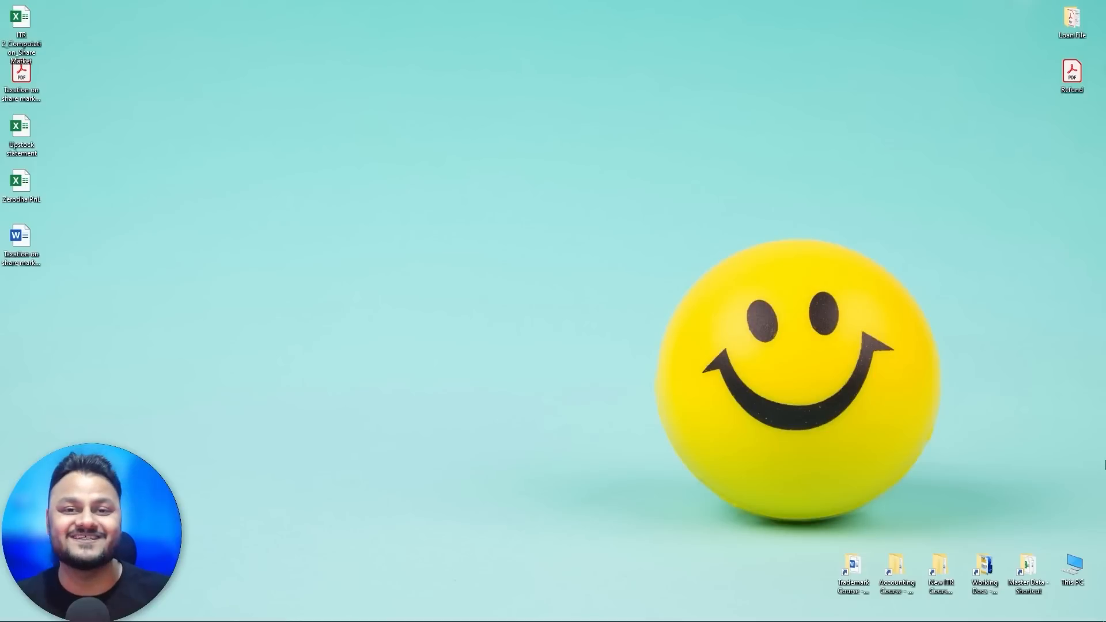
- Switch to the browser and look through the course list on the FinTaxPro Courses page
{"action": "mouse_move", "coordinate": [184, 621]}
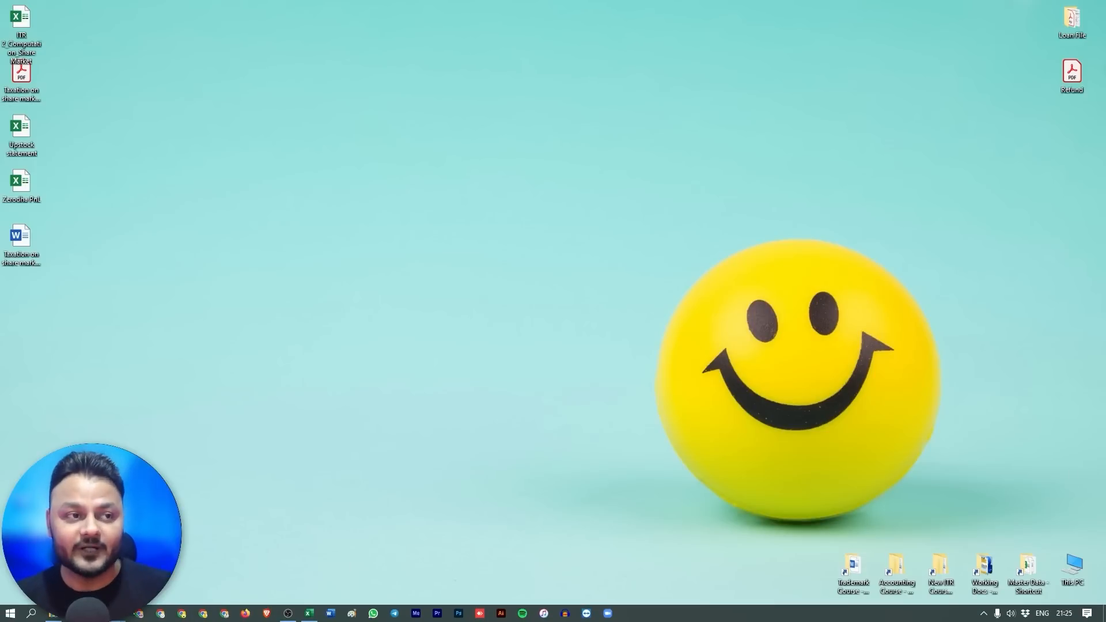
{"action": "left_click", "coordinate": [182, 613]}
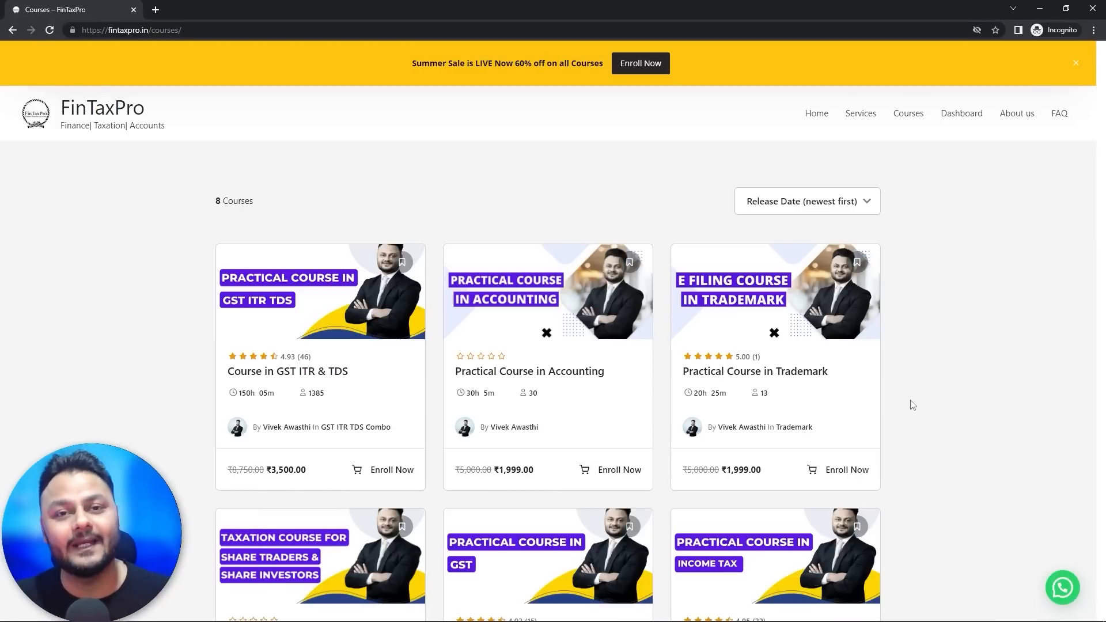
{"action": "scroll", "coordinate": [911, 405], "scroll_direction": "down", "scroll_amount": 3}
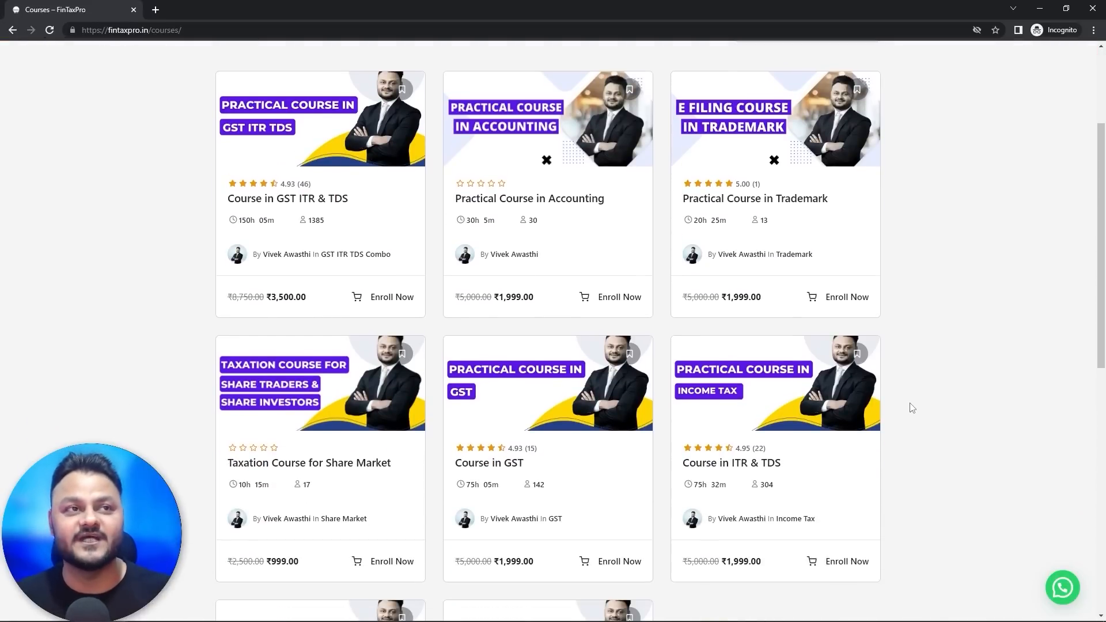
{"action": "scroll", "coordinate": [912, 407], "scroll_direction": "down", "scroll_amount": 2}
{"action": "scroll", "coordinate": [913, 412], "scroll_direction": "up", "scroll_amount": 1}
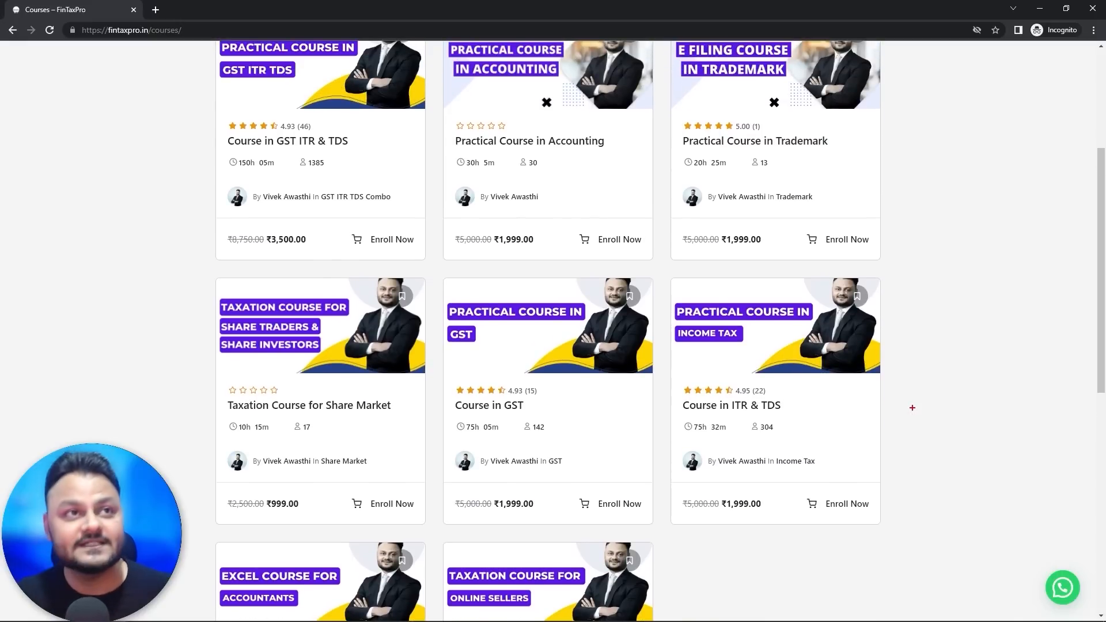
- Mark up the Taxation Course for Share Market card, its duration and price, and the Course in ITR & TDS card in red, and clear the markings
{"action": "mouse_move", "coordinate": [194, 272]}
{"action": "left_mouse_down"}
{"action": "mouse_move", "coordinate": [375, 420]}
{"action": "mouse_move", "coordinate": [433, 532]}
{"action": "left_mouse_up"}
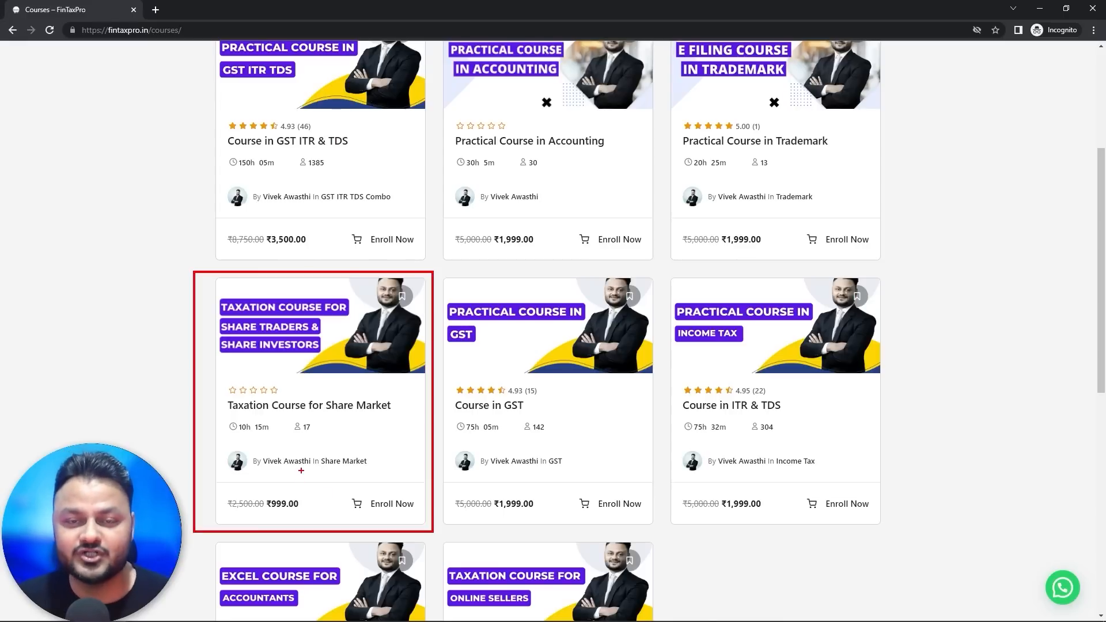
{"action": "mouse_move", "coordinate": [249, 435]}
{"action": "left_mouse_down"}
{"action": "mouse_move", "coordinate": [276, 419]}
{"action": "mouse_move", "coordinate": [226, 417]}
{"action": "mouse_move", "coordinate": [257, 436]}
{"action": "left_mouse_up"}
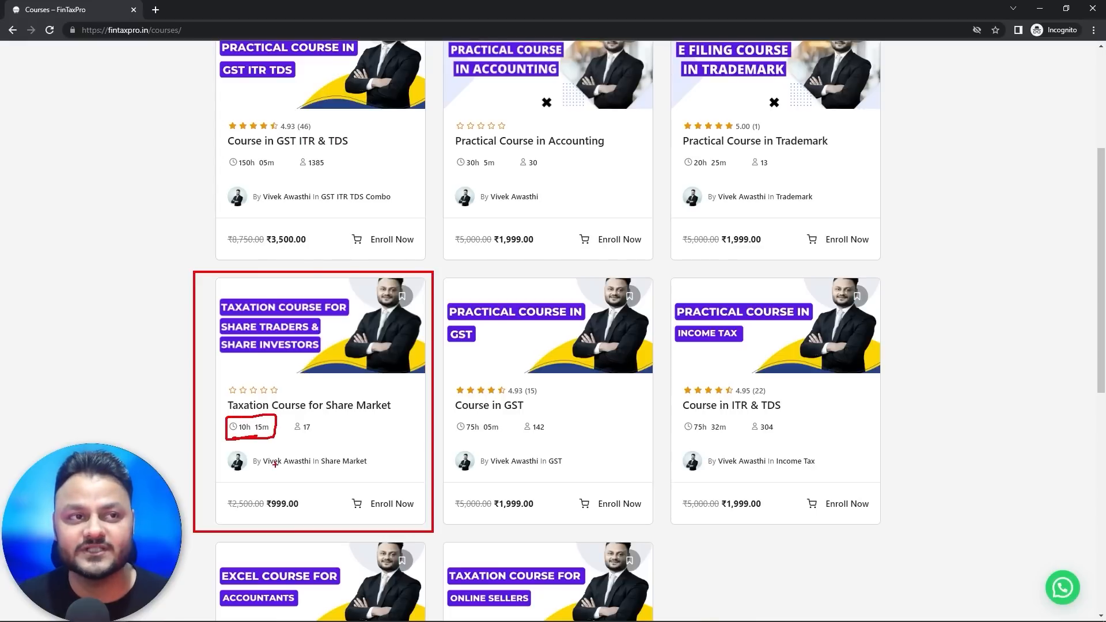
{"action": "mouse_move", "coordinate": [283, 490]}
{"action": "left_mouse_down"}
{"action": "mouse_move", "coordinate": [354, 498]}
{"action": "mouse_move", "coordinate": [253, 483]}
{"action": "left_mouse_up"}
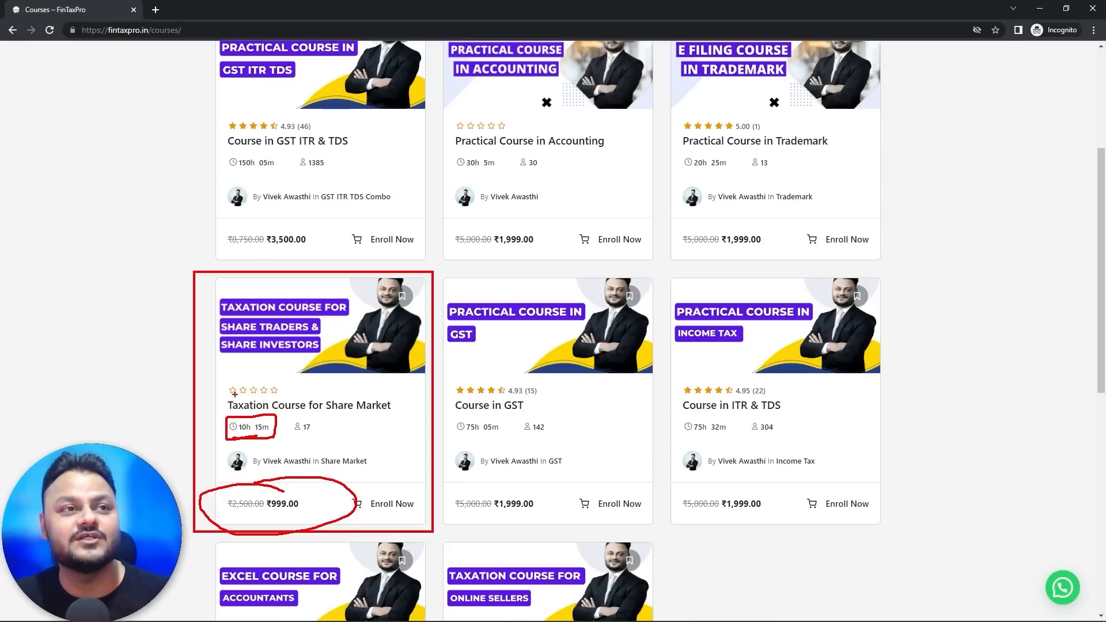
{"action": "left_click_drag", "start_coordinate": [213, 401], "coordinate": [277, 369]}
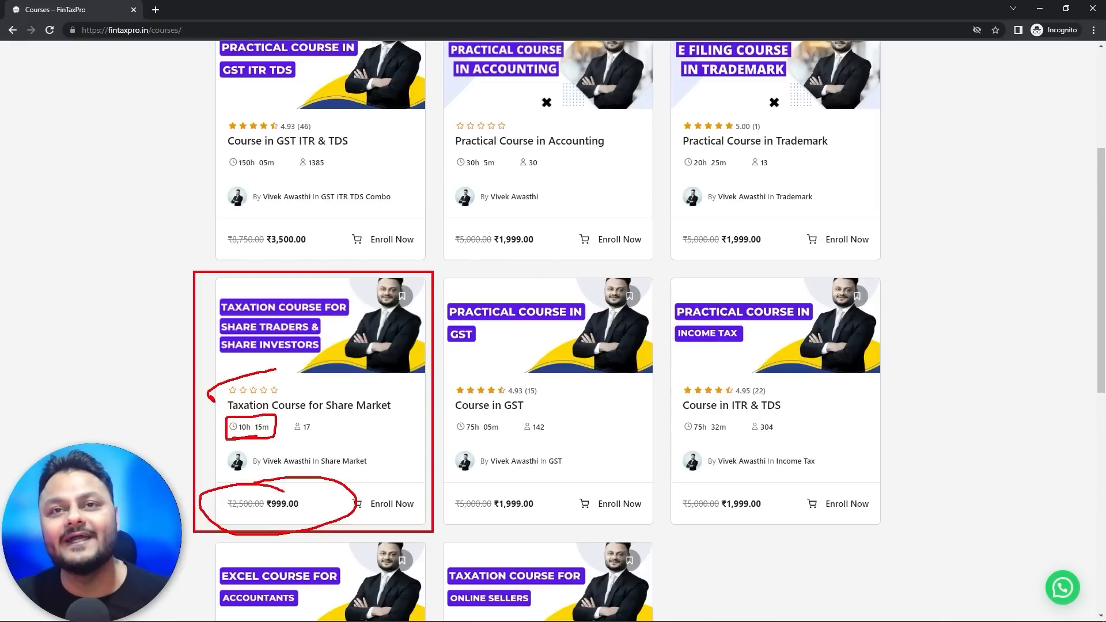
{"action": "left_click_drag", "start_coordinate": [666, 269], "coordinate": [888, 532]}
{"action": "mouse_move", "coordinate": [766, 415]}
{"action": "left_mouse_down"}
{"action": "mouse_move", "coordinate": [776, 389]}
{"action": "mouse_move", "coordinate": [766, 425]}
{"action": "left_mouse_up"}
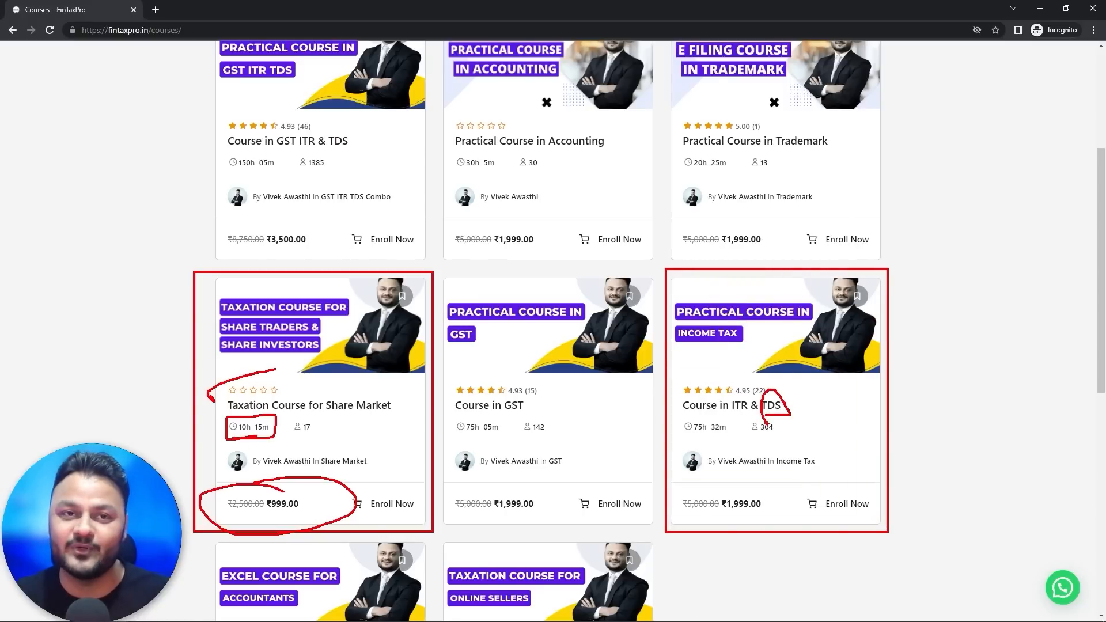
{"action": "key", "text": "Escape"}
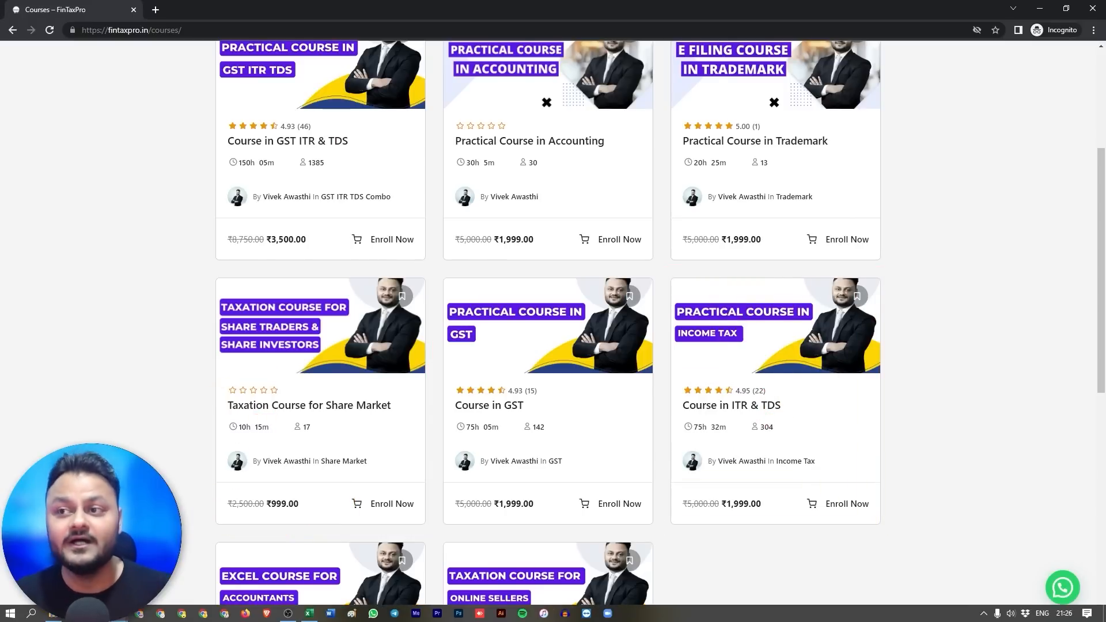
- Open the ITR 2_Computation_Share Market workbook from the desktop and review its total income and income tax computations
{"action": "key", "text": "super+d"}
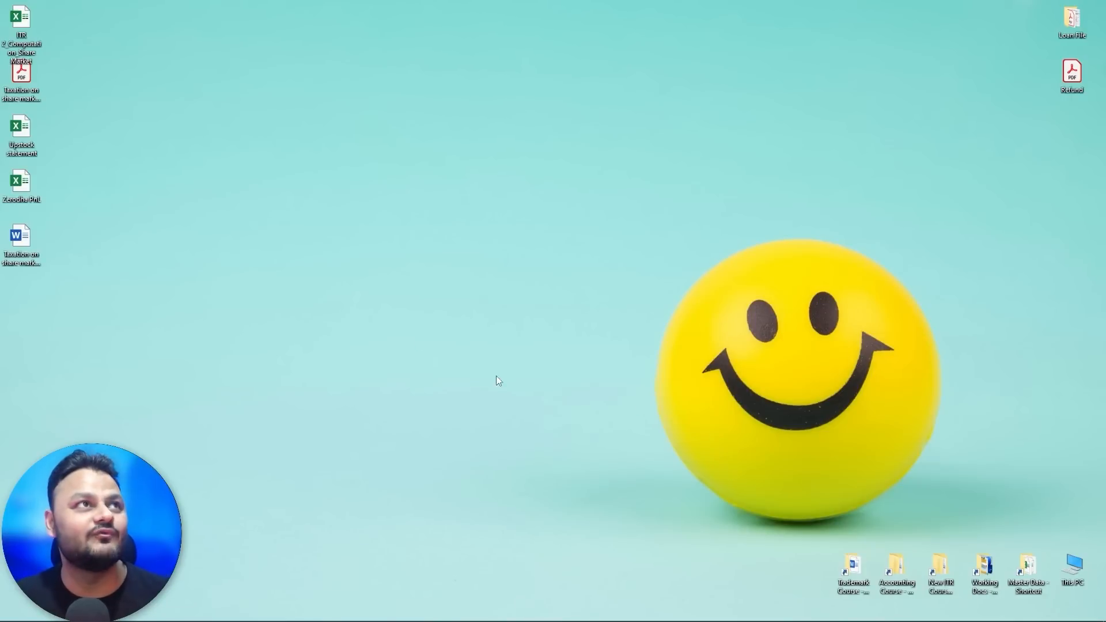
{"action": "double_click", "coordinate": [23, 28]}
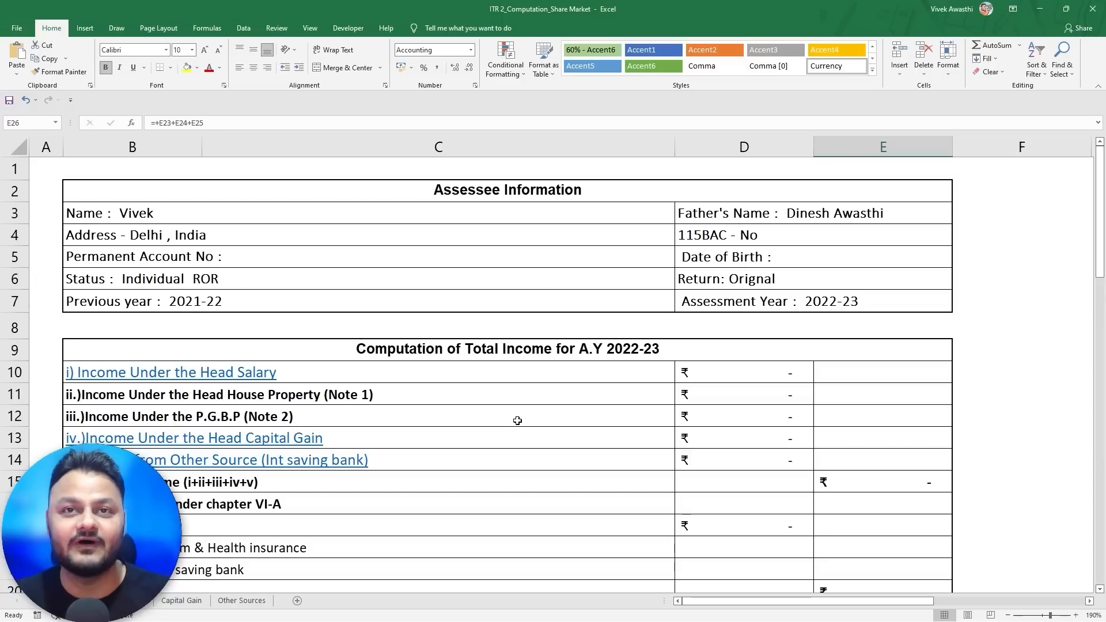
{"action": "scroll", "coordinate": [517, 420], "scroll_direction": "down", "scroll_amount": 3}
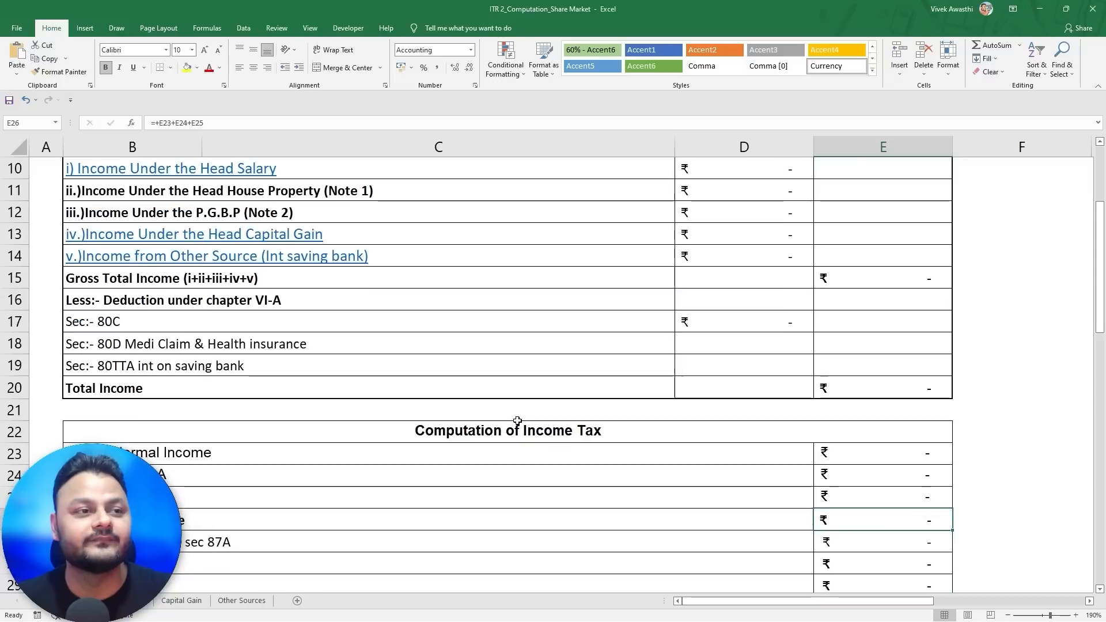
{"action": "scroll", "coordinate": [517, 420], "scroll_direction": "up", "scroll_amount": 3}
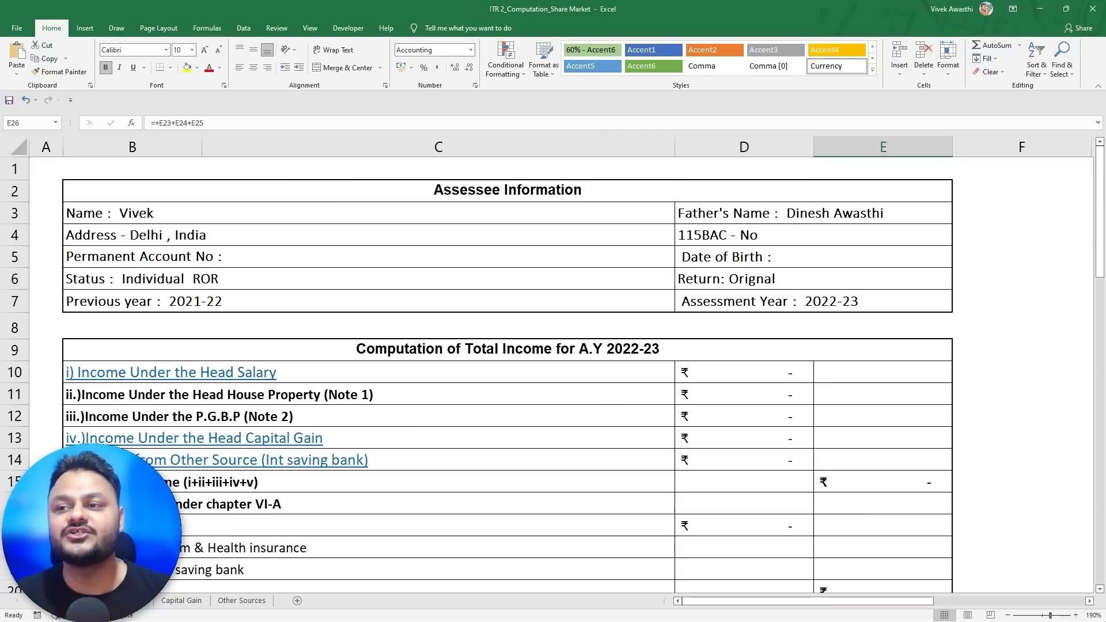
{"action": "scroll", "coordinate": [675, 431], "scroll_direction": "down", "scroll_amount": 5}
{"action": "scroll", "coordinate": [675, 431], "scroll_direction": "down", "scroll_amount": 5}
{"action": "scroll", "coordinate": [675, 431], "scroll_direction": "up", "scroll_amount": 10}
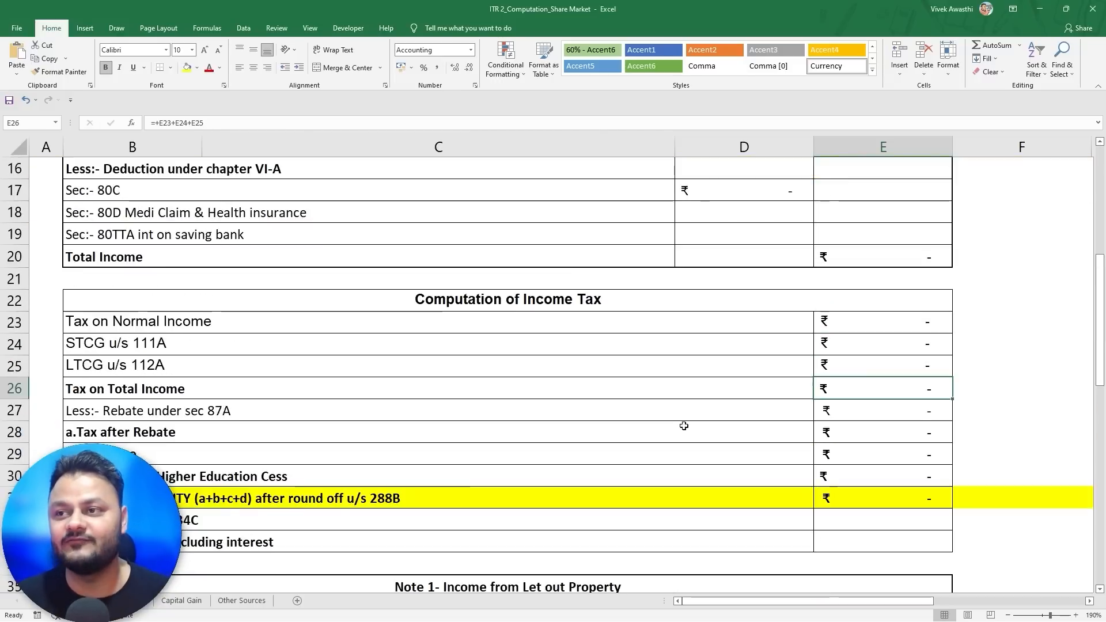
- Switch to the Upstock statement workbook and look through its profit and loss, charges and scrip-wise trades
{"action": "left_click", "coordinate": [1040, 9]}
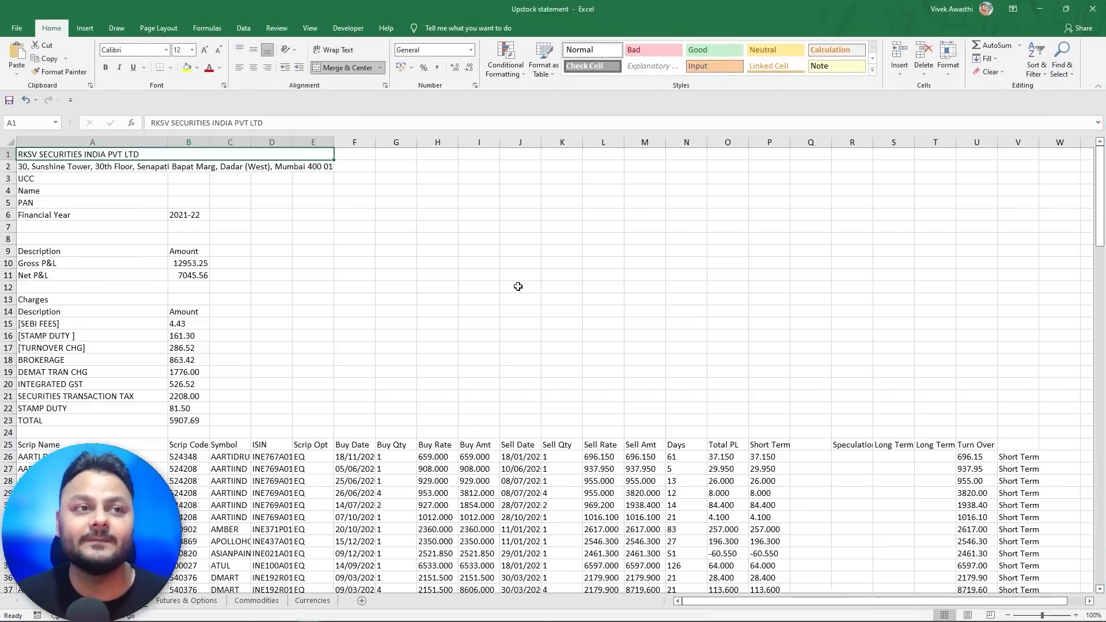
{"action": "scroll", "coordinate": [518, 287], "scroll_direction": "down", "scroll_amount": 6}
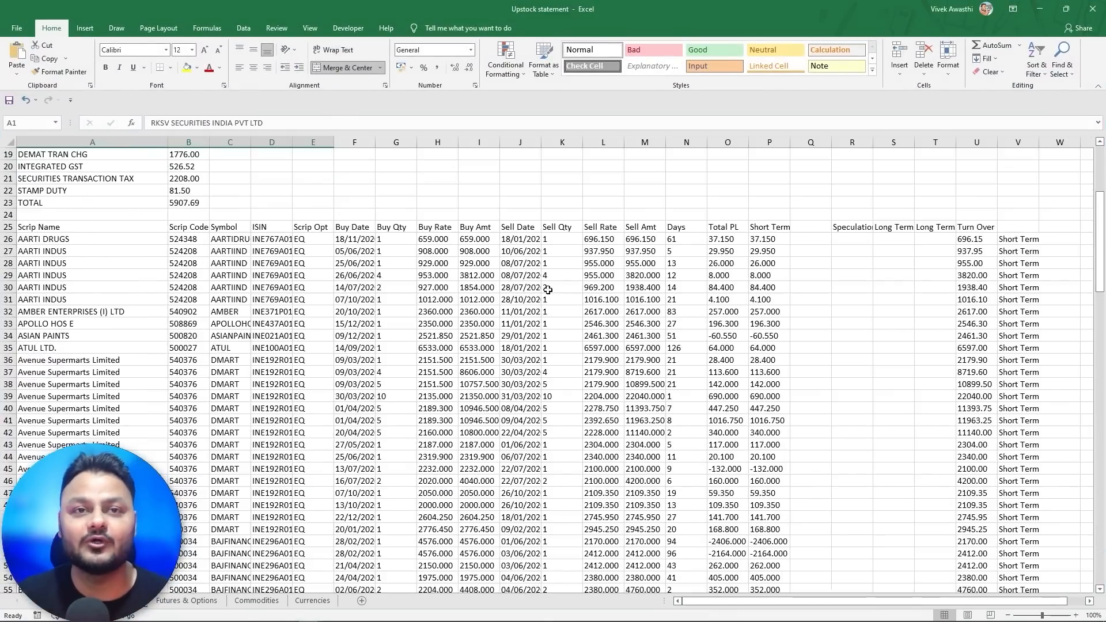
{"action": "scroll", "coordinate": [518, 286], "scroll_direction": "up", "scroll_amount": 6}
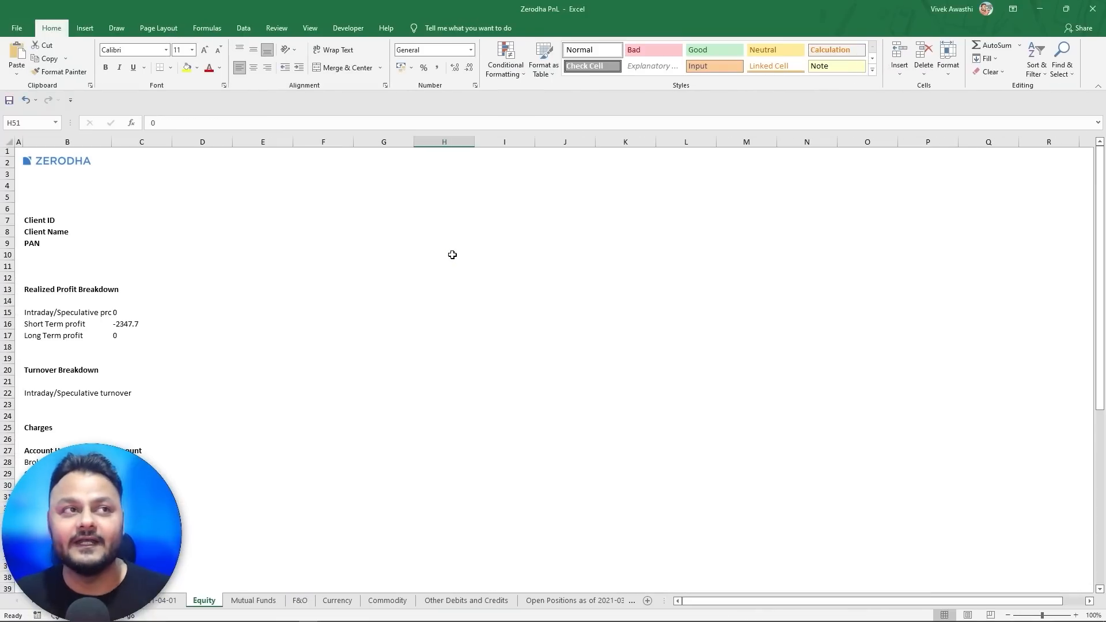
- Examine the Equity sheet of the Zerodha PnL workbook, from the charges to the Intraday, Short Term and Long Term Trades sections
{"action": "scroll", "coordinate": [452, 255], "scroll_direction": "down", "scroll_amount": 7}
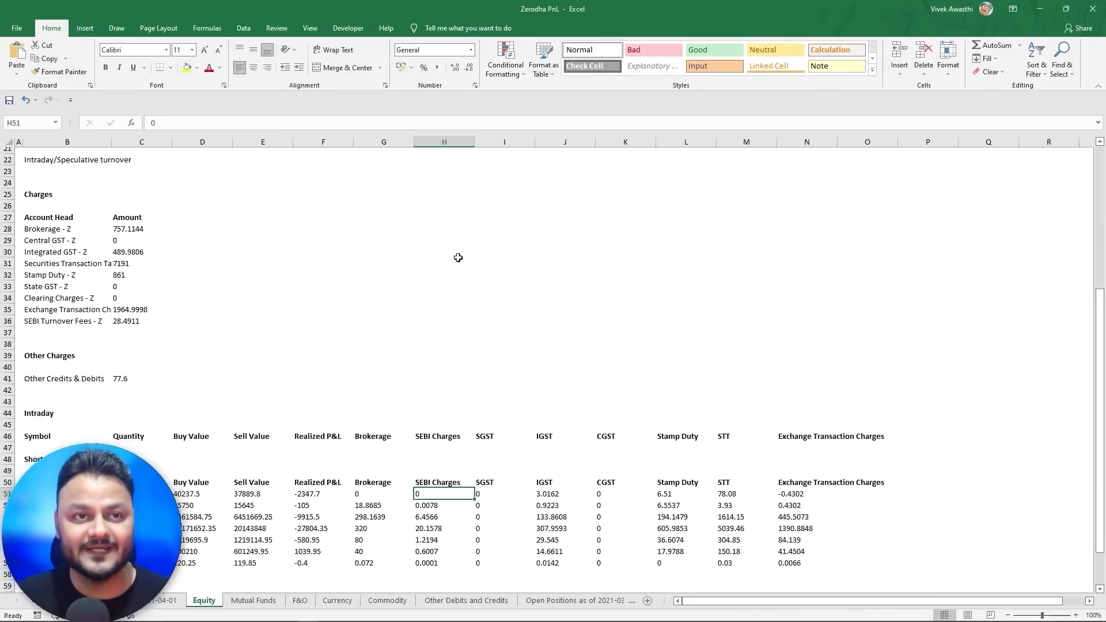
{"action": "scroll", "coordinate": [458, 257], "scroll_direction": "down", "scroll_amount": 2}
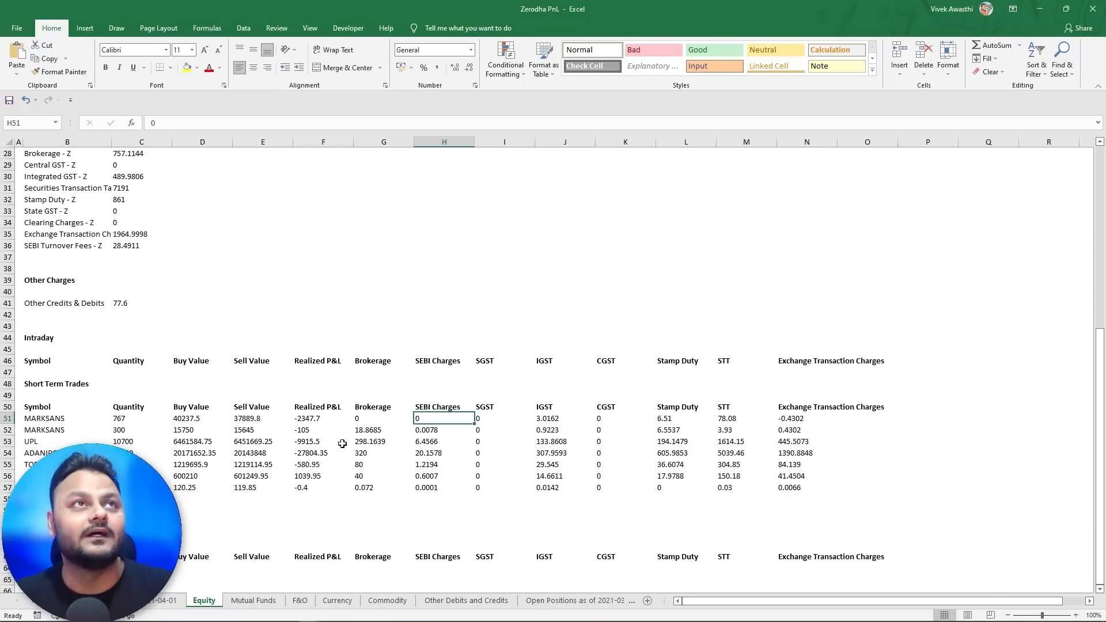
{"action": "scroll", "coordinate": [343, 443], "scroll_direction": "down", "scroll_amount": 1}
{"action": "scroll", "coordinate": [343, 443], "scroll_direction": "down", "scroll_amount": 1}
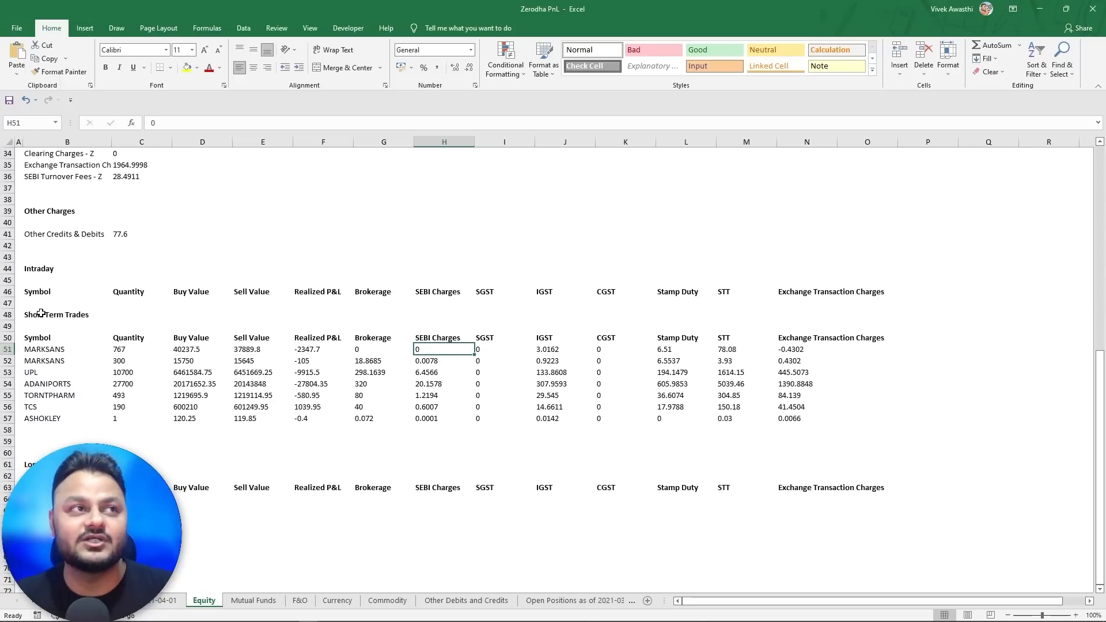
{"action": "scroll", "coordinate": [91, 326], "scroll_direction": "up", "scroll_amount": 2, "text": "ctrl"}
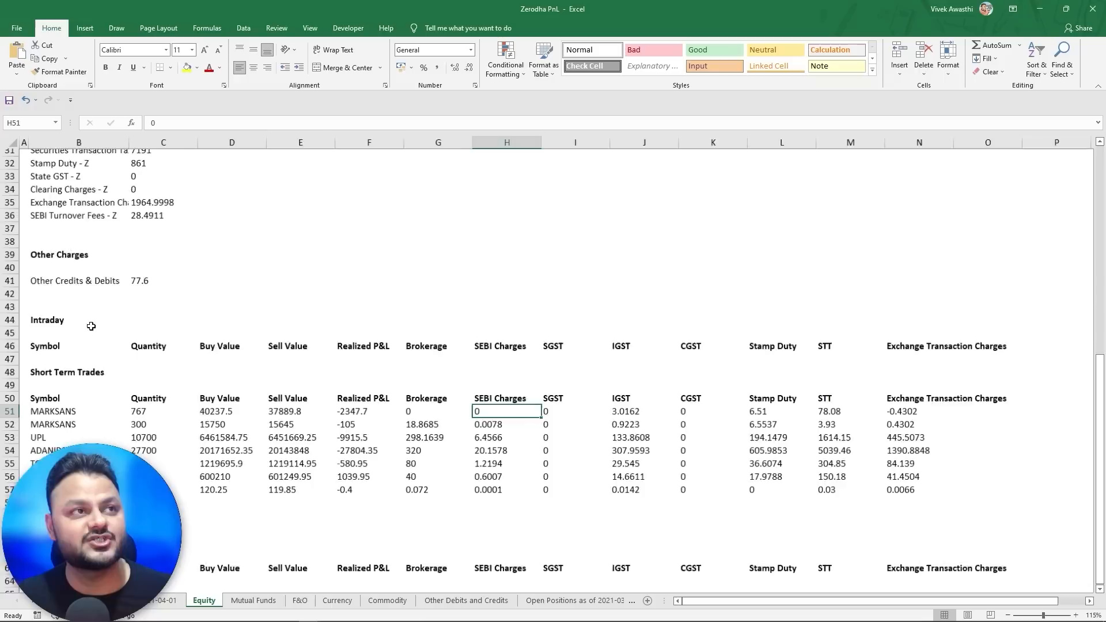
{"action": "left_click", "coordinate": [68, 325]}
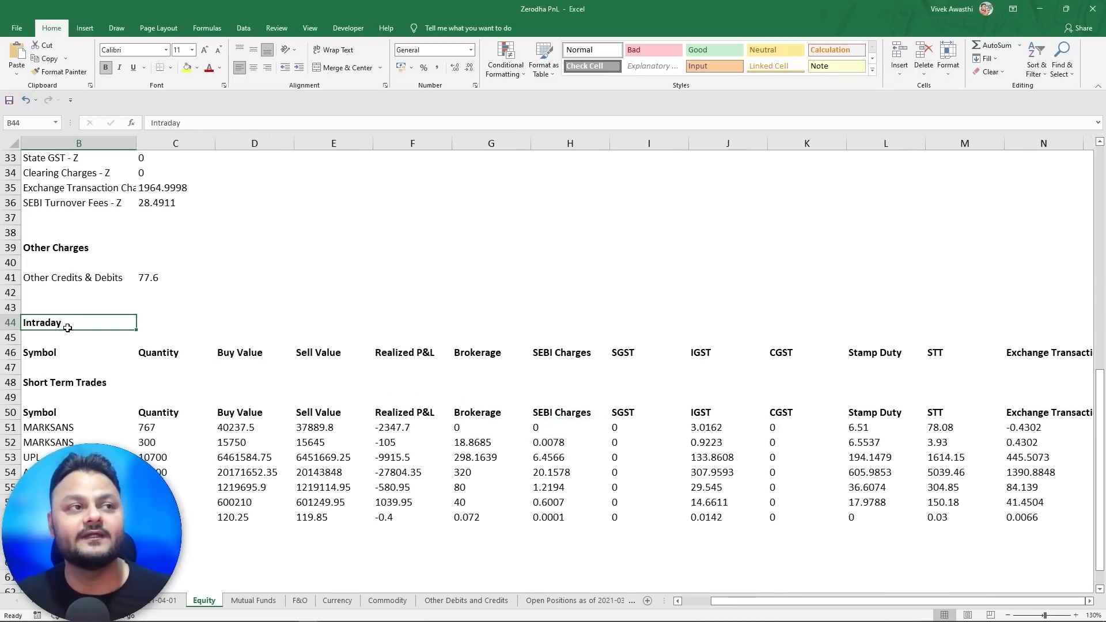
{"action": "left_click", "coordinate": [63, 379]}
{"action": "scroll", "coordinate": [63, 379], "scroll_direction": "down", "scroll_amount": 1}
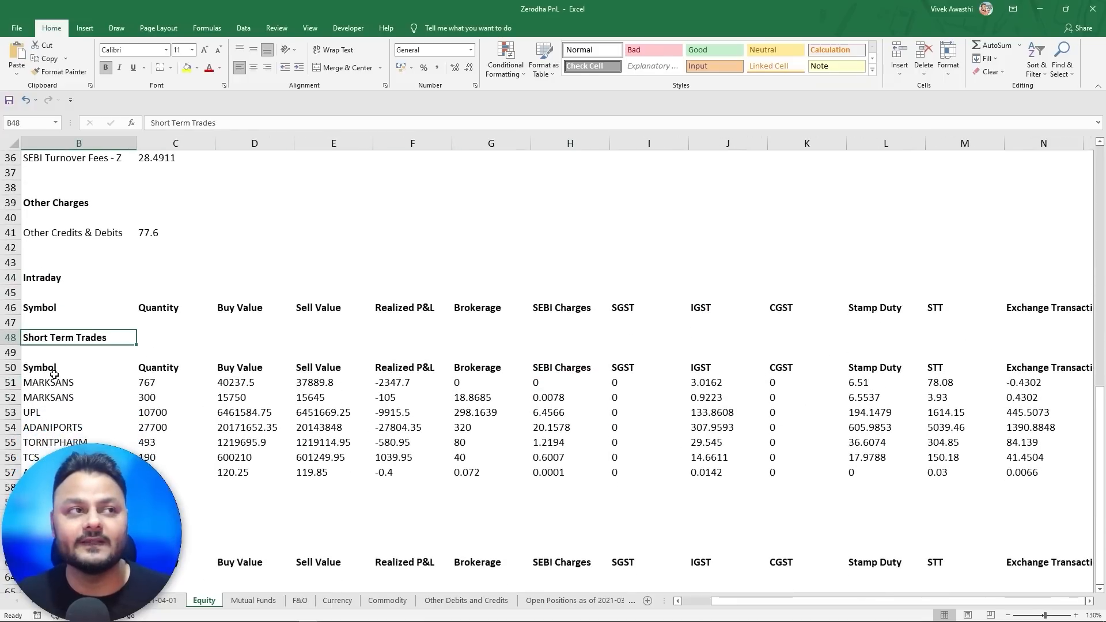
{"action": "left_click_drag", "start_coordinate": [58, 382], "coordinate": [75, 487]}
{"action": "scroll", "coordinate": [75, 487], "scroll_direction": "down", "scroll_amount": 2}
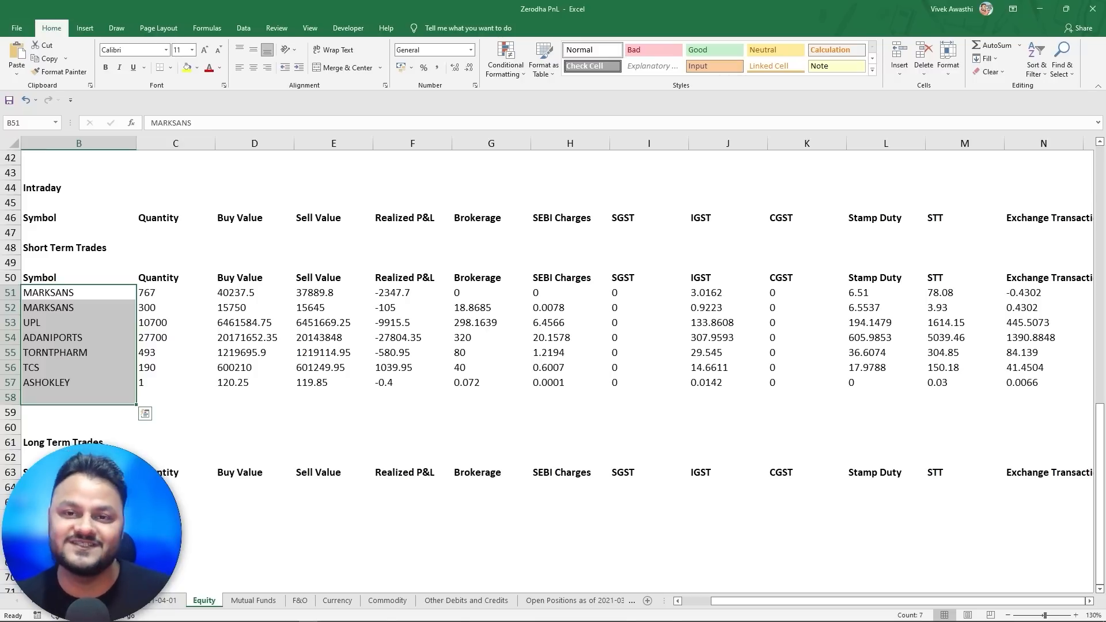
{"action": "left_click", "coordinate": [243, 442]}
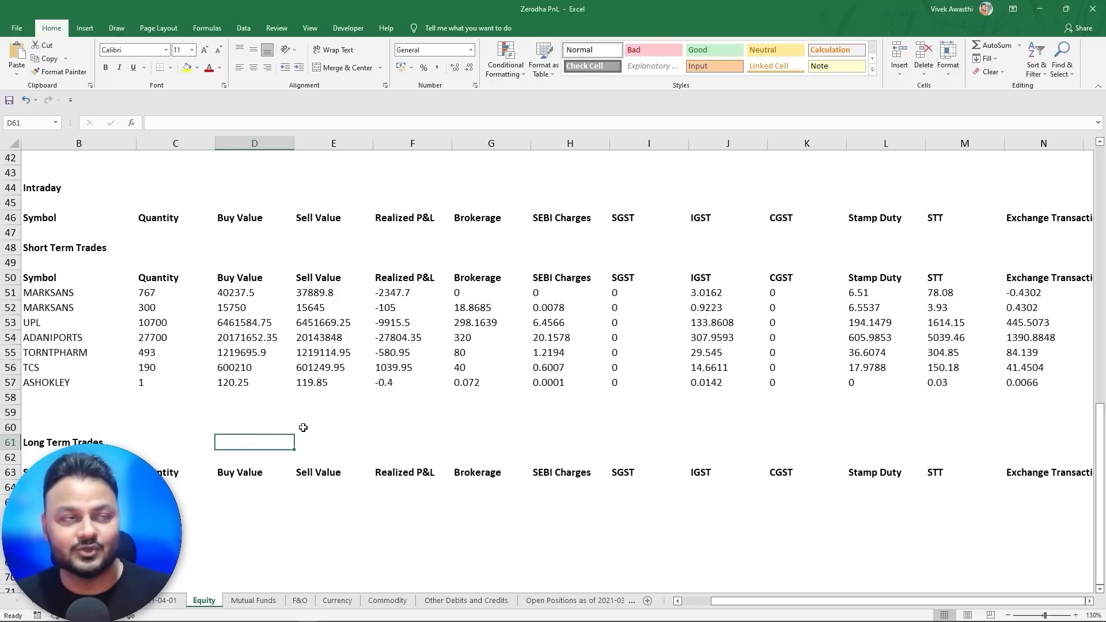
- Review the symbols, quantities and Realized P&L column of the Short Term Trades table
{"action": "left_click_drag", "start_coordinate": [45, 290], "coordinate": [50, 385]}
{"action": "left_click", "coordinate": [190, 292]}
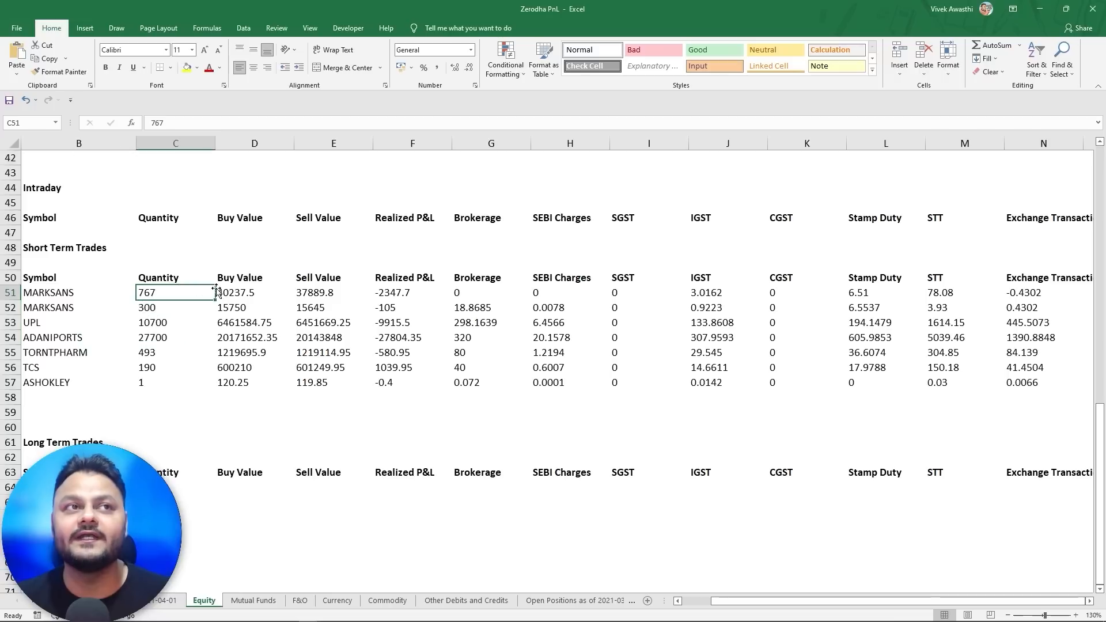
{"action": "left_click", "coordinate": [408, 281]}
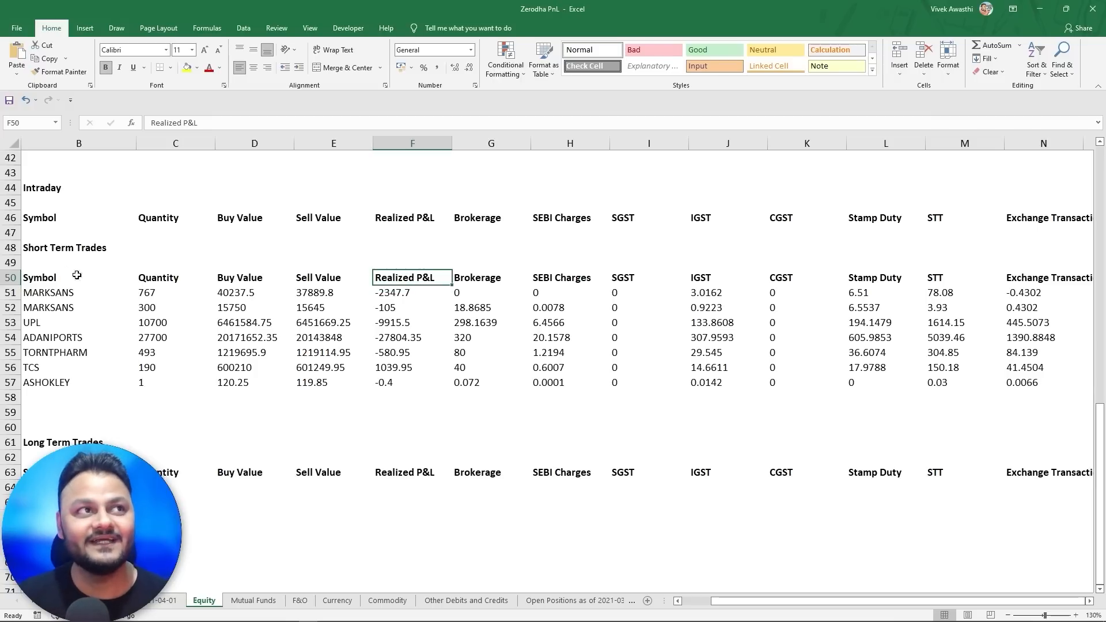
{"action": "left_click", "coordinate": [33, 249]}
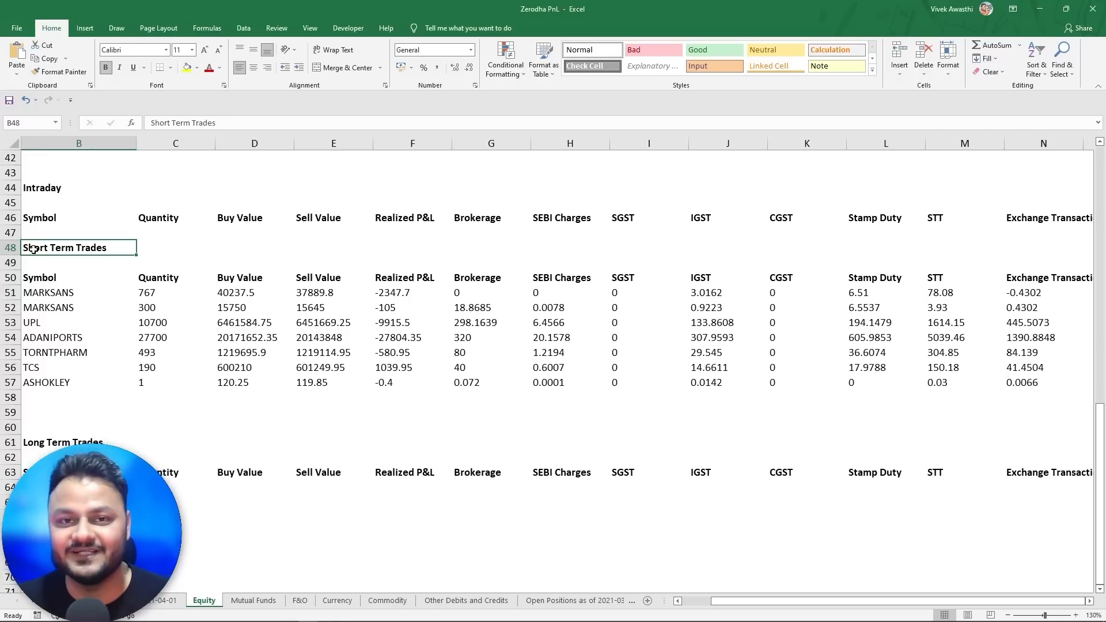
{"action": "left_click", "coordinate": [409, 279]}
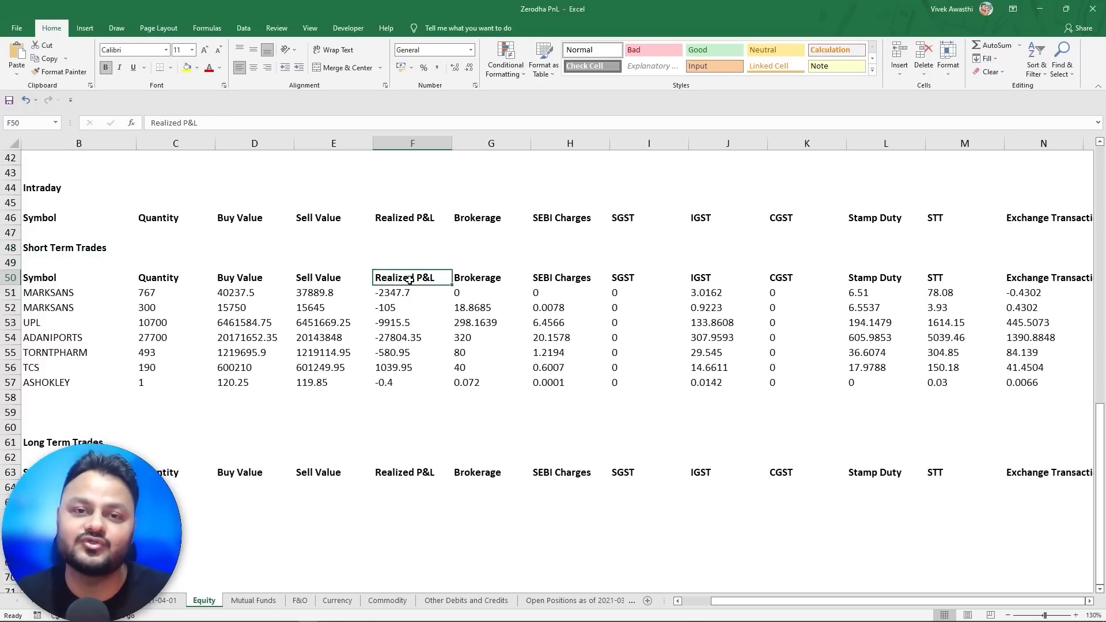
- Go through the Short Term Trades charge columns from Brokerage to Exchange Transaction Charges, and select the STT amounts in M51:M57
{"action": "left_click", "coordinate": [487, 279]}
{"action": "left_click", "coordinate": [572, 278]}
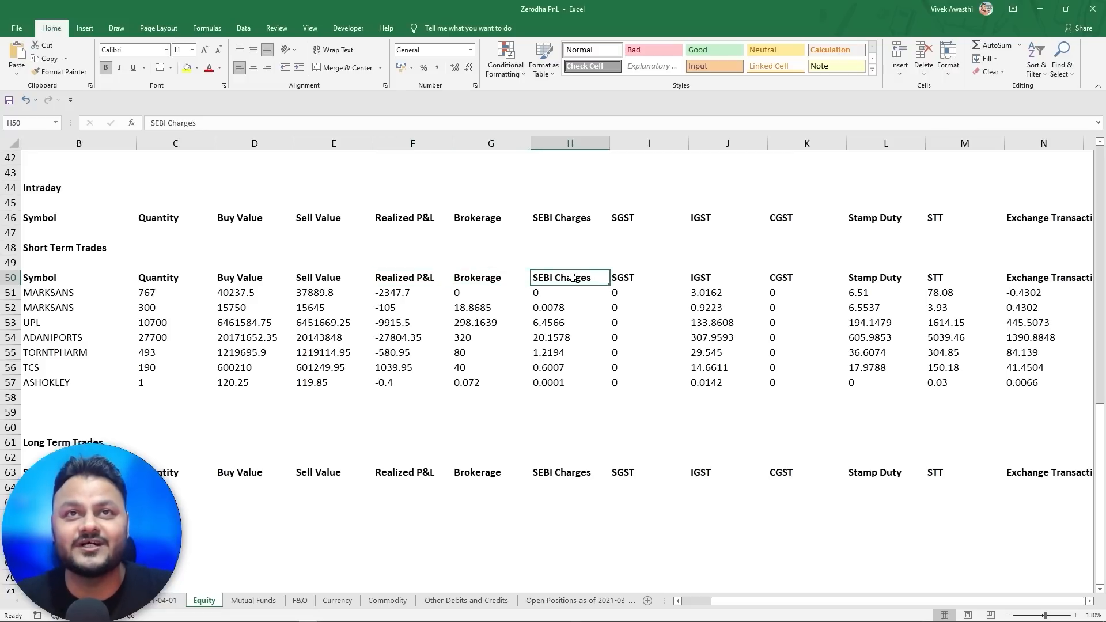
{"action": "left_click", "coordinate": [629, 277]}
{"action": "left_click", "coordinate": [714, 277]}
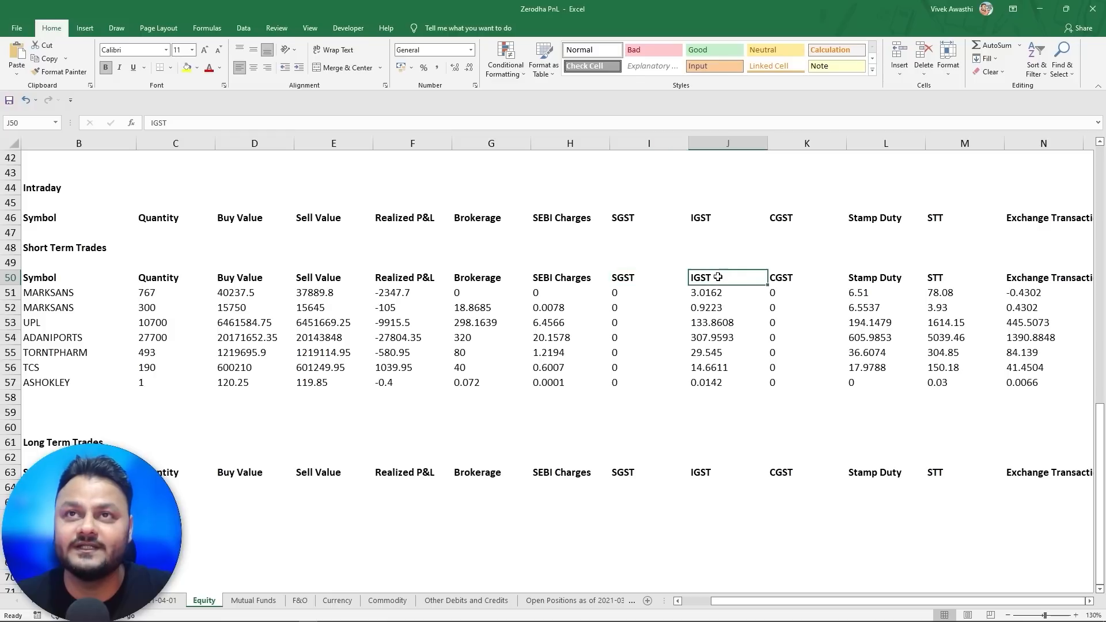
{"action": "left_click", "coordinate": [799, 280]}
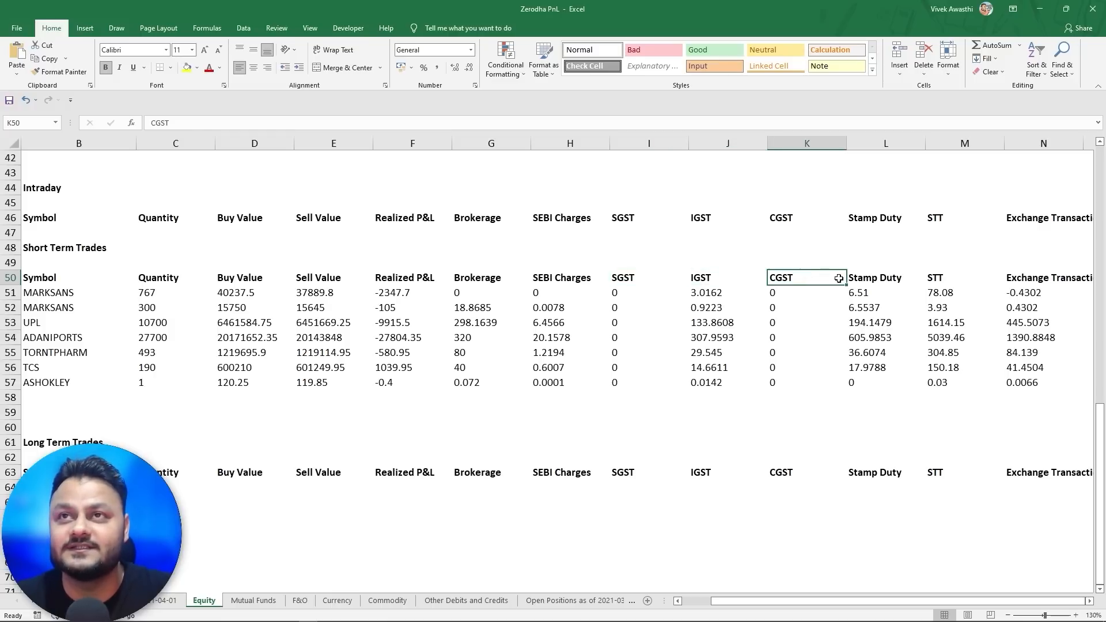
{"action": "left_click", "coordinate": [875, 280]}
{"action": "left_click", "coordinate": [942, 278]}
{"action": "left_click", "coordinate": [1029, 278]}
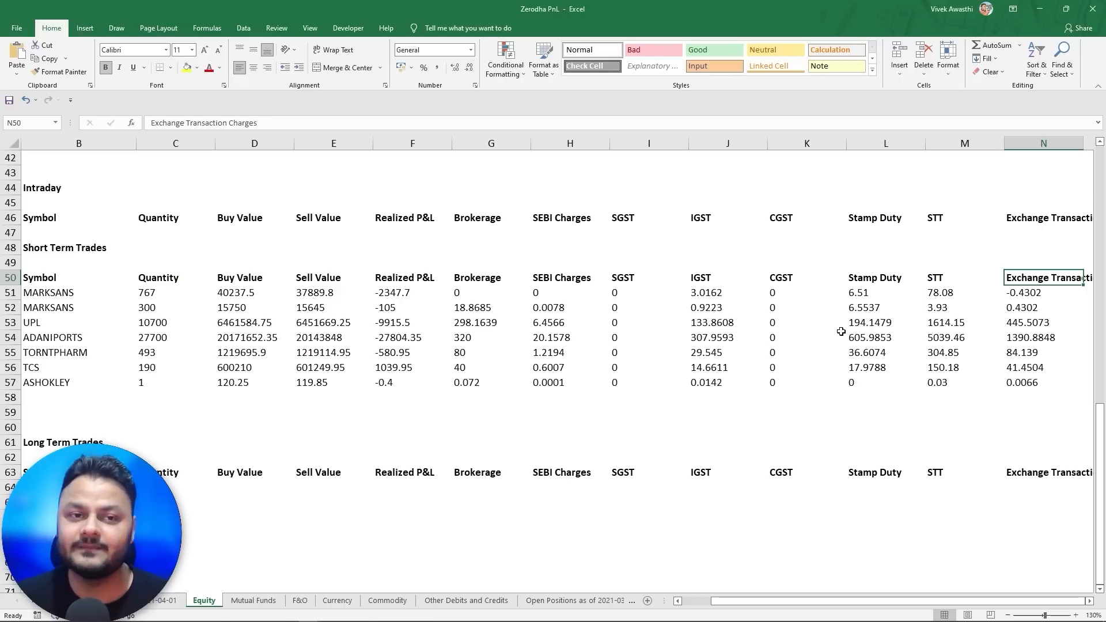
{"action": "left_click_drag", "start_coordinate": [942, 292], "coordinate": [948, 382]}
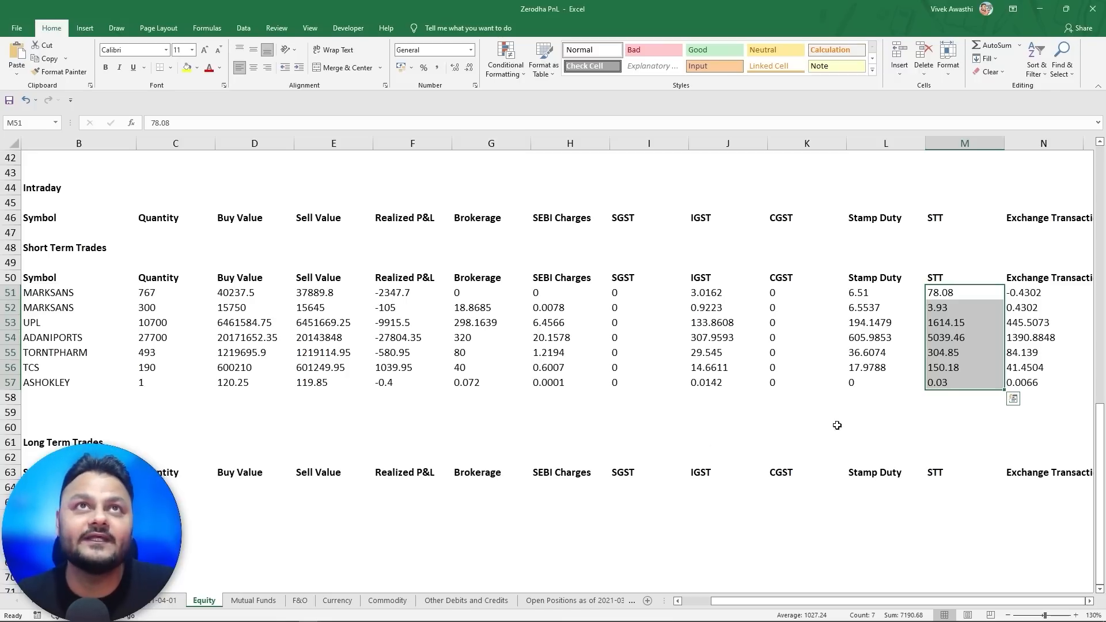
- Switch to the Upstock statement workbook and check the scrip-wise trades' column headings up to Speculation in R25
{"action": "left_click", "coordinate": [306, 614]}
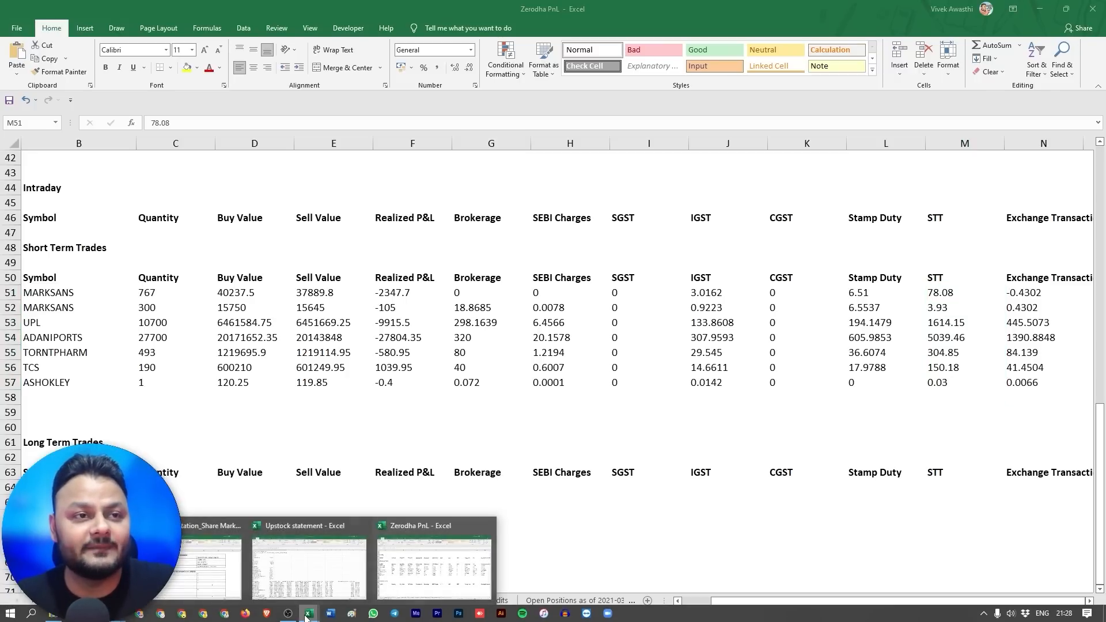
{"action": "left_click", "coordinate": [311, 561]}
{"action": "scroll", "coordinate": [350, 490], "scroll_direction": "down", "scroll_amount": 5}
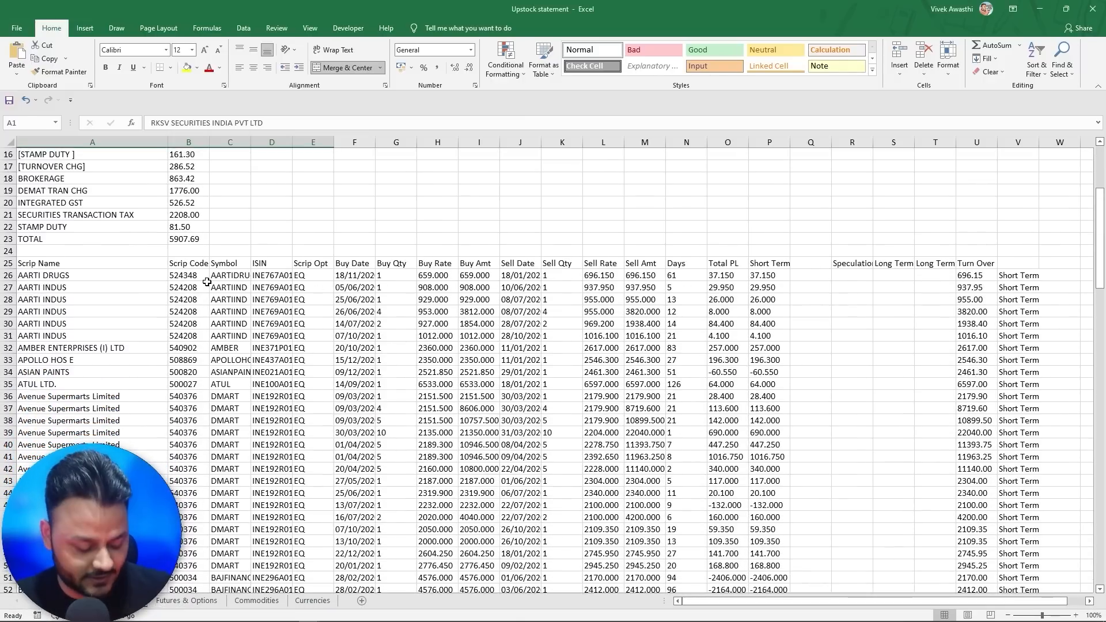
{"action": "key", "text": "alt+Tab"}
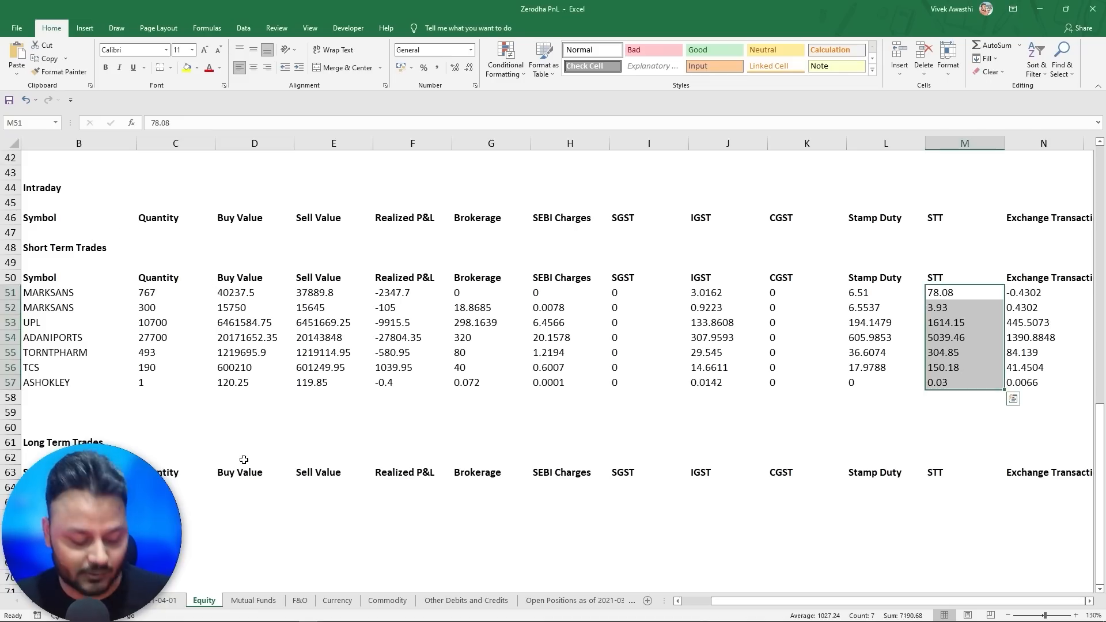
{"action": "key", "text": "alt+Tab"}
{"action": "left_click", "coordinate": [866, 266]}
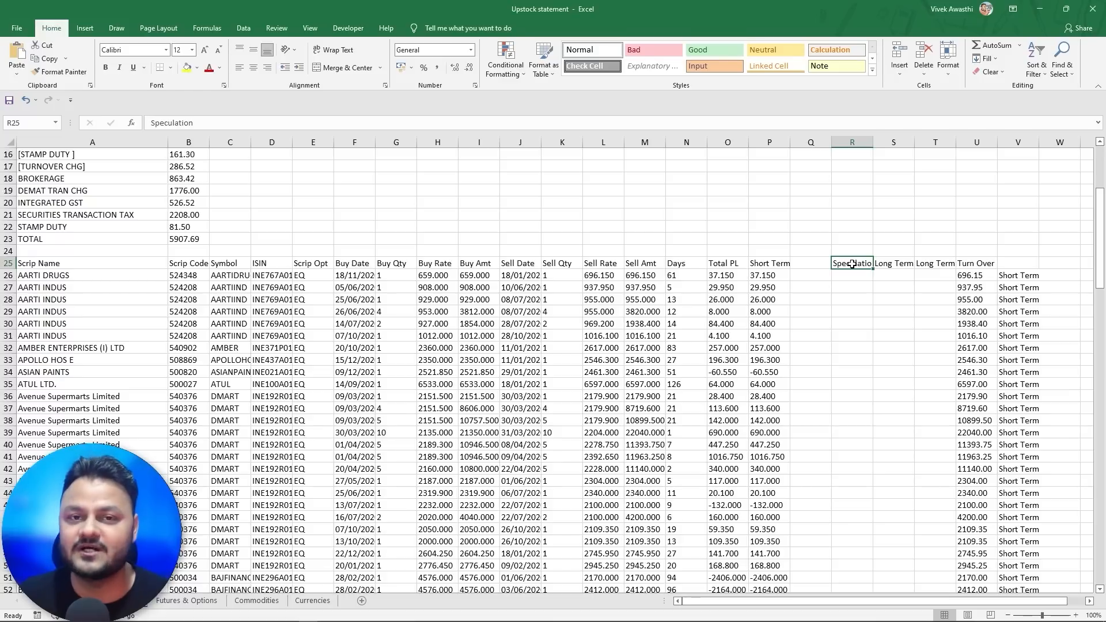
- Examine the Turn Over column and the Short Term labels beside it in the scrip-wise trades
{"action": "left_click", "coordinate": [977, 262]}
{"action": "left_click", "coordinate": [977, 279]}
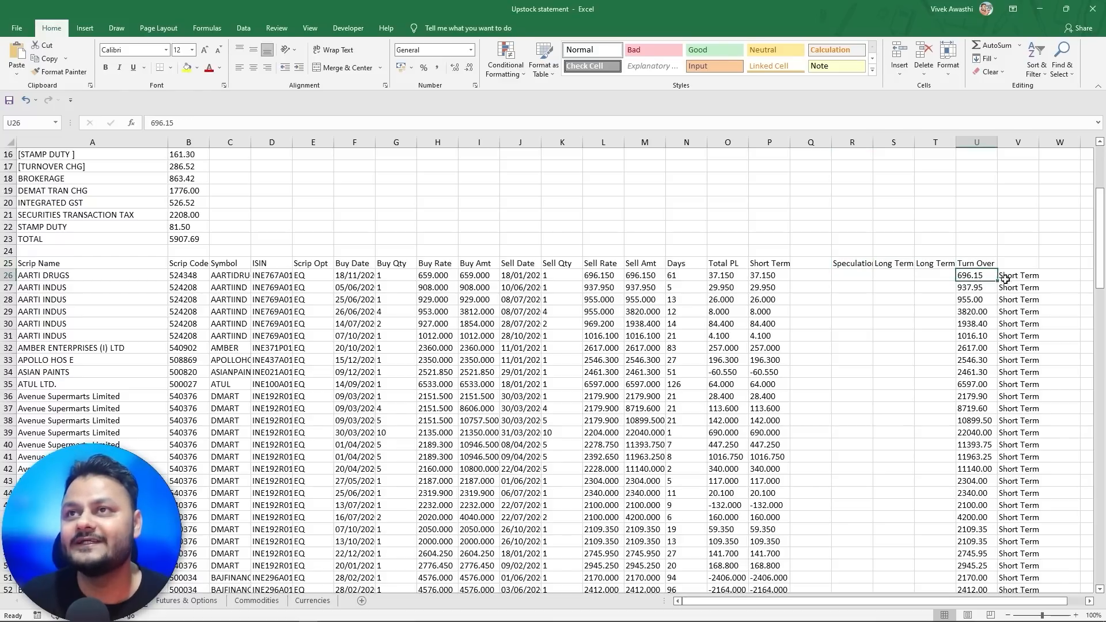
{"action": "left_click", "coordinate": [1026, 275]}
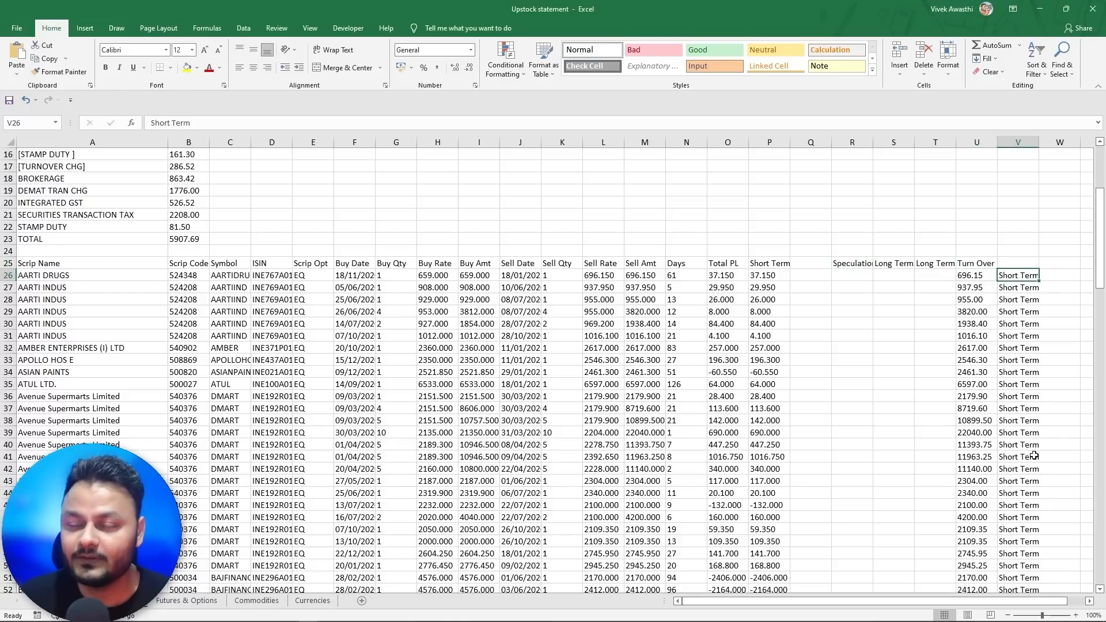
{"action": "scroll", "coordinate": [1034, 455], "scroll_direction": "down", "scroll_amount": 5}
{"action": "scroll", "coordinate": [1034, 455], "scroll_direction": "up", "scroll_amount": 6}
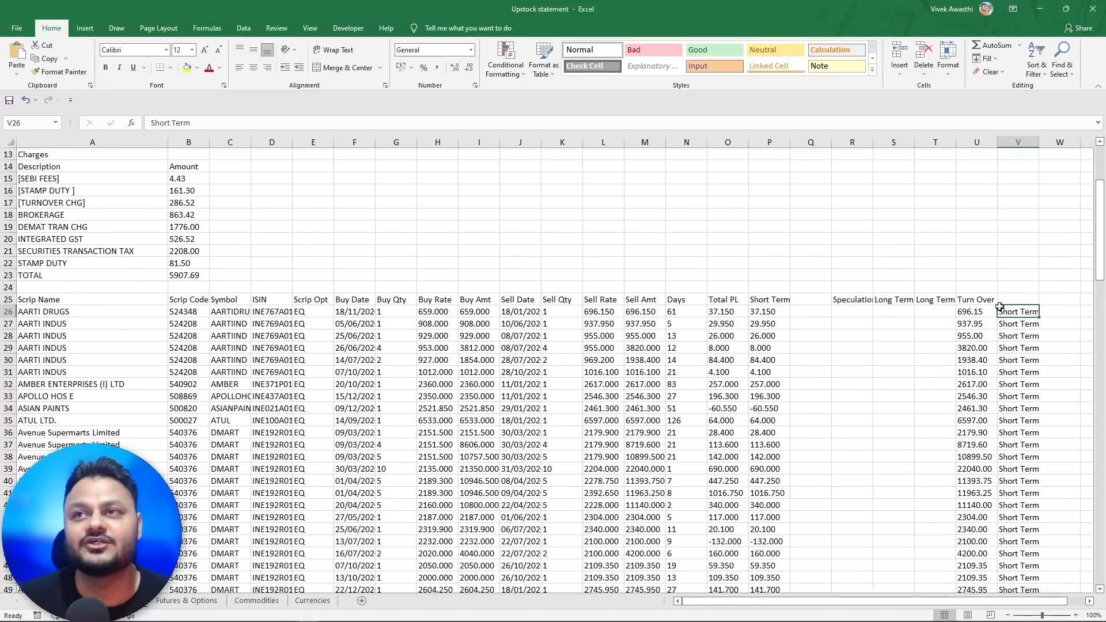
{"action": "left_click", "coordinate": [976, 298]}
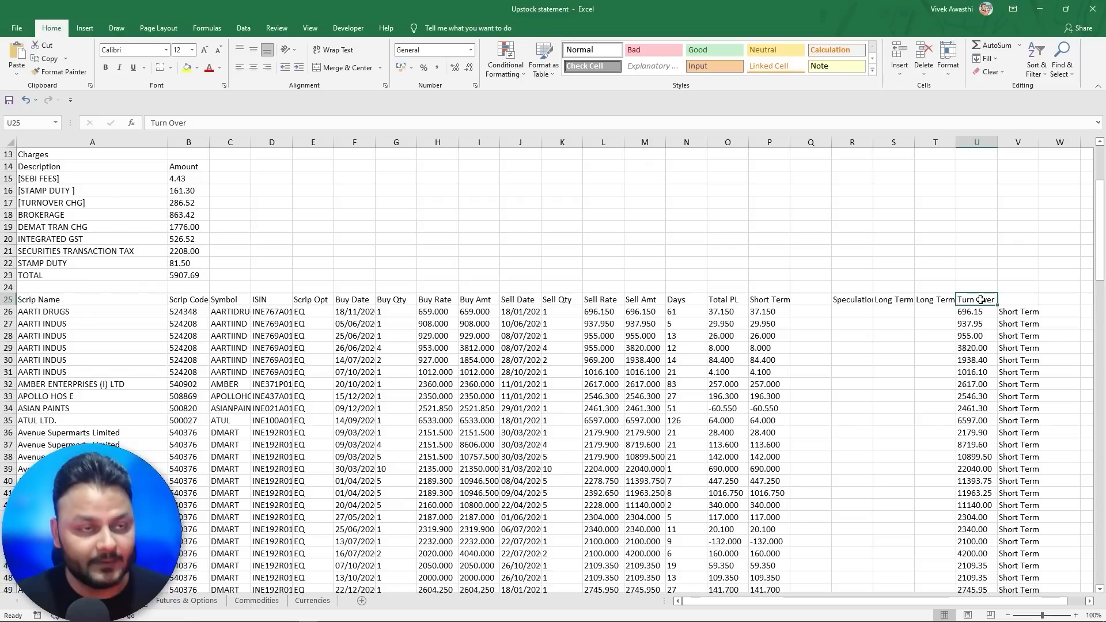
- Switch to the ITR 2_Computation_Share Market workbook and review the salary sheet from gross salary to the Chapter VIA deductions and tax
{"action": "mouse_move", "coordinate": [119, 620]}
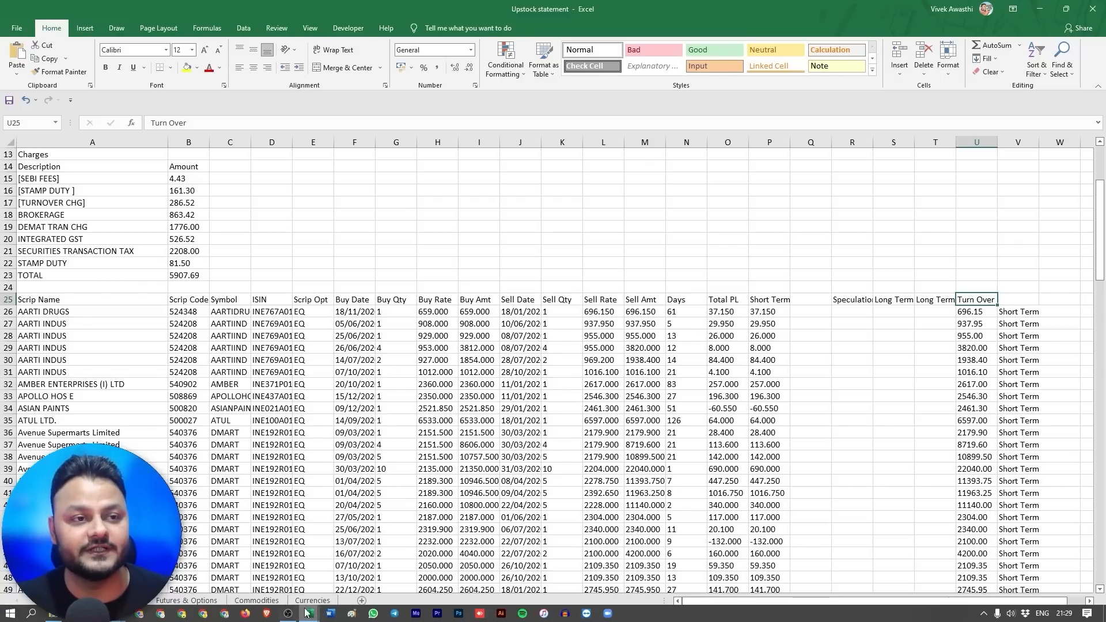
{"action": "mouse_move", "coordinate": [308, 614]}
{"action": "left_click", "coordinate": [208, 583]}
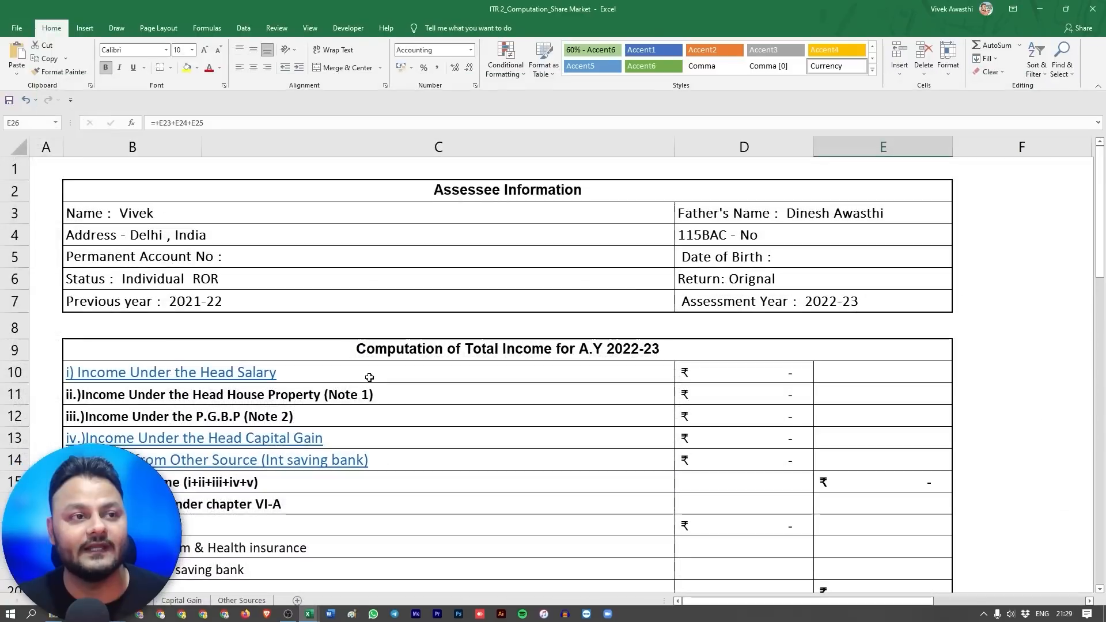
{"action": "left_click", "coordinate": [173, 601]}
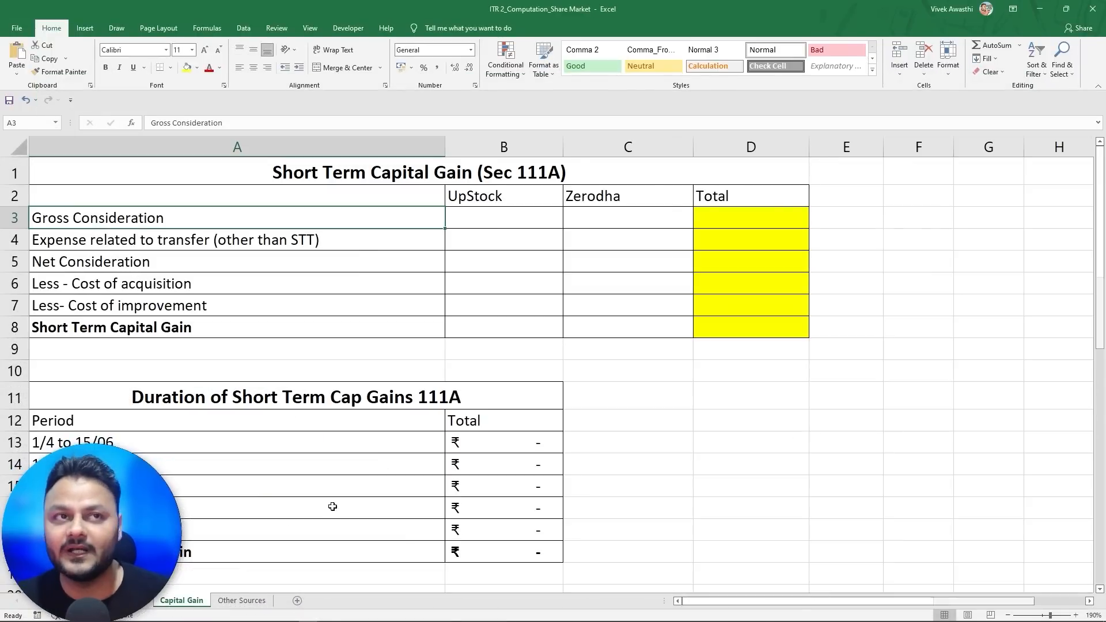
{"action": "left_click", "coordinate": [143, 603]}
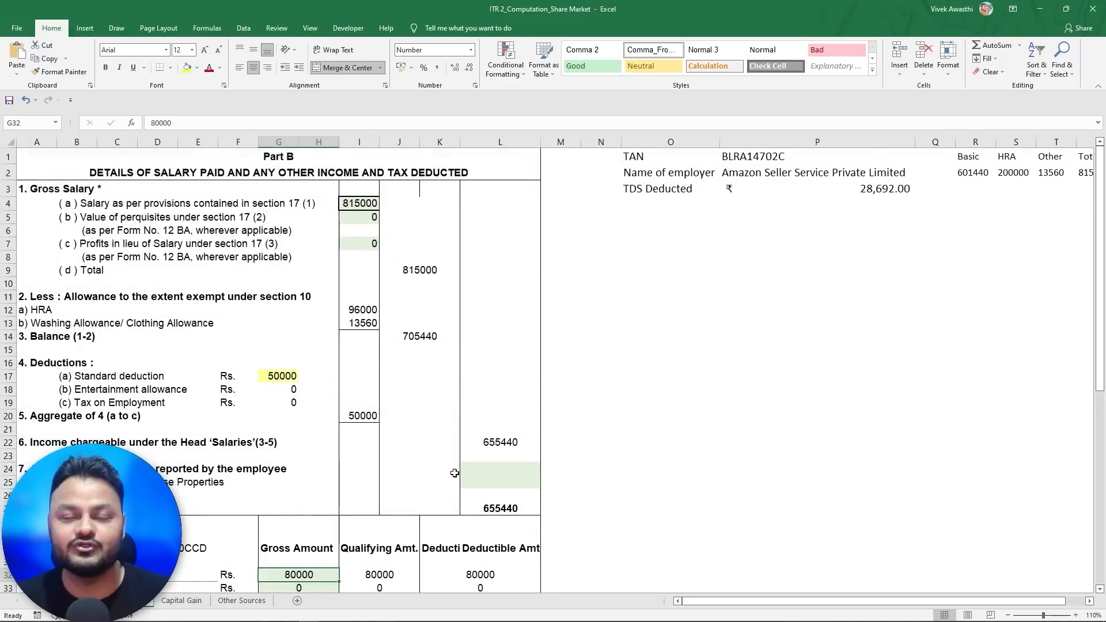
{"action": "scroll", "coordinate": [447, 347], "scroll_direction": "down", "scroll_amount": 8}
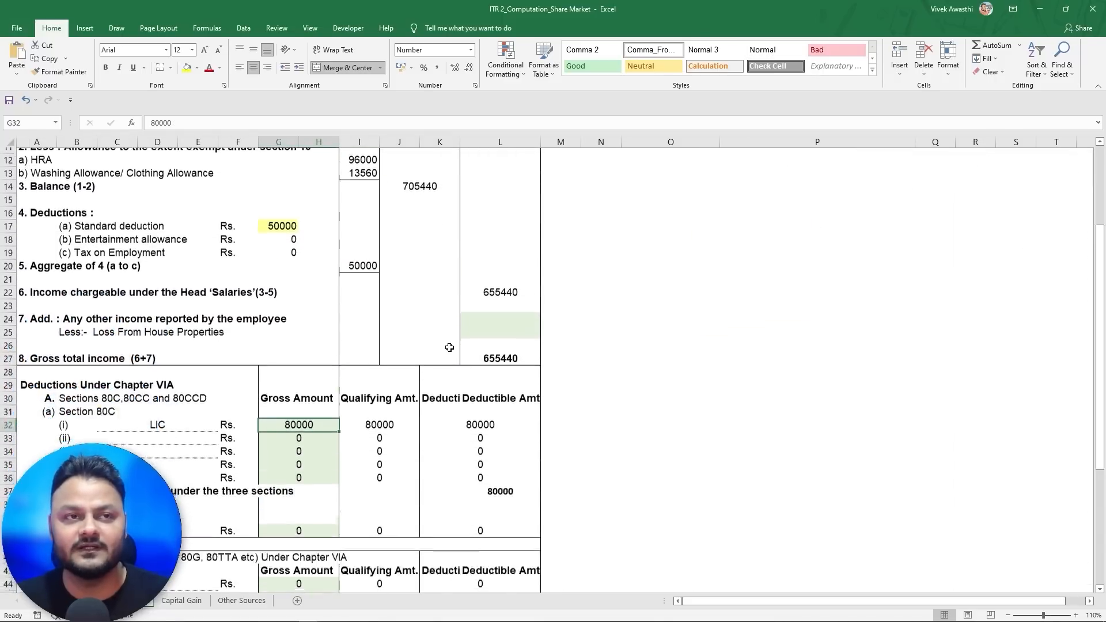
{"action": "scroll", "coordinate": [469, 480], "scroll_direction": "down", "scroll_amount": 1}
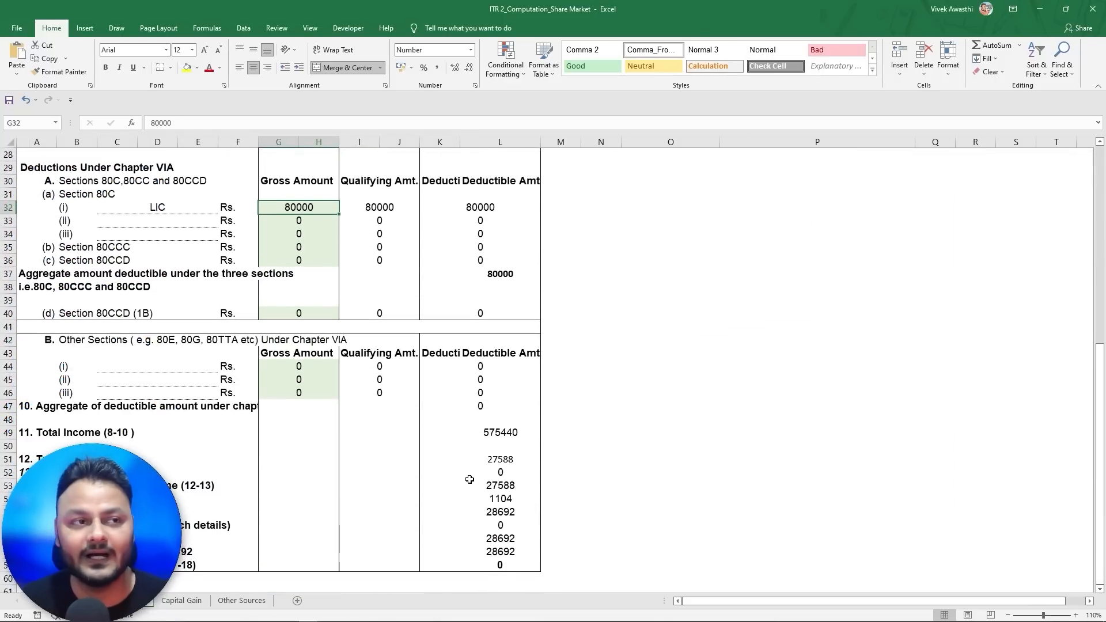
{"action": "scroll", "coordinate": [469, 478], "scroll_direction": "up", "scroll_amount": 9}
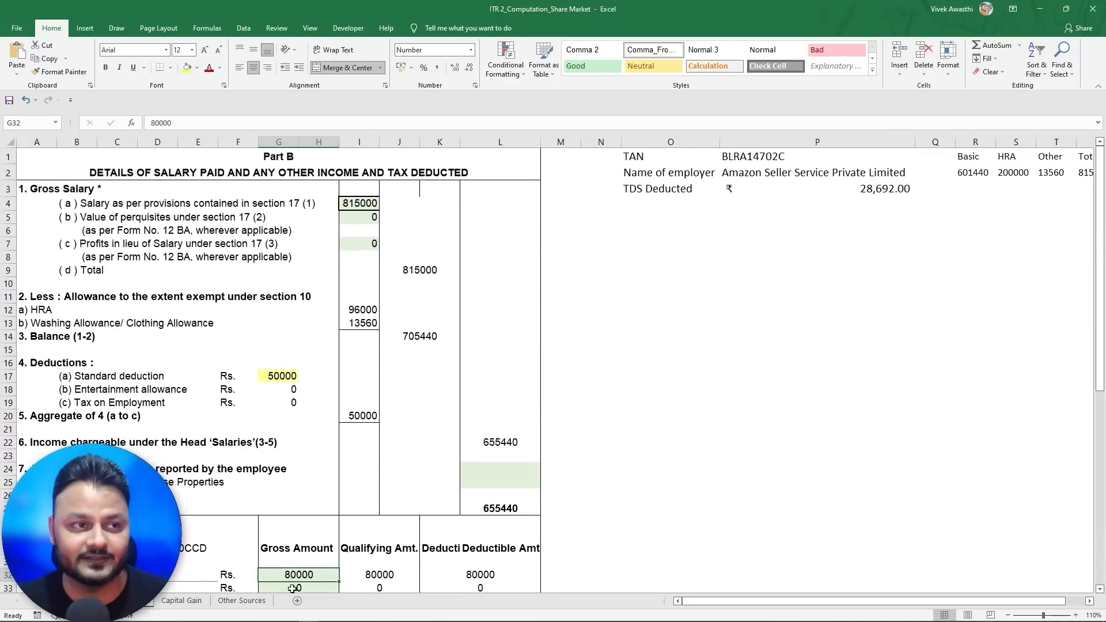
- Open the Capital Gain sheet and examine the Short Term Capital Gain (Sec 111A) table's UpStock and Zerodha columns
{"action": "left_click", "coordinate": [181, 600]}
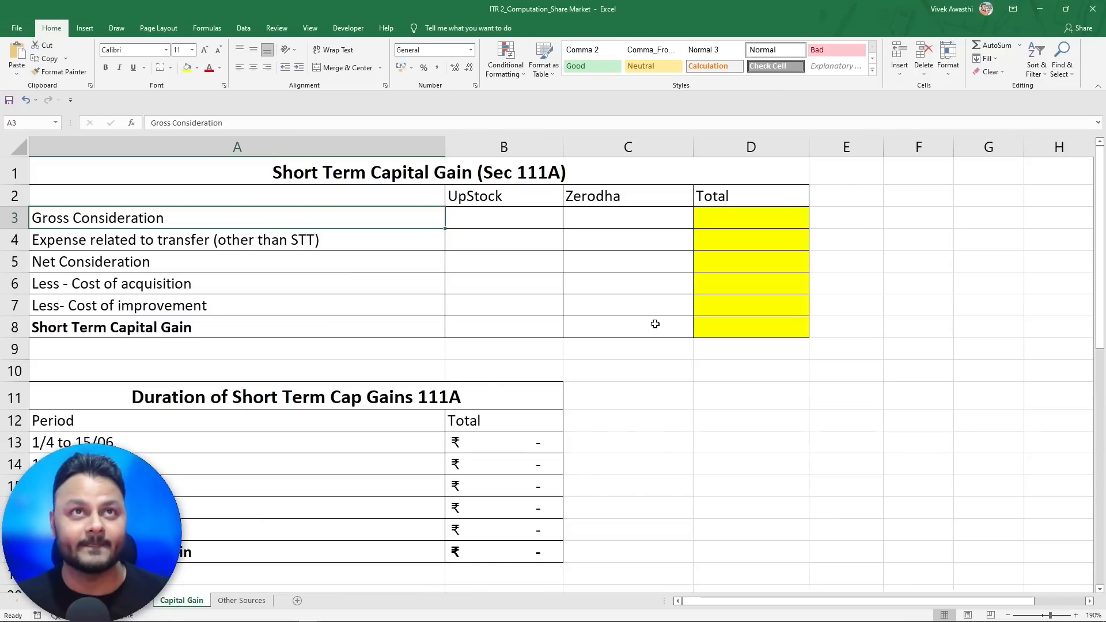
{"action": "left_click", "coordinate": [494, 197]}
{"action": "left_click", "coordinate": [617, 217]}
{"action": "left_click", "coordinate": [497, 169]}
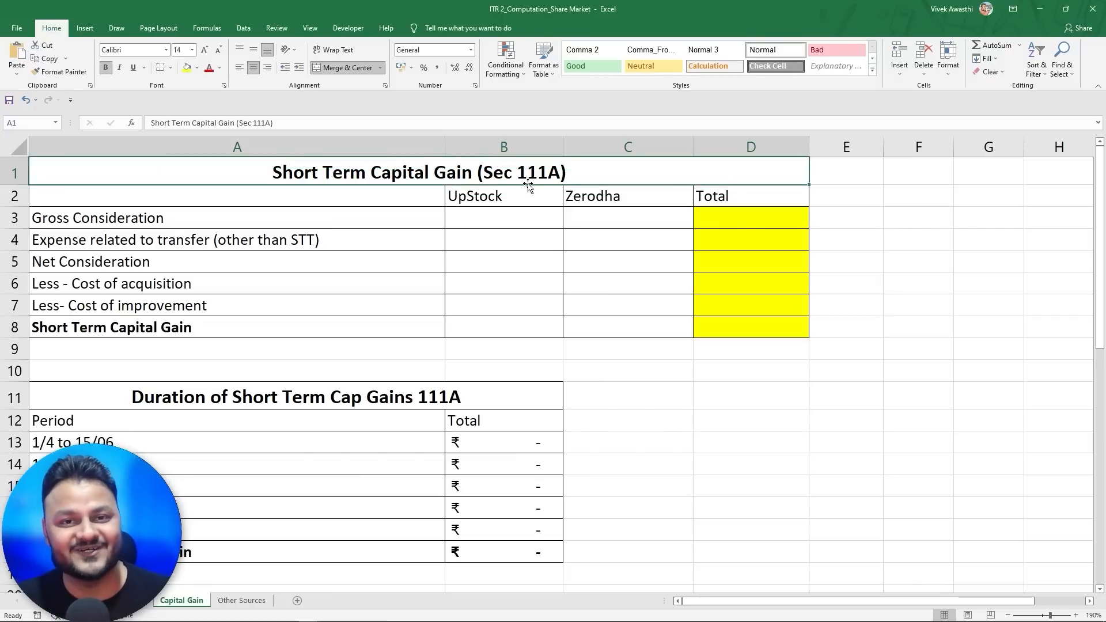
{"action": "left_click", "coordinate": [511, 217]}
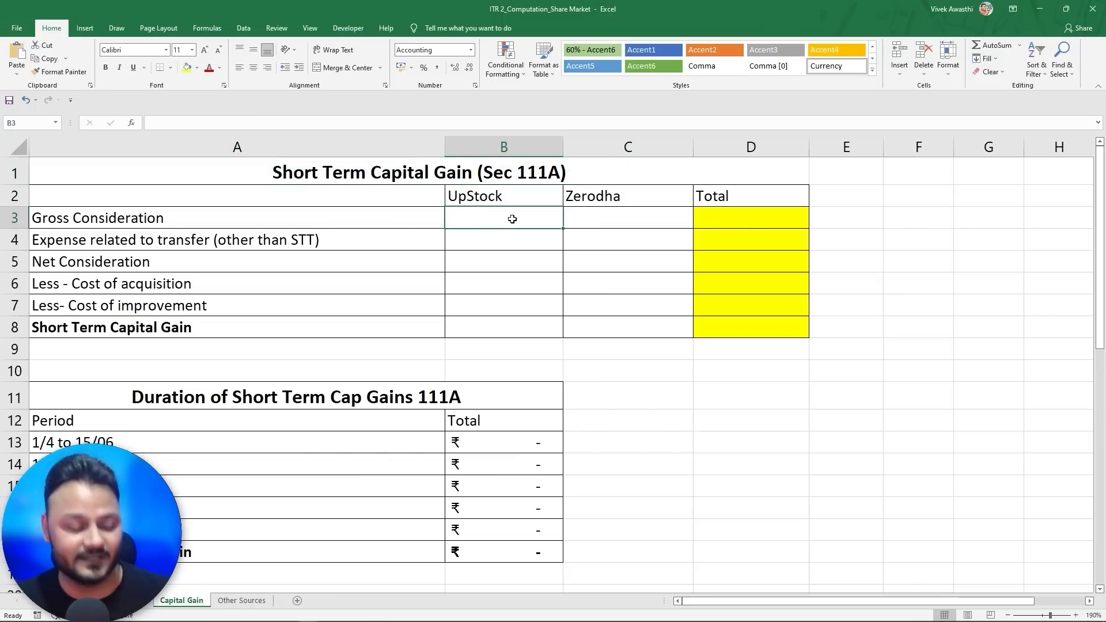
- Switch to the Zerodha PnL workbook and look at the Buy Value and Sell Value columns of the Short Term Trades
{"action": "key", "text": "alt+Tab"}
{"action": "key", "text": "alt+Tab"}
{"action": "key", "text": "alt+Tab"}
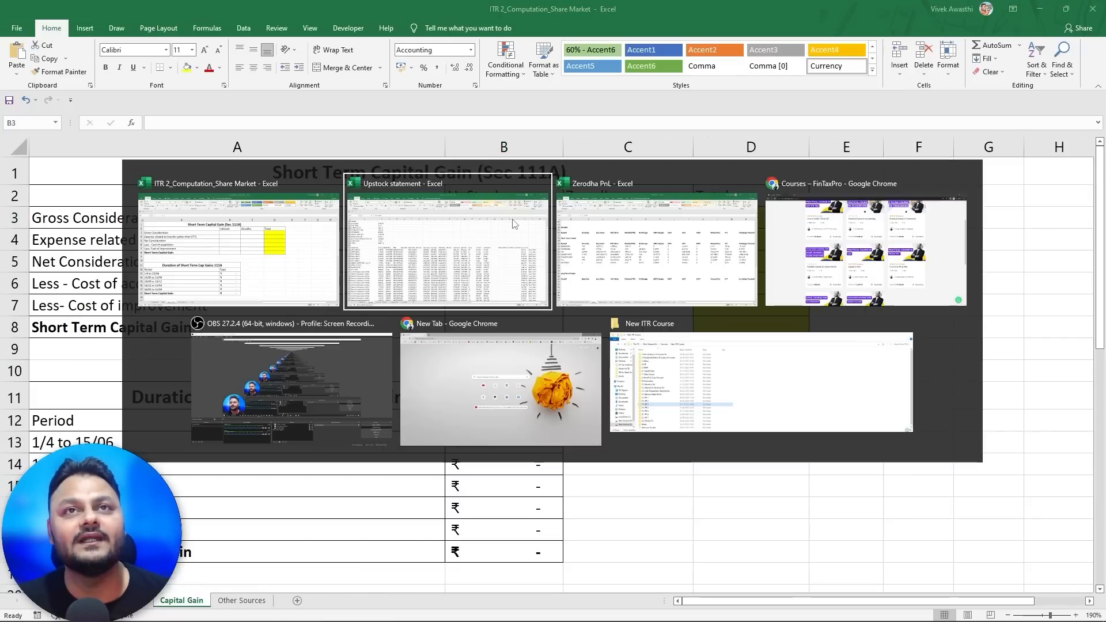
{"action": "key", "text": "alt+Tab"}
{"action": "left_click", "coordinate": [265, 295]}
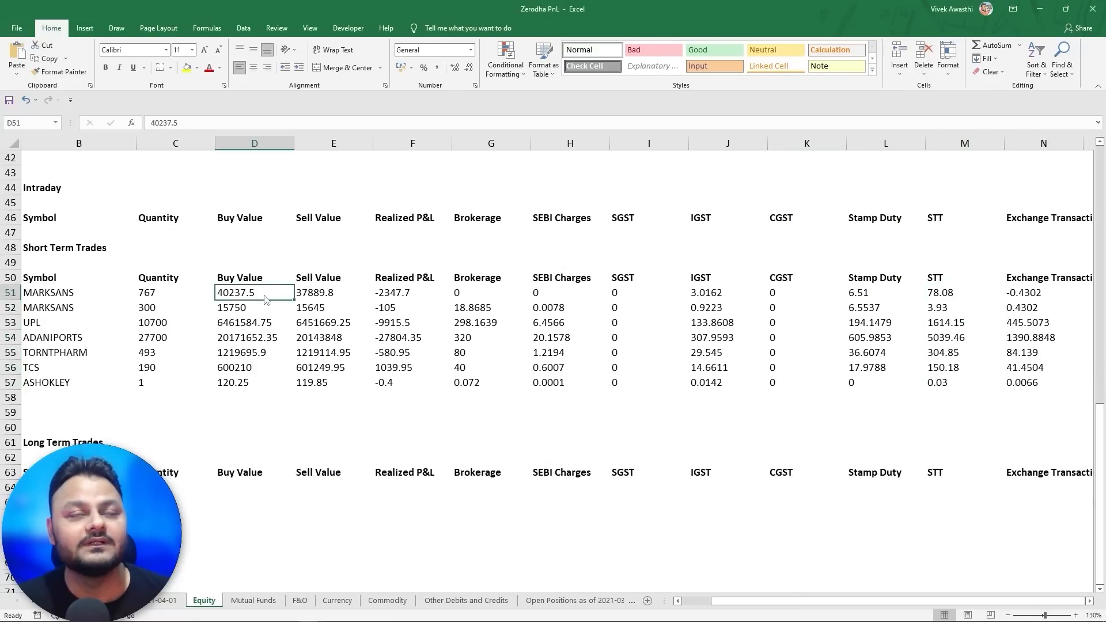
{"action": "key", "text": "alt+Tab"}
{"action": "key", "text": "alt+Tab"}
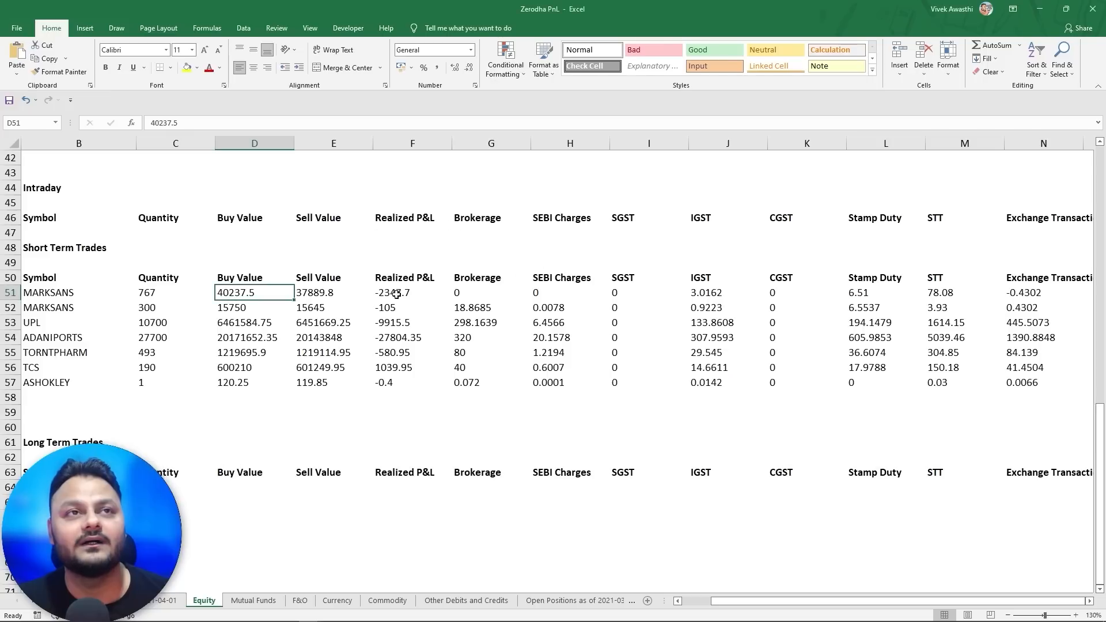
- Total the Short Term Trades Sell Value column in E58 with a SUM of E51:E57
{"action": "left_click_drag", "start_coordinate": [310, 294], "coordinate": [314, 386]}
{"action": "left_click", "coordinate": [311, 397]}
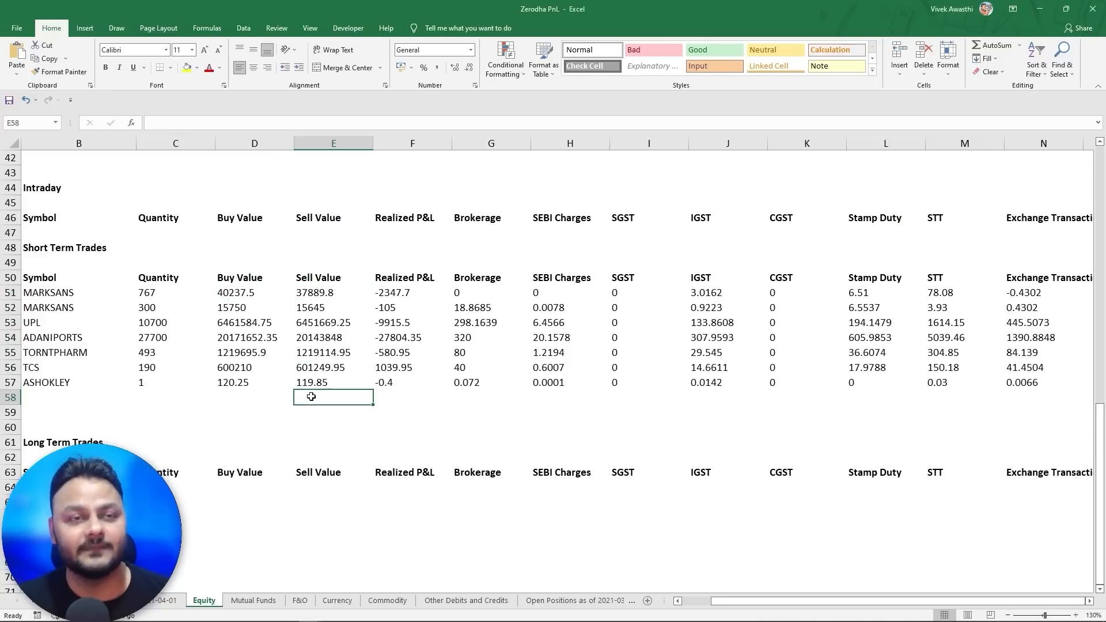
{"action": "type", "text": "+sum"}
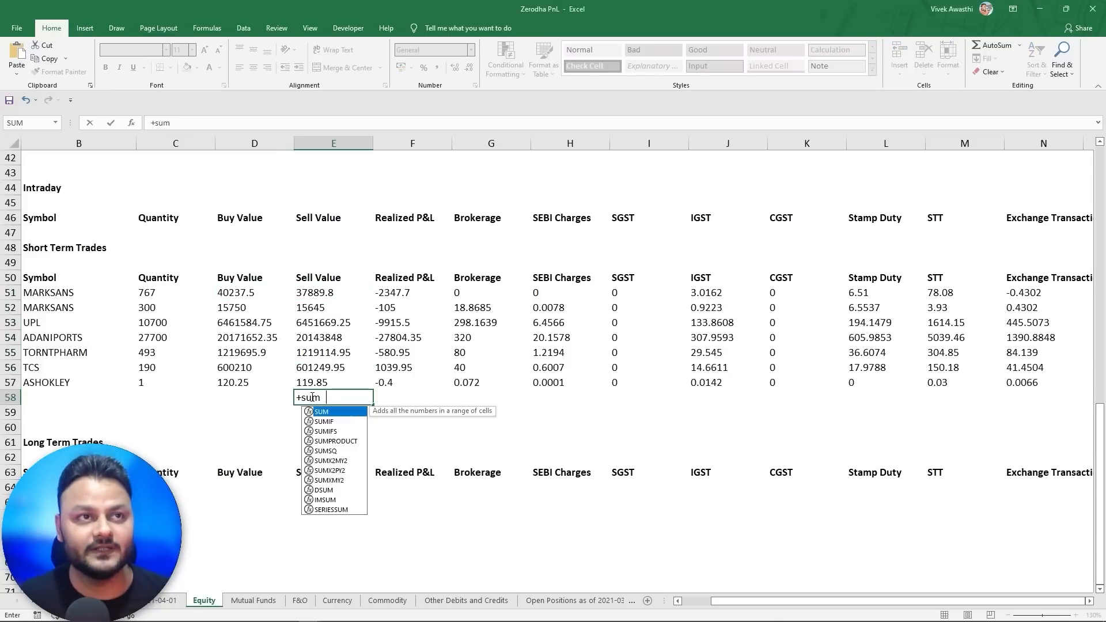
{"action": "key", "text": "Tab"}
{"action": "left_click_drag", "start_coordinate": [311, 382], "coordinate": [311, 293]}
{"action": "key", "text": "Return"}
- Total the Short Term Trades Buy Value column in D58 with a SUM of D51:D57
{"action": "key", "text": "Up"}
{"action": "key", "text": "Left"}
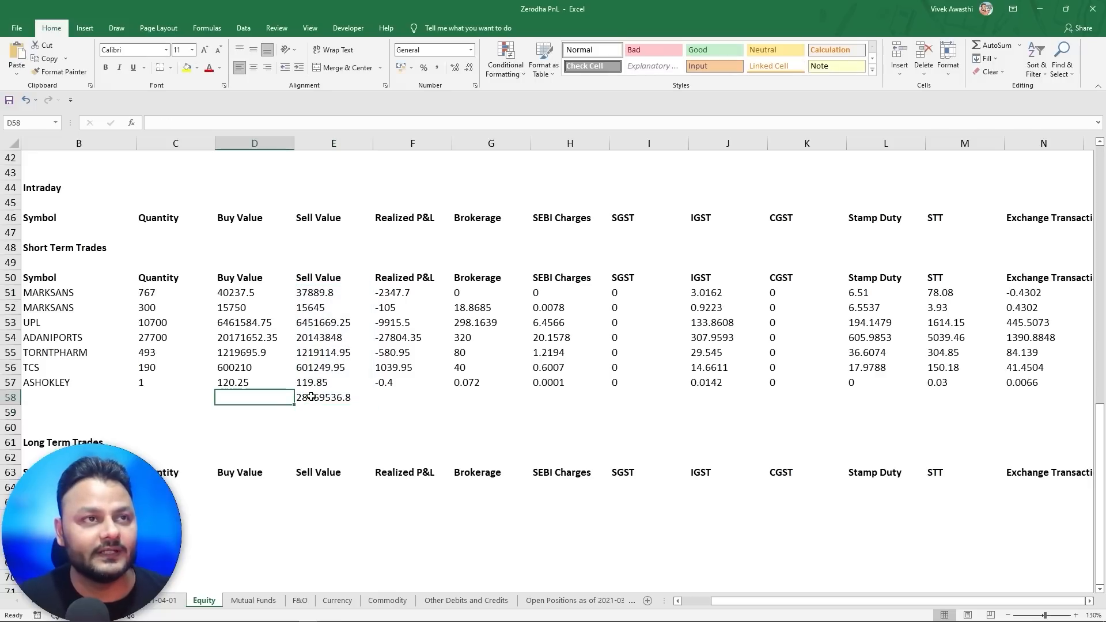
{"action": "type", "text": "+sum"}
{"action": "key", "text": "Tab"}
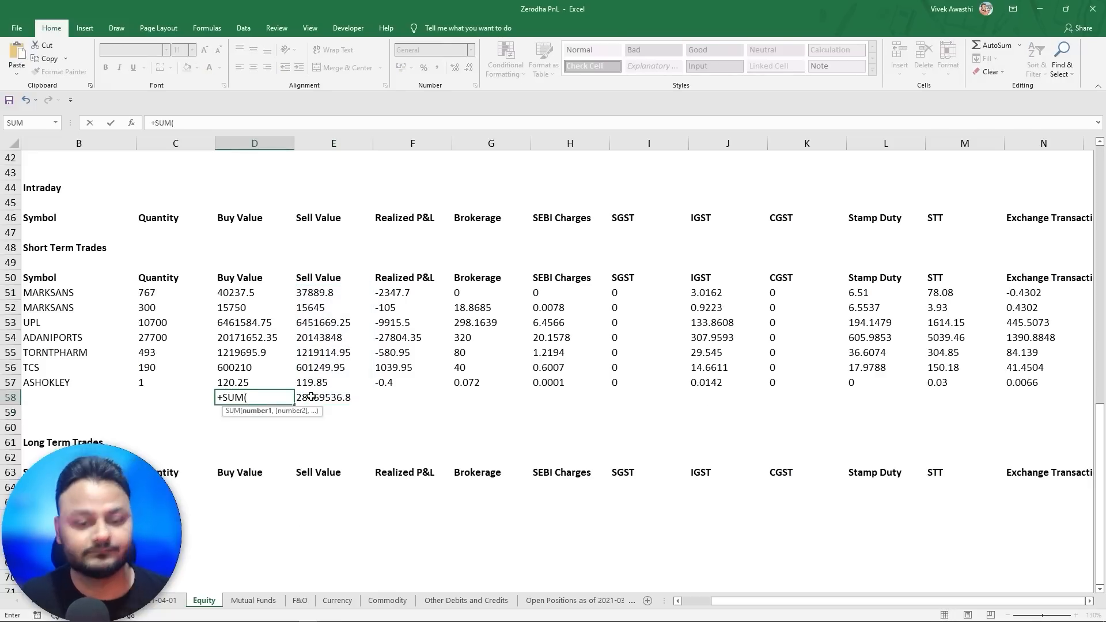
{"action": "key", "text": "Up"}
{"action": "key", "text": "ctrl+shift+Up"}
{"action": "key", "text": "shift+Down"}
{"action": "key", "text": "Return"}
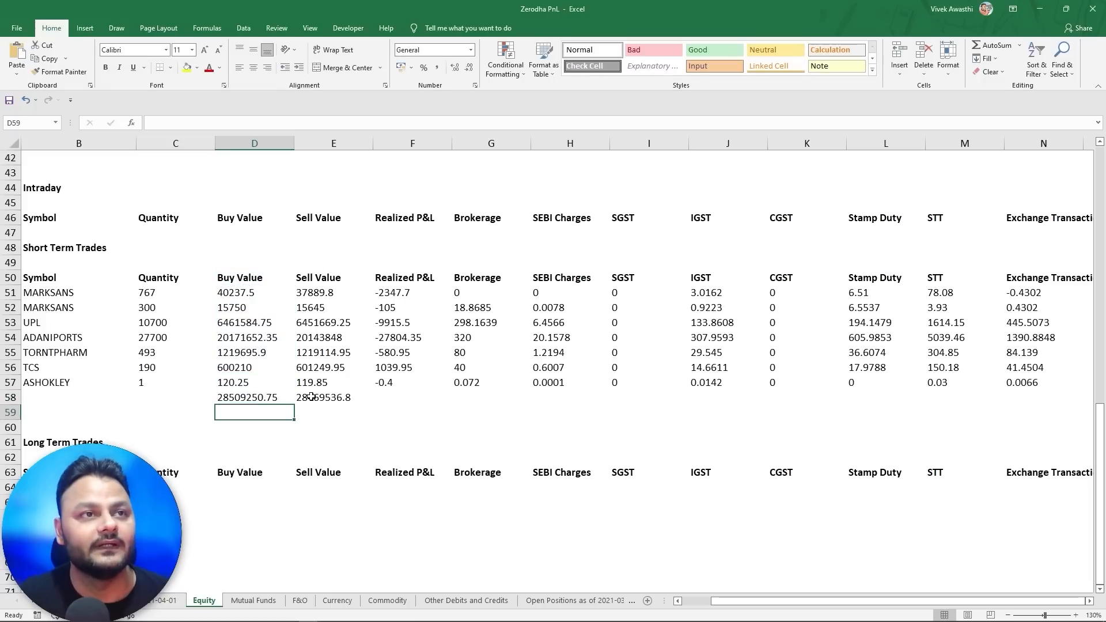
- Copy the Sell Value total in E58 and paste it as a value into Zerodha's Gross Consideration cell C3 on the Capital Gain sheet
{"action": "key", "text": "Up"}
{"action": "key", "text": "Right"}
{"action": "key", "text": "ctrl+c"}
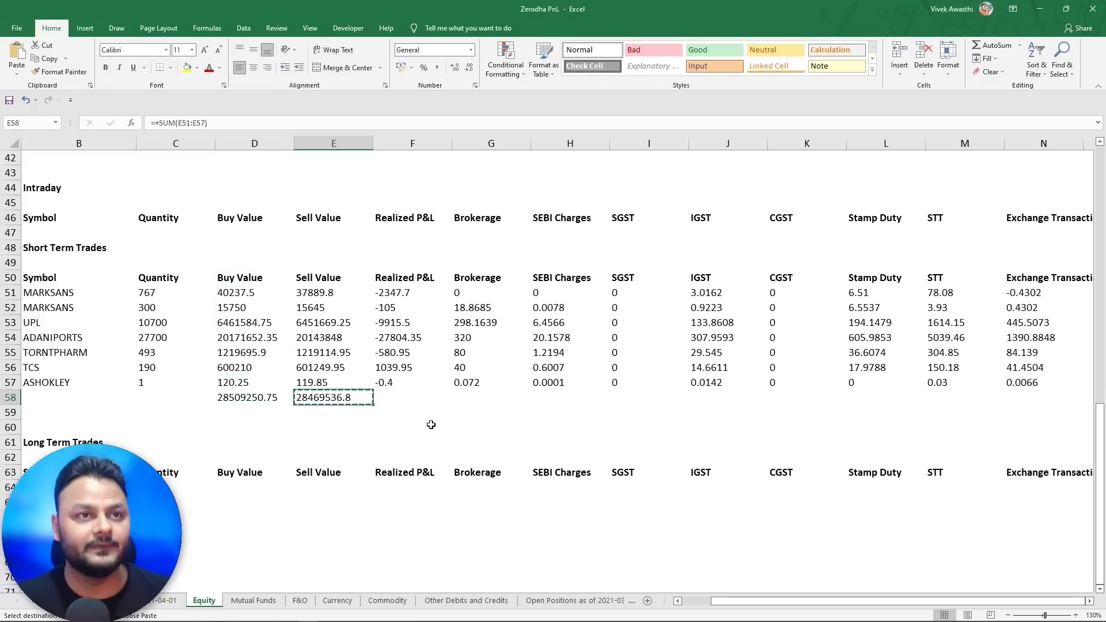
{"action": "key", "text": "ctrl+Tab"}
{"action": "key", "text": "ctrl+alt+v"}
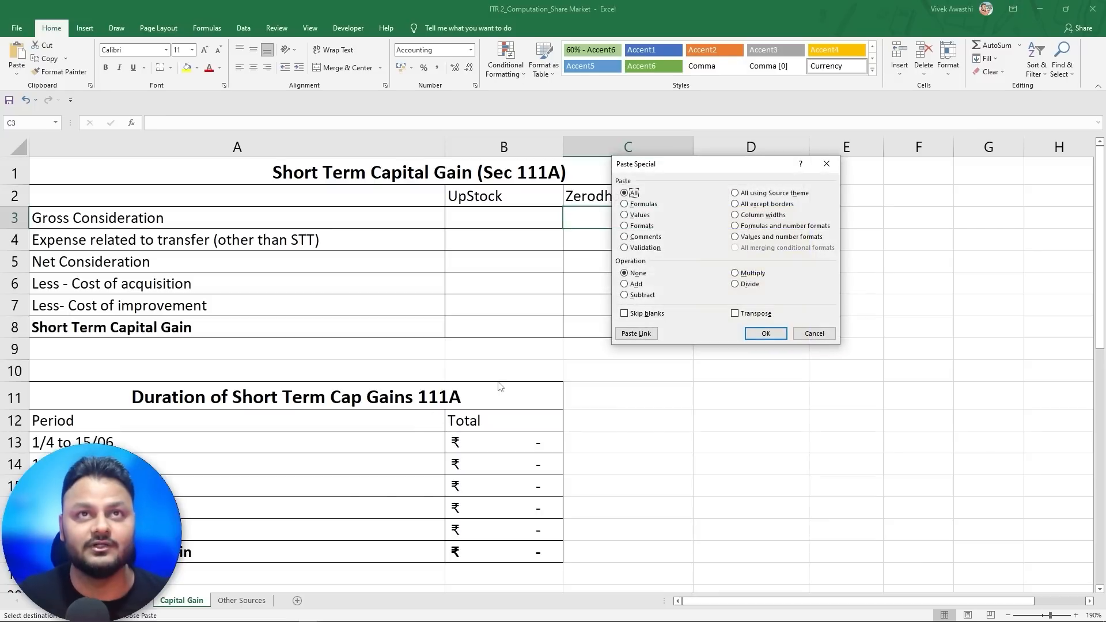
{"action": "key", "text": "v"}
{"action": "key", "text": "Return"}
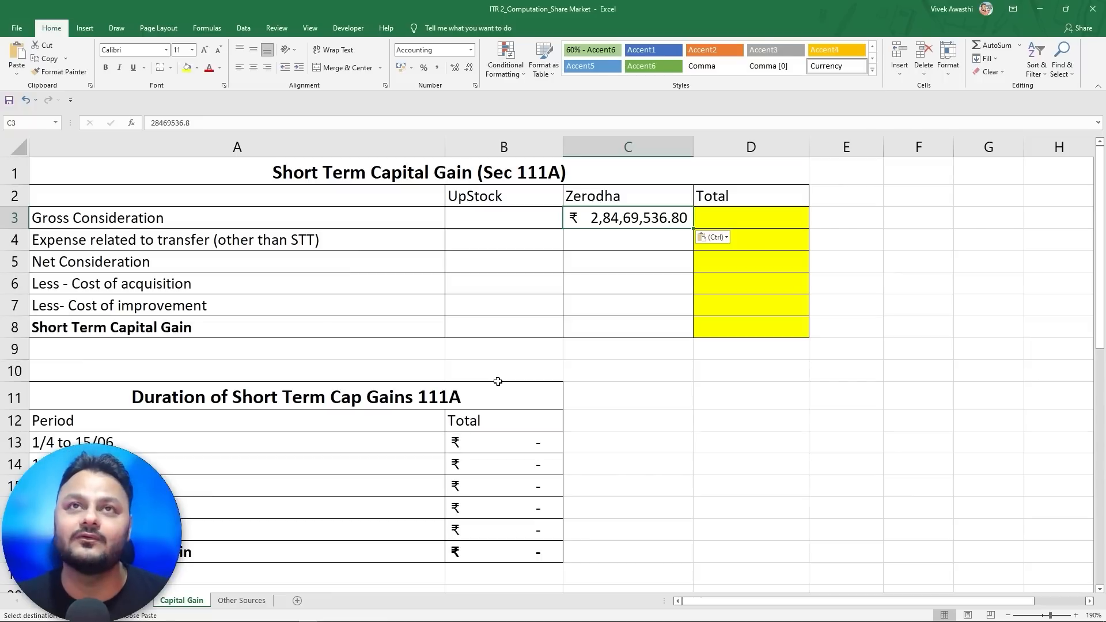
{"action": "key", "text": "Escape"}
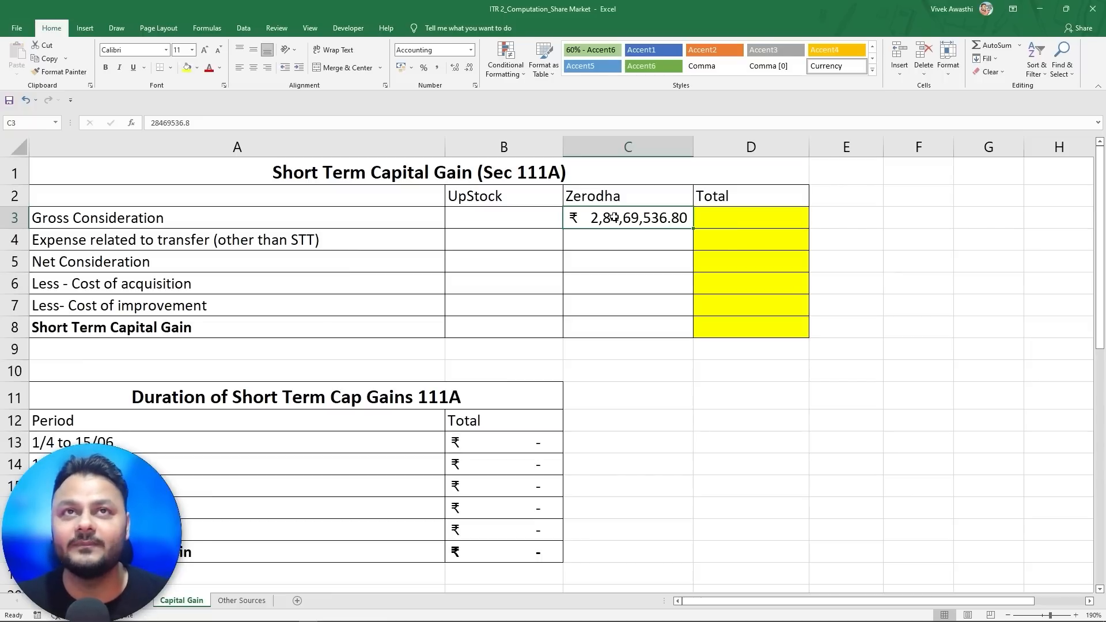
- In the Zerodha PnL workbook's Equity sheet, total all charges and other charges in C42 with a SUM of C28:C41
{"action": "key", "text": "alt+Tab"}
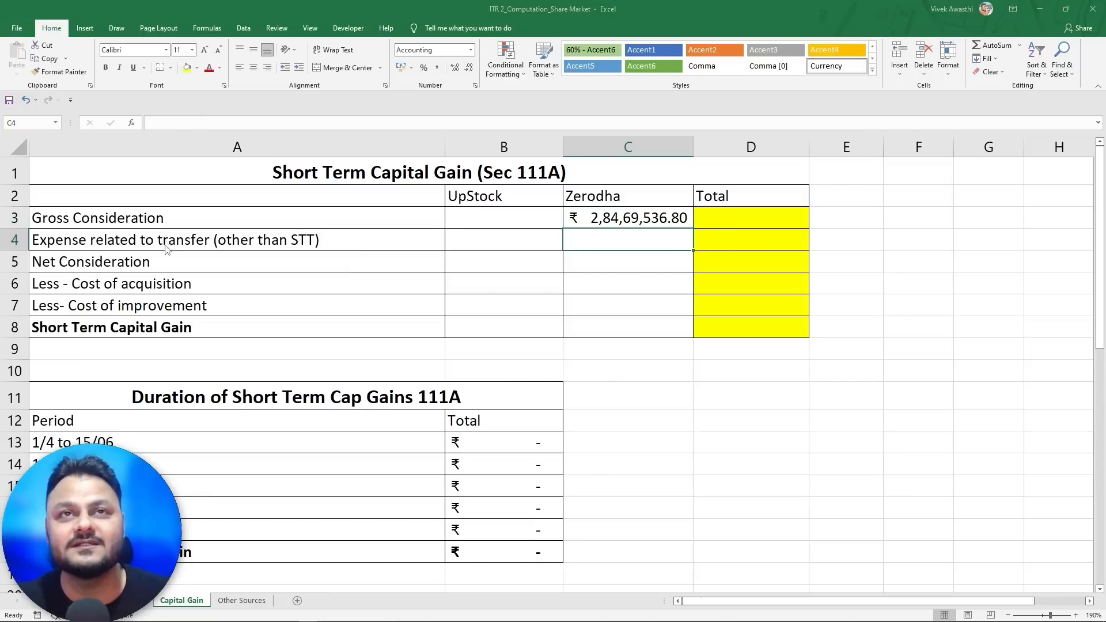
{"action": "scroll", "coordinate": [502, 444], "scroll_direction": "up", "scroll_amount": 3}
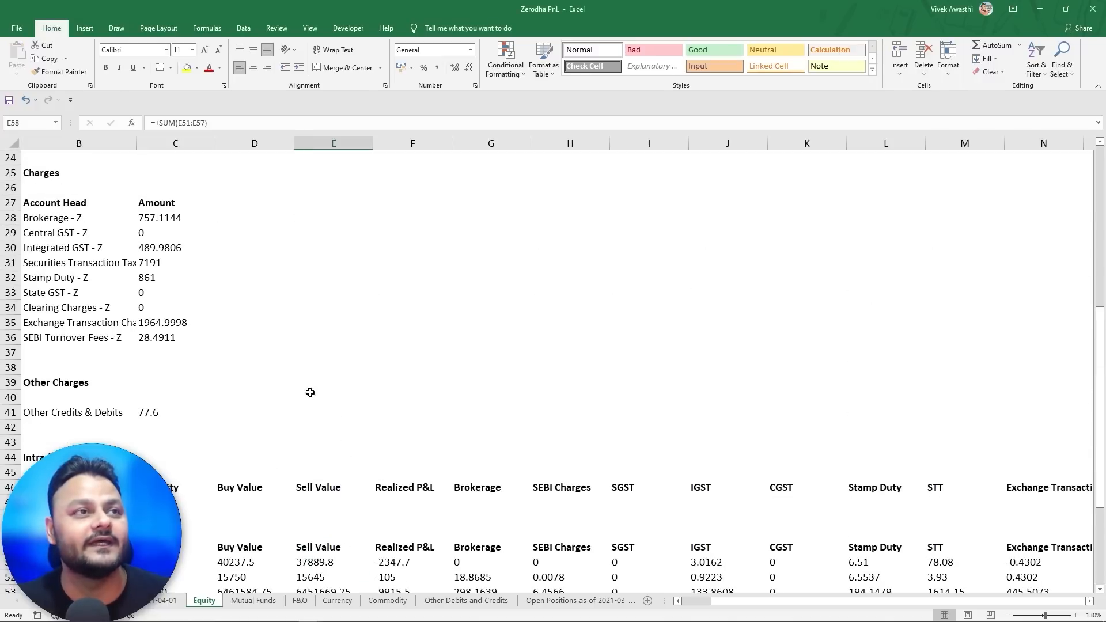
{"action": "left_click", "coordinate": [151, 352]}
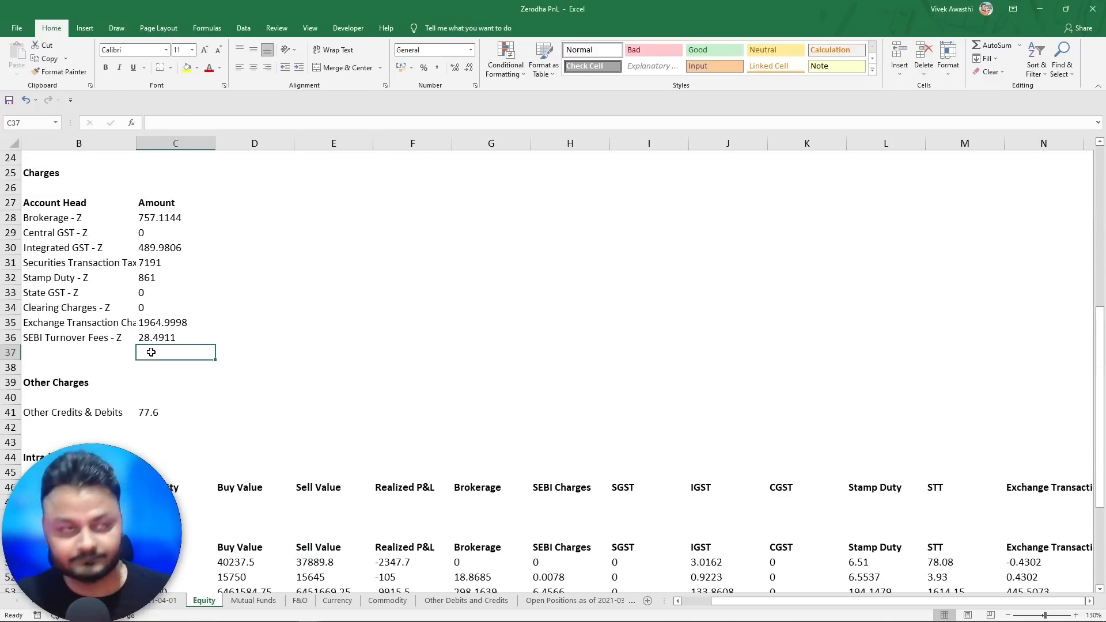
{"action": "key", "text": "Down"}
{"action": "key", "text": "Down"}
{"action": "key", "text": "Down"}
{"action": "key", "text": "Down"}
{"action": "key", "text": "Down"}
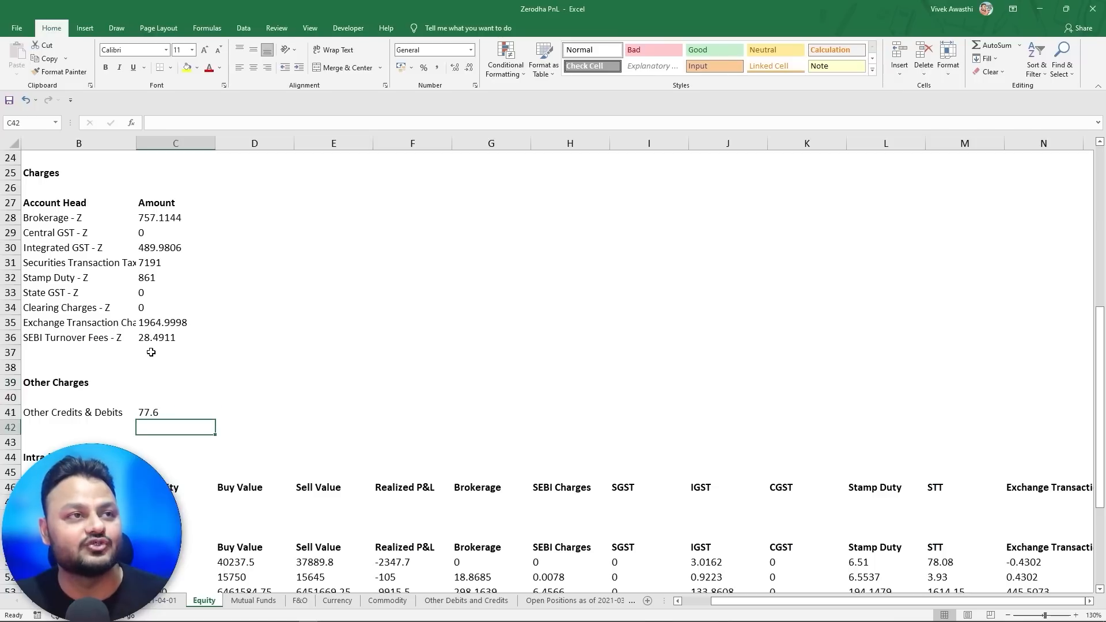
{"action": "type", "text": "+sum"}
{"action": "key", "text": "Tab"}
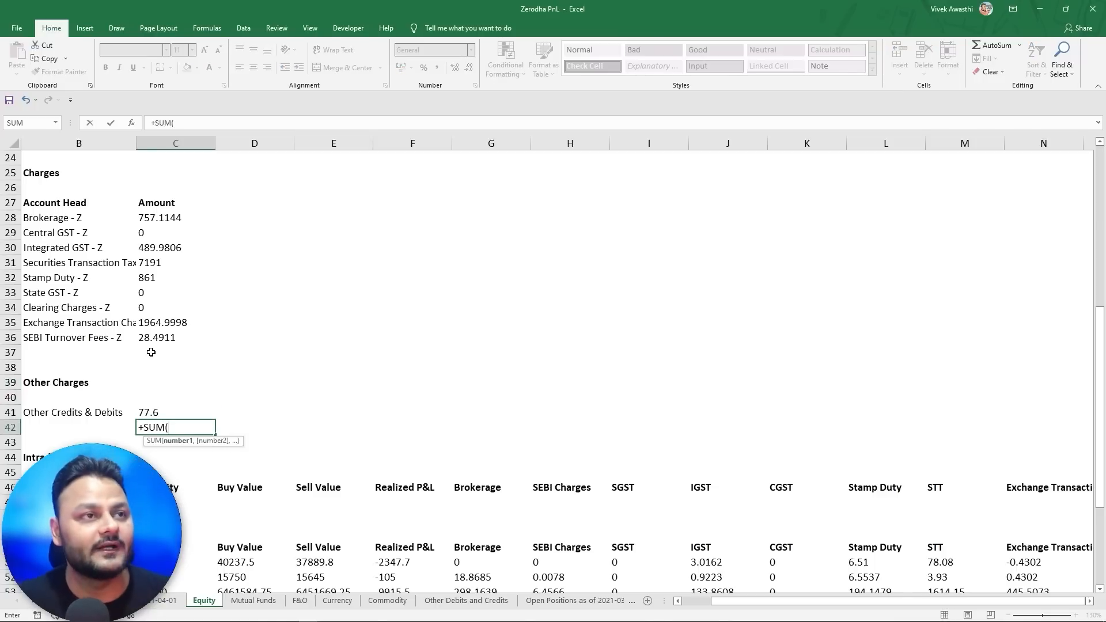
{"action": "key", "text": "Up"}
{"action": "key", "text": "shift+Up"}
{"action": "key", "text": "shift+Up"}
{"action": "key", "text": "shift+Up"}
{"action": "key", "text": "shift+Up"}
{"action": "key", "text": "shift+Up"}
{"action": "key", "text": "shift+Up"}
{"action": "key", "text": "shift+Up"}
{"action": "key", "text": "shift+Up"}
{"action": "key", "text": "shift+Up"}
{"action": "key", "text": "shift+Up"}
{"action": "key", "text": "shift+Up"}
{"action": "key", "text": "shift+Up"}
{"action": "key", "text": "shift+Up"}
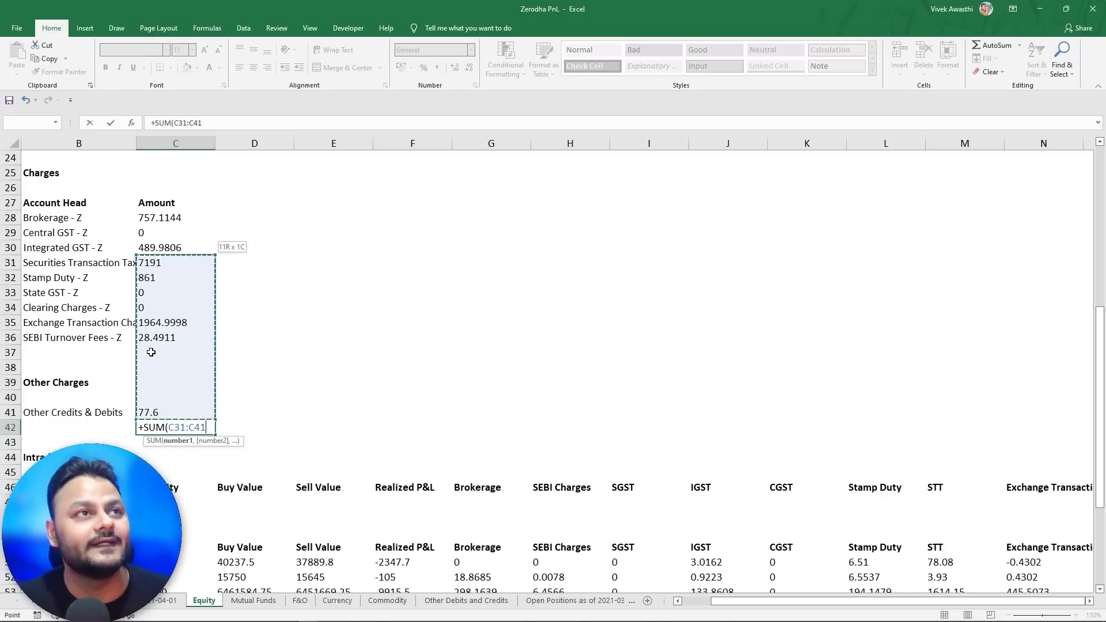
{"action": "key", "text": "Return"}
{"action": "key", "text": "Right"}
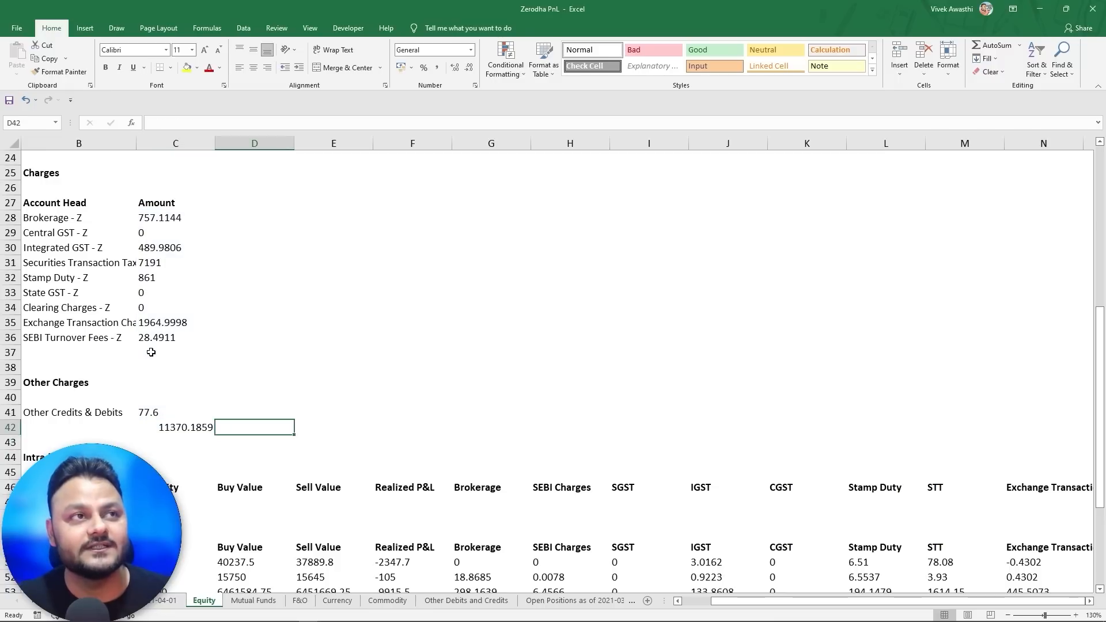
- Exclude the Securities Transaction Tax from the charges total by entering the formula C42-C31 in D42
{"action": "type", "text": "+"}
{"action": "key", "text": "Left"}
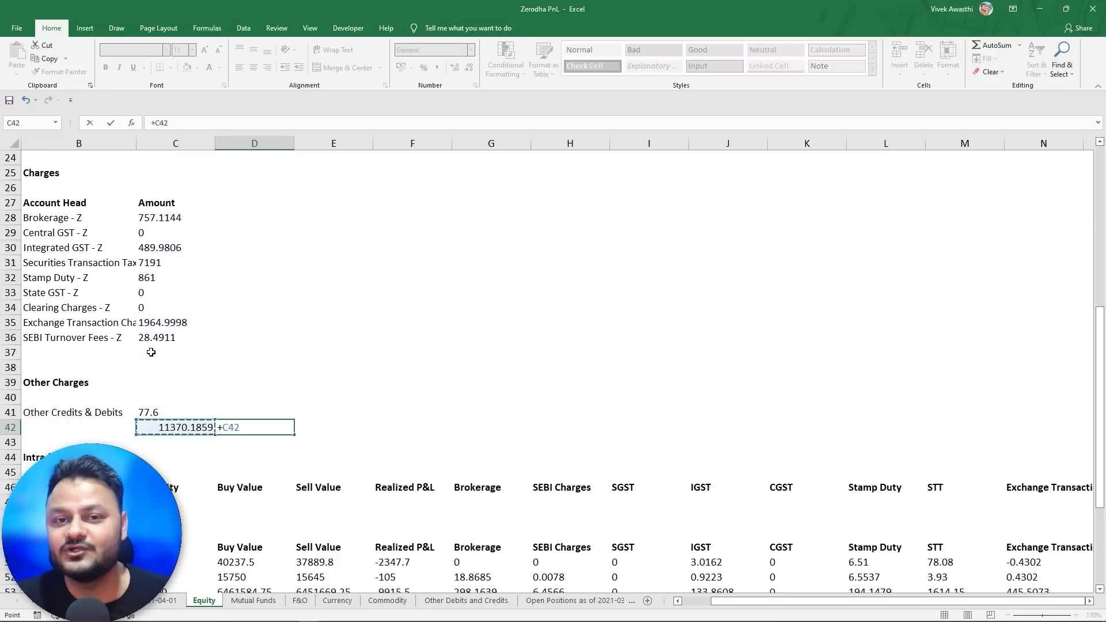
{"action": "type", "text": "-"}
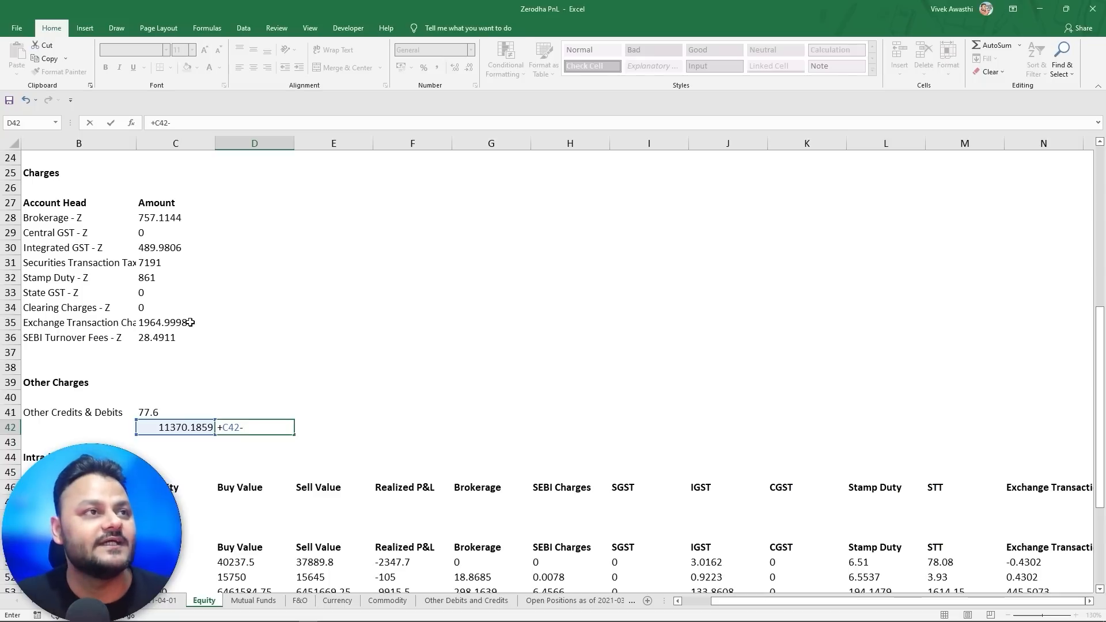
{"action": "left_click", "coordinate": [150, 263]}
{"action": "key", "text": "Return"}
{"action": "key", "text": "Up"}
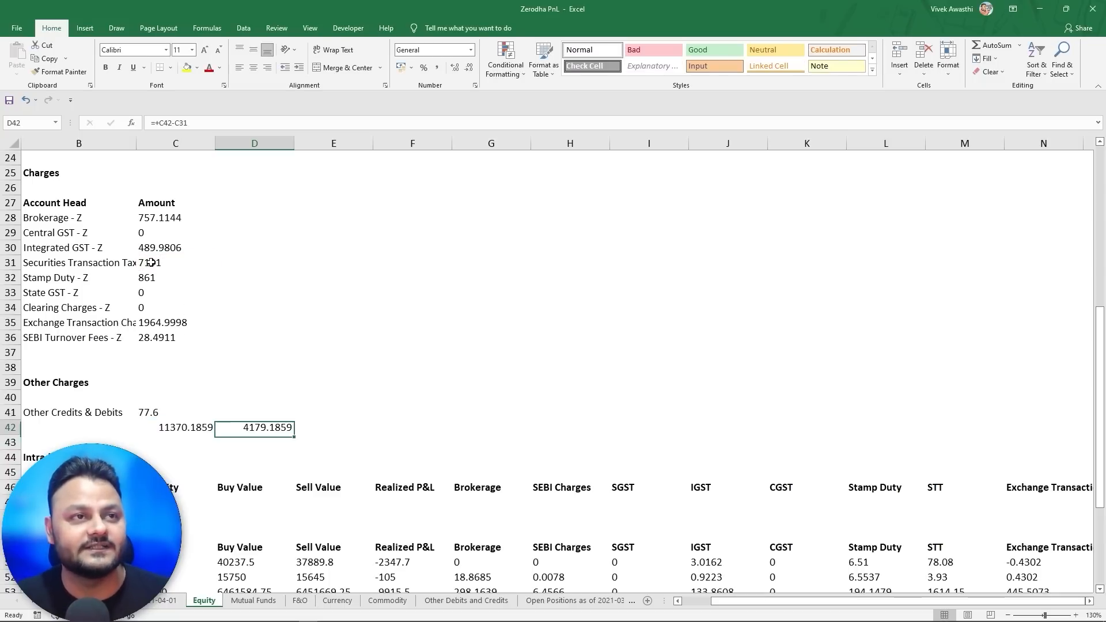
- Copy the charges total without STT from D42 and paste it as a value into Zerodha's transfer expense cell C4 on the Capital Gain sheet
{"action": "key", "text": "ctrl+c"}
{"action": "key", "text": "alt+Tab"}
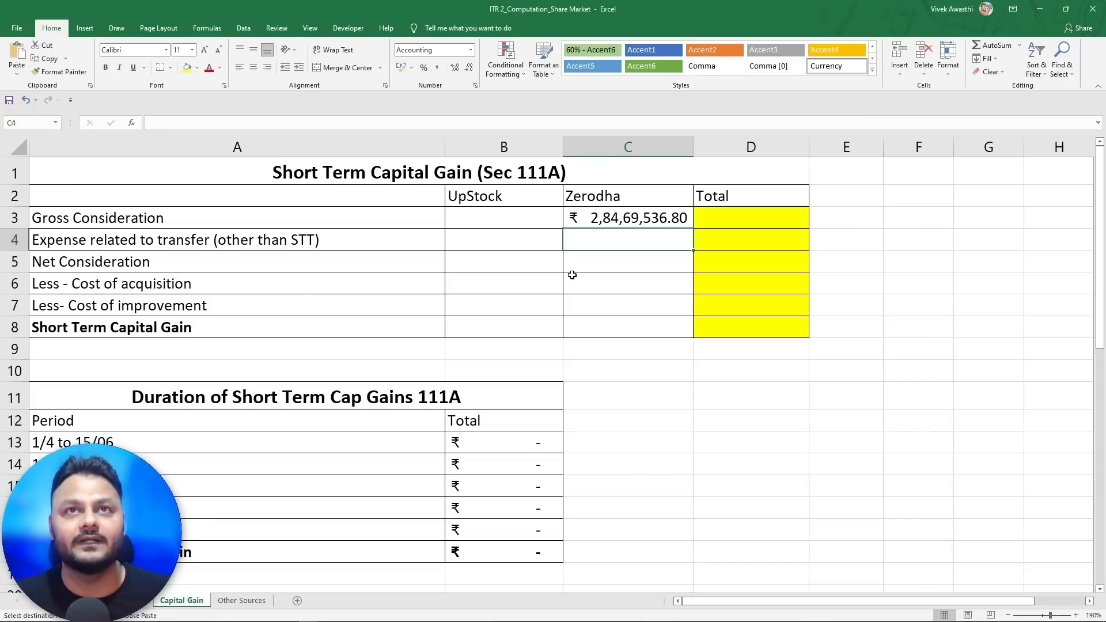
{"action": "key", "text": "ctrl+alt+v"}
{"action": "key", "text": "v"}
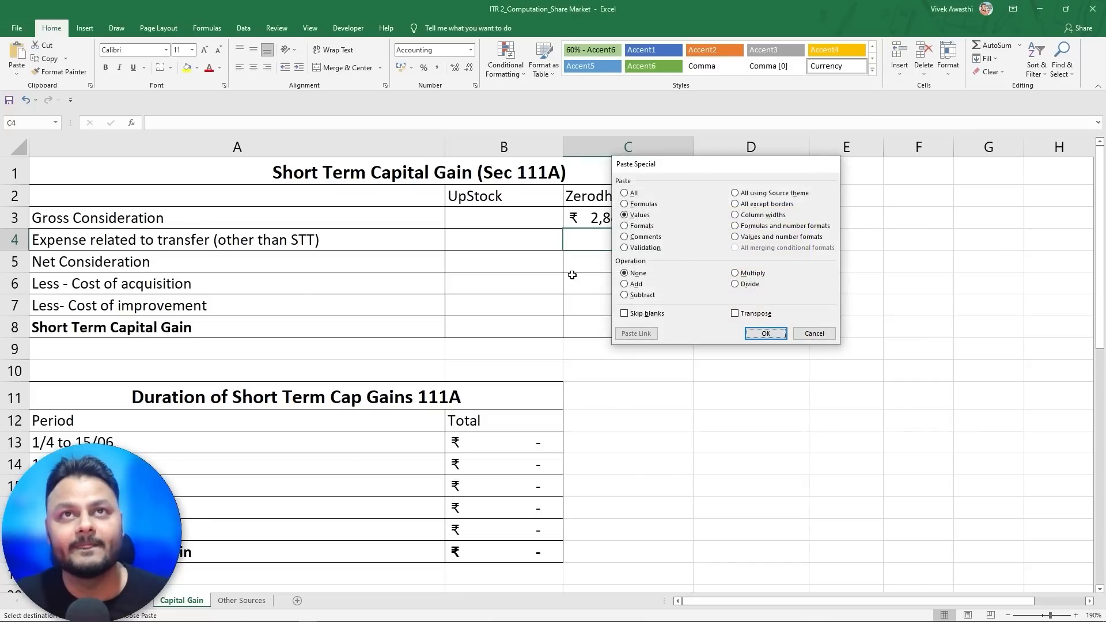
{"action": "key", "text": "Return"}
- Calculate Zerodha's Net Consideration in C5 with the formula C3-C4
{"action": "key", "text": "Down"}
{"action": "type", "text": "+"}
{"action": "key", "text": "Up"}
{"action": "key", "text": "Up"}
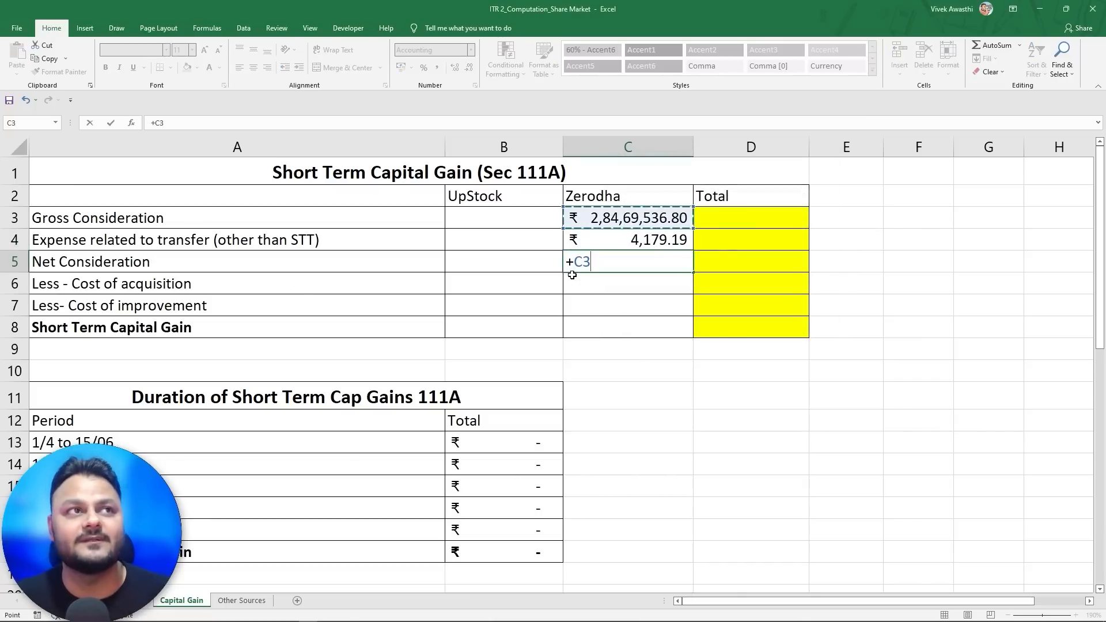
{"action": "type", "text": "-"}
{"action": "key", "text": "Up"}
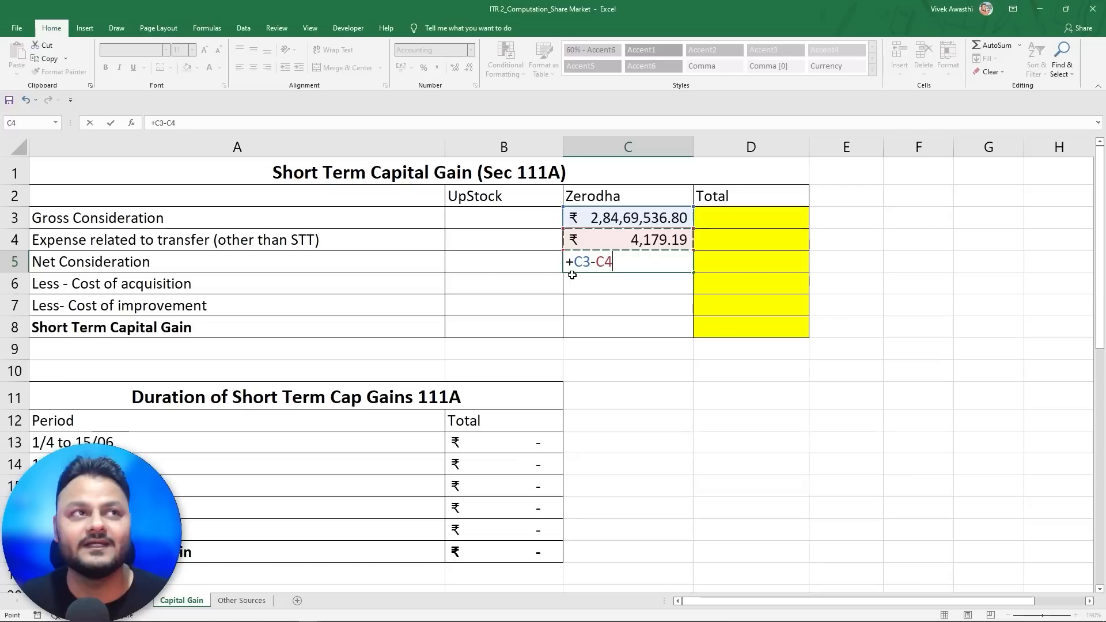
{"action": "key", "text": "Return"}
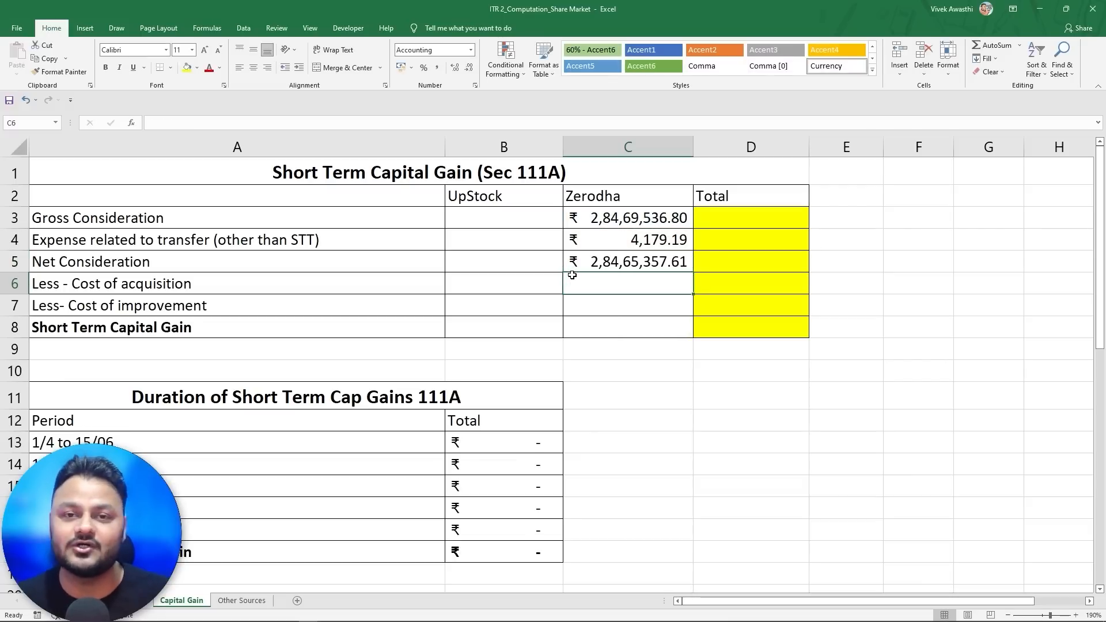
- Copy the Buy Value total from D58 of the Zerodha PnL workbook and paste it as a value into Zerodha's Cost of acquisition cell C6
{"action": "key", "text": "alt+Tab"}
{"action": "scroll", "coordinate": [513, 395], "scroll_direction": "down", "scroll_amount": 5}
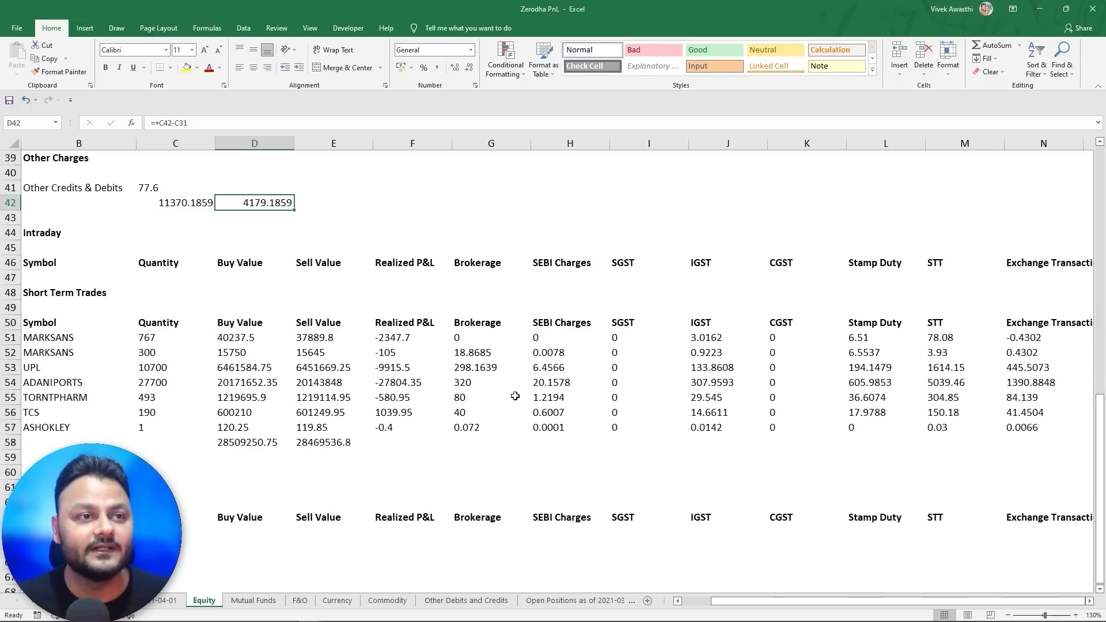
{"action": "left_click", "coordinate": [229, 444]}
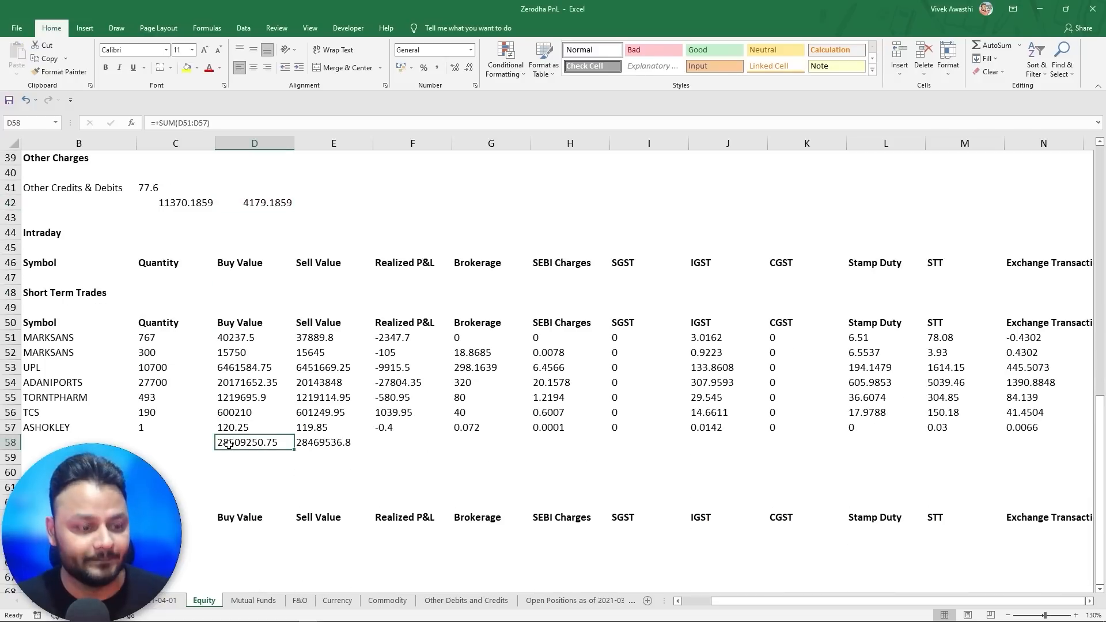
{"action": "key", "text": "ctrl+c"}
{"action": "key", "text": "alt+Tab"}
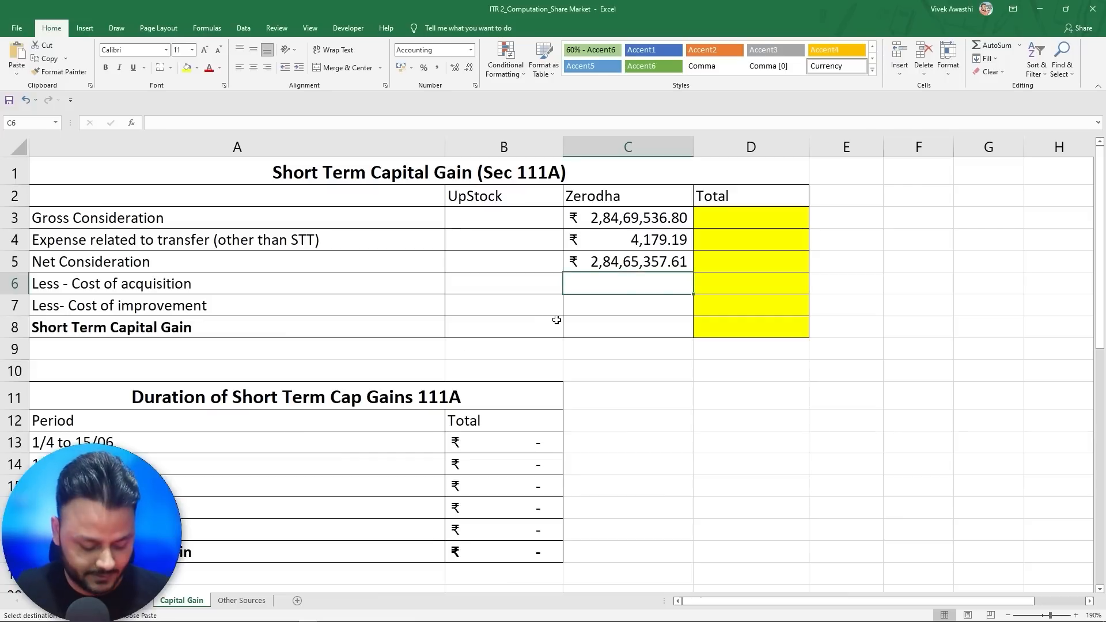
{"action": "key", "text": "ctrl+alt+v"}
{"action": "key", "text": "Down"}
{"action": "key", "text": "Down"}
{"action": "key", "text": "Return"}
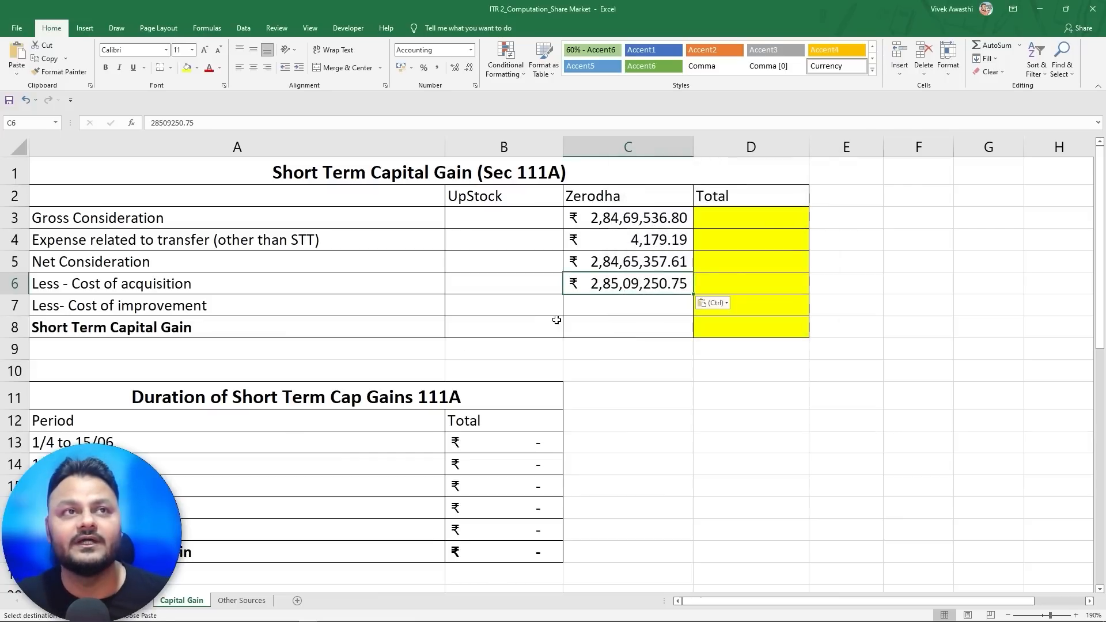
- Enter 0 as Zerodha's Cost of improvement in C7
{"action": "key", "text": "Left"}
{"action": "key", "text": "Left"}
{"action": "key", "text": "Down"}
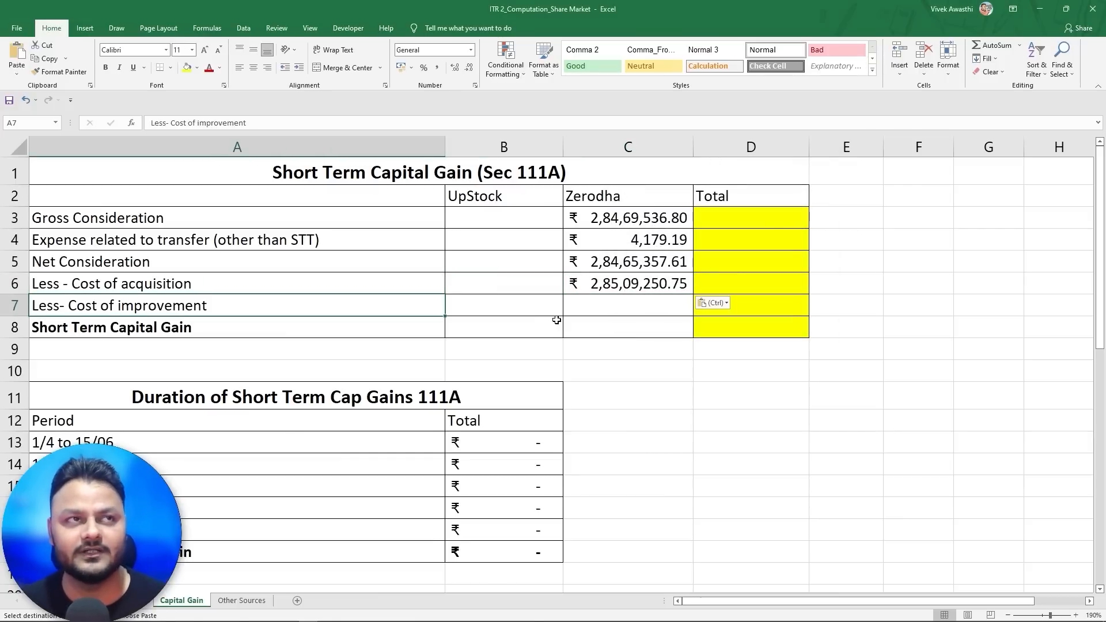
{"action": "key", "text": "Right"}
{"action": "key", "text": "Right"}
{"action": "type", "text": "0"}
{"action": "key", "text": "Return"}
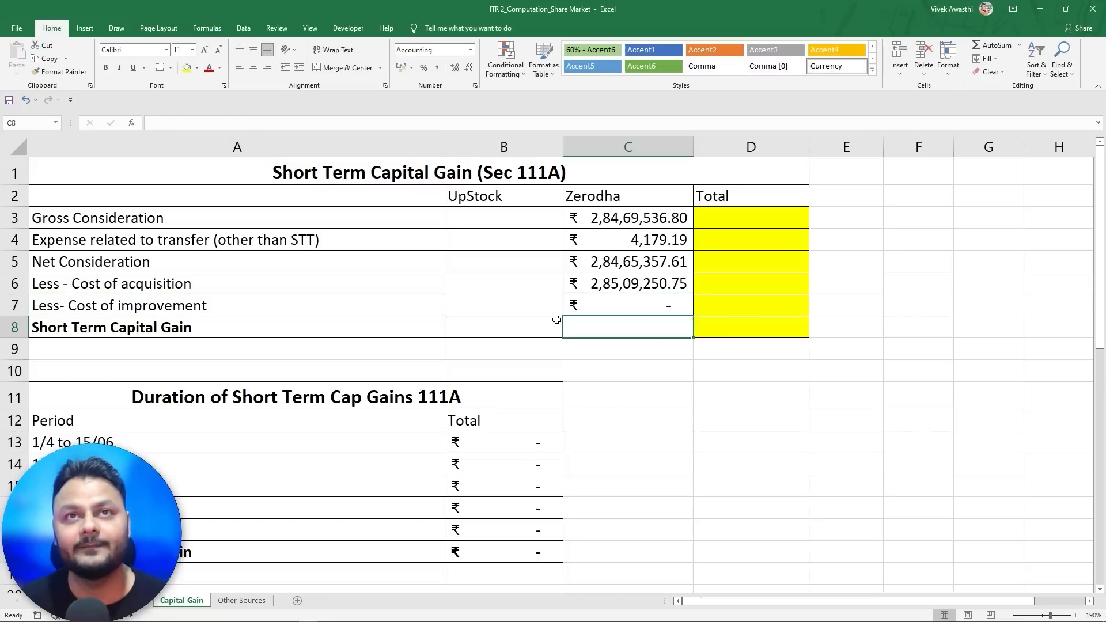
- Calculate Zerodha's Short Term Capital Gain in C8 with the formula C5-C6-C7
{"action": "type", "text": "+"}
{"action": "key", "text": "Up"}
{"action": "key", "text": "Up"}
{"action": "key", "text": "Up"}
{"action": "type", "text": "-"}
{"action": "key", "text": "Up"}
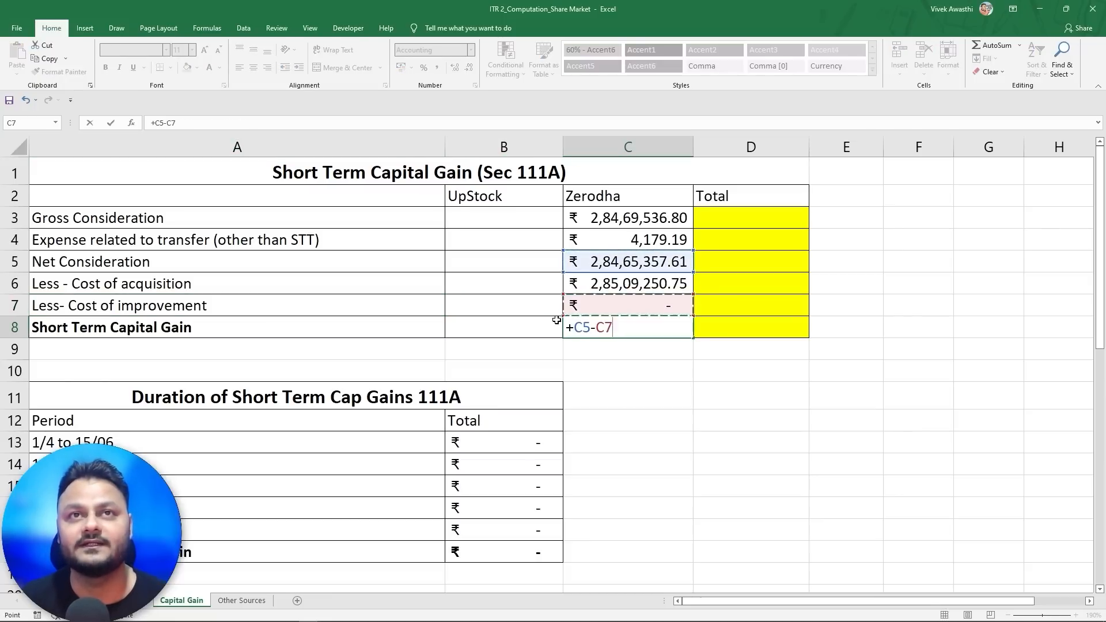
{"action": "key", "text": "Up"}
{"action": "type", "text": "-"}
{"action": "key", "text": "Down"}
{"action": "key", "text": "Return"}
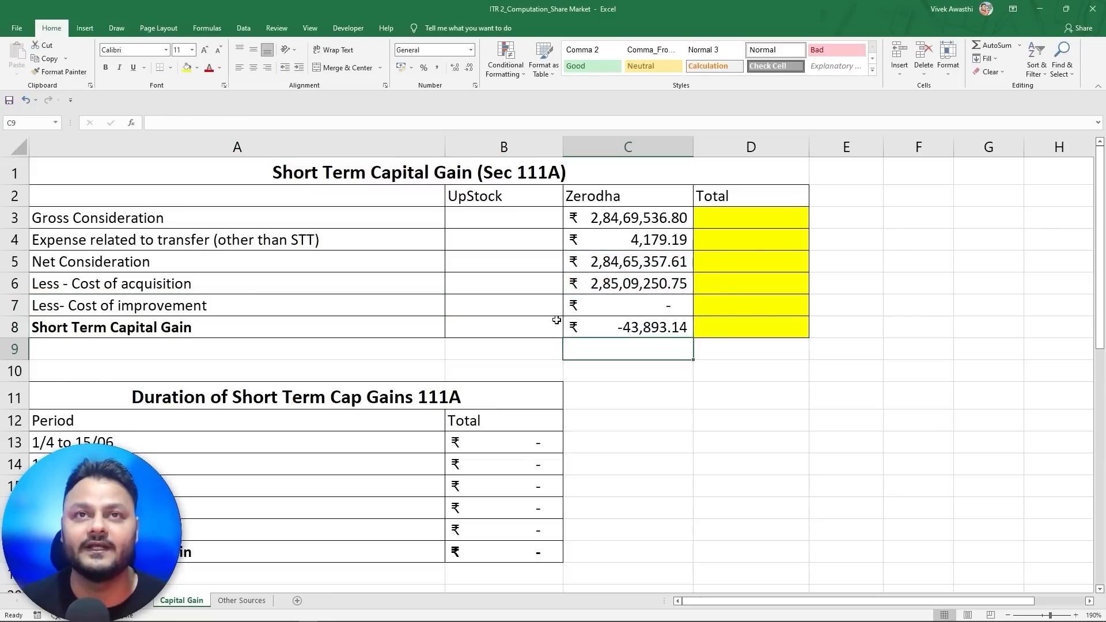
- Format the Zerodha amounts in C3:C8 to display no decimal places
{"action": "key", "text": "Up"}
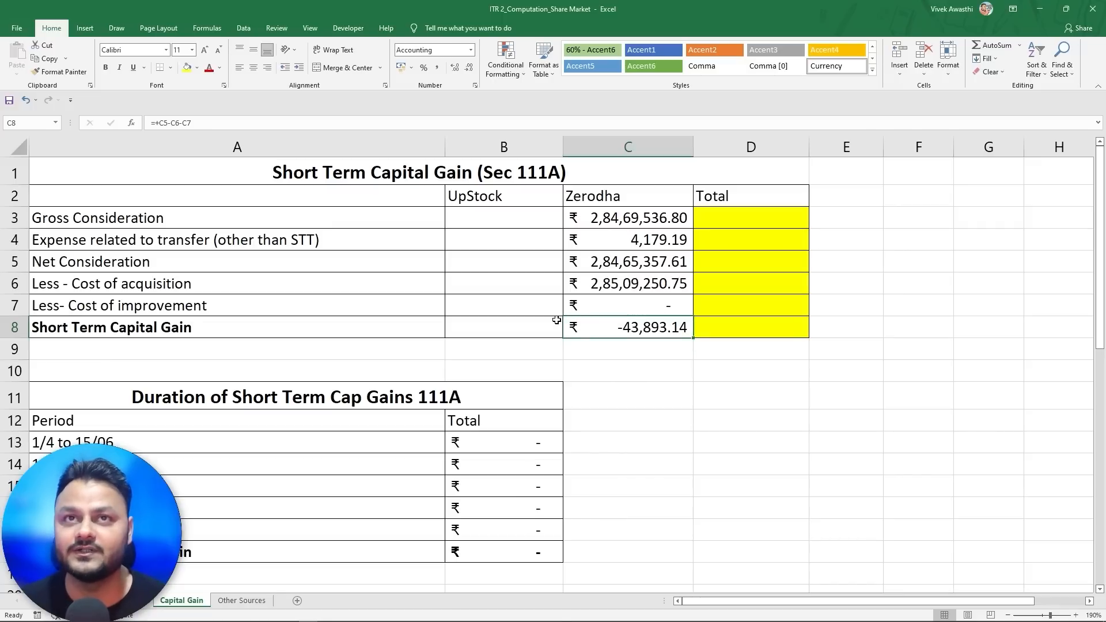
{"action": "key", "text": "Up"}
{"action": "key", "text": "Up"}
{"action": "key", "text": "Up"}
{"action": "key", "text": "Up"}
{"action": "key", "text": "Up"}
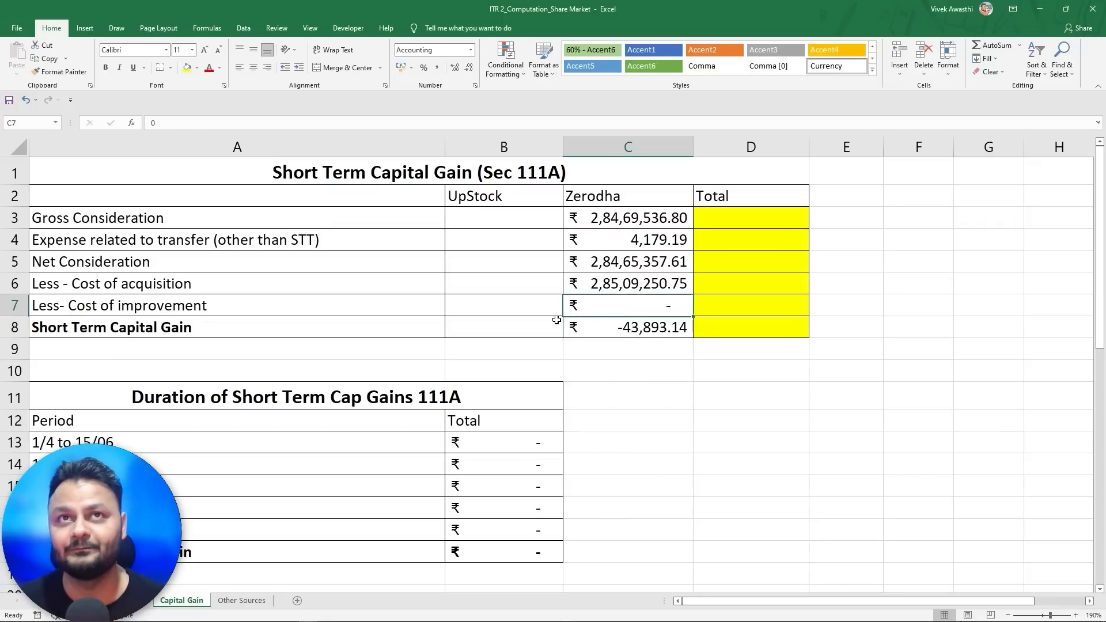
{"action": "key", "text": "ctrl+shift+Down"}
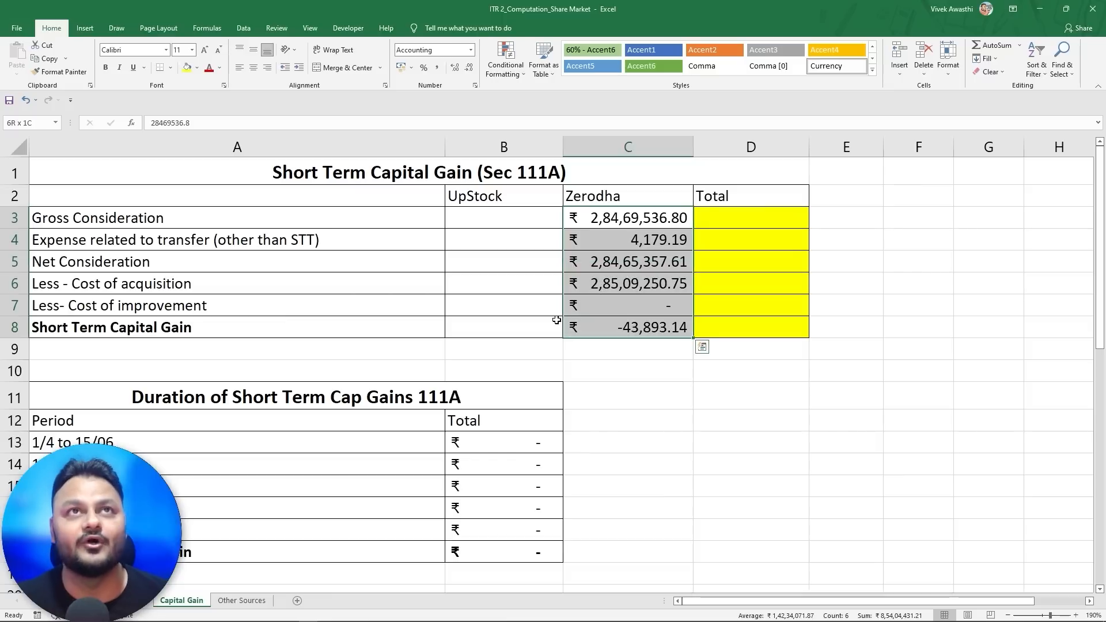
{"action": "left_click", "coordinate": [455, 68]}
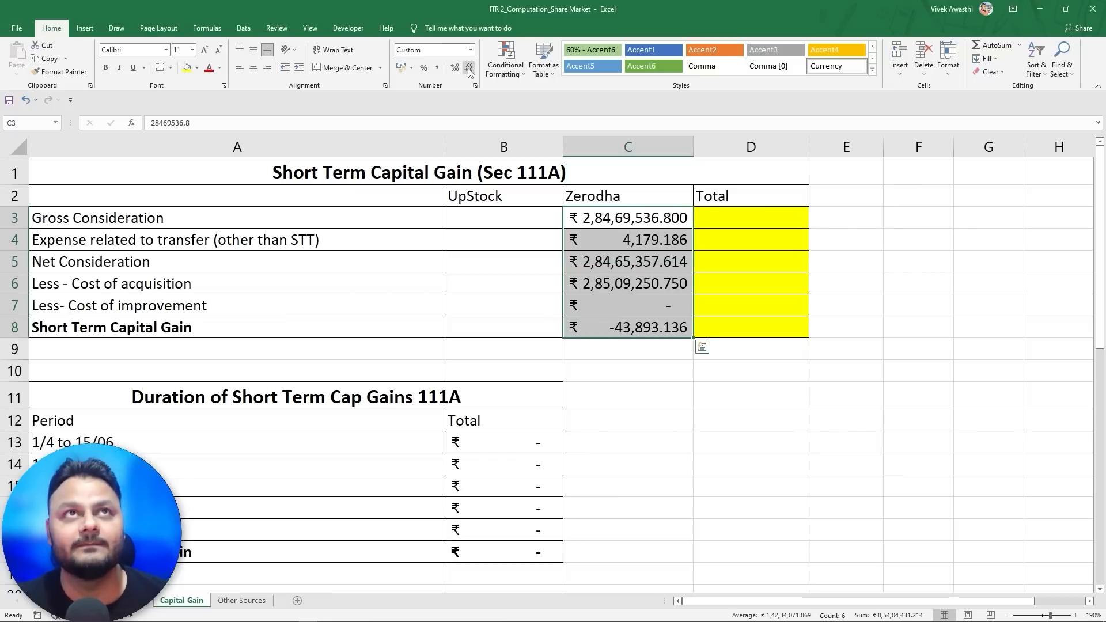
{"action": "left_click", "coordinate": [470, 68]}
{"action": "left_click", "coordinate": [469, 68]}
{"action": "left_click", "coordinate": [470, 68]}
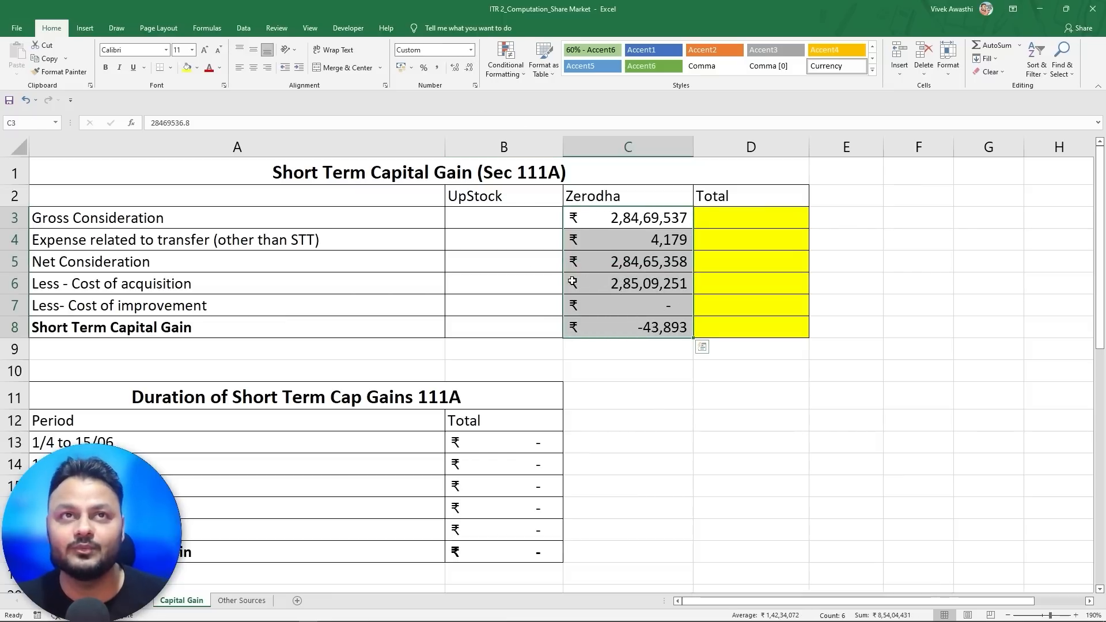
- Switch to the Zerodha PnL workbook and check its Mutual Funds and F&O sheets for trades and charges
{"action": "left_click", "coordinate": [503, 218]}
{"action": "key", "text": "alt+Tab"}
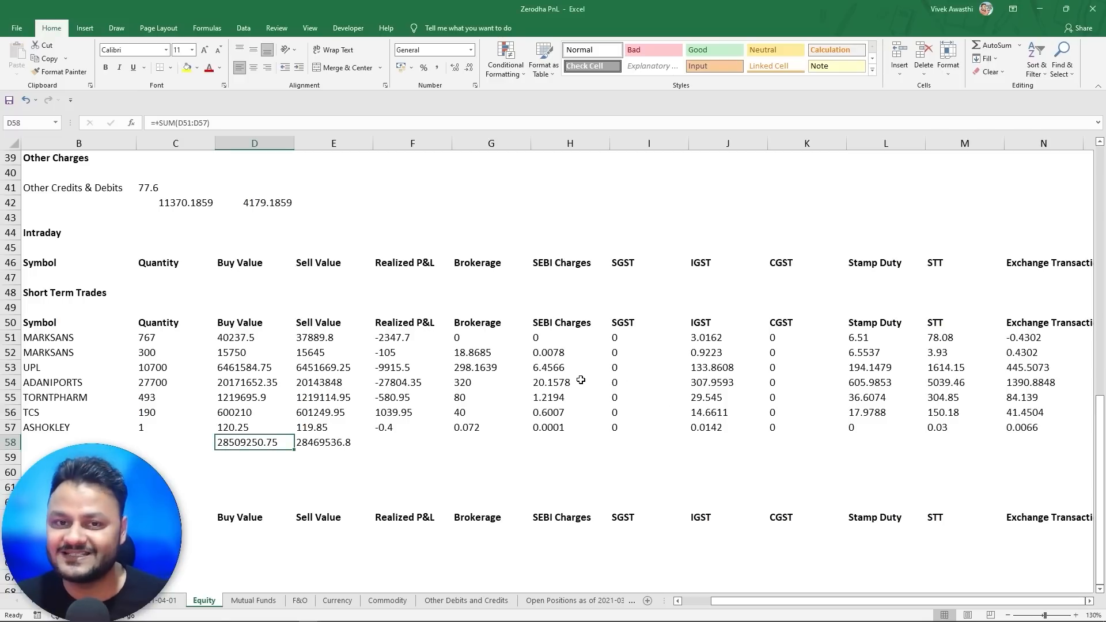
{"action": "left_click", "coordinate": [1093, 8]}
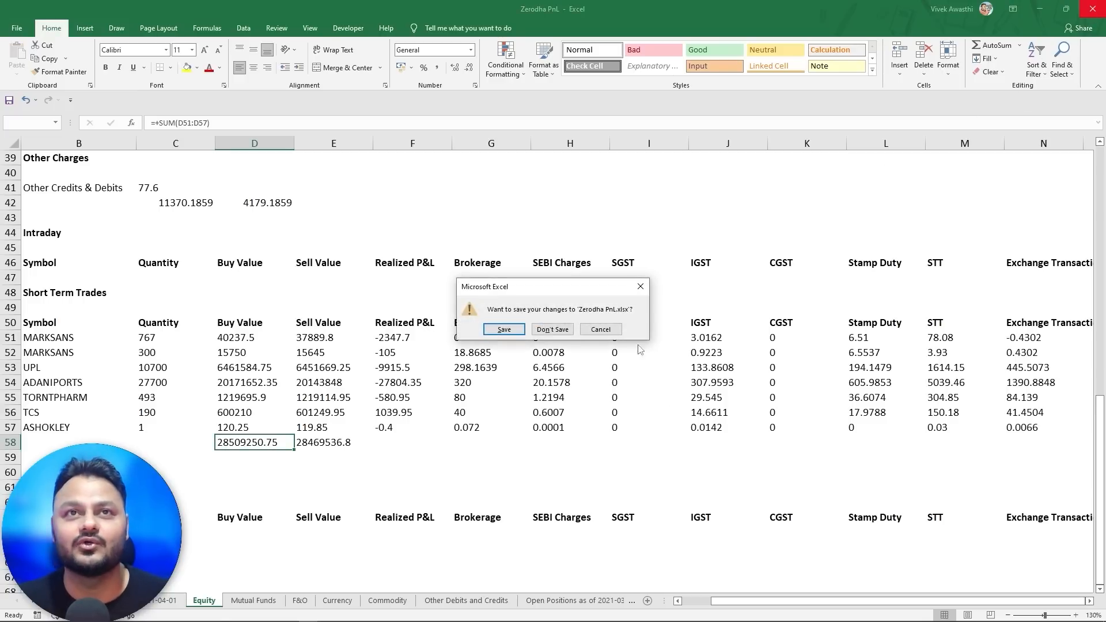
{"action": "left_click", "coordinate": [640, 287]}
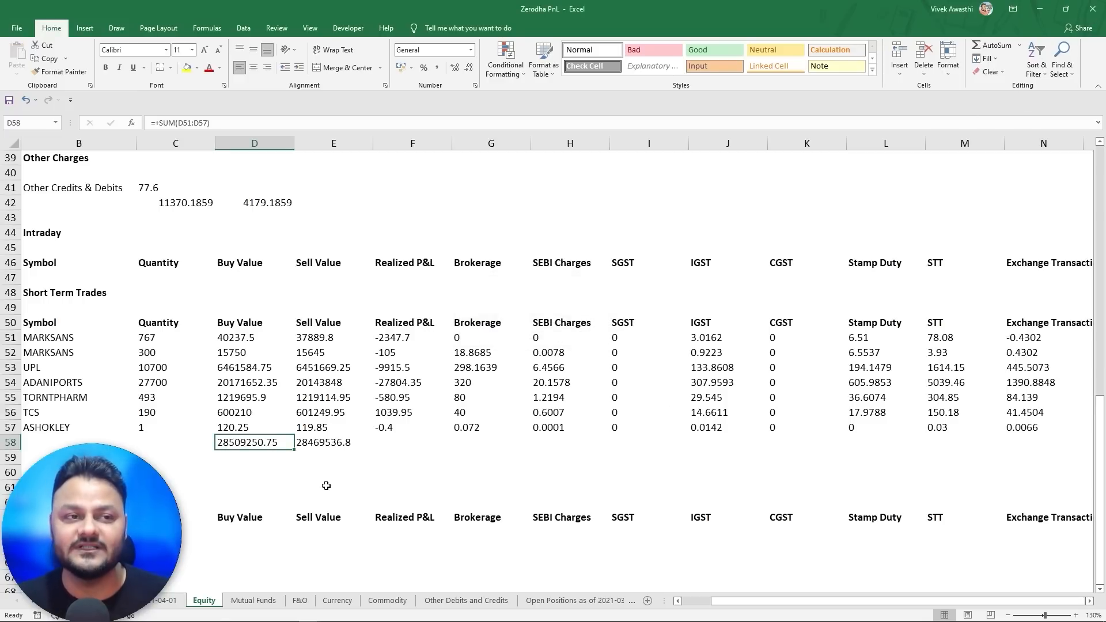
{"action": "left_click", "coordinate": [254, 601]}
{"action": "scroll", "coordinate": [334, 392], "scroll_direction": "down", "scroll_amount": 5}
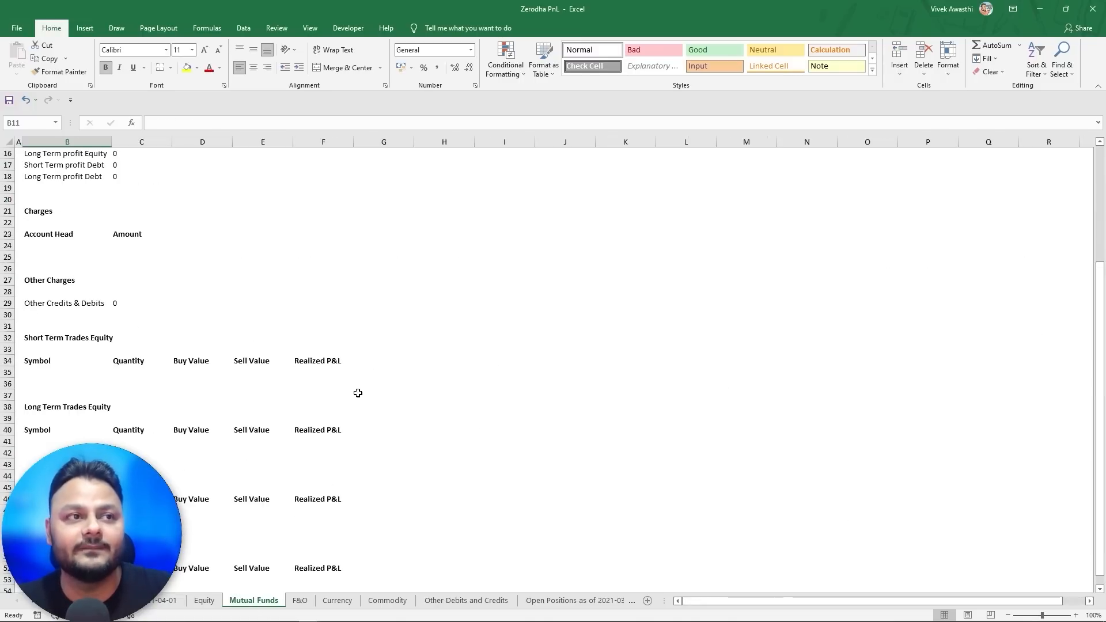
{"action": "left_click", "coordinate": [299, 600]}
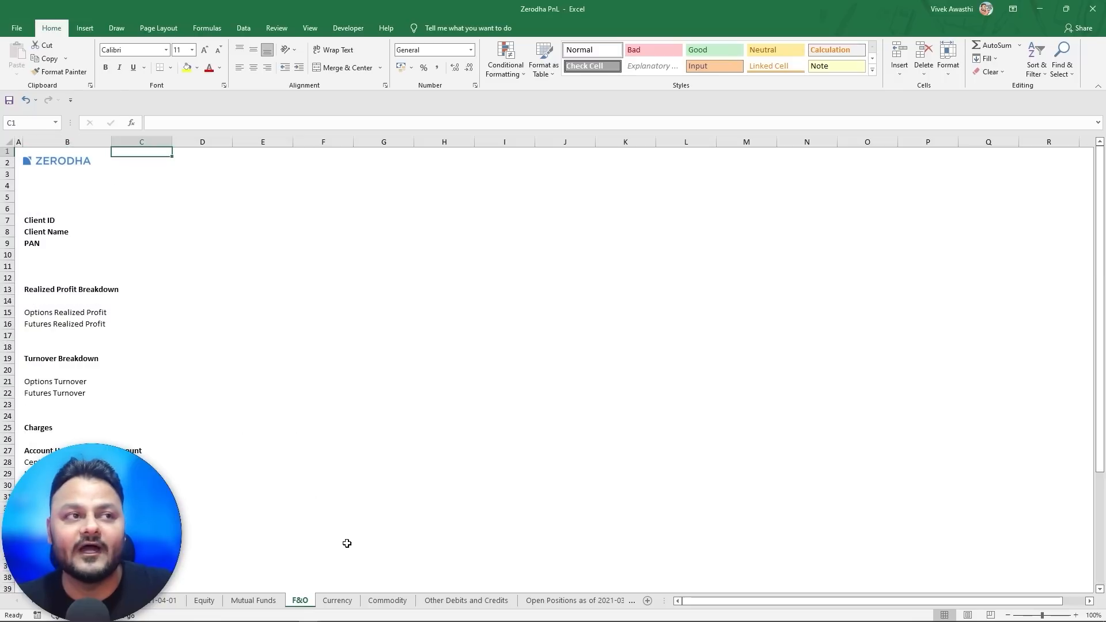
{"action": "scroll", "coordinate": [347, 543], "scroll_direction": "down", "scroll_amount": 6}
{"action": "scroll", "coordinate": [347, 543], "scroll_direction": "down", "scroll_amount": 1}
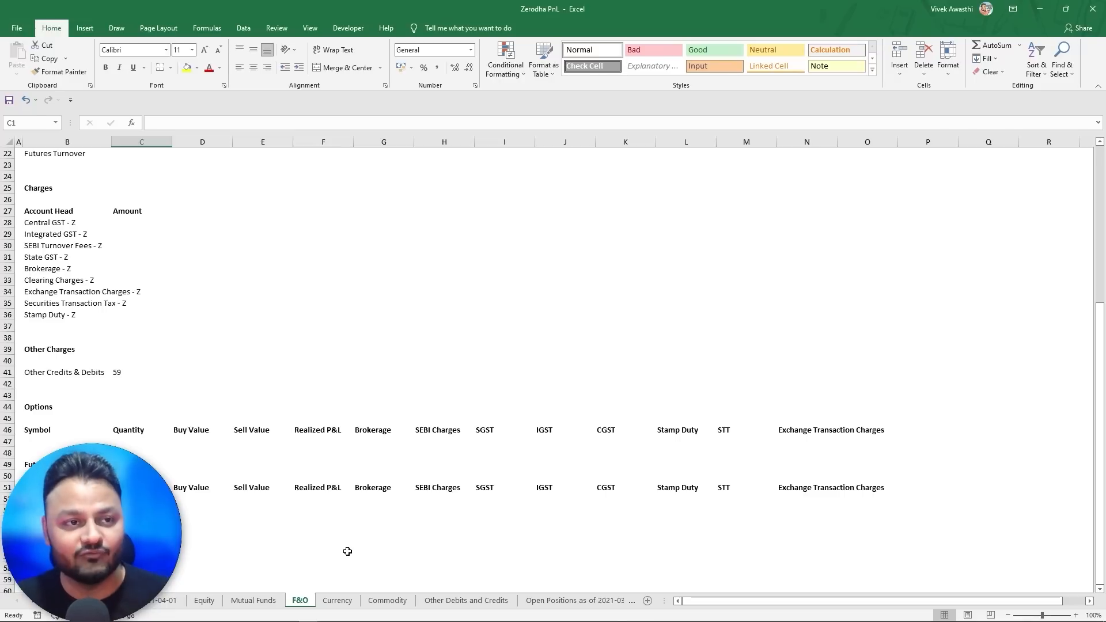
- Look through the Currency, Commodity and Other Debits and Credits sheets of the Zerodha PnL workbook
{"action": "left_click", "coordinate": [338, 602]}
{"action": "left_click", "coordinate": [384, 602]}
{"action": "left_click", "coordinate": [452, 602]}
{"action": "left_click", "coordinate": [387, 601]}
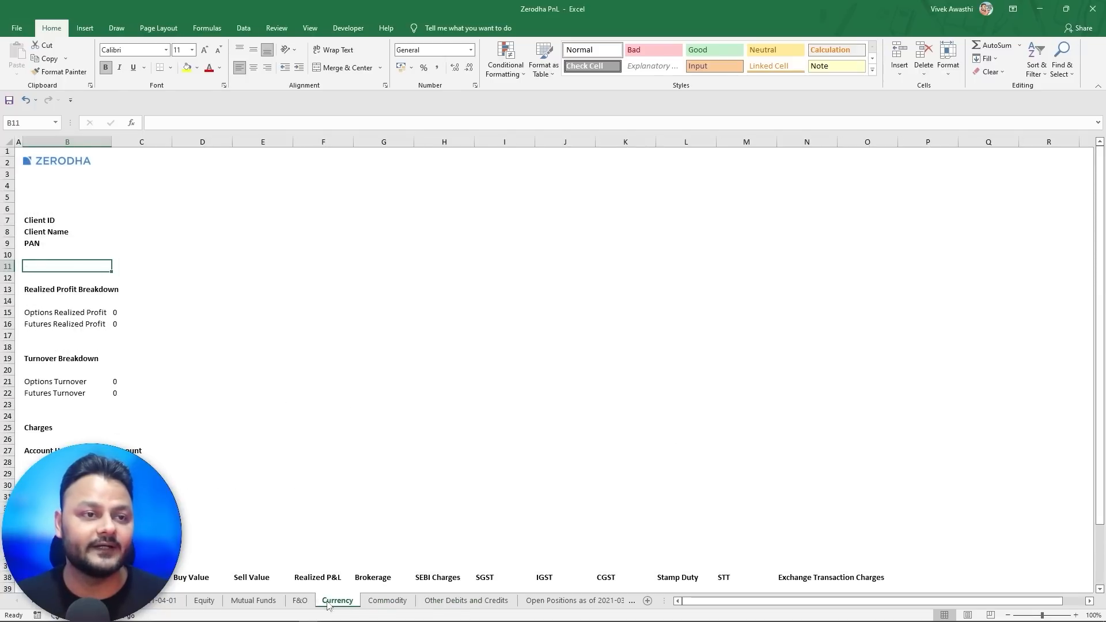
- Return to the Equity sheet of the Zerodha PnL workbook and close the workbook without saving its changes
{"action": "left_click", "coordinate": [299, 601]}
{"action": "left_click", "coordinate": [253, 601]}
{"action": "left_click", "coordinate": [204, 601]}
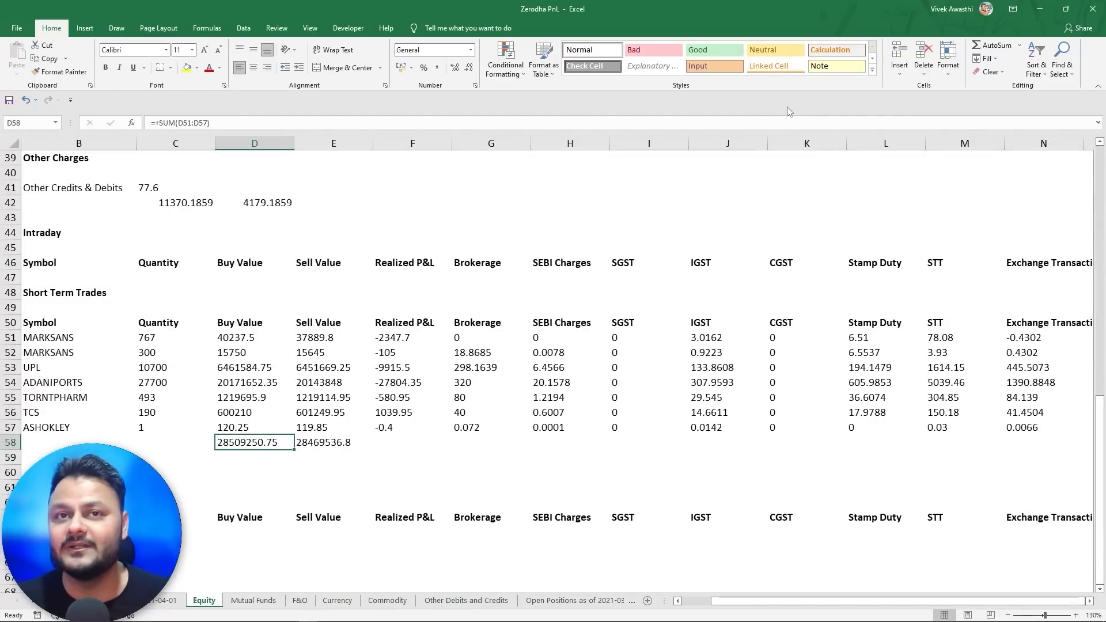
{"action": "left_click", "coordinate": [1093, 9]}
{"action": "left_click", "coordinate": [564, 327]}
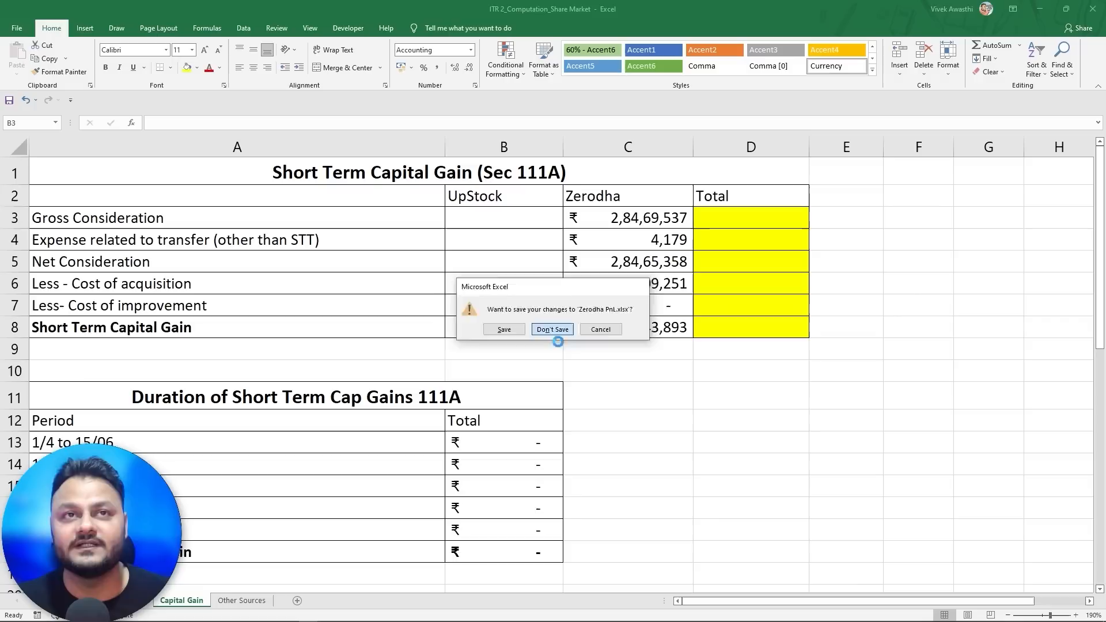
- Switch to the Upstock statement workbook and copy all Sell Amt values from M26 to the last trade in row 155
{"action": "key", "text": "alt+Tab"}
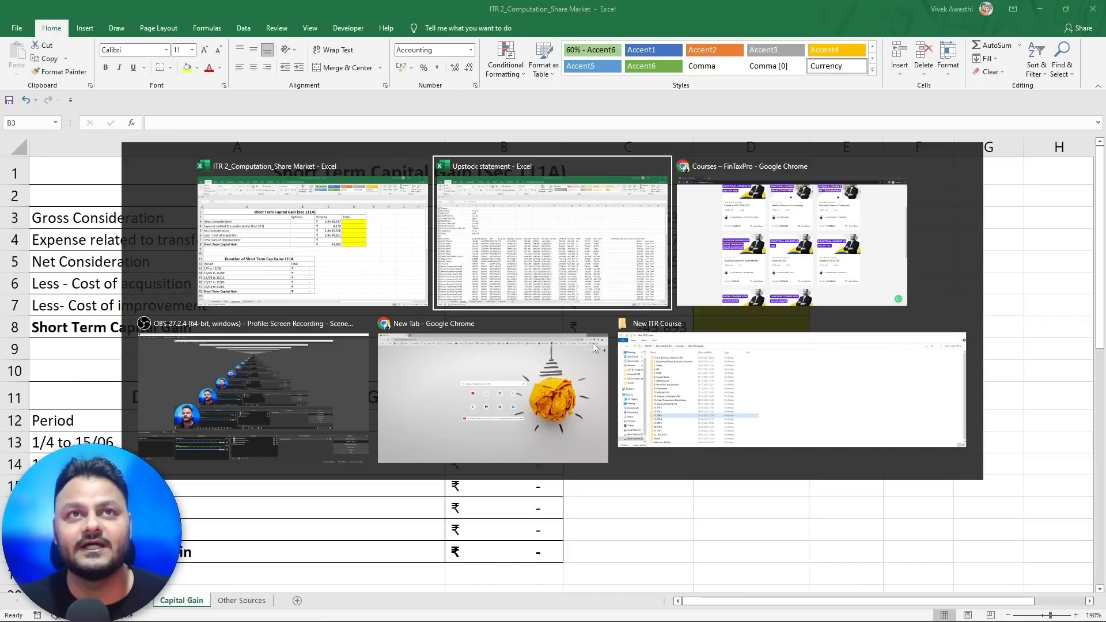
{"action": "scroll", "coordinate": [853, 340], "scroll_direction": "up", "scroll_amount": 1}
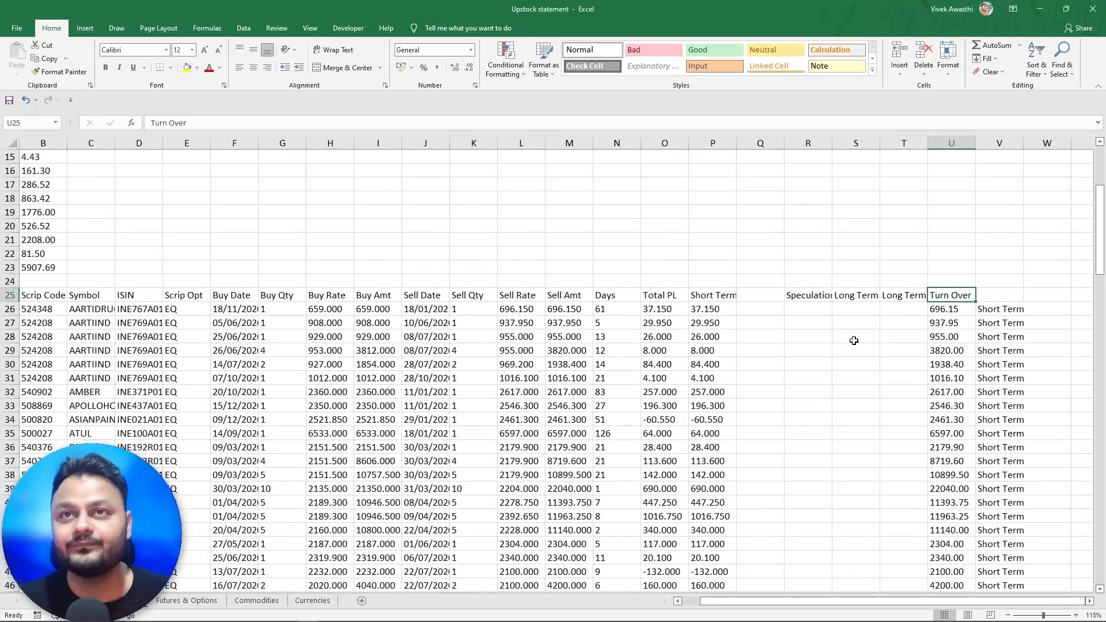
{"action": "left_click", "coordinate": [714, 309]}
{"action": "key", "text": "alt+Tab"}
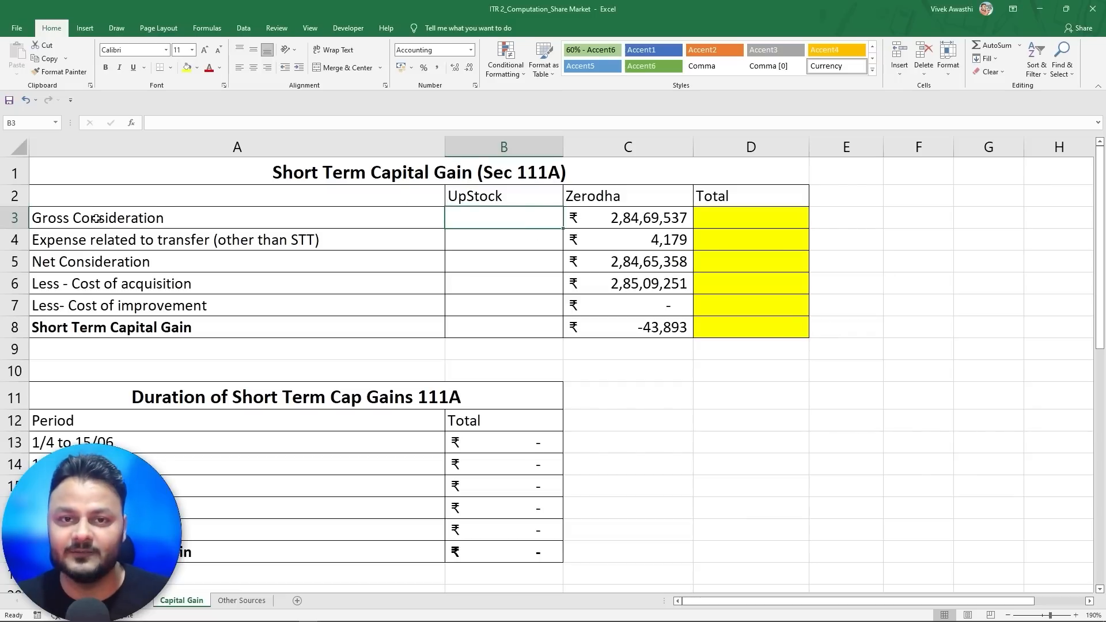
{"action": "key", "text": "alt+Tab"}
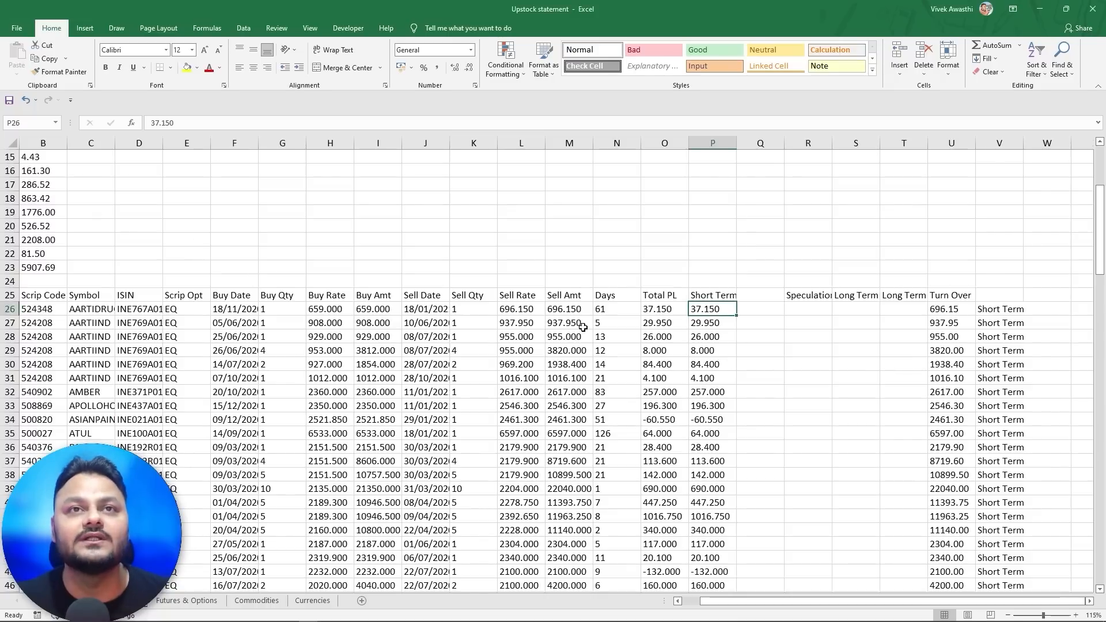
{"action": "left_click", "coordinate": [568, 309]}
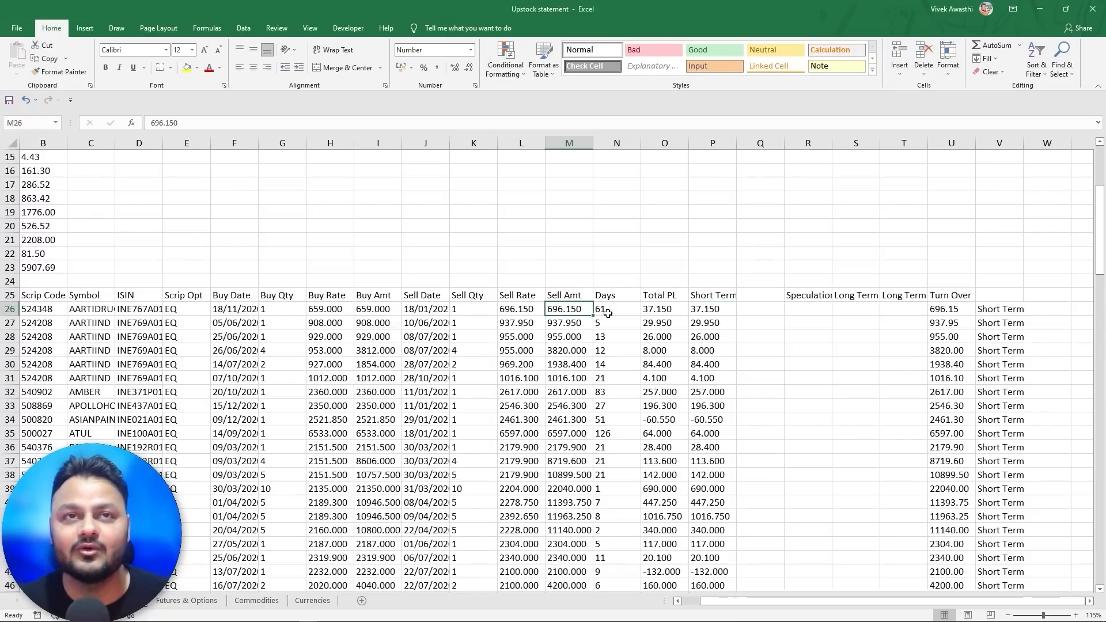
{"action": "key", "text": "ctrl+shift+Down"}
{"action": "key", "text": "shift+Down"}
{"action": "key", "text": "shift+Down"}
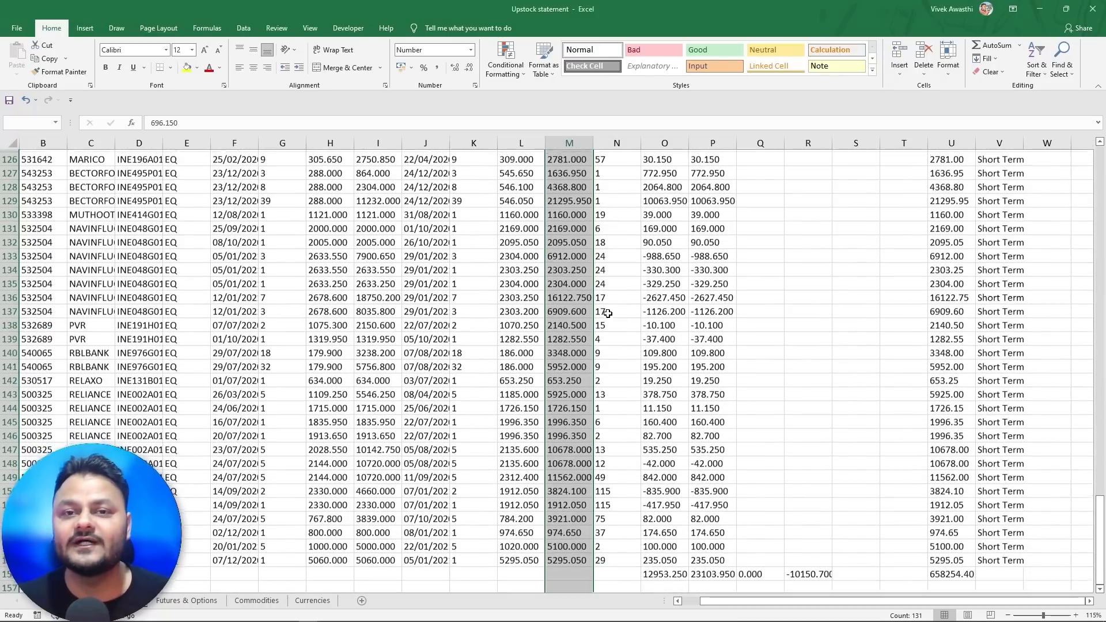
{"action": "key", "text": "shift+Up"}
{"action": "key", "text": "shift+Up"}
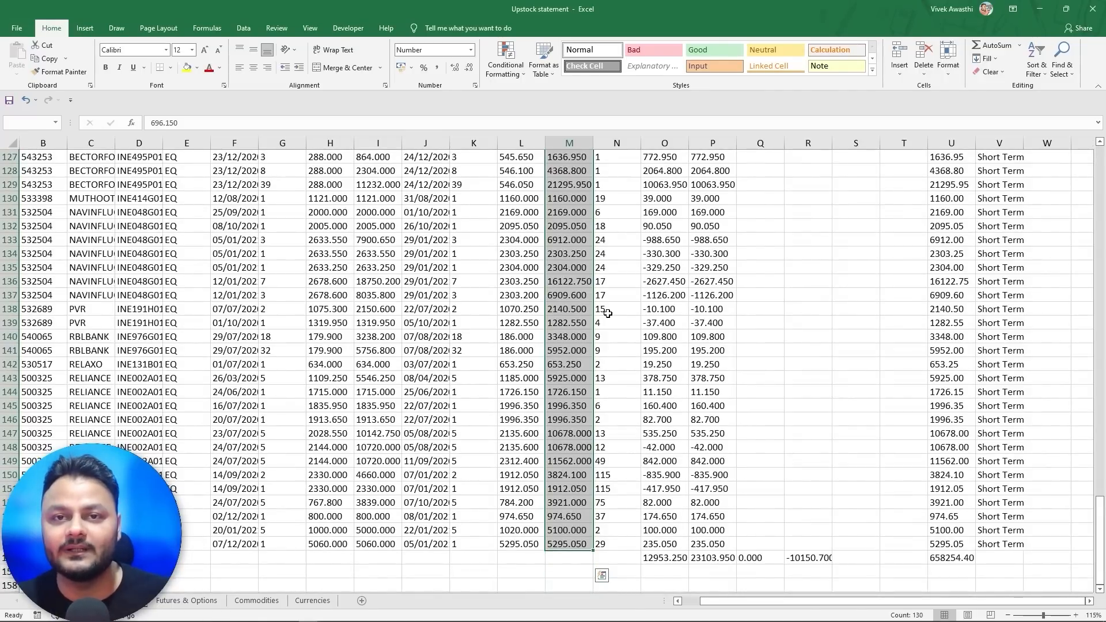
{"action": "key", "text": "ctrl+c"}
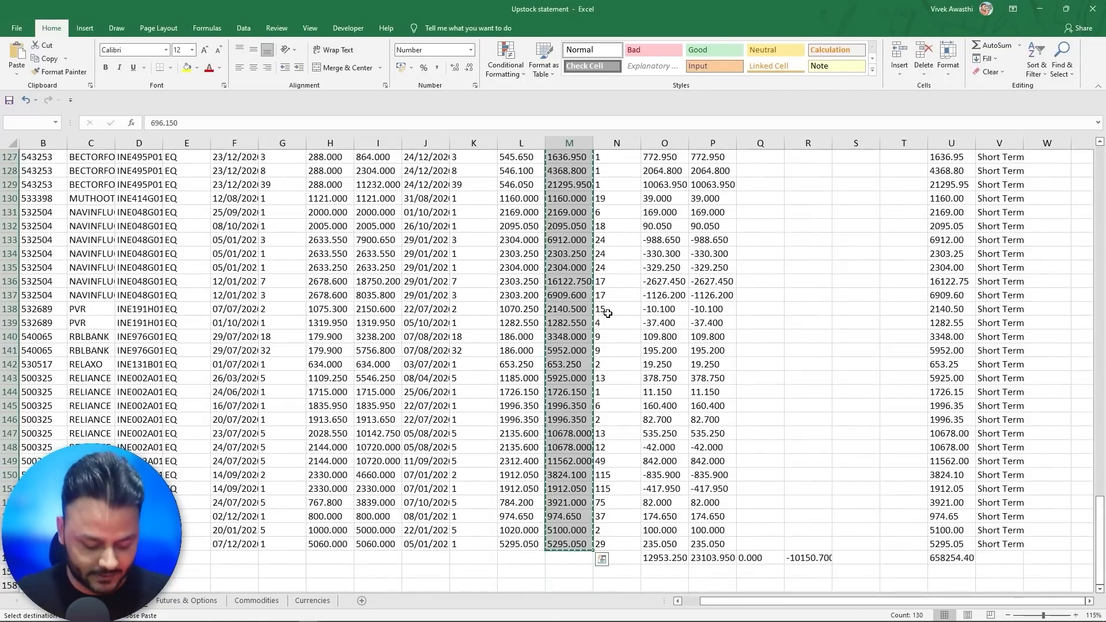
- Paste the copied sell amounts as values into column A of a new blank workbook and convert the text entries to numbers
{"action": "key", "text": "ctrl+n"}
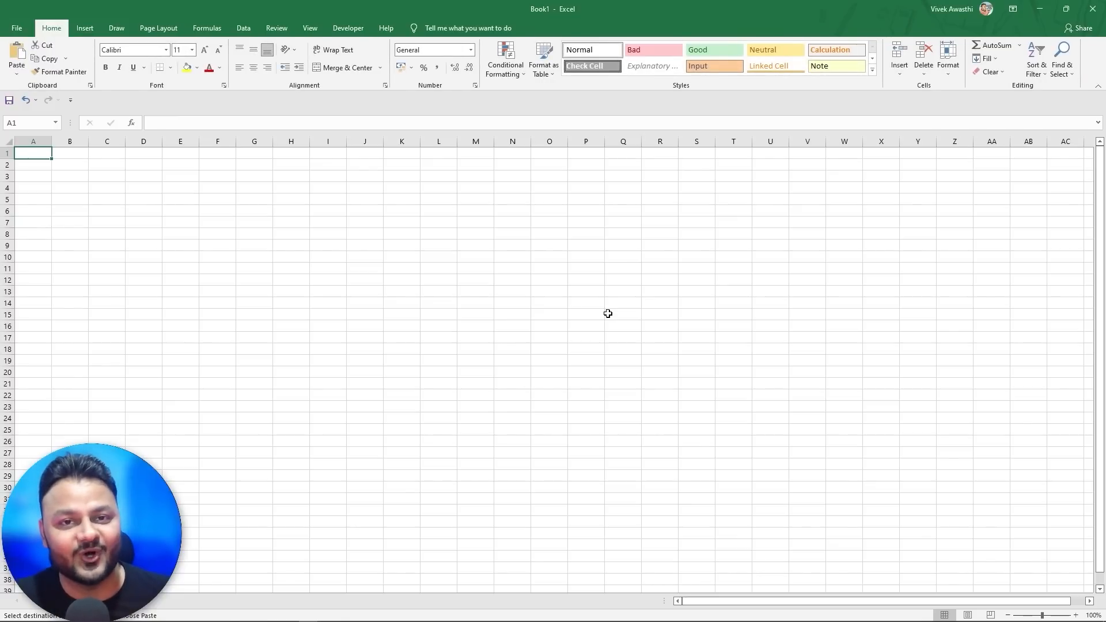
{"action": "key", "text": "ctrl+alt+v"}
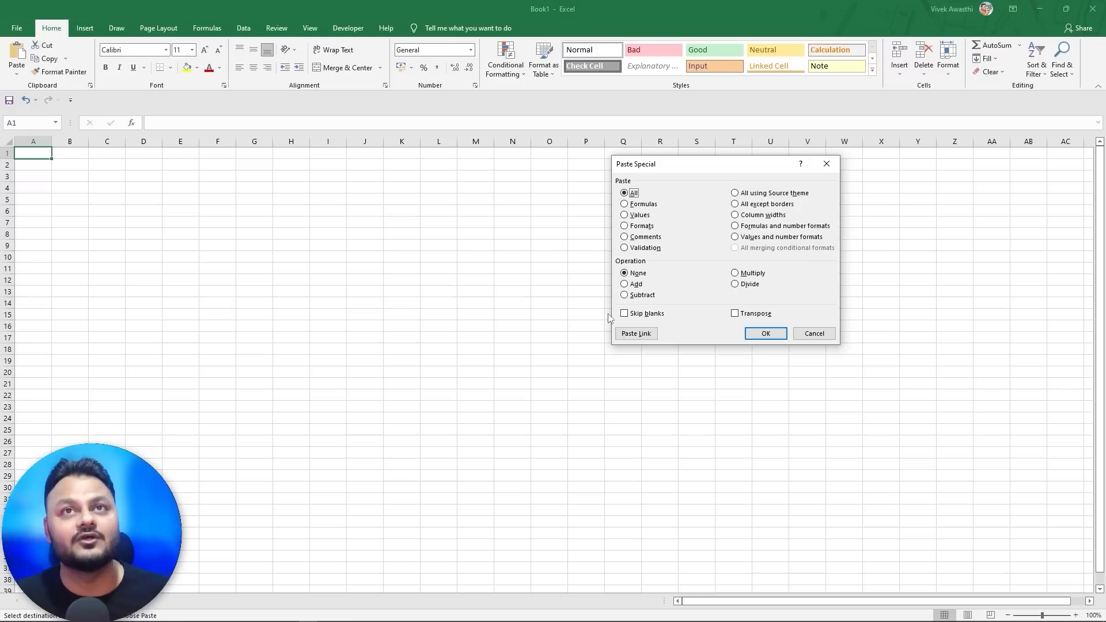
{"action": "key", "text": "v"}
{"action": "key", "text": "Return"}
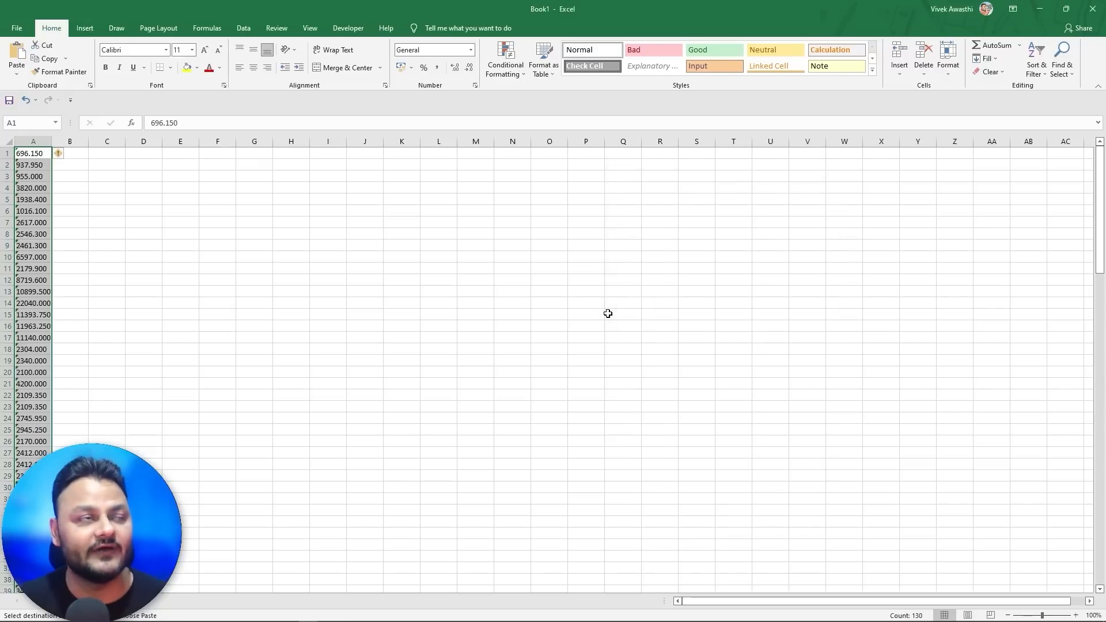
{"action": "left_click", "coordinate": [60, 153]}
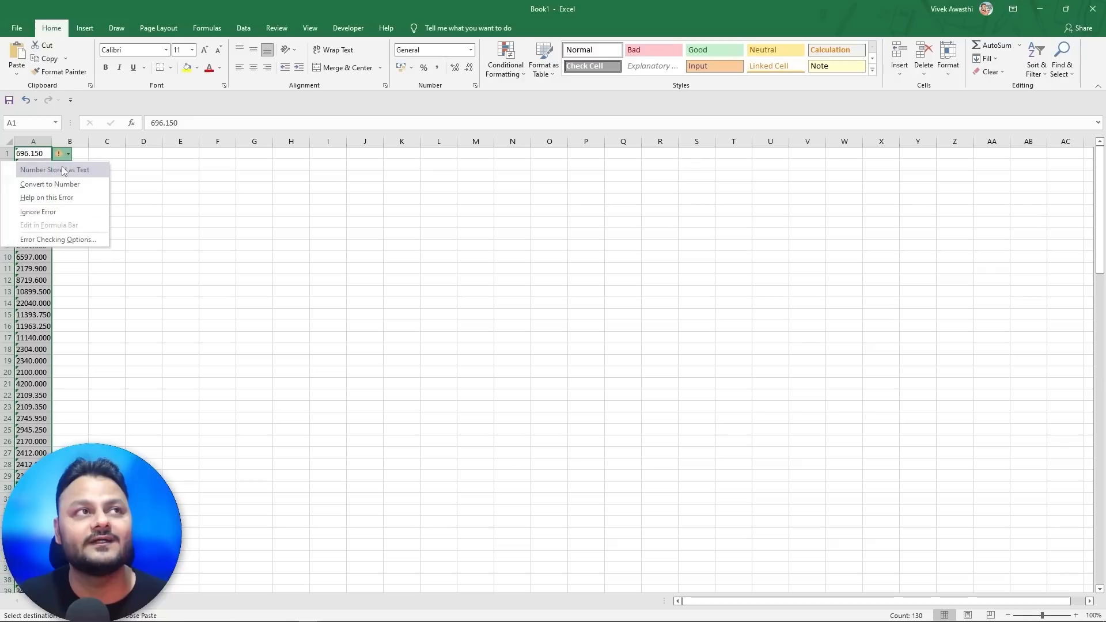
{"action": "left_click", "coordinate": [64, 184]}
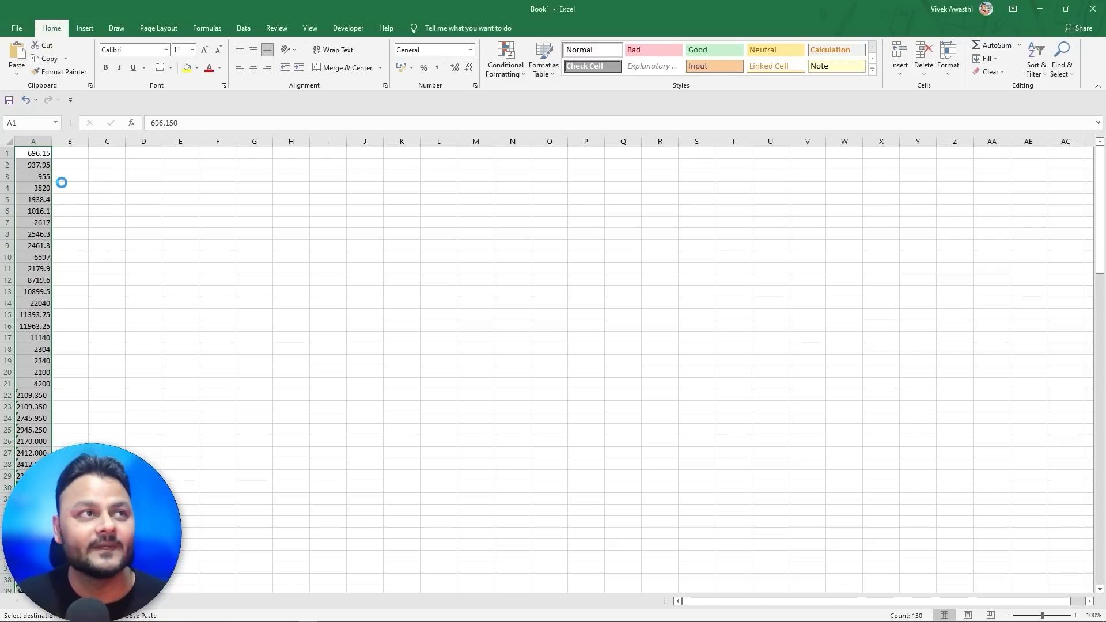
- Total the sell amounts in A131 with the formula SUM(A1:A130) and make the total bold
{"action": "scroll", "coordinate": [141, 296], "scroll_direction": "up", "scroll_amount": 2}
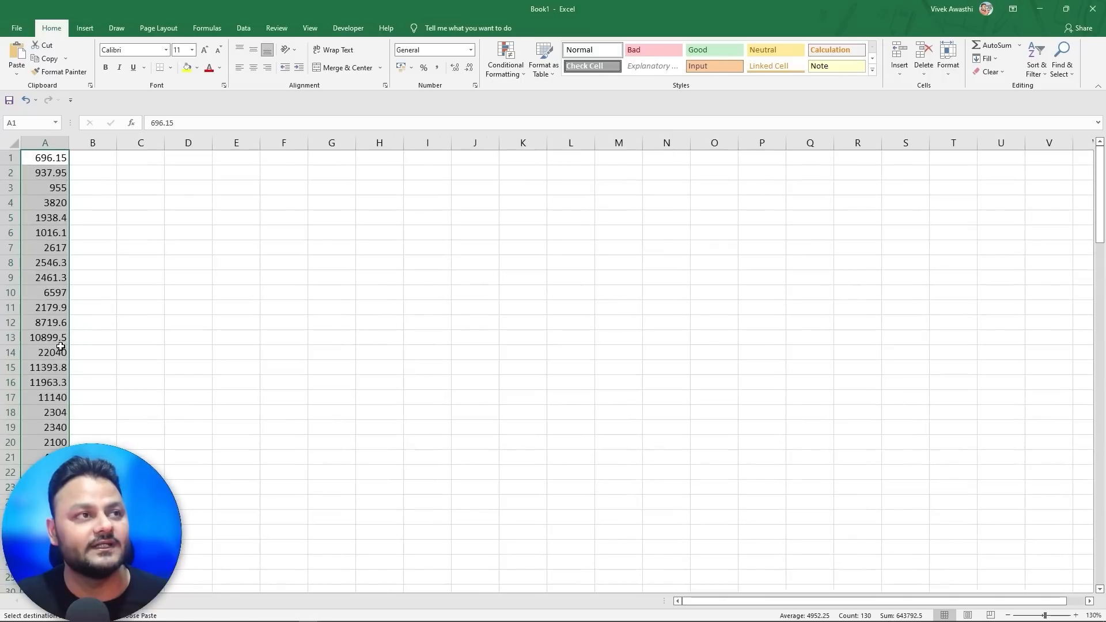
{"action": "left_click", "coordinate": [52, 349]}
{"action": "key", "text": "ctrl+Down"}
{"action": "key", "text": "Down"}
{"action": "key", "text": "Down"}
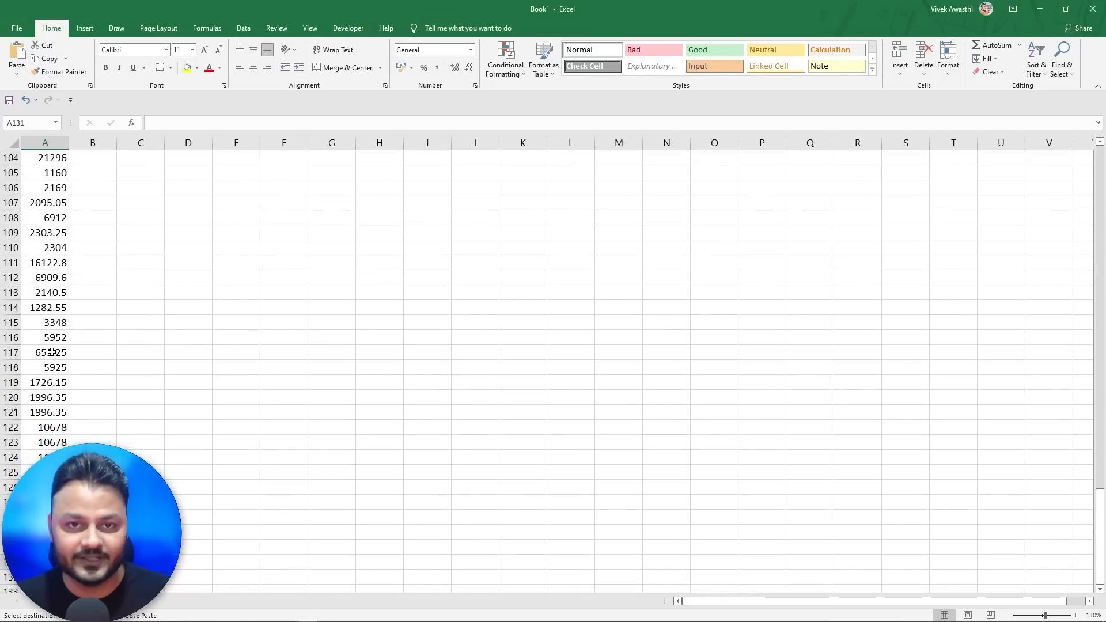
{"action": "type", "text": "+sum"}
{"action": "key", "text": "Tab"}
{"action": "key", "text": "Up"}
{"action": "key", "text": "Up"}
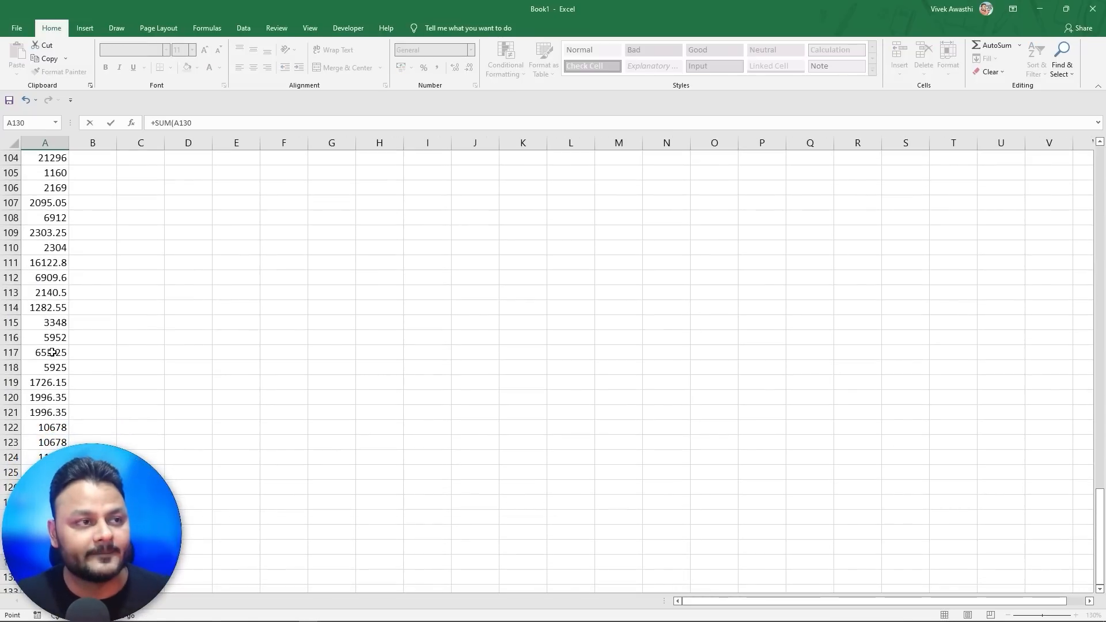
{"action": "key", "text": "ctrl+shift+Up"}
{"action": "key", "text": "shift+Down"}
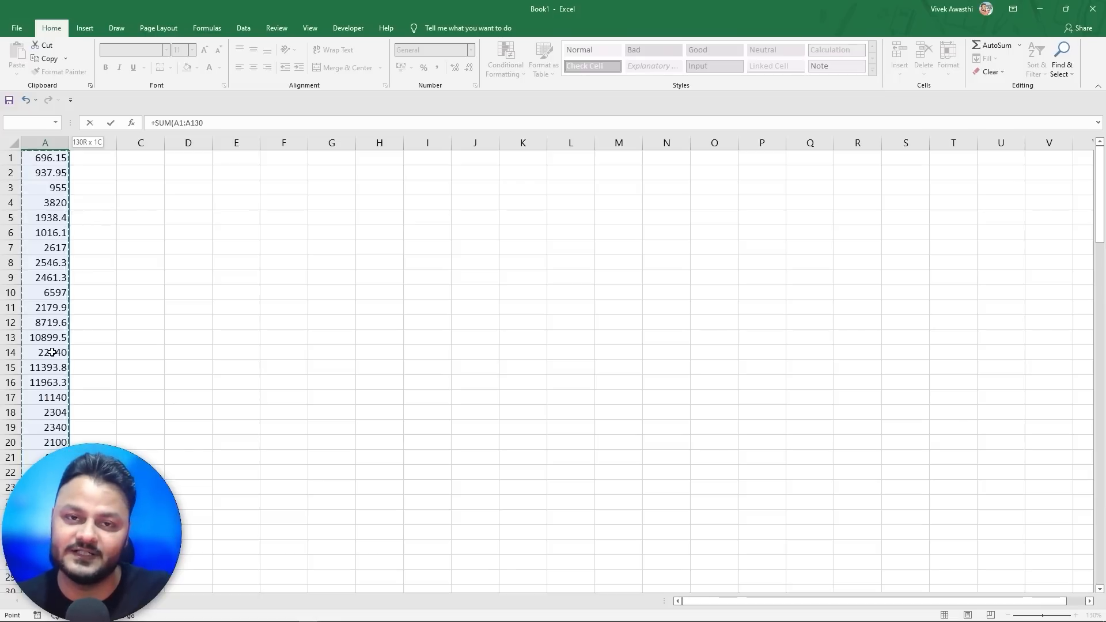
{"action": "key", "text": "ctrl+Return"}
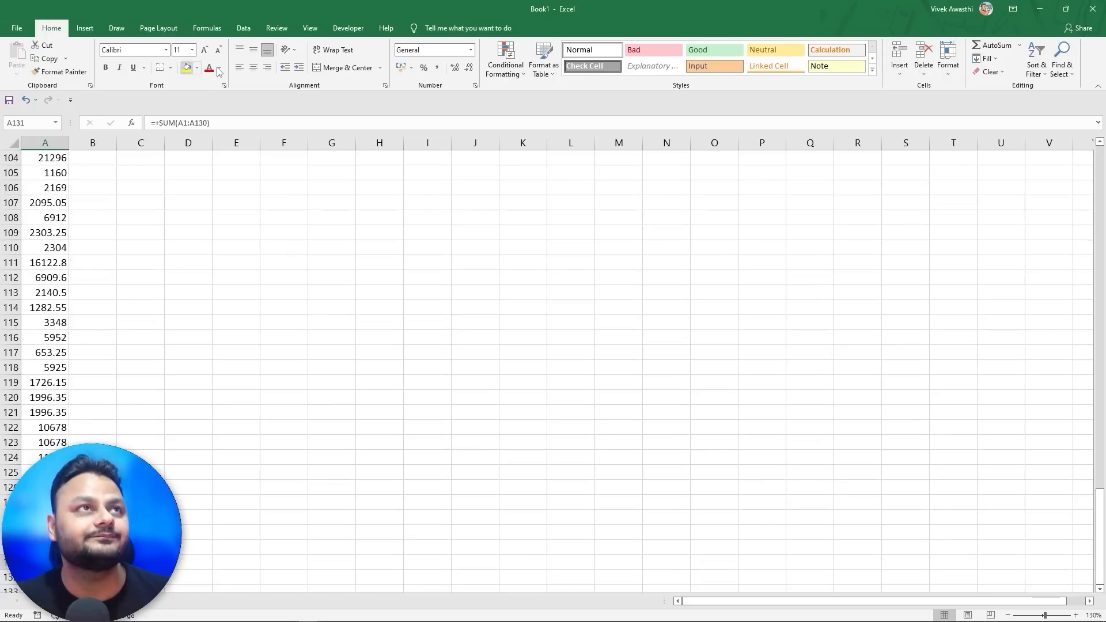
{"action": "left_click", "coordinate": [105, 67]}
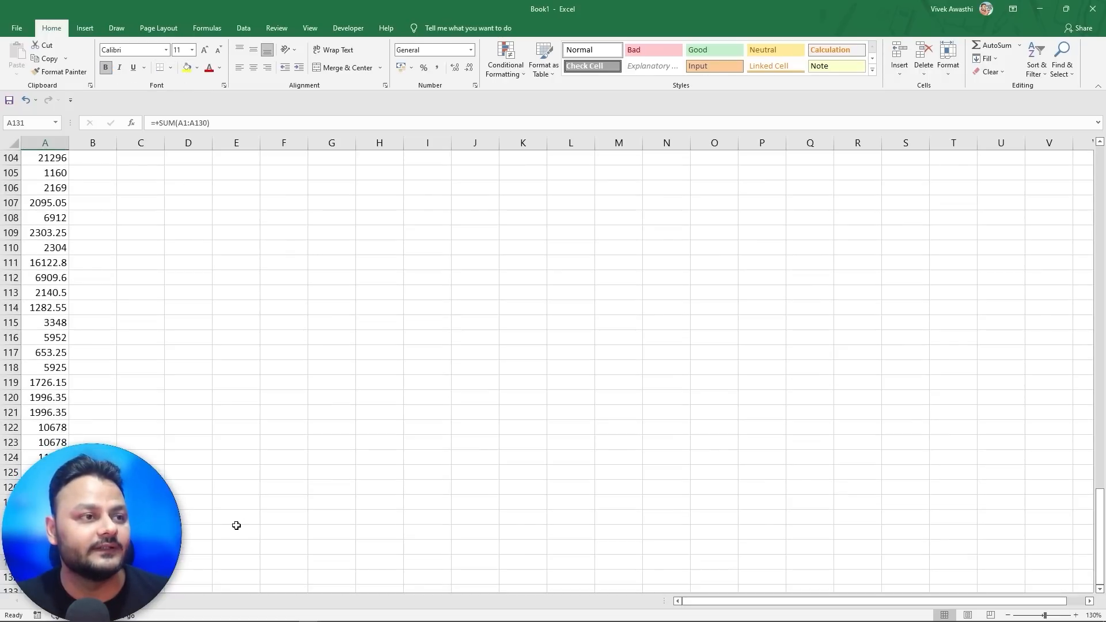
- Copy the sell total and paste it as a value into UpStock's Gross Consideration cell B3 in the ITR 2 computation workbook
{"action": "key", "text": "ctrl+c"}
{"action": "key", "text": "alt+Tab"}
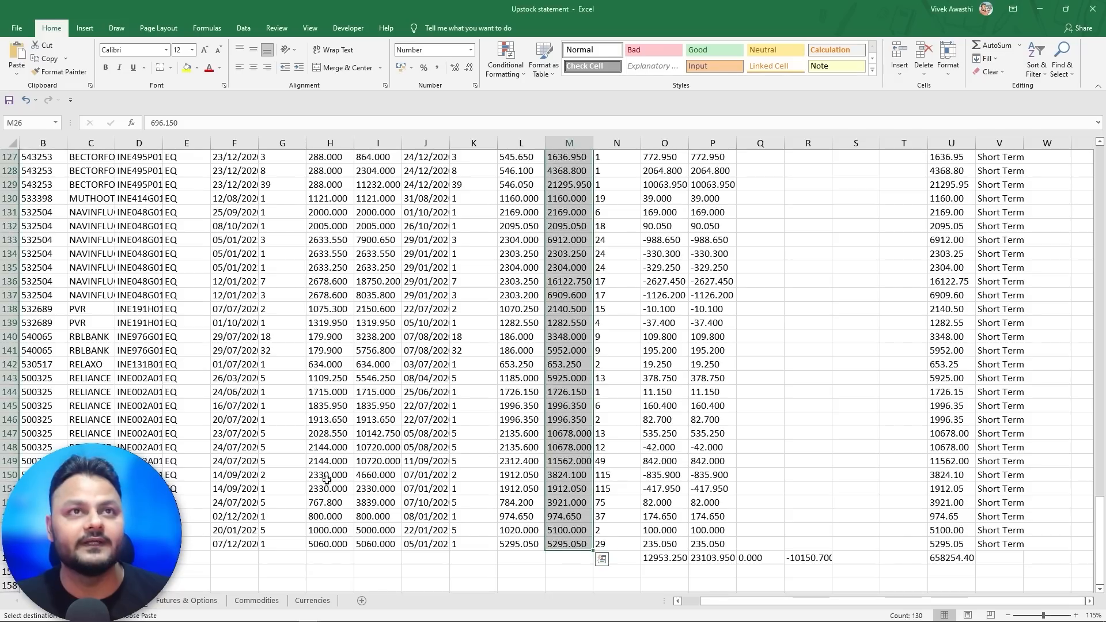
{"action": "key", "text": "alt+Tab"}
{"action": "key", "text": "alt+Tab"}
{"action": "key", "text": "alt+Tab"}
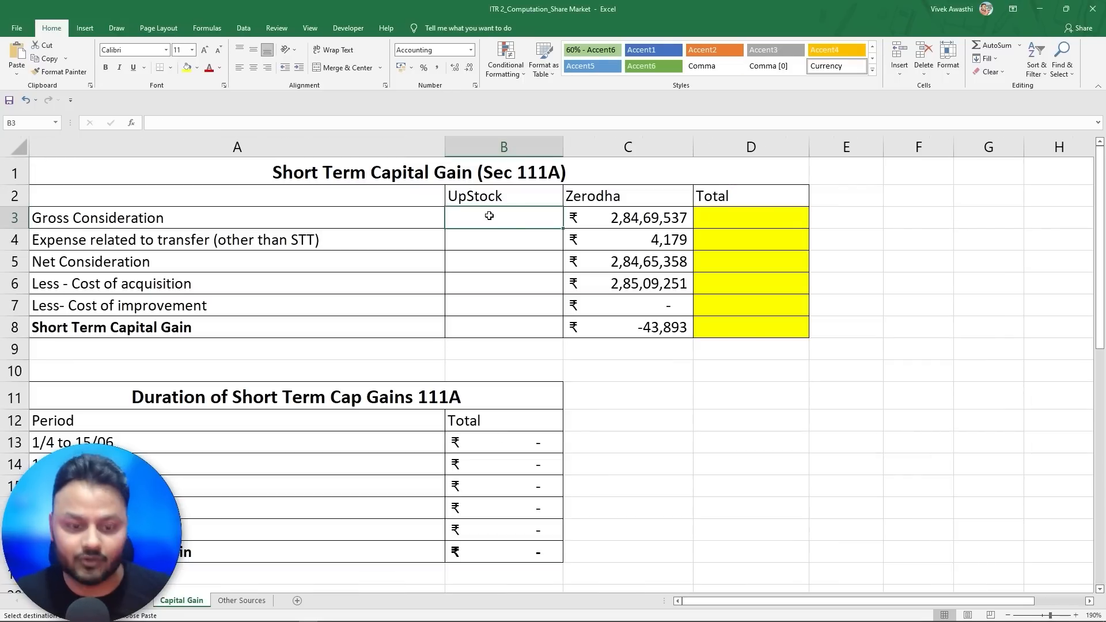
{"action": "key", "text": "ctrl+alt+v"}
{"action": "key", "text": "Down"}
{"action": "key", "text": "Down"}
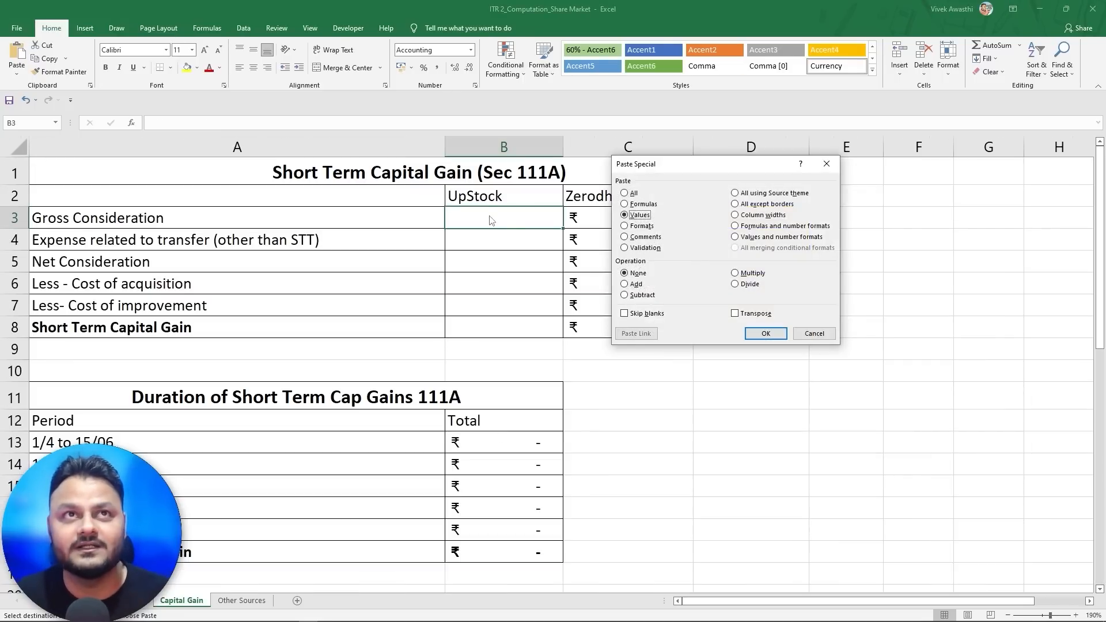
{"action": "key", "text": "Return"}
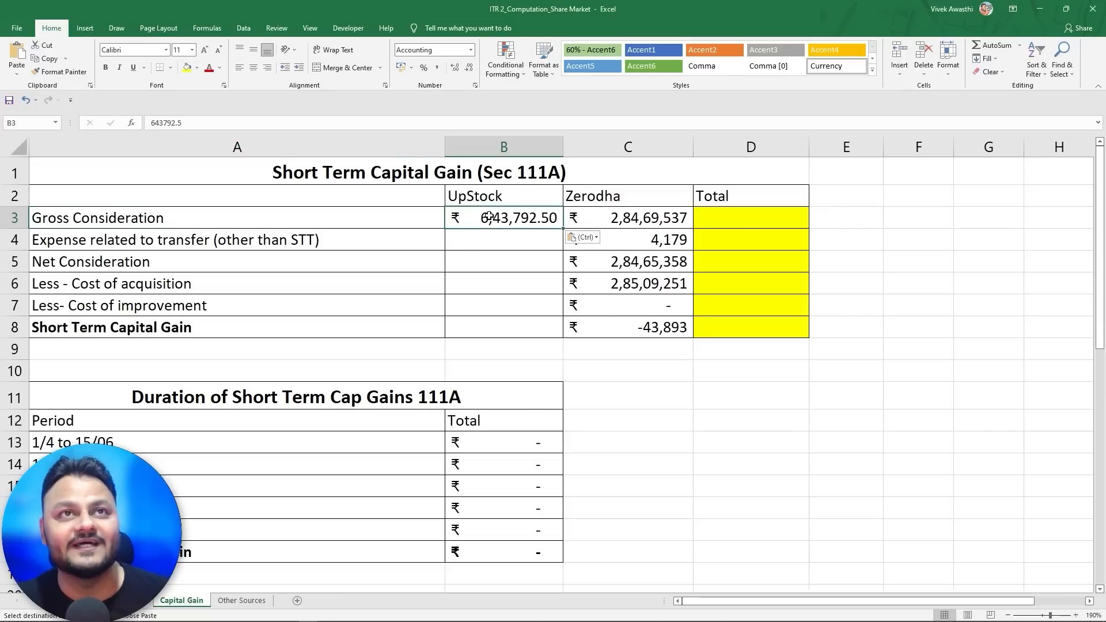
- Switch to the Upstock statement and examine its Charges list from SEBI fees down to the total
{"action": "key", "text": "Down"}
{"action": "key", "text": "alt+Tab"}
{"action": "key", "text": "alt+Tab"}
{"action": "scroll", "coordinate": [551, 438], "scroll_direction": "up", "scroll_amount": 16}
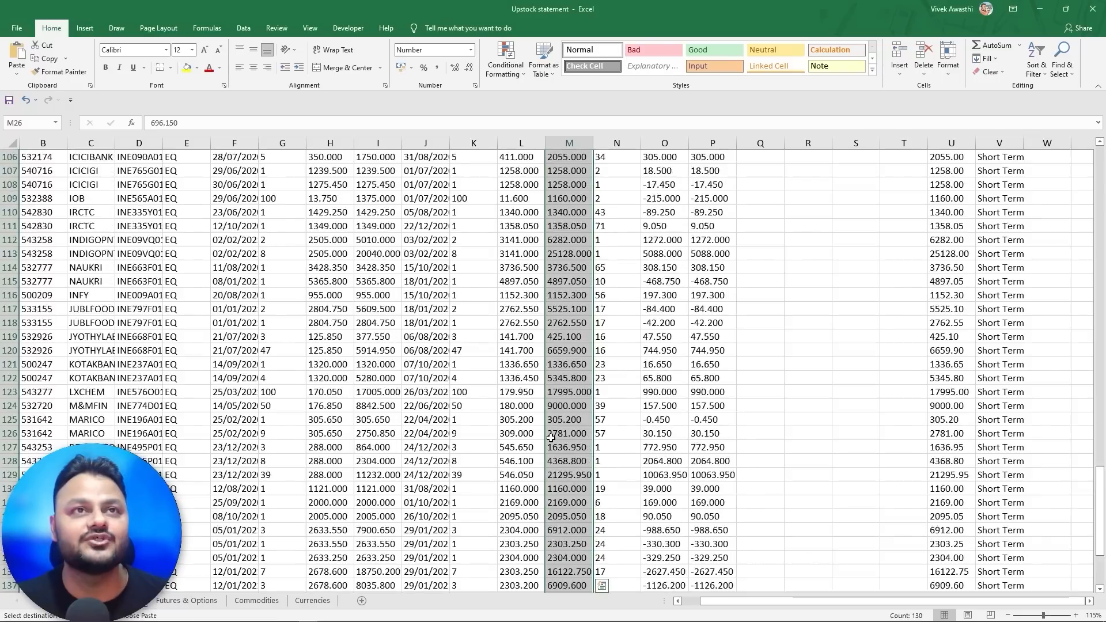
{"action": "scroll", "coordinate": [551, 438], "scroll_direction": "up", "scroll_amount": 20}
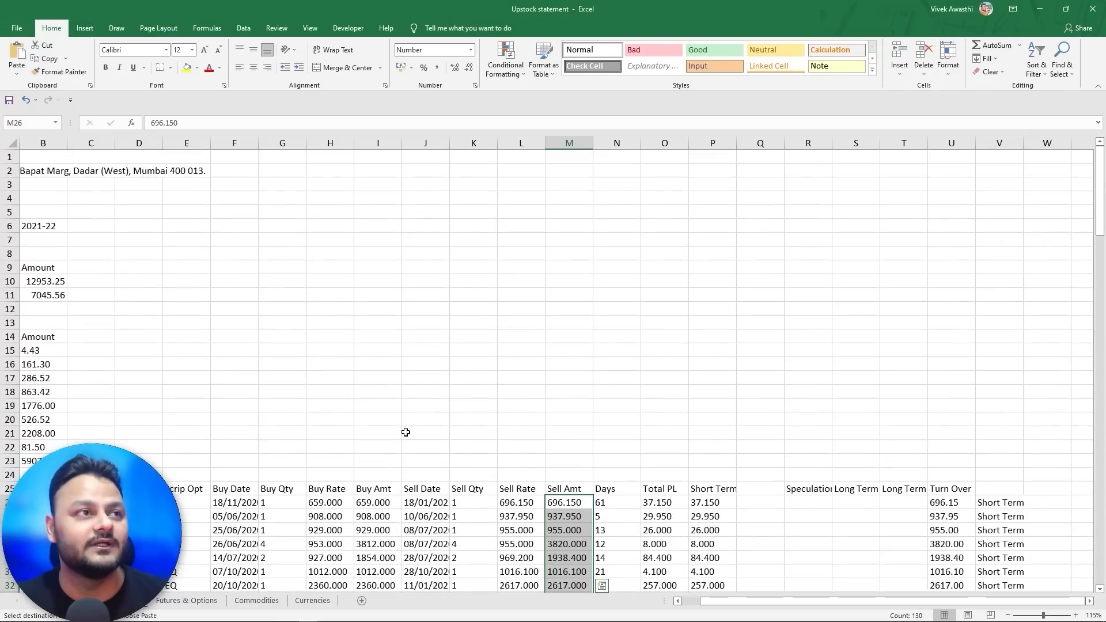
{"action": "left_click", "coordinate": [35, 350]}
{"action": "key", "text": "Left"}
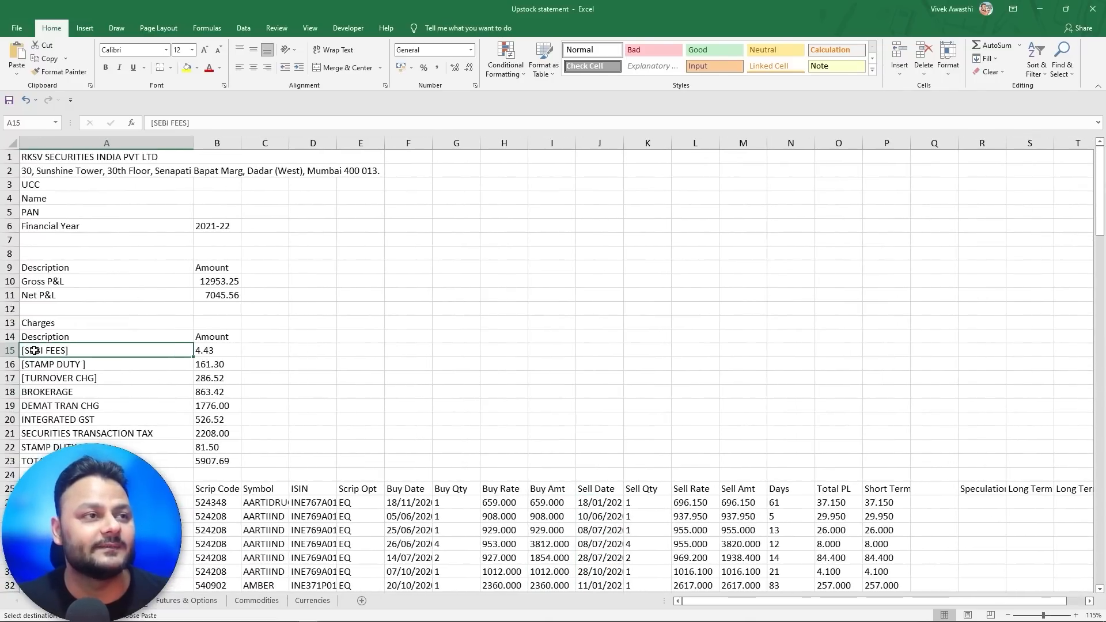
{"action": "key", "text": "Down"}
{"action": "key", "text": "Down"}
{"action": "key", "text": "Down"}
{"action": "key", "text": "Down"}
{"action": "key", "text": "Down"}
{"action": "key", "text": "Down"}
{"action": "key", "text": "Down"}
{"action": "key", "text": "Down"}
{"action": "key", "text": "Right"}
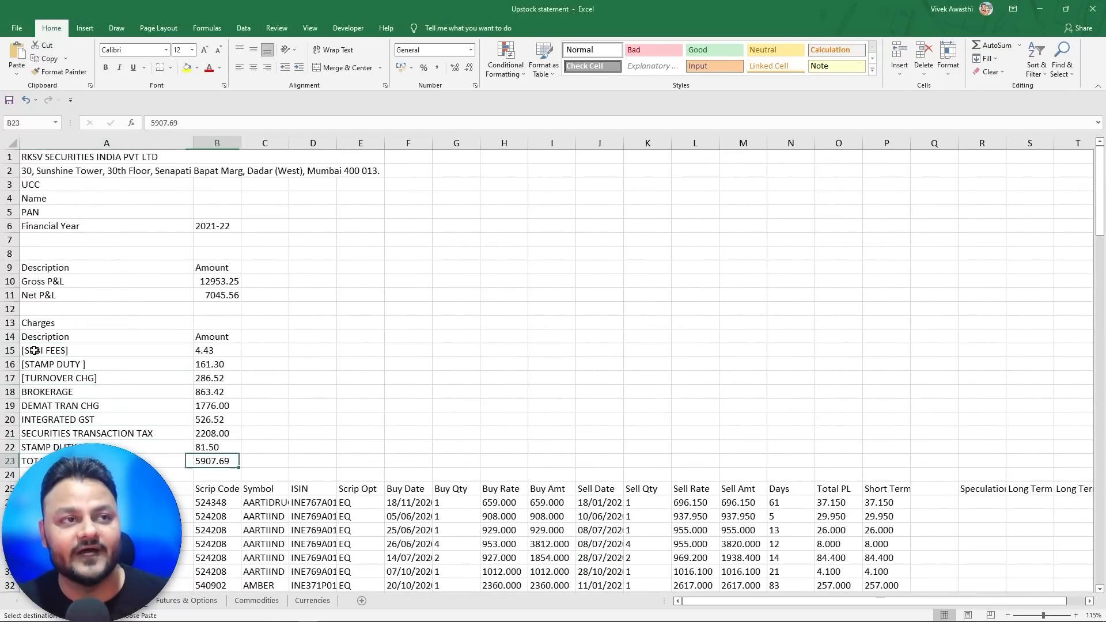
- Calculate the charges excluding securities transaction tax in D23 with the formula B23-B21
{"action": "left_click", "coordinate": [311, 462]}
{"action": "type", "text": "+"}
{"action": "key", "text": "Left"}
{"action": "key", "text": "Left"}
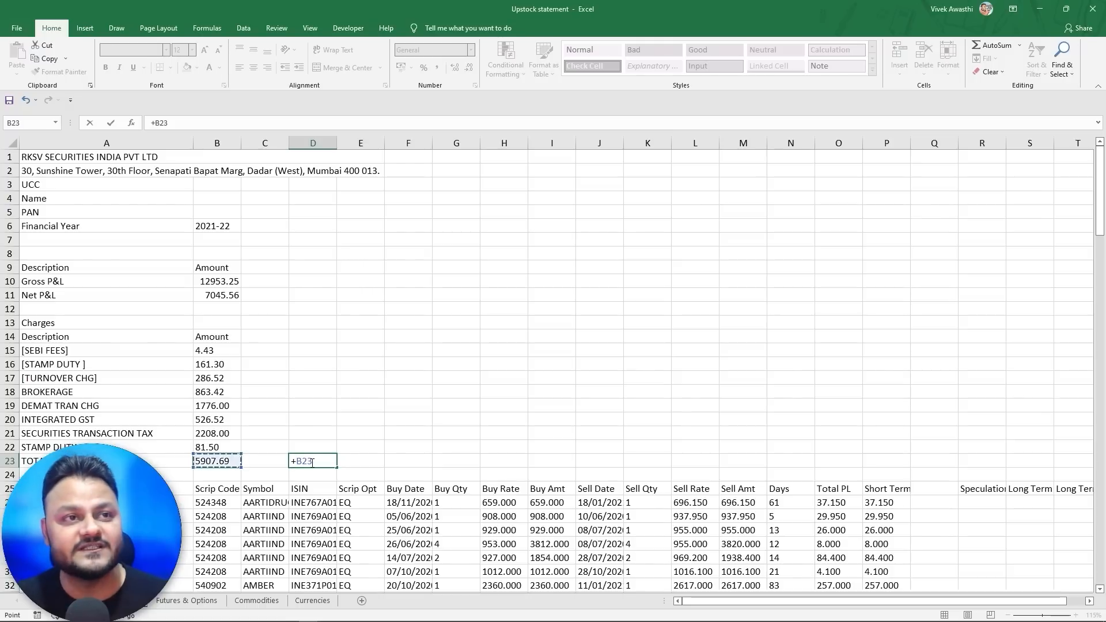
{"action": "type", "text": "-"}
{"action": "key", "text": "Up"}
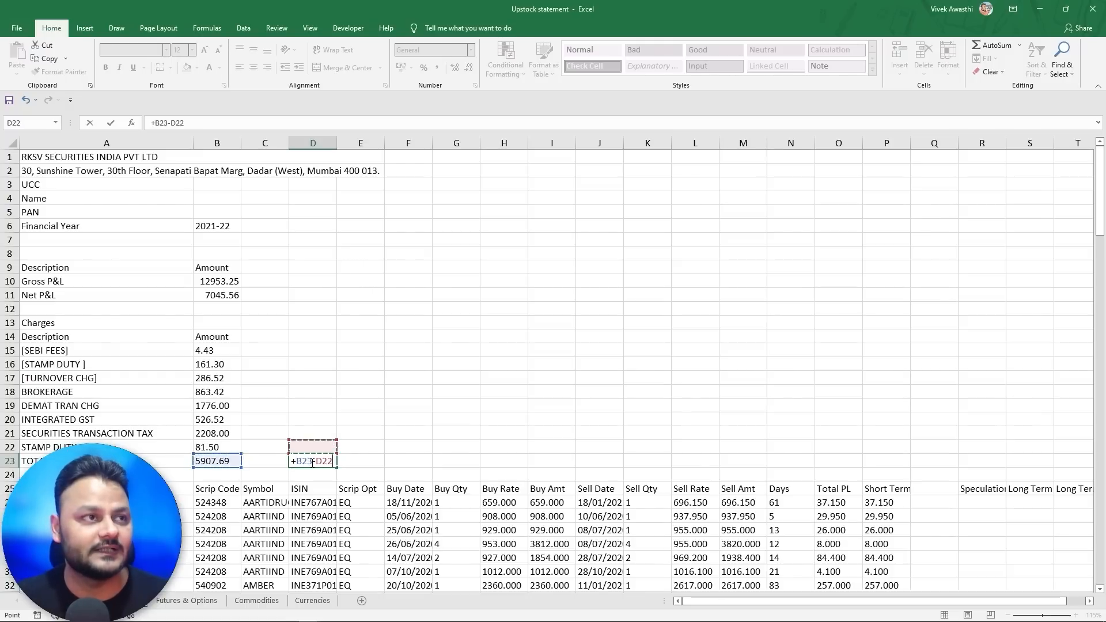
{"action": "key", "text": "Up"}
{"action": "key", "text": "Left"}
{"action": "key", "text": "Left"}
{"action": "key", "text": "Return"}
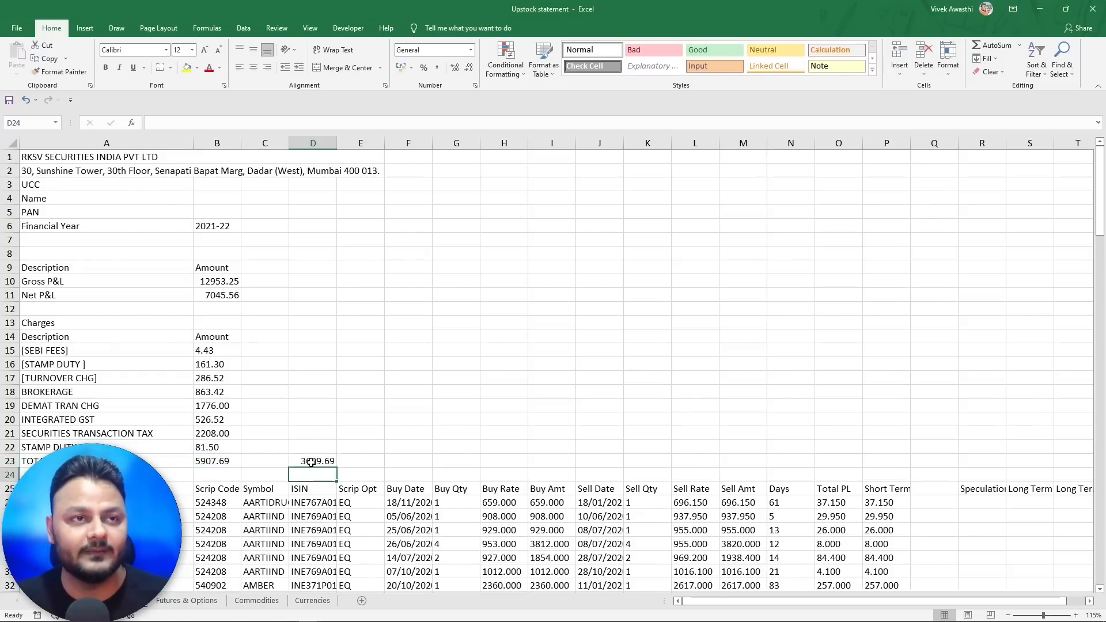
- Copy the charges result in D23 and paste it as a value into UpStock's transfer expense cell B4 in the ITR 2 workbook
{"action": "left_click", "coordinate": [311, 463]}
{"action": "key", "text": "ctrl+c"}
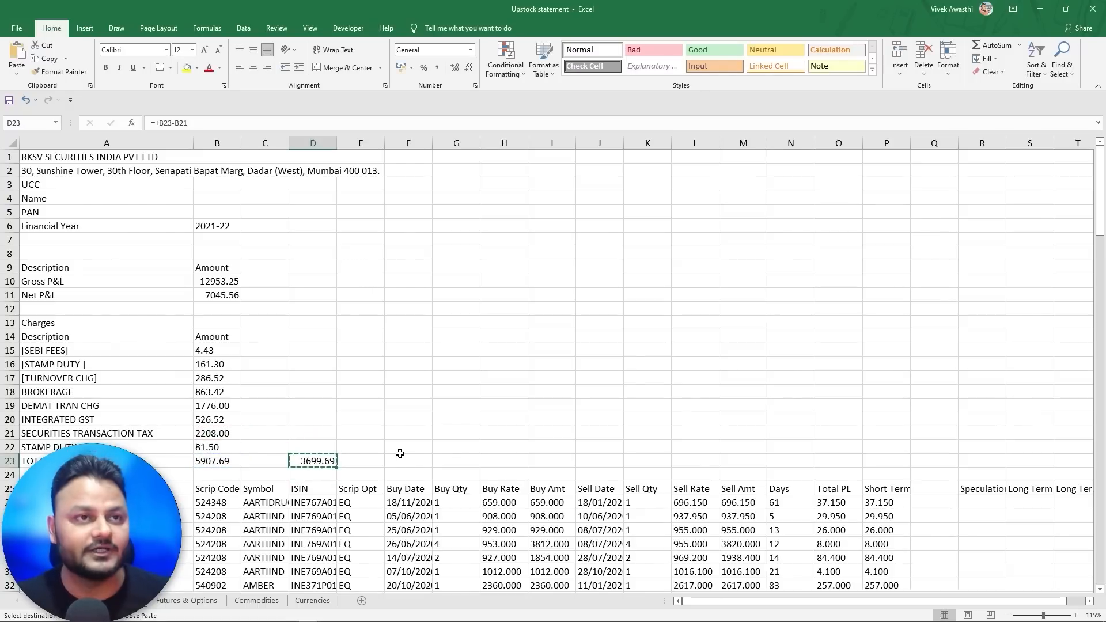
{"action": "key", "text": "alt+Tab"}
{"action": "key", "text": "ctrl+alt+v"}
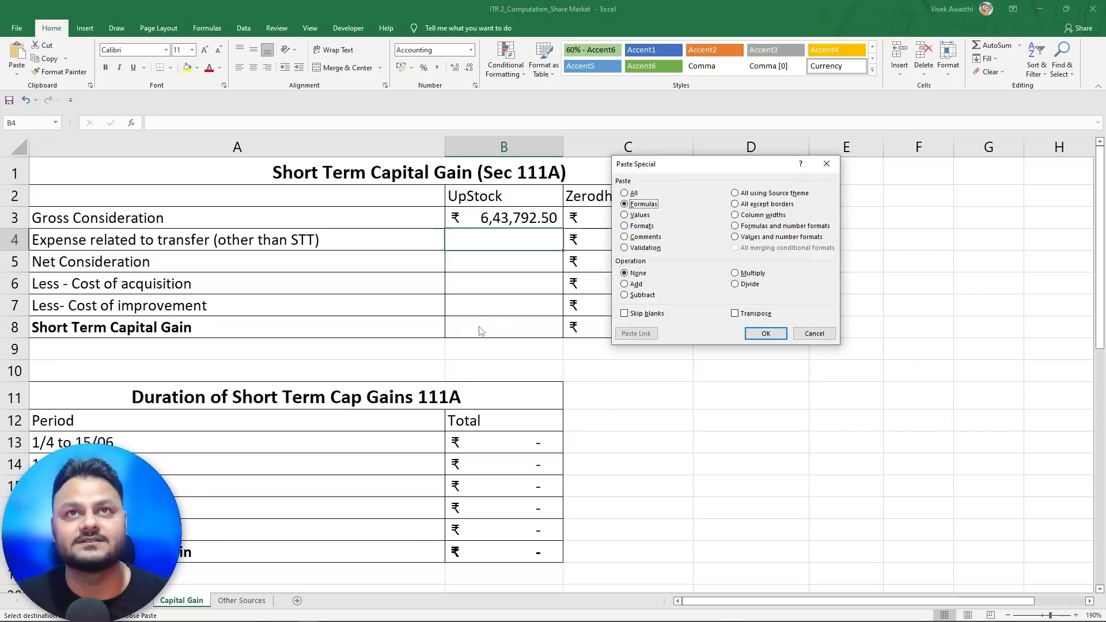
{"action": "key", "text": "v"}
{"action": "key", "text": "Return"}
- Calculate UpStock's Net Consideration in B5 with the formula B3-B4
{"action": "key", "text": "Down"}
{"action": "type", "text": "+"}
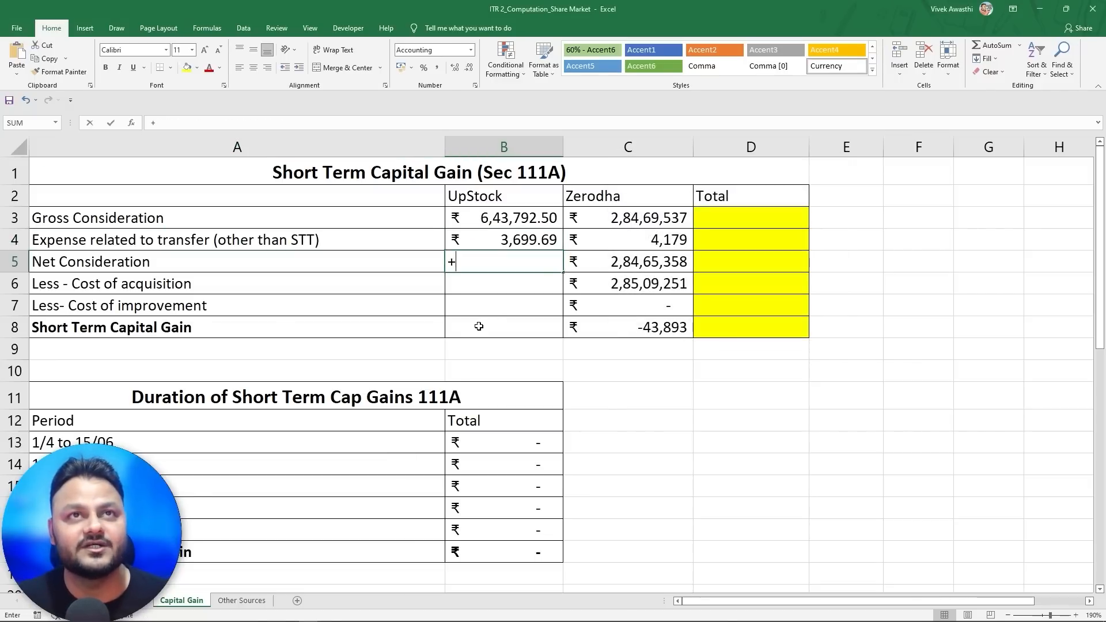
{"action": "key", "text": "Up"}
{"action": "key", "text": "Up"}
{"action": "type", "text": "-"}
{"action": "key", "text": "Up"}
{"action": "key", "text": "Return"}
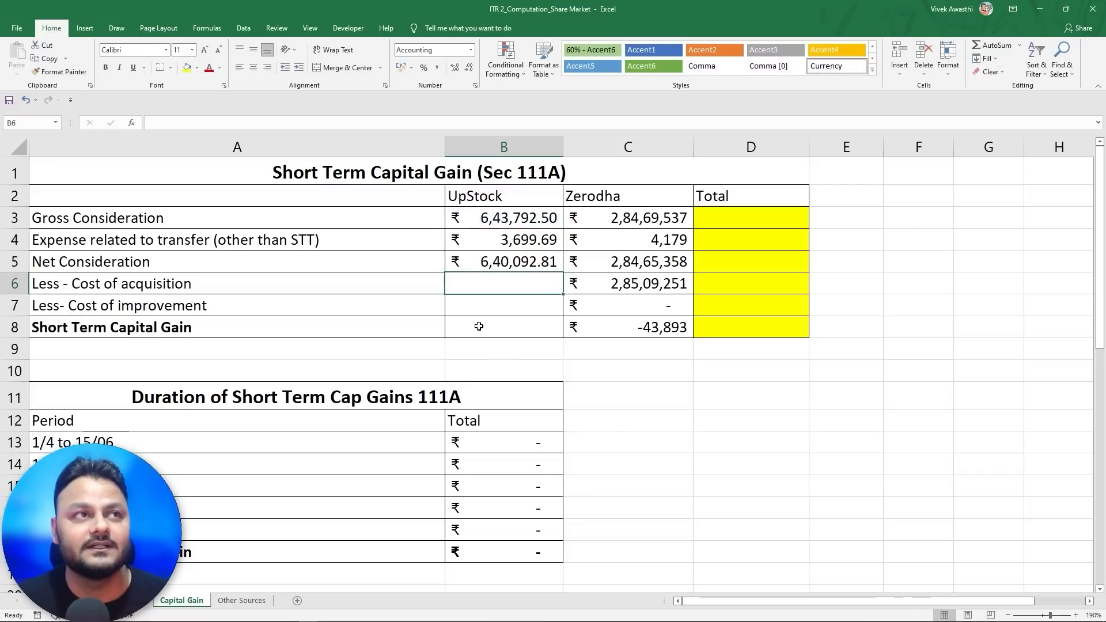
- Copy all Buy Amt values from I26 down in the Upstock statement and paste them as values into Book1 starting at D1
{"action": "key", "text": "alt+Tab"}
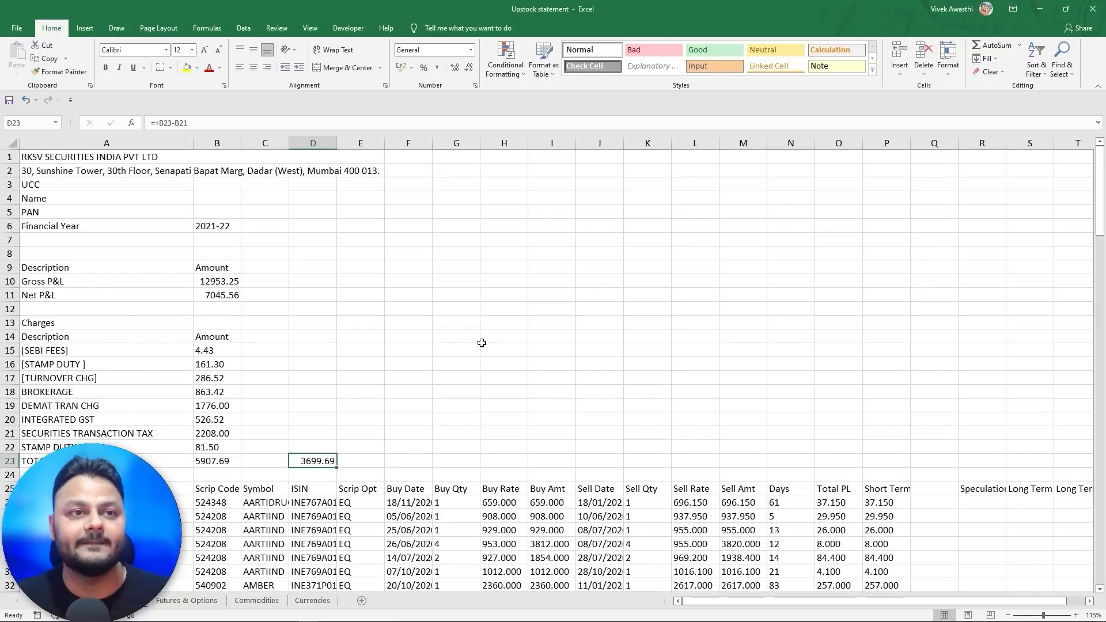
{"action": "left_click", "coordinate": [551, 418]}
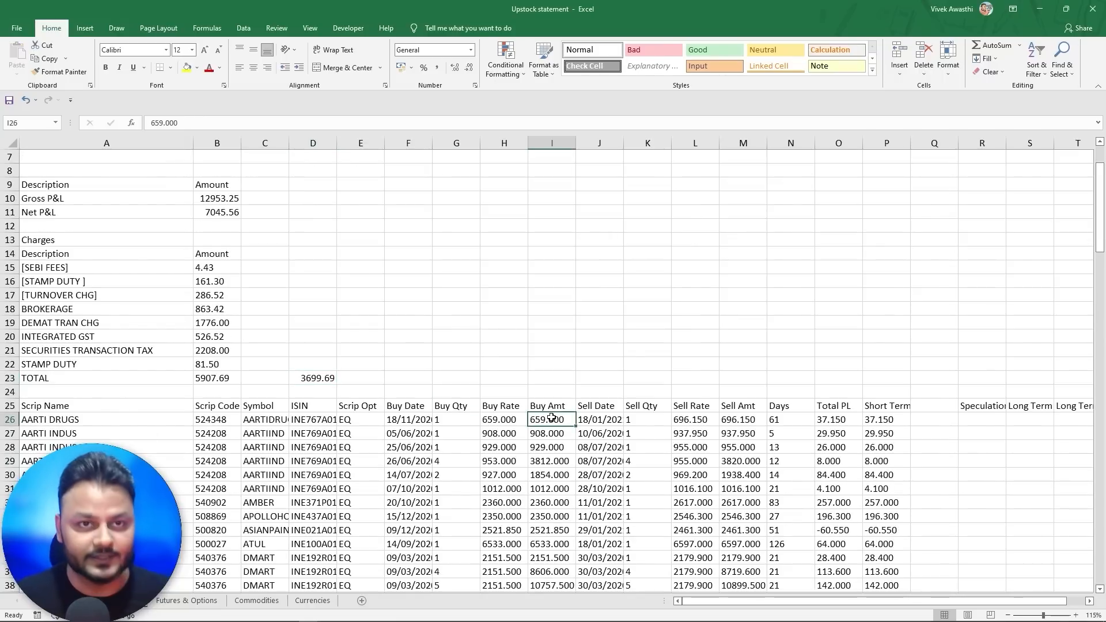
{"action": "key", "text": "ctrl+shift+Down"}
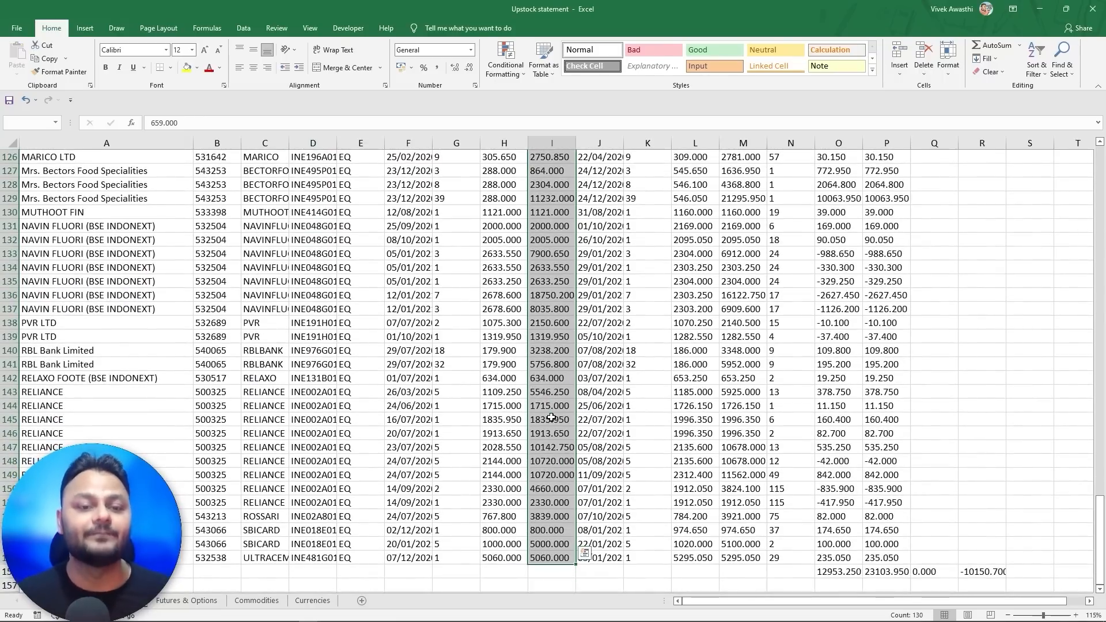
{"action": "key", "text": "ctrl+c"}
{"action": "key", "text": "alt+Tab"}
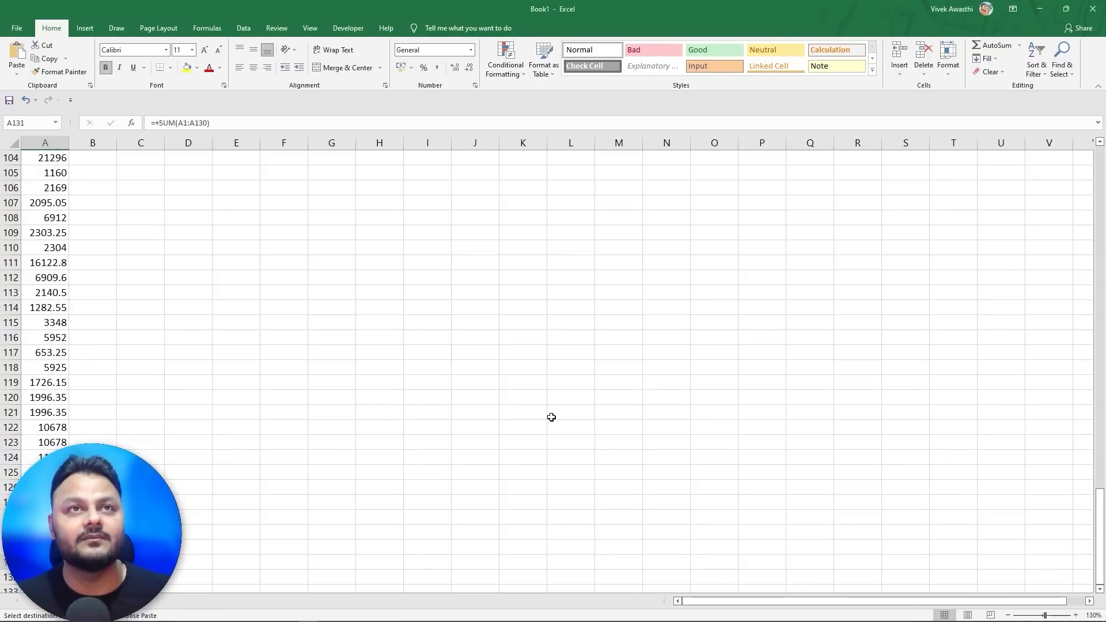
{"action": "left_click", "coordinate": [181, 185]}
{"action": "key", "text": "ctrl+Up"}
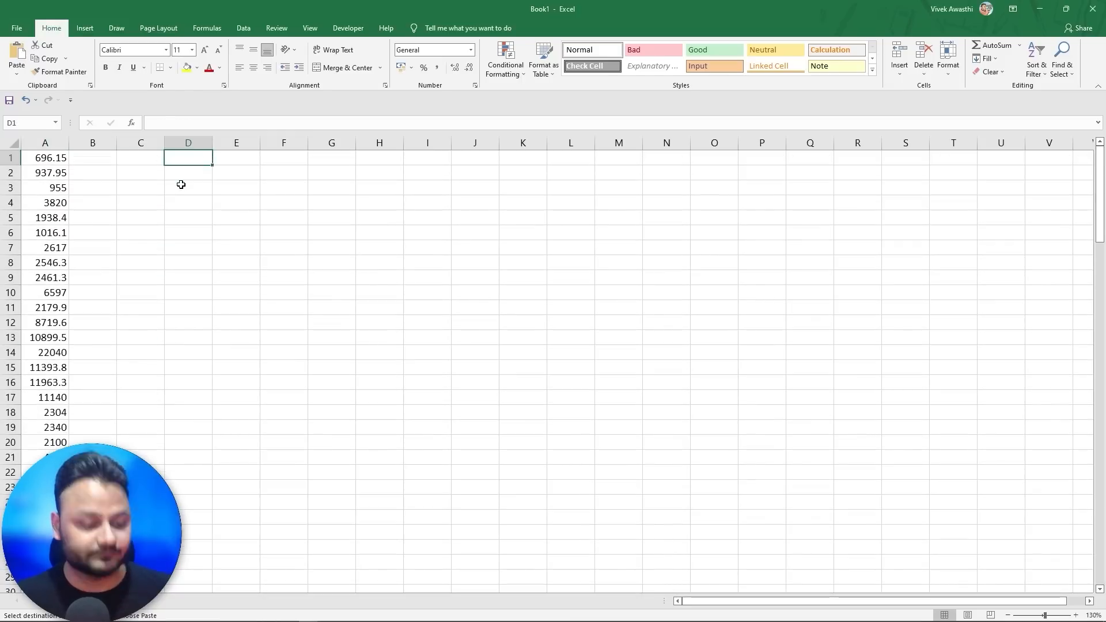
{"action": "key", "text": "ctrl+alt+v"}
{"action": "key", "text": "v"}
{"action": "key", "text": "Return"}
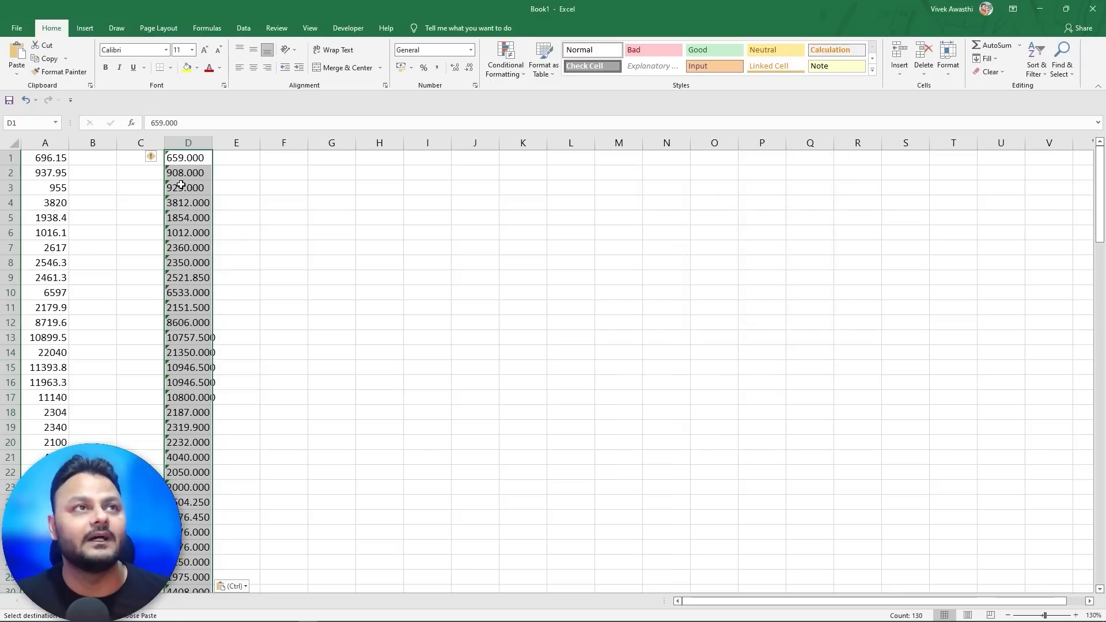
- Convert the pasted buy amounts in column D from text to numbers
{"action": "left_click", "coordinate": [155, 157]}
{"action": "left_click", "coordinate": [131, 187]}
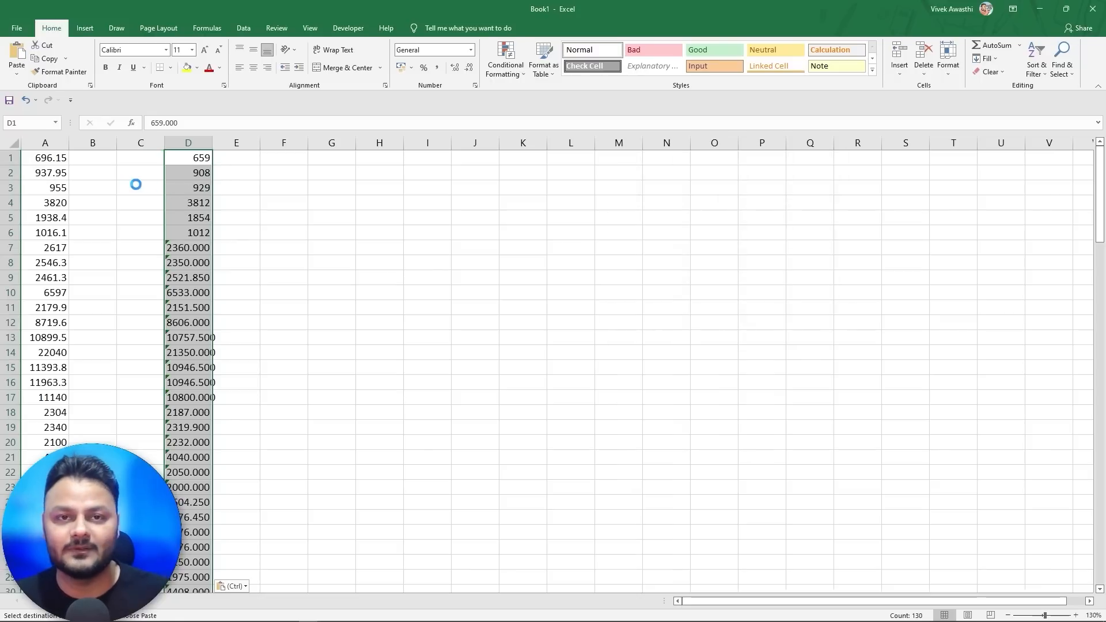
{"action": "left_click", "coordinate": [198, 301]}
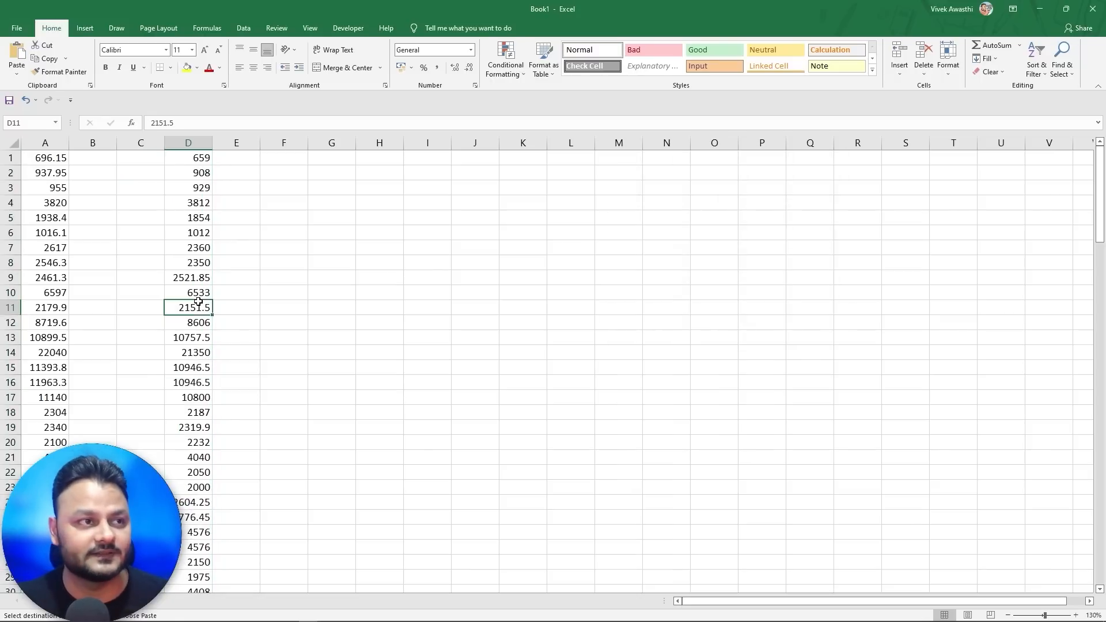
- Total the buy amounts in D131 with SUM(D1:D130) and highlight the total cell in yellow
{"action": "key", "text": "ctrl+Down"}
{"action": "key", "text": "Down"}
{"action": "type", "text": "+SUM("}
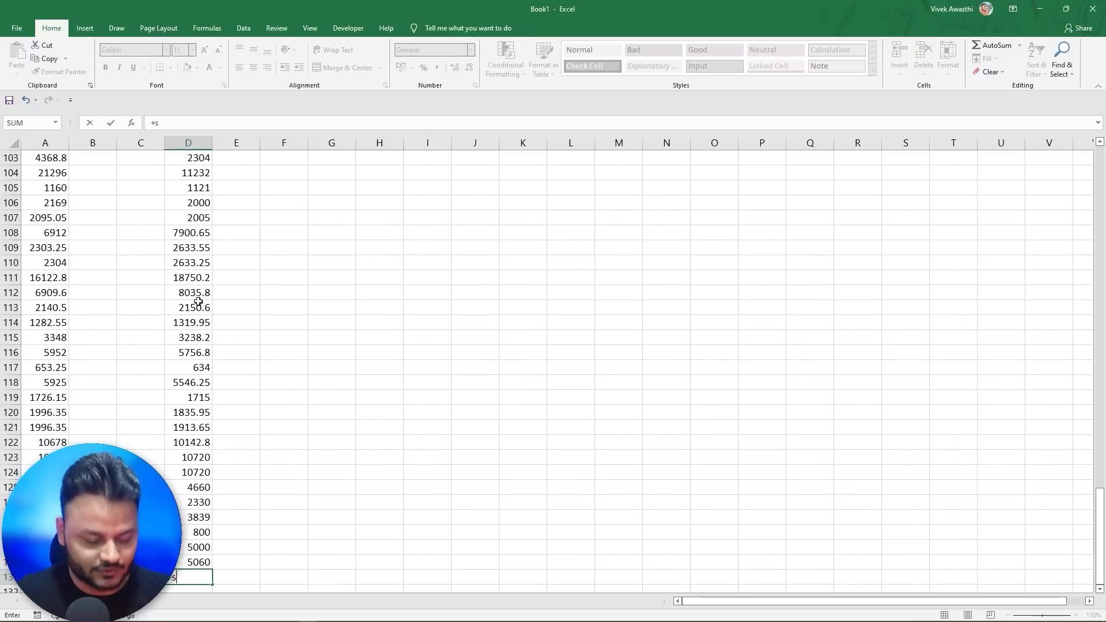
{"action": "key", "text": "Up"}
{"action": "key", "text": "ctrl+shift+Up"}
{"action": "key", "text": "Return"}
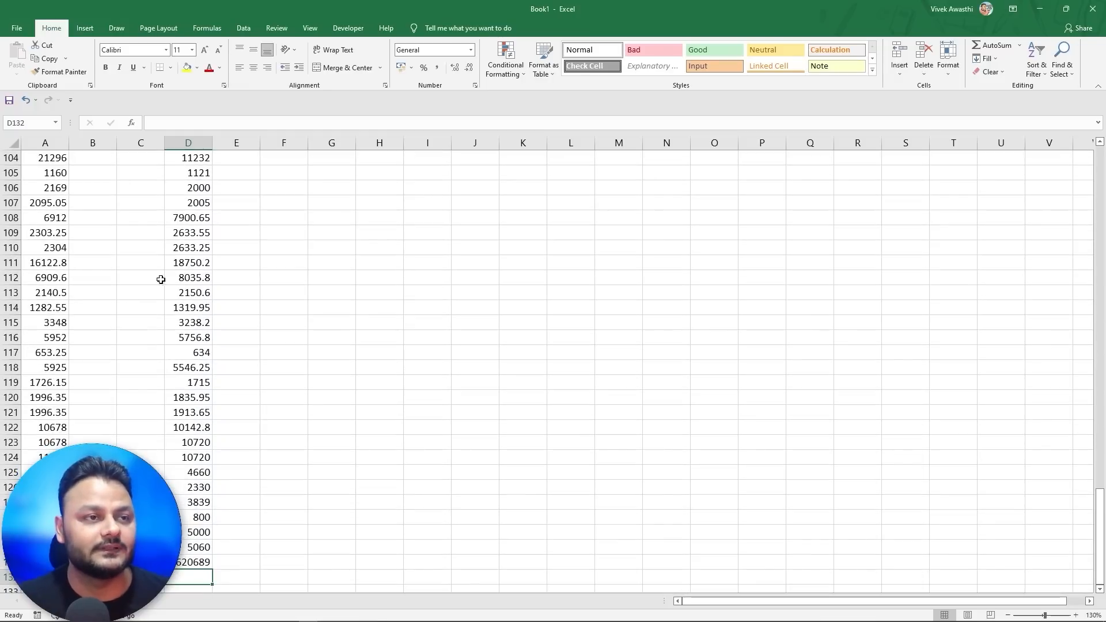
{"action": "scroll", "coordinate": [321, 382], "scroll_direction": "down", "scroll_amount": 5}
{"action": "left_click", "coordinate": [206, 339]}
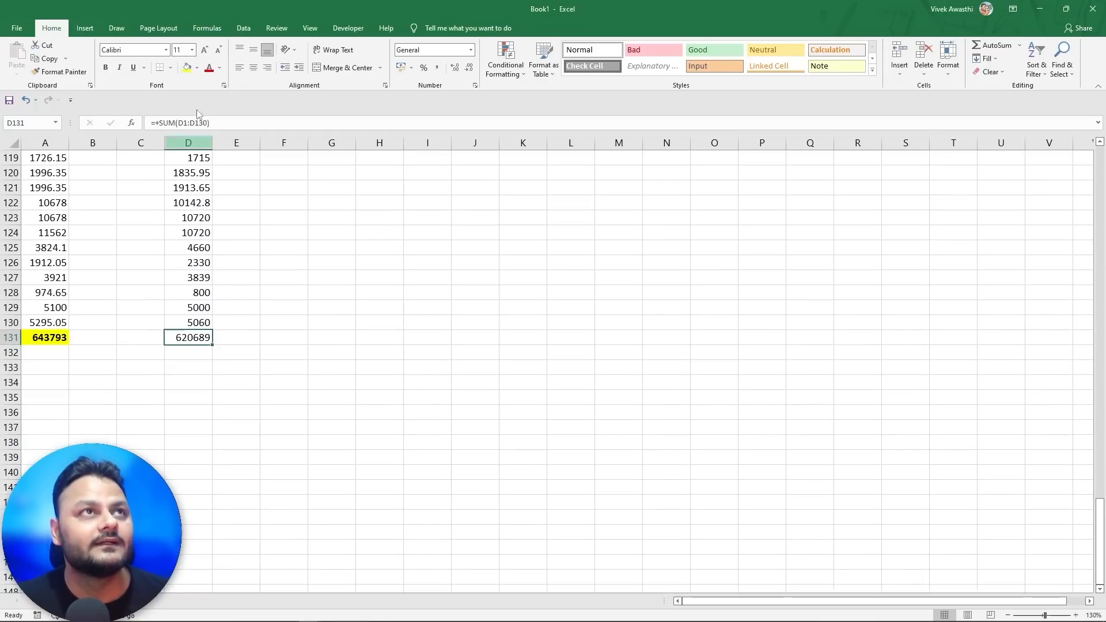
{"action": "left_click", "coordinate": [186, 67]}
- Copy the buy total and paste it as a value into UpStock's Cost of acquisition cell B6 in the ITR 2 computation workbook
{"action": "key", "text": "ctrl+c"}
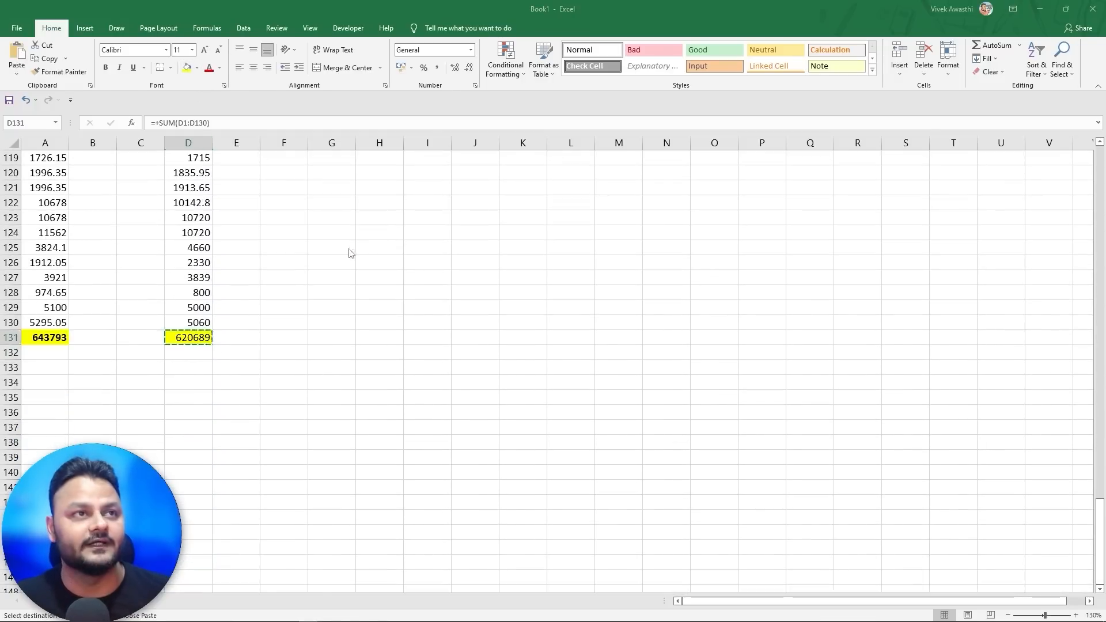
{"action": "key", "text": "alt+Tab"}
{"action": "key", "text": "alt+Tab"}
{"action": "key", "text": "alt+Tab"}
{"action": "key", "text": "alt+Tab"}
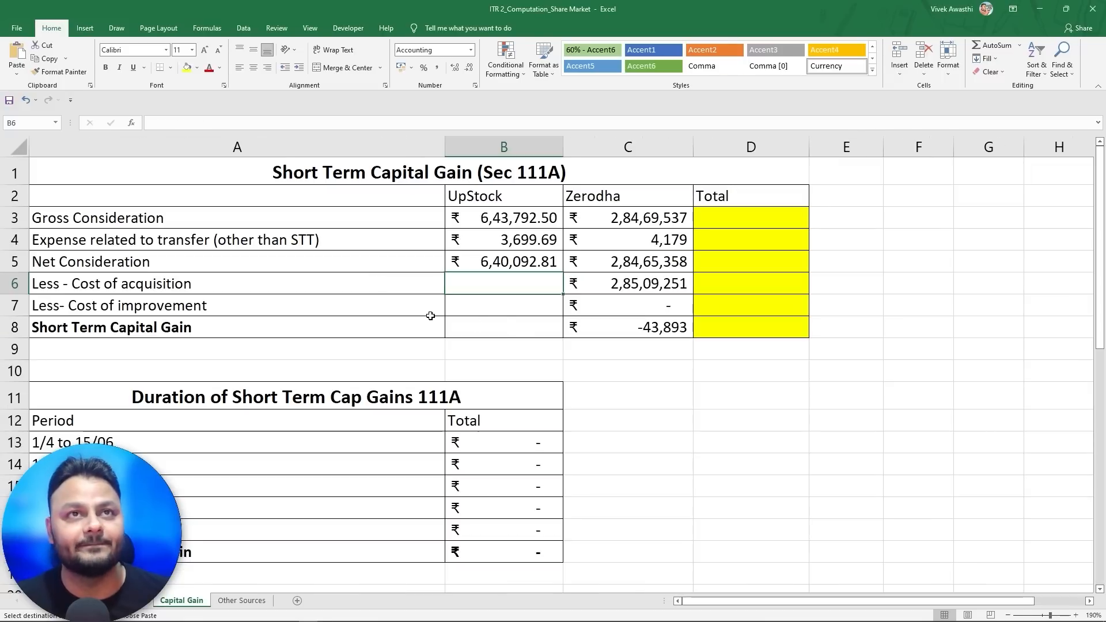
{"action": "key", "text": "ctrl+alt+v"}
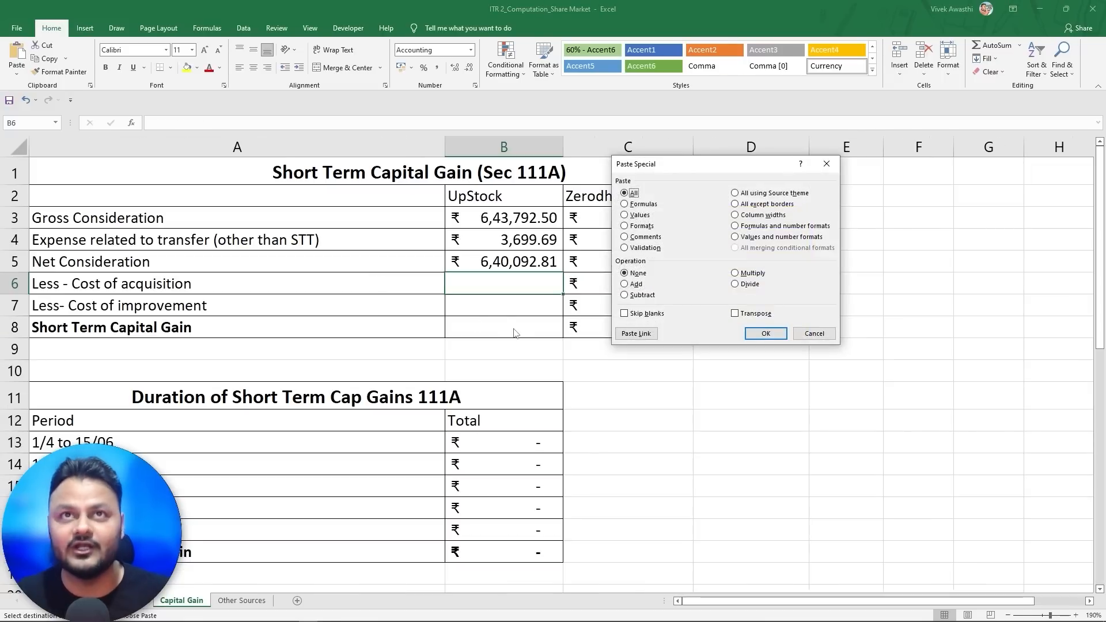
{"action": "key", "text": "v"}
{"action": "key", "text": "Return"}
{"action": "key", "text": "Return"}
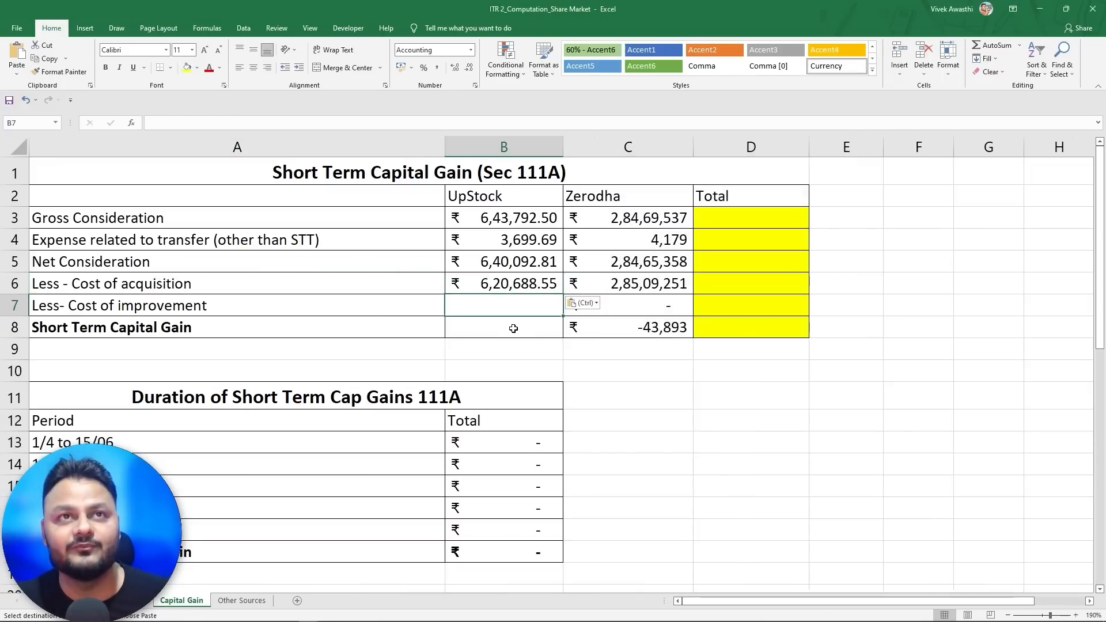
- Enter 0 as UpStock's Cost of improvement and calculate its Short Term Capital Gain in B8 with the formula B5-B6-B7
{"action": "left_click", "coordinate": [513, 328]}
{"action": "type", "text": "+"}
{"action": "key", "text": "Up"}
{"action": "key", "text": "Up"}
{"action": "key", "text": "Up"}
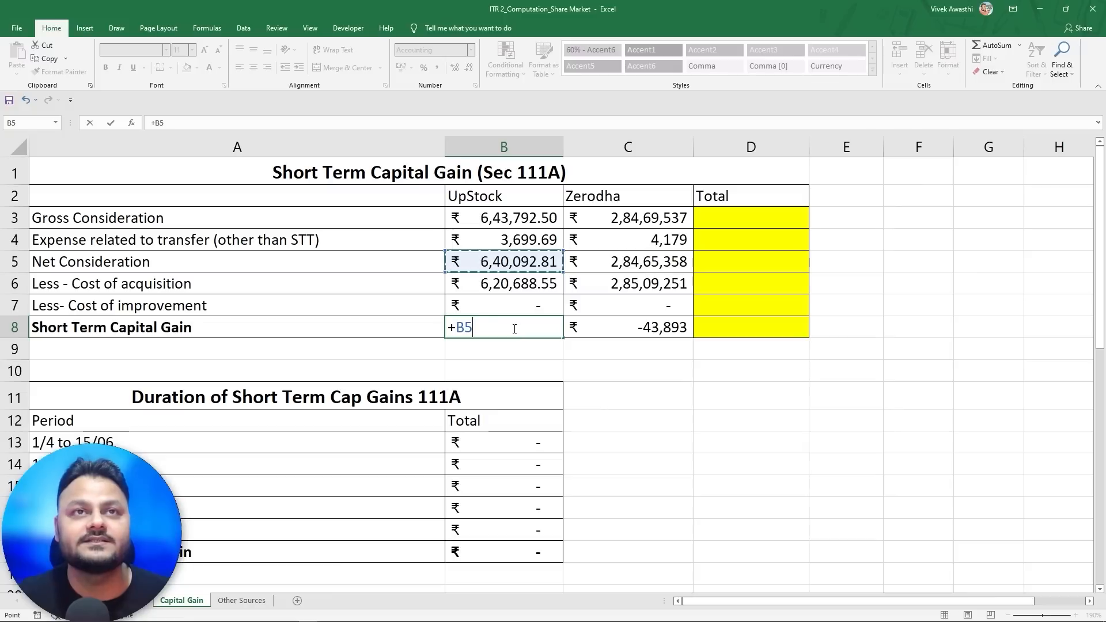
{"action": "type", "text": "-"}
{"action": "key", "text": "Up"}
{"action": "key", "text": "Up"}
{"action": "type", "text": "-"}
{"action": "key", "text": "Up"}
{"action": "key", "text": "Return"}
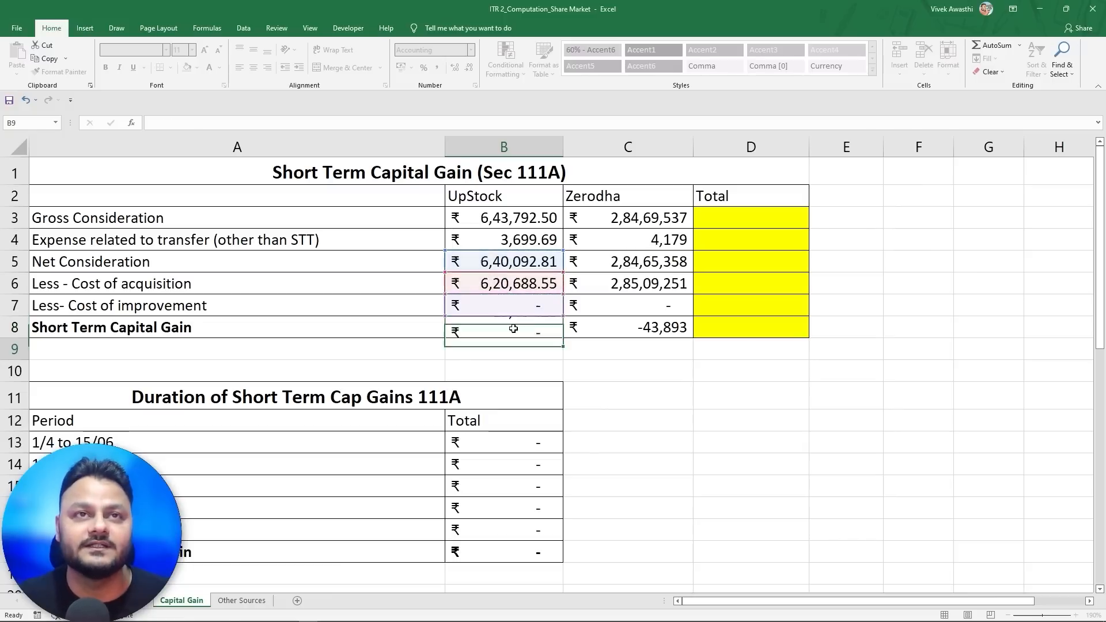
{"action": "left_click", "coordinate": [513, 328]}
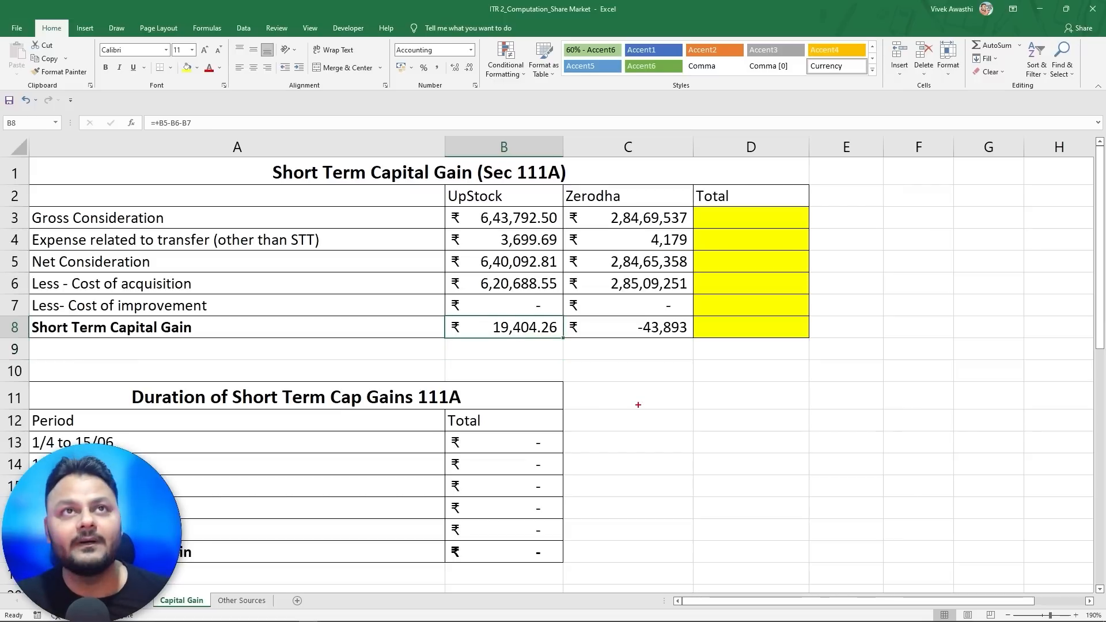
{"action": "left_click_drag", "start_coordinate": [441, 181], "coordinate": [525, 209]}
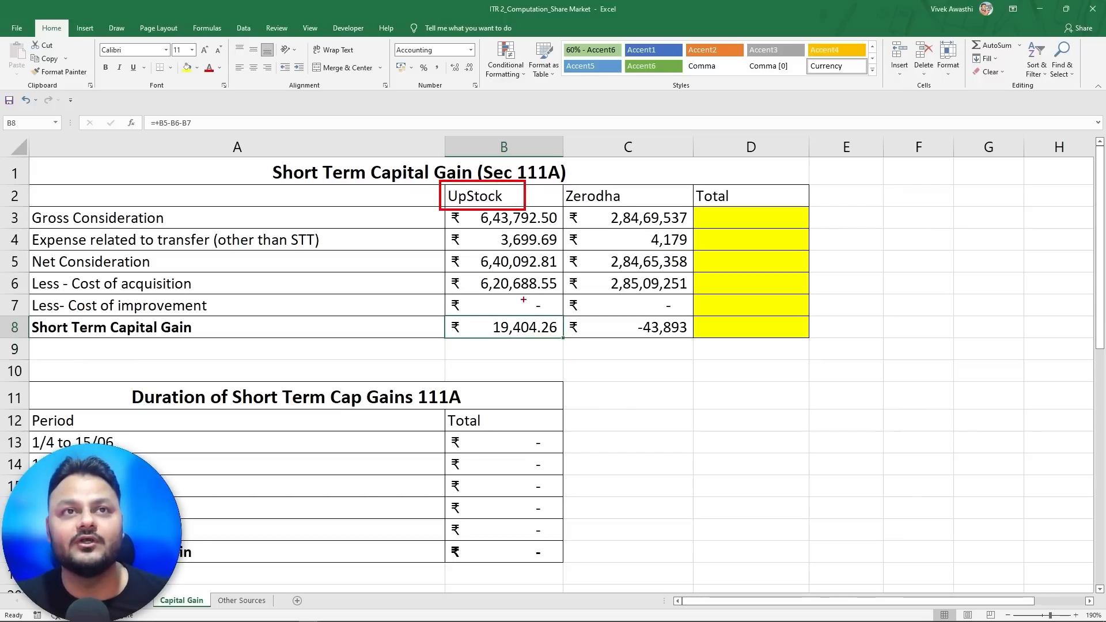
{"action": "left_click_drag", "start_coordinate": [445, 310], "coordinate": [561, 352]}
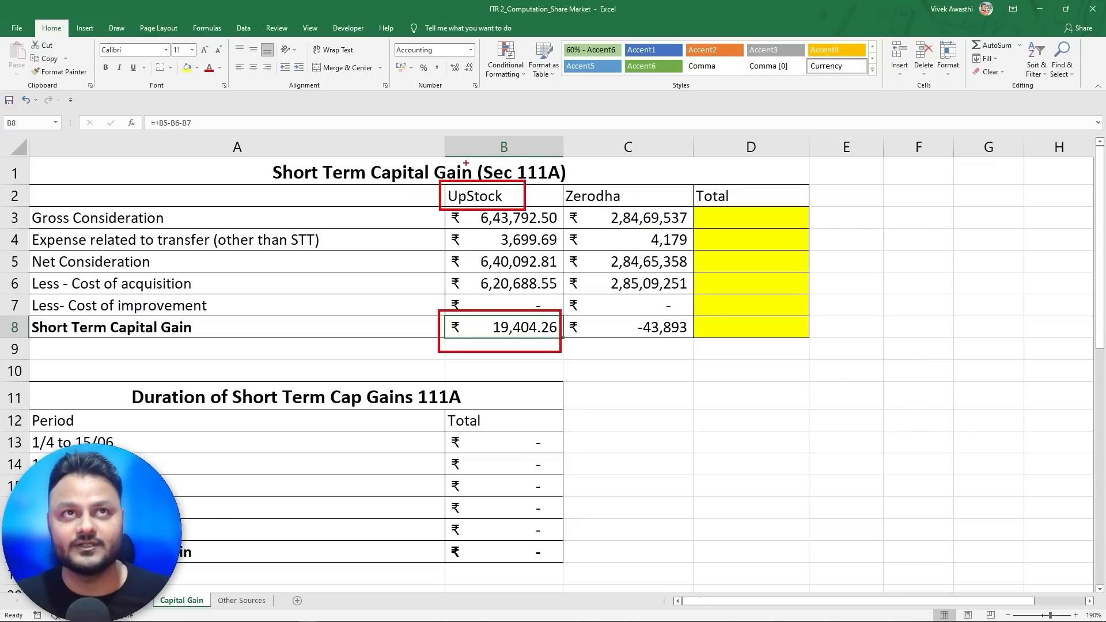
{"action": "mouse_move", "coordinate": [466, 159]}
{"action": "left_mouse_down"}
{"action": "mouse_move", "coordinate": [585, 184]}
{"action": "mouse_move", "coordinate": [635, 209]}
{"action": "left_mouse_up"}
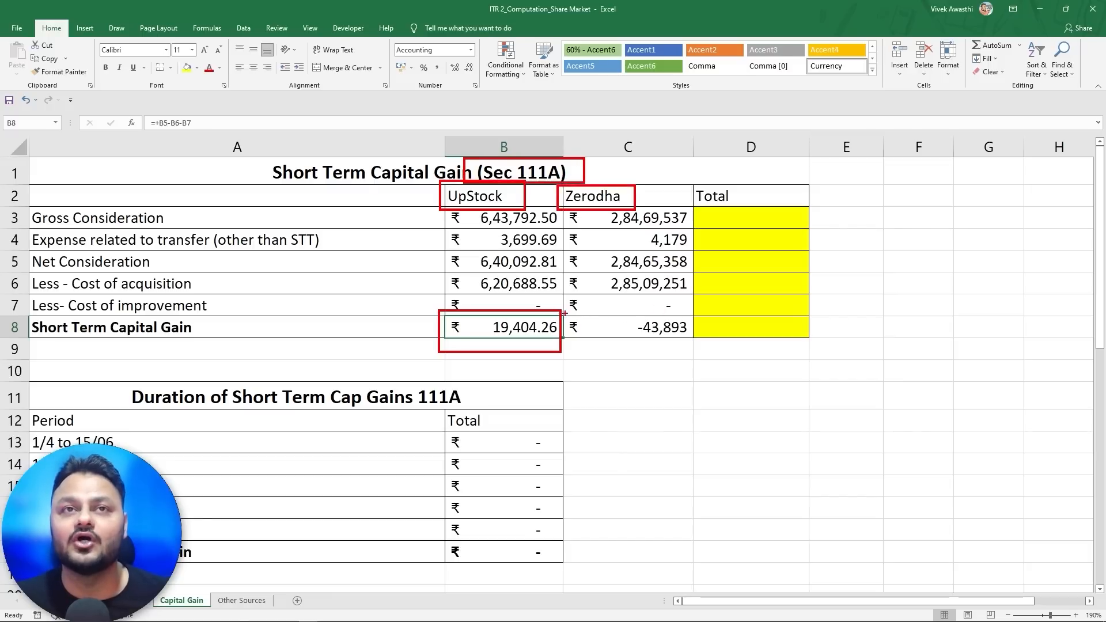
{"action": "left_click_drag", "start_coordinate": [565, 313], "coordinate": [693, 347]}
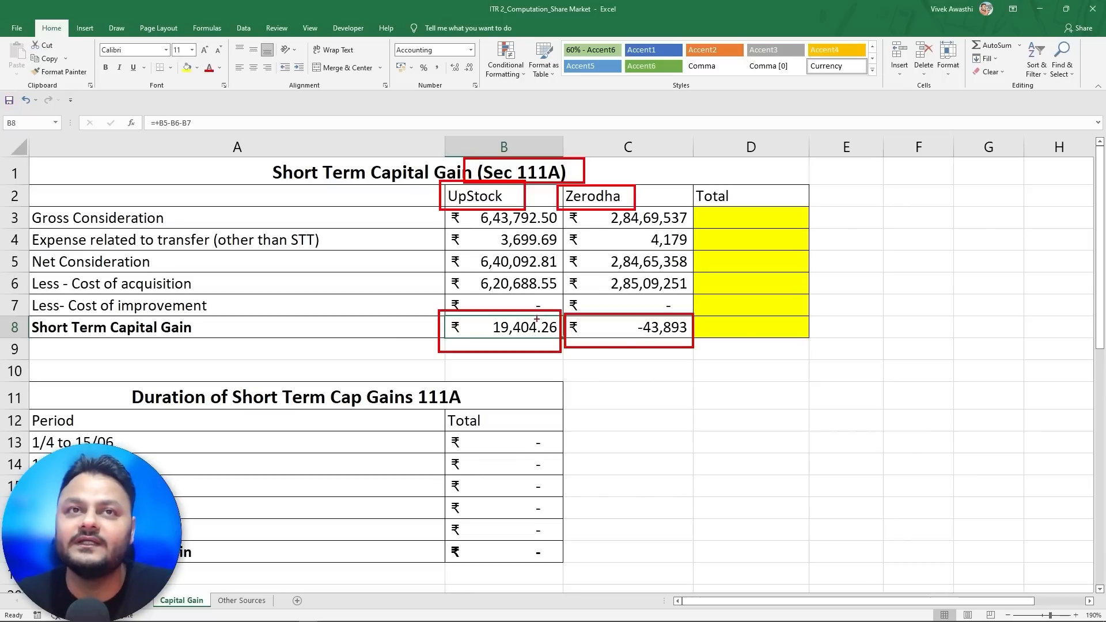
{"action": "left_click_drag", "start_coordinate": [532, 350], "coordinate": [611, 356]}
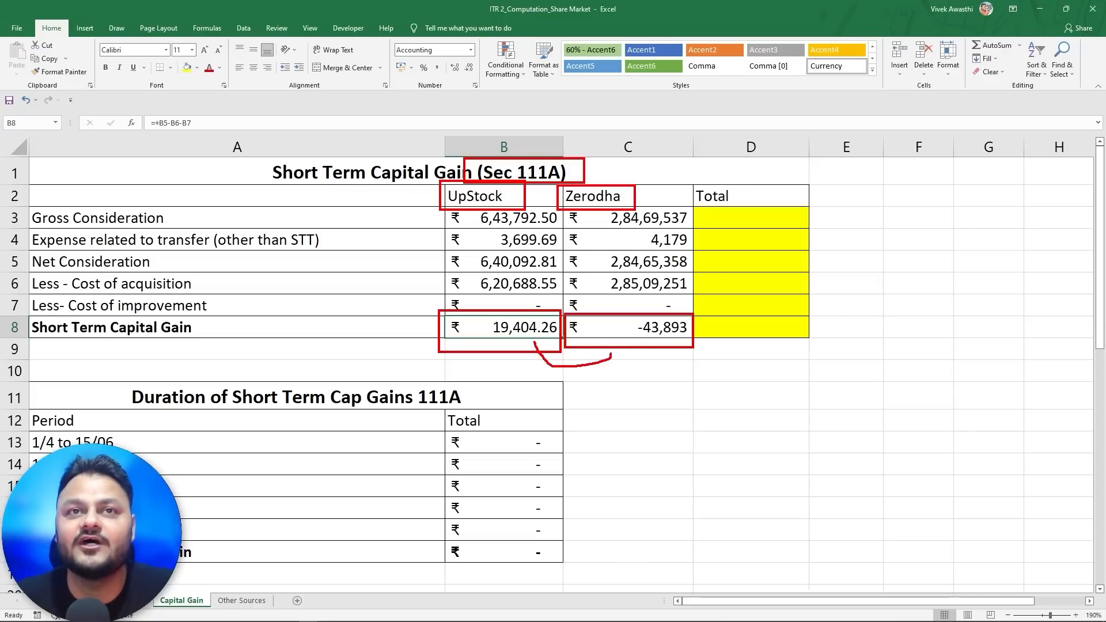
{"action": "left_click_drag", "start_coordinate": [745, 351], "coordinate": [755, 392]}
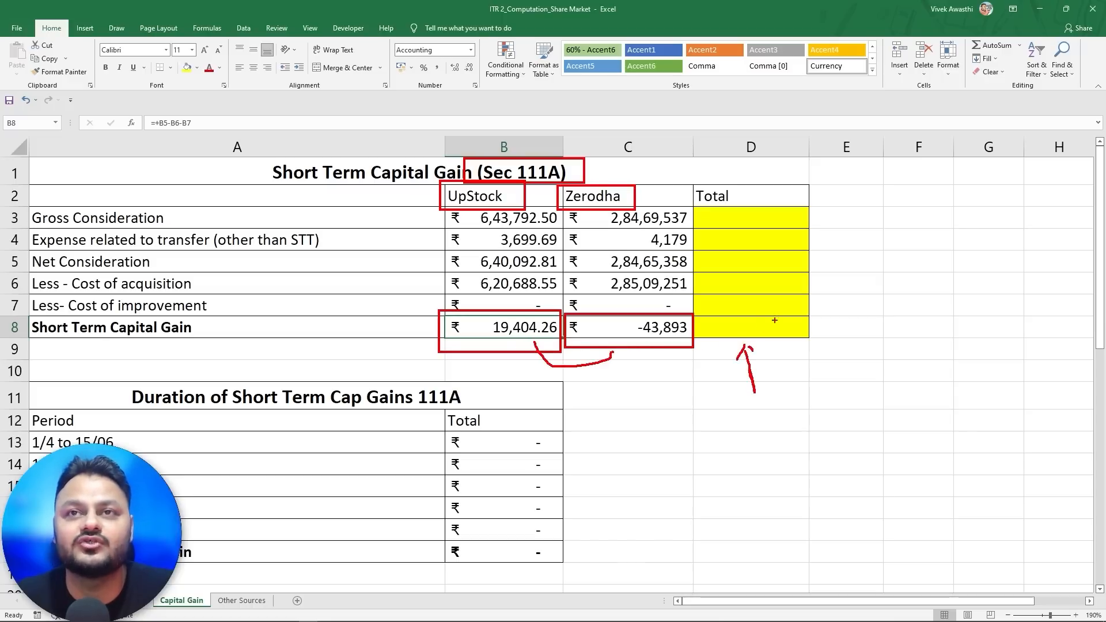
{"action": "mouse_move", "coordinate": [673, 322]}
{"action": "left_mouse_down"}
{"action": "mouse_move", "coordinate": [631, 325]}
{"action": "mouse_move", "coordinate": [622, 312]}
{"action": "left_mouse_up"}
{"action": "key", "text": "Escape"}
- Calculate the total Gross Consideration of both brokers in D3 with the formula B3+C3
{"action": "left_click", "coordinate": [725, 216]}
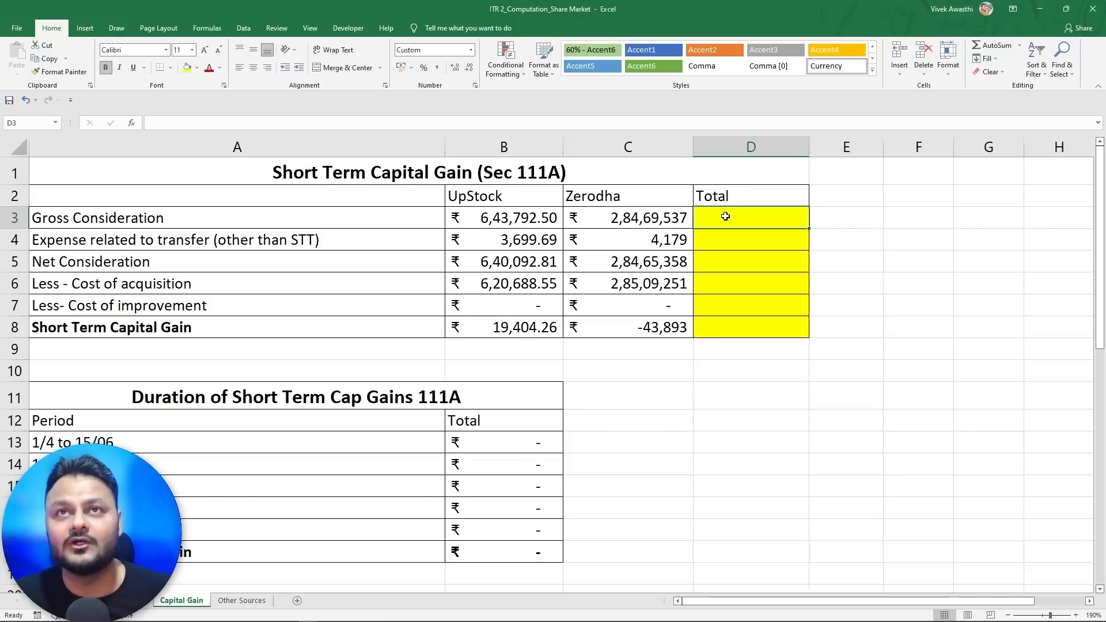
{"action": "type", "text": "+"}
{"action": "key", "text": "Left"}
{"action": "key", "text": "Left"}
{"action": "type", "text": "+"}
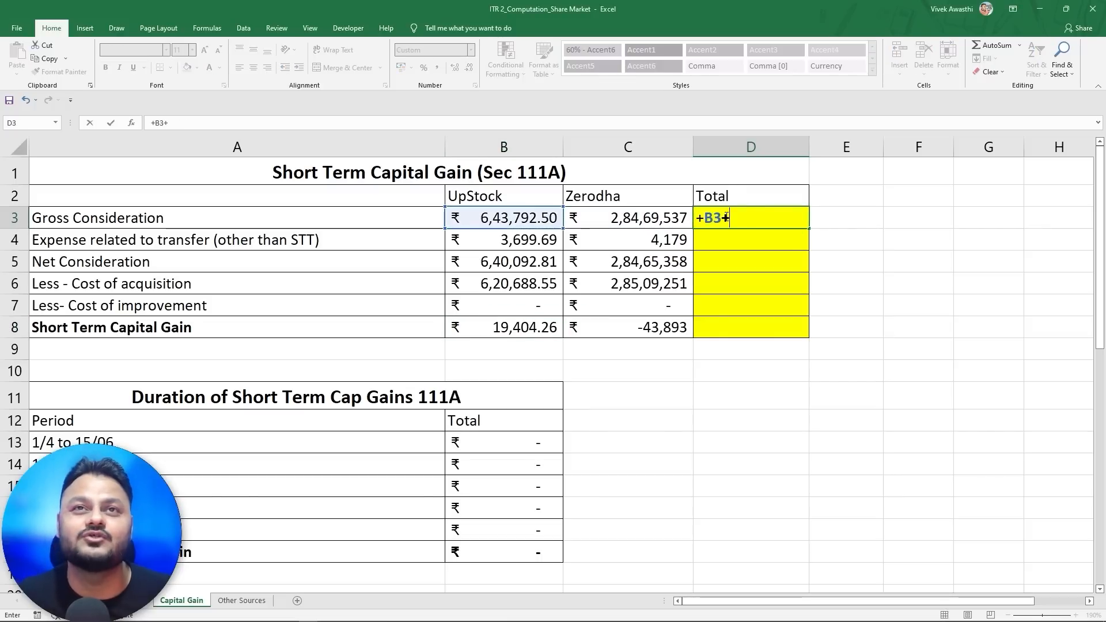
{"action": "key", "text": "Left"}
{"action": "key", "text": "Return"}
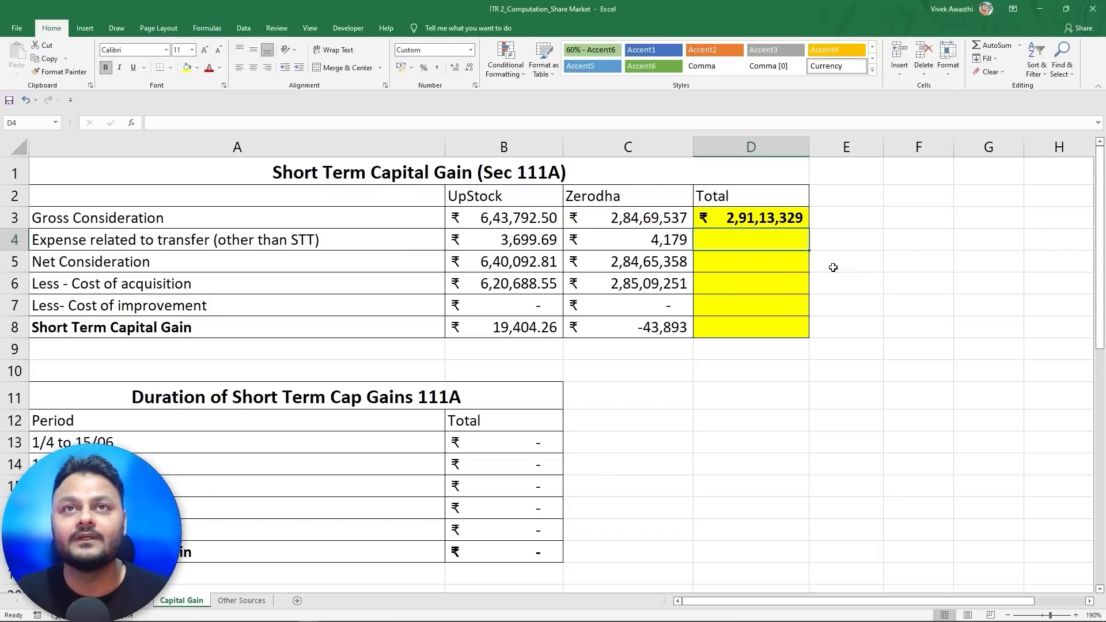
- Calculate the total transfer expense other than STT in D4 with the formula B4+C4
{"action": "type", "text": "+"}
{"action": "key", "text": "Left"}
{"action": "key", "text": "Left"}
{"action": "type", "text": "+"}
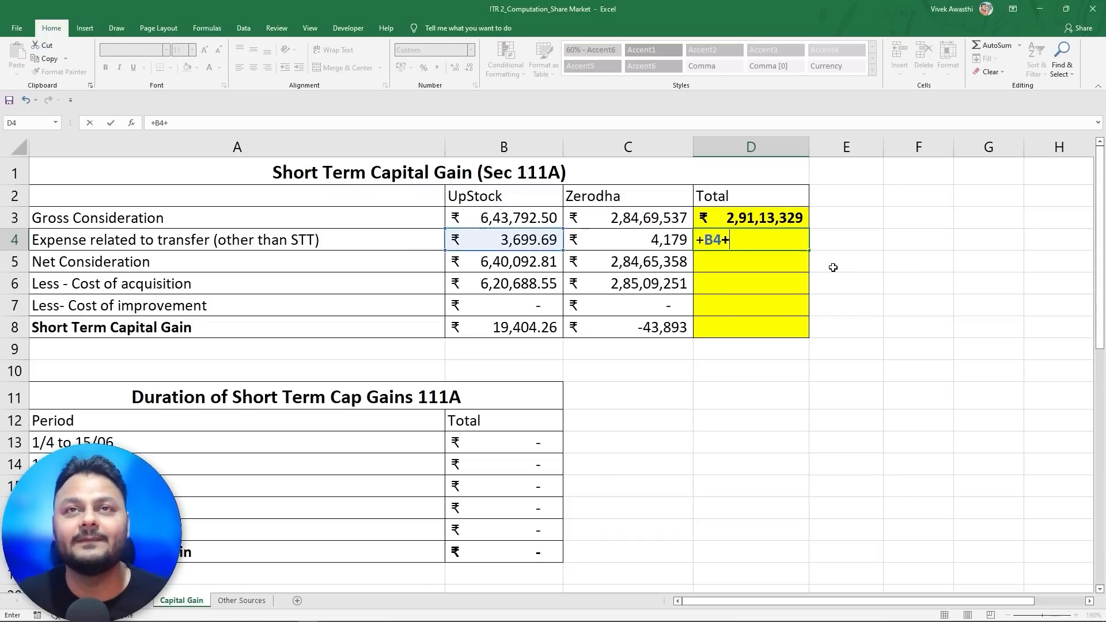
{"action": "key", "text": "Left"}
{"action": "key", "text": "Return"}
- Calculate the total Net Consideration in D5 with the formula B5+C5
{"action": "type", "text": "+"}
{"action": "key", "text": "Left"}
{"action": "key", "text": "Left"}
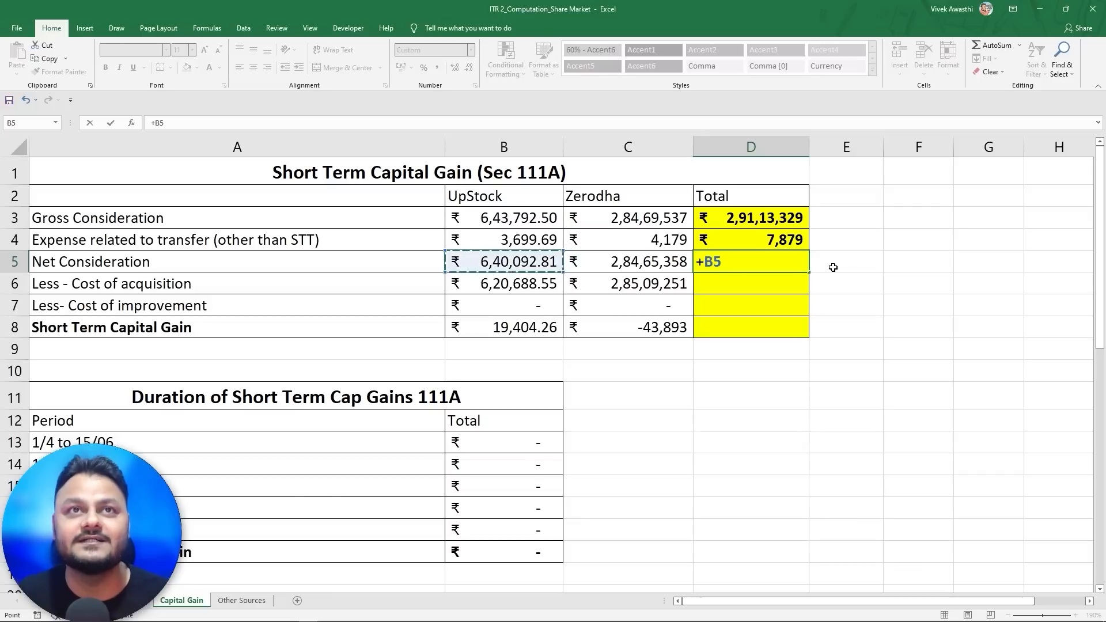
{"action": "type", "text": "+"}
{"action": "key", "text": "Left"}
{"action": "key", "text": "Return"}
- Calculate the total Cost of acquisition in D6 with the formula B6+C6
{"action": "type", "text": "+"}
{"action": "key", "text": "Left"}
{"action": "key", "text": "Left"}
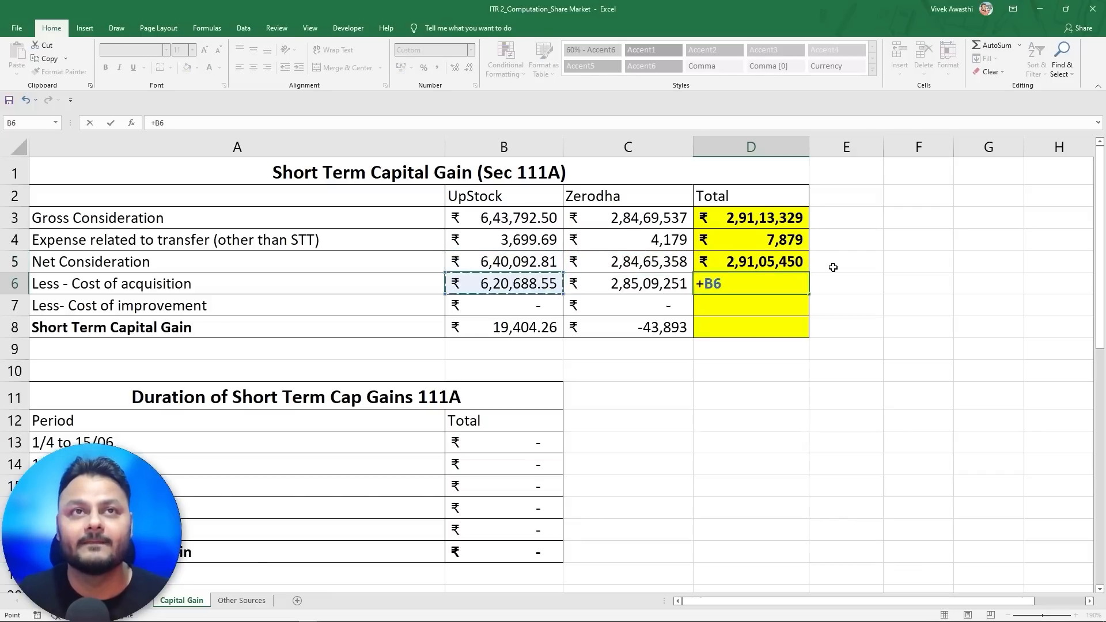
{"action": "type", "text": "+"}
{"action": "key", "text": "Left"}
{"action": "key", "text": "Return"}
- Calculate the total Cost of improvement in D7 with the formula B7+C7
{"action": "type", "text": "+"}
{"action": "key", "text": "Left"}
{"action": "key", "text": "Left"}
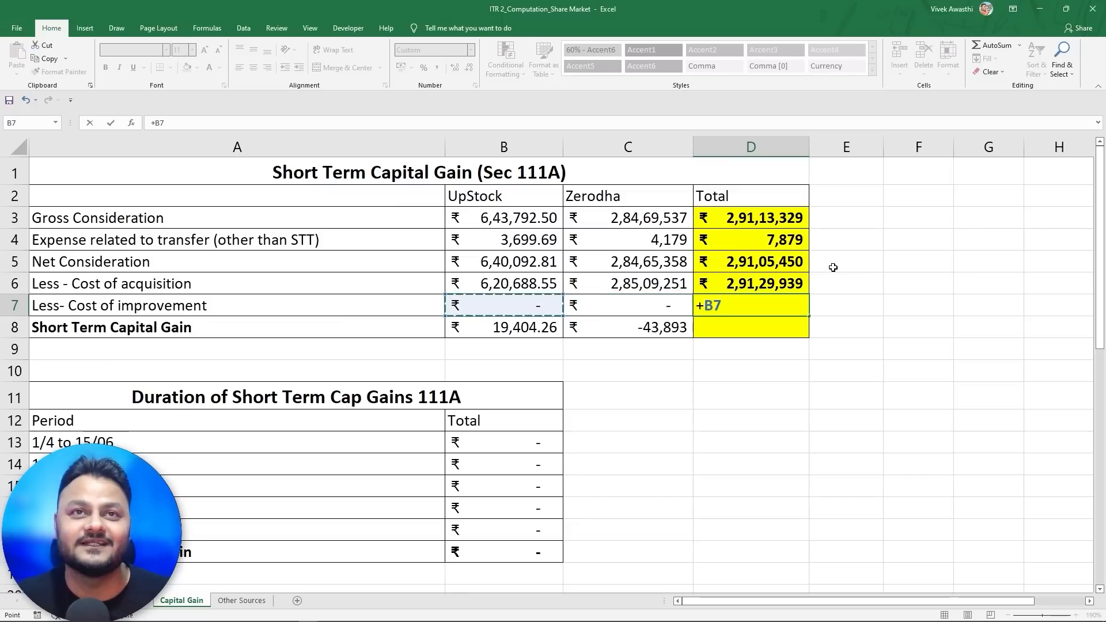
{"action": "type", "text": "+"}
{"action": "key", "text": "Left"}
{"action": "key", "text": "Return"}
- Calculate the combined Short Term Capital Gain in D8 with the formula B8+C8
{"action": "type", "text": "+"}
{"action": "key", "text": "Left"}
{"action": "key", "text": "Left"}
{"action": "type", "text": "+"}
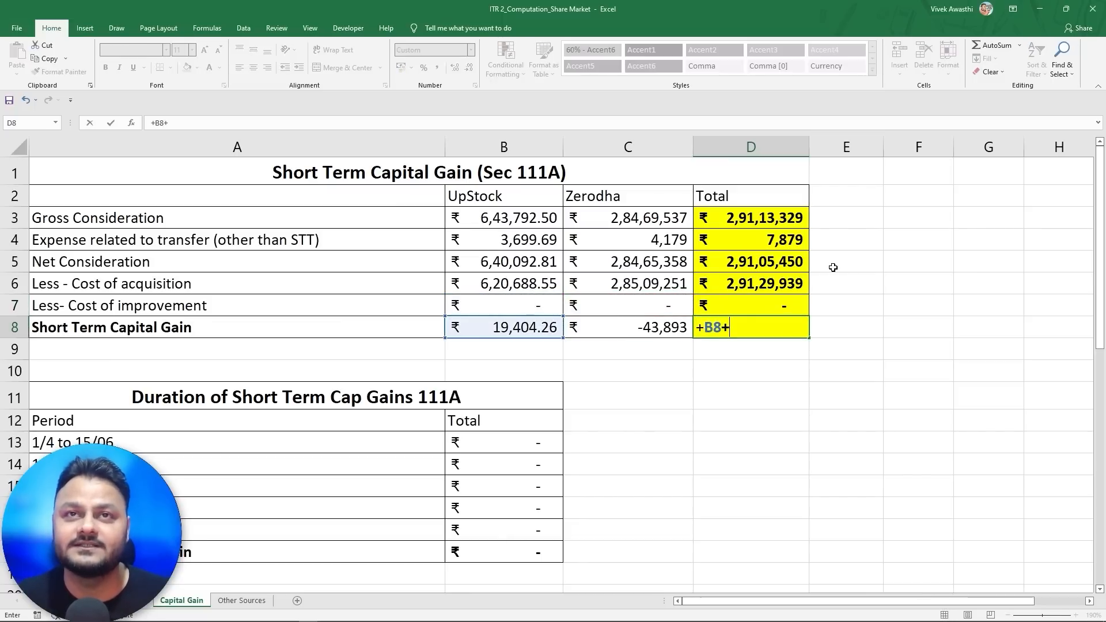
{"action": "key", "text": "Left"}
{"action": "key", "text": "ctrl+Return"}
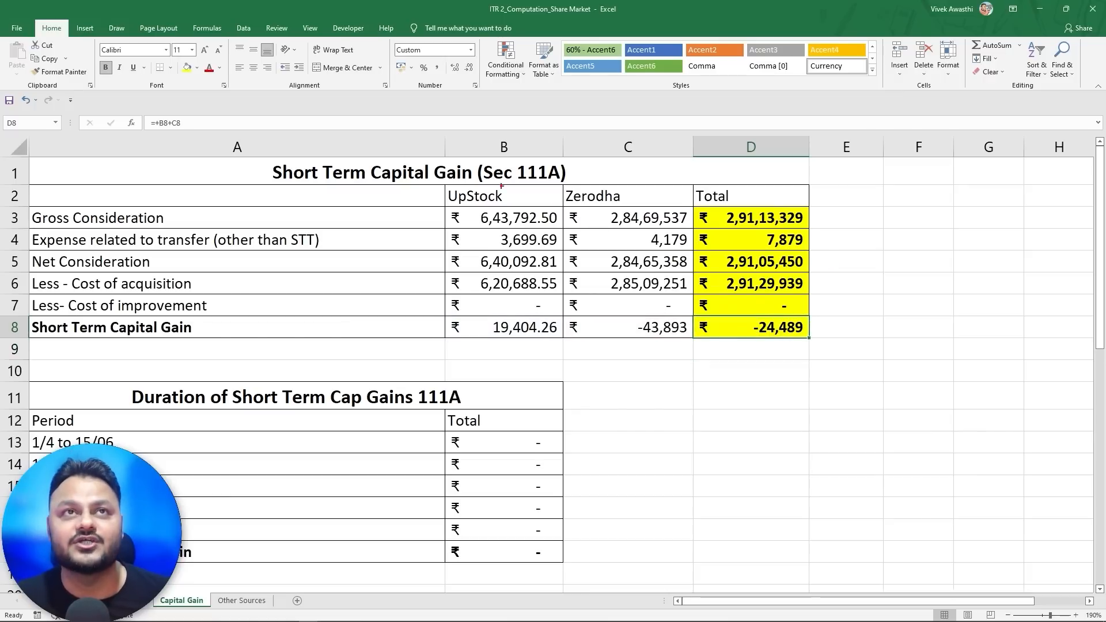
{"action": "left_click_drag", "start_coordinate": [472, 164], "coordinate": [579, 182]}
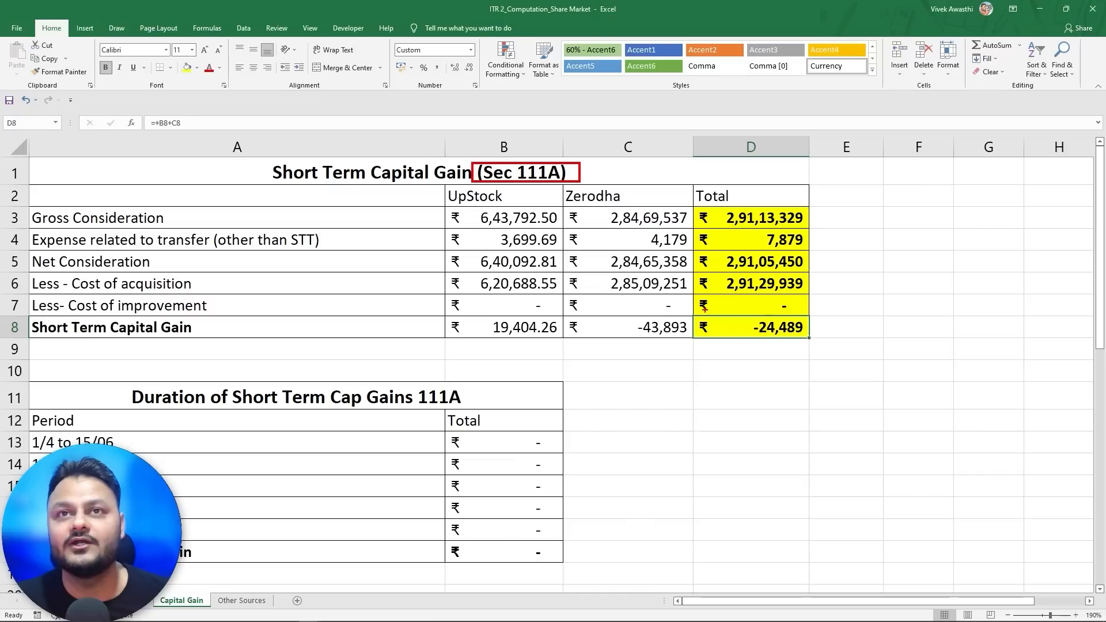
{"action": "left_click_drag", "start_coordinate": [696, 312], "coordinate": [818, 345]}
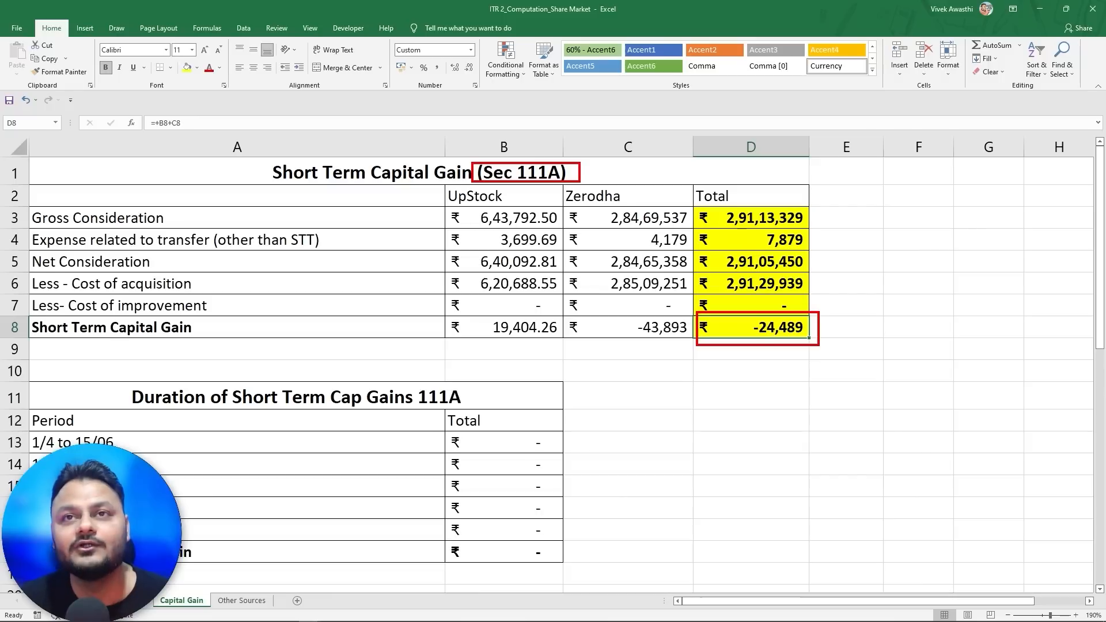
{"action": "left_click_drag", "start_coordinate": [867, 306], "coordinate": [888, 340]}
{"action": "left_click_drag", "start_coordinate": [914, 281], "coordinate": [910, 346]}
{"action": "mouse_move", "coordinate": [939, 273]}
{"action": "left_mouse_down"}
{"action": "mouse_move", "coordinate": [920, 266]}
{"action": "mouse_move", "coordinate": [925, 348]}
{"action": "mouse_move", "coordinate": [940, 272]}
{"action": "left_mouse_up"}
{"action": "left_click_drag", "start_coordinate": [907, 375], "coordinate": [949, 358]}
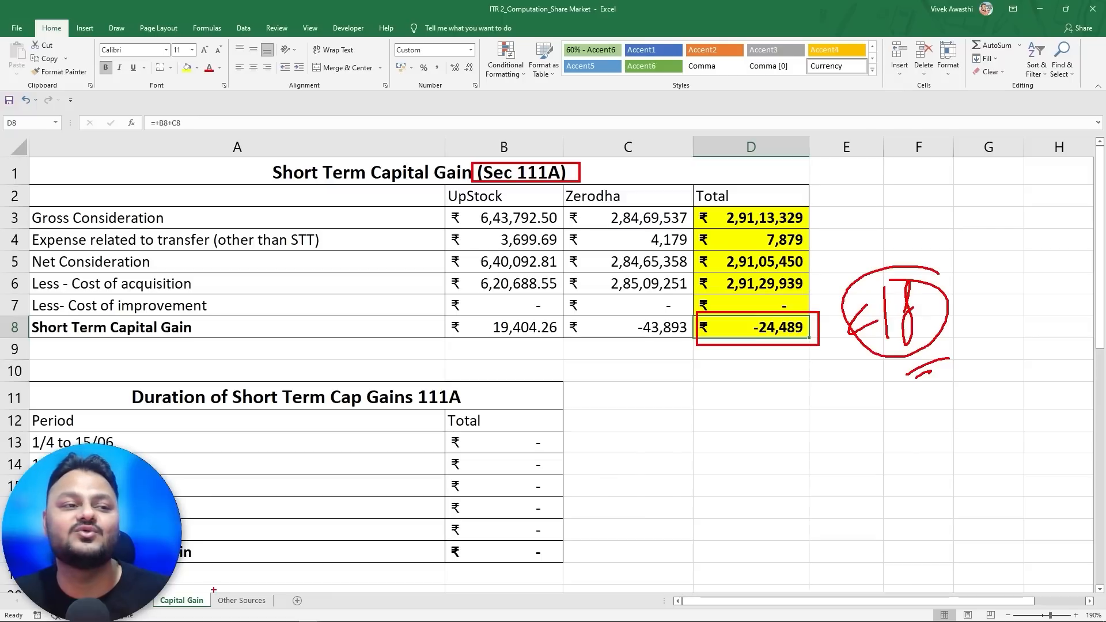
{"action": "left_click_drag", "start_coordinate": [187, 587], "coordinate": [168, 581]}
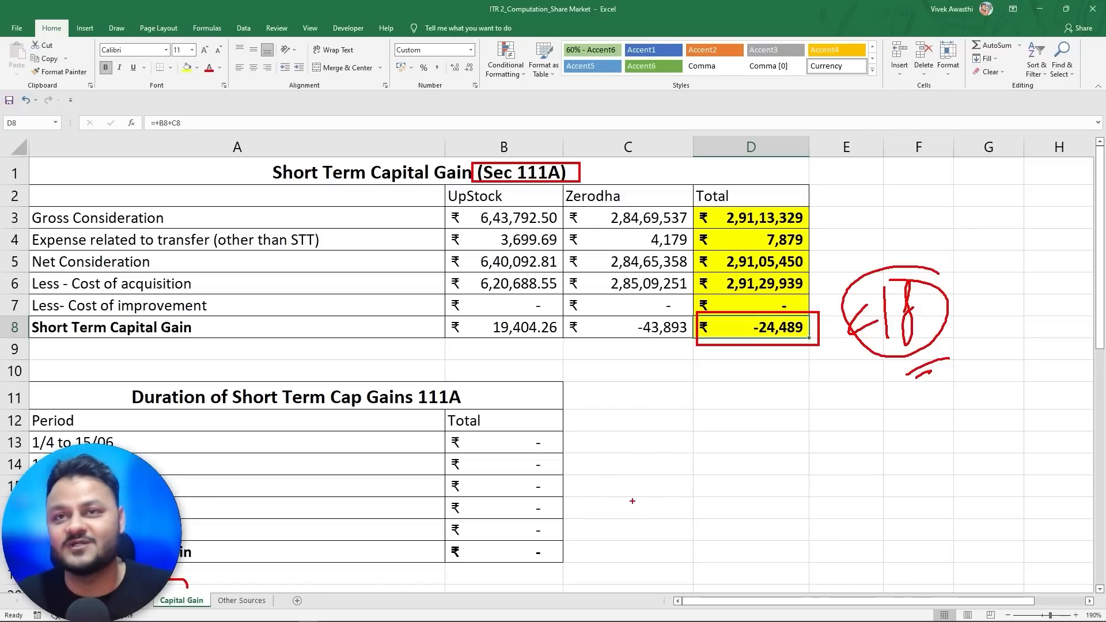
{"action": "left_click_drag", "start_coordinate": [914, 336], "coordinate": [856, 352]}
{"action": "left_click_drag", "start_coordinate": [855, 370], "coordinate": [900, 347]}
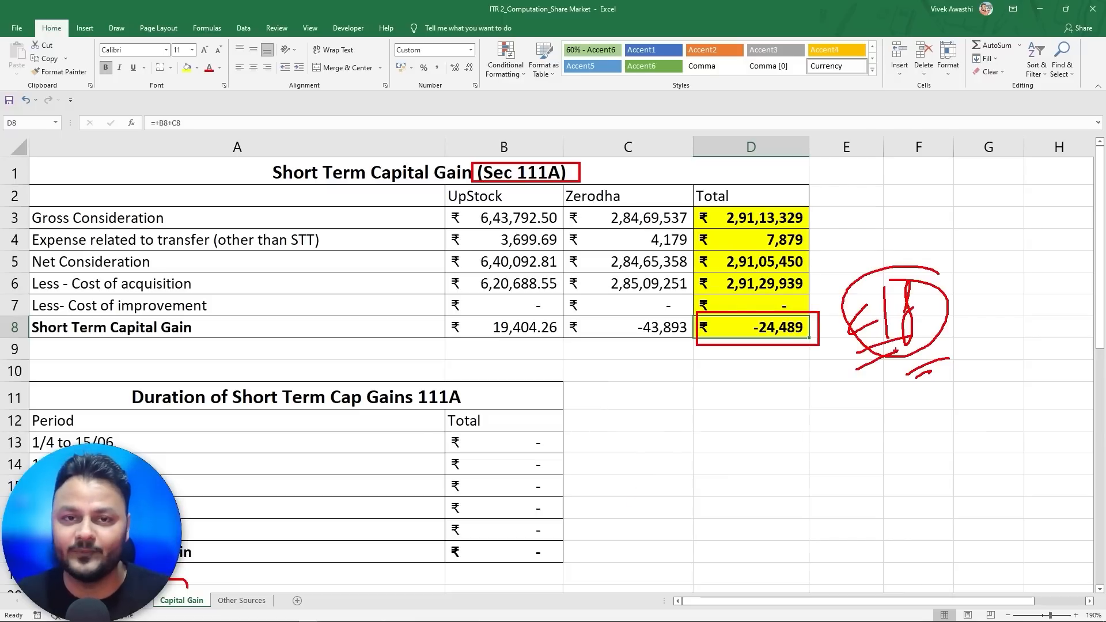
{"action": "key", "text": "Escape"}
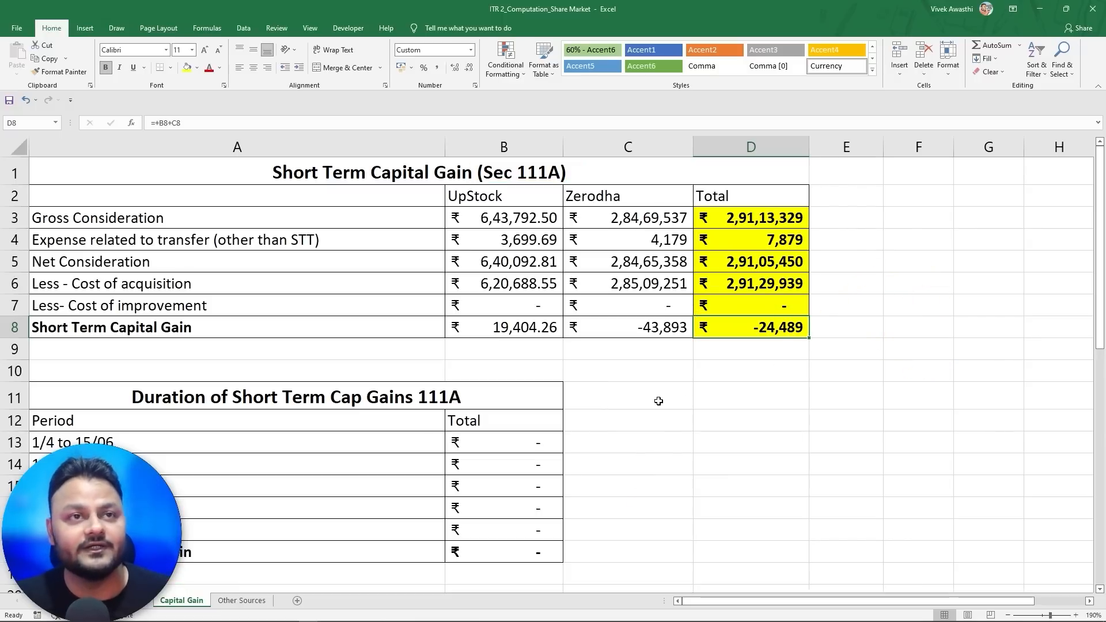
- Review the period rows of the Duration of Short Term Cap Gains 111A table and the Long Term Capital Gain (Sec 112A) tables
{"action": "scroll", "coordinate": [658, 401], "scroll_direction": "down", "scroll_amount": 1}
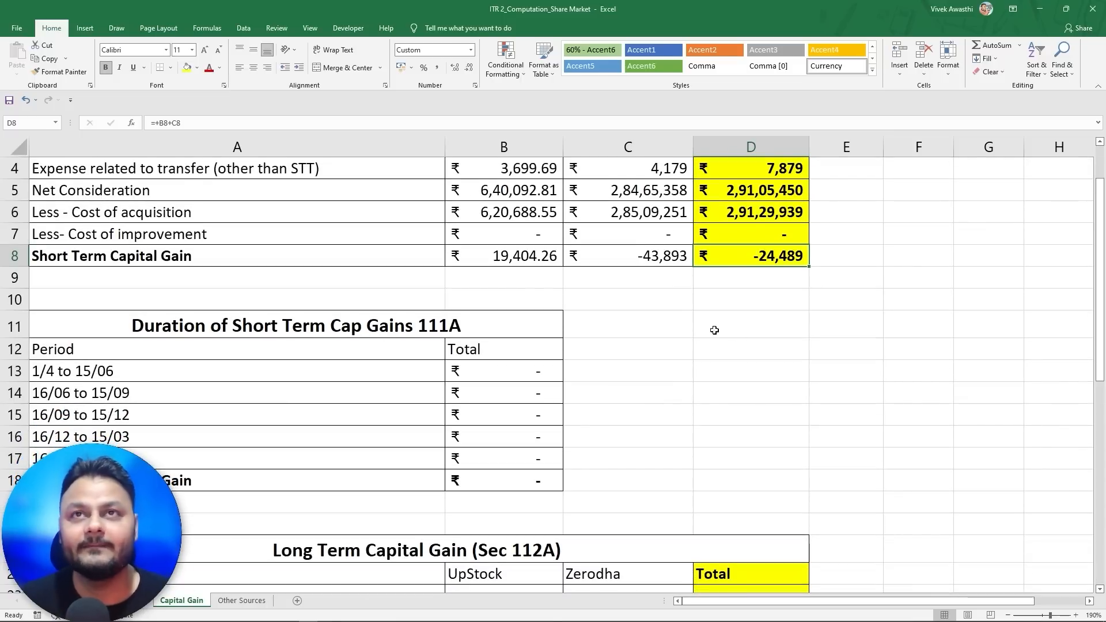
{"action": "scroll", "coordinate": [713, 328], "scroll_direction": "up", "scroll_amount": 1}
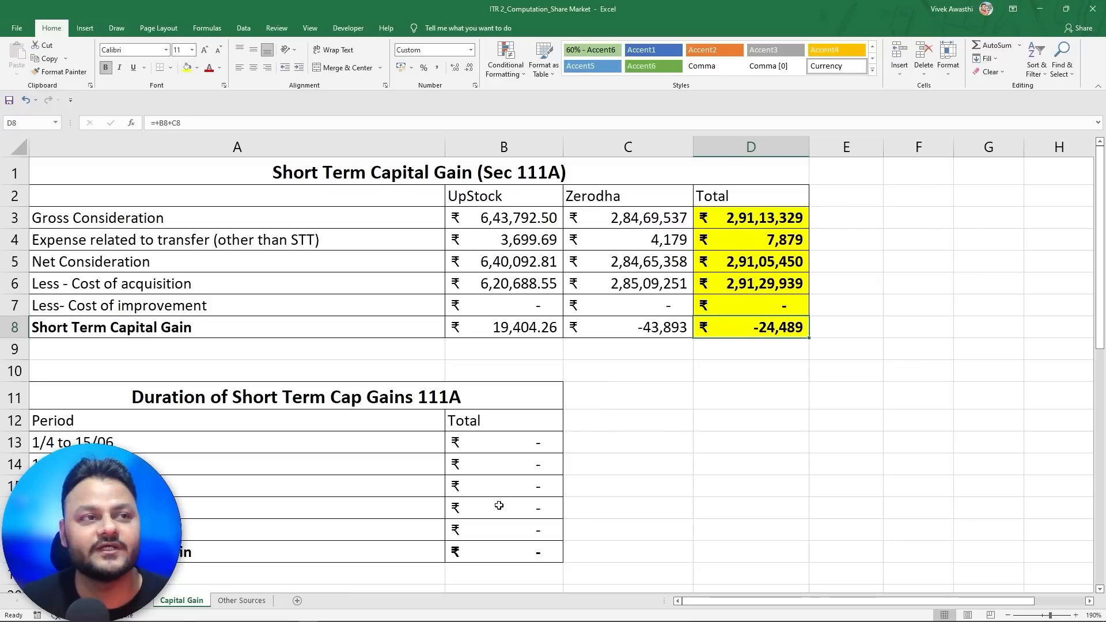
{"action": "left_click", "coordinate": [504, 441]}
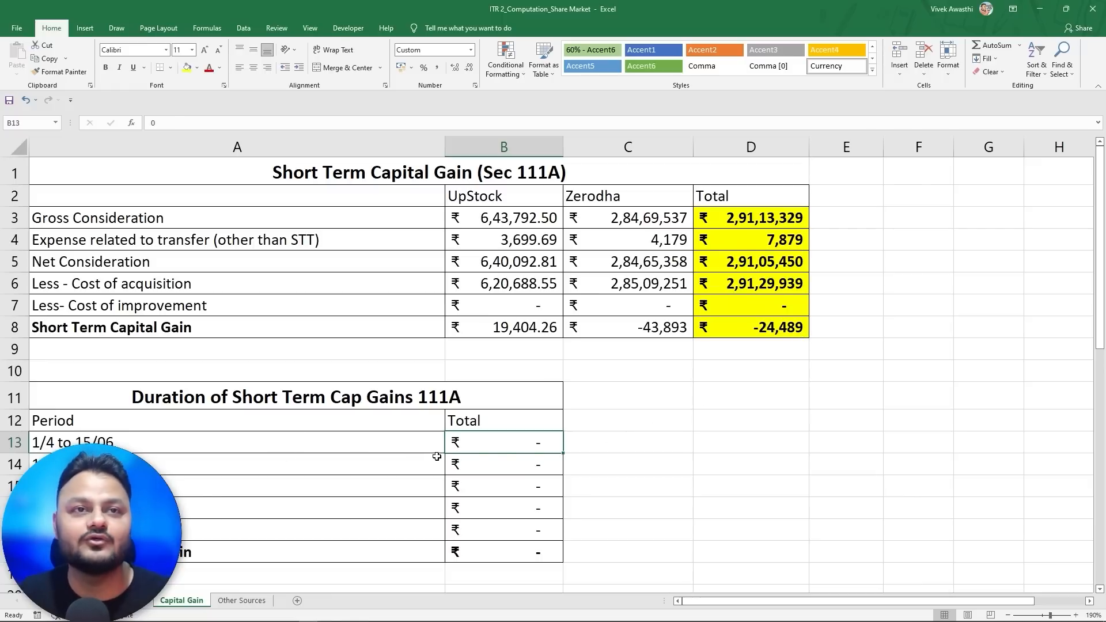
{"action": "left_click", "coordinate": [135, 446]}
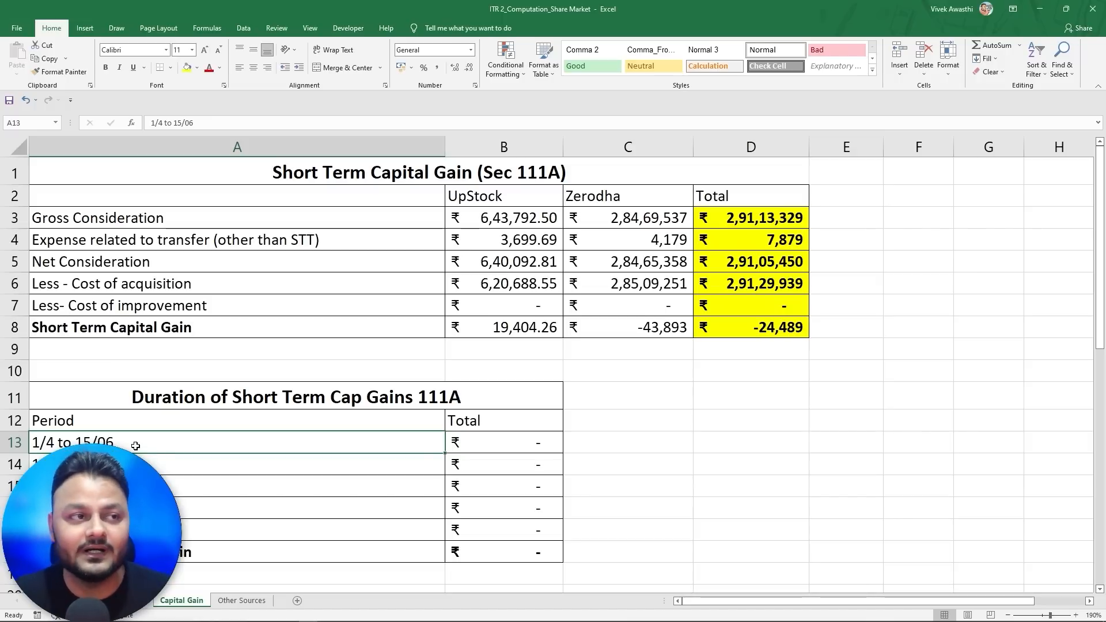
{"action": "left_click", "coordinate": [486, 531]}
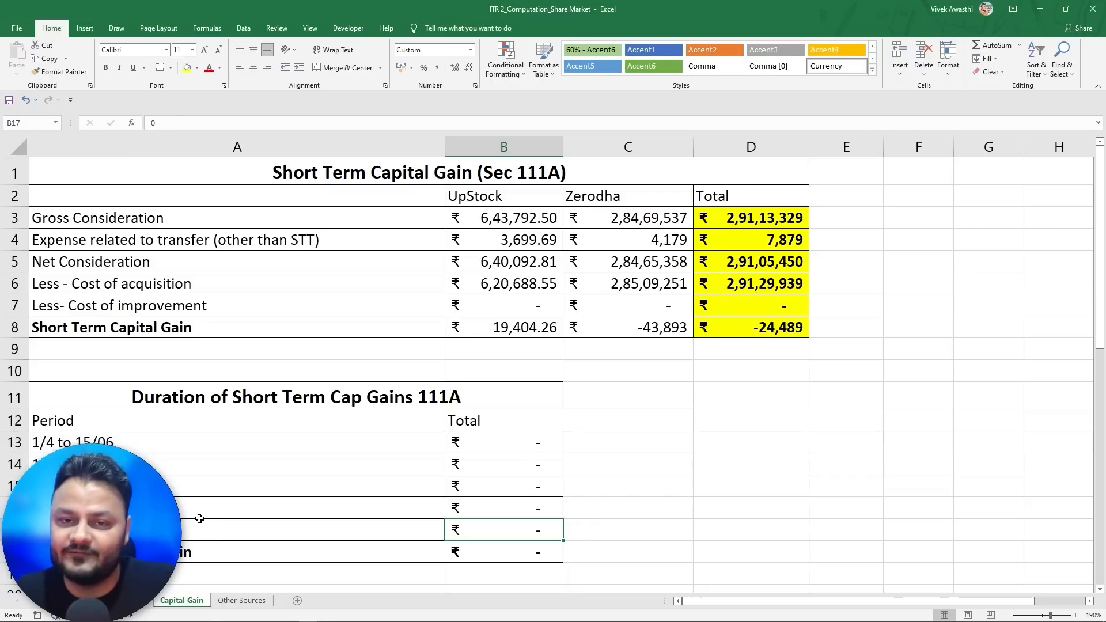
{"action": "left_click", "coordinate": [111, 442]}
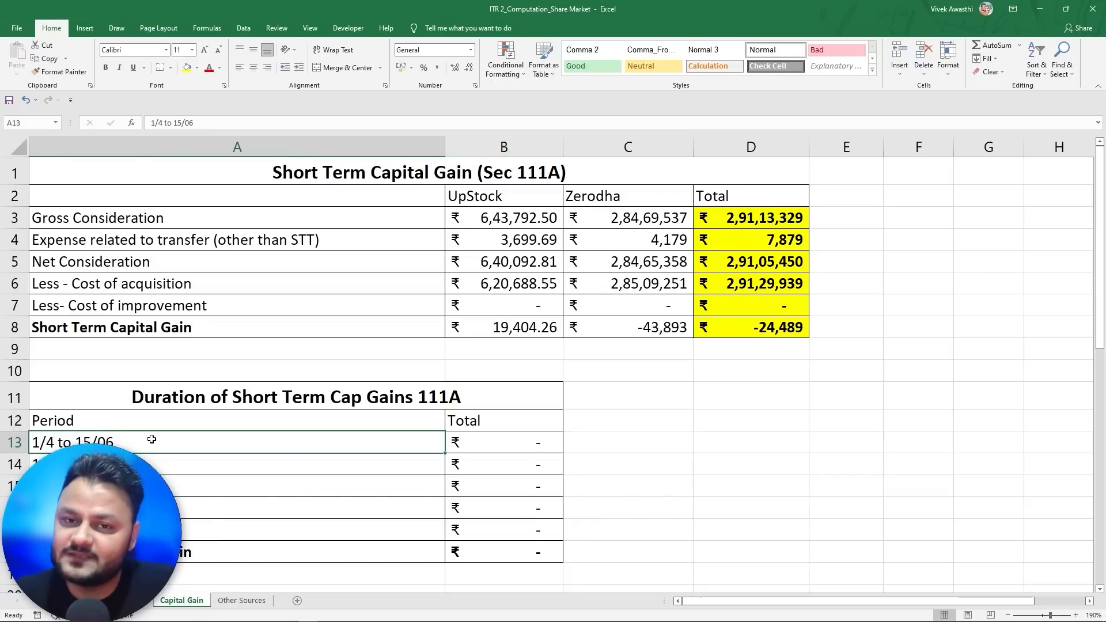
{"action": "left_click", "coordinate": [524, 444]}
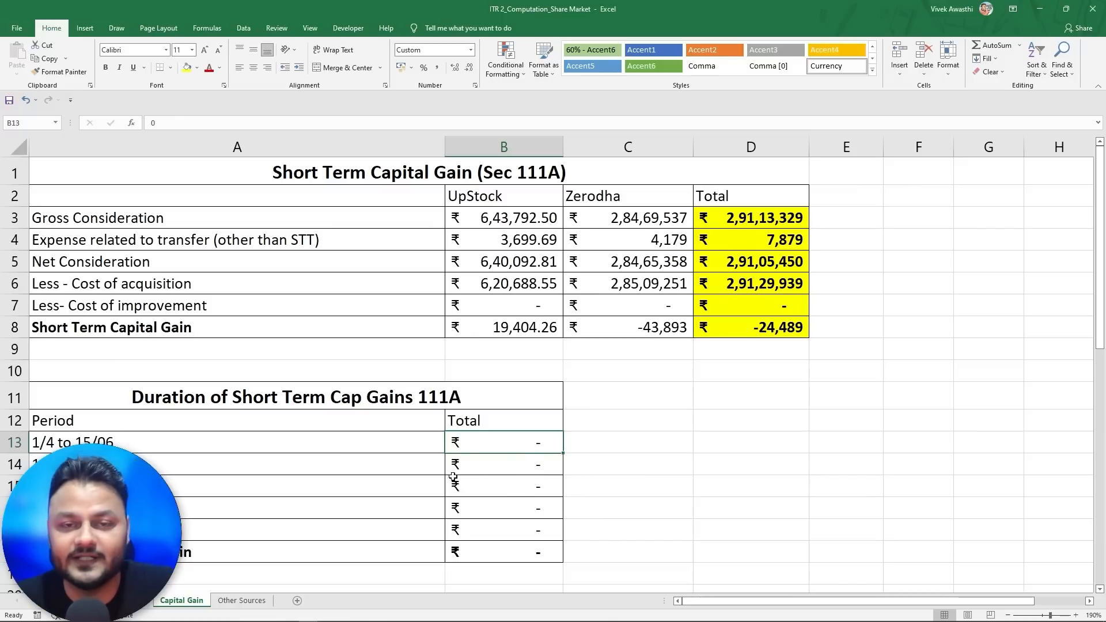
{"action": "scroll", "coordinate": [444, 477], "scroll_direction": "down", "scroll_amount": 5}
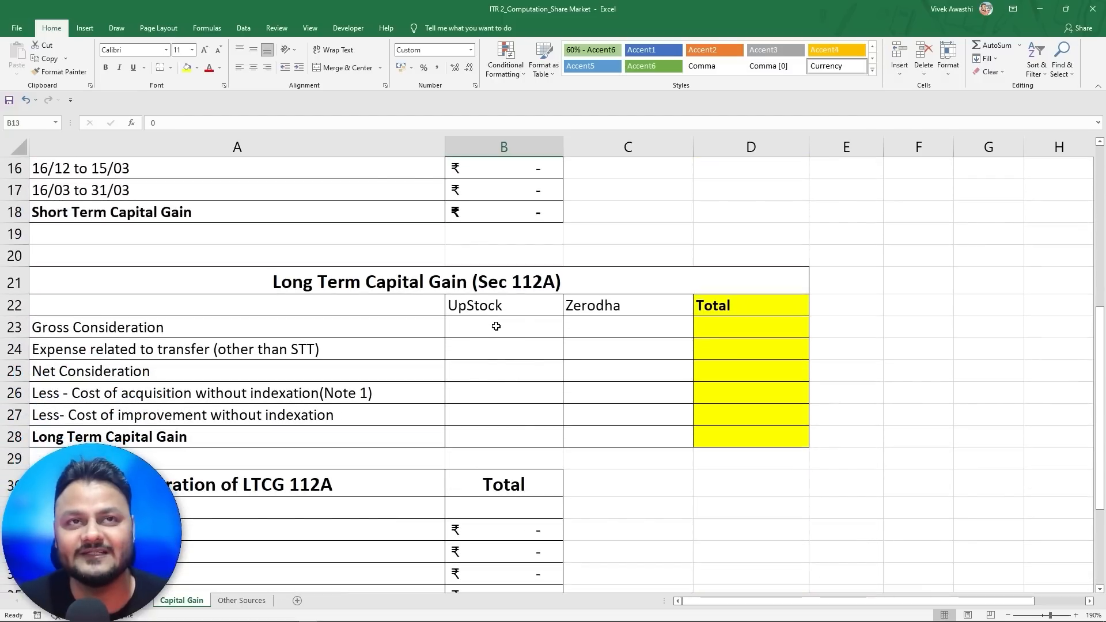
{"action": "scroll", "coordinate": [571, 372], "scroll_direction": "up", "scroll_amount": 5}
{"action": "scroll", "coordinate": [571, 372], "scroll_direction": "down", "scroll_amount": 4}
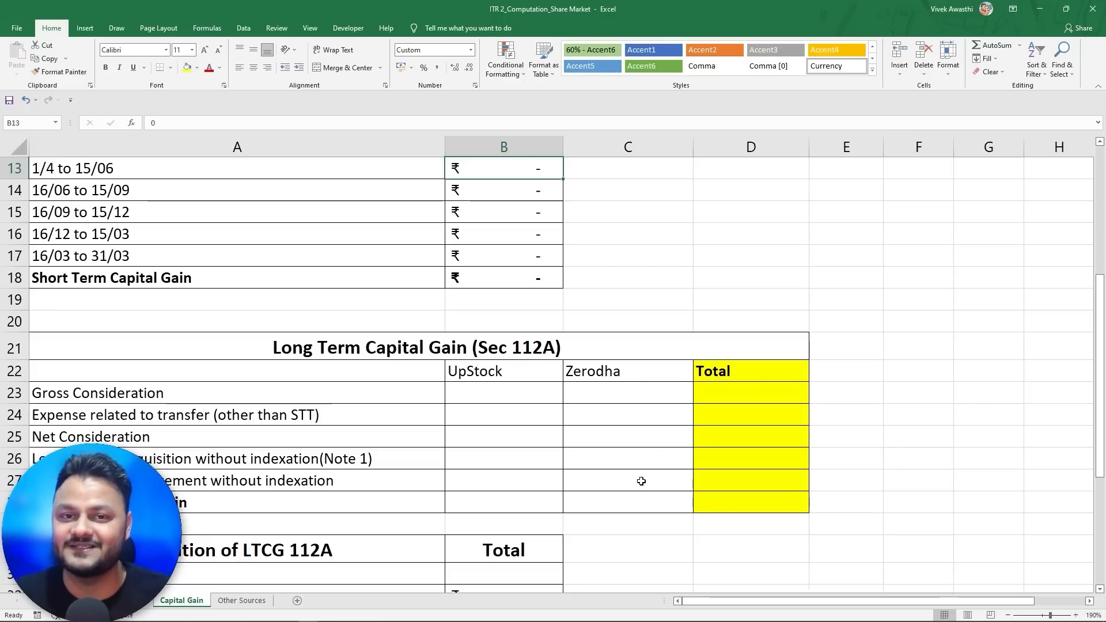
{"action": "scroll", "coordinate": [641, 481], "scroll_direction": "down", "scroll_amount": 3}
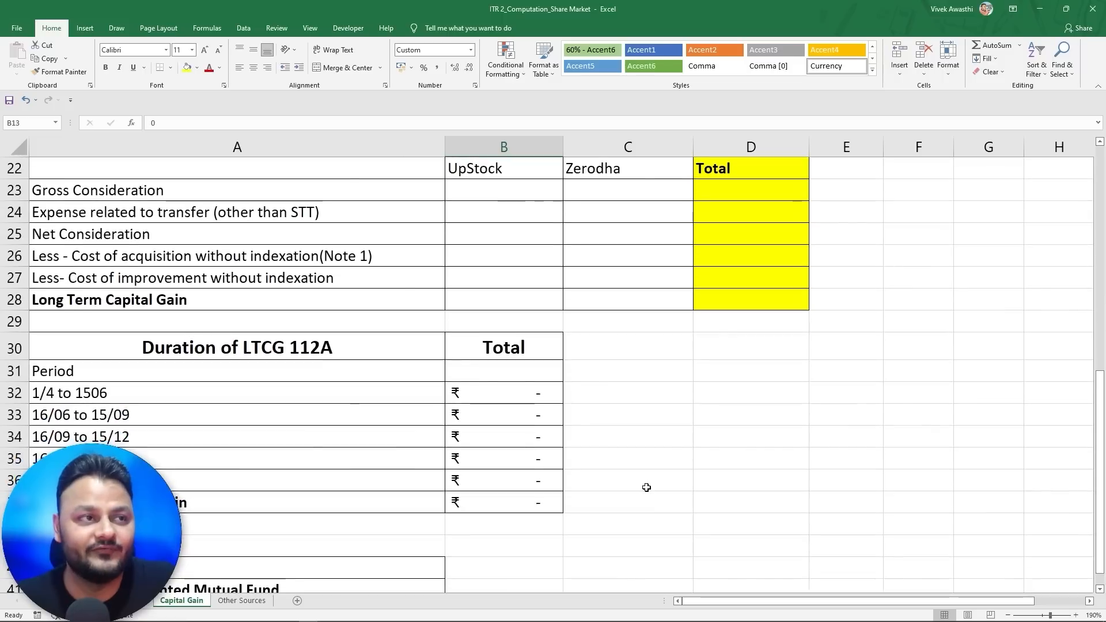
{"action": "scroll", "coordinate": [636, 436], "scroll_direction": "up", "scroll_amount": 7}
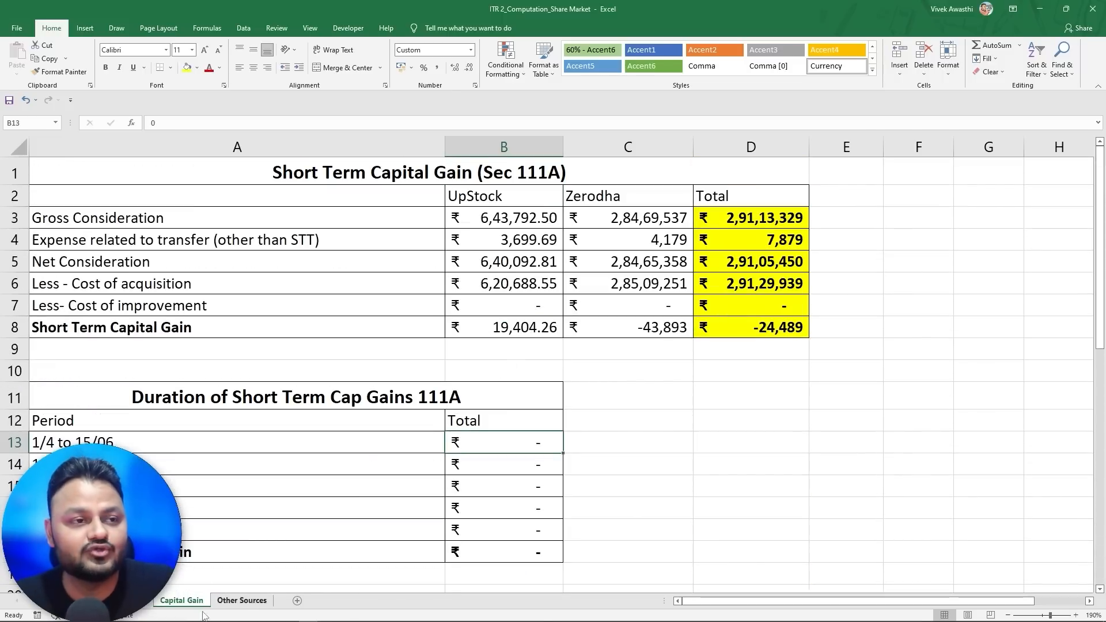
- Check the Other Sources sheet, and log in to the Income Tax e-Filing portal in Chrome
{"action": "left_click", "coordinate": [241, 600]}
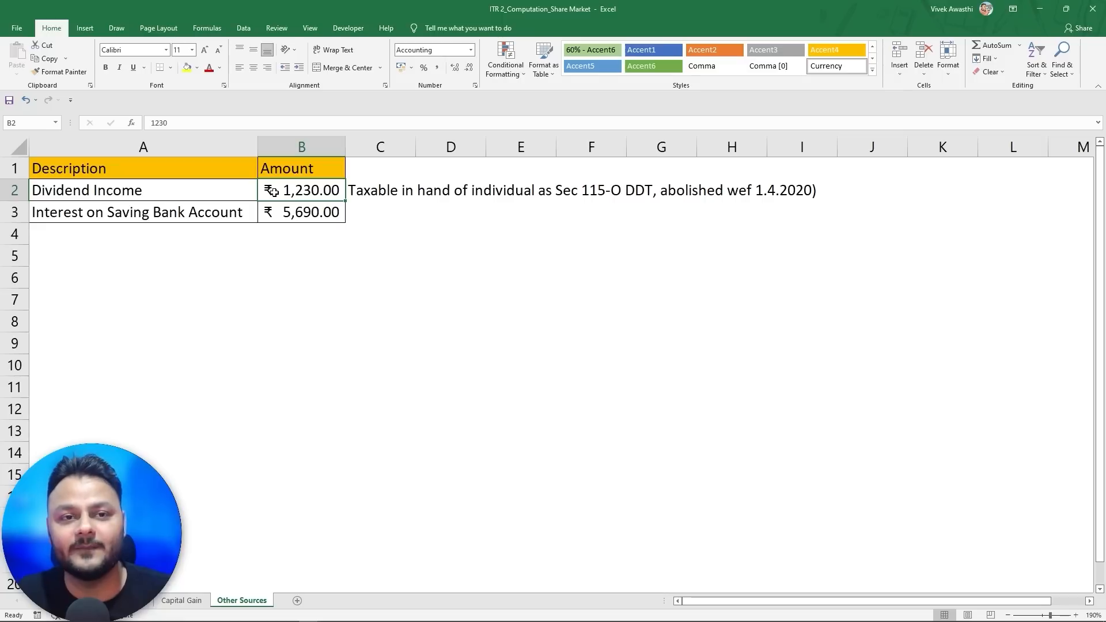
{"action": "left_click", "coordinate": [118, 616]}
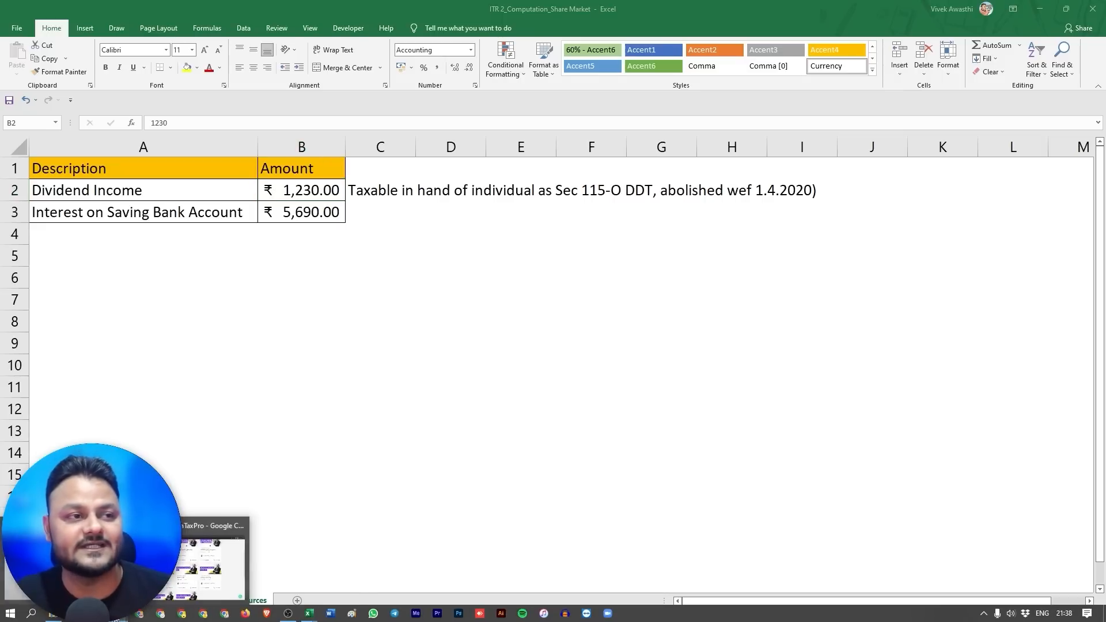
{"action": "left_click", "coordinate": [65, 569]}
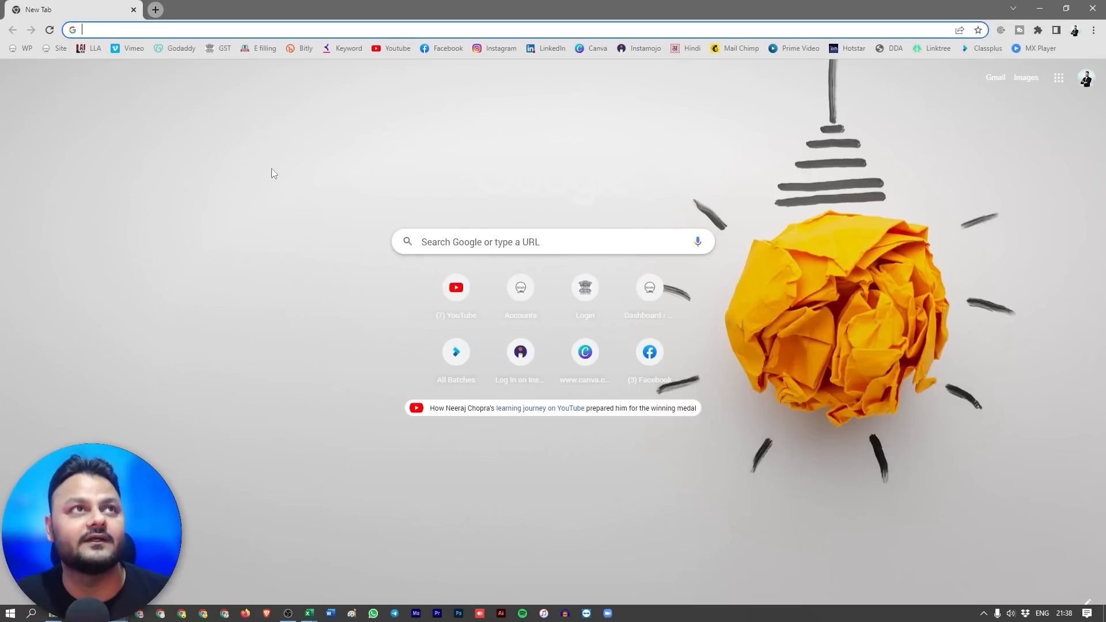
{"action": "left_click", "coordinate": [258, 49]}
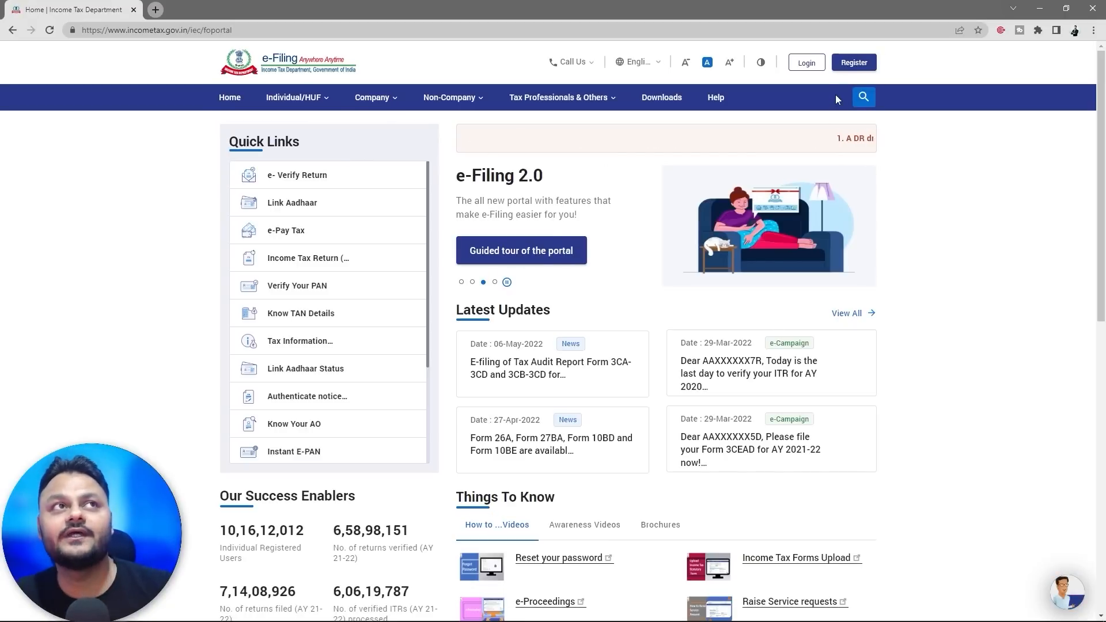
{"action": "left_click", "coordinate": [806, 62]}
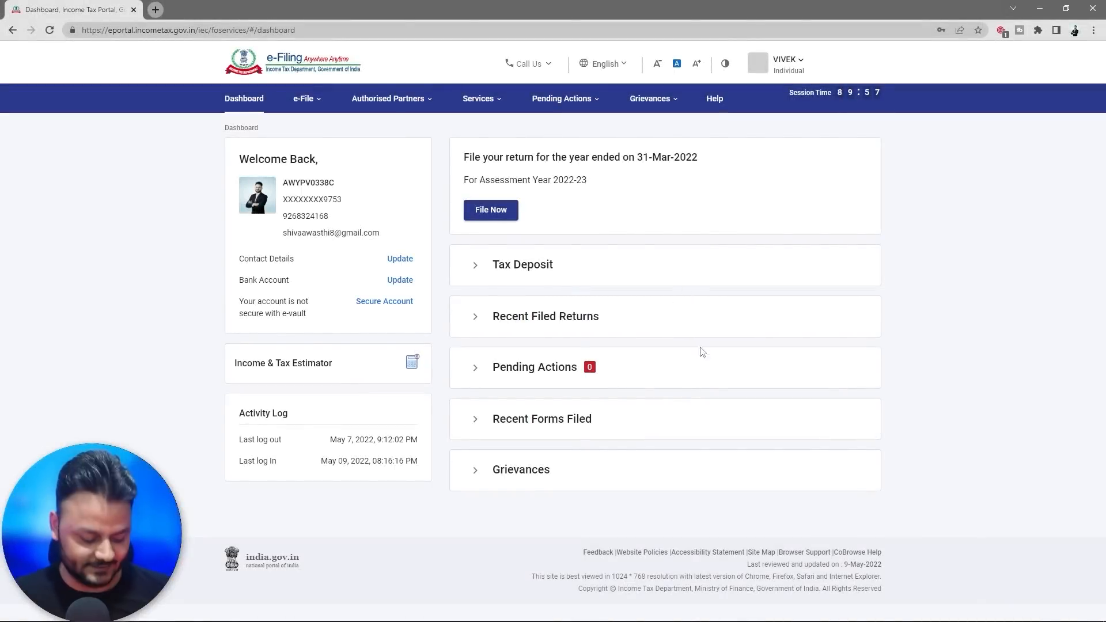
- Open the Annual Information Statement (AIS) service and proceed to the AIS page of the Compliance Portal
{"action": "key", "text": "ctrl+plus"}
{"action": "key", "text": "ctrl+plus"}
{"action": "left_click", "coordinate": [239, 114]}
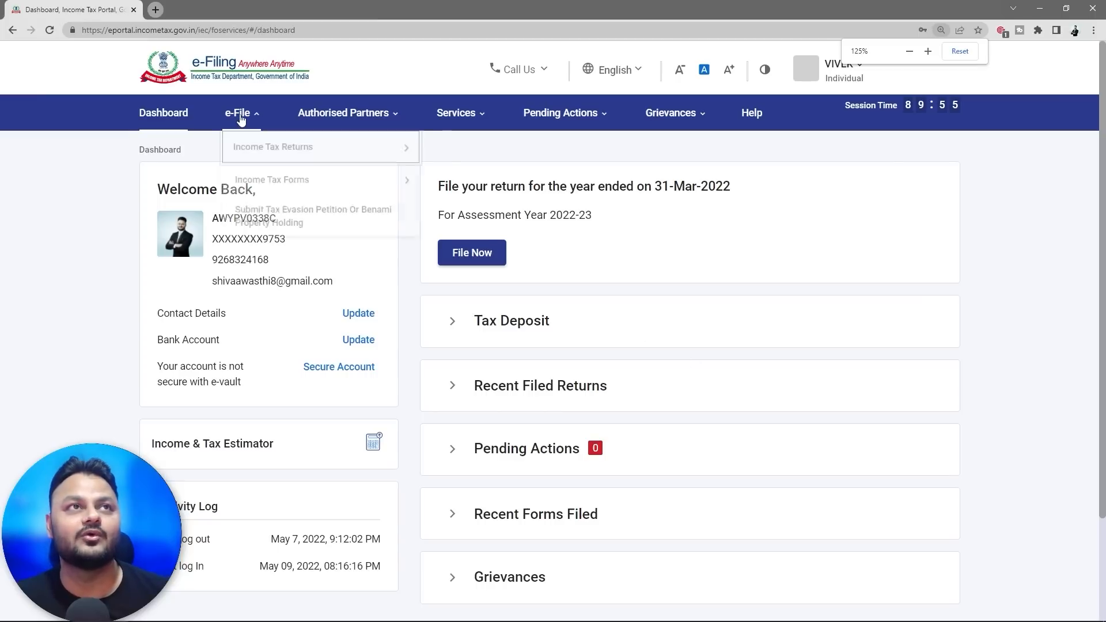
{"action": "mouse_move", "coordinate": [458, 114]}
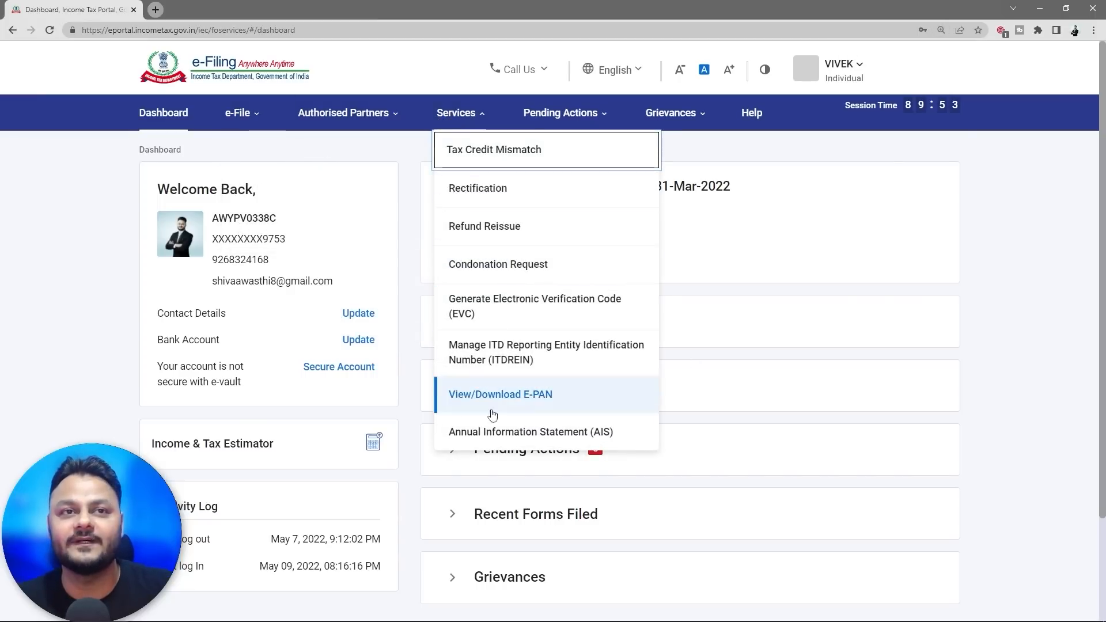
{"action": "left_click", "coordinate": [506, 433]}
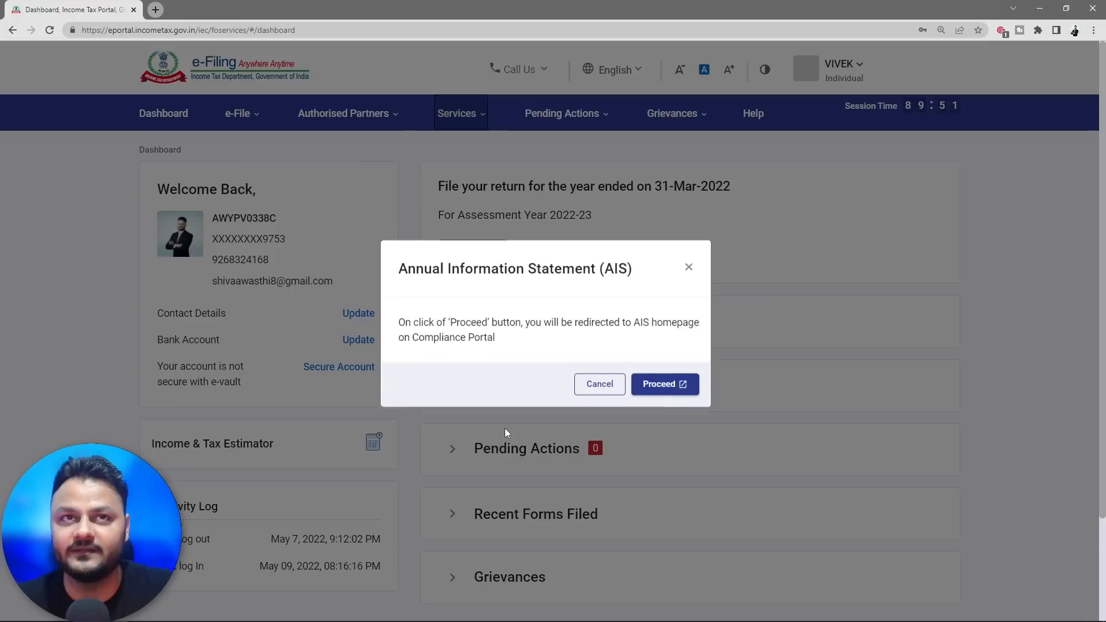
{"action": "left_click", "coordinate": [659, 389]}
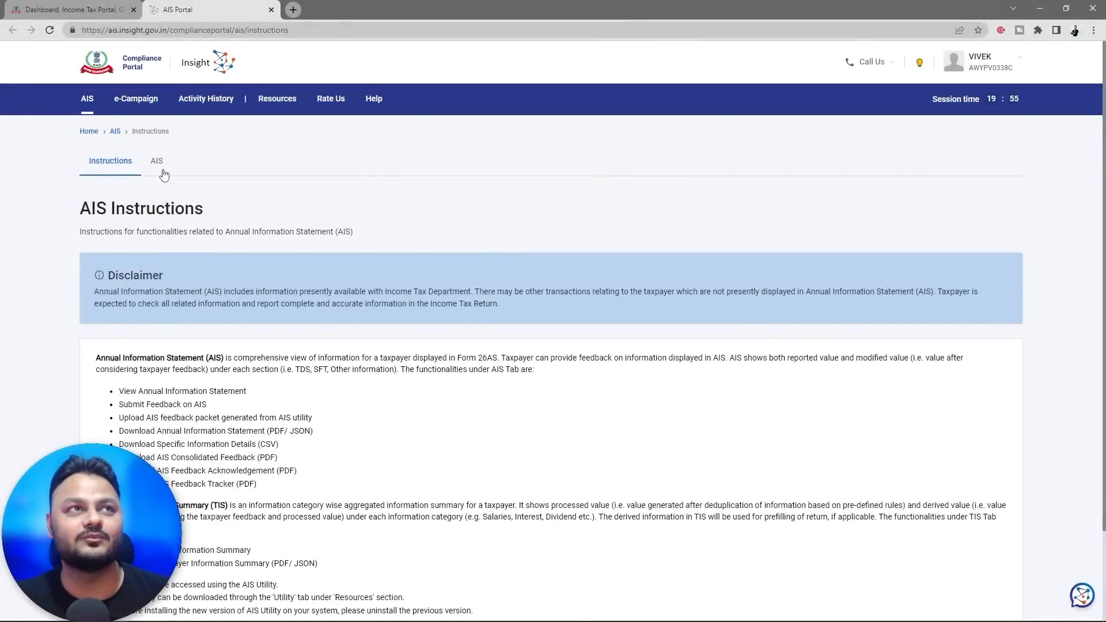
{"action": "left_click", "coordinate": [162, 171]}
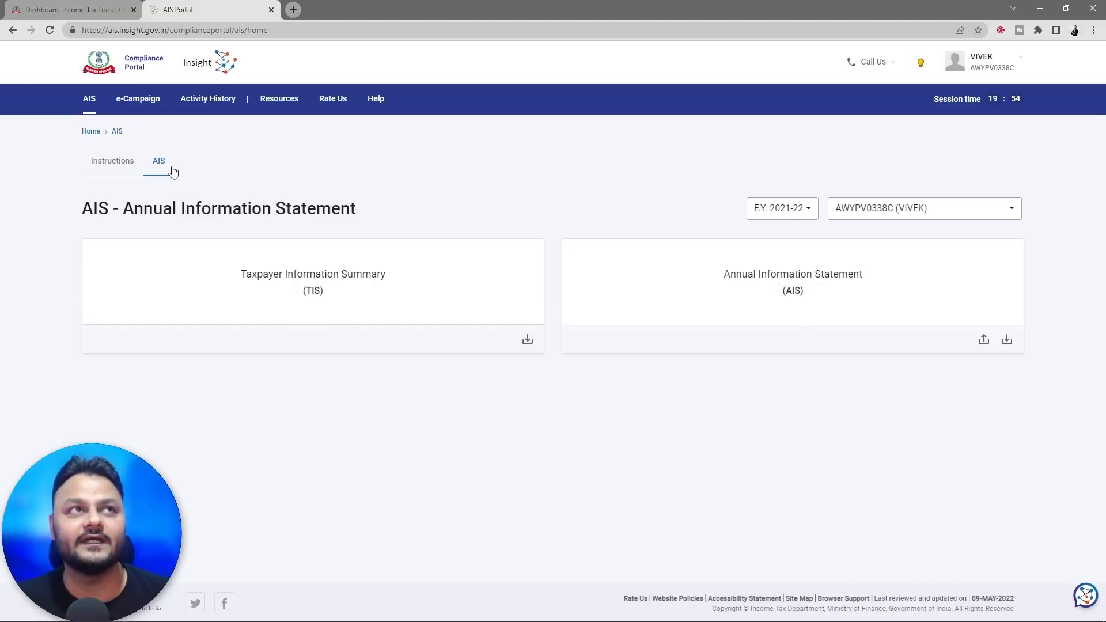
- Open the Annual Information Statement for F.Y. 2021-22 and view its Other Information and TDS/TCS Information
{"action": "left_click", "coordinate": [799, 210]}
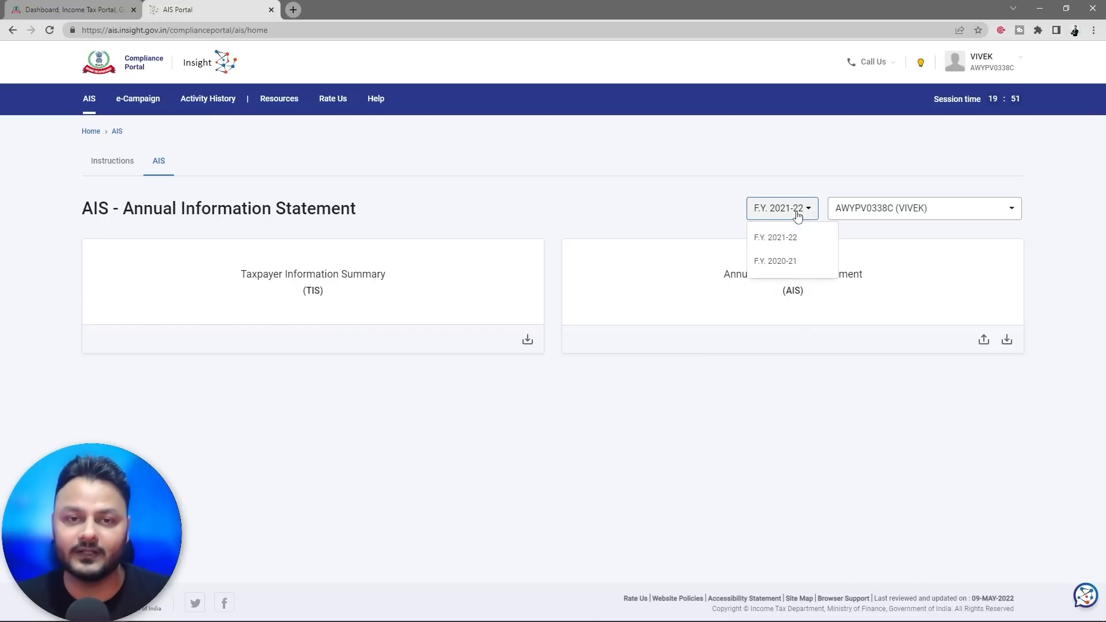
{"action": "left_click", "coordinate": [781, 244]}
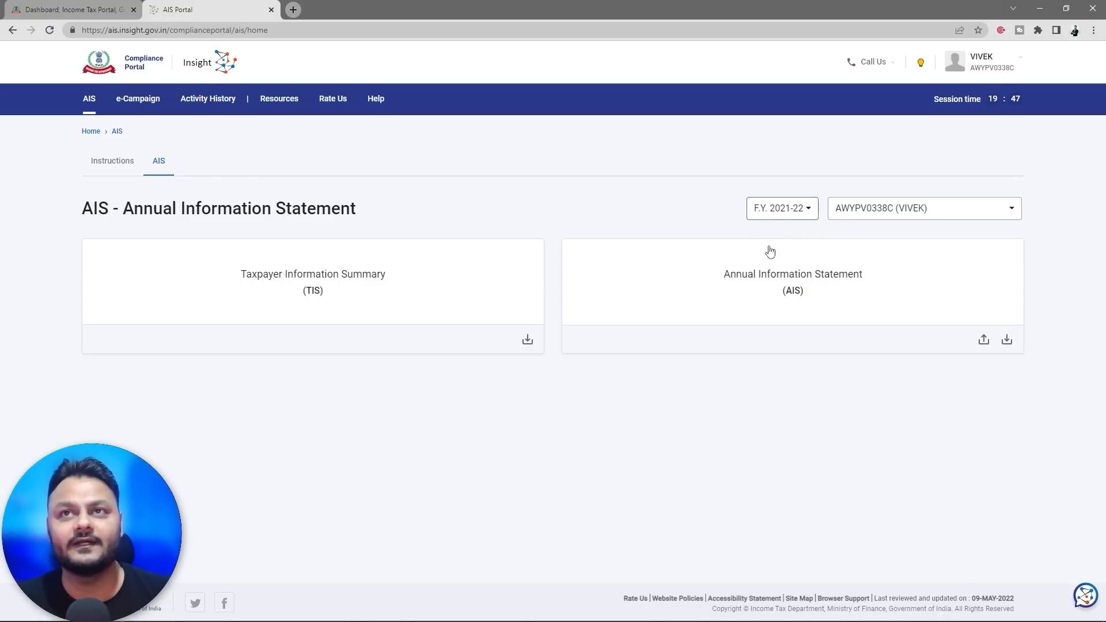
{"action": "left_click", "coordinate": [760, 295]}
{"action": "left_click", "coordinate": [465, 444]}
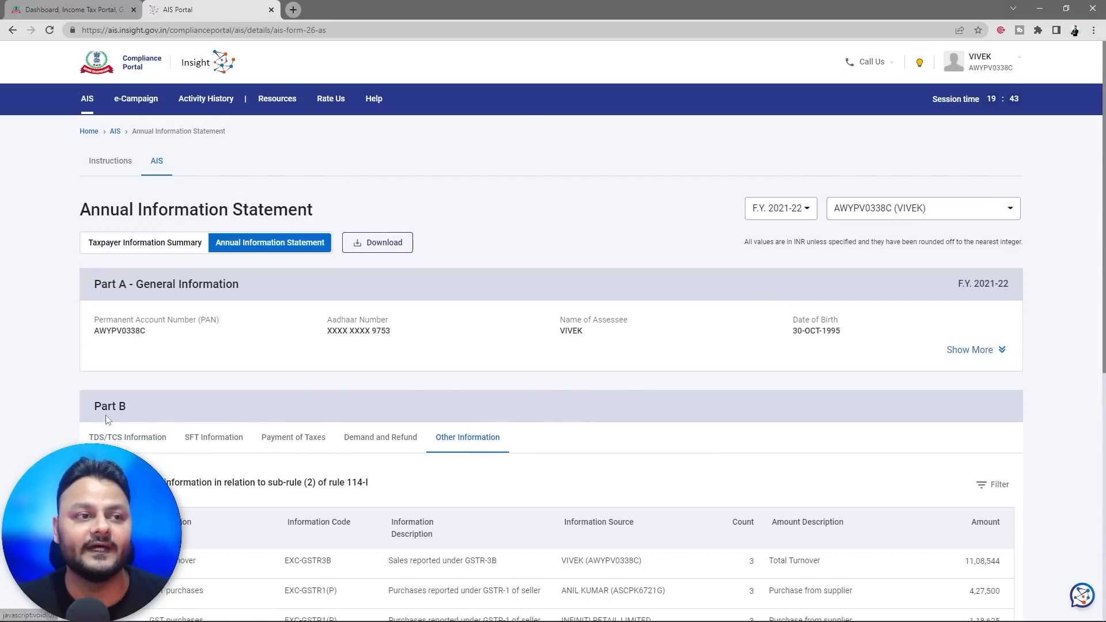
{"action": "left_click", "coordinate": [129, 448]}
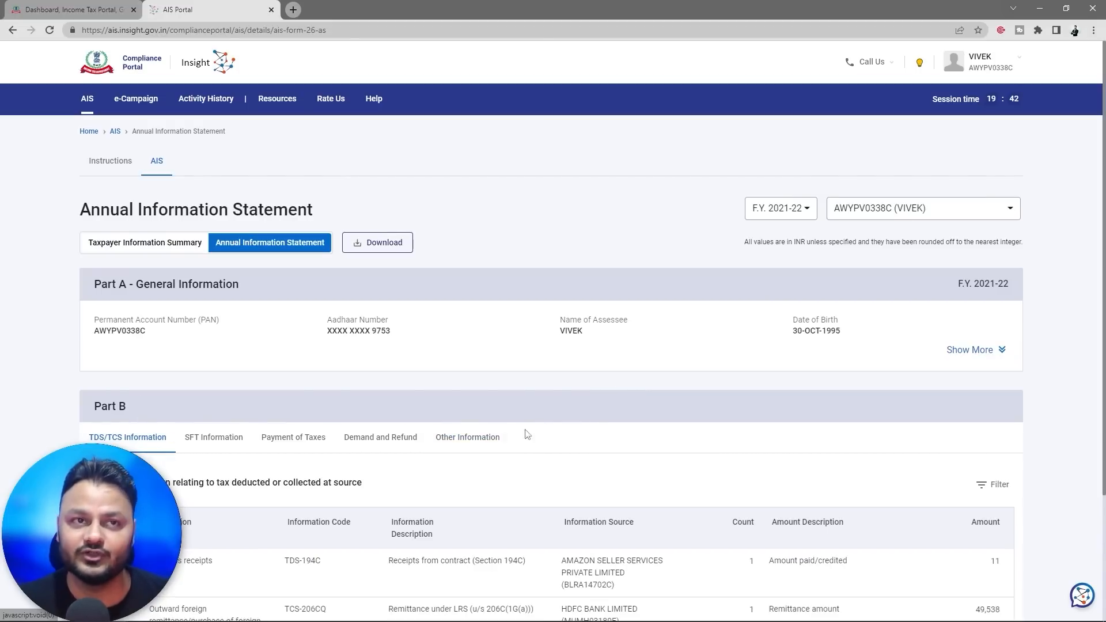
- Switch back to Excel and review the savings interest on Other Sources, the Capital Gain sheet and the salary sheet
{"action": "key", "text": "alt+Tab"}
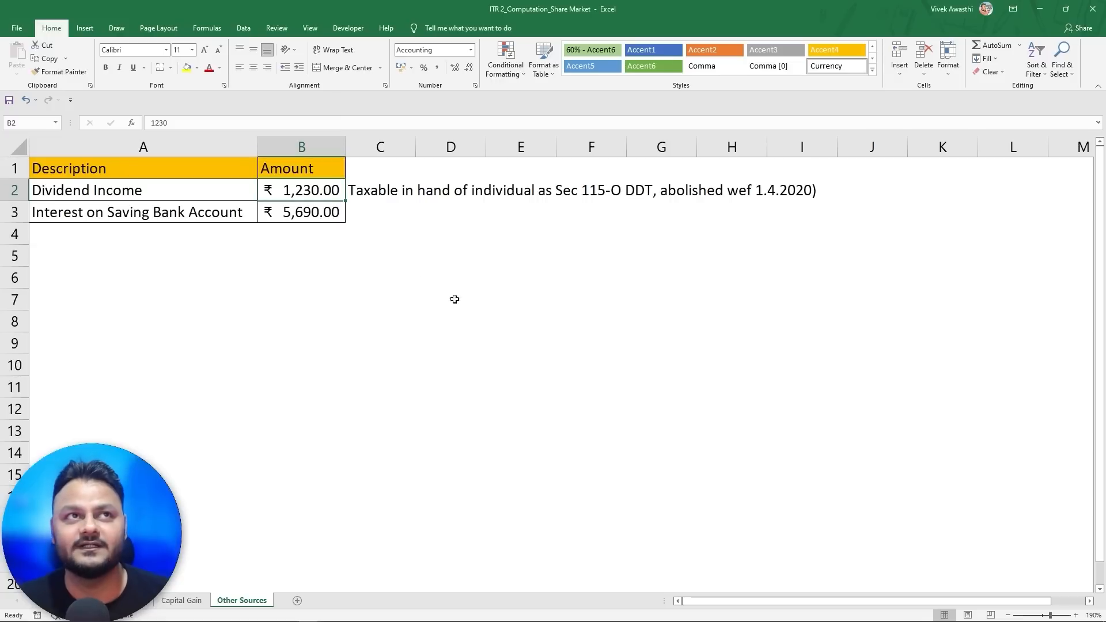
{"action": "left_click", "coordinate": [324, 216]}
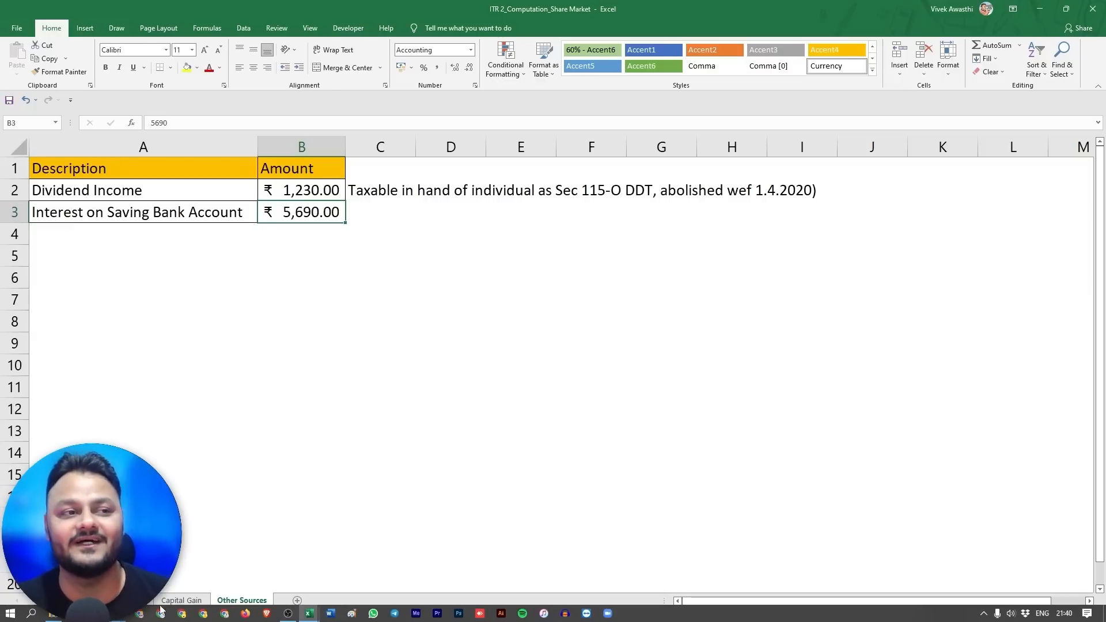
{"action": "left_click", "coordinate": [189, 601]}
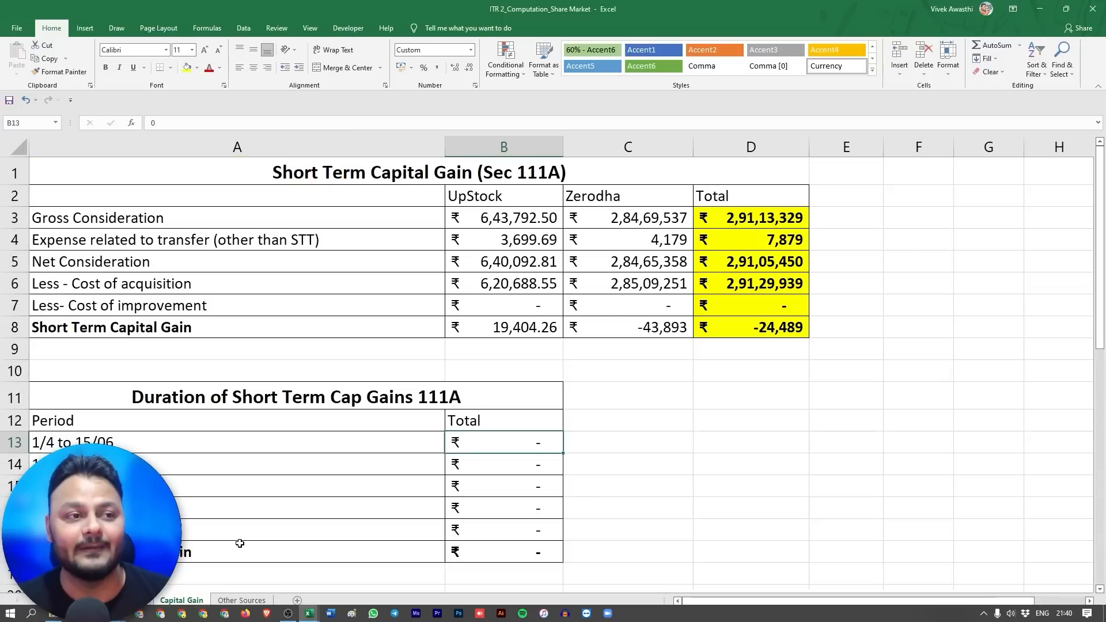
{"action": "left_click", "coordinate": [247, 601]}
{"action": "left_click", "coordinate": [138, 601]}
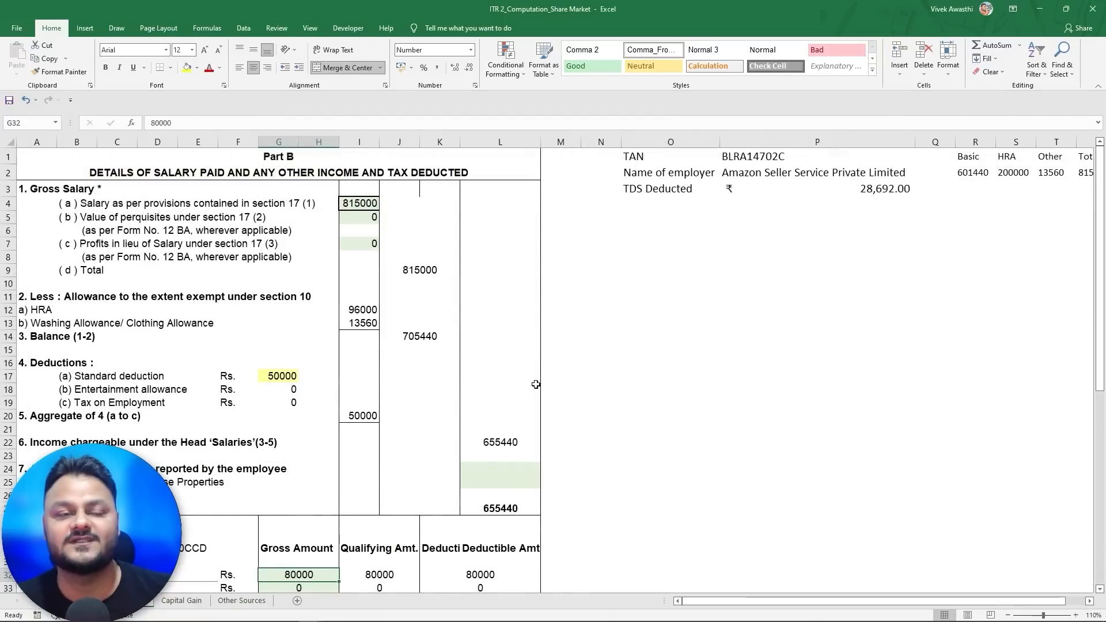
- Review the Chapter VI-A deductions and tax figures on the Salary sheet, and return to the computation sheet
{"action": "scroll", "coordinate": [497, 351], "scroll_direction": "down", "scroll_amount": 9}
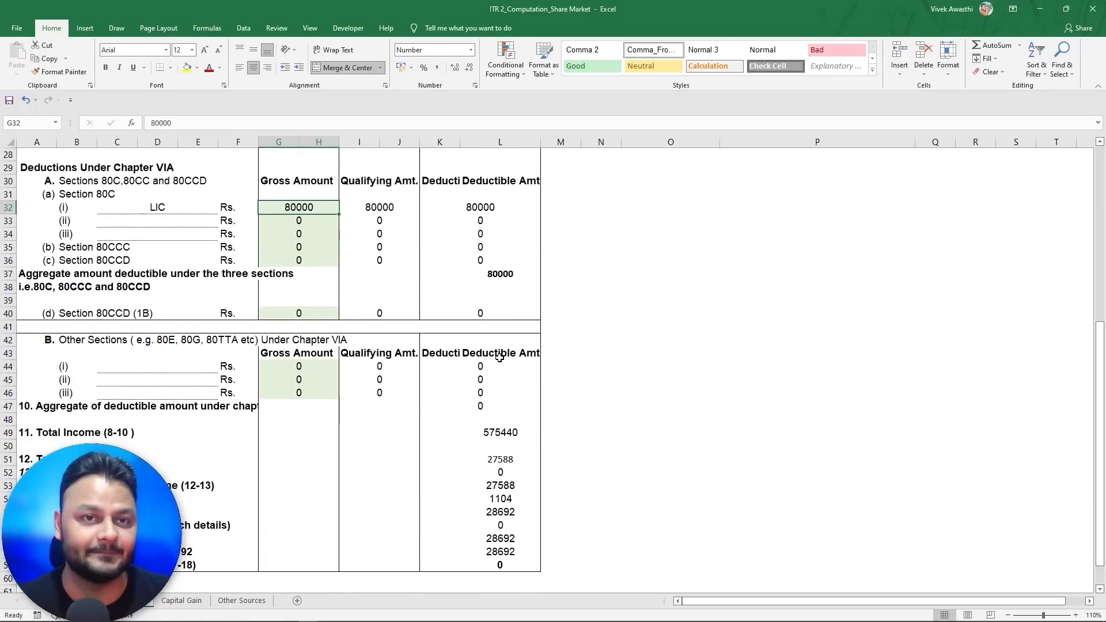
{"action": "scroll", "coordinate": [499, 356], "scroll_direction": "up", "scroll_amount": 4}
{"action": "scroll", "coordinate": [500, 359], "scroll_direction": "up", "scroll_amount": 5}
{"action": "key", "text": "ctrl+Page_Up"}
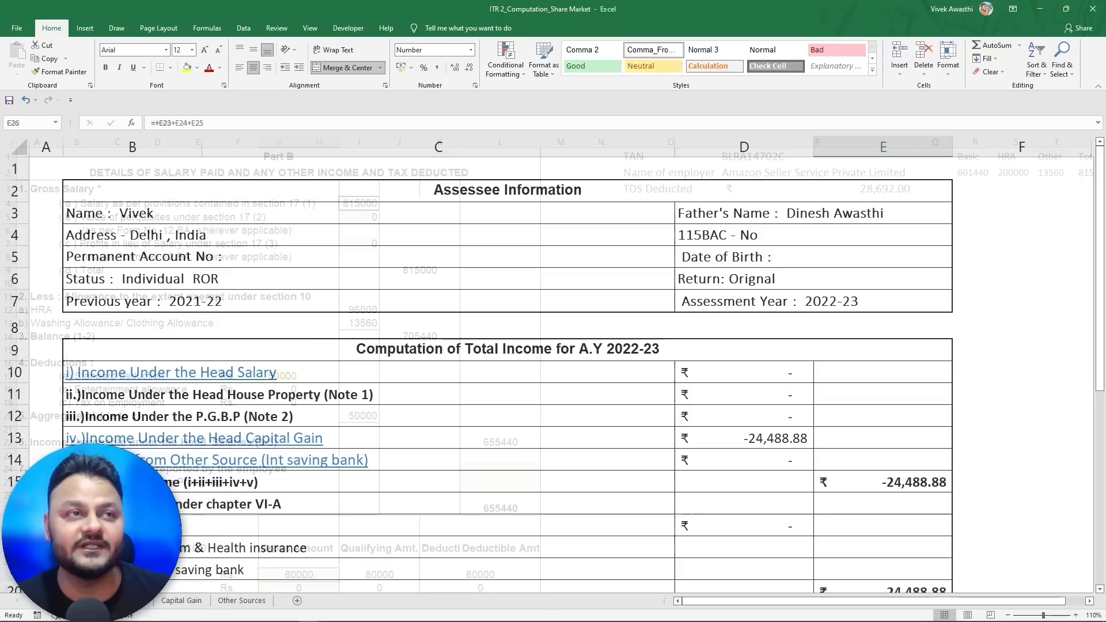
- Link Income Under the Head Salary in D10 to the income chargeable under Salaries in Salary!L22
{"action": "left_click", "coordinate": [723, 371]}
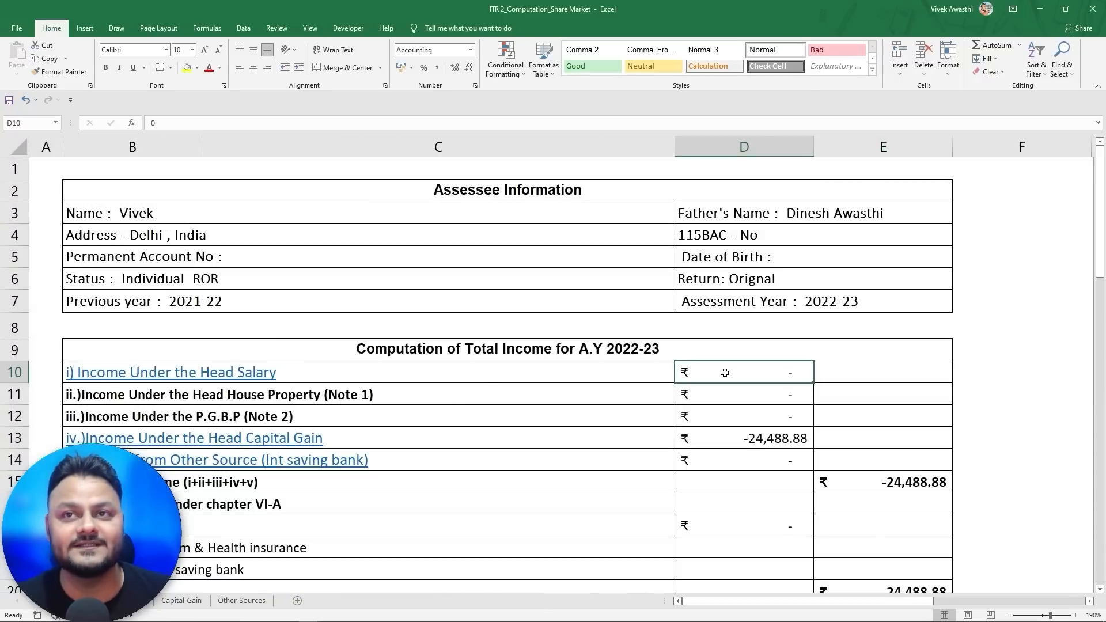
{"action": "left_click", "coordinate": [734, 438]}
{"action": "key", "text": "Up"}
{"action": "key", "text": "Up"}
{"action": "key", "text": "Up"}
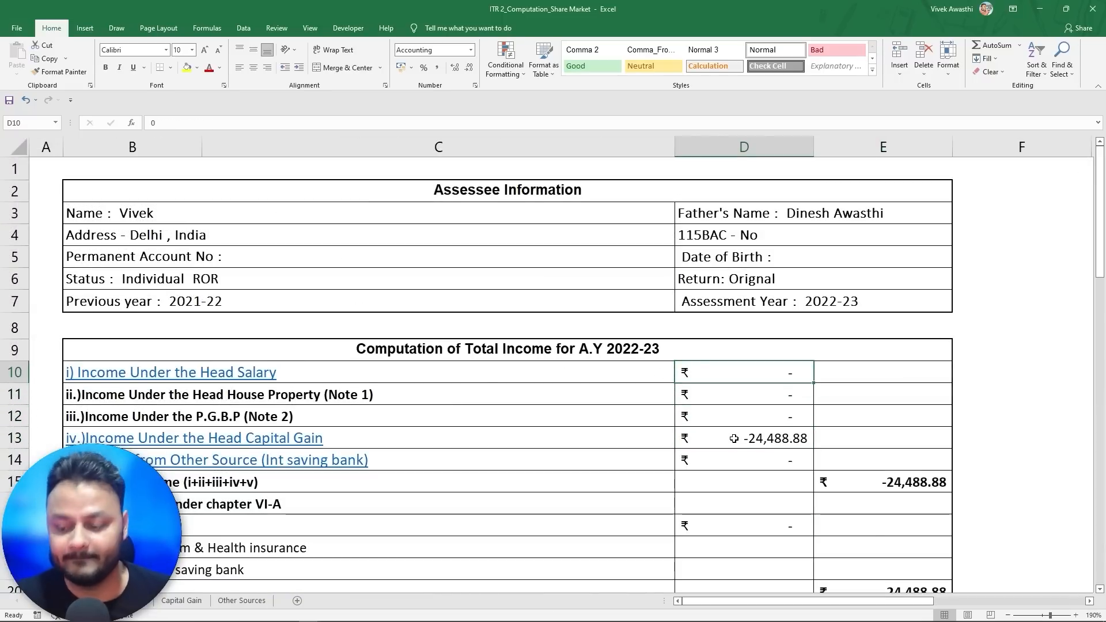
{"action": "type", "text": "+"}
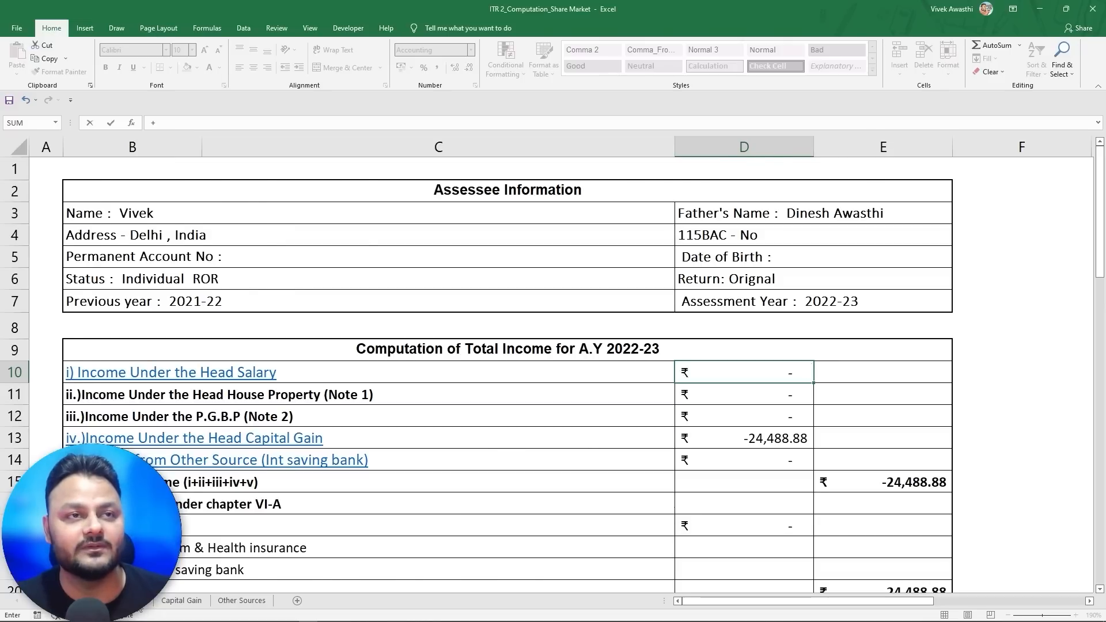
{"action": "left_click", "coordinate": [137, 604]}
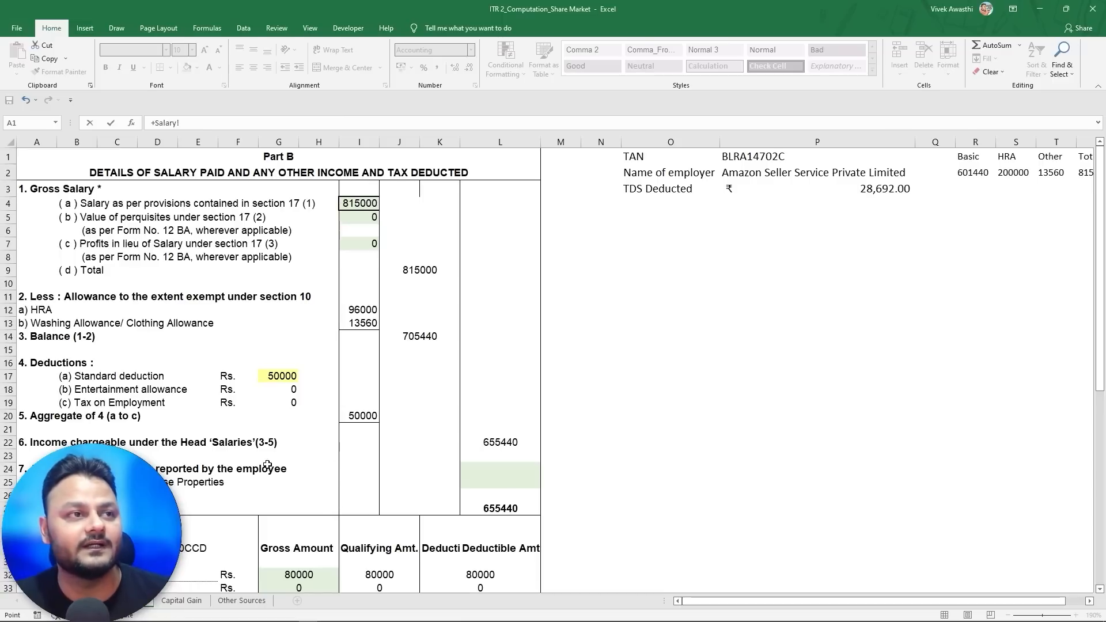
{"action": "left_click", "coordinate": [499, 447]}
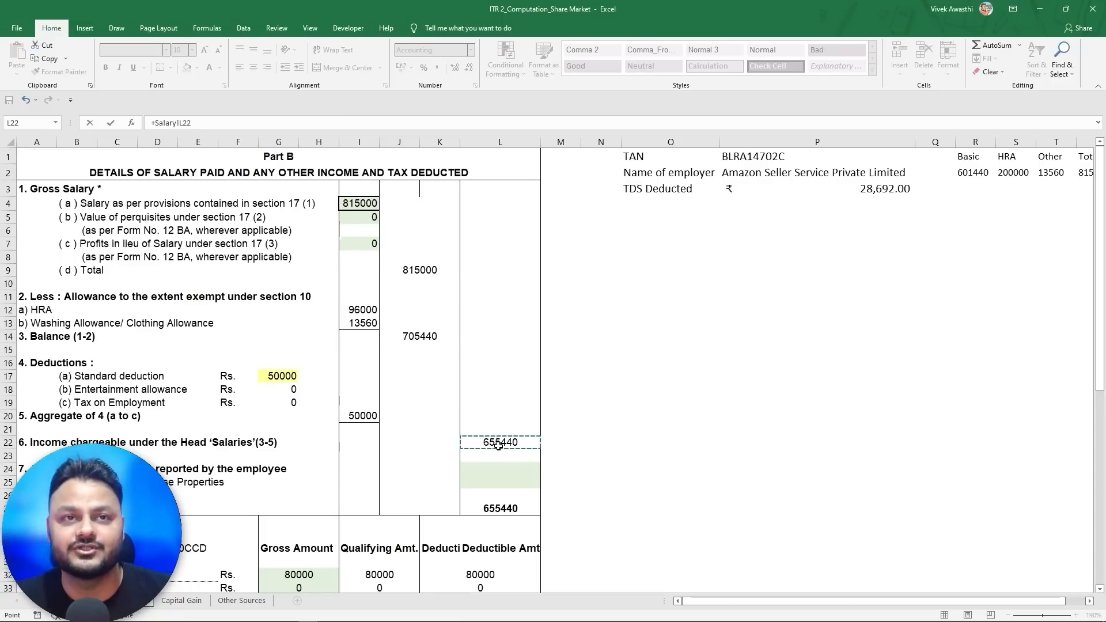
{"action": "key", "text": "Return"}
- Re-enter the capital gain income in D13 as a link to the total short term capital gain in 'Capital Gain'!D8
{"action": "key", "text": "Left"}
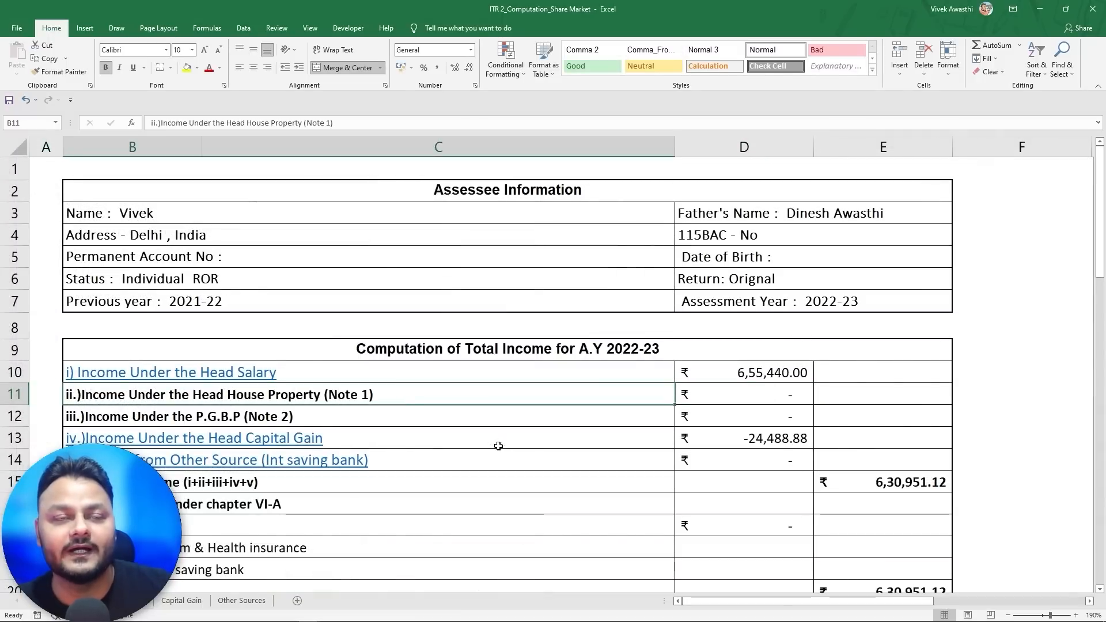
{"action": "key", "text": "Right"}
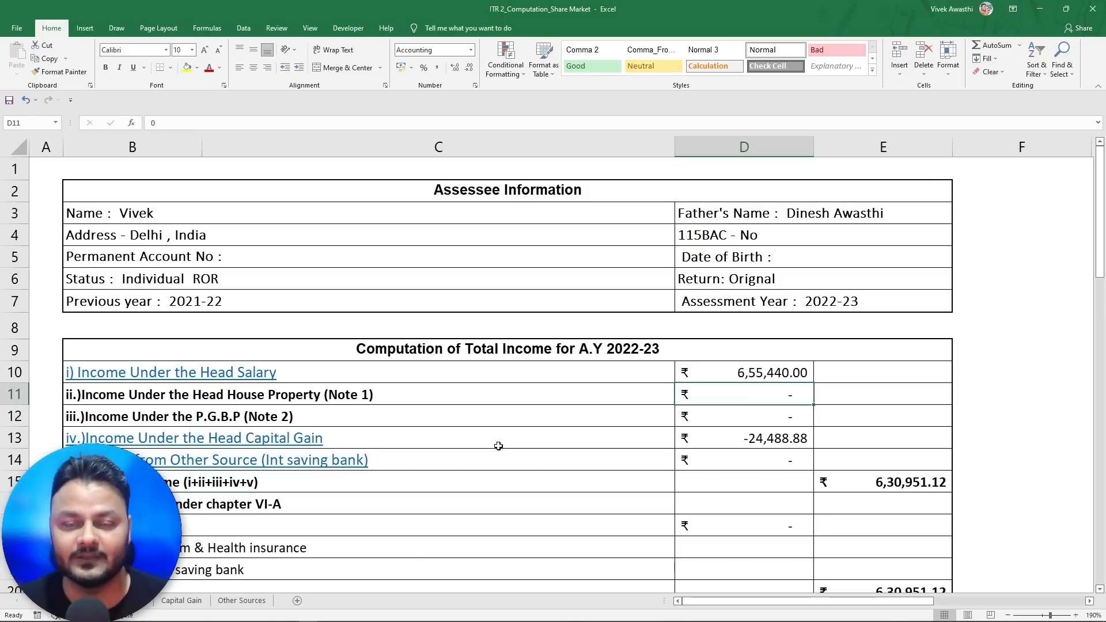
{"action": "key", "text": "Left"}
{"action": "key", "text": "Left"}
{"action": "key", "text": "Down"}
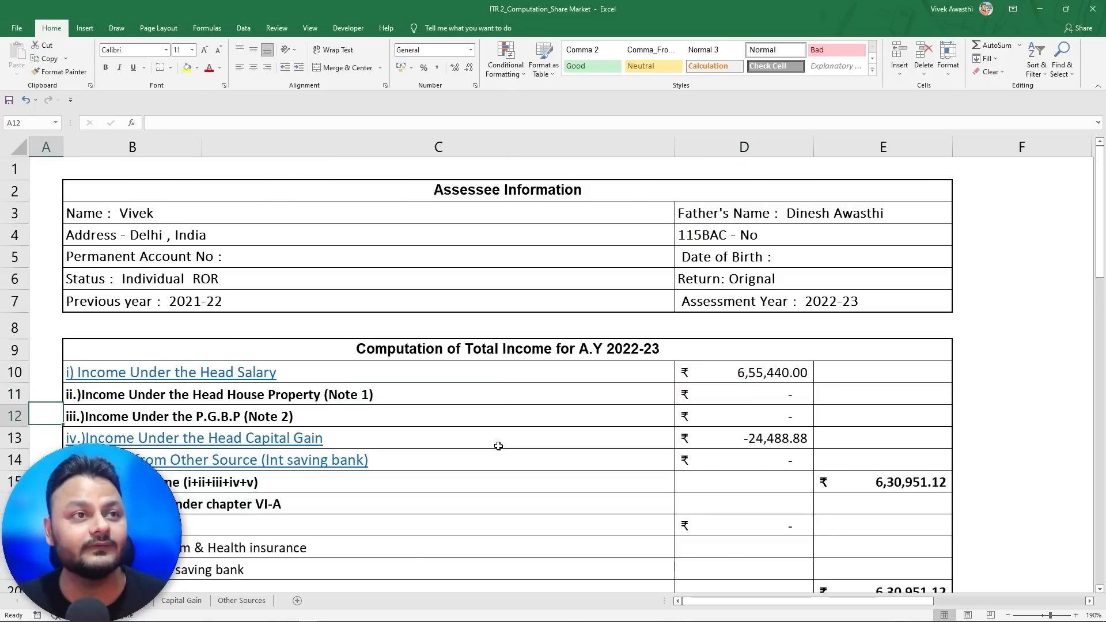
{"action": "key", "text": "Right"}
{"action": "key", "text": "Right"}
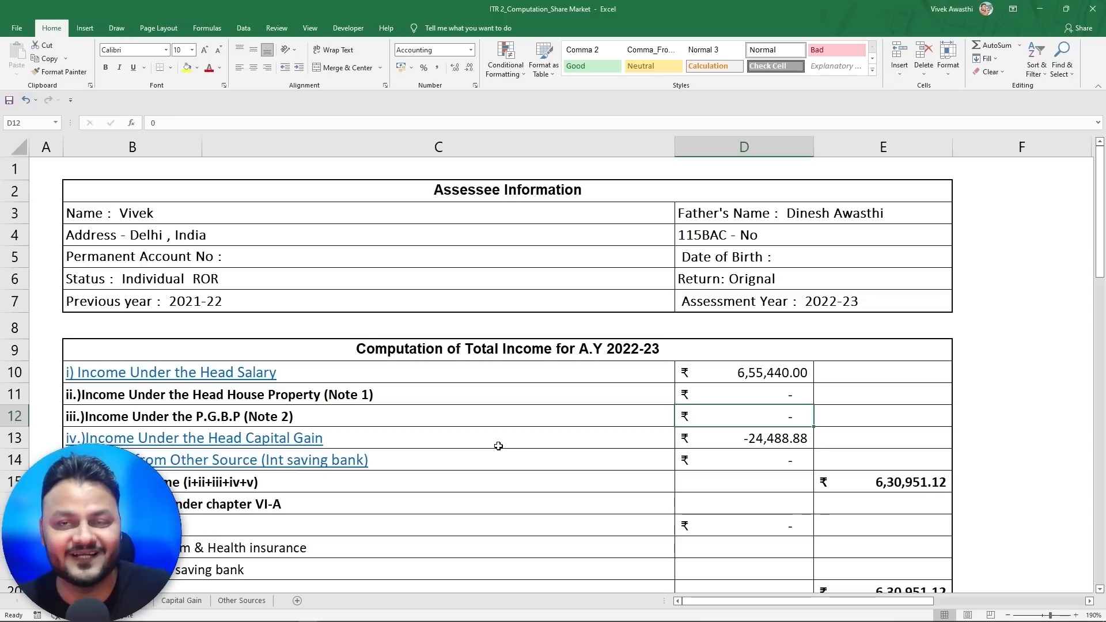
{"action": "key", "text": "Down"}
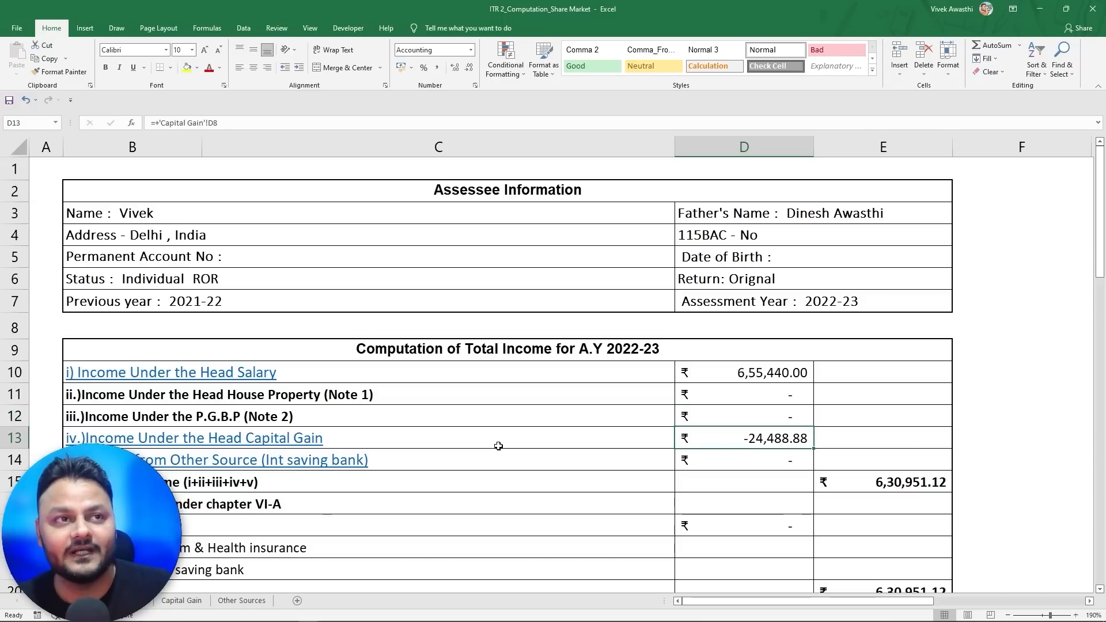
{"action": "type", "text": "+"}
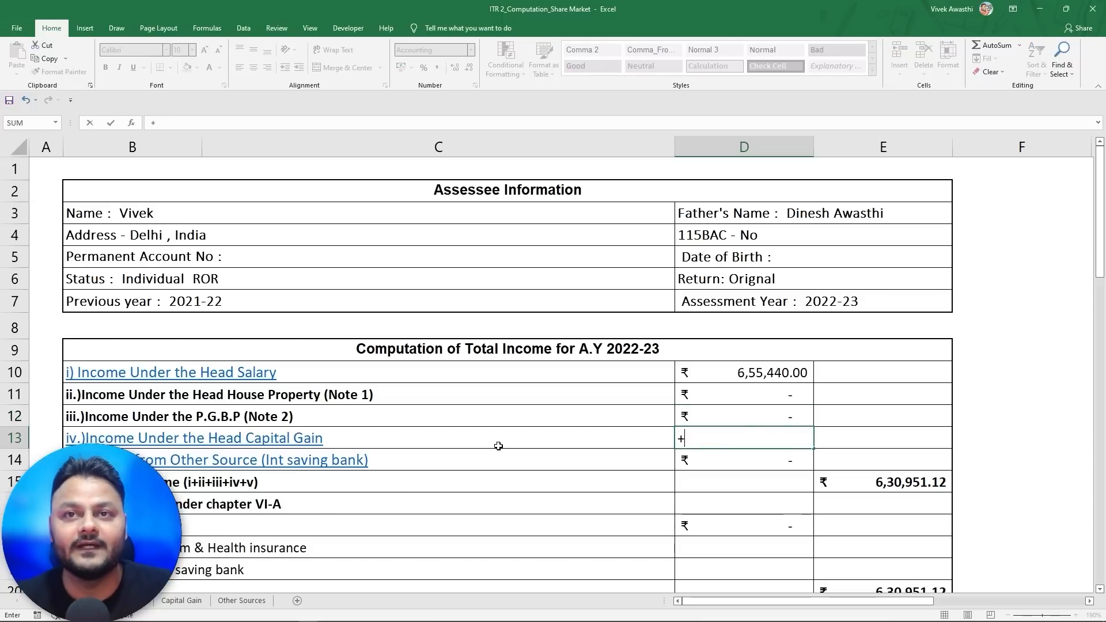
{"action": "left_click", "coordinate": [182, 600]}
{"action": "left_click", "coordinate": [755, 327]}
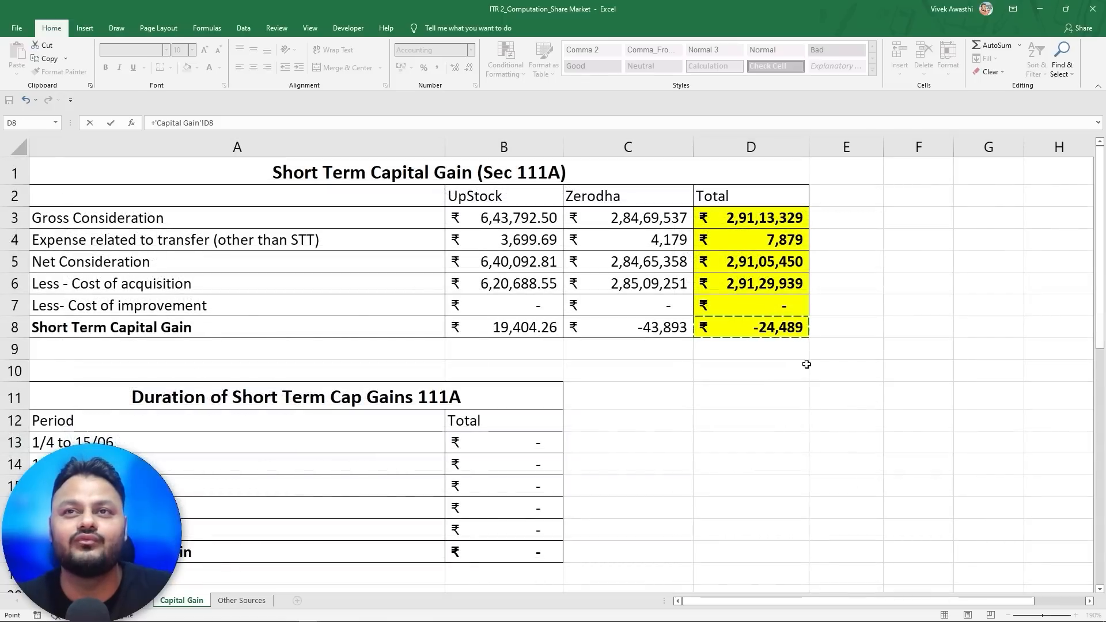
{"action": "key", "text": "Return"}
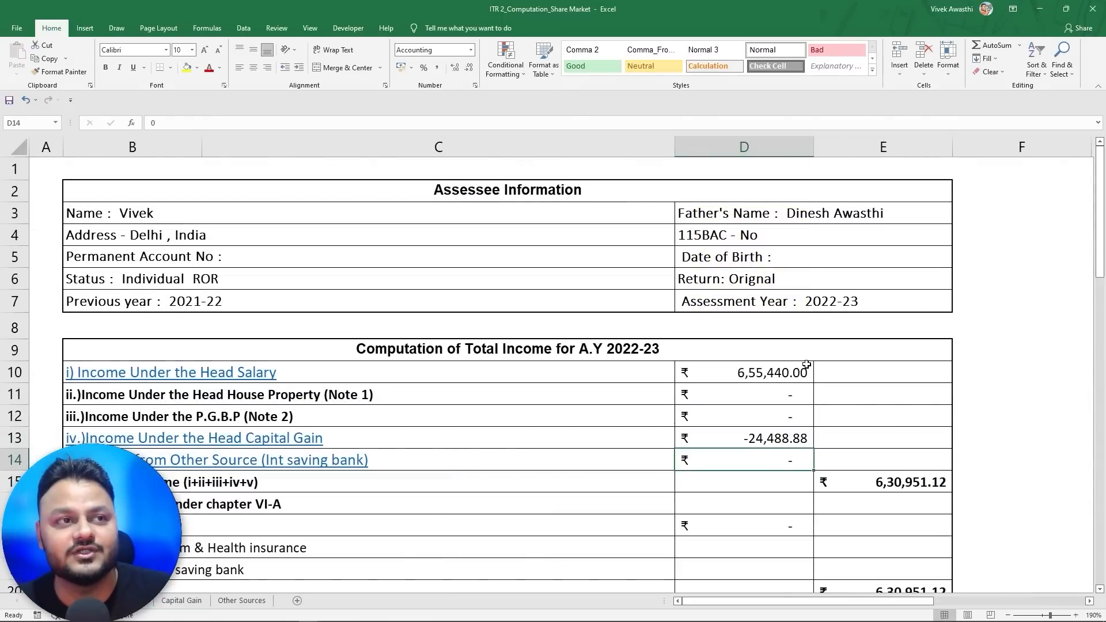
- Check the Gross Total Income formula in E15, marking the capital loss, income heads and total in red, and clear the markings
{"action": "key", "text": "Down"}
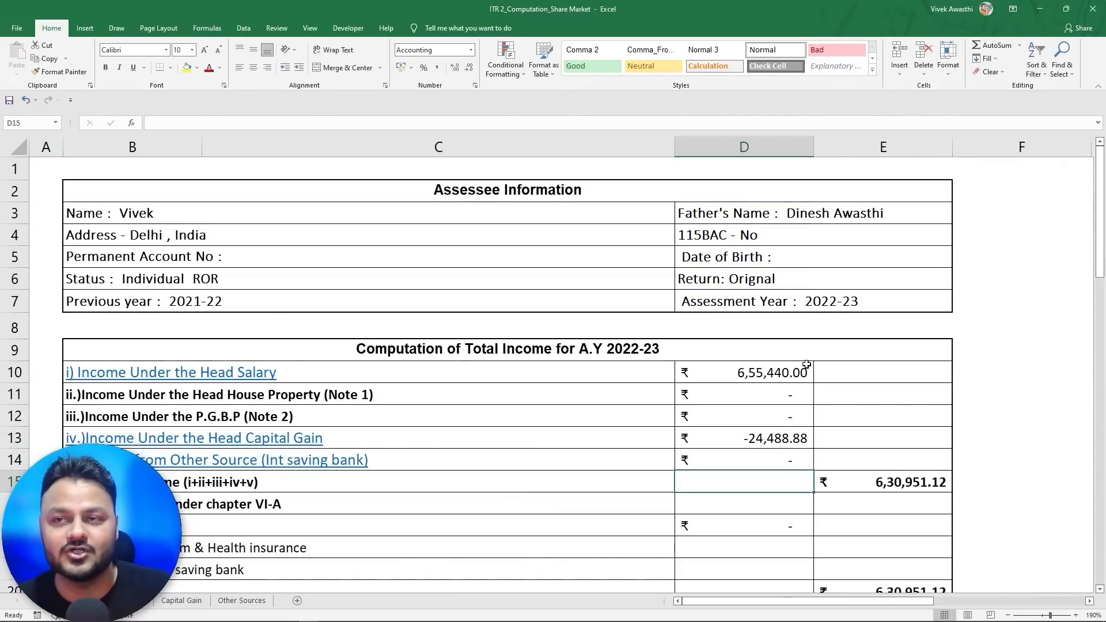
{"action": "key", "text": "Right"}
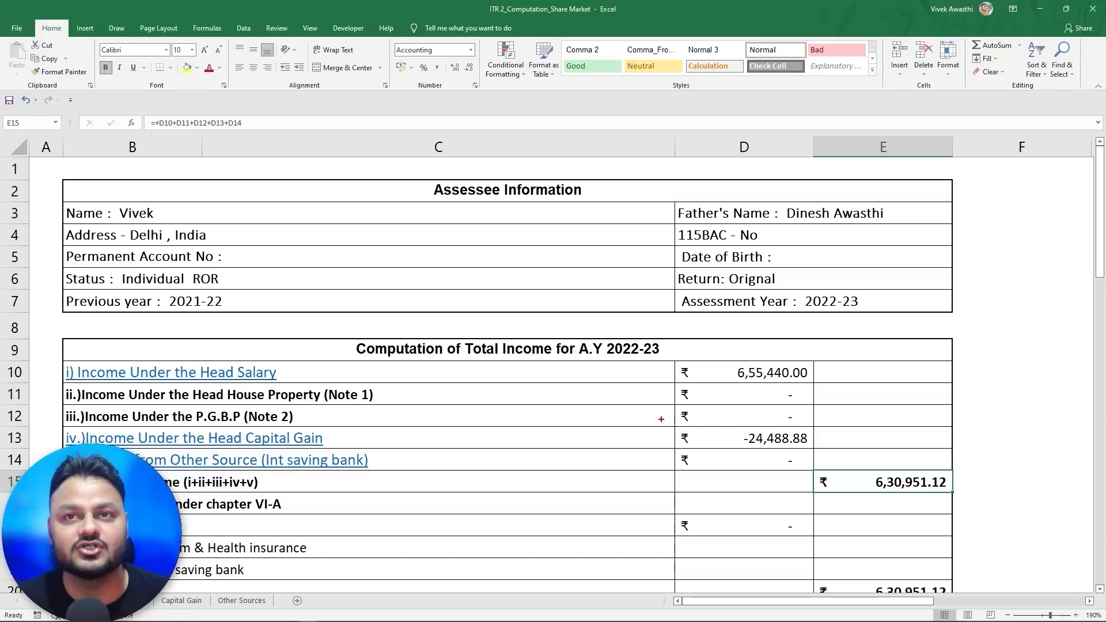
{"action": "left_click_drag", "start_coordinate": [661, 419], "coordinate": [836, 454]}
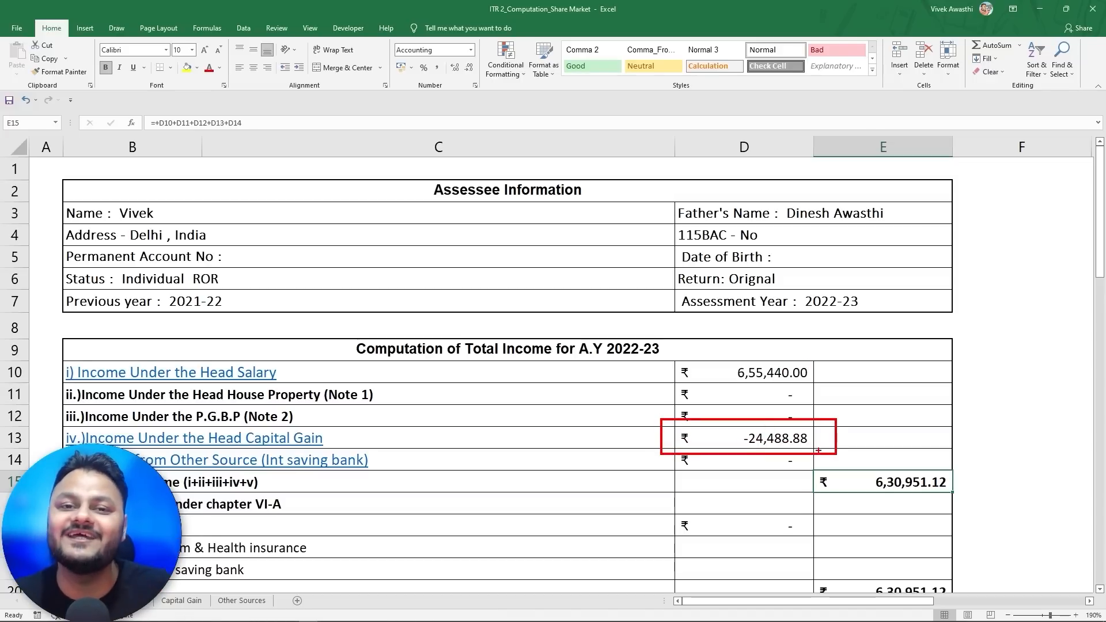
{"action": "mouse_move", "coordinate": [852, 445]}
{"action": "left_mouse_down"}
{"action": "mouse_move", "coordinate": [841, 362]}
{"action": "mouse_move", "coordinate": [838, 391]}
{"action": "mouse_move", "coordinate": [844, 340]}
{"action": "left_mouse_up"}
{"action": "left_click_drag", "start_coordinate": [811, 349], "coordinate": [845, 370]}
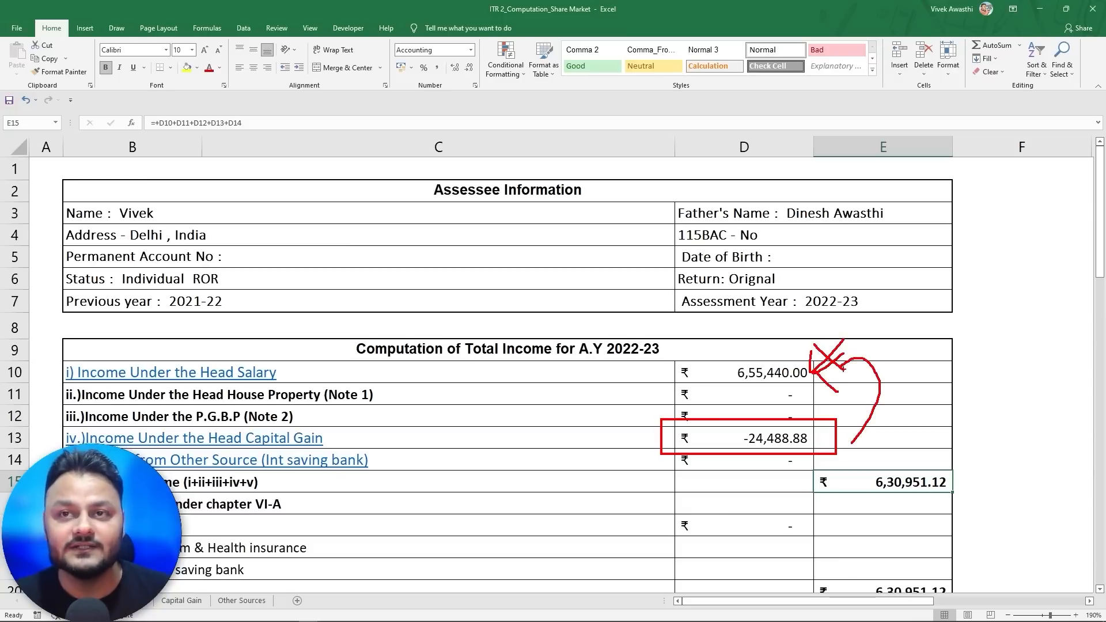
{"action": "mouse_move", "coordinate": [942, 471]}
{"action": "left_mouse_down"}
{"action": "mouse_move", "coordinate": [871, 459]}
{"action": "mouse_move", "coordinate": [945, 481]}
{"action": "mouse_move", "coordinate": [893, 529]}
{"action": "left_mouse_up"}
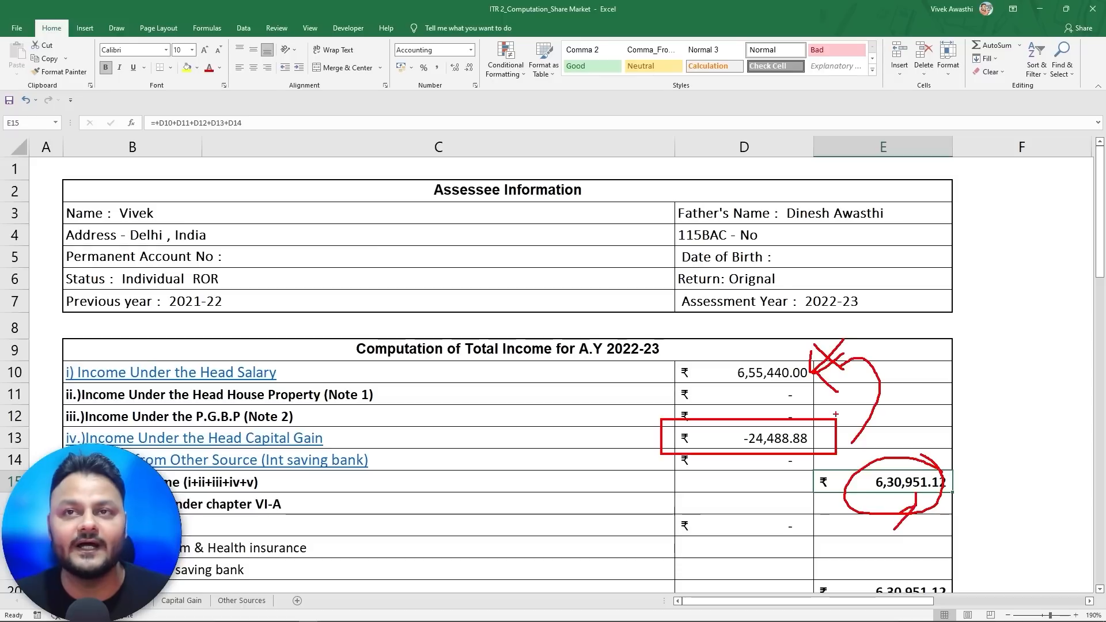
{"action": "mouse_move", "coordinate": [781, 349]}
{"action": "left_mouse_down"}
{"action": "mouse_move", "coordinate": [665, 489]}
{"action": "mouse_move", "coordinate": [805, 487]}
{"action": "mouse_move", "coordinate": [803, 334]}
{"action": "mouse_move", "coordinate": [756, 341]}
{"action": "left_mouse_up"}
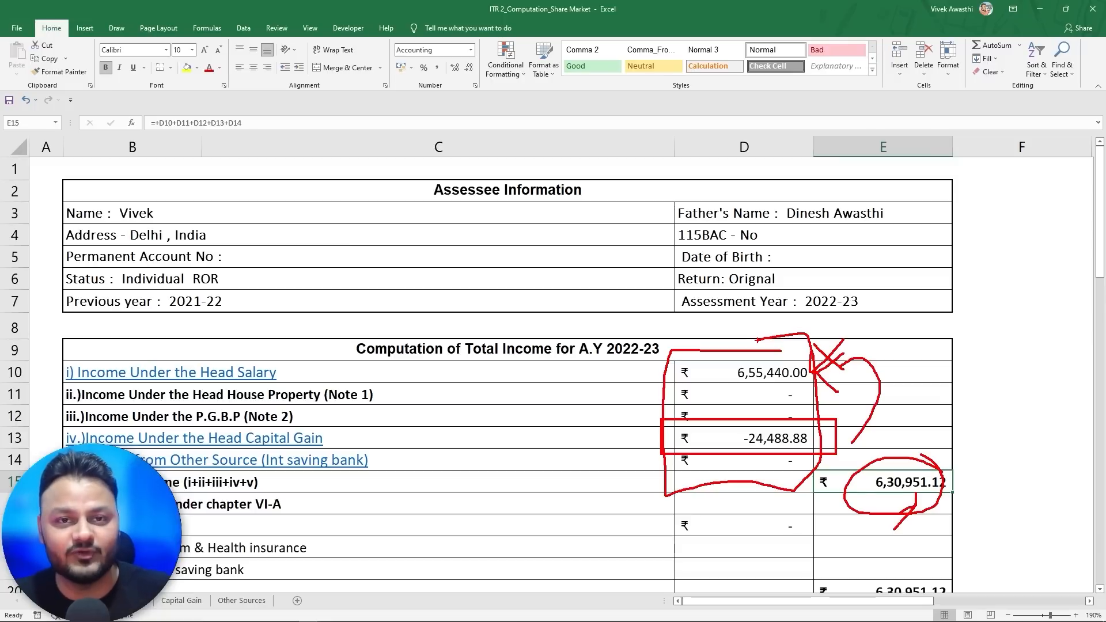
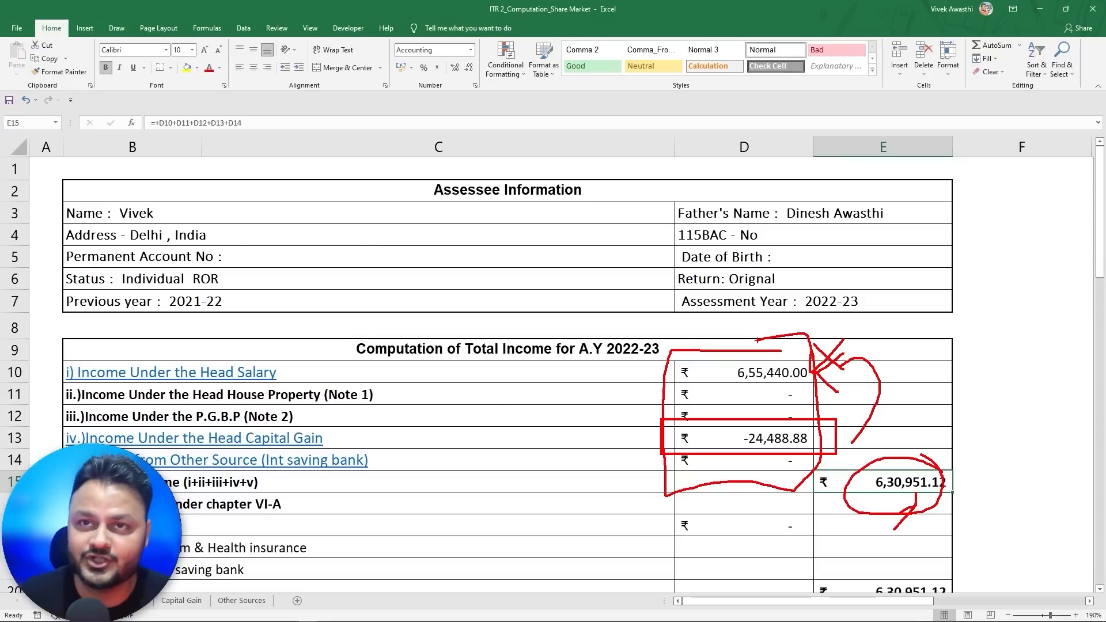
{"action": "mouse_move", "coordinate": [902, 474]}
{"action": "left_mouse_down"}
{"action": "mouse_move", "coordinate": [878, 468]}
{"action": "mouse_move", "coordinate": [921, 462]}
{"action": "left_mouse_up"}
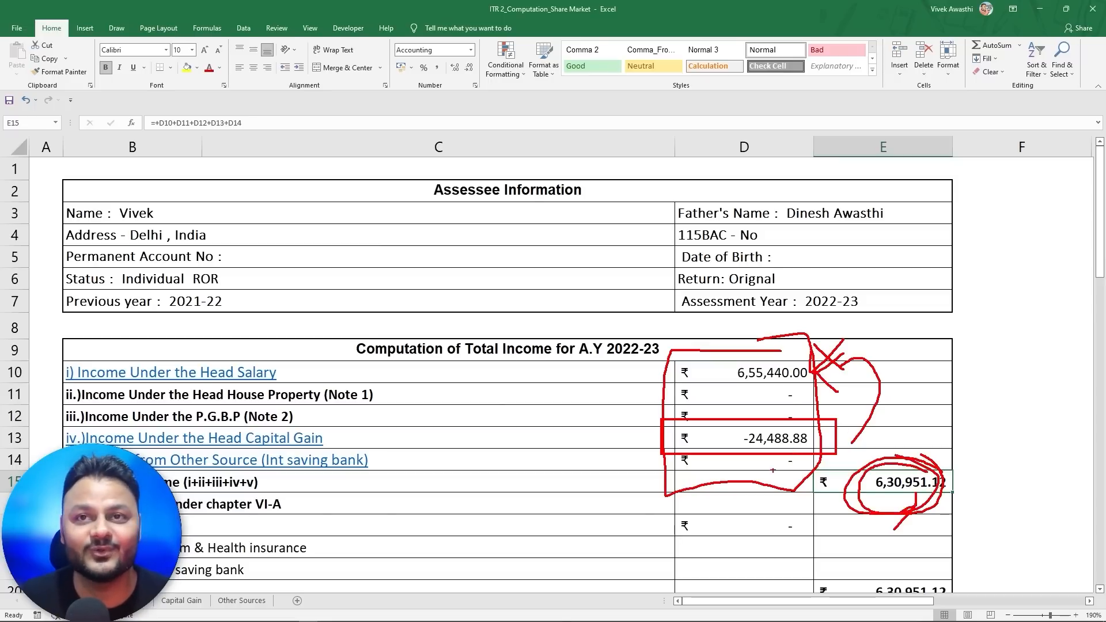
{"action": "mouse_move", "coordinate": [800, 414]}
{"action": "left_mouse_down"}
{"action": "mouse_move", "coordinate": [762, 416]}
{"action": "mouse_move", "coordinate": [819, 457]}
{"action": "mouse_move", "coordinate": [839, 369]}
{"action": "left_mouse_up"}
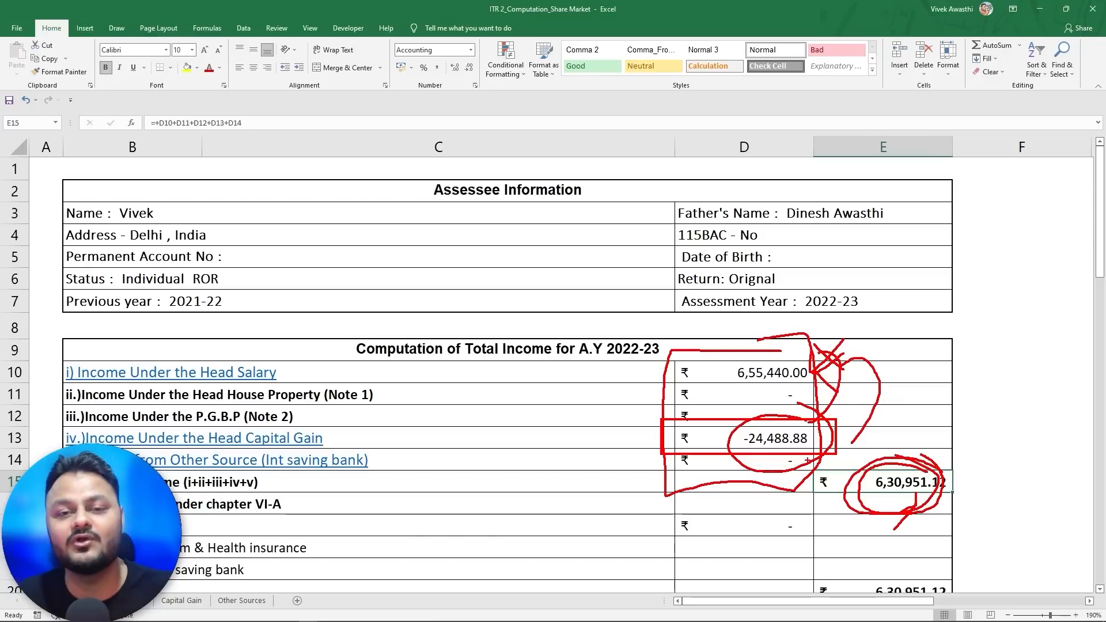
{"action": "key", "text": "Escape"}
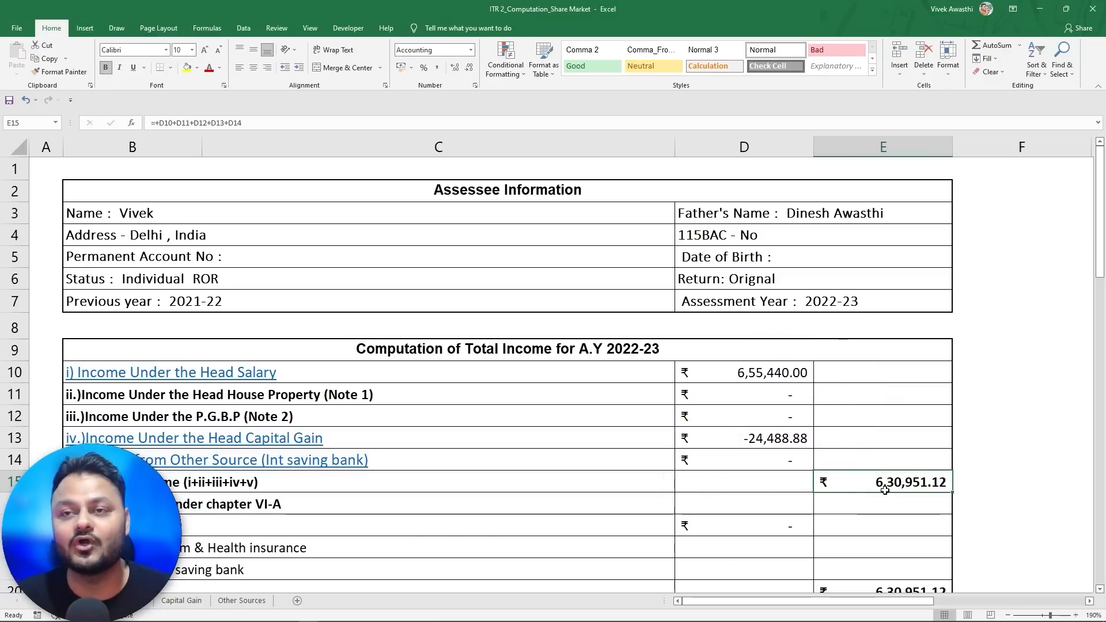
- Replace the Gross Total Income formula in E15 with a link to the salary income in D10 only, excluding the capital loss
{"action": "type", "text": "+"}
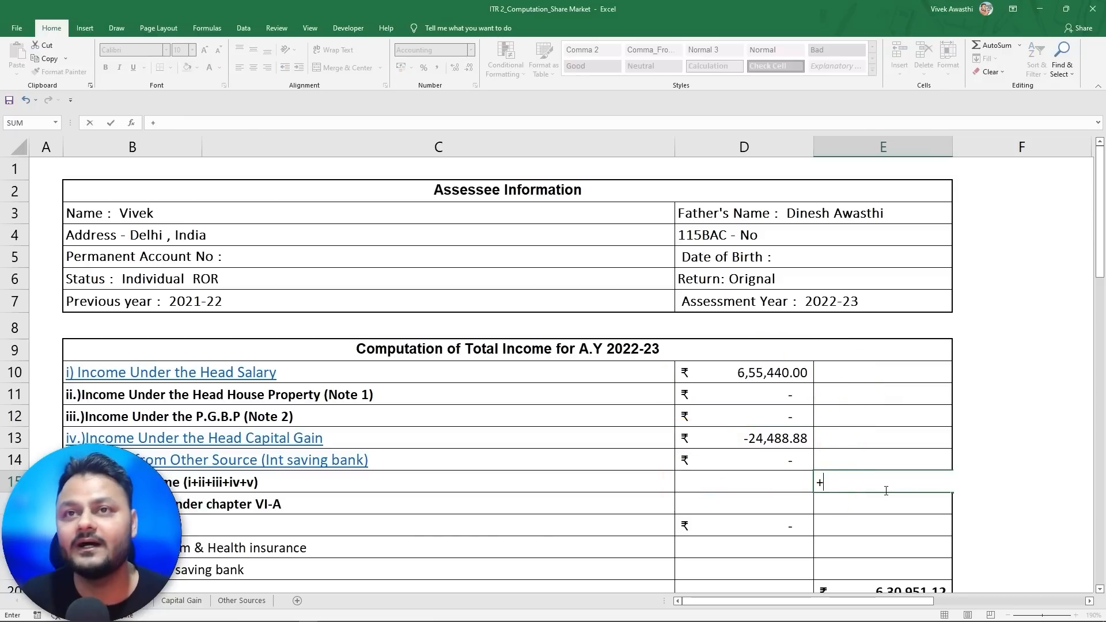
{"action": "left_click", "coordinate": [771, 377]}
{"action": "key", "text": "Return"}
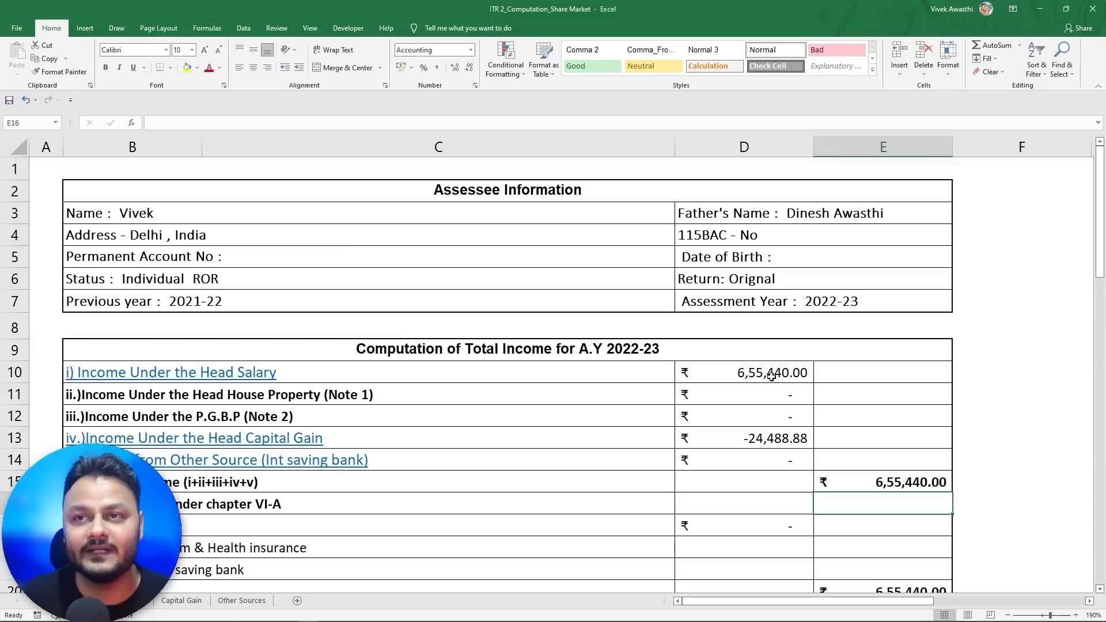
{"action": "key", "text": "Up"}
{"action": "key", "text": "Up"}
{"action": "key", "text": "Up"}
{"action": "key", "text": "Left"}
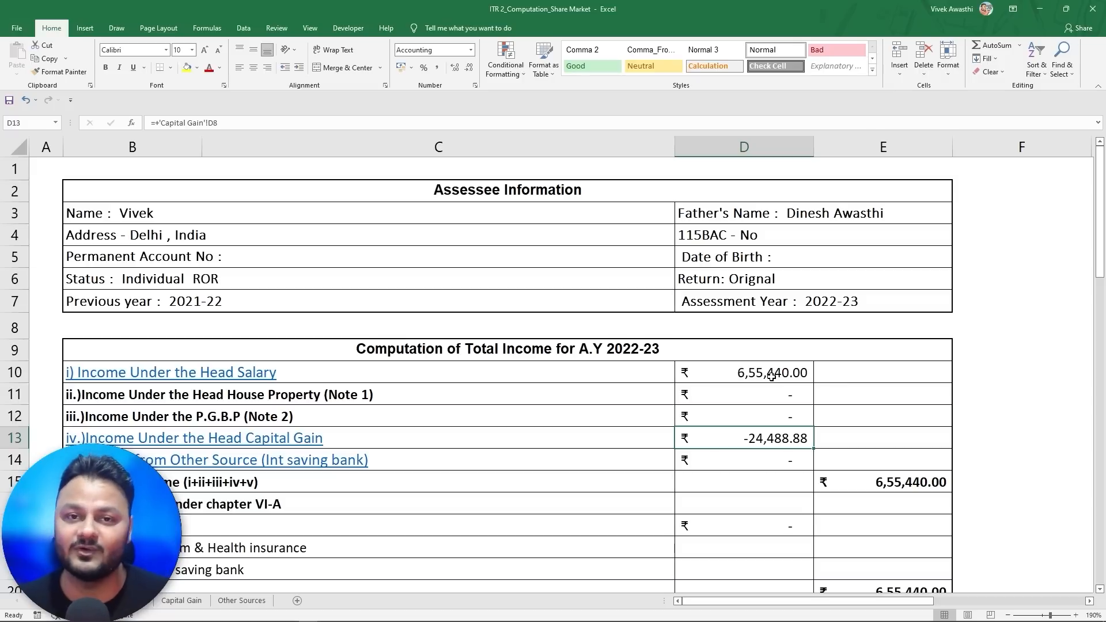
{"action": "key", "text": "Down"}
{"action": "key", "text": "Down"}
{"action": "key", "text": "Right"}
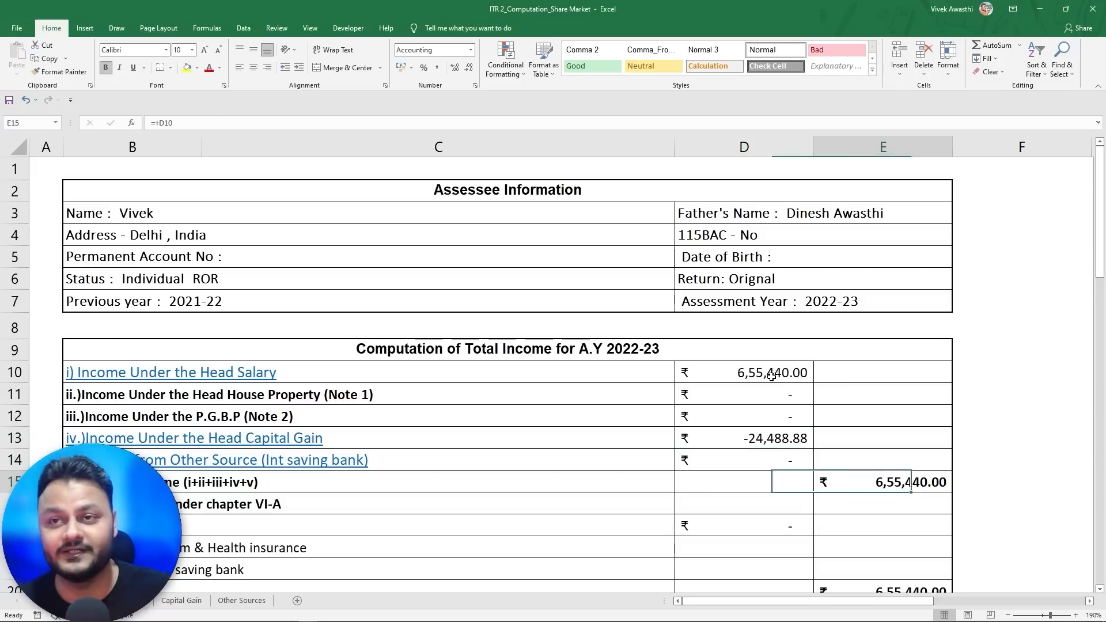
- Check the section 80C amount on the Salary sheet, enter 80000 as the Sec 80C deduction in D17, and review the computation
{"action": "key", "text": "Right"}
{"action": "key", "text": "Down"}
{"action": "key", "text": "Left"}
{"action": "key", "text": "Left"}
{"action": "key", "text": "Down"}
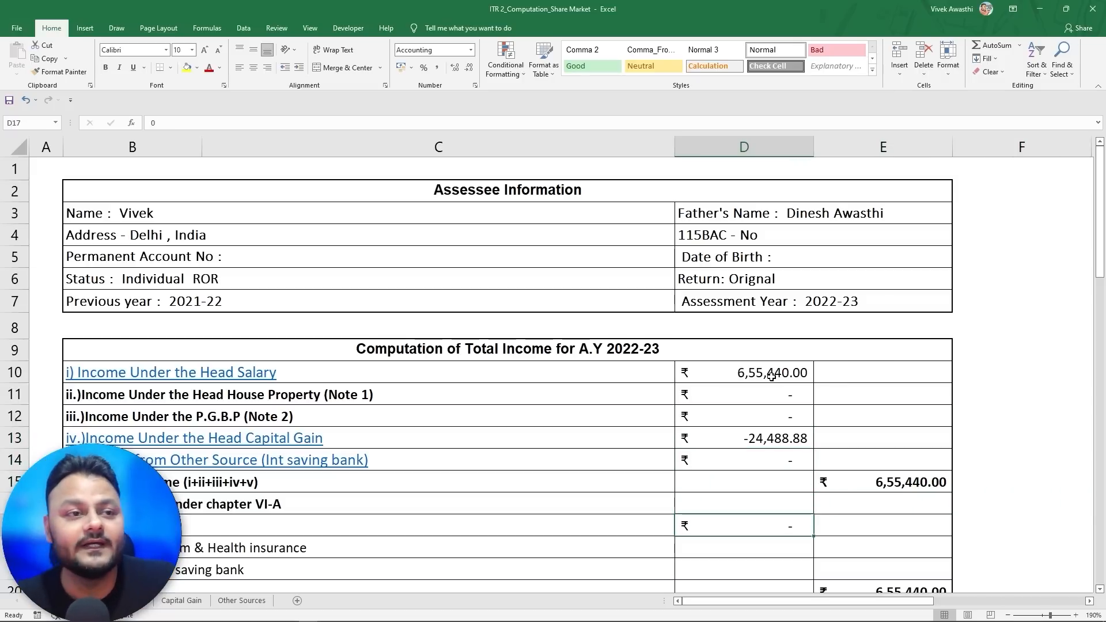
{"action": "left_click", "coordinate": [138, 601]}
{"action": "scroll", "coordinate": [230, 516], "scroll_direction": "down", "scroll_amount": 4}
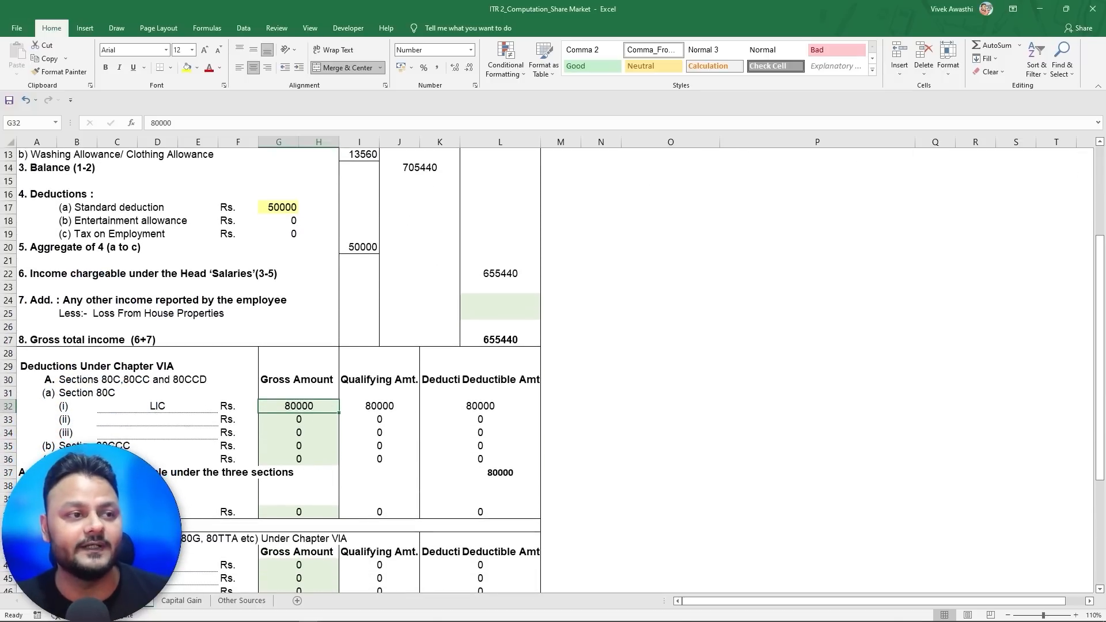
{"action": "left_click", "coordinate": [75, 601]}
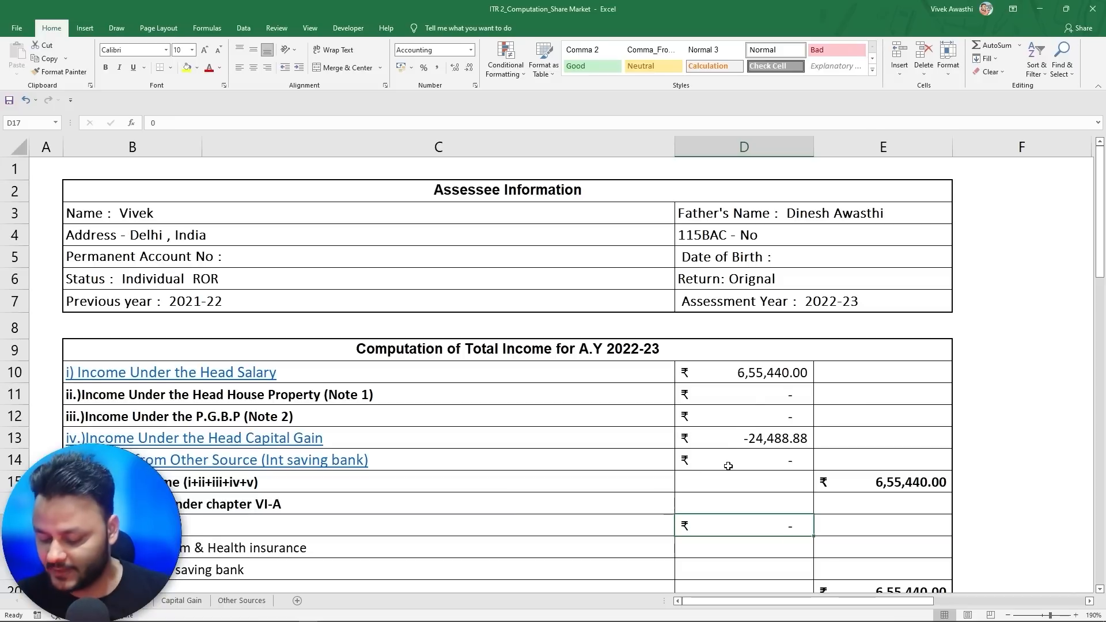
{"action": "type", "text": "80000"}
{"action": "key", "text": "Return"}
{"action": "scroll", "coordinate": [728, 465], "scroll_direction": "down", "scroll_amount": 3}
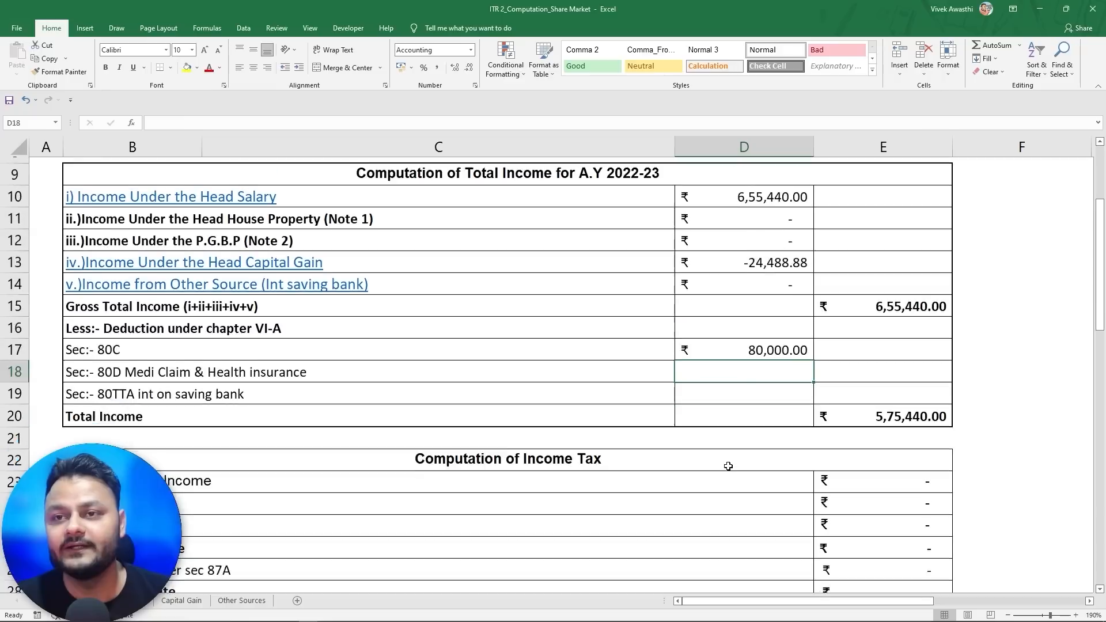
{"action": "scroll", "coordinate": [728, 465], "scroll_direction": "down", "scroll_amount": 1}
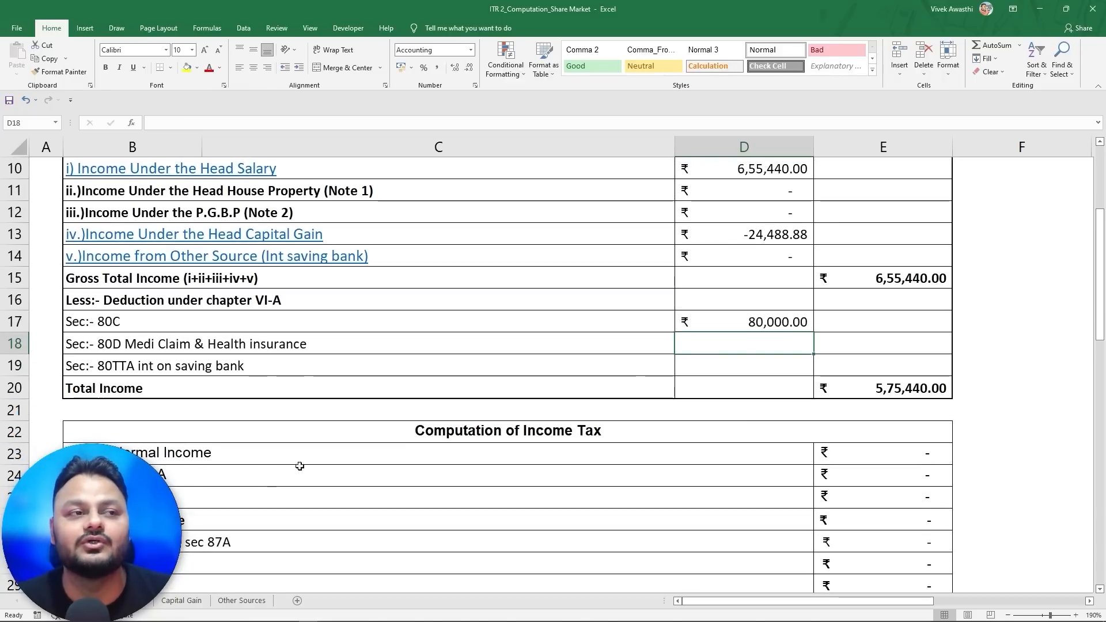
{"action": "scroll", "coordinate": [316, 469], "scroll_direction": "up", "scroll_amount": 3}
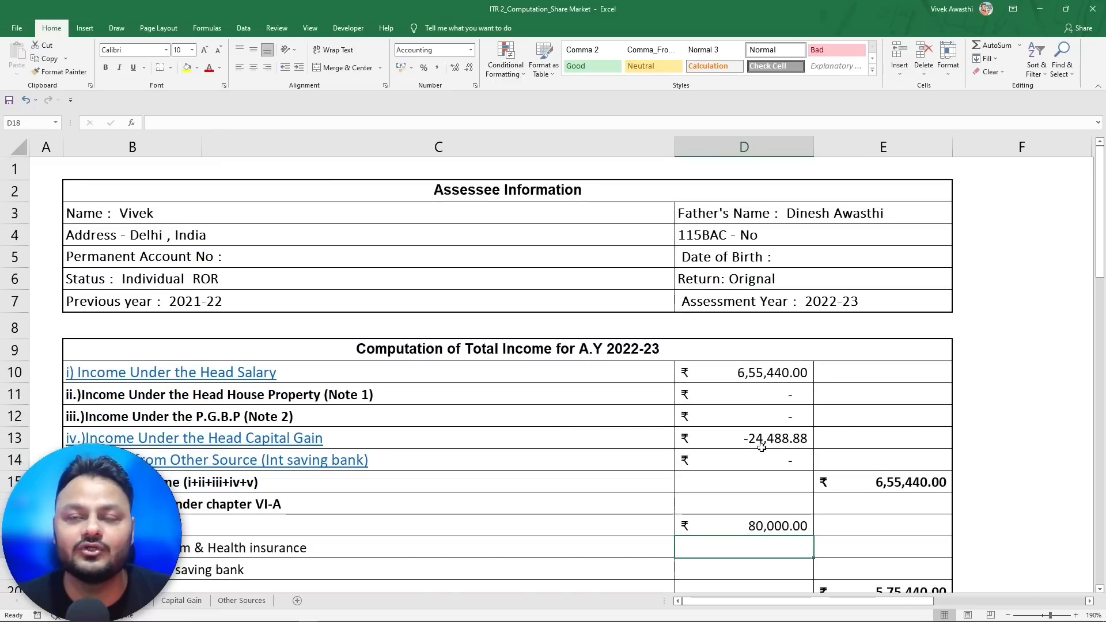
- Review the rows of the Computation of Income Tax section, from Tax on Normal Income to the tax on total income
{"action": "scroll", "coordinate": [762, 441], "scroll_direction": "down", "scroll_amount": 4}
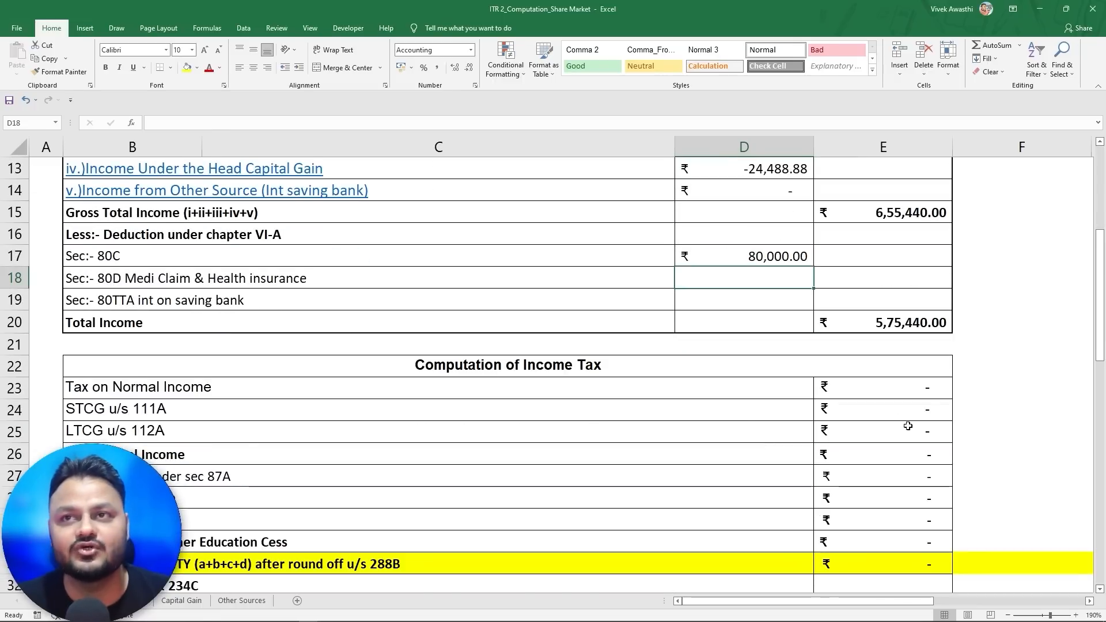
{"action": "left_click", "coordinate": [885, 414]}
{"action": "key", "text": "Down"}
{"action": "key", "text": "Down"}
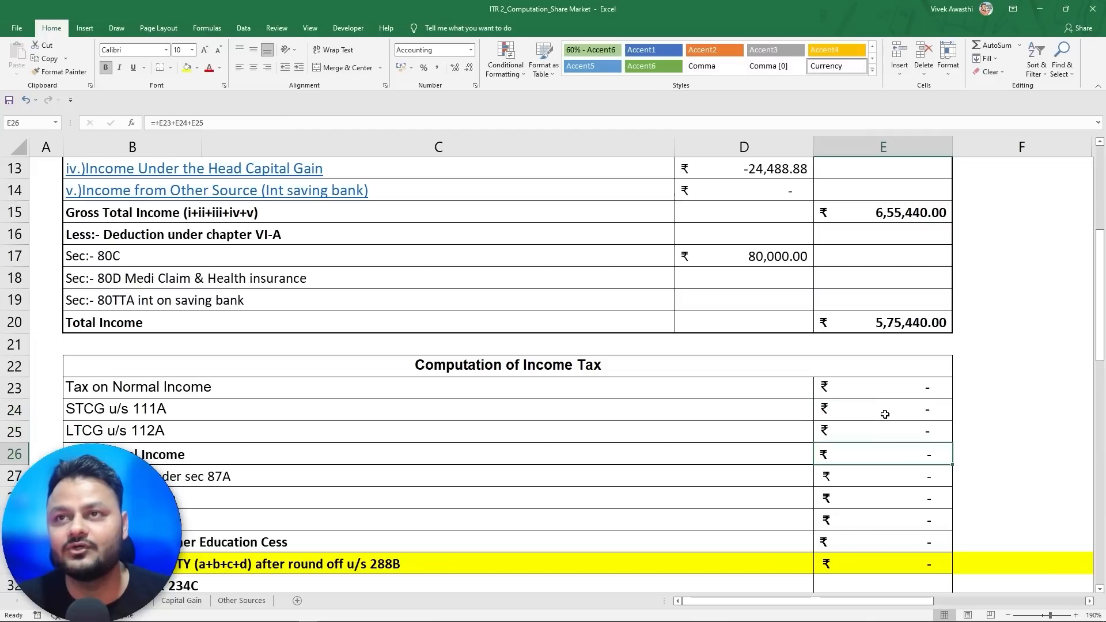
{"action": "key", "text": "Up"}
{"action": "key", "text": "Up"}
{"action": "key", "text": "Up"}
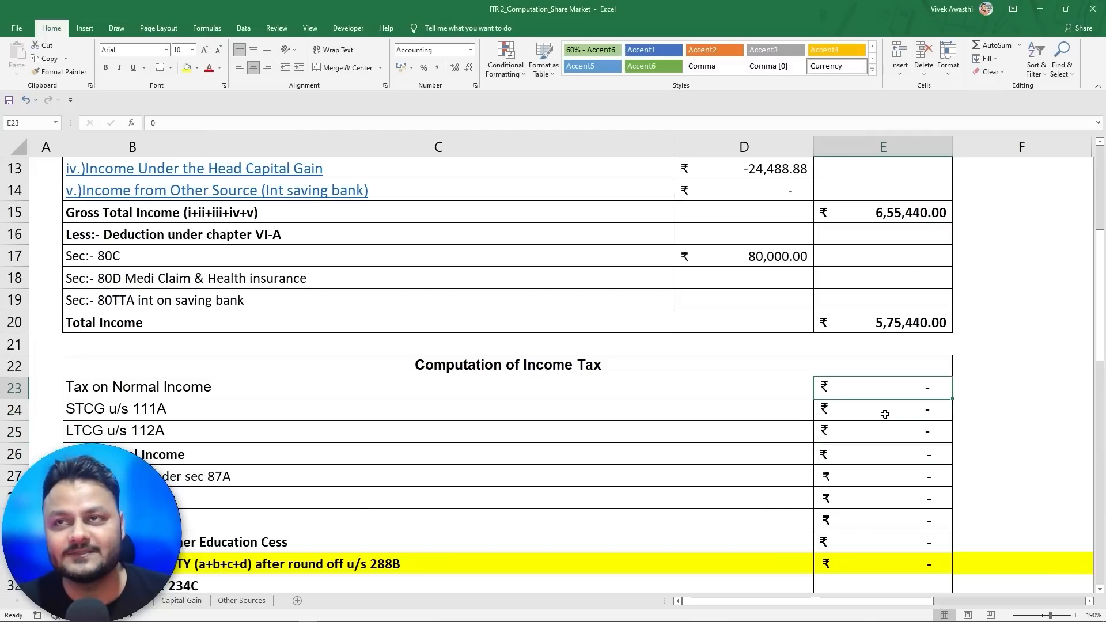
{"action": "key", "text": "Left"}
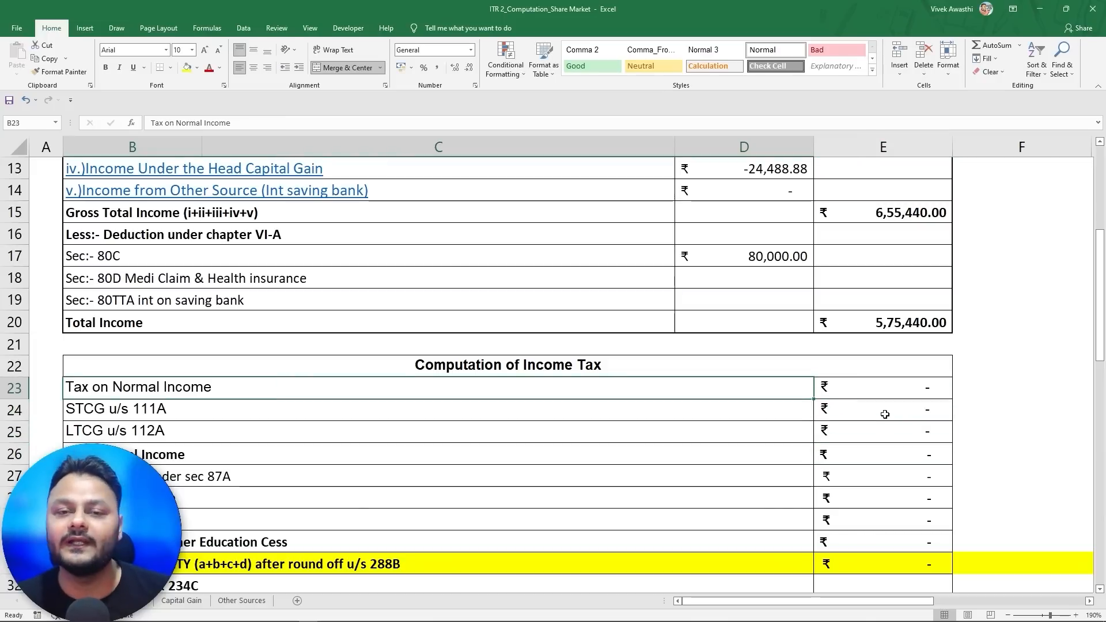
- Switch to the Income Tax e-Filing portal in Chrome, open the Income and Tax Estimator from the dashboard, and expand Basic Information
{"action": "mouse_move", "coordinate": [239, 620]}
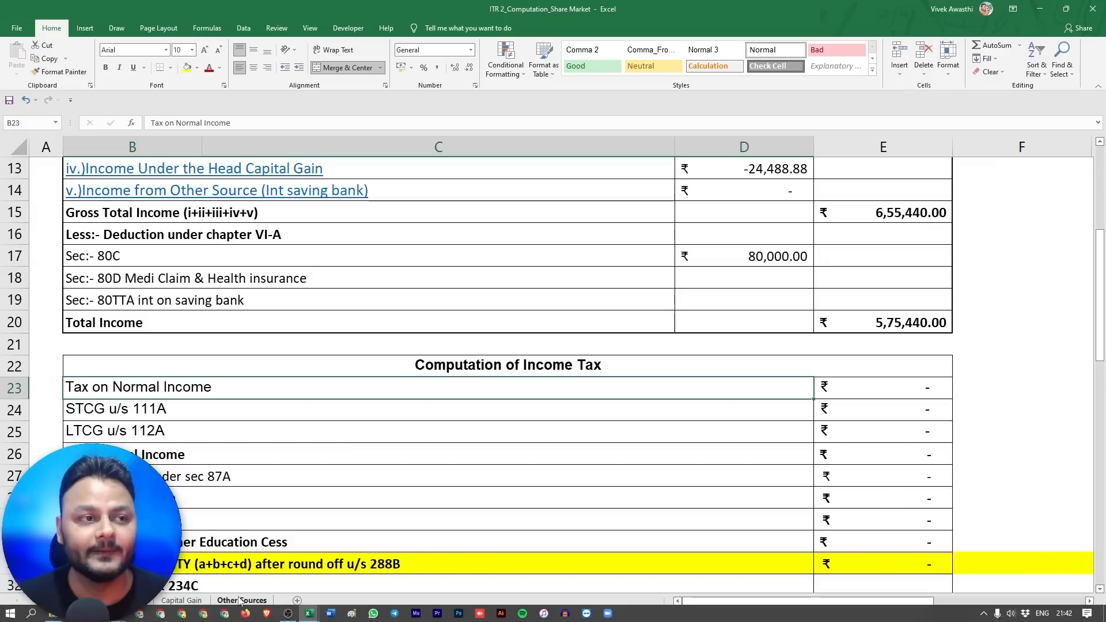
{"action": "left_click", "coordinate": [120, 620]}
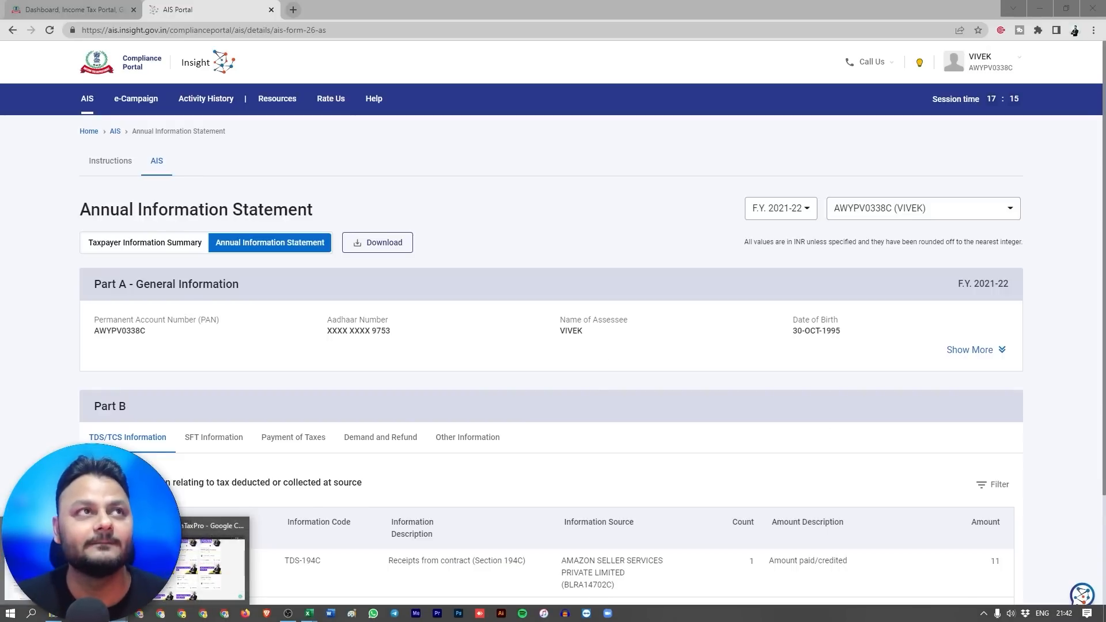
{"action": "left_click", "coordinate": [69, 567]}
{"action": "left_click", "coordinate": [69, 9]}
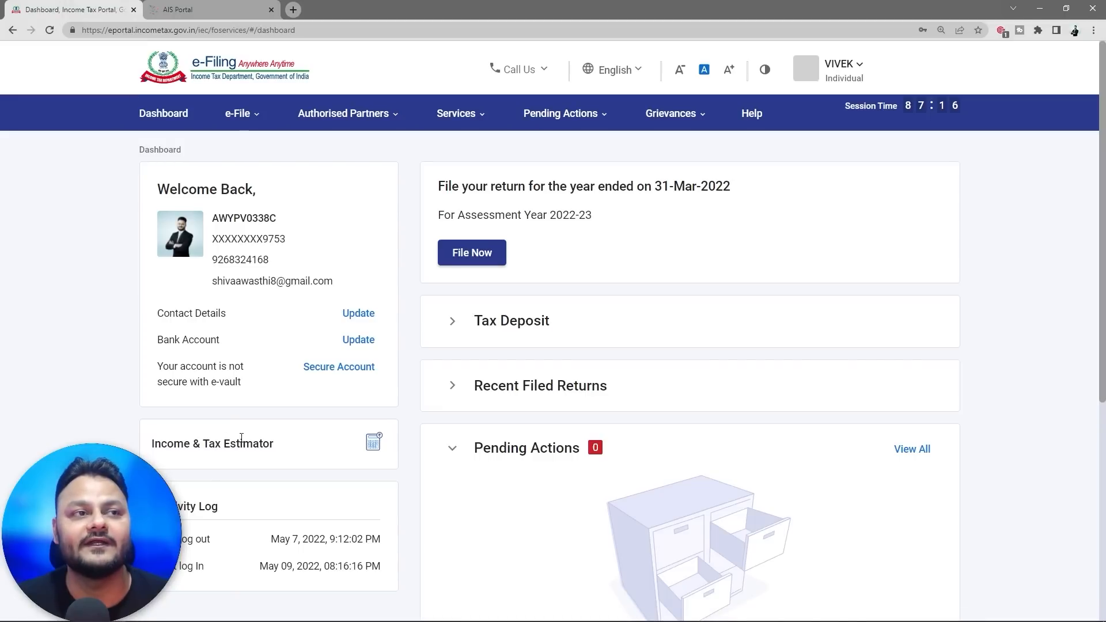
{"action": "left_click", "coordinate": [371, 445]}
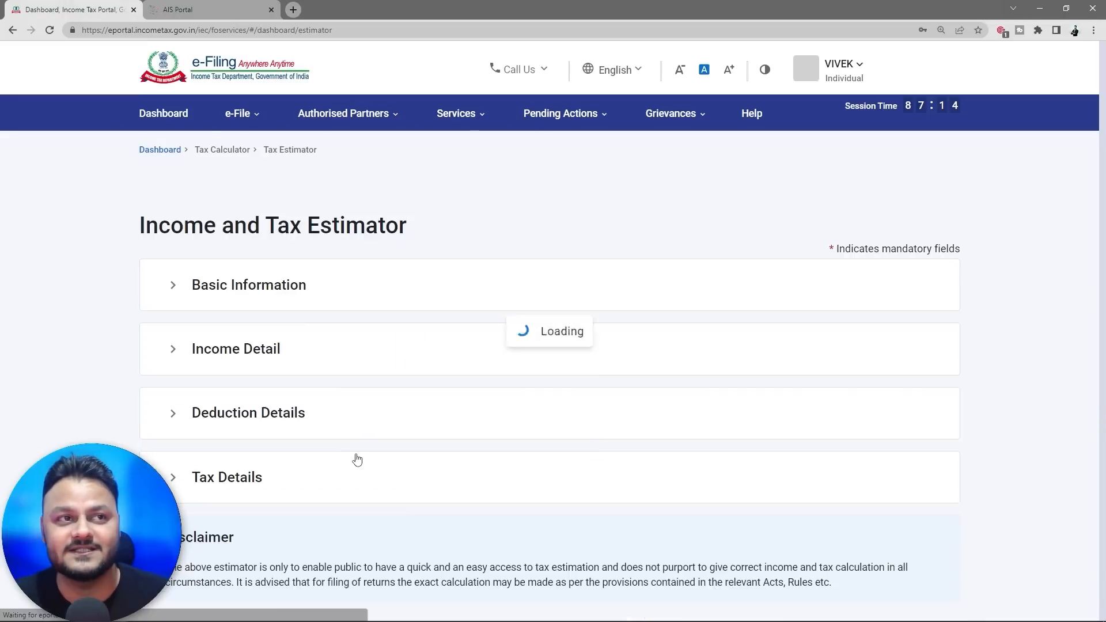
{"action": "left_click", "coordinate": [168, 288]}
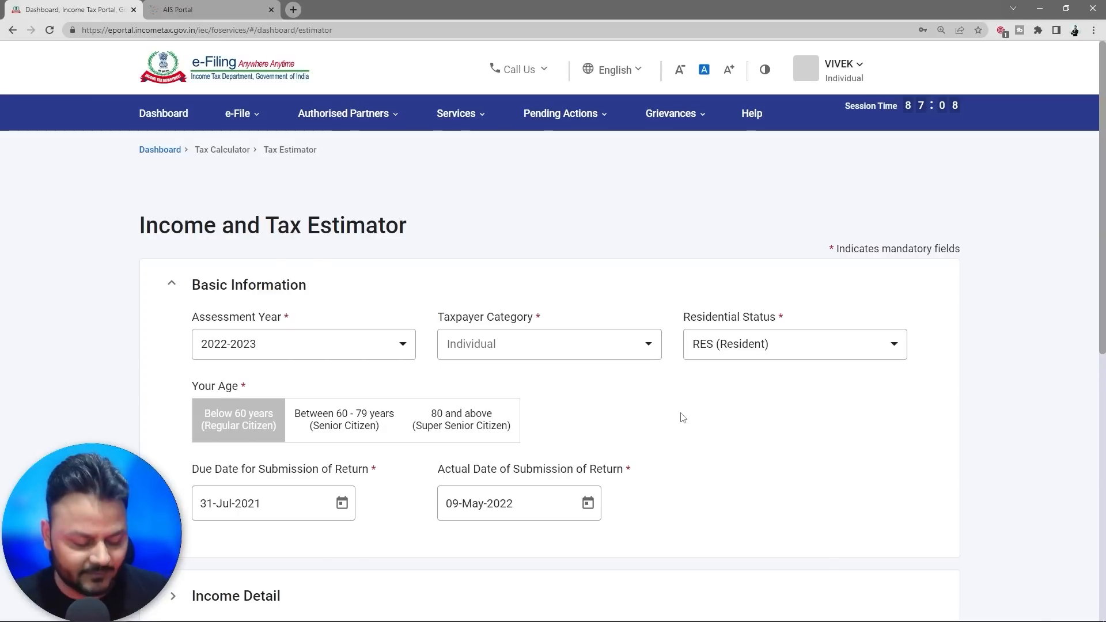
{"action": "key", "text": "alt+Tab"}
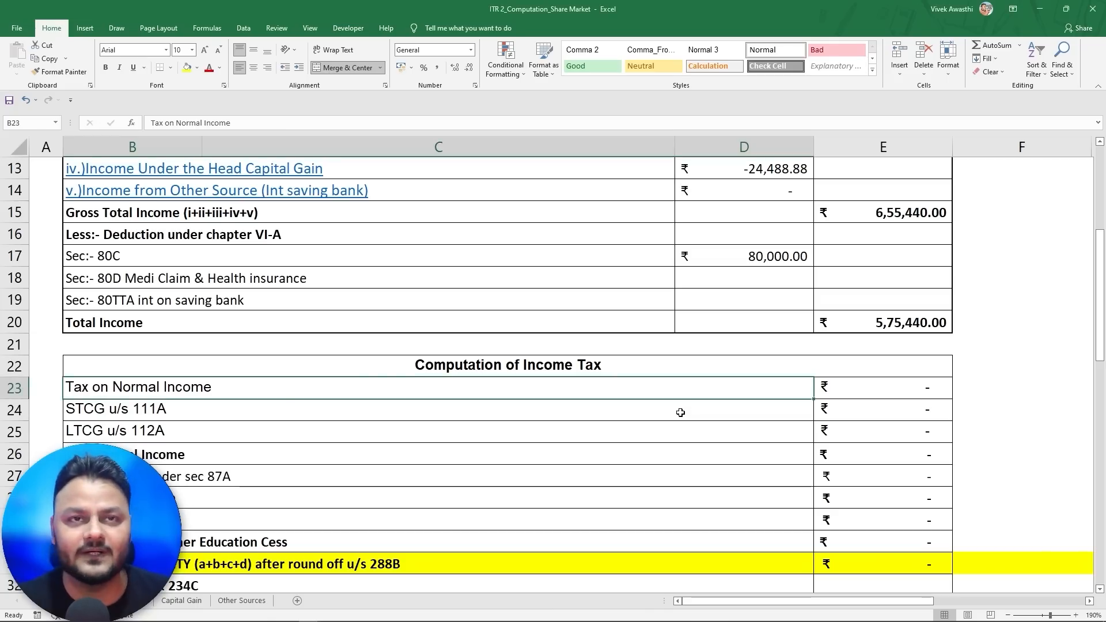
{"action": "key", "text": "alt+Tab"}
- Expand Income Detail with the detailed salary fields in the estimator, and look up the salary income in the Excel workbook
{"action": "scroll", "coordinate": [695, 426], "scroll_direction": "down", "scroll_amount": 4}
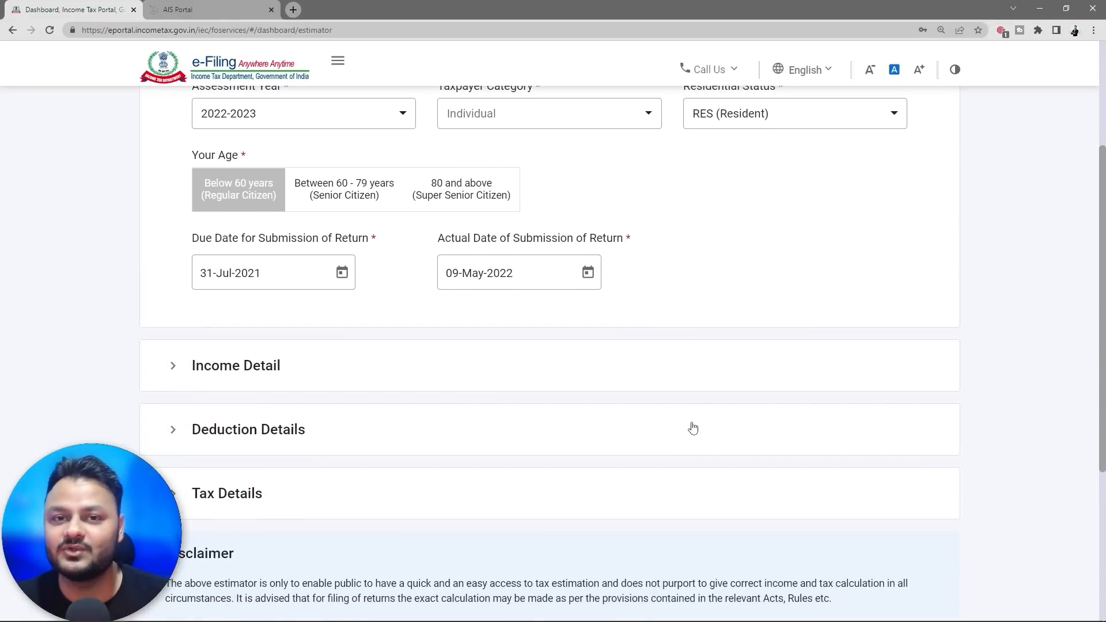
{"action": "left_click", "coordinate": [173, 365]}
{"action": "scroll", "coordinate": [425, 415], "scroll_direction": "down", "scroll_amount": 1}
{"action": "left_click", "coordinate": [279, 369]}
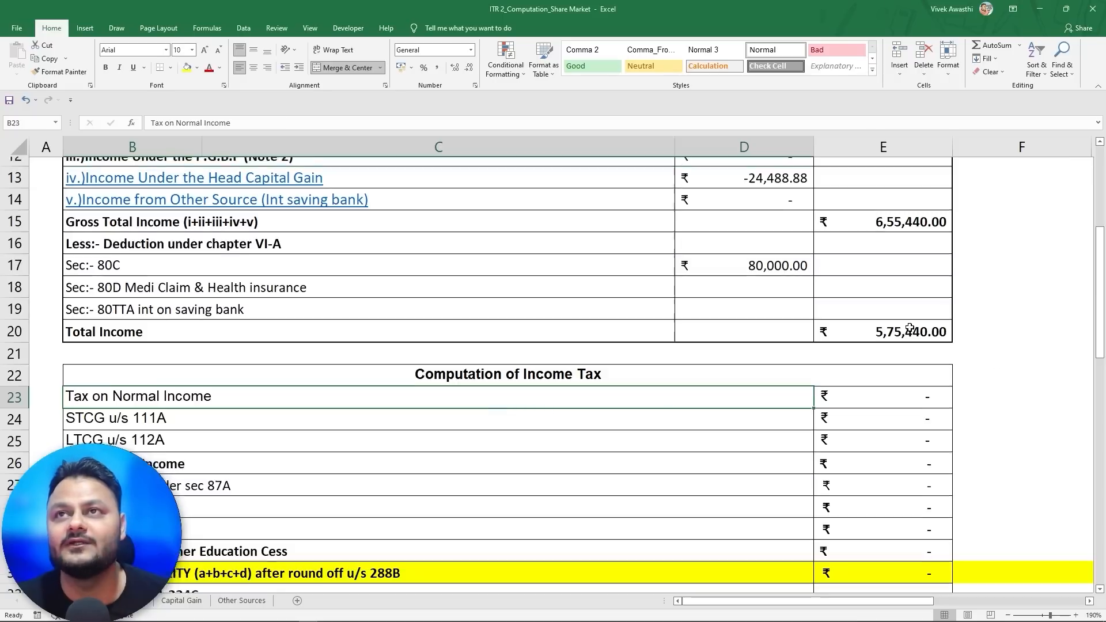
{"action": "scroll", "coordinate": [909, 329], "scroll_direction": "up", "scroll_amount": 3}
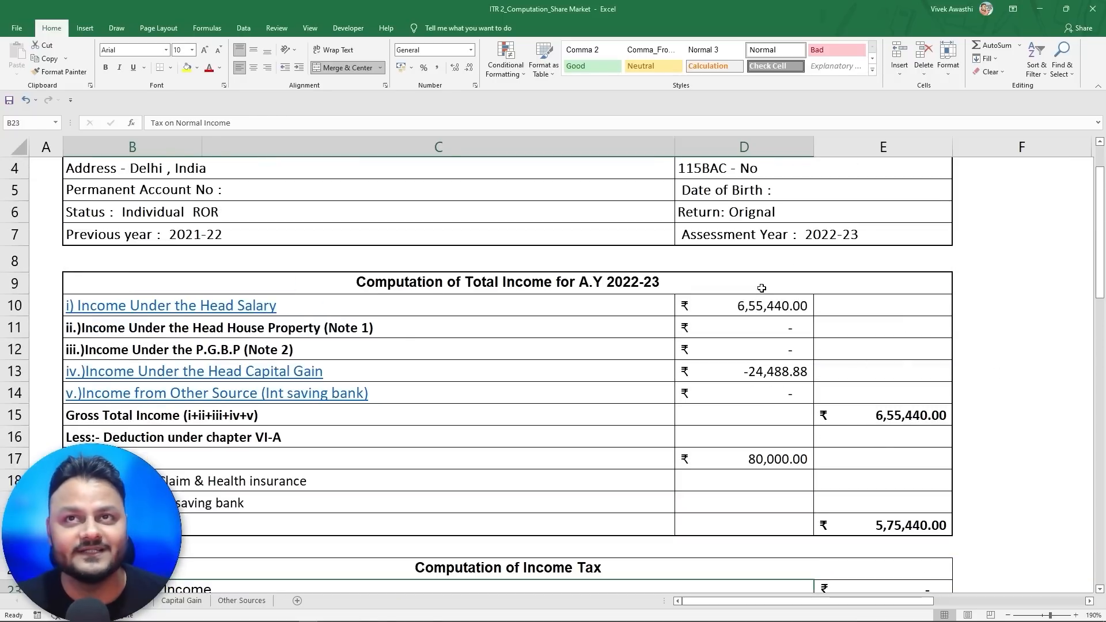
{"action": "key", "text": "alt+Tab"}
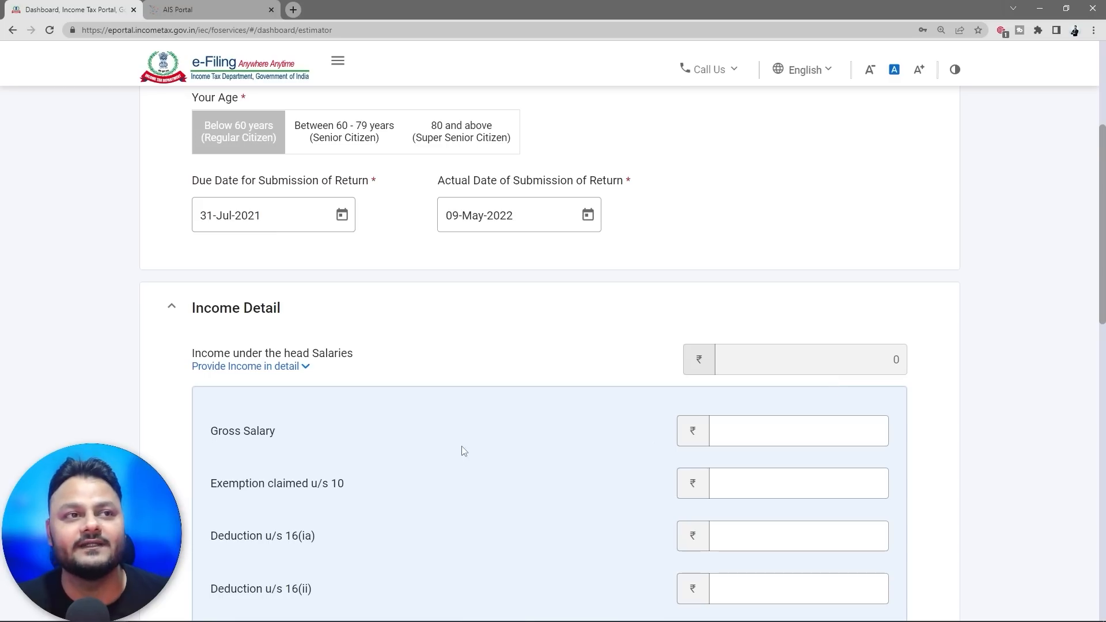
- Enter 655440 as the Gross Salary in the estimator and check the other income heads against the workbook
{"action": "left_click", "coordinate": [778, 432]}
{"action": "key", "text": "alt+Tab"}
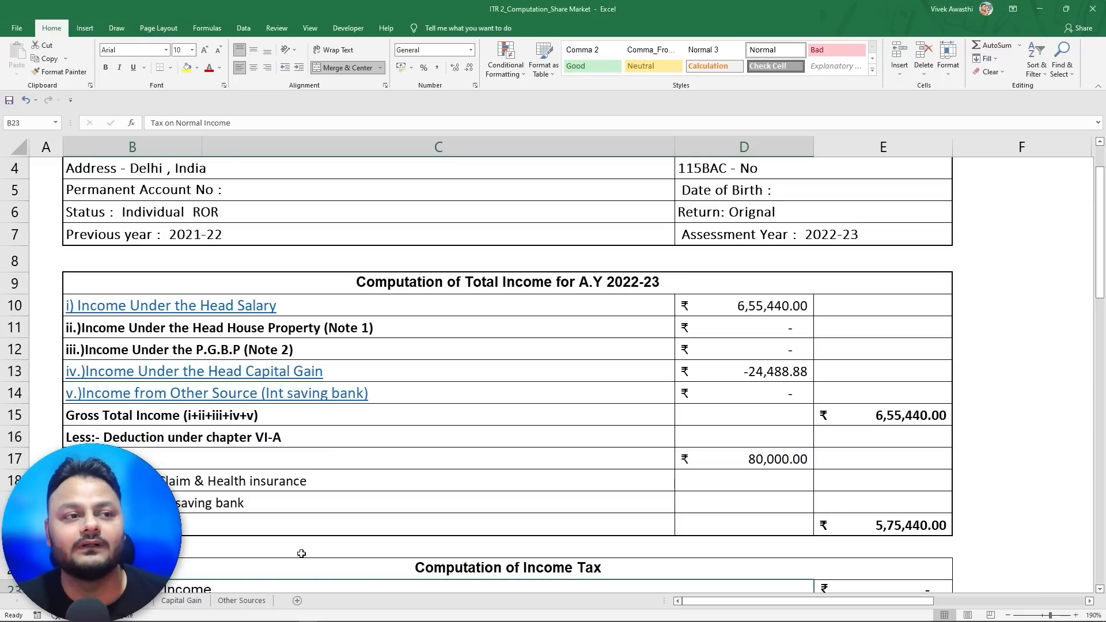
{"action": "key", "text": "alt+Tab"}
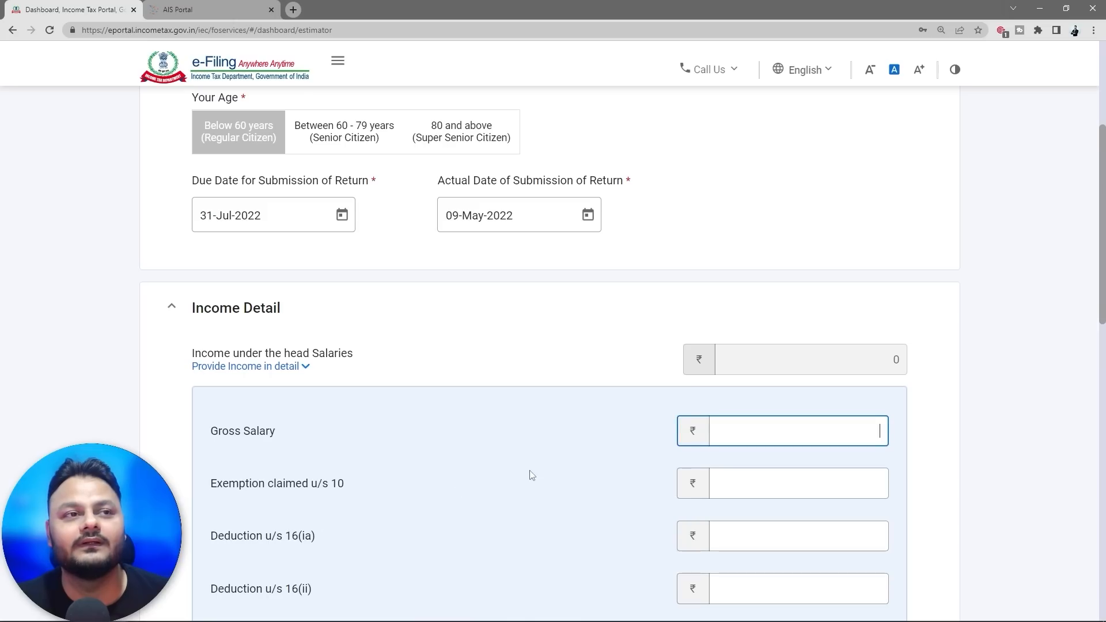
{"action": "scroll", "coordinate": [531, 475], "scroll_direction": "down", "scroll_amount": 3}
{"action": "key", "text": "alt+Tab"}
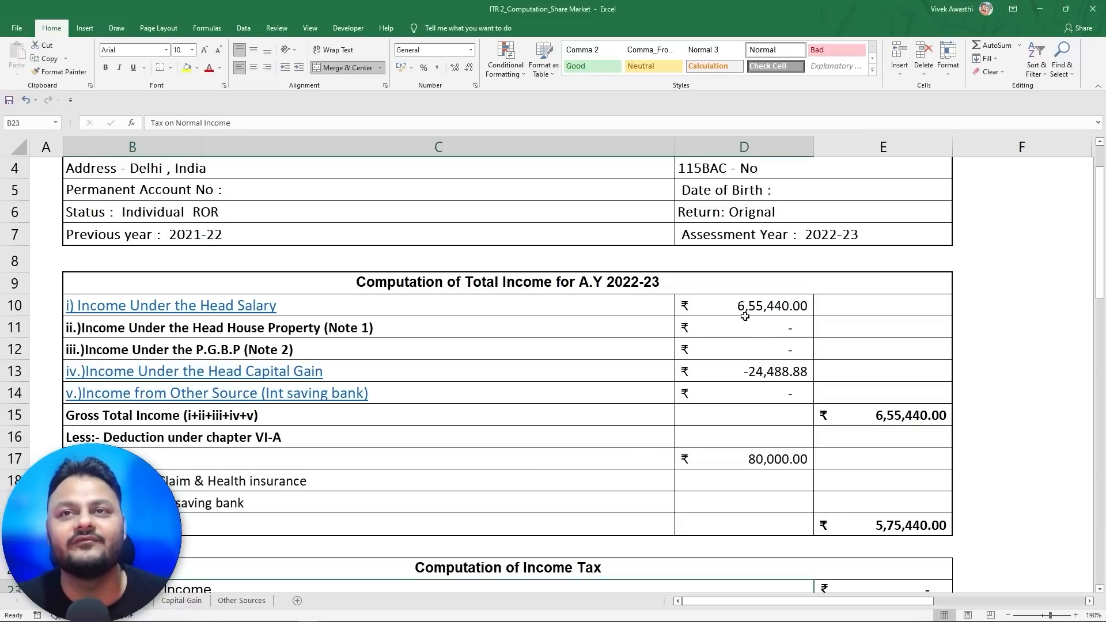
{"action": "key", "text": "alt+Tab"}
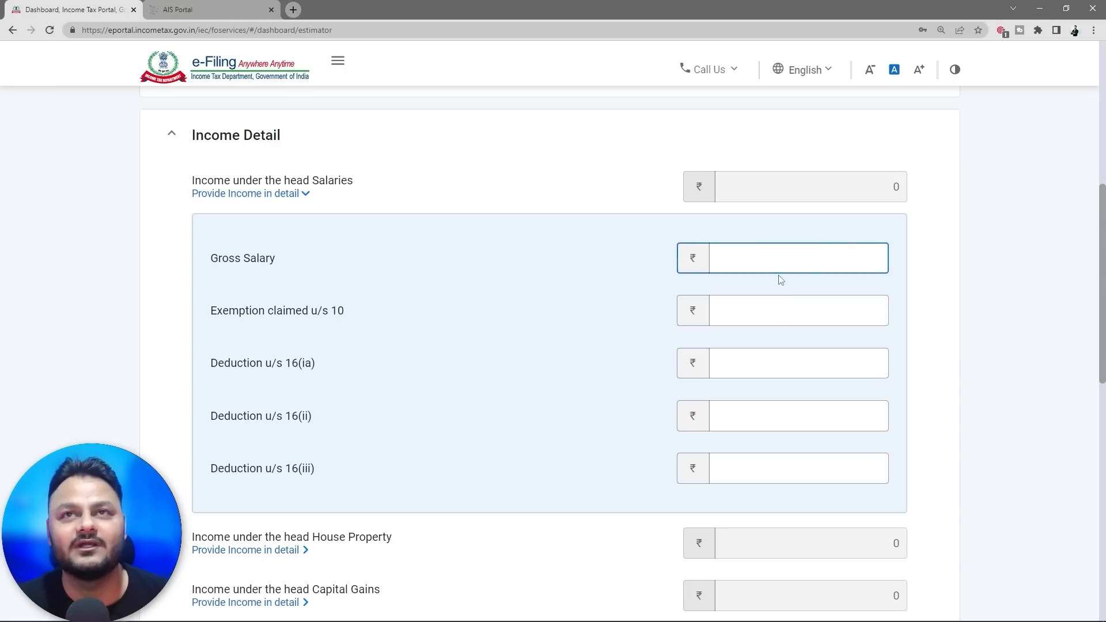
{"action": "type", "text": "655440"}
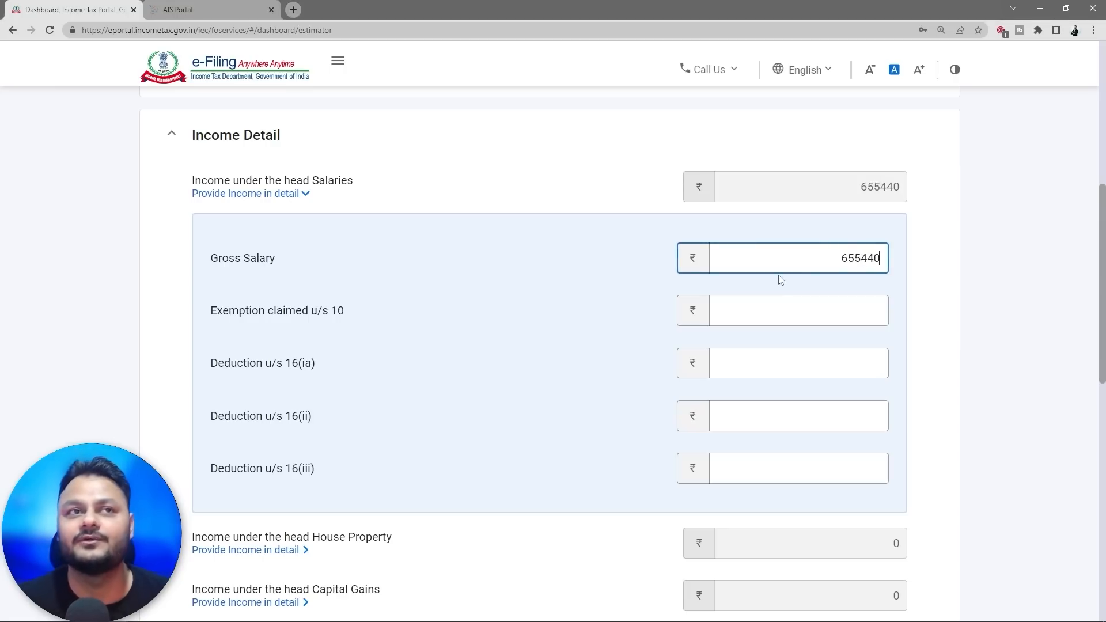
{"action": "left_click", "coordinate": [359, 375]}
{"action": "scroll", "coordinate": [500, 347], "scroll_direction": "down", "scroll_amount": 1}
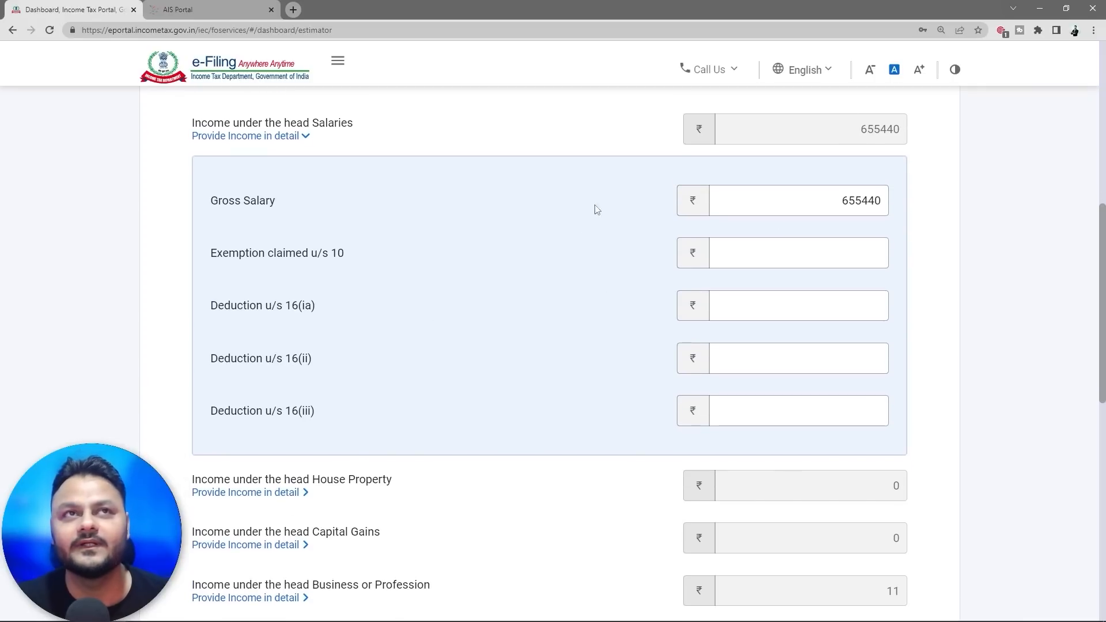
{"action": "key", "text": "alt+Tab"}
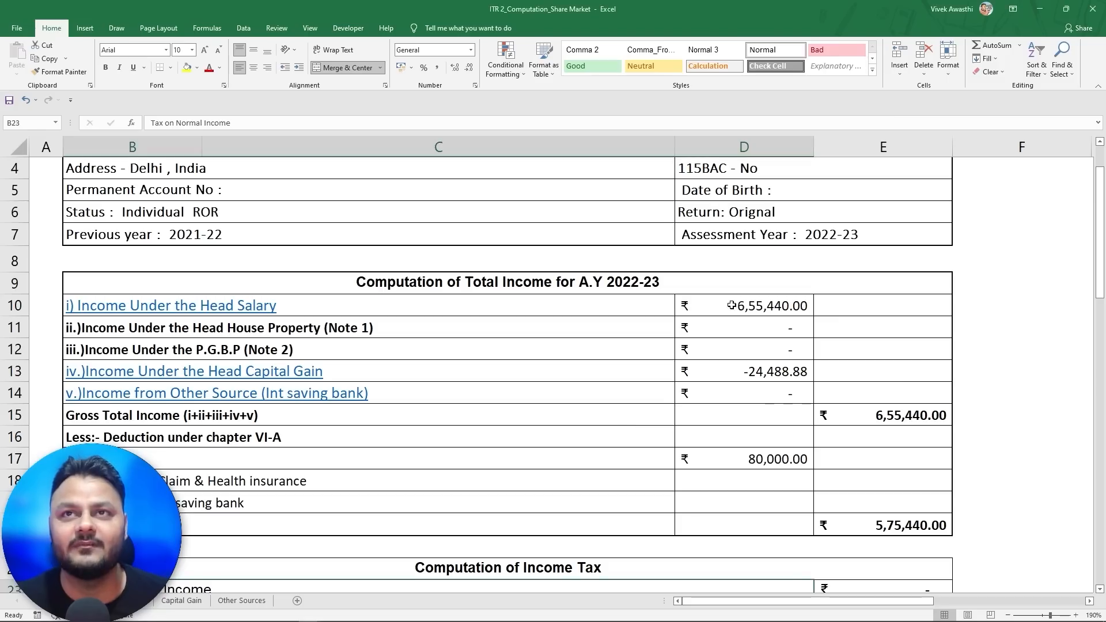
{"action": "key", "text": "alt+Tab"}
{"action": "scroll", "coordinate": [595, 358], "scroll_direction": "down", "scroll_amount": 2}
{"action": "scroll", "coordinate": [595, 358], "scroll_direction": "down", "scroll_amount": 1}
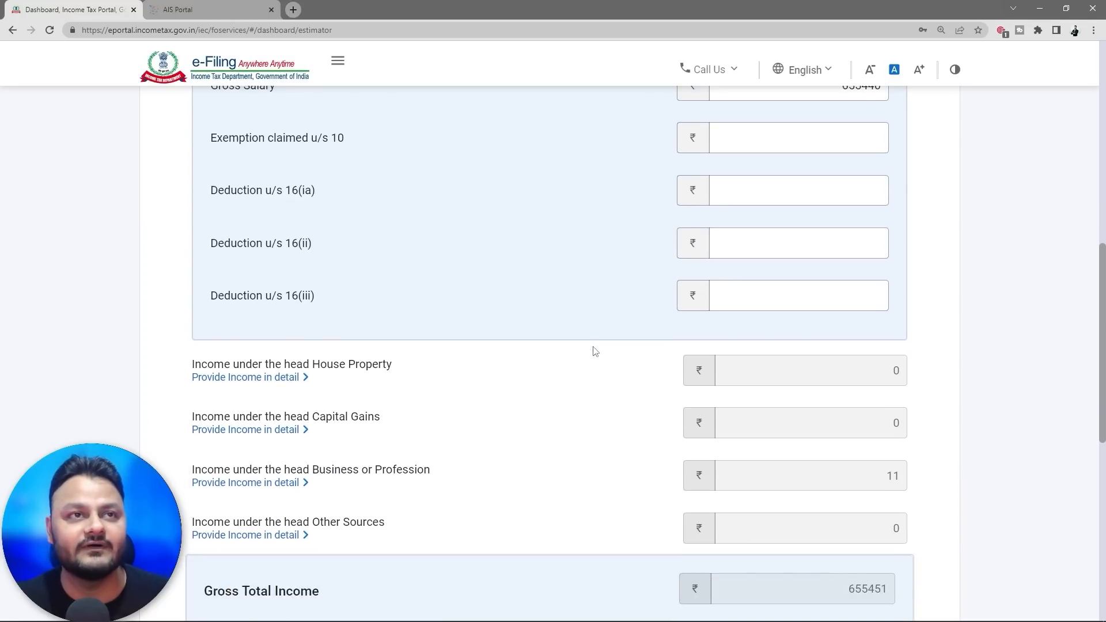
- Check the Sec 80C amount in the workbook and enter 80000 as Deductions u/s 80C under the estimator's Deduction Details
{"action": "key", "text": "alt+Tab"}
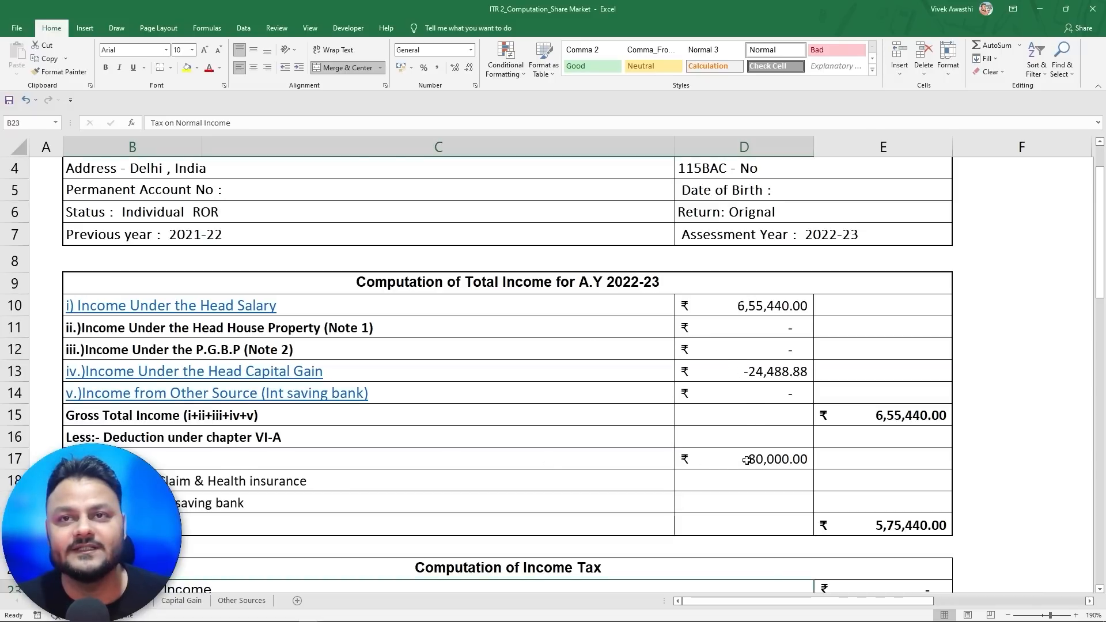
{"action": "key", "text": "alt+Tab"}
{"action": "scroll", "coordinate": [582, 397], "scroll_direction": "down", "scroll_amount": 3}
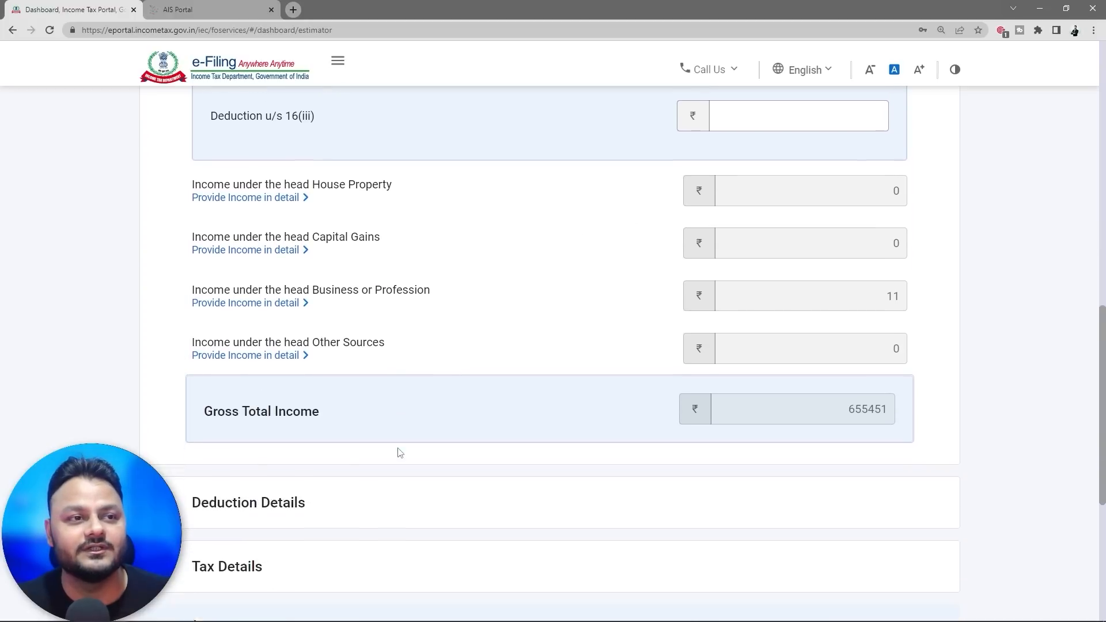
{"action": "left_click", "coordinate": [175, 461]}
{"action": "scroll", "coordinate": [317, 444], "scroll_direction": "down", "scroll_amount": 2}
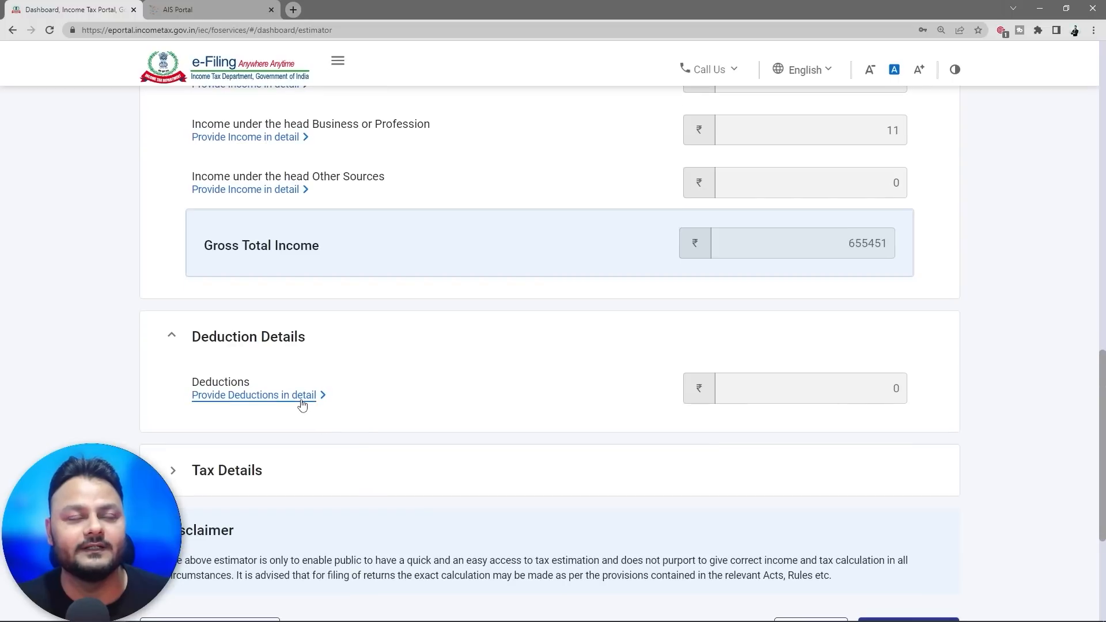
{"action": "left_click", "coordinate": [302, 404]}
{"action": "left_click", "coordinate": [831, 465]}
{"action": "type", "text": "8"}
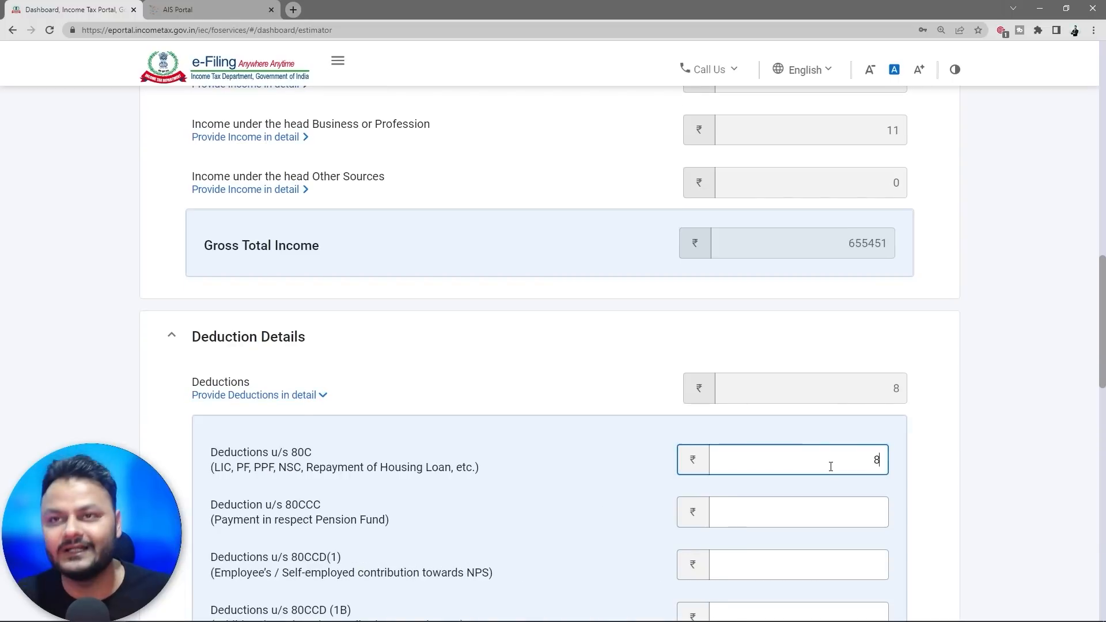
{"action": "type", "text": "0000"}
{"action": "left_click", "coordinate": [590, 436]}
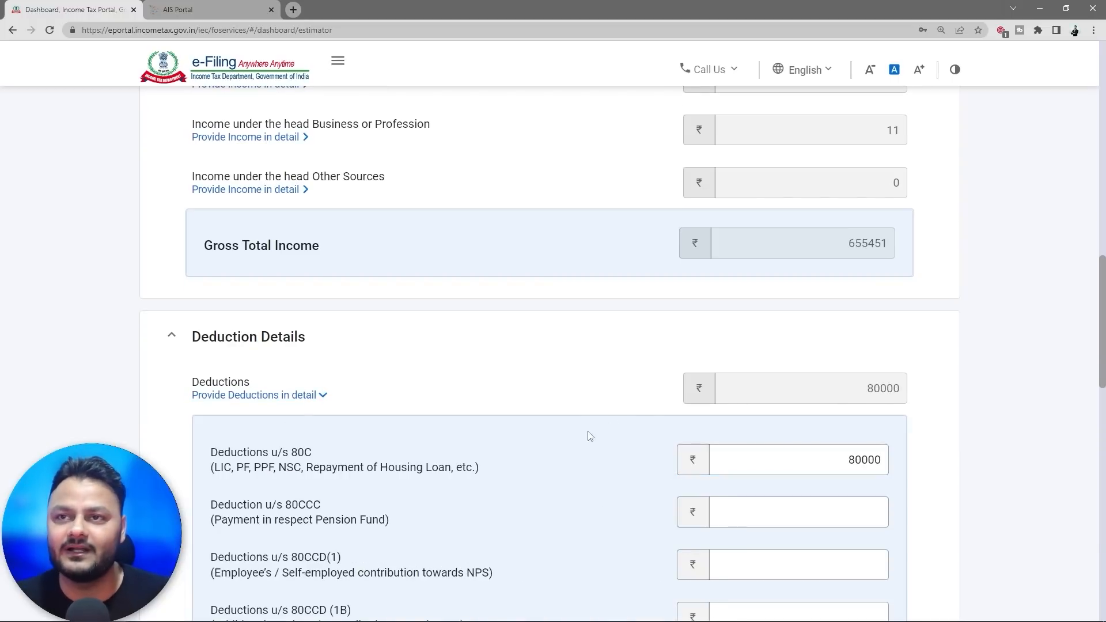
- Estimate the tax and review the resulting tax breakdown, highlighting the Total Tax on Income row up to its first amount
{"action": "scroll", "coordinate": [592, 447], "scroll_direction": "down", "scroll_amount": 15}
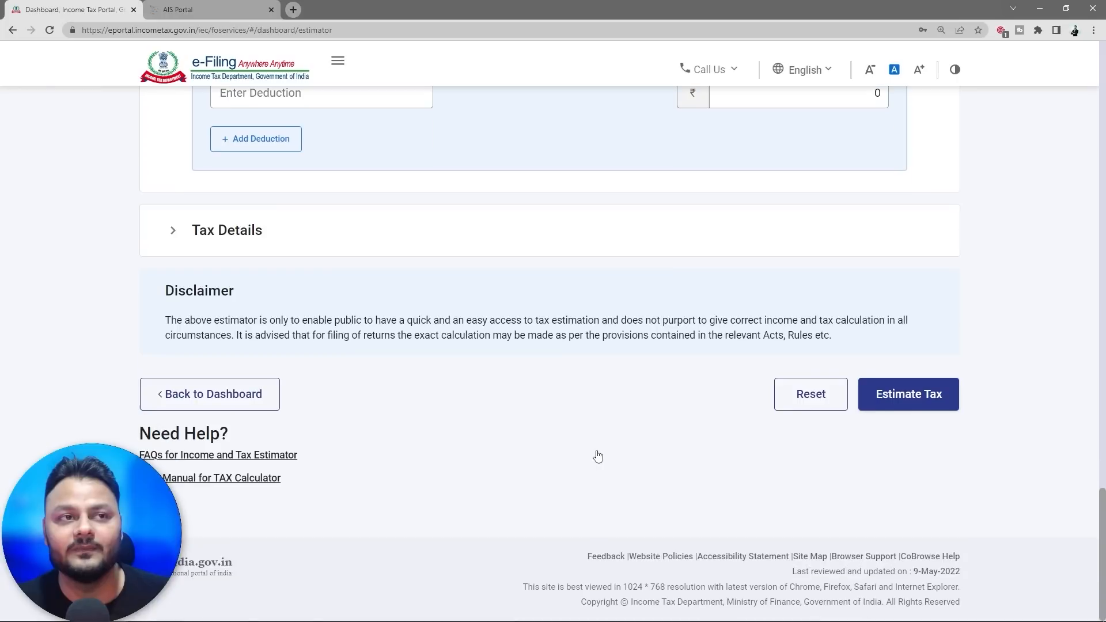
{"action": "left_click", "coordinate": [902, 395]}
{"action": "scroll", "coordinate": [640, 430], "scroll_direction": "up", "scroll_amount": 5}
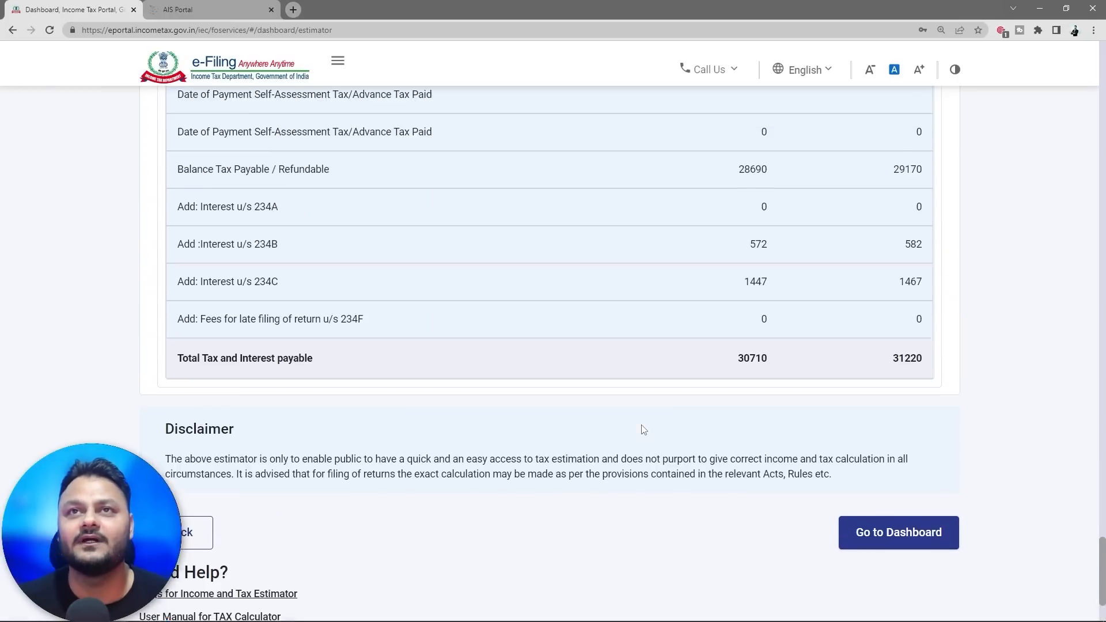
{"action": "scroll", "coordinate": [643, 430], "scroll_direction": "up", "scroll_amount": 7}
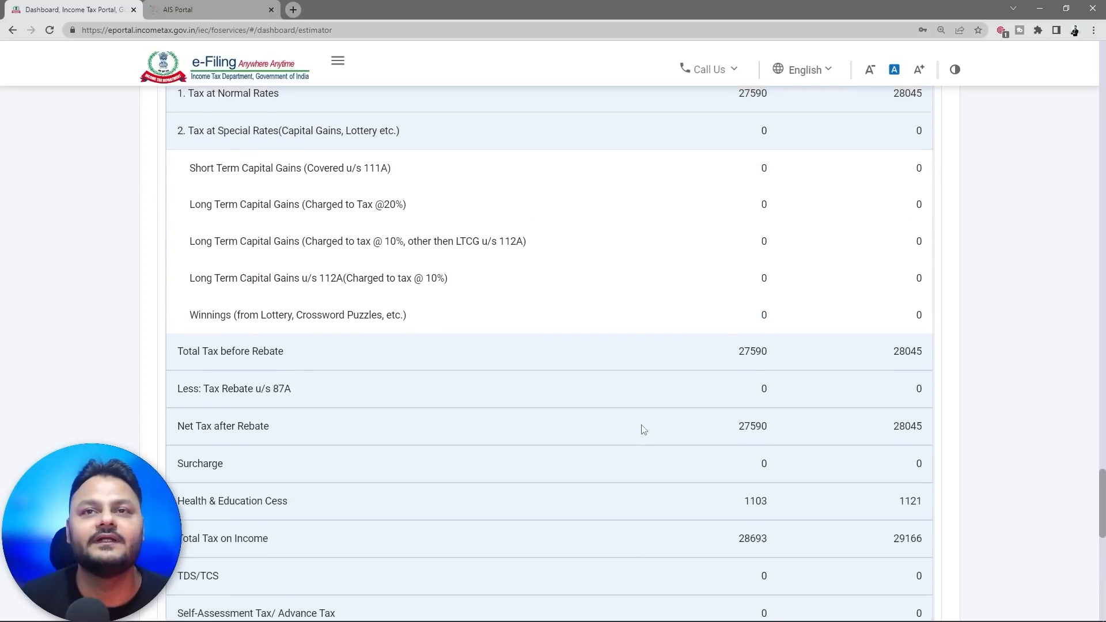
{"action": "scroll", "coordinate": [644, 430], "scroll_direction": "up", "scroll_amount": 2}
{"action": "scroll", "coordinate": [643, 430], "scroll_direction": "down", "scroll_amount": 7}
{"action": "scroll", "coordinate": [643, 430], "scroll_direction": "up", "scroll_amount": 1}
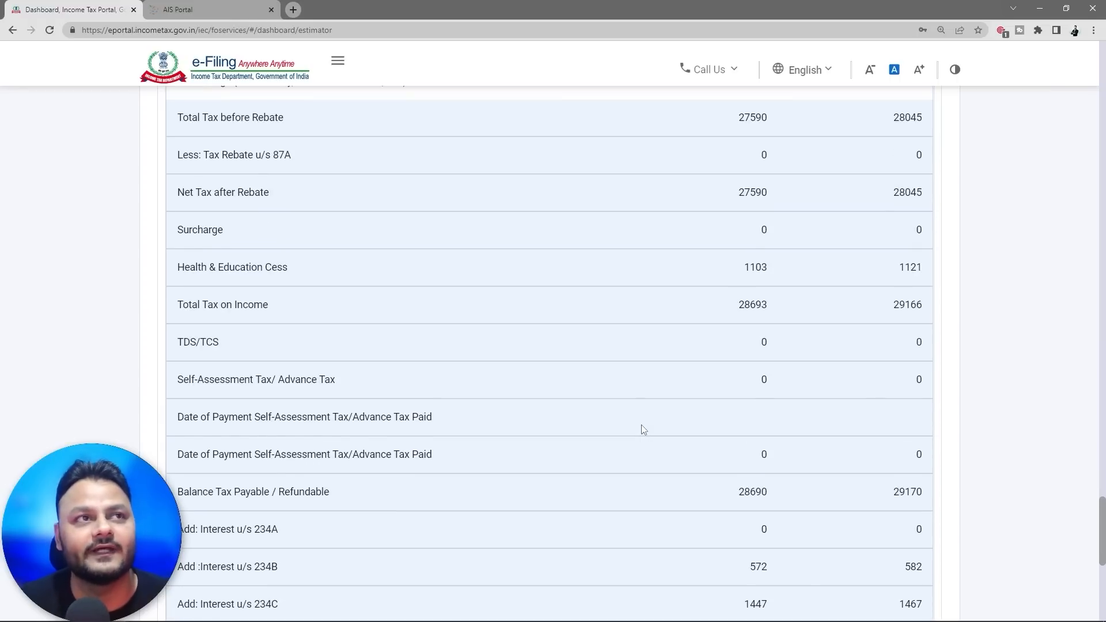
{"action": "scroll", "coordinate": [644, 430], "scroll_direction": "up", "scroll_amount": 3}
{"action": "left_click_drag", "start_coordinate": [178, 478], "coordinate": [790, 491]}
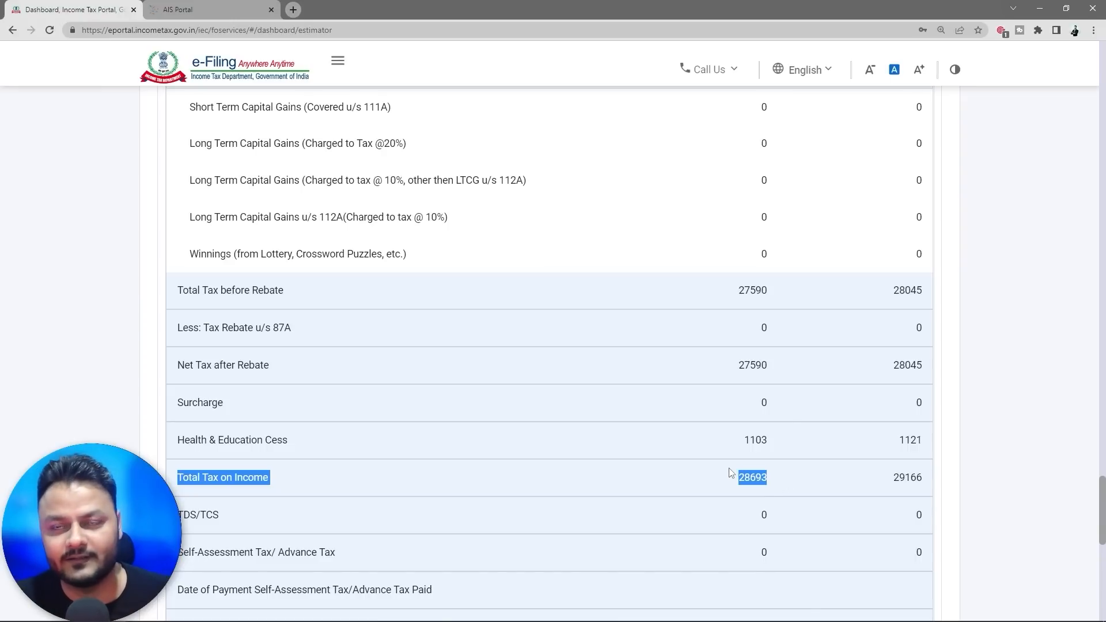
- Compare the total income and empty tax rows in the Excel computation with the estimator's Total Tax on Income in Chrome
{"action": "key", "text": "alt+Tab"}
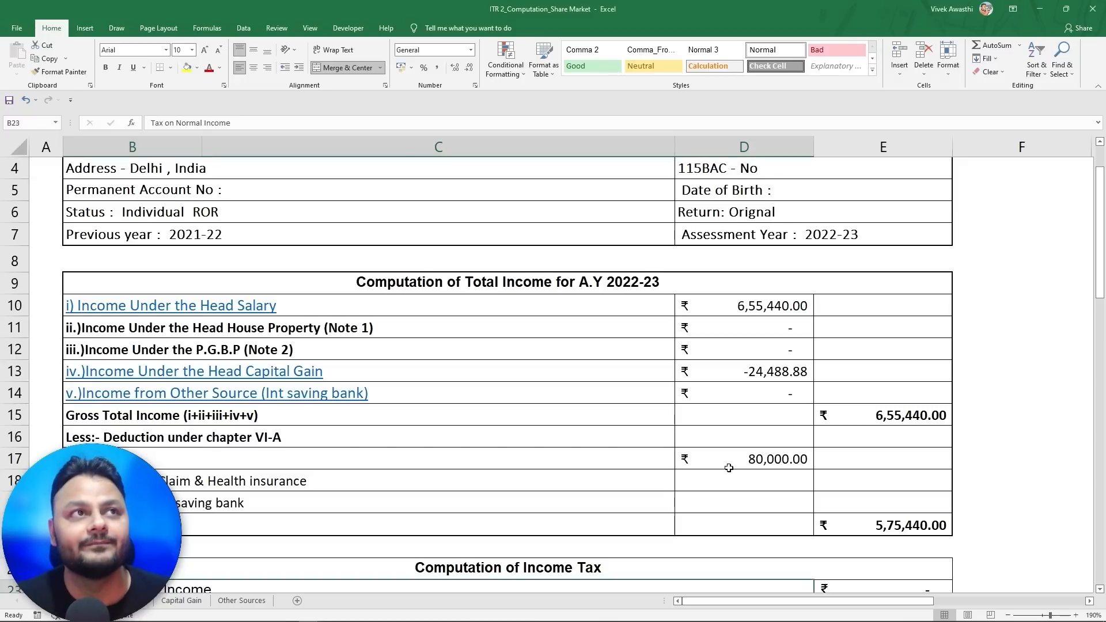
{"action": "scroll", "coordinate": [729, 468], "scroll_direction": "up", "scroll_amount": 1}
{"action": "scroll", "coordinate": [729, 468], "scroll_direction": "down", "scroll_amount": 2}
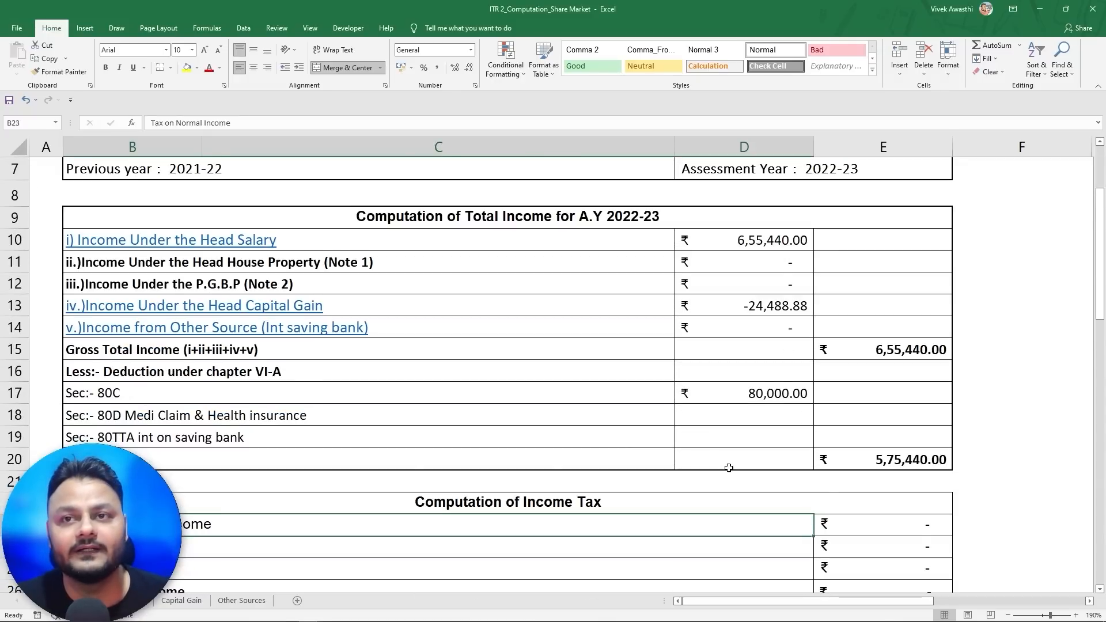
{"action": "scroll", "coordinate": [728, 468], "scroll_direction": "down", "scroll_amount": 2}
{"action": "key", "text": "alt+Tab"}
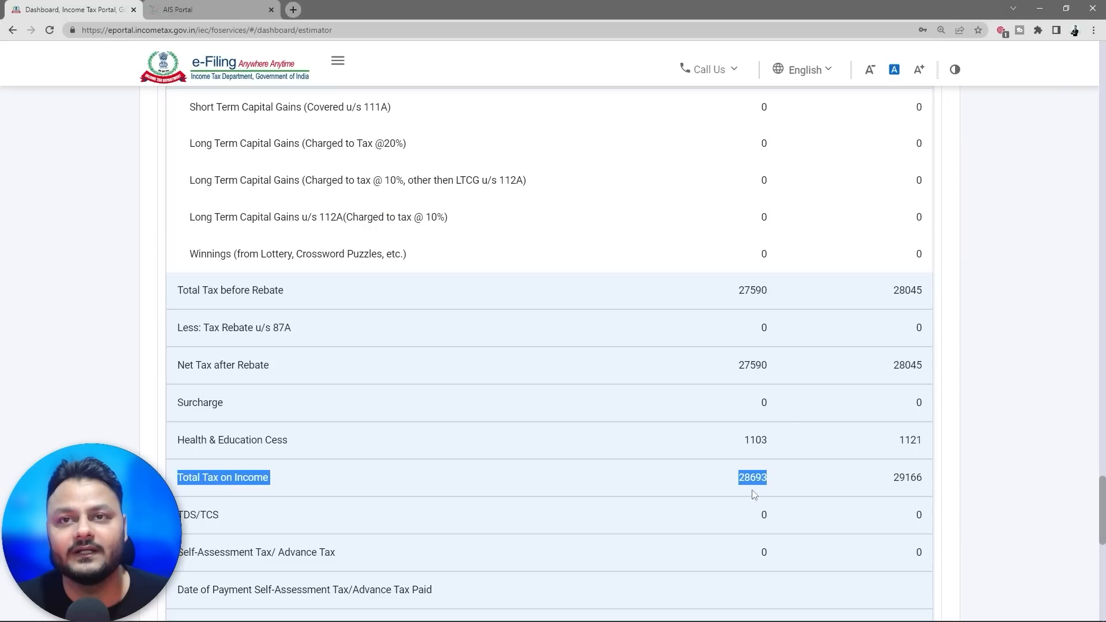
- Switch to the Excel computation workbook and enter 28693 as the Tax on Normal Income in E23
{"action": "key", "text": "alt+Tab"}
{"action": "type", "text": "28693"}
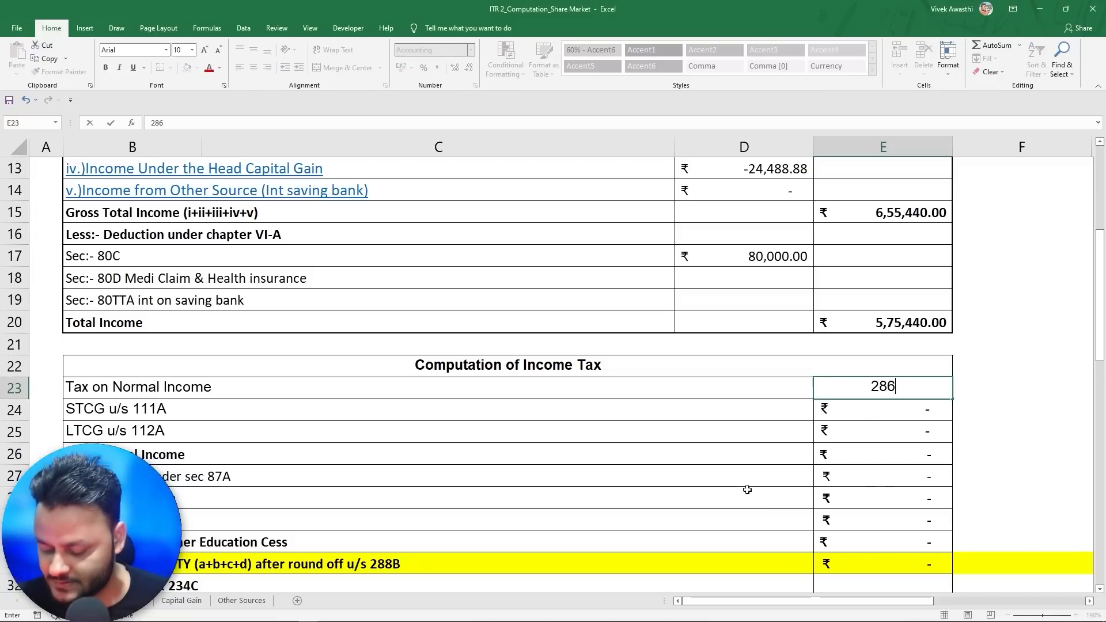
{"action": "key", "text": "Return"}
{"action": "key", "text": "Up"}
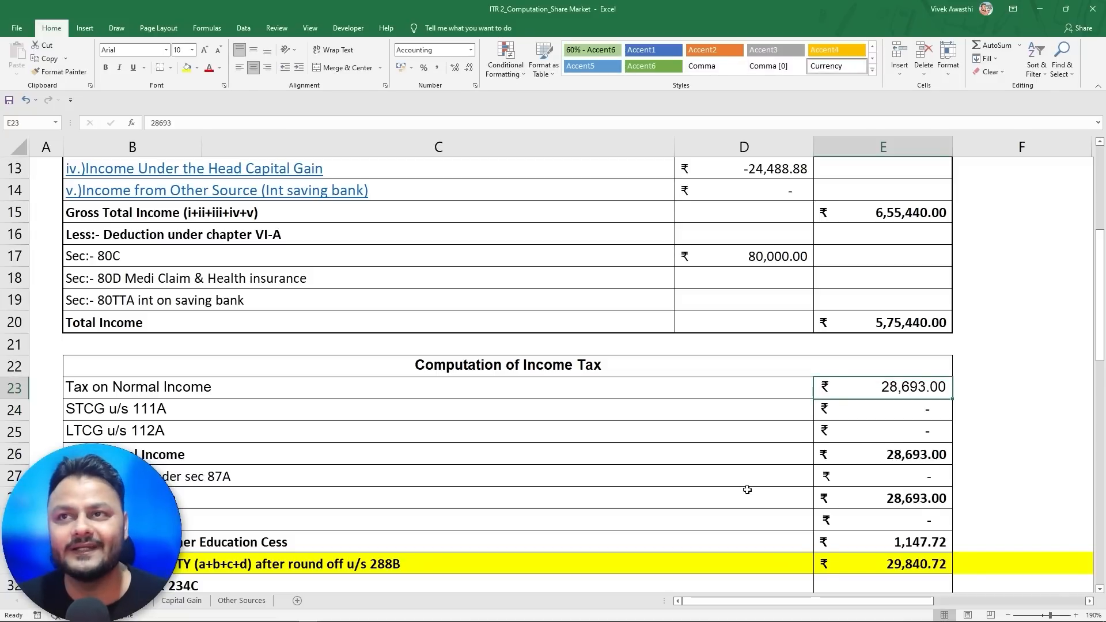
- Enter 12500 in cell F23, beside the Tax on Normal Income amount, to begin a manual tax check
{"action": "key", "text": "Right"}
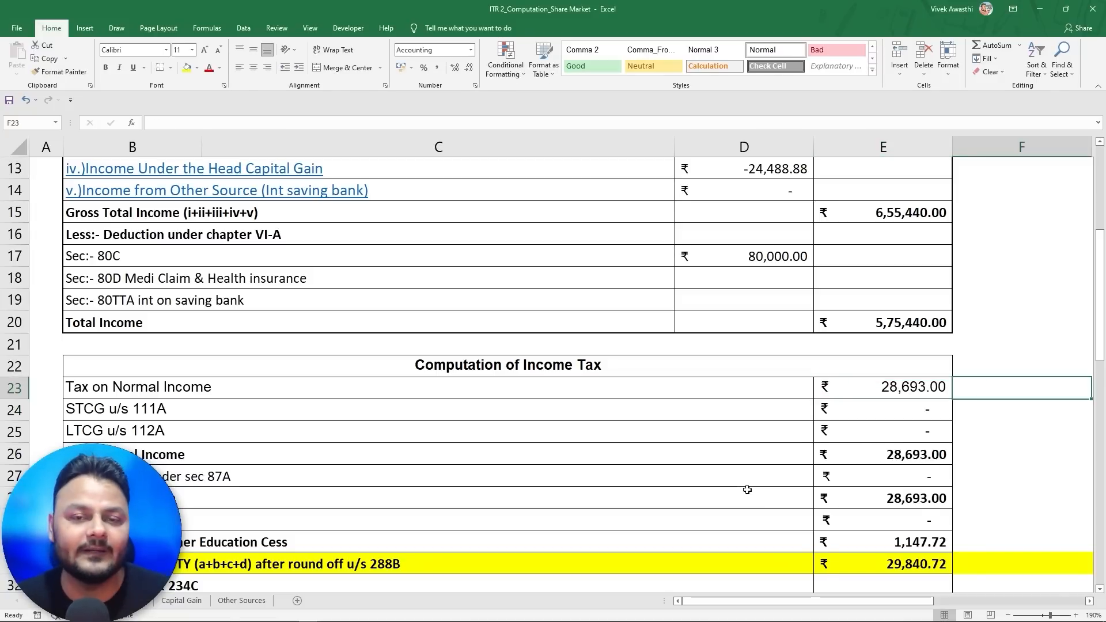
{"action": "type", "text": "+"}
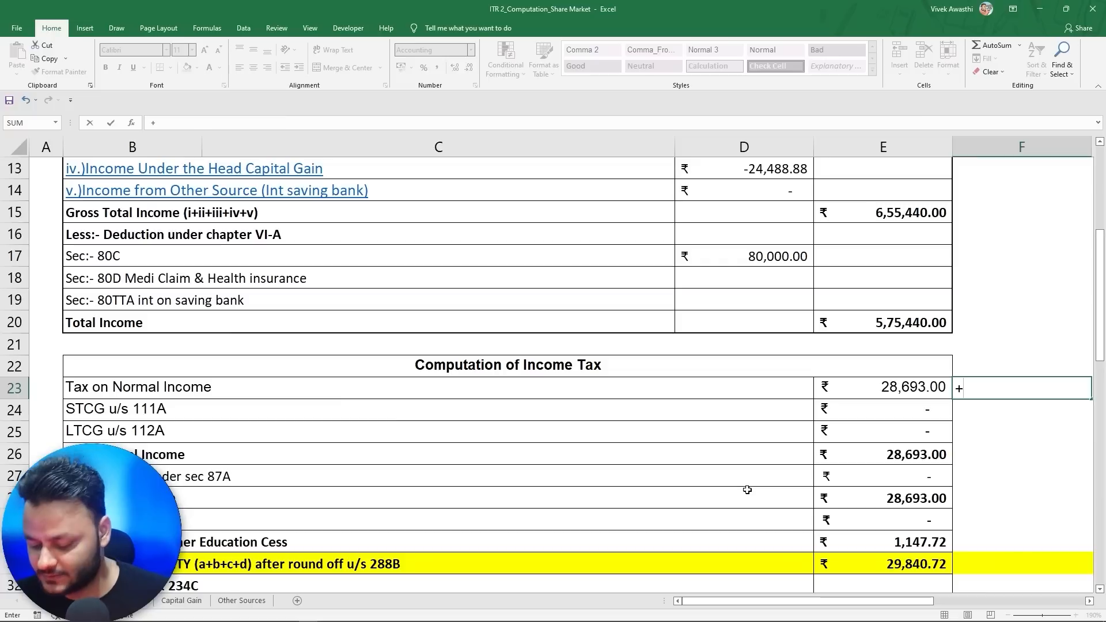
{"action": "key", "text": "BackSpace"}
{"action": "type", "text": "12500"}
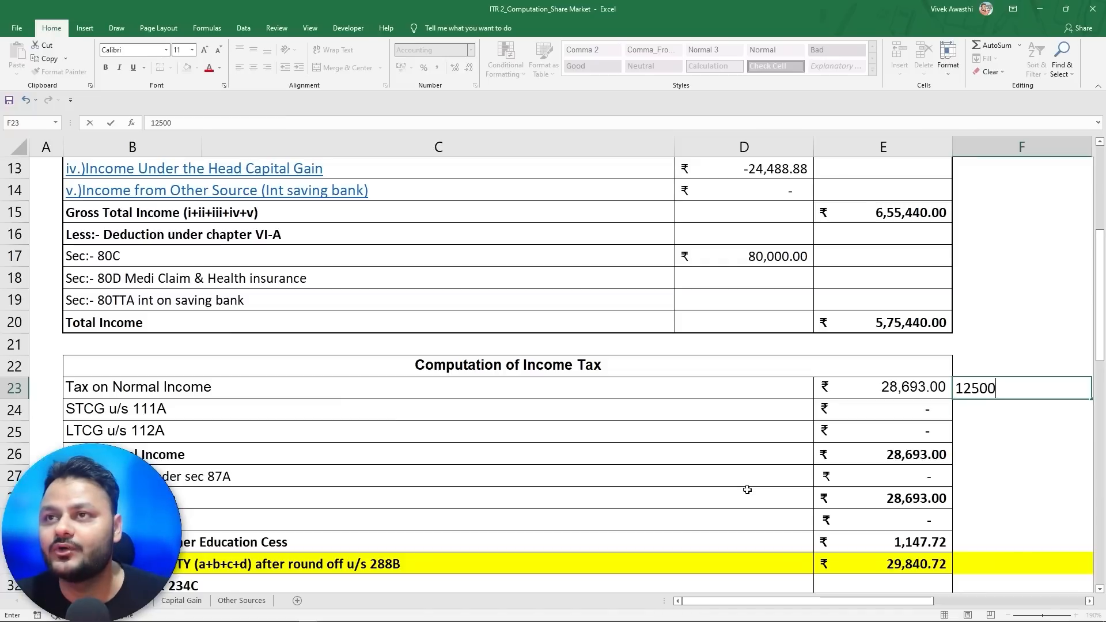
{"action": "key", "text": "Return"}
{"action": "key", "text": "Up"}
- Calculate 20% of 75440 in cell G23 with the formula =75440*20%
{"action": "key", "text": "Right"}
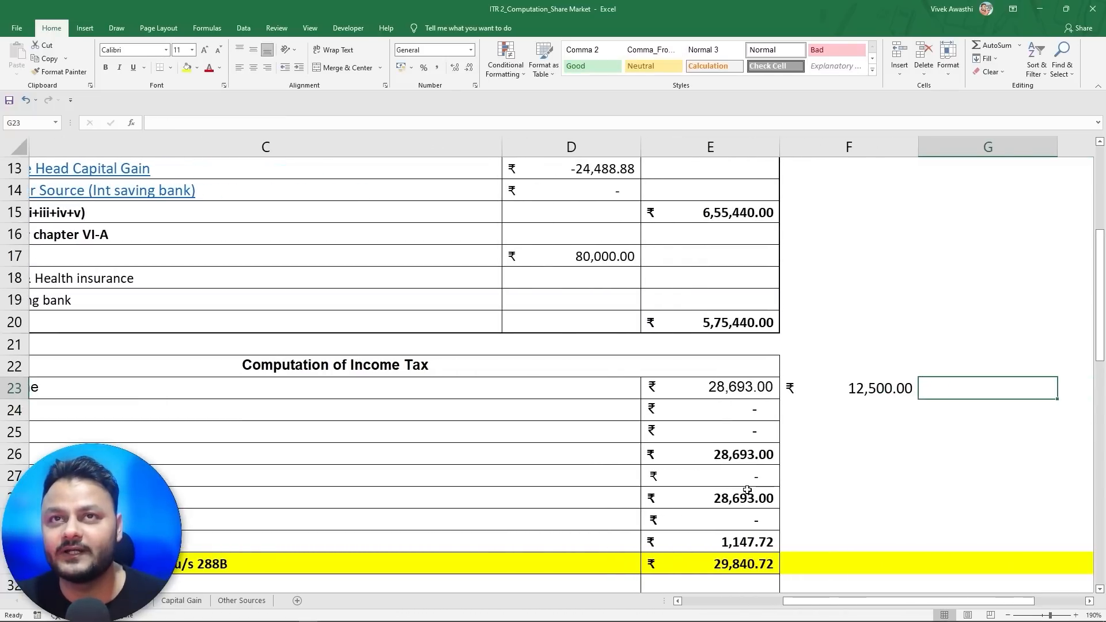
{"action": "type", "text": "+75440"}
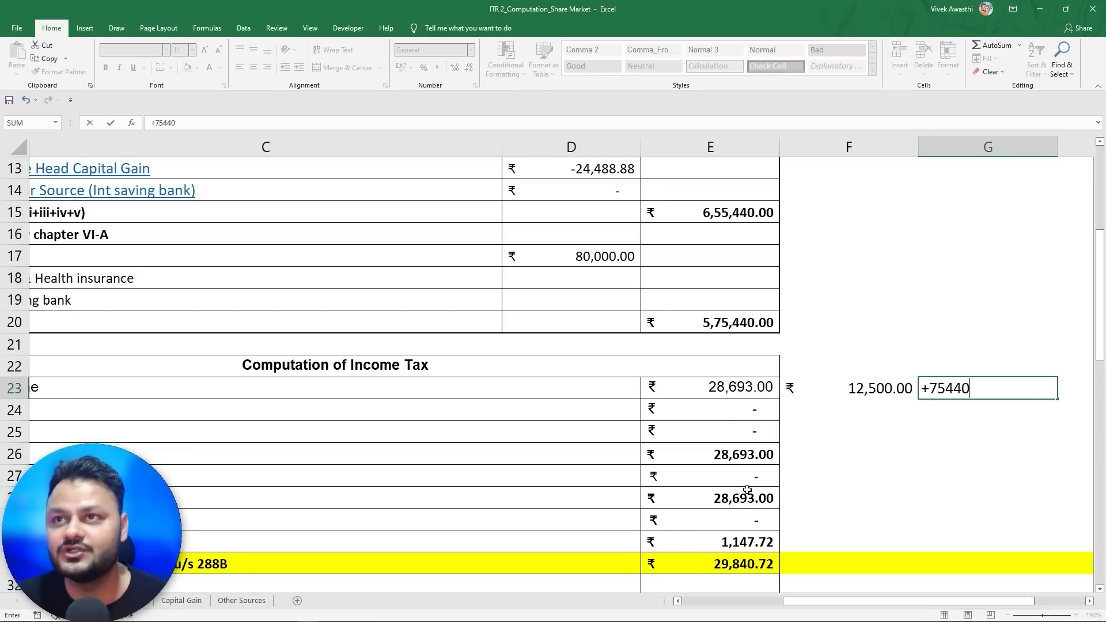
{"action": "type", "text": "*"}
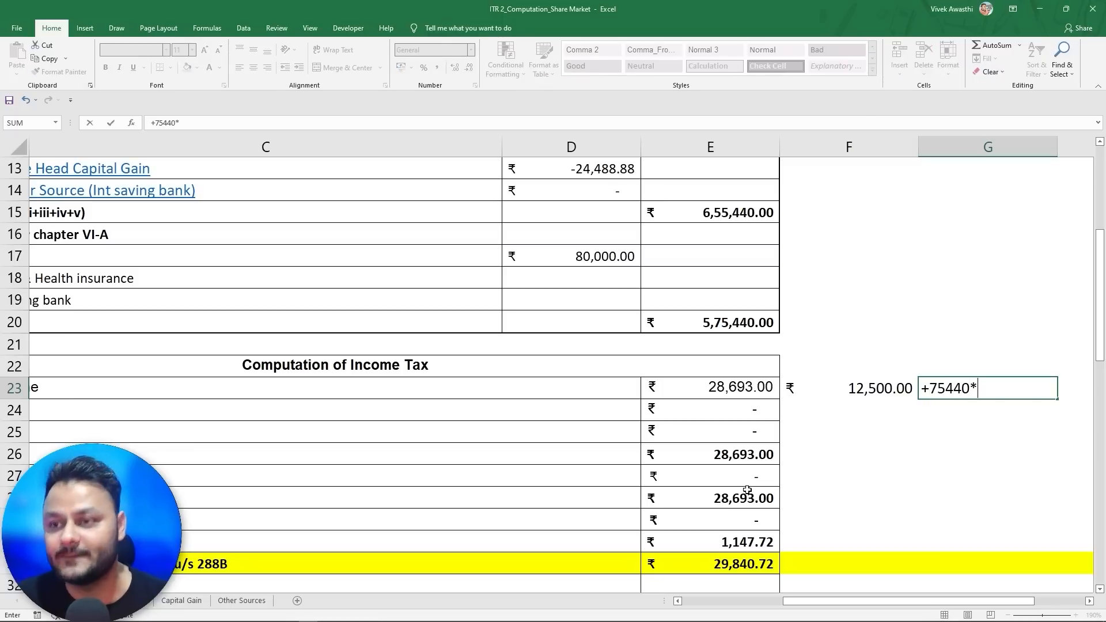
{"action": "type", "text": "205"}
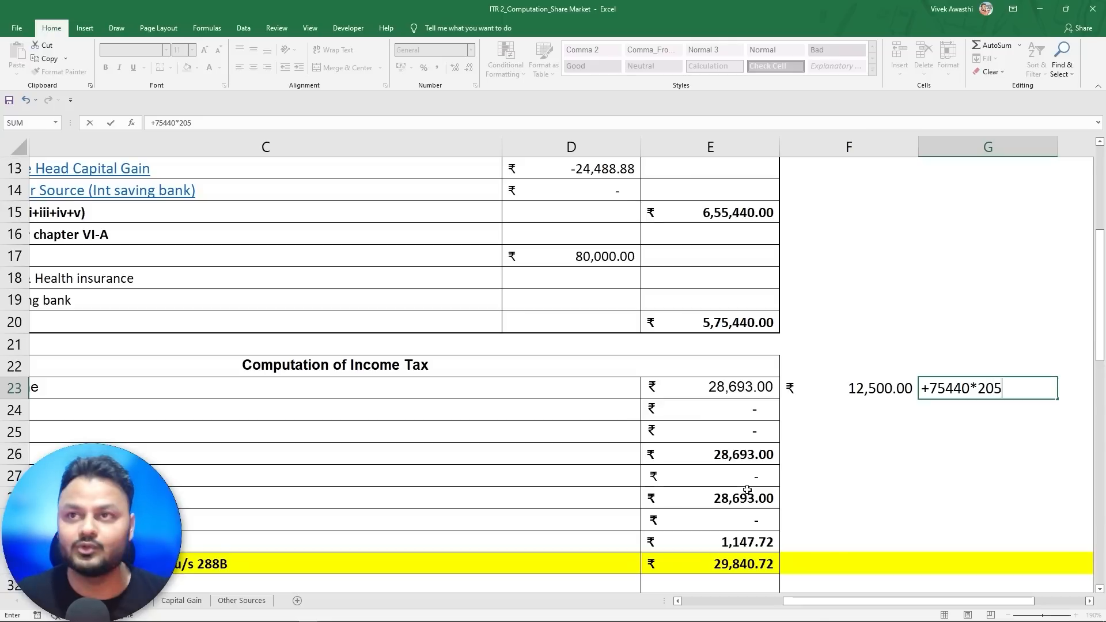
{"action": "key", "text": "Return"}
{"action": "key", "text": "Up"}
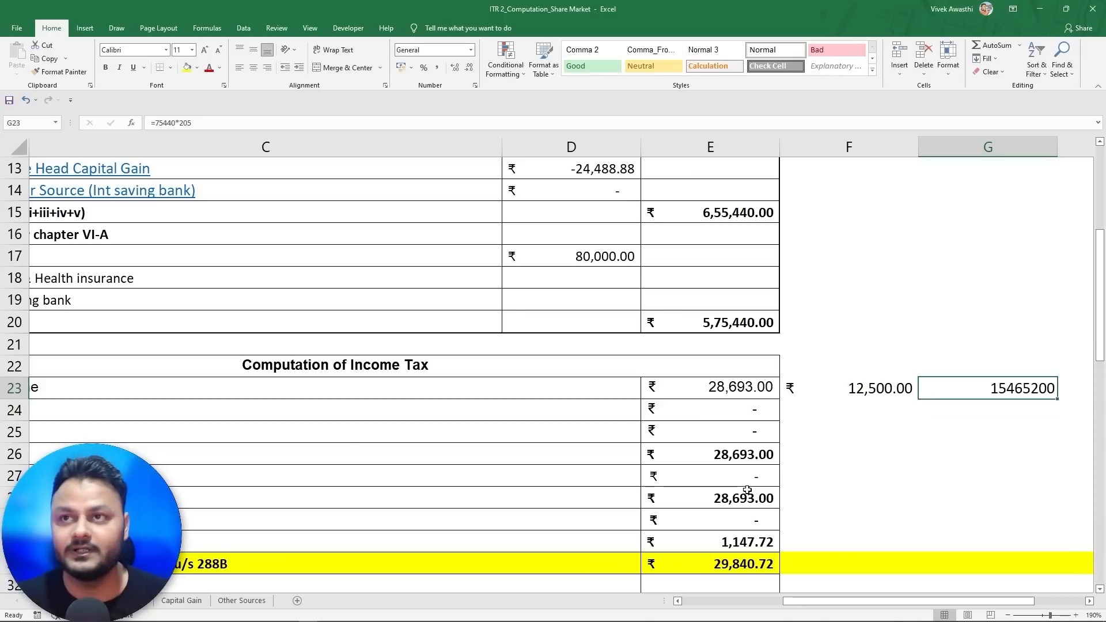
{"action": "key", "text": "F2"}
{"action": "key", "text": "BackSpace"}
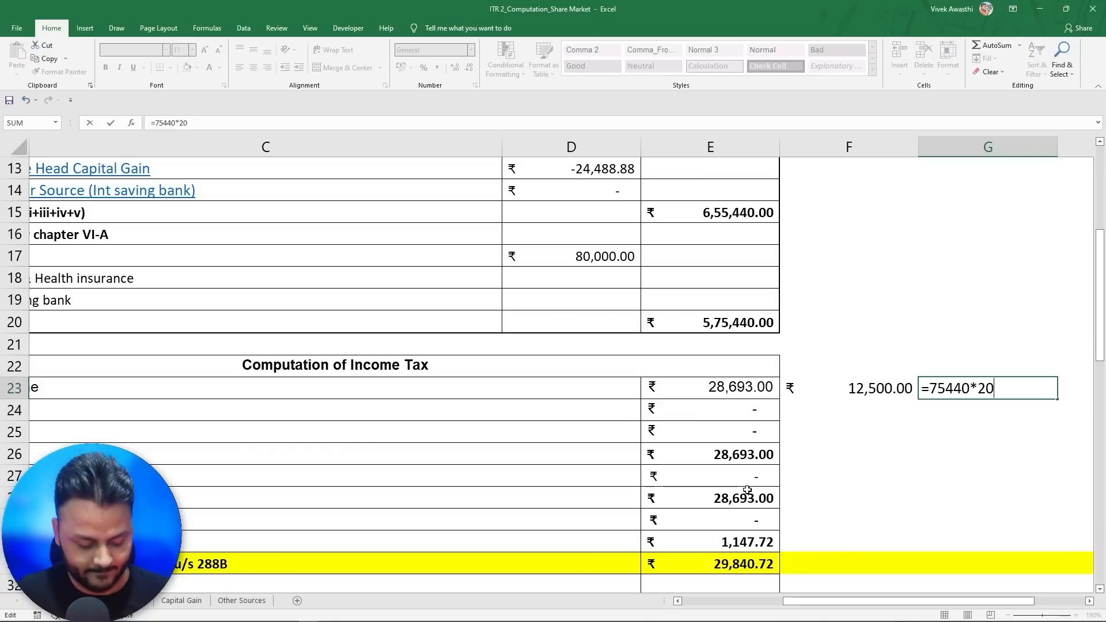
{"action": "type", "text": "%"}
{"action": "key", "text": "Return"}
{"action": "key", "text": "Up"}
- Add the amounts in F23 and G23 with a formula in cell H23
{"action": "key", "text": "Right"}
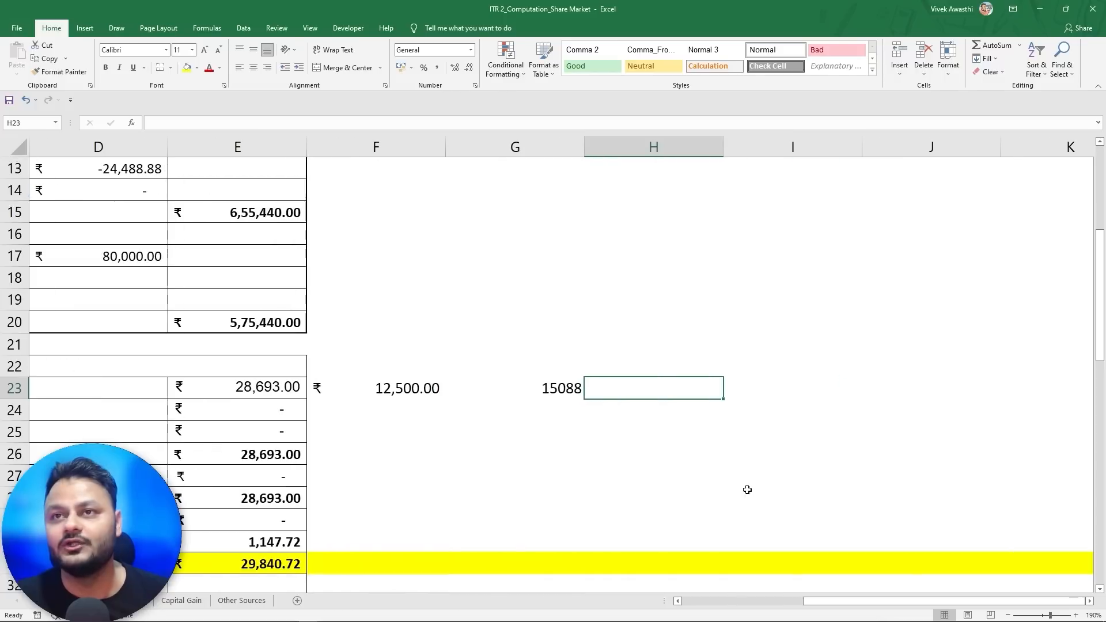
{"action": "type", "text": "+"}
{"action": "key", "text": "Left"}
{"action": "key", "text": "Left"}
{"action": "type", "text": "+"}
{"action": "key", "text": "Left"}
{"action": "key", "text": "Return"}
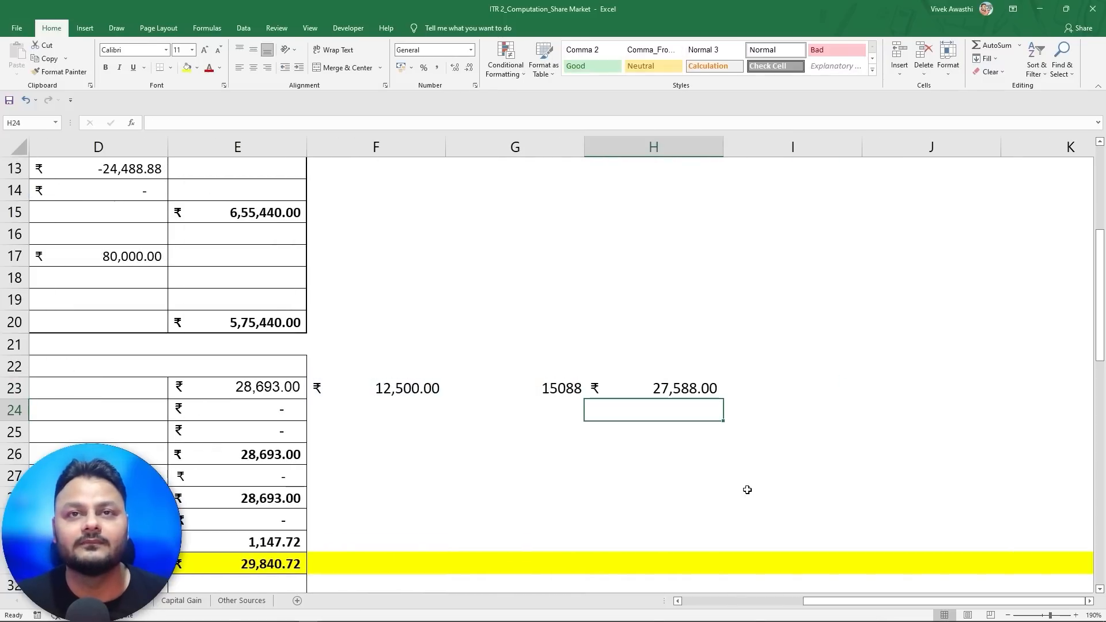
{"action": "key", "text": "Up"}
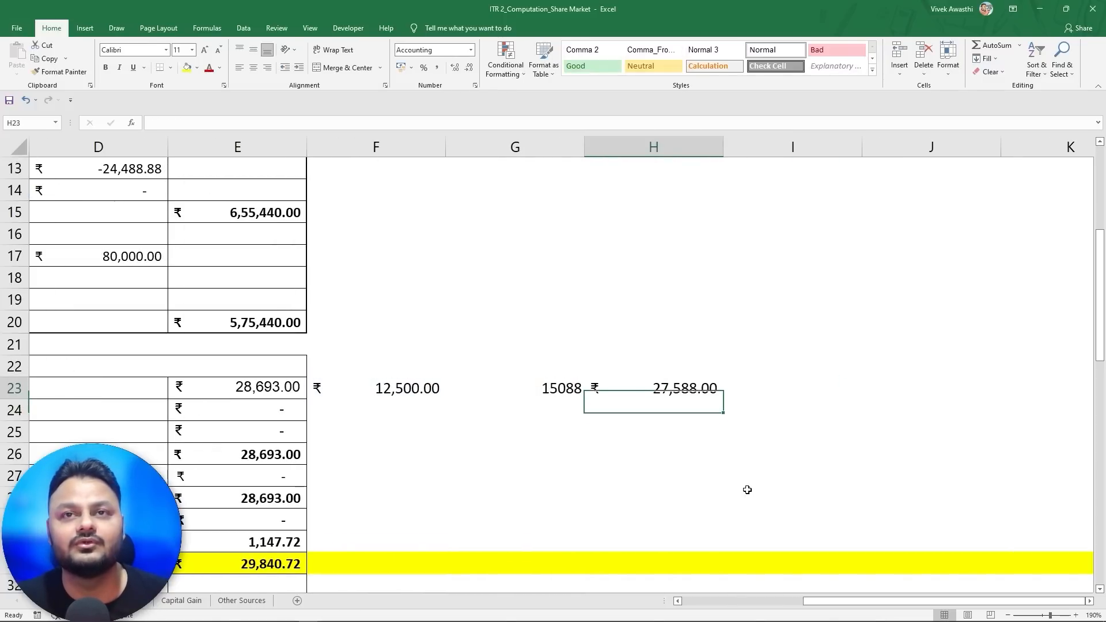
- Compare the manual tax total in H23 with the estimator's Net Tax after Rebate and Total Tax on Income in Chrome
{"action": "key", "text": "alt+Tab"}
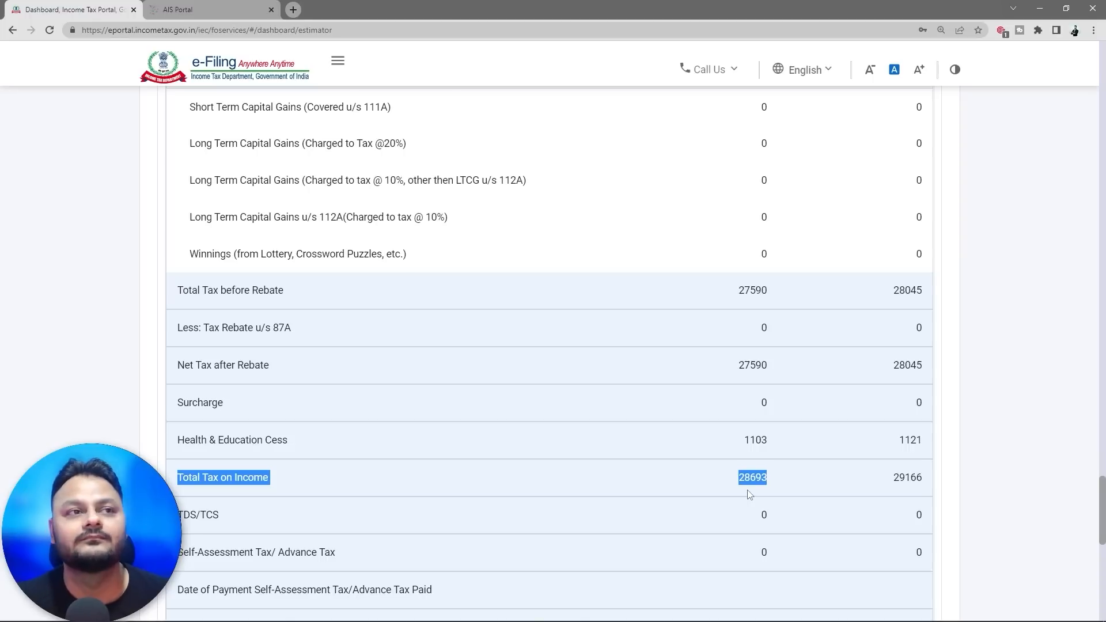
{"action": "key", "text": "alt+Tab"}
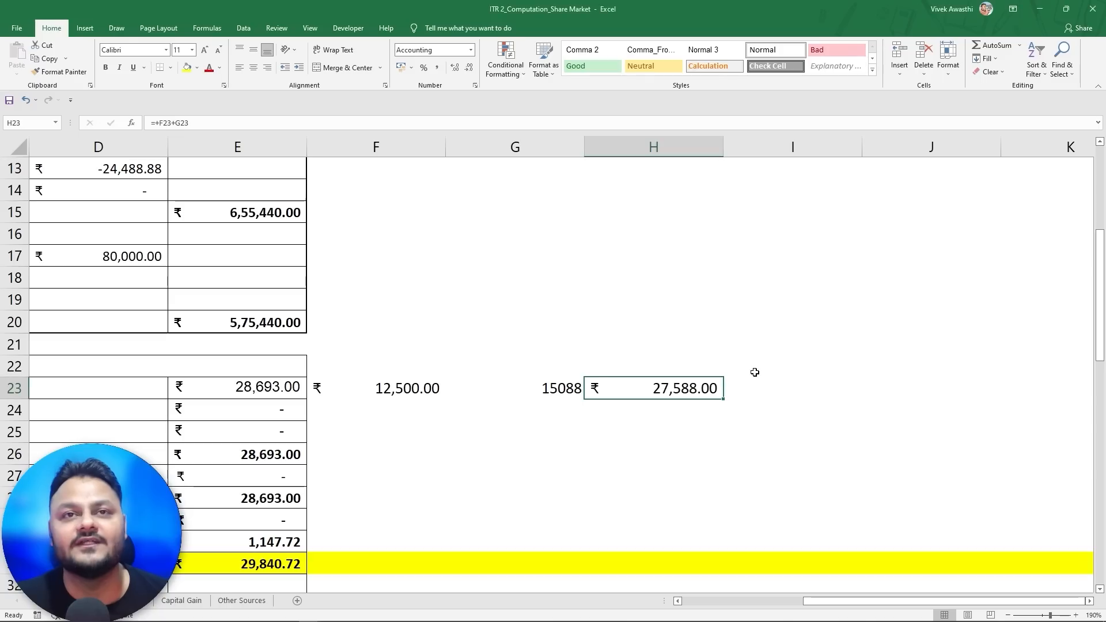
{"action": "key", "text": "alt+Tab"}
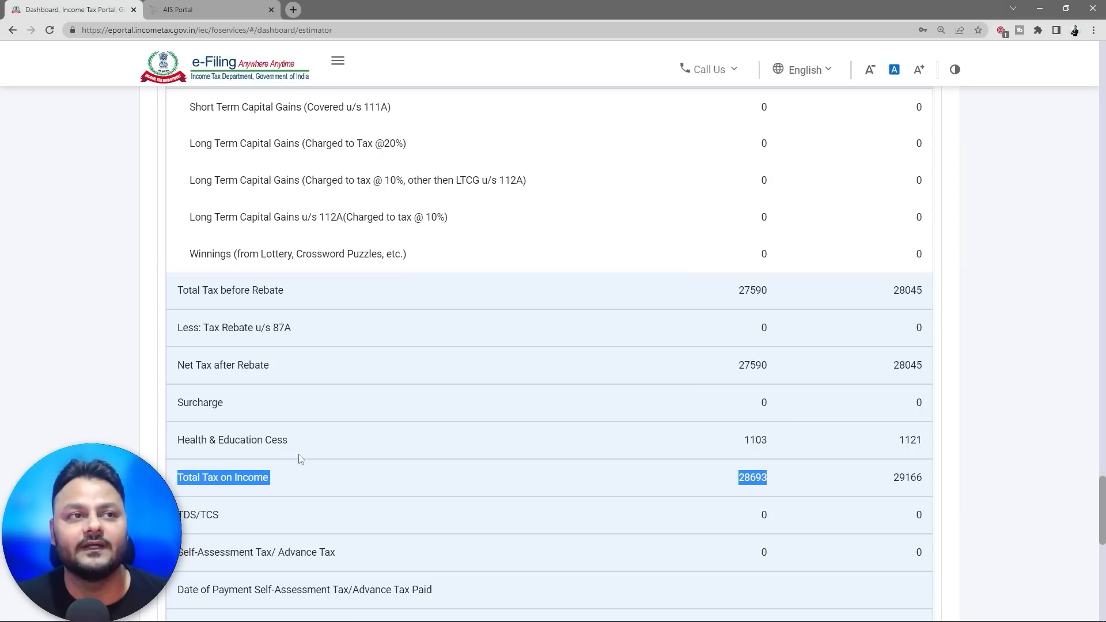
{"action": "key", "text": "alt+Tab"}
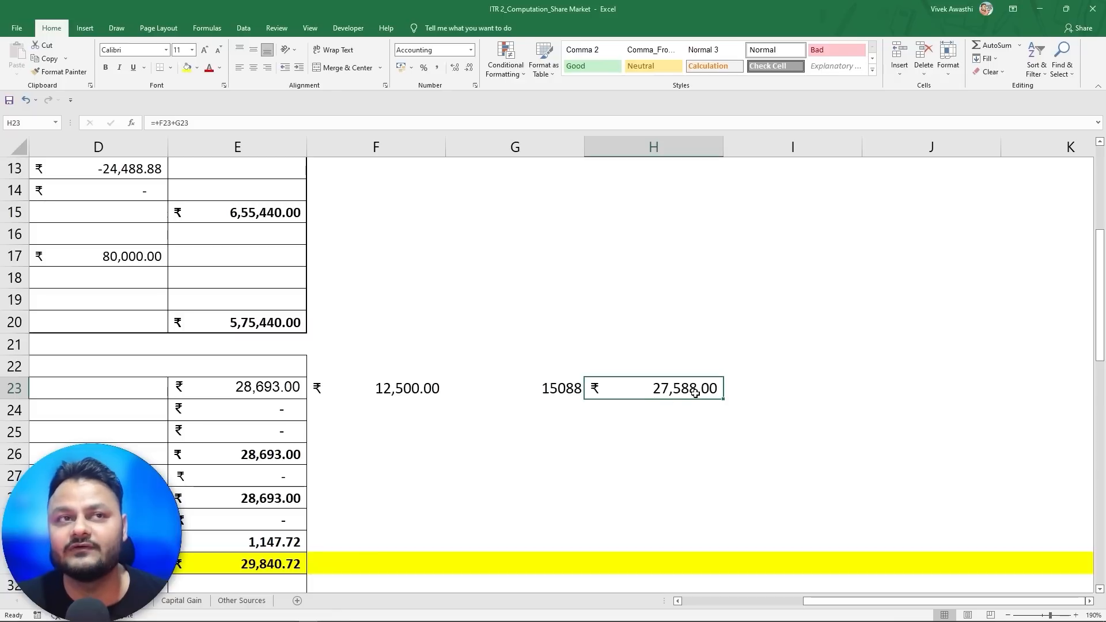
{"action": "key", "text": "alt+Tab"}
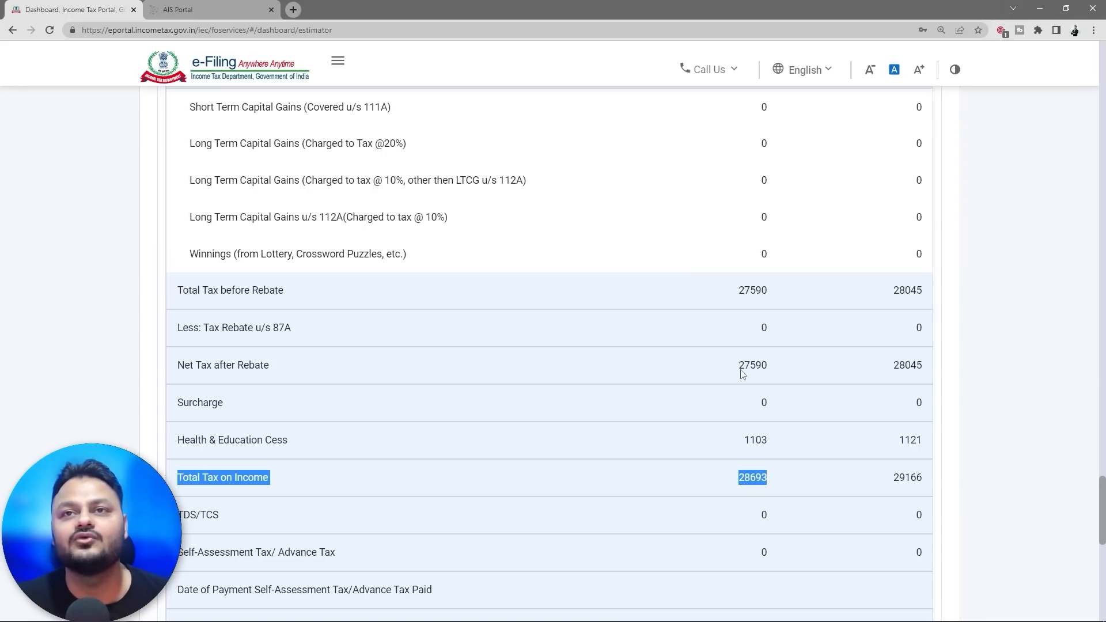
{"action": "key", "text": "alt+Tab"}
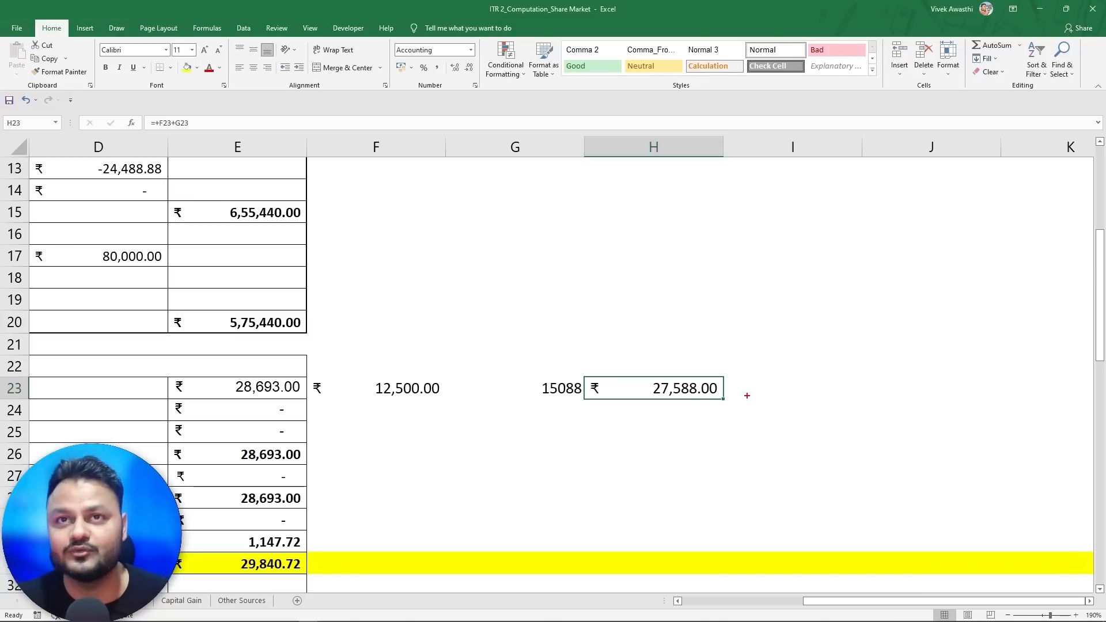
- Circle the manual total in H23 and the Tax on Normal Income amount in E23 with on-screen ink, and clear the marks
{"action": "mouse_move", "coordinate": [720, 369]}
{"action": "left_mouse_down"}
{"action": "mouse_move", "coordinate": [587, 383]}
{"action": "mouse_move", "coordinate": [694, 358]}
{"action": "mouse_move", "coordinate": [623, 367]}
{"action": "left_mouse_up"}
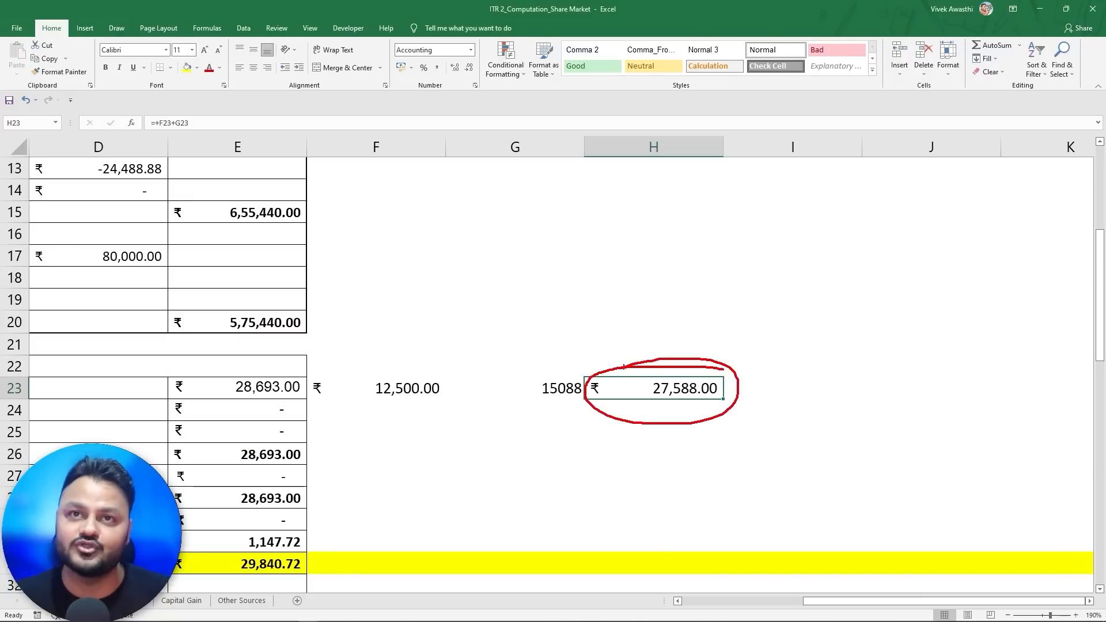
{"action": "mouse_move", "coordinate": [279, 363]}
{"action": "left_mouse_down"}
{"action": "mouse_move", "coordinate": [293, 353]}
{"action": "mouse_move", "coordinate": [245, 351]}
{"action": "left_mouse_up"}
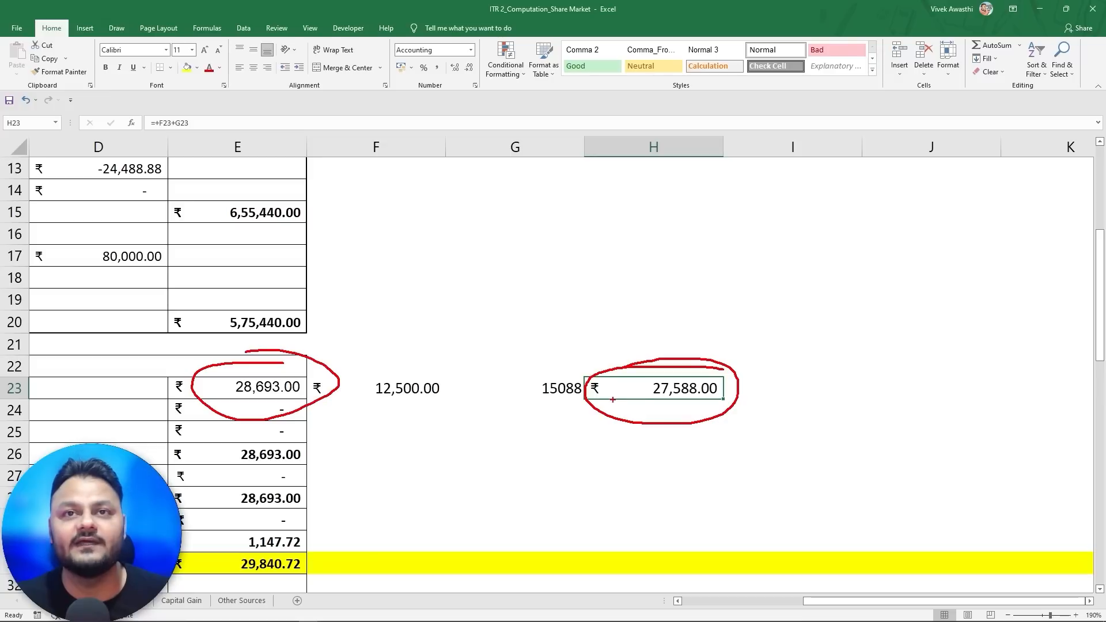
{"action": "key", "text": "Escape"}
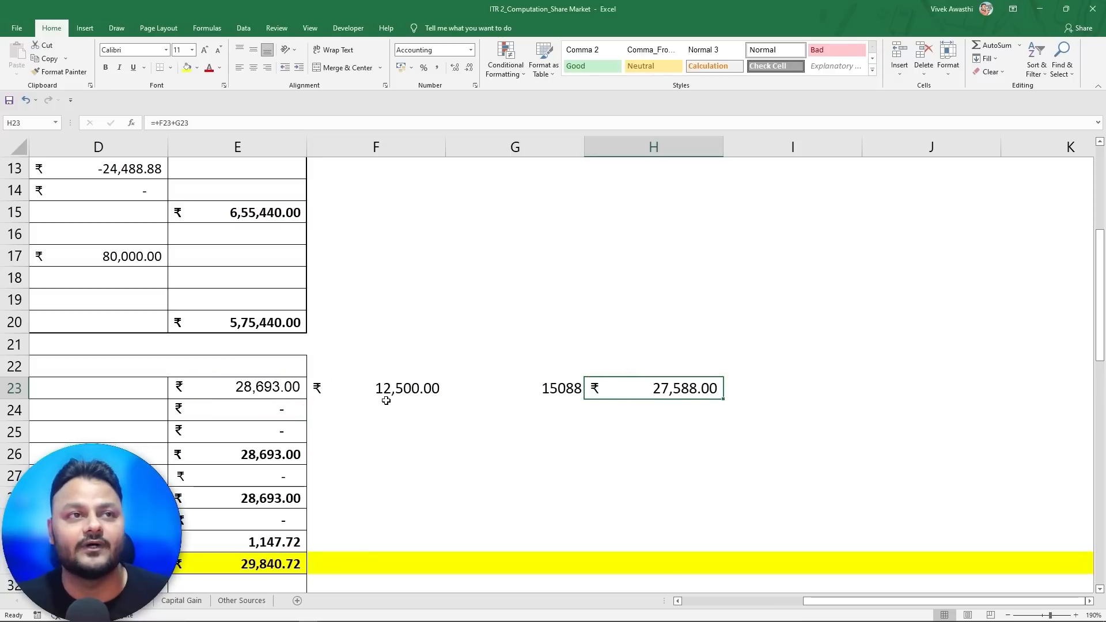
- Set the Tax on Normal Income in E23 to 27590
{"action": "left_click", "coordinate": [259, 390]}
{"action": "key", "text": "F2"}
{"action": "key", "text": "BackSpace"}
{"action": "key", "text": "BackSpace"}
{"action": "key", "text": "BackSpace"}
{"action": "key", "text": "BackSpace"}
{"action": "key", "text": "BackSpace"}
{"action": "type", "text": "27590"}
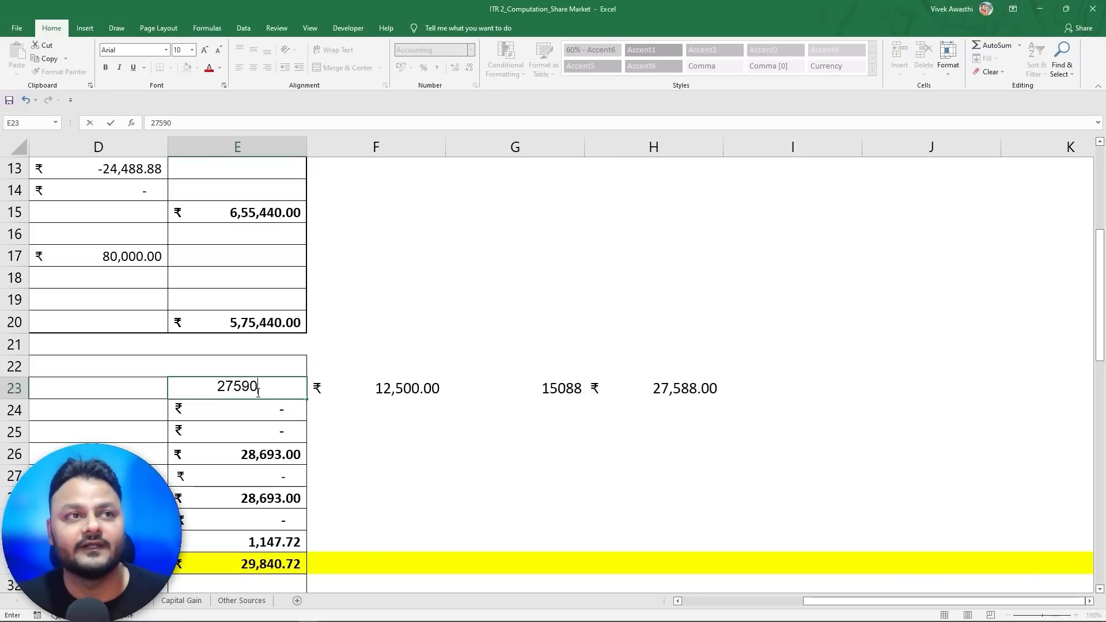
{"action": "key", "text": "Return"}
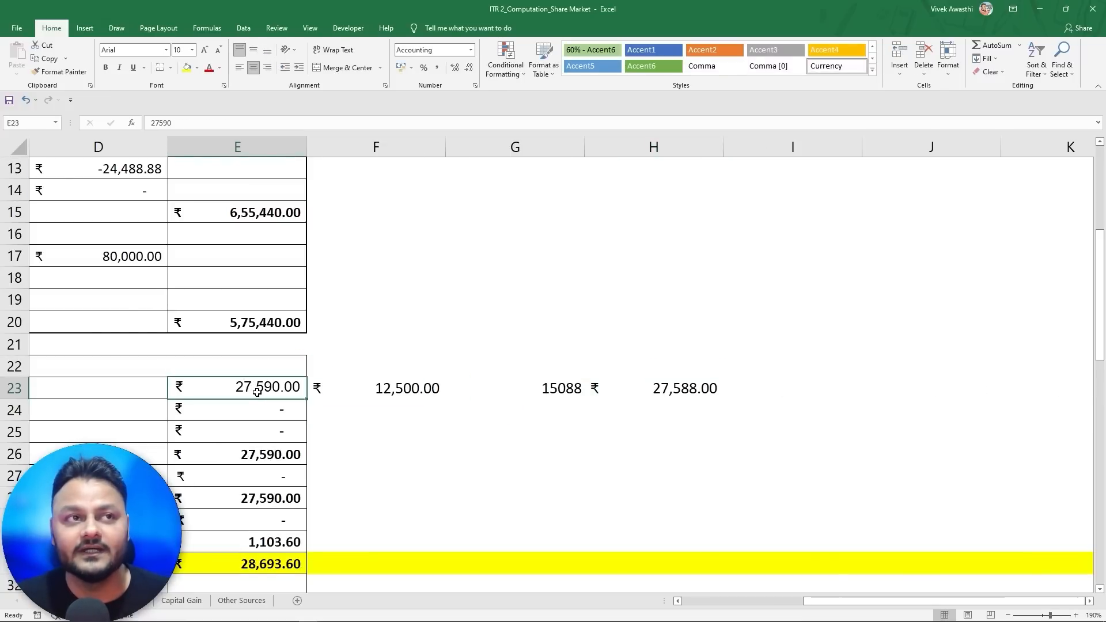
- Check the tax on total income in E26 and the sec 87A rebate in E27 of the income tax computation
{"action": "key", "text": "Home"}
{"action": "key", "text": "Down"}
{"action": "key", "text": "Down"}
{"action": "key", "text": "Right"}
{"action": "key", "text": "Right"}
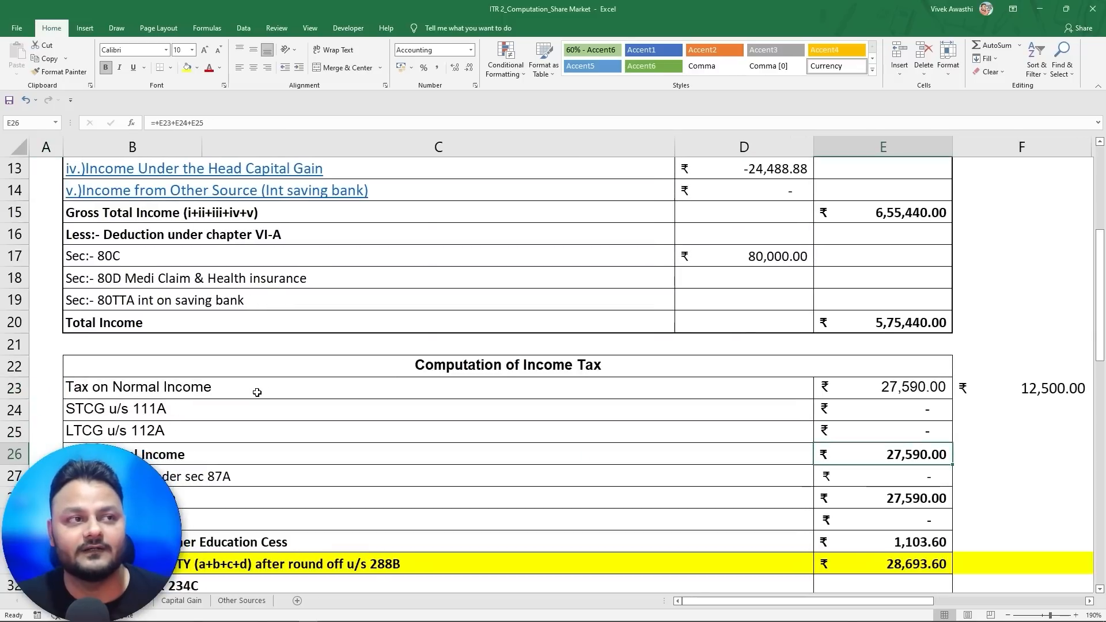
{"action": "key", "text": "Down"}
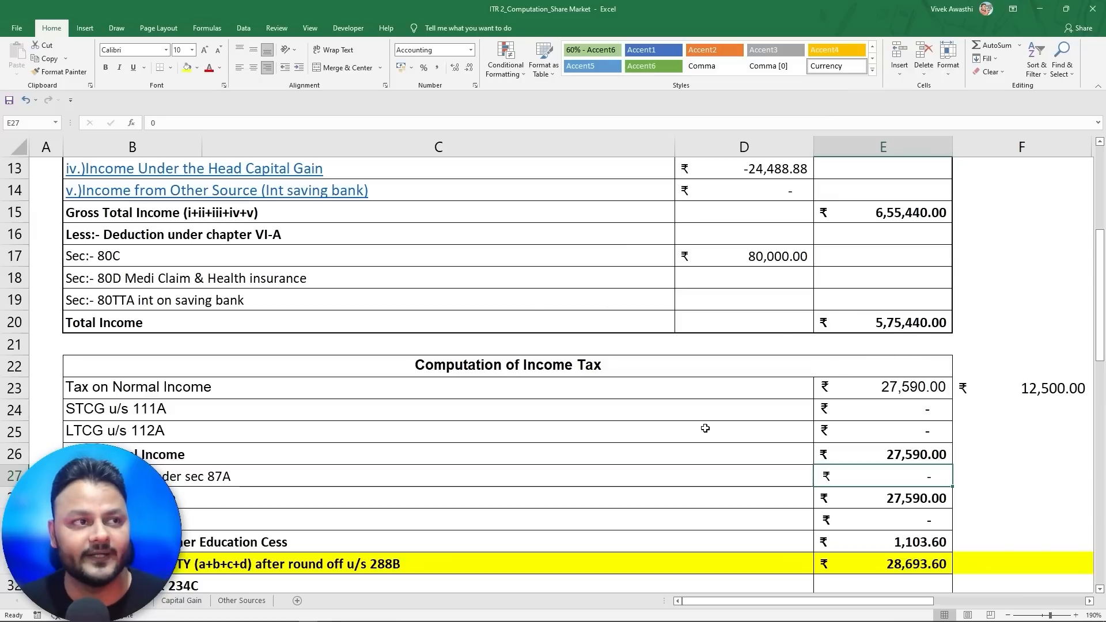
- Compare the cess and total tax liability in the computation workbook with the Total Tax on Income in the e-Filing portal's tax estimator
{"action": "key", "text": "Down"}
{"action": "key", "text": "Left"}
{"action": "key", "text": "Down"}
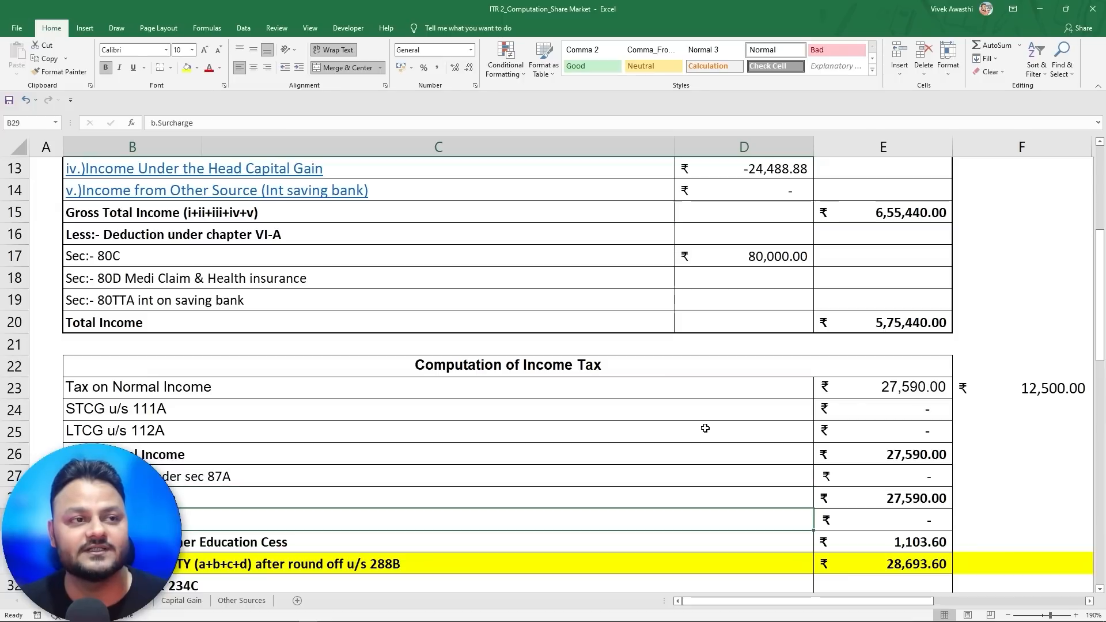
{"action": "key", "text": "Down"}
{"action": "key", "text": "Right"}
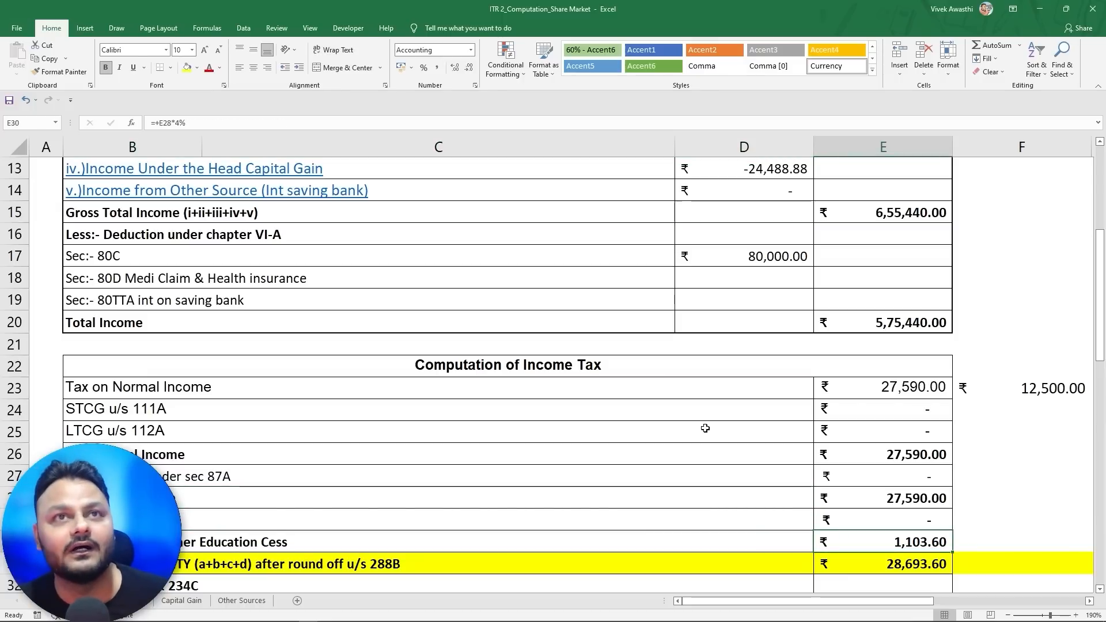
{"action": "key", "text": "alt+Tab"}
{"action": "key", "text": "alt+Tab"}
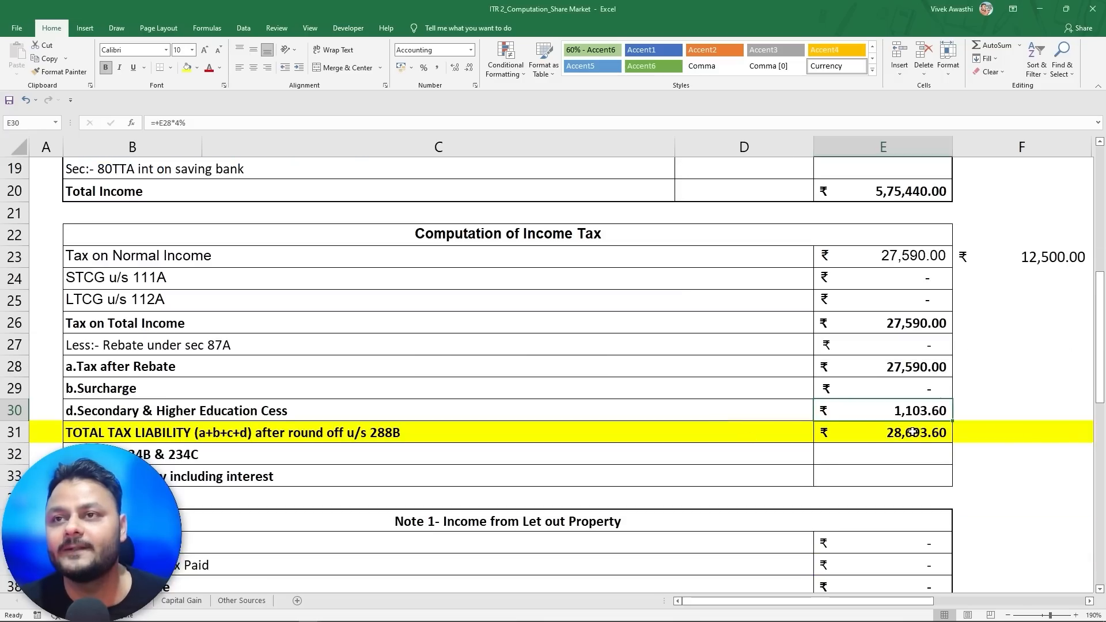
{"action": "key", "text": "alt+Tab"}
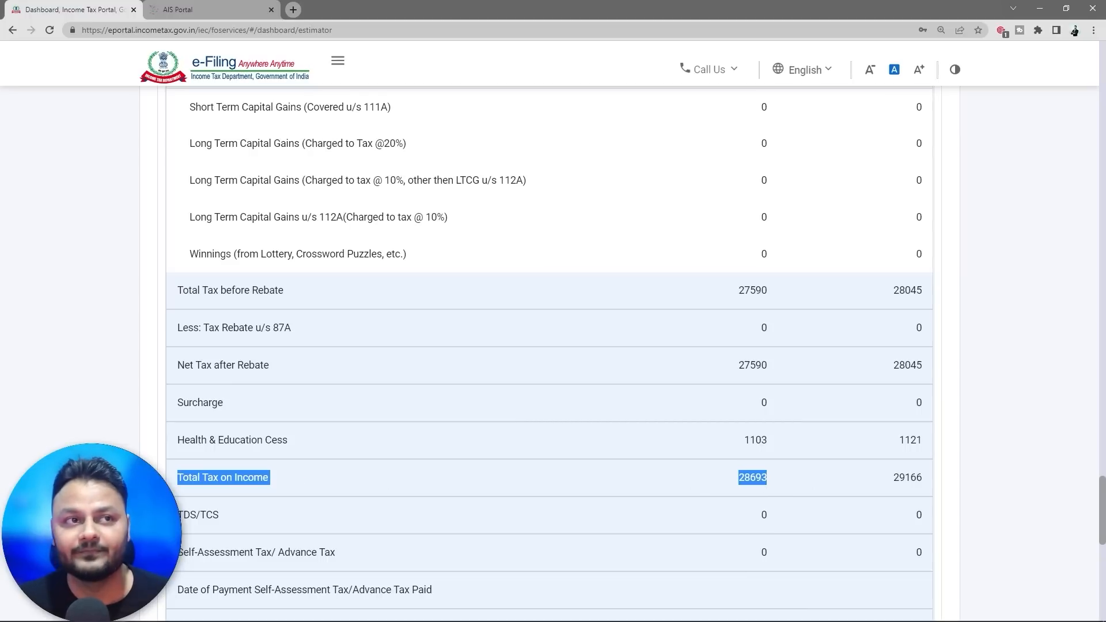
{"action": "mouse_move", "coordinate": [721, 466]}
{"action": "left_mouse_down"}
{"action": "mouse_move", "coordinate": [793, 496]}
{"action": "mouse_move", "coordinate": [828, 436]}
{"action": "left_mouse_up"}
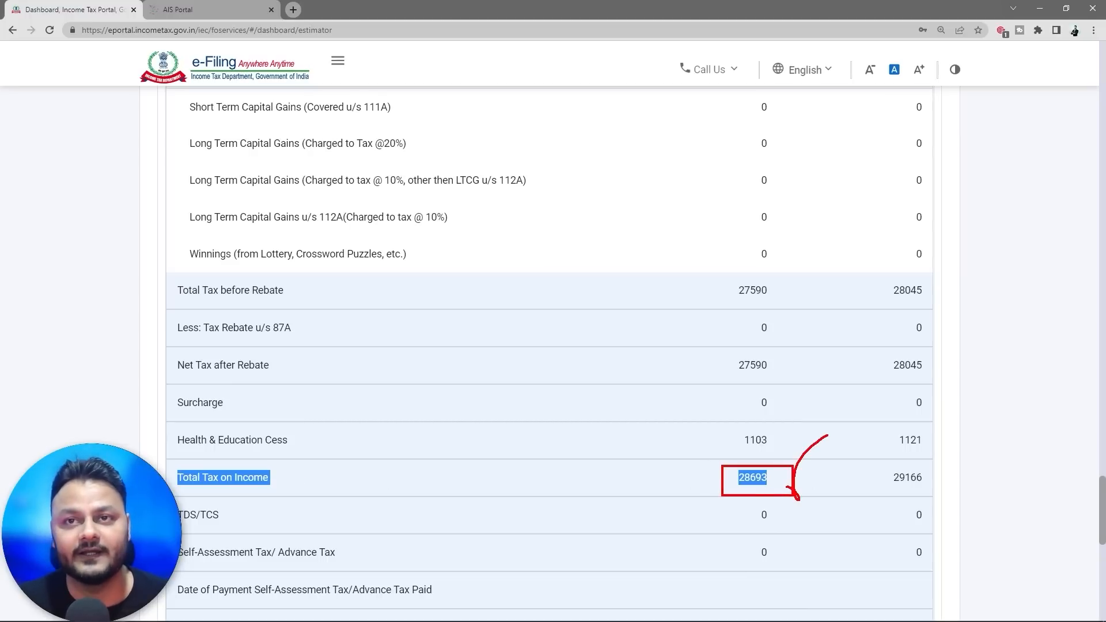
{"action": "key", "text": "alt+Tab"}
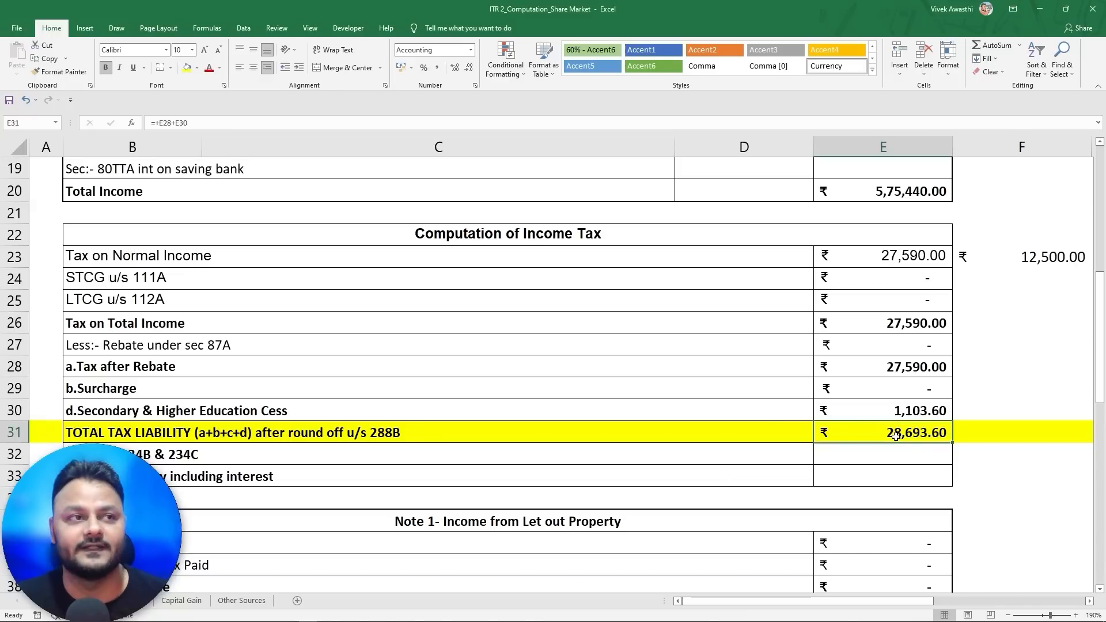
- Check the tax figures at the end of the salary computation sheet and enter 28692 in cell E32 of the income tax computation
{"action": "left_click", "coordinate": [883, 481]}
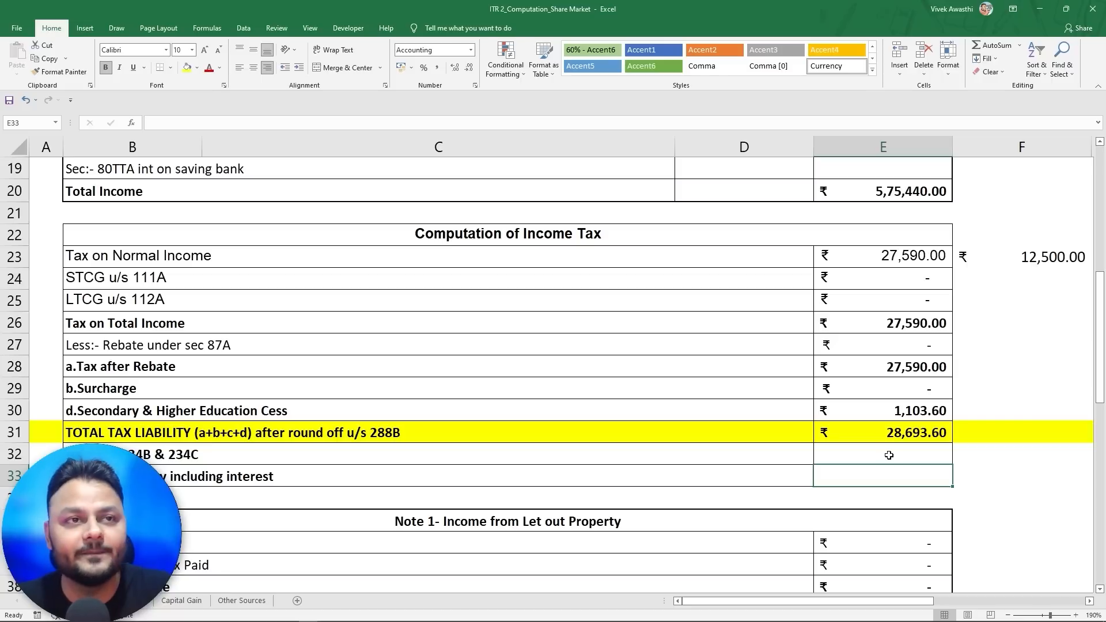
{"action": "left_click", "coordinate": [134, 600]}
{"action": "scroll", "coordinate": [639, 437], "scroll_direction": "down", "scroll_amount": 5}
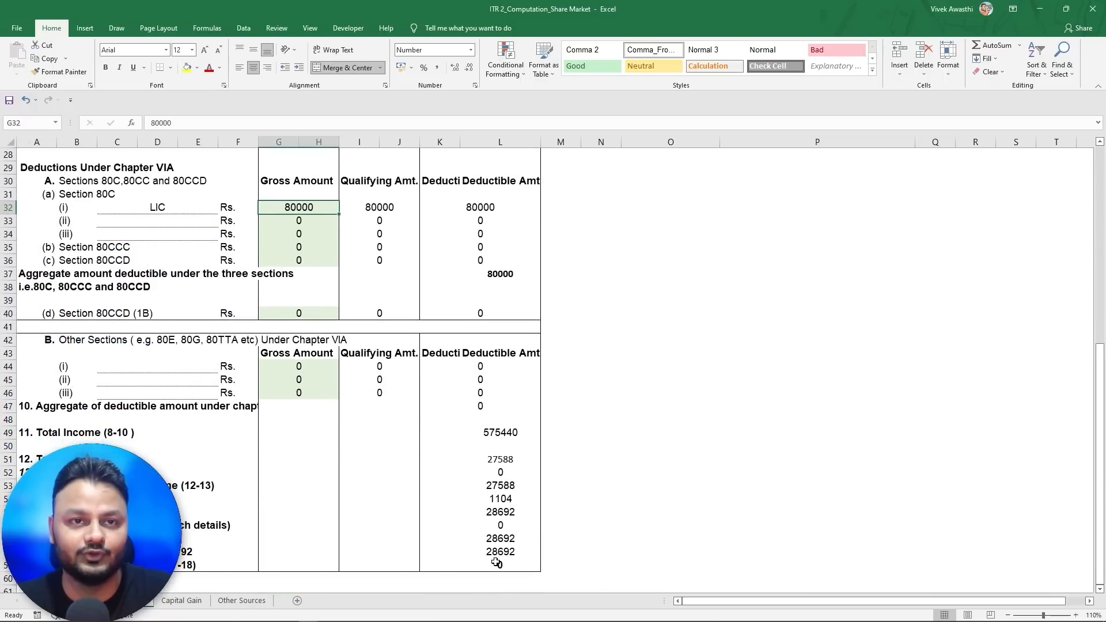
{"action": "left_click", "coordinate": [75, 601]}
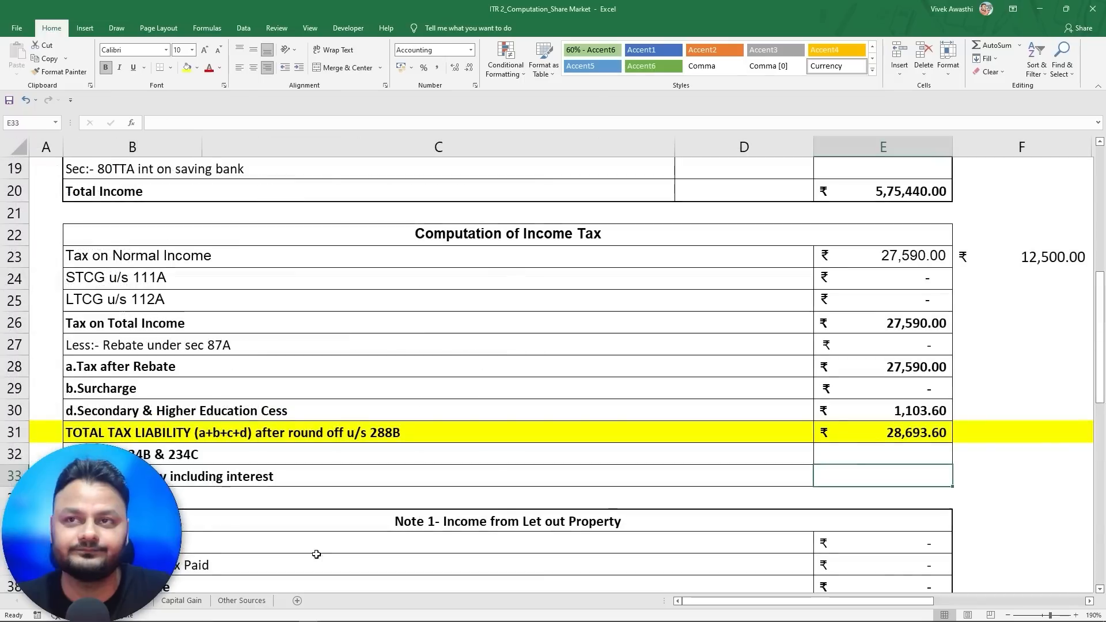
{"action": "left_click", "coordinate": [926, 454]}
{"action": "type", "text": "28693"}
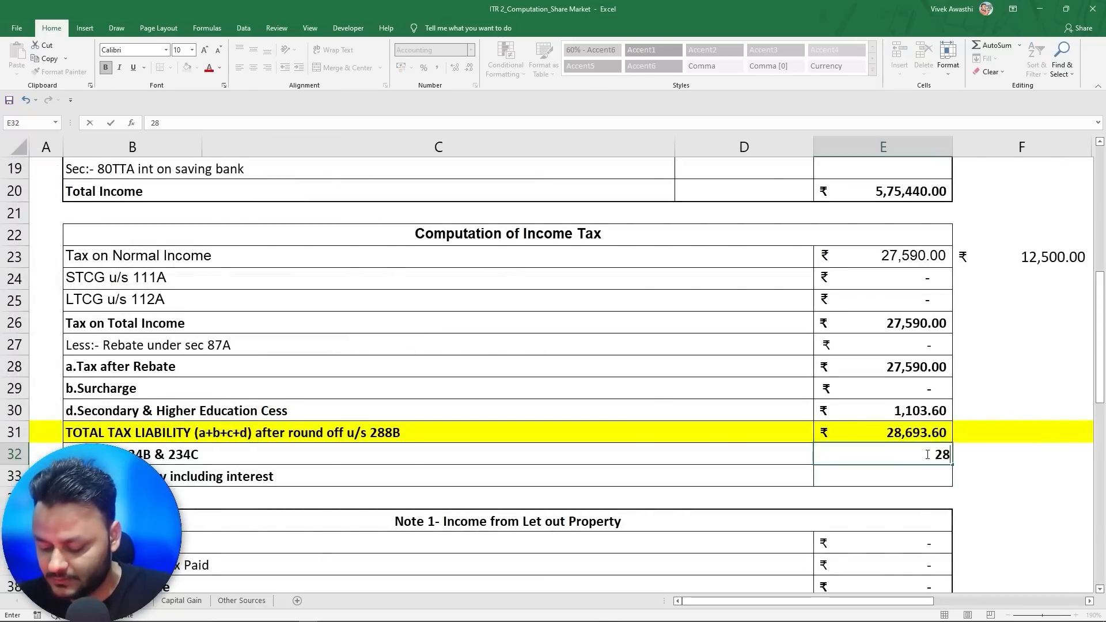
{"action": "key", "text": "Return"}
- Enter the formula +E31-E32 for Total Tax liability including interest in cell E33
{"action": "type", "text": "+"}
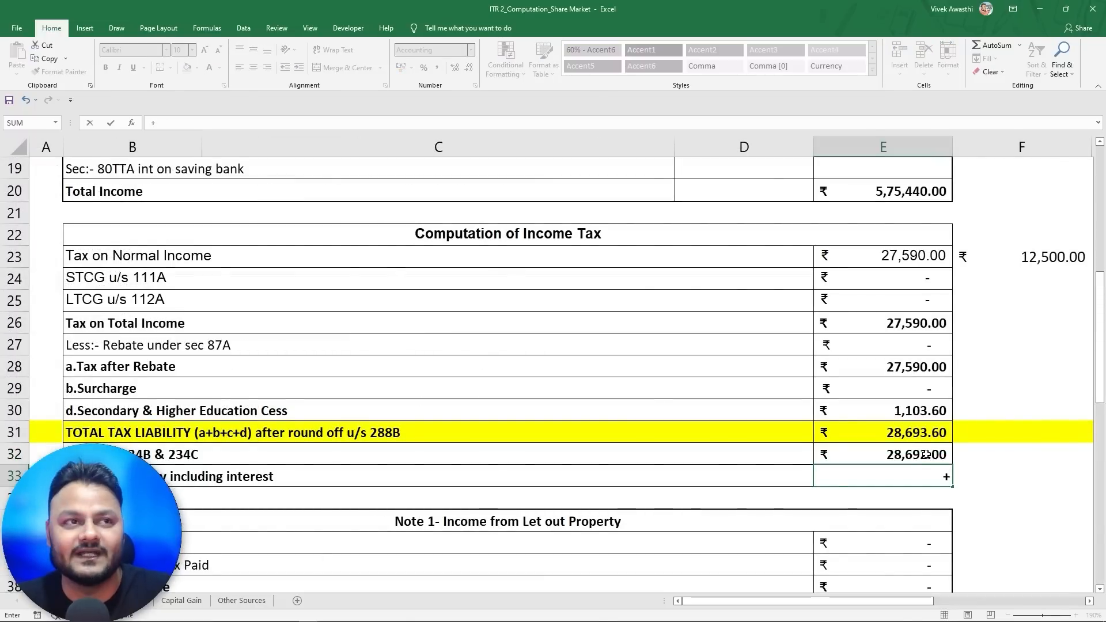
{"action": "key", "text": "Up"}
{"action": "key", "text": "Up"}
{"action": "type", "text": "-"}
{"action": "key", "text": "Up"}
{"action": "key", "text": "Return"}
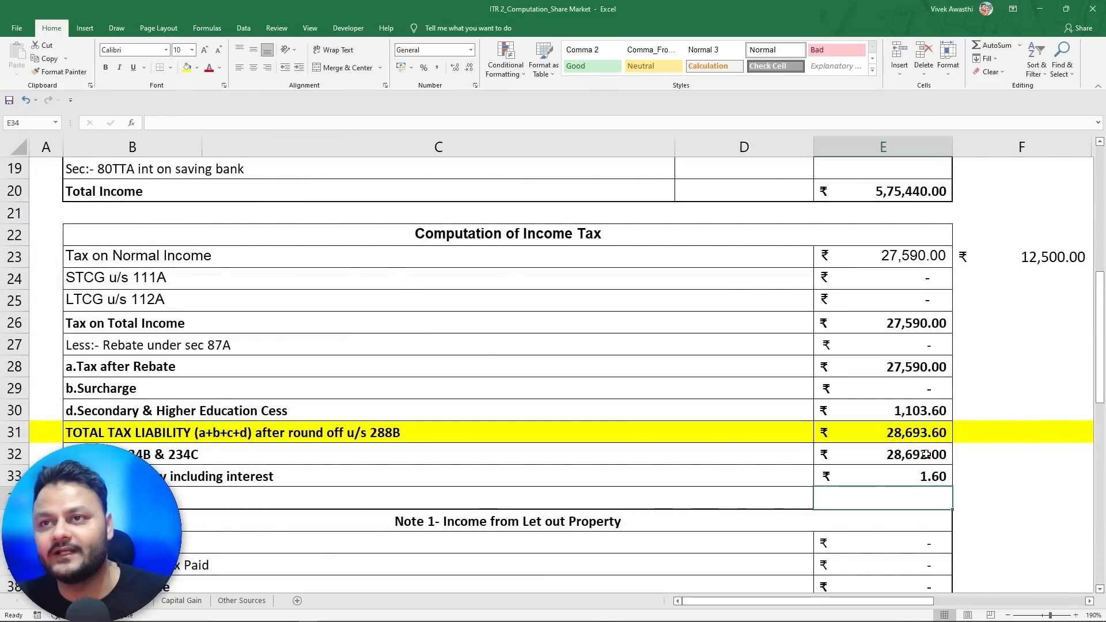
{"action": "key", "text": "Up"}
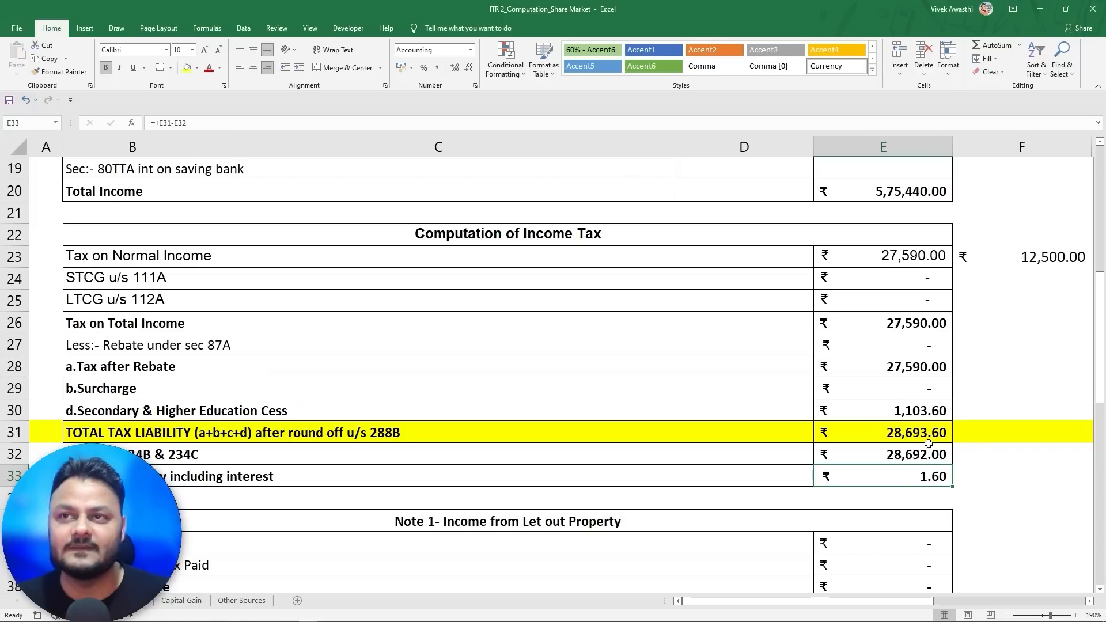
- Delete the helper value in F23 beside Tax on Normal Income and return to the total income computation
{"action": "scroll", "coordinate": [927, 458], "scroll_direction": "up", "scroll_amount": 1}
{"action": "left_click", "coordinate": [1020, 323]}
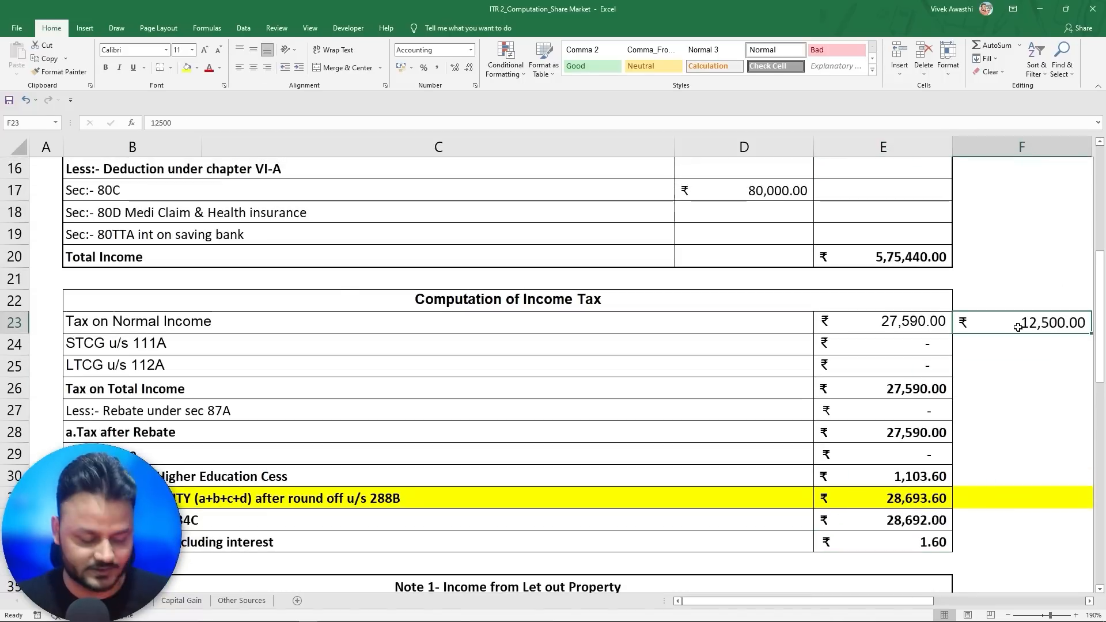
{"action": "key", "text": "shift+Right"}
{"action": "key", "text": "shift+Right"}
{"action": "key", "text": "Delete"}
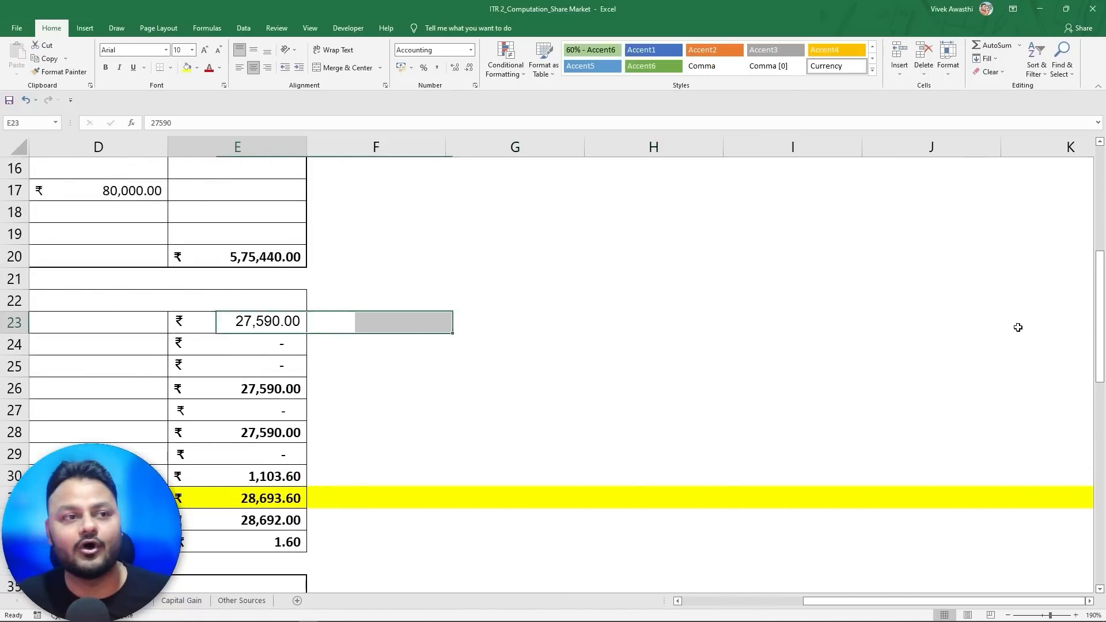
{"action": "key", "text": "Home"}
{"action": "scroll", "coordinate": [720, 406], "scroll_direction": "down", "scroll_amount": 7}
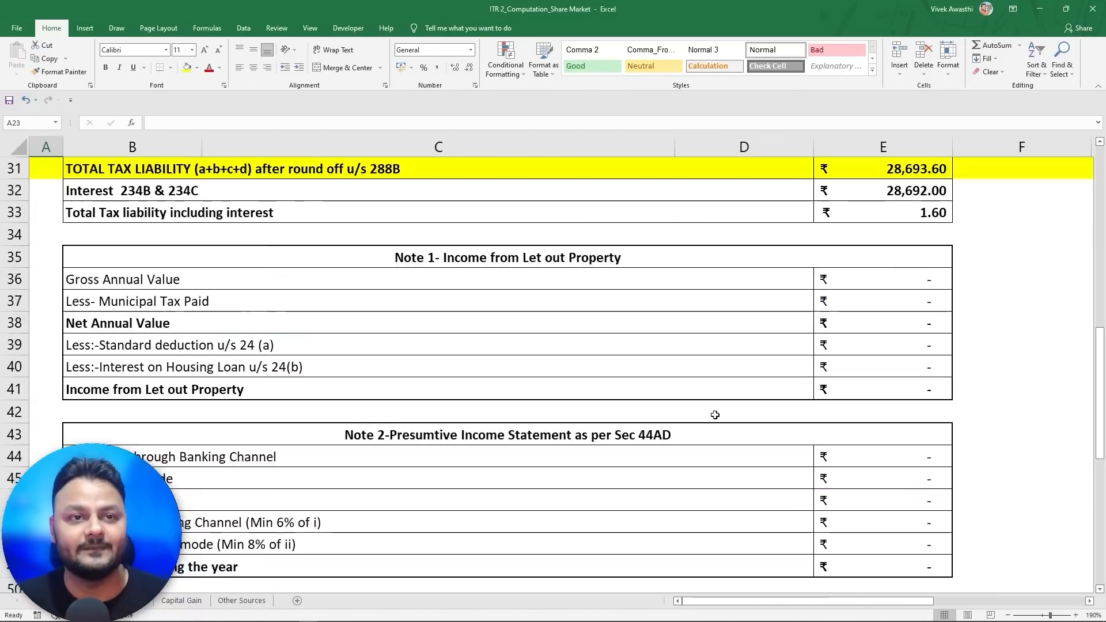
{"action": "scroll", "coordinate": [724, 399], "scroll_direction": "up", "scroll_amount": 12}
{"action": "scroll", "coordinate": [724, 400], "scroll_direction": "down", "scroll_amount": 1}
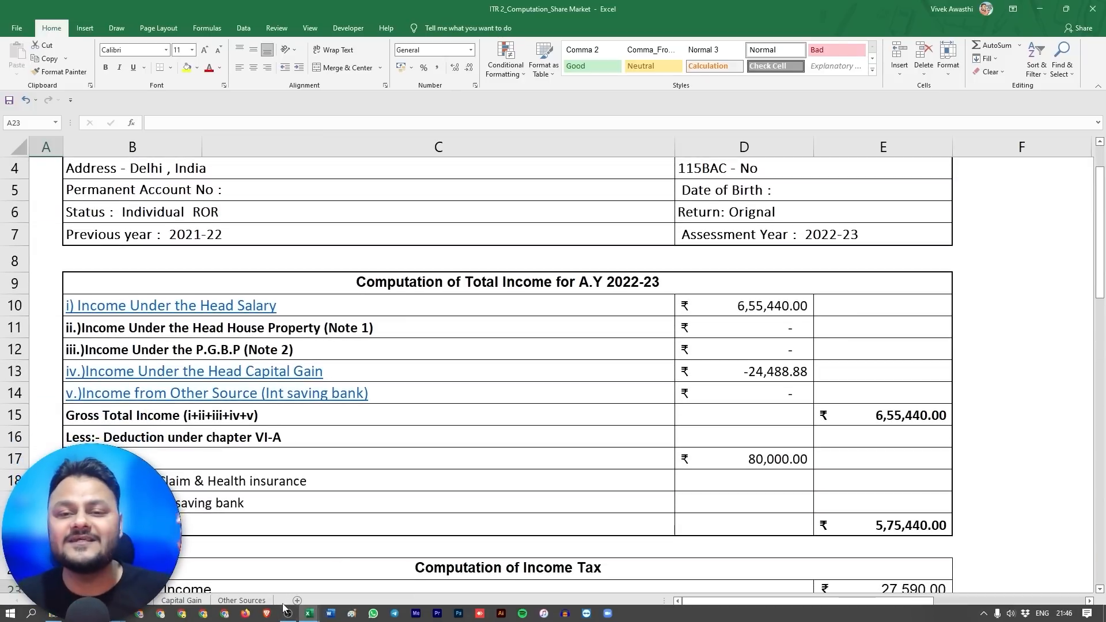
- Switch to the e-Filing portal in the browser and start filing the return for the year ended 31-Mar-2022 from the dashboard
{"action": "left_click", "coordinate": [118, 613]}
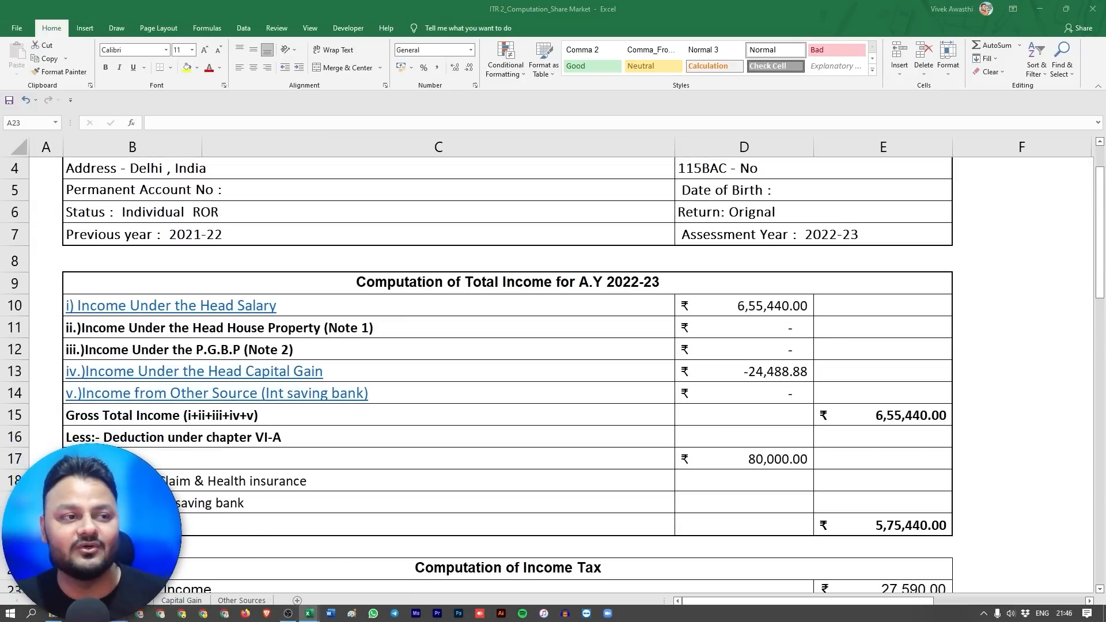
{"action": "left_click", "coordinate": [65, 568]}
{"action": "scroll", "coordinate": [322, 409], "scroll_direction": "up", "scroll_amount": 20}
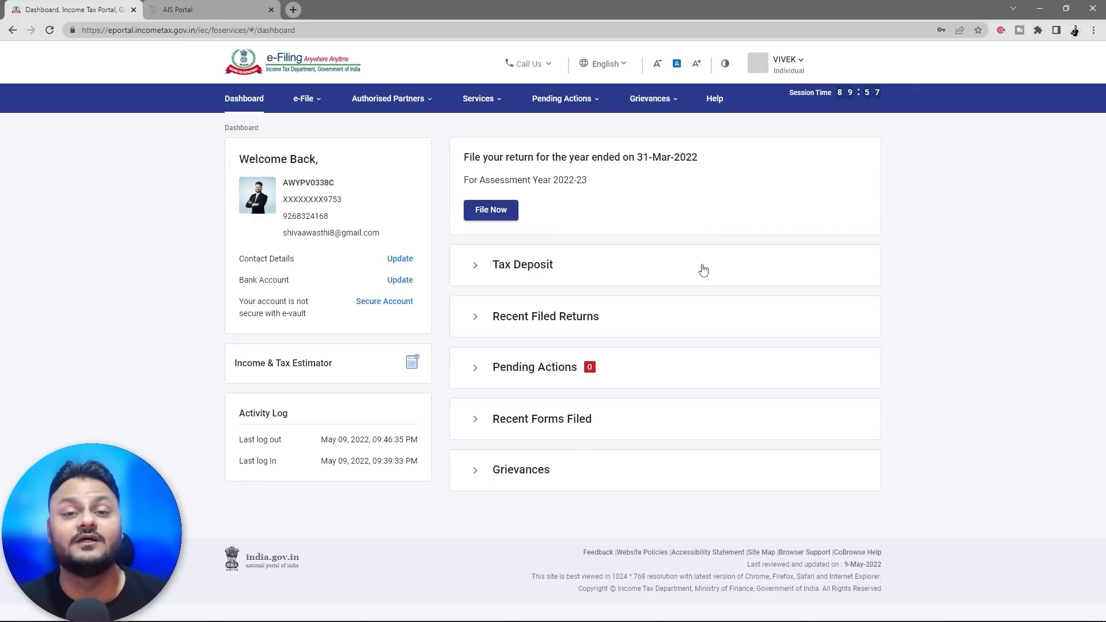
{"action": "left_click", "coordinate": [491, 210]}
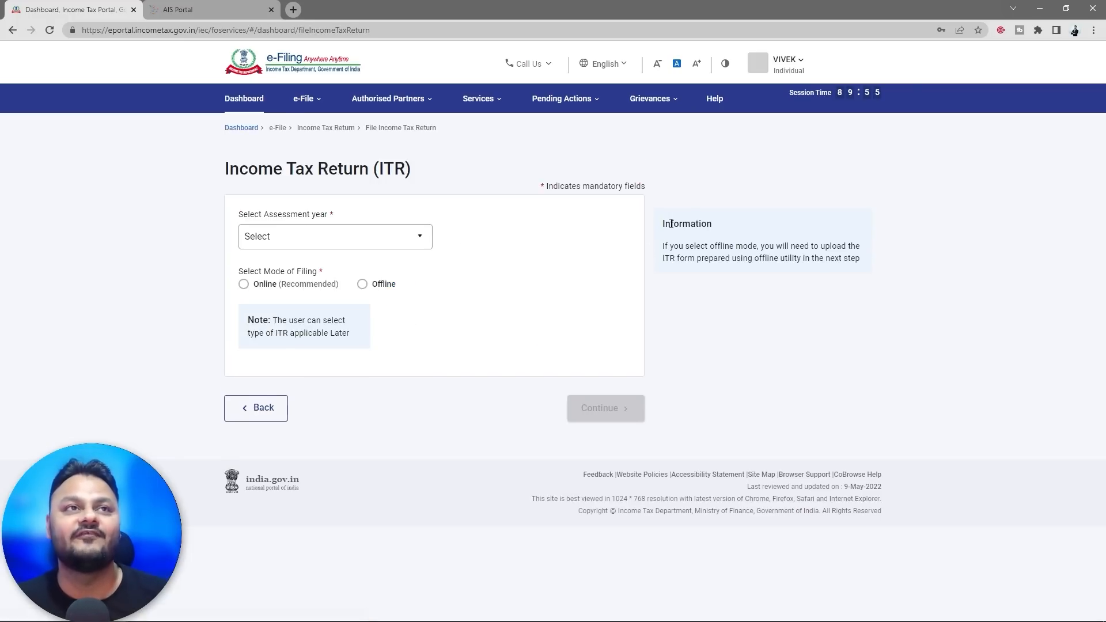
- Choose assessment year 2022-23 (Current A.Y.) with the Online mode of filing and continue to the status selection
{"action": "left_click", "coordinate": [395, 248]}
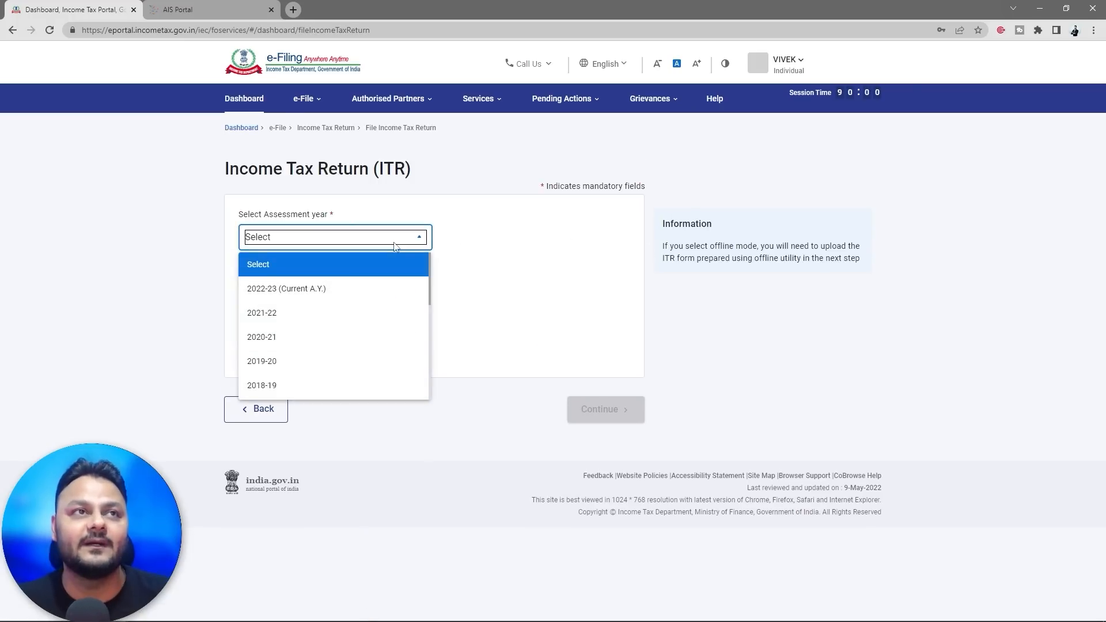
{"action": "left_click", "coordinate": [314, 290]}
{"action": "left_click", "coordinate": [243, 284]}
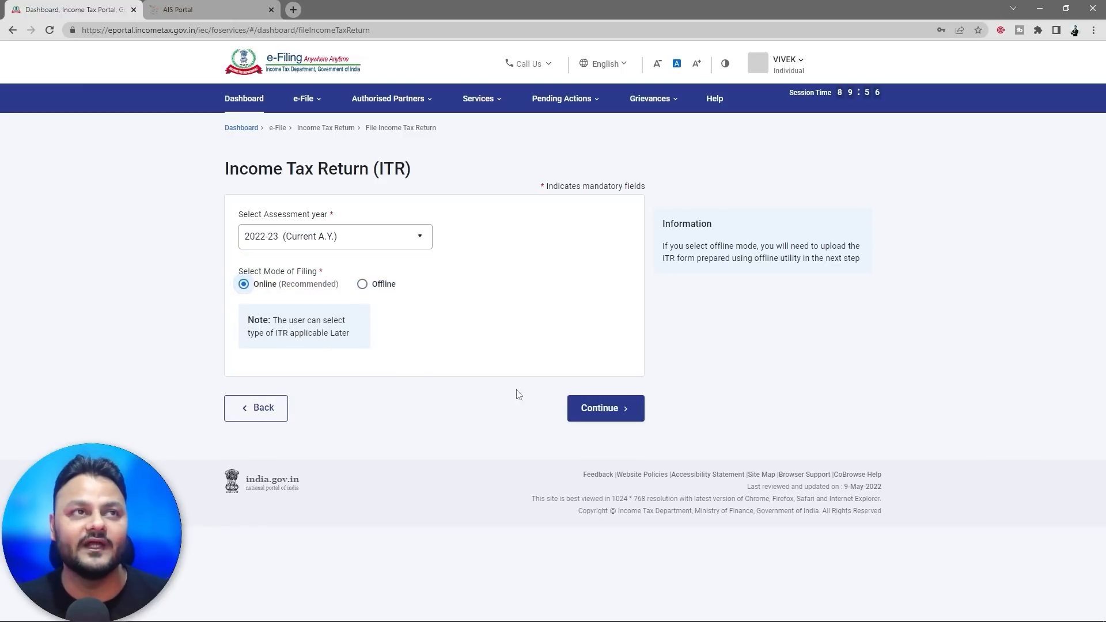
{"action": "left_click", "coordinate": [617, 414]}
{"action": "left_click", "coordinate": [770, 407]}
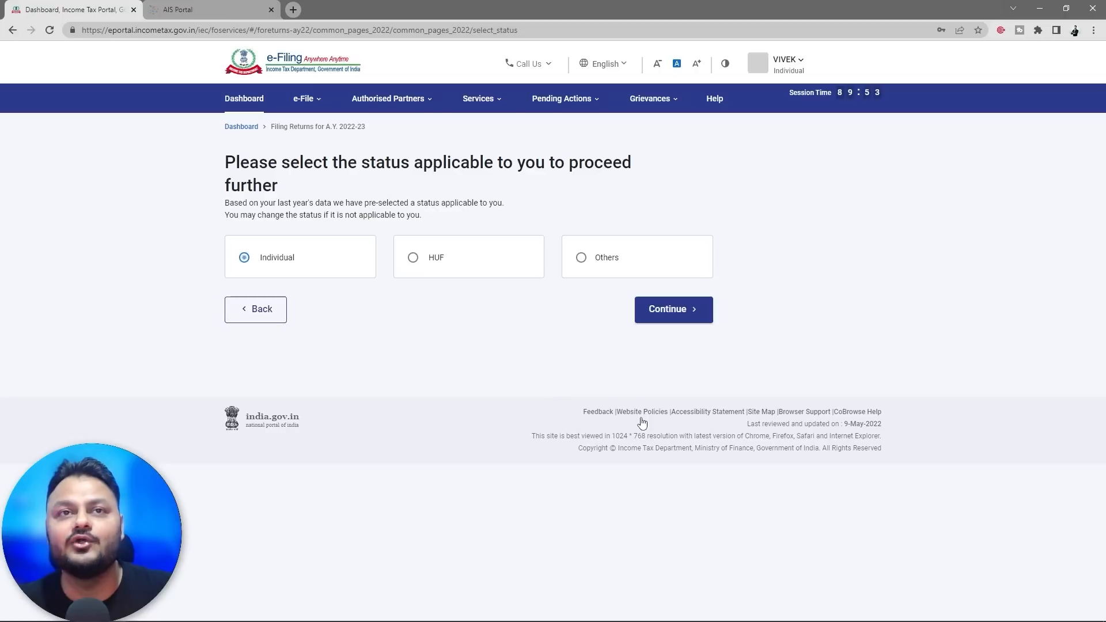
- Proceed with the Individual status, choose the ITR - 2 form and get started with the return
{"action": "left_click", "coordinate": [696, 308]}
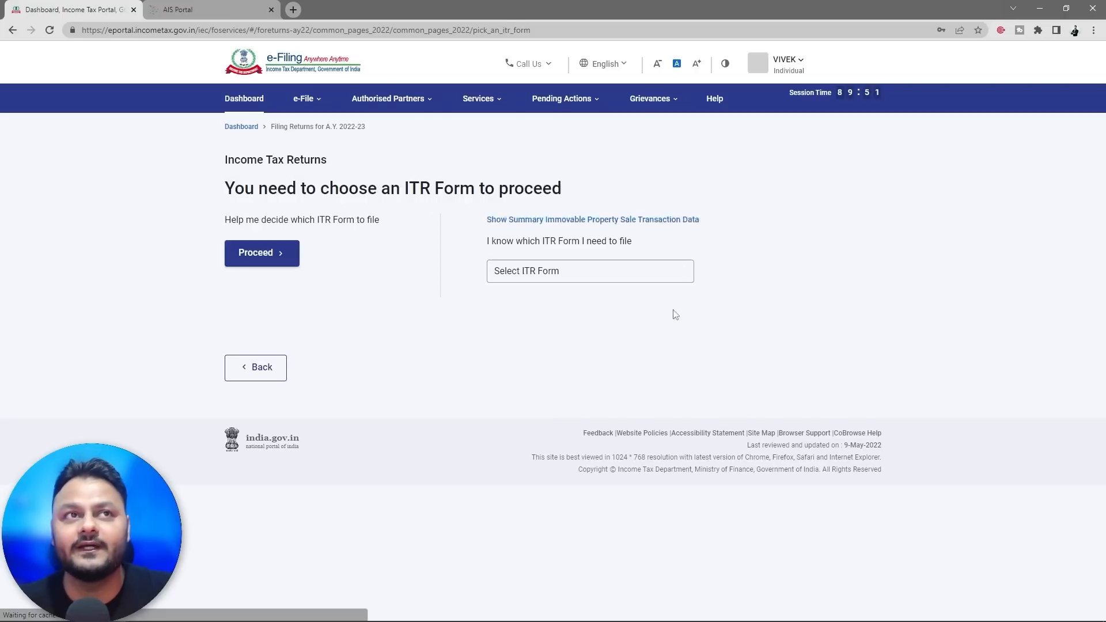
{"action": "left_click", "coordinate": [581, 273]}
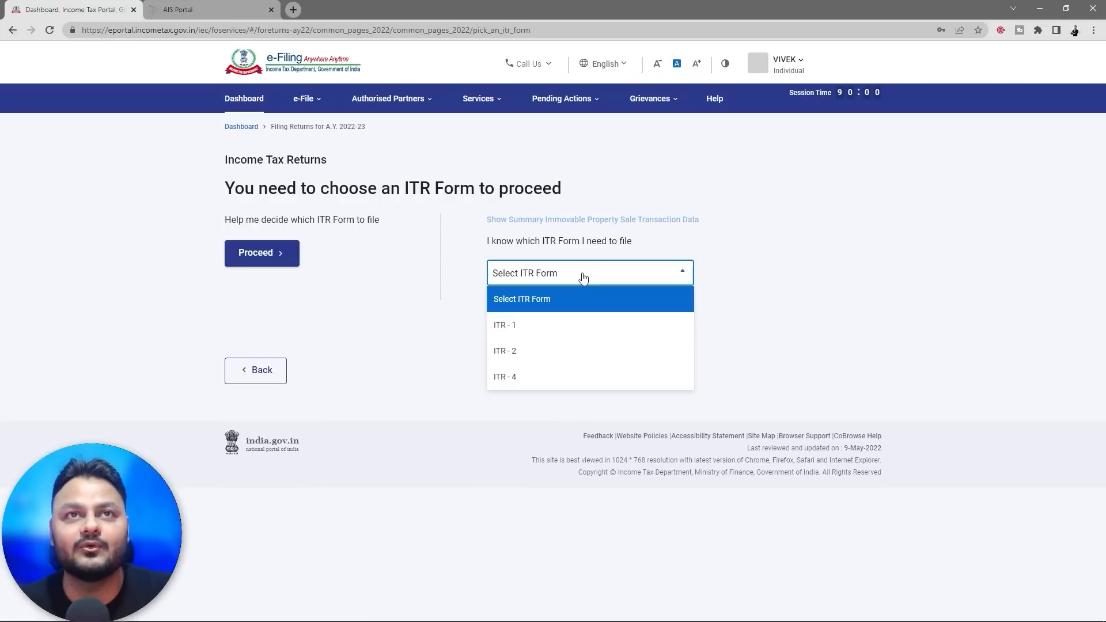
{"action": "left_click", "coordinate": [530, 358]}
{"action": "left_click", "coordinate": [554, 362]}
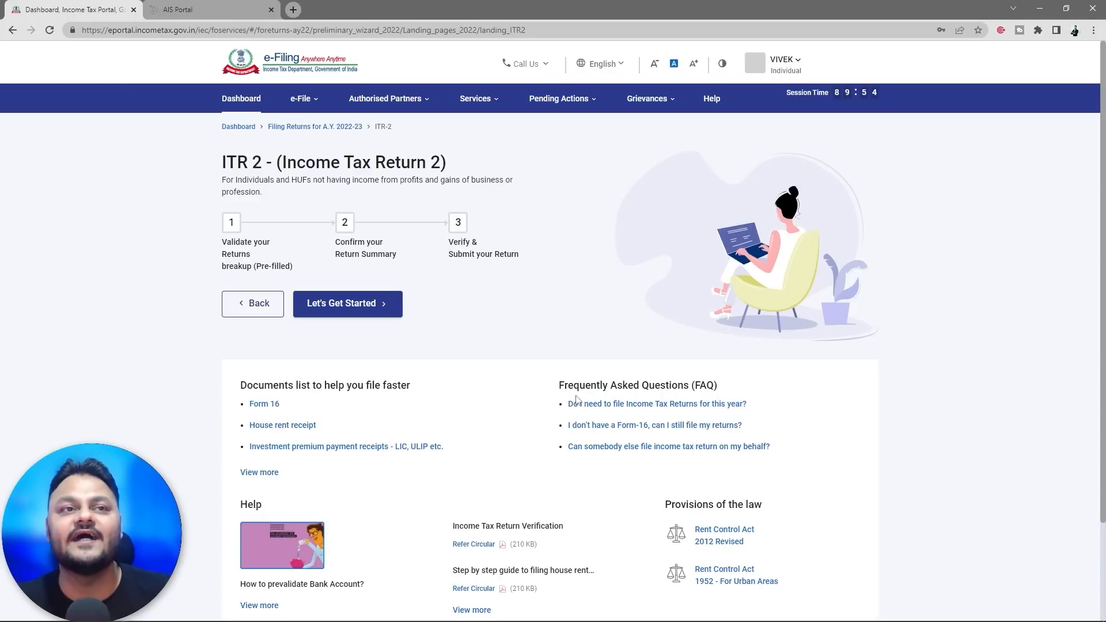
{"action": "left_click", "coordinate": [341, 305]}
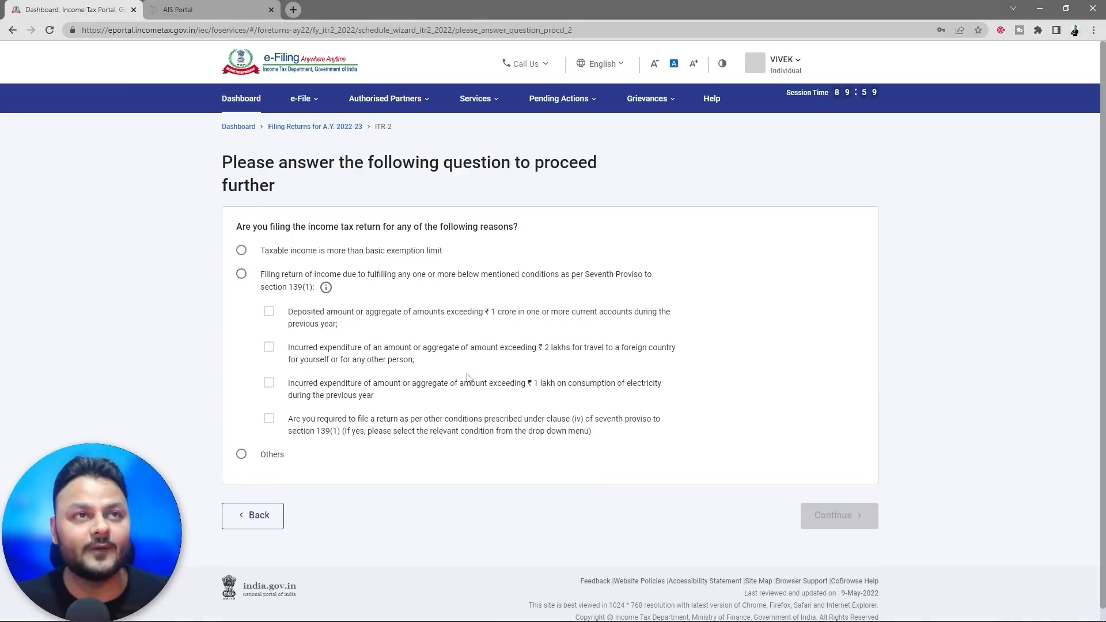
- Give taxable income above the basic exemption limit as the reason for filing and continue to the schedule selection
{"action": "key", "text": "ctrl+plus"}
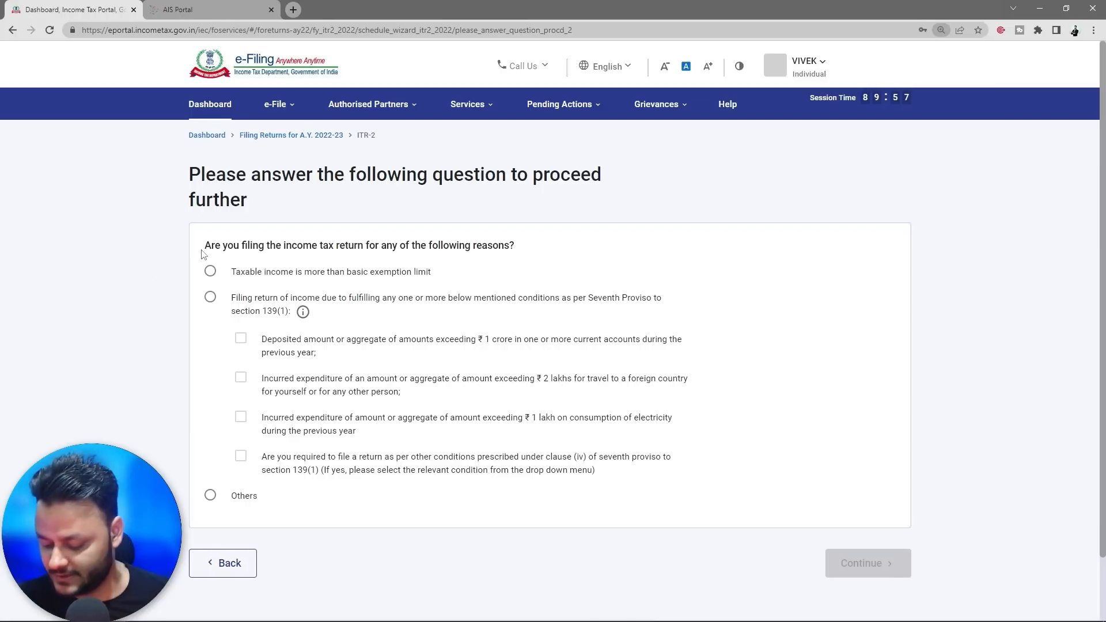
{"action": "mouse_move", "coordinate": [185, 249]}
{"action": "left_mouse_down"}
{"action": "mouse_move", "coordinate": [285, 294]}
{"action": "mouse_move", "coordinate": [504, 298]}
{"action": "left_mouse_up"}
{"action": "left_click_drag", "start_coordinate": [524, 259], "coordinate": [517, 287]}
{"action": "mouse_move", "coordinate": [548, 269]}
{"action": "left_mouse_down"}
{"action": "mouse_move", "coordinate": [551, 281]}
{"action": "mouse_move", "coordinate": [544, 267]}
{"action": "left_mouse_up"}
{"action": "left_click_drag", "start_coordinate": [566, 279], "coordinate": [562, 287]}
{"action": "mouse_move", "coordinate": [578, 252]}
{"action": "left_mouse_down"}
{"action": "mouse_move", "coordinate": [574, 273]}
{"action": "mouse_move", "coordinate": [593, 261]}
{"action": "mouse_move", "coordinate": [609, 270]}
{"action": "mouse_move", "coordinate": [603, 255]}
{"action": "left_mouse_up"}
{"action": "key", "text": "Escape"}
{"action": "left_click", "coordinate": [210, 271]}
{"action": "left_click", "coordinate": [857, 562]}
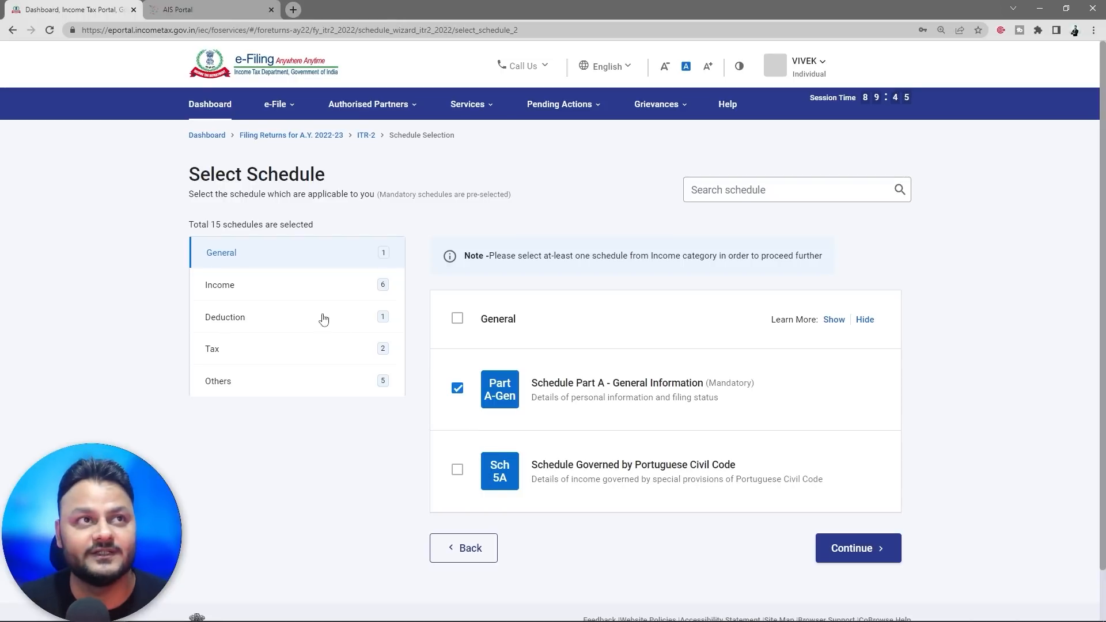
- Review the schedules in the Income category, including Salary, House Property, Capital Gains, 112A and Other Sources
{"action": "left_click", "coordinate": [270, 284]}
{"action": "scroll", "coordinate": [657, 395], "scroll_direction": "down", "scroll_amount": 2}
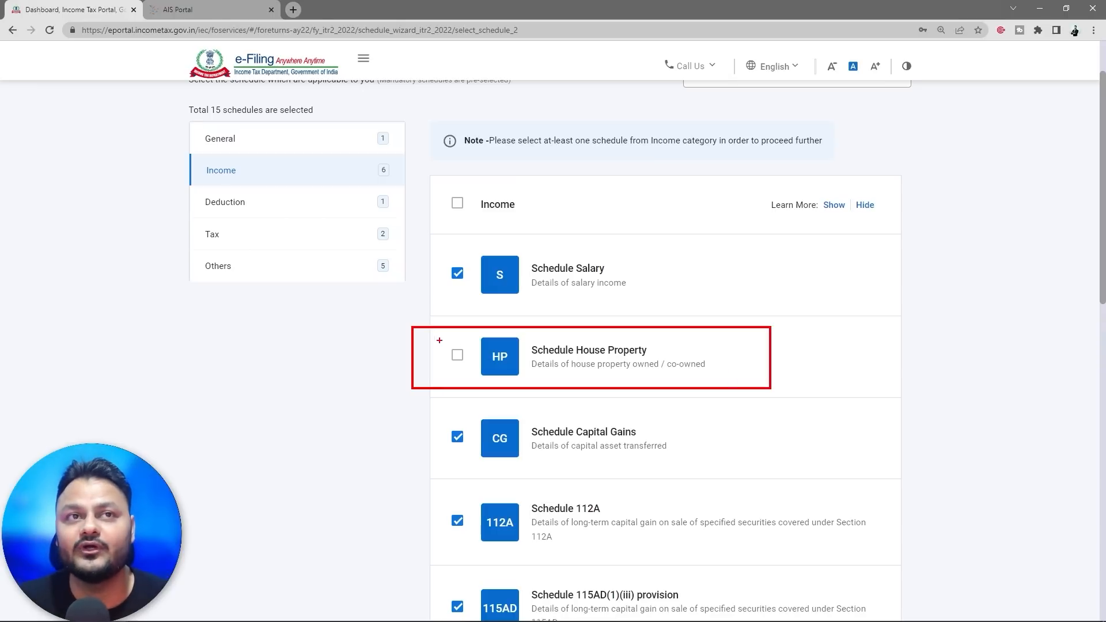
{"action": "mouse_move", "coordinate": [439, 340]}
{"action": "left_mouse_down"}
{"action": "mouse_move", "coordinate": [475, 363]}
{"action": "mouse_move", "coordinate": [427, 332]}
{"action": "left_mouse_up"}
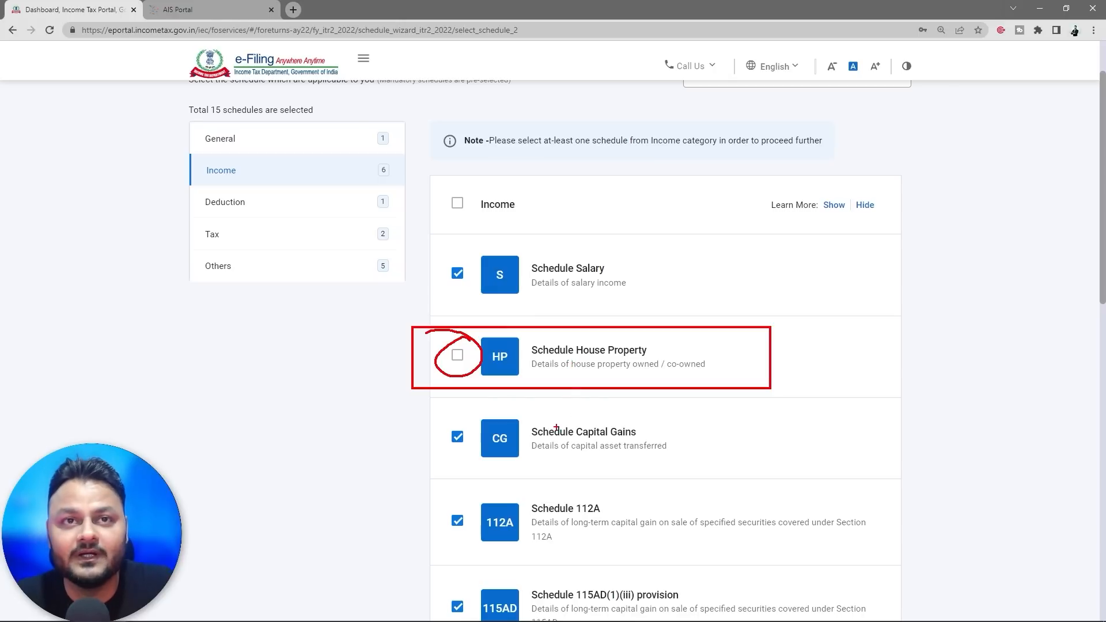
{"action": "mouse_move", "coordinate": [531, 405]}
{"action": "left_mouse_down"}
{"action": "mouse_move", "coordinate": [458, 396]}
{"action": "mouse_move", "coordinate": [435, 478]}
{"action": "mouse_move", "coordinate": [744, 402]}
{"action": "mouse_move", "coordinate": [536, 397]}
{"action": "left_mouse_up"}
{"action": "key", "text": "Escape"}
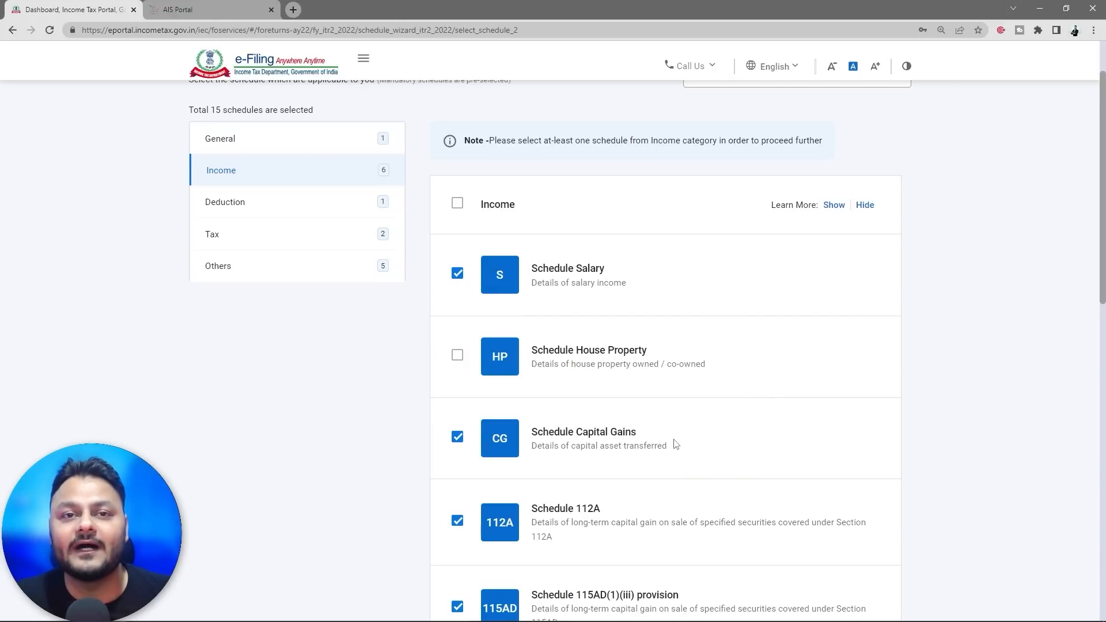
{"action": "scroll", "coordinate": [673, 444], "scroll_direction": "down", "scroll_amount": 2}
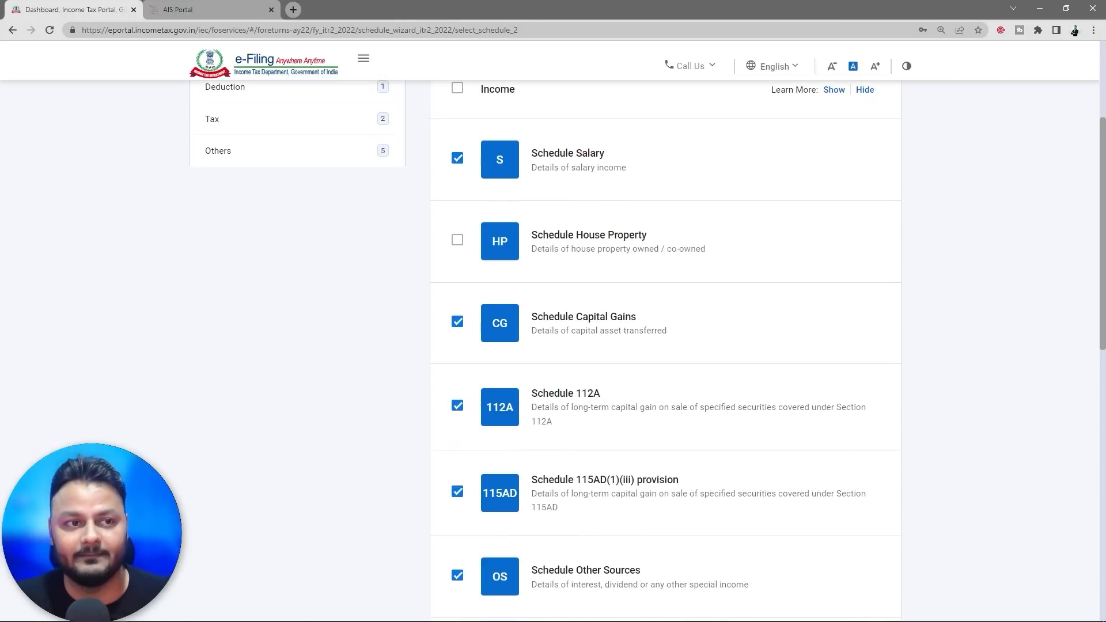
- Switch to the ITR 2_Computation_Share Market workbook in Excel to view the income heads
{"action": "mouse_move", "coordinate": [199, 615]}
{"action": "mouse_move", "coordinate": [309, 614]}
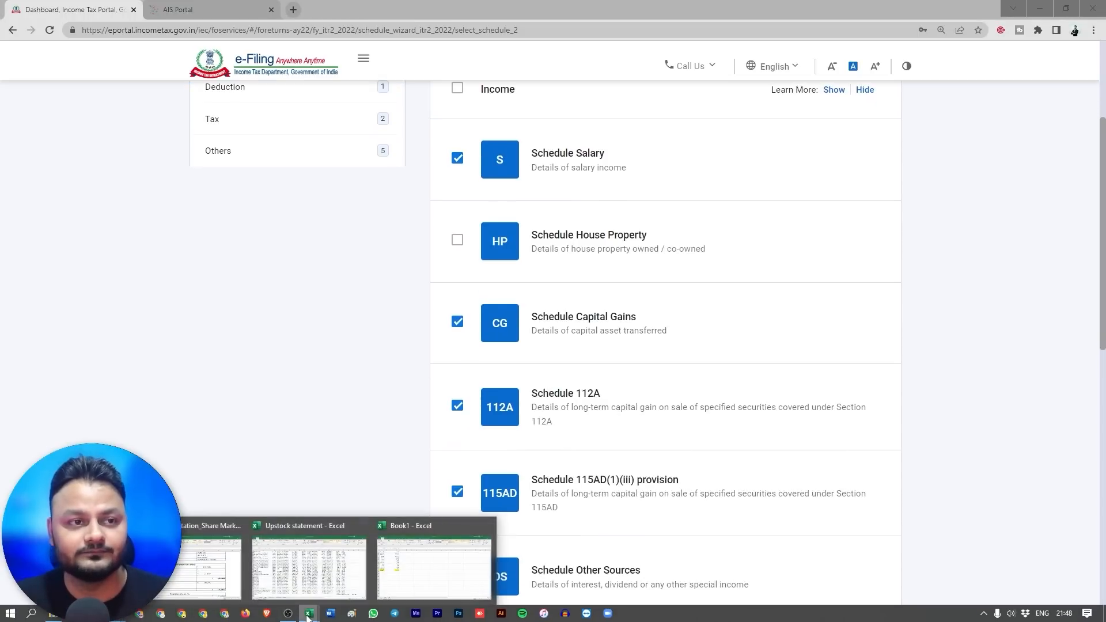
{"action": "left_click", "coordinate": [270, 555]}
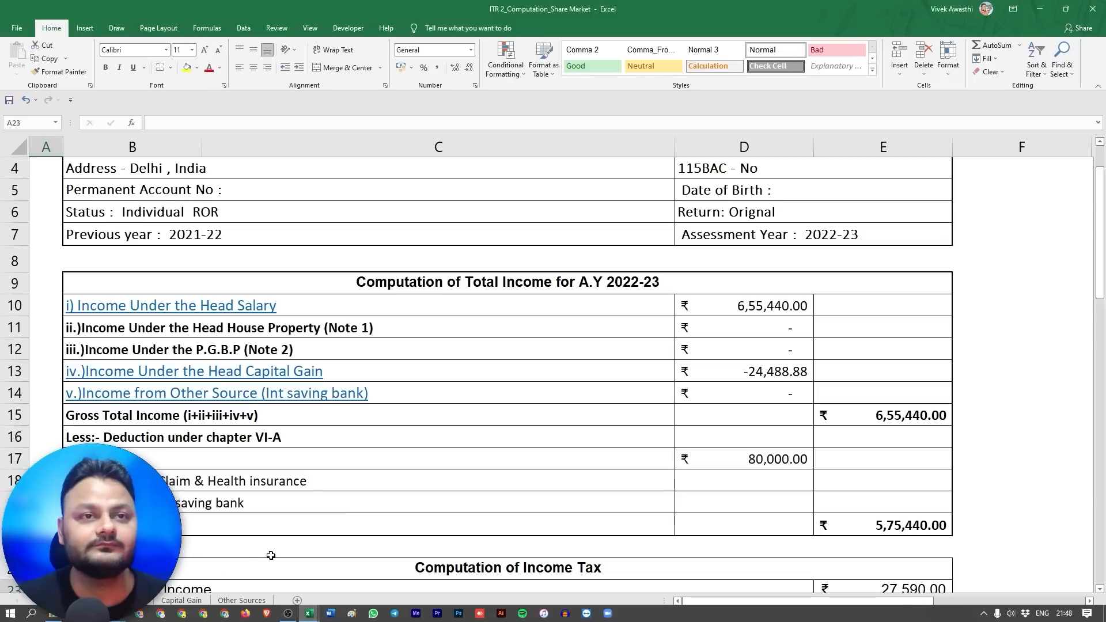
- Check the Sec 111A and Sec 112A tables on the Capital Gain sheet and return to the e-Filing portal's schedule selection
{"action": "left_click", "coordinate": [183, 601]}
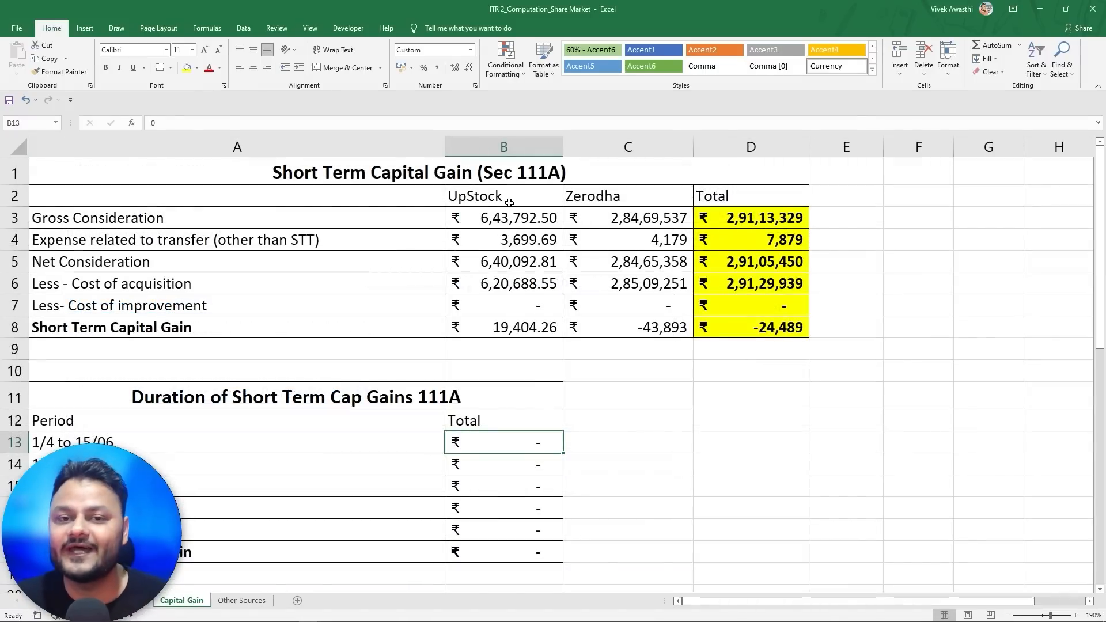
{"action": "scroll", "coordinate": [579, 367], "scroll_direction": "down", "scroll_amount": 6}
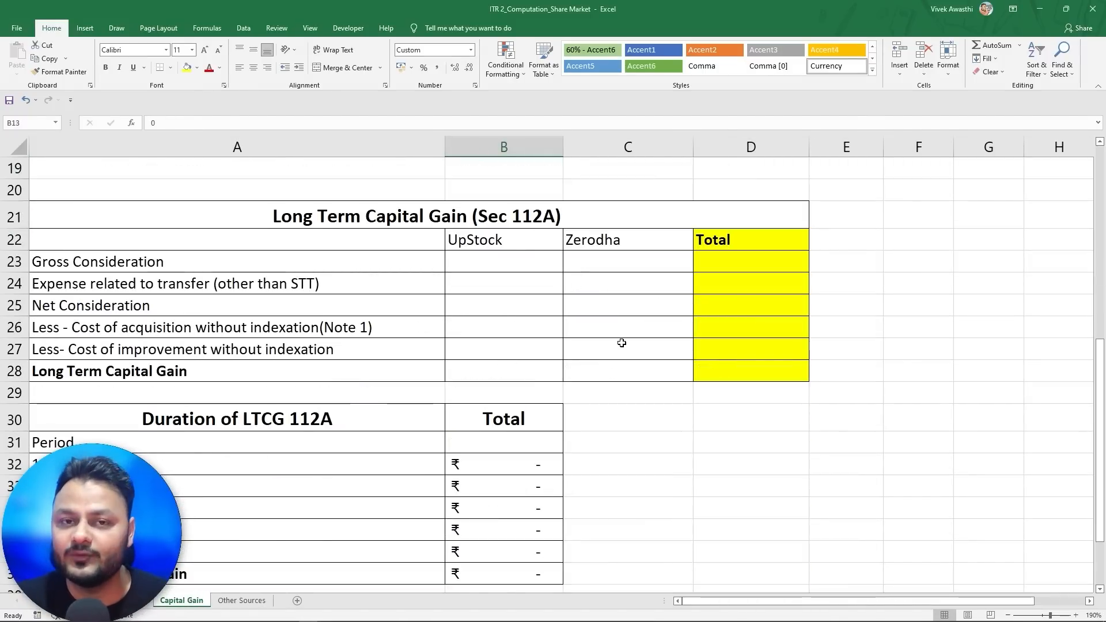
{"action": "key", "text": "alt+Tab"}
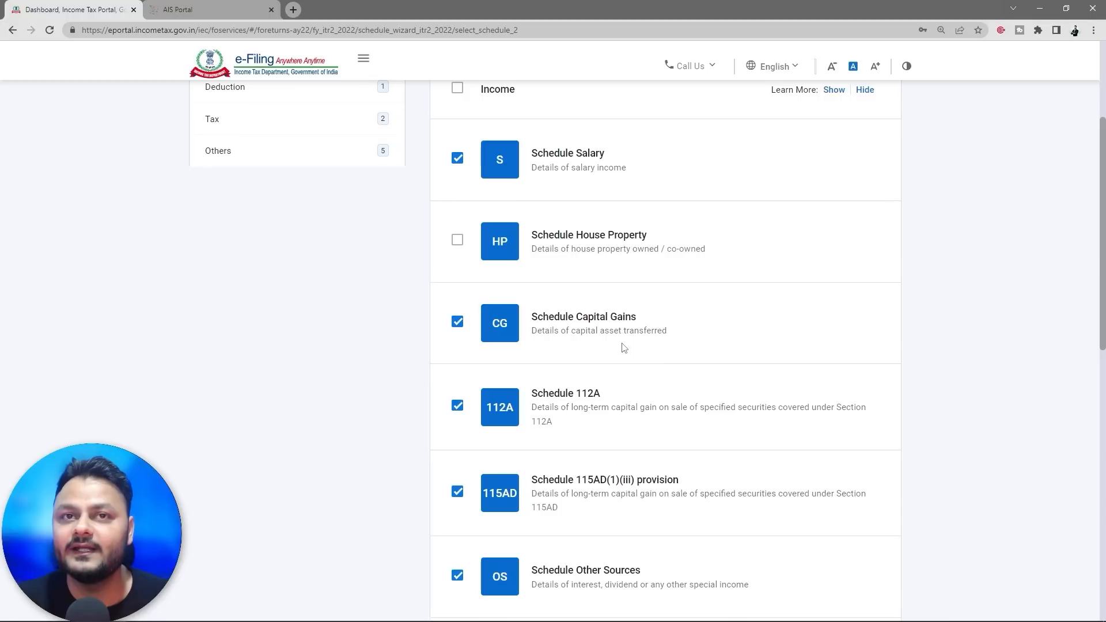
{"action": "left_click", "coordinate": [458, 406]}
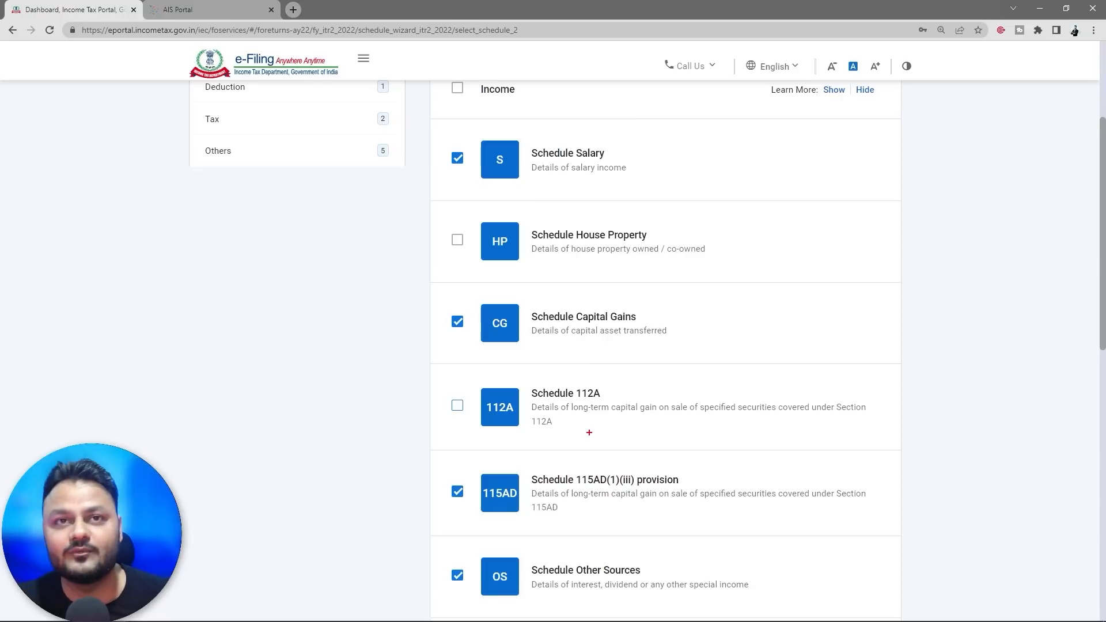
{"action": "mouse_move", "coordinate": [400, 378]}
{"action": "left_mouse_down"}
{"action": "mouse_move", "coordinate": [639, 425]}
{"action": "mouse_move", "coordinate": [918, 448]}
{"action": "left_mouse_up"}
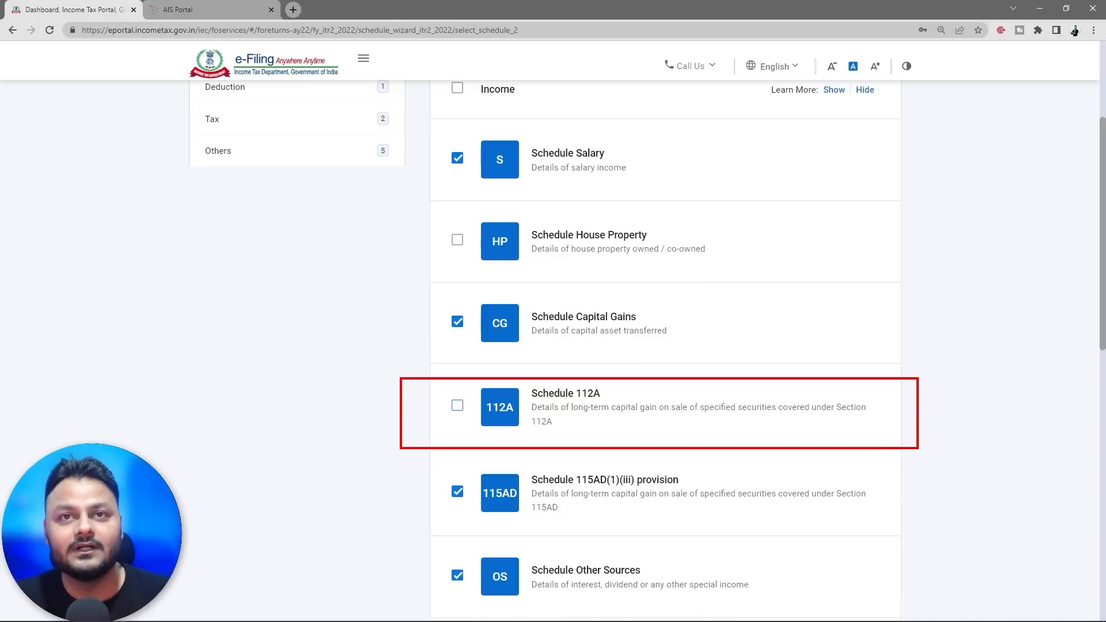
{"action": "key", "text": "Escape"}
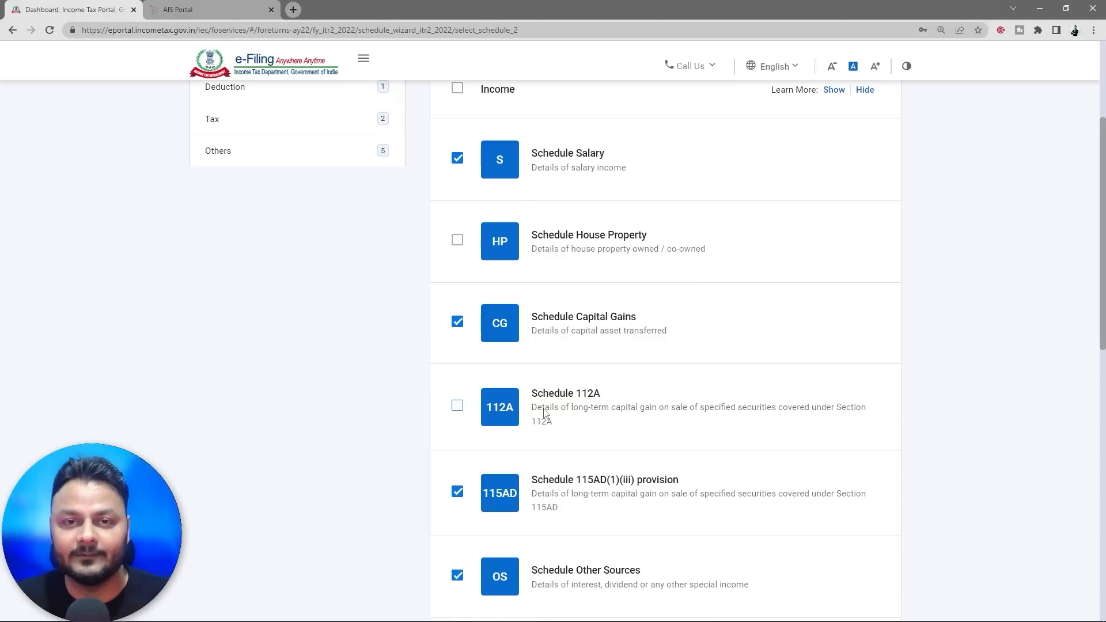
{"action": "left_click", "coordinate": [457, 406]}
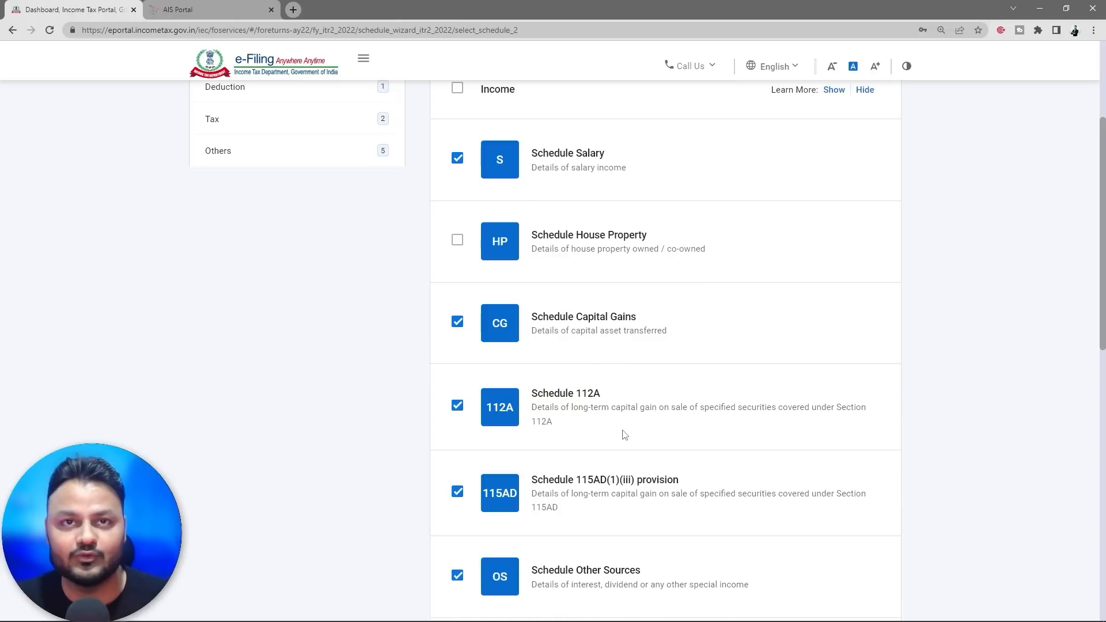
- Deselect the Schedule 115AD(1)(iii) provision among the income schedules
{"action": "scroll", "coordinate": [599, 454], "scroll_direction": "down", "scroll_amount": 1}
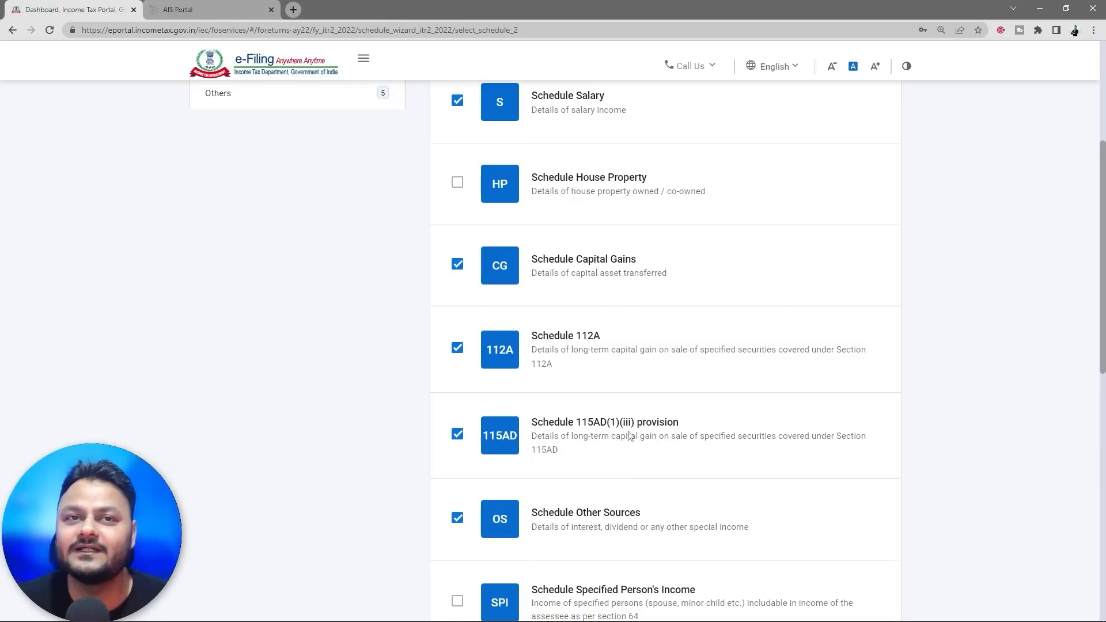
{"action": "left_click", "coordinate": [457, 439]}
{"action": "scroll", "coordinate": [633, 441], "scroll_direction": "down", "scroll_amount": 1}
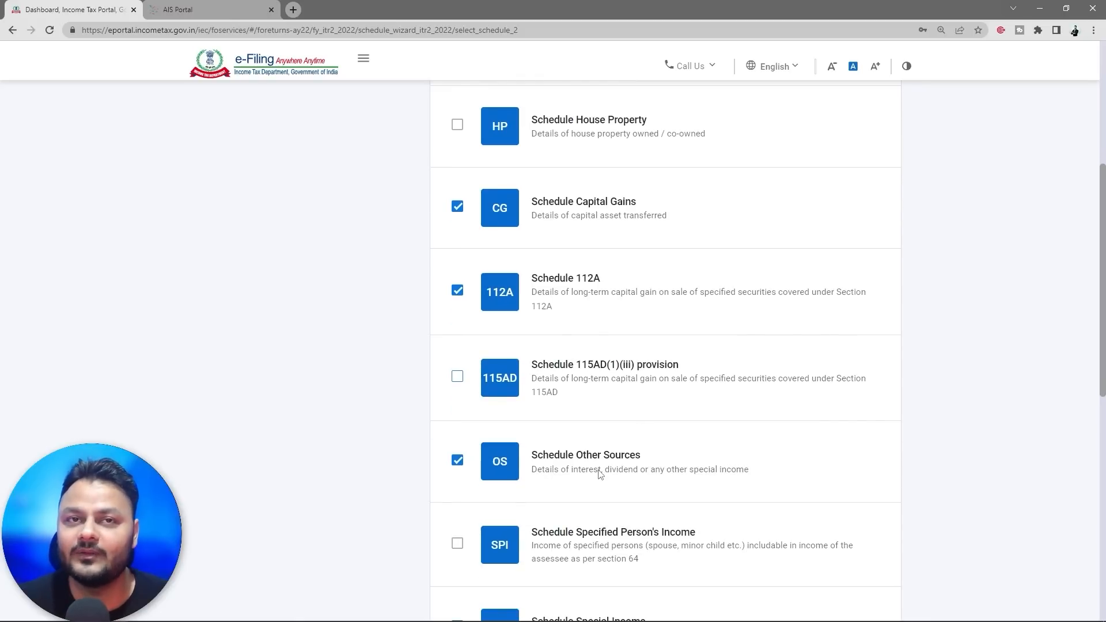
- Review the remaining income schedules, from Other Sources through Special, Exempt, Pass Through and Foreign Source Income to Tax Relief
{"action": "scroll", "coordinate": [631, 468], "scroll_direction": "down", "scroll_amount": 2}
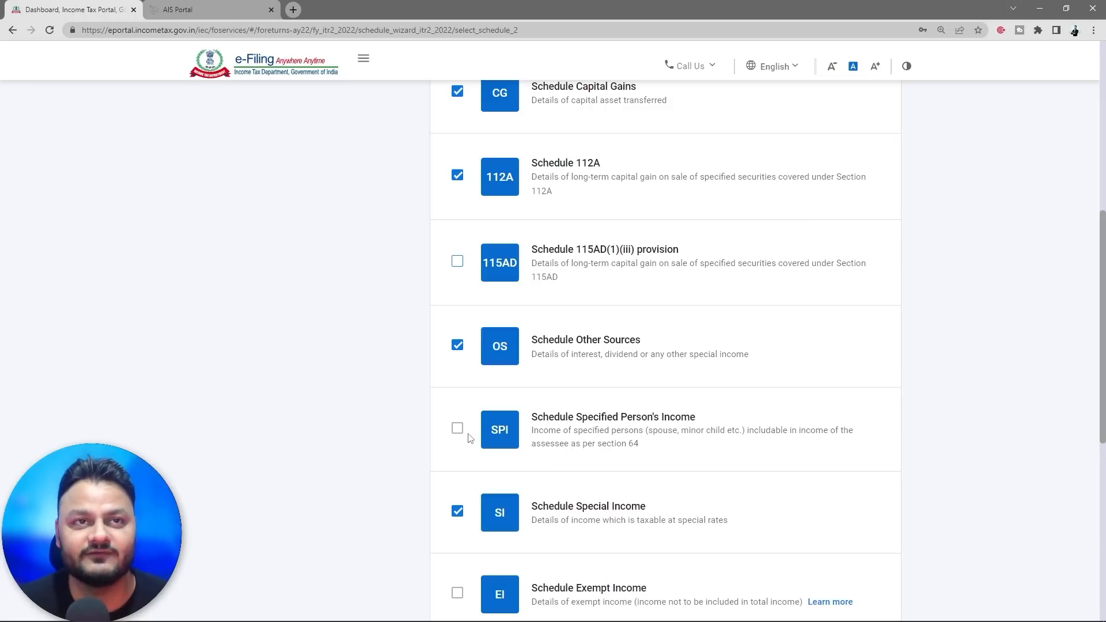
{"action": "scroll", "coordinate": [723, 424], "scroll_direction": "down", "scroll_amount": 2}
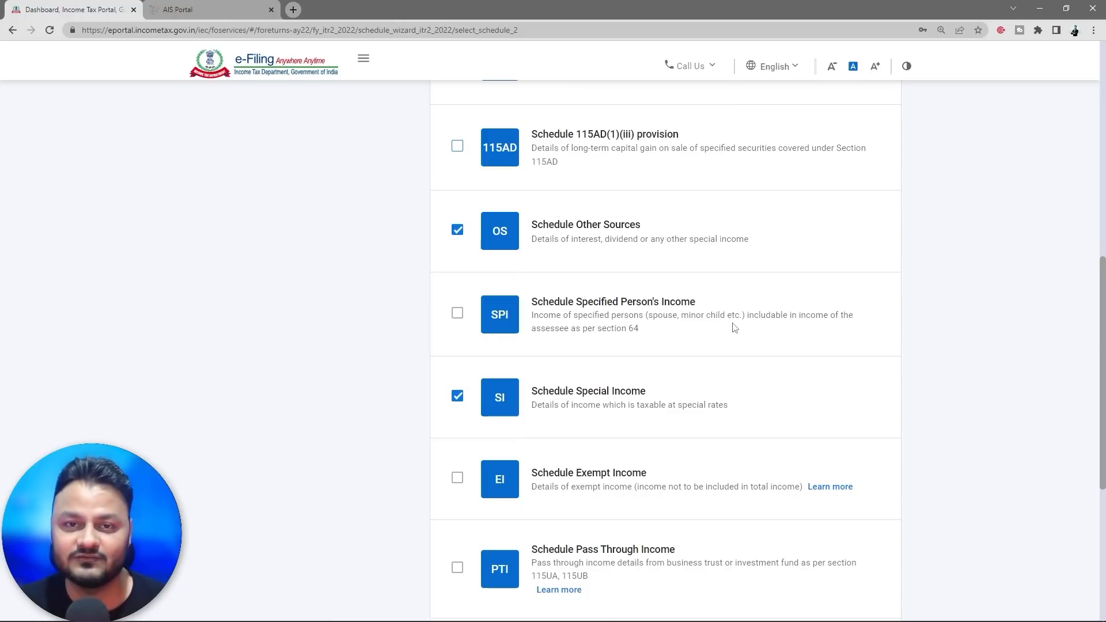
{"action": "scroll", "coordinate": [734, 327], "scroll_direction": "down", "scroll_amount": 1}
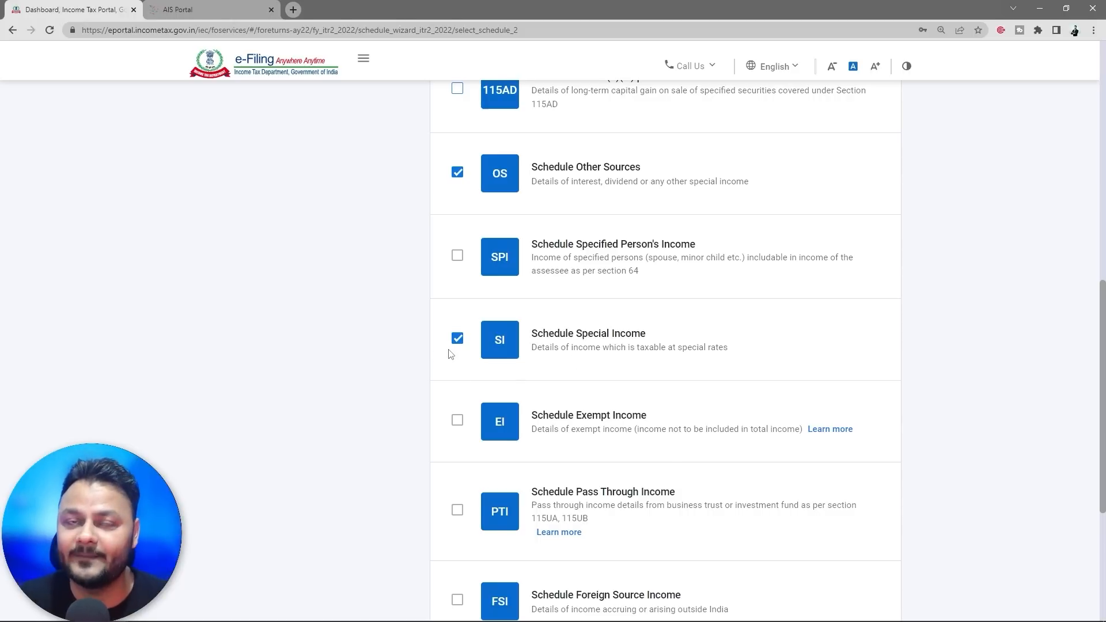
{"action": "scroll", "coordinate": [453, 354], "scroll_direction": "down", "scroll_amount": 1}
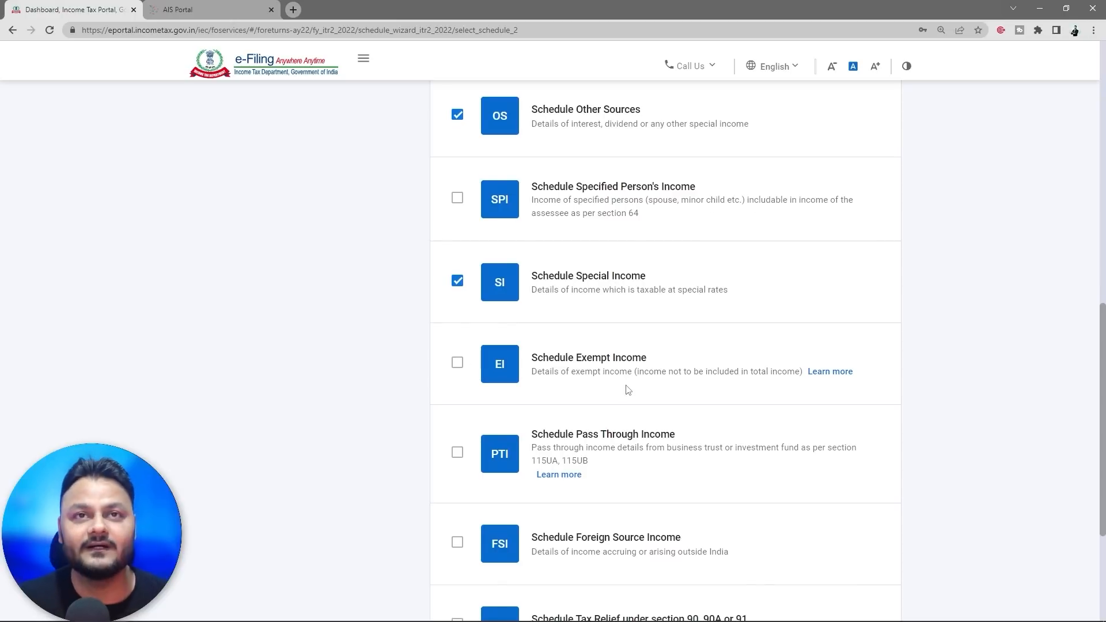
{"action": "key", "text": "ctrl+plus"}
{"action": "key", "text": "ctrl+plus"}
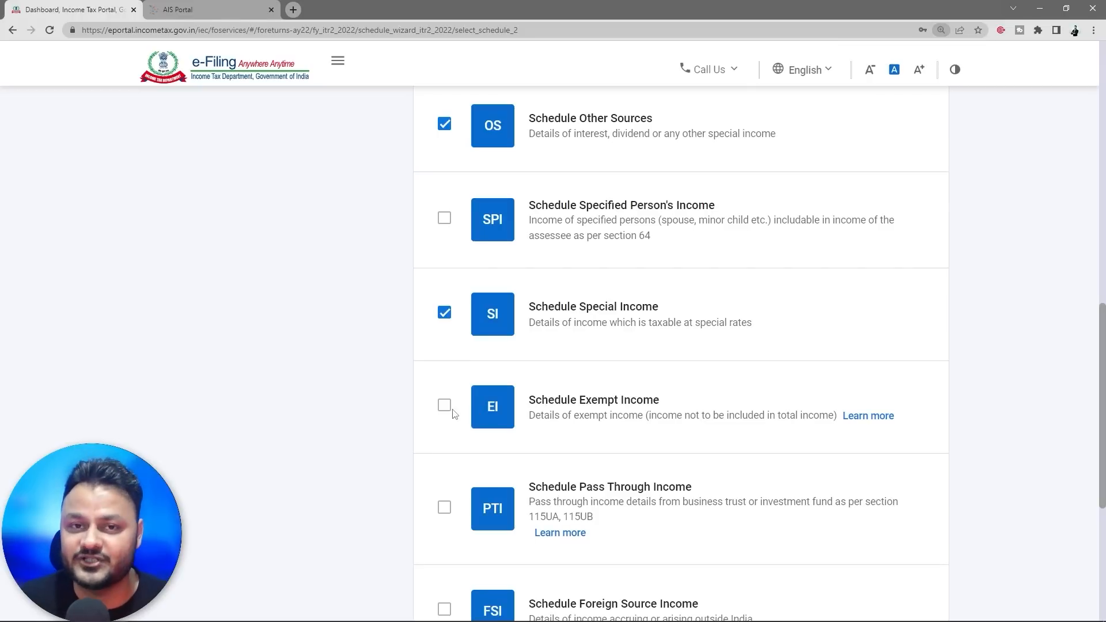
{"action": "scroll", "coordinate": [453, 413], "scroll_direction": "down", "scroll_amount": 1}
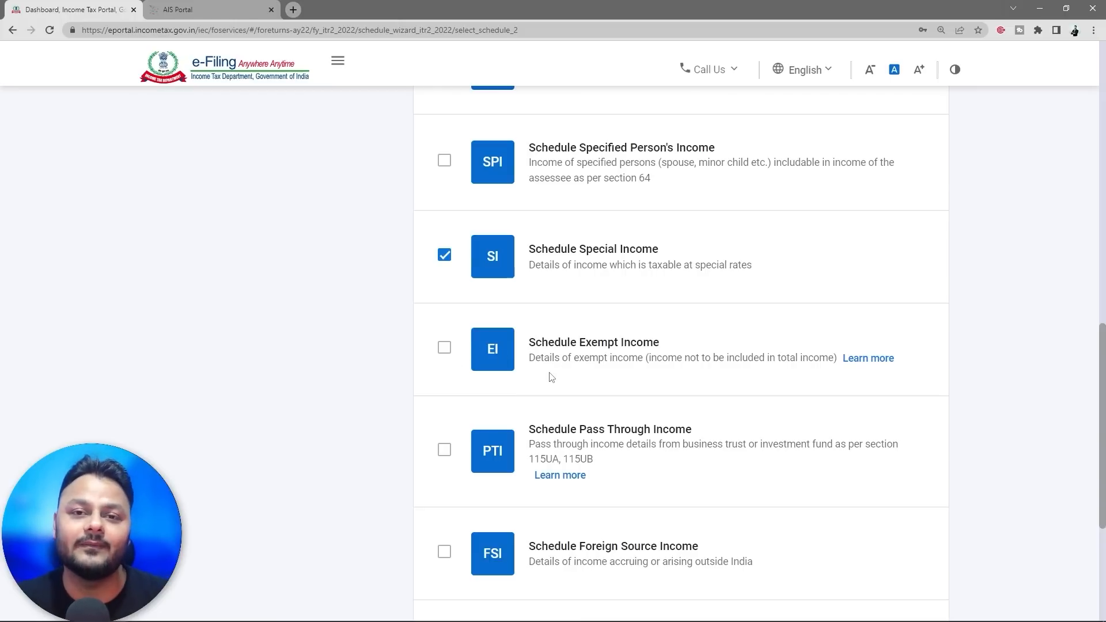
{"action": "scroll", "coordinate": [551, 377], "scroll_direction": "down", "scroll_amount": 1}
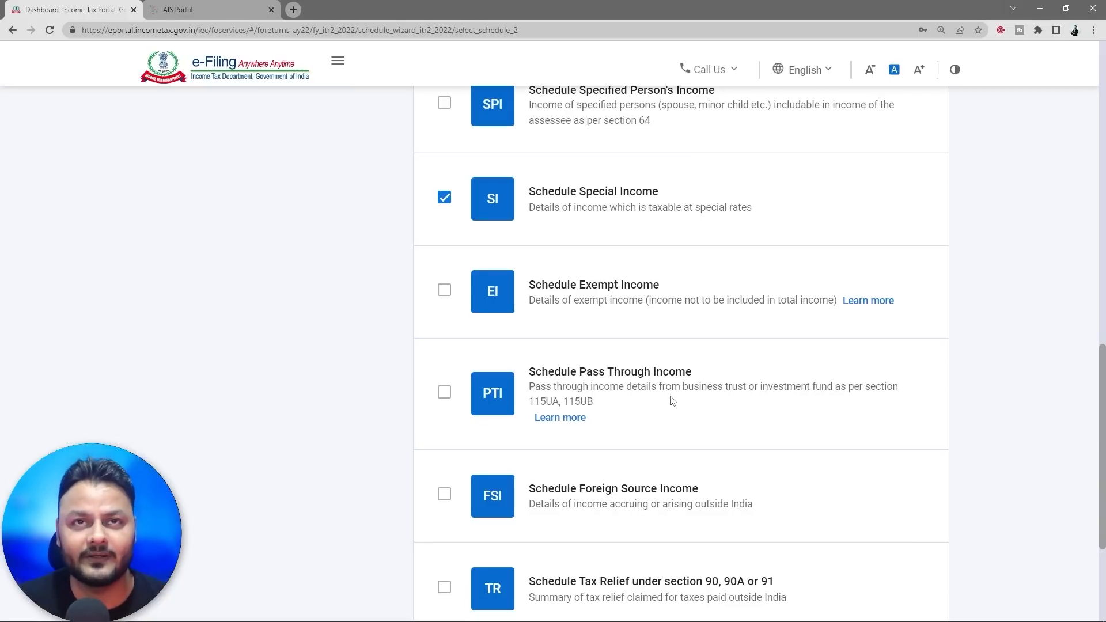
{"action": "scroll", "coordinate": [670, 397], "scroll_direction": "down", "scroll_amount": 2}
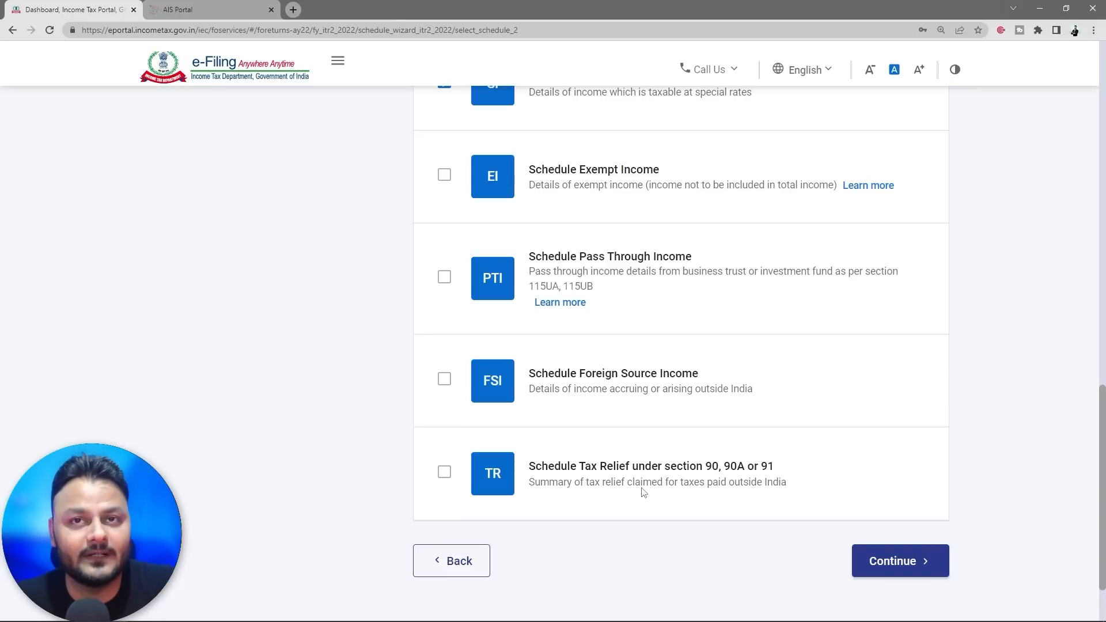
{"action": "scroll", "coordinate": [642, 490], "scroll_direction": "up", "scroll_amount": 10}
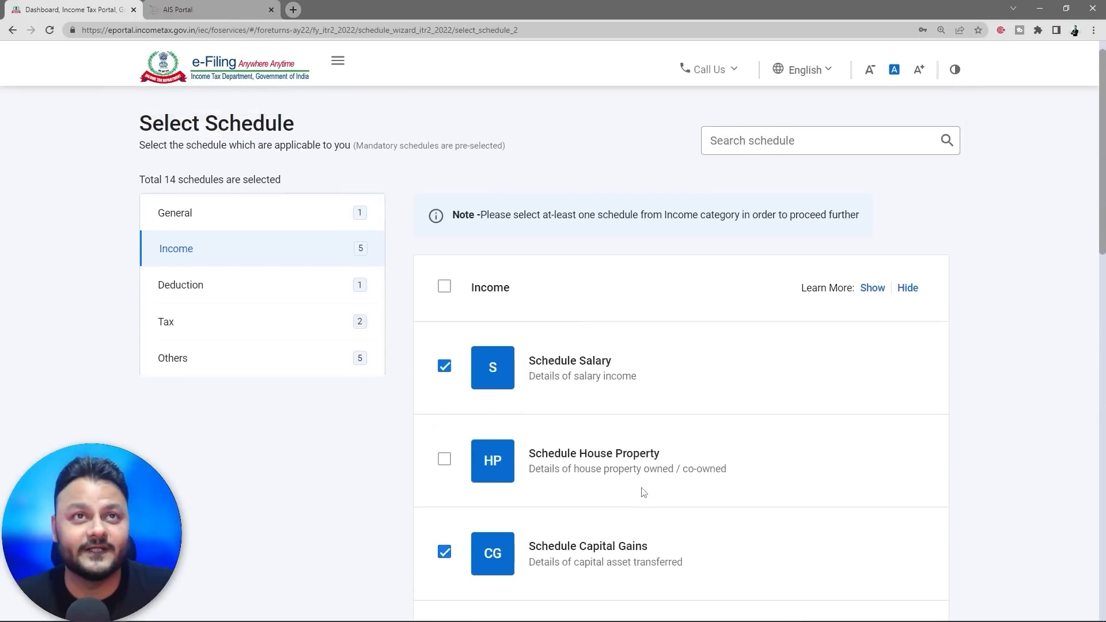
- Review the schedules in the Deduction category, including Sections 80G and 80GGA
{"action": "left_click", "coordinate": [219, 353]}
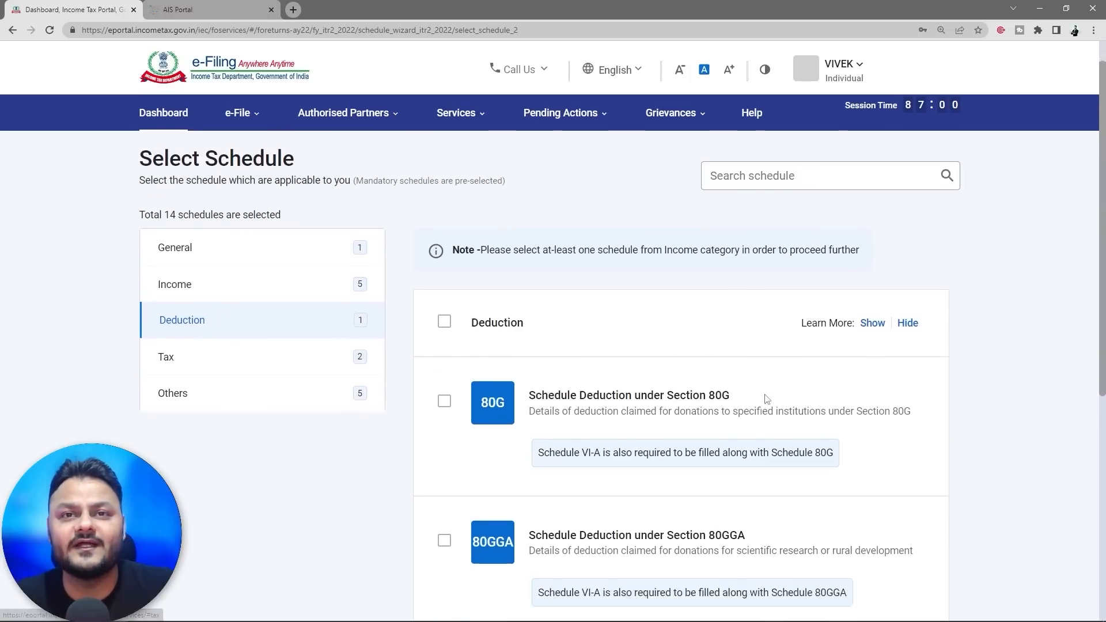
{"action": "scroll", "coordinate": [765, 334], "scroll_direction": "down", "scroll_amount": 7}
{"action": "scroll", "coordinate": [775, 406], "scroll_direction": "up", "scroll_amount": 2}
{"action": "scroll", "coordinate": [777, 412], "scroll_direction": "up", "scroll_amount": 3}
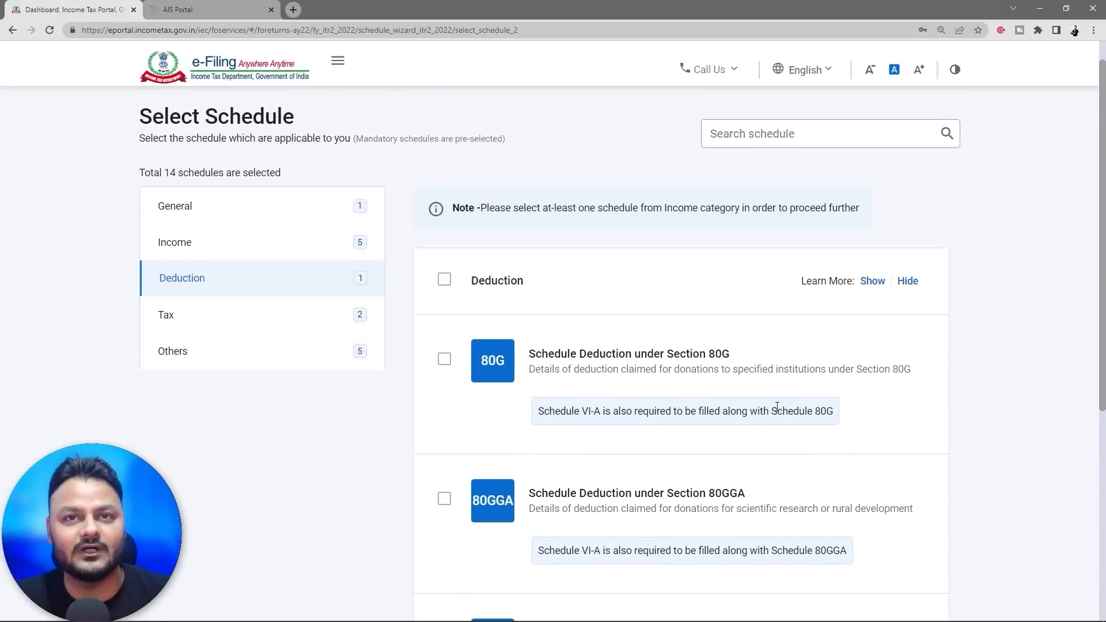
- In the Tax category, select the schedules for Details Of Tax Payments, Tax Deducted At Source and Tax Collected At Source
{"action": "left_click", "coordinate": [190, 320]}
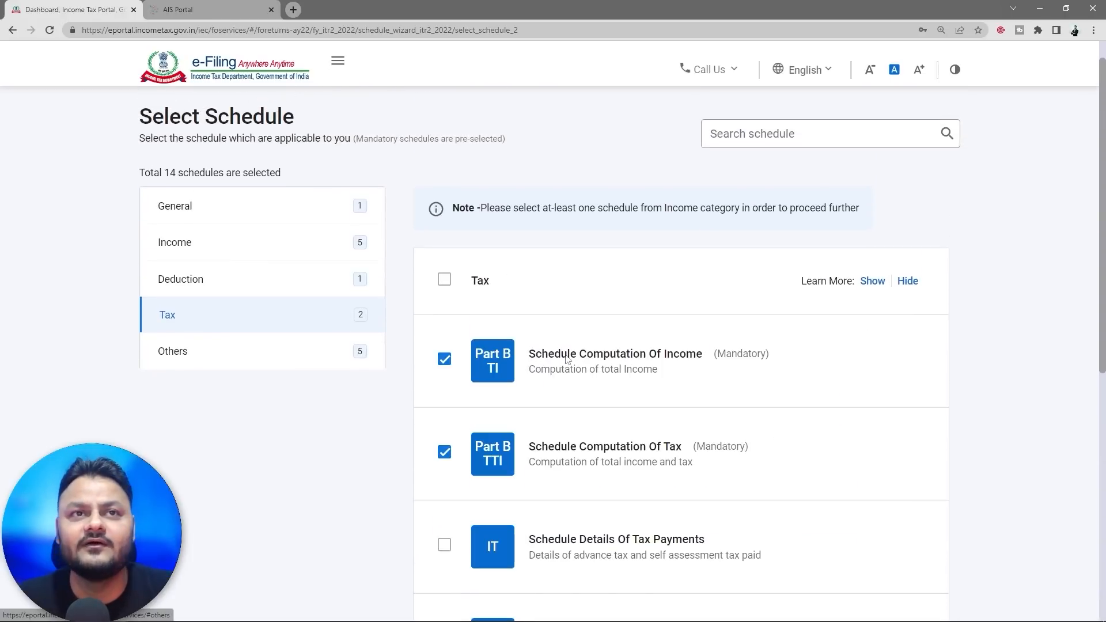
{"action": "scroll", "coordinate": [812, 415], "scroll_direction": "down", "scroll_amount": 7}
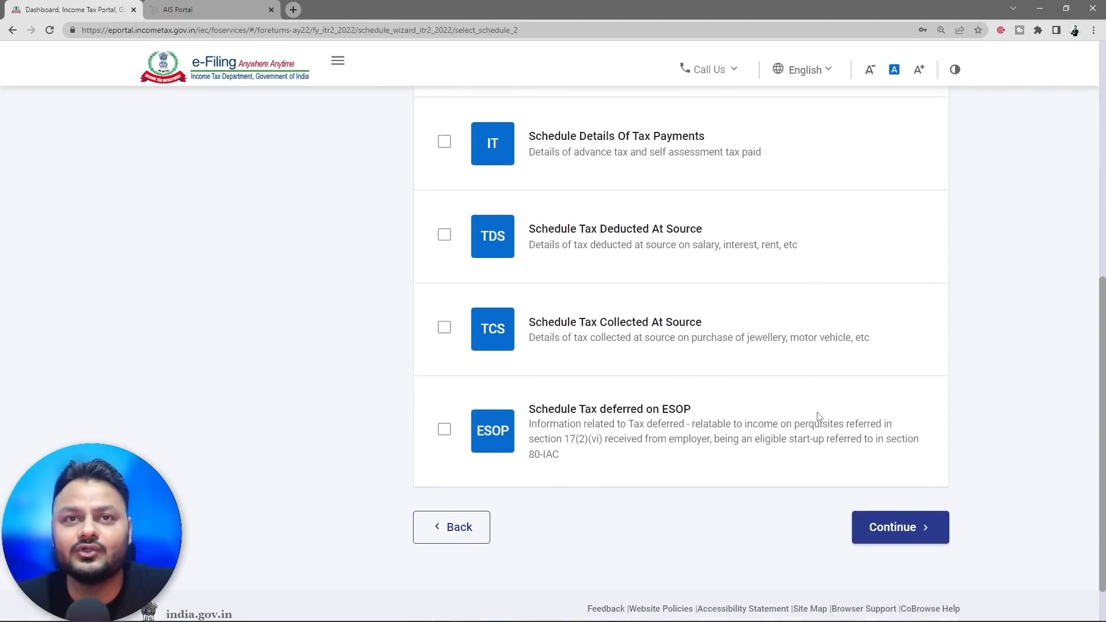
{"action": "scroll", "coordinate": [818, 416], "scroll_direction": "up", "scroll_amount": 4}
{"action": "scroll", "coordinate": [820, 417], "scroll_direction": "up", "scroll_amount": 1}
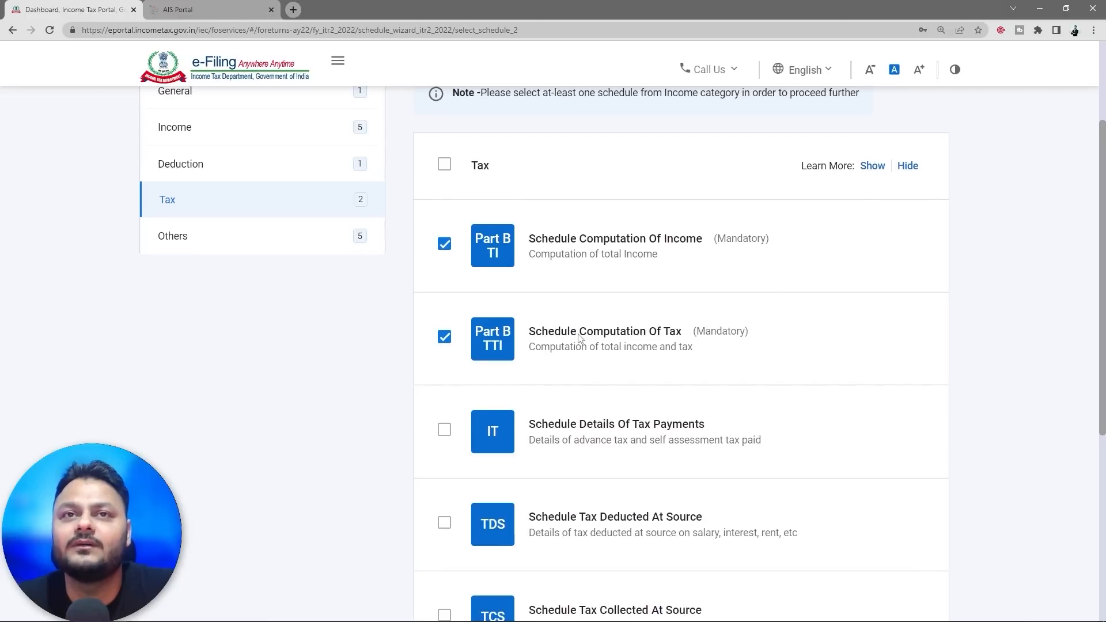
{"action": "scroll", "coordinate": [712, 346], "scroll_direction": "down", "scroll_amount": 1}
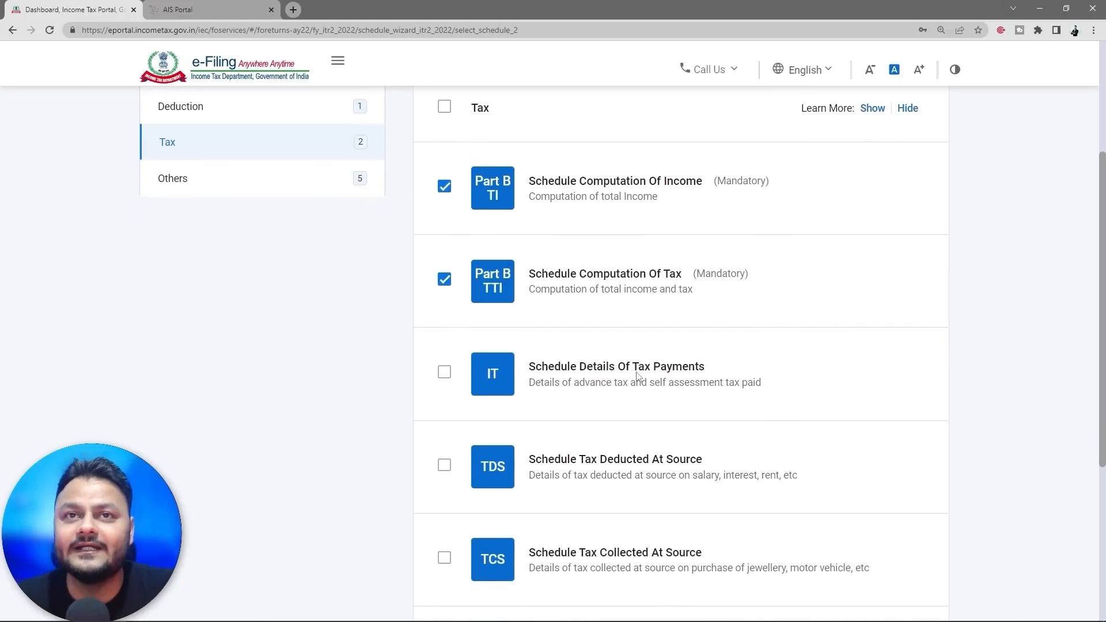
{"action": "left_click", "coordinate": [445, 372]}
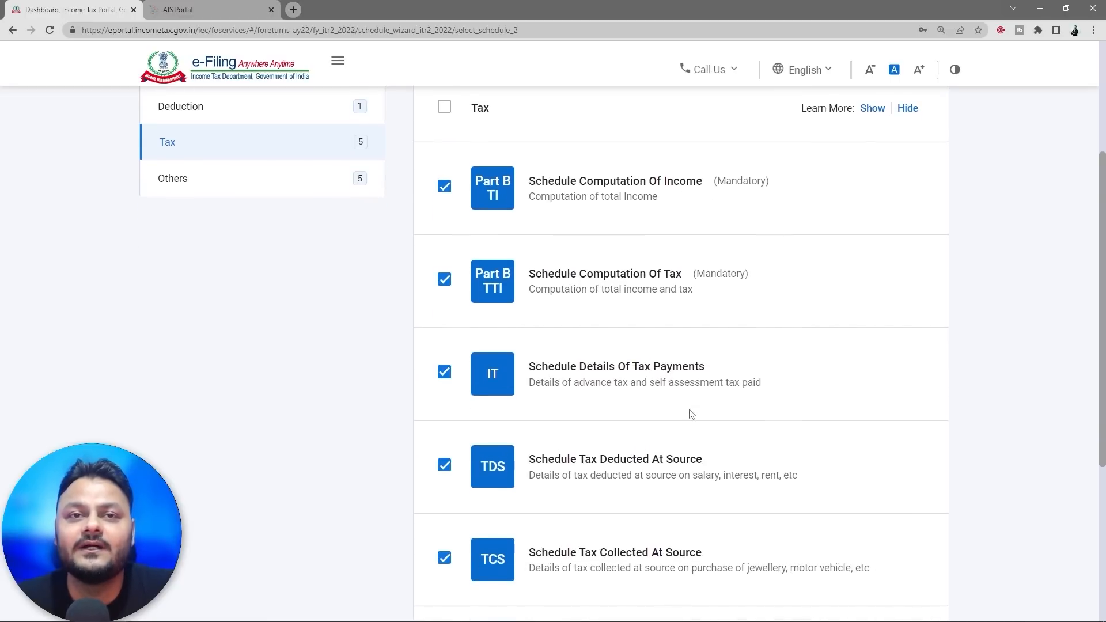
{"action": "scroll", "coordinate": [622, 392], "scroll_direction": "down", "scroll_amount": 2}
{"action": "scroll", "coordinate": [717, 366], "scroll_direction": "down", "scroll_amount": 1}
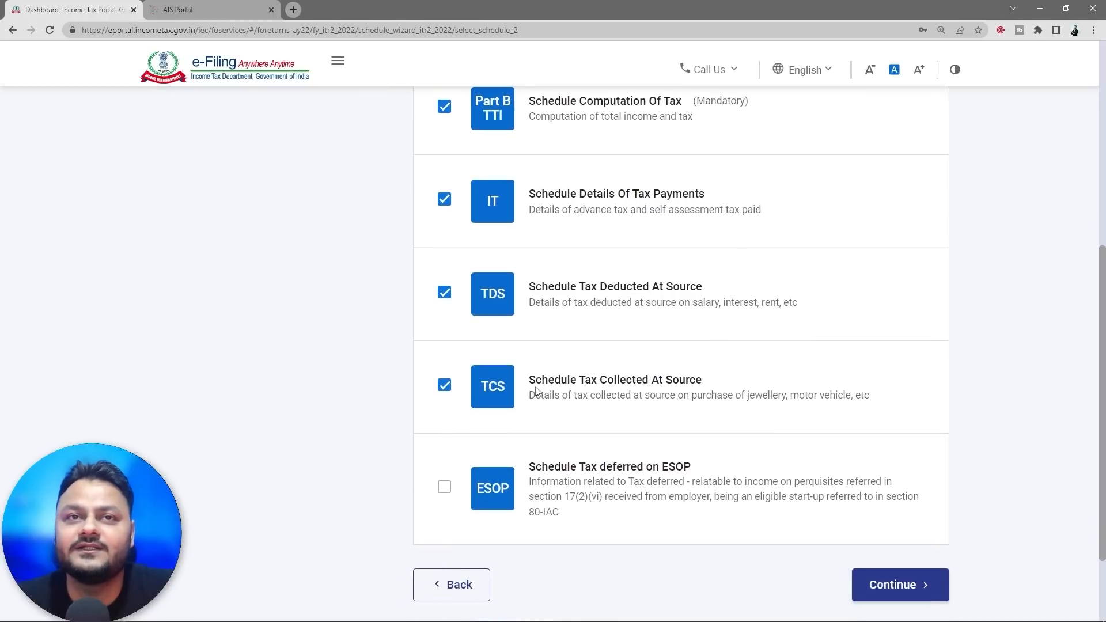
{"action": "scroll", "coordinate": [718, 418], "scroll_direction": "down", "scroll_amount": 1}
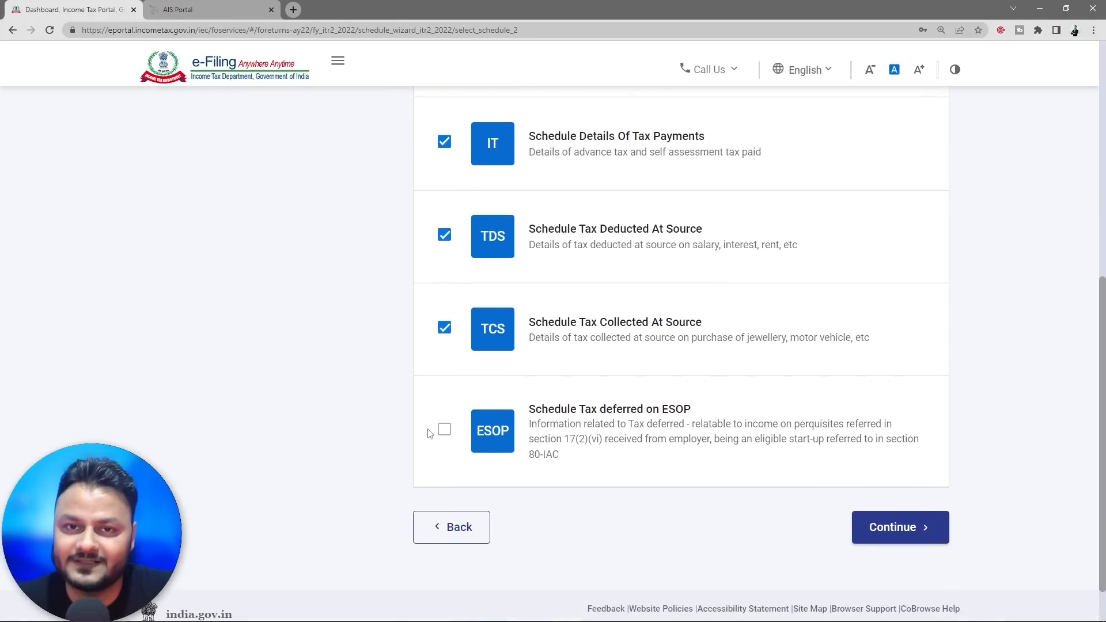
{"action": "scroll", "coordinate": [428, 433], "scroll_direction": "up", "scroll_amount": 7}
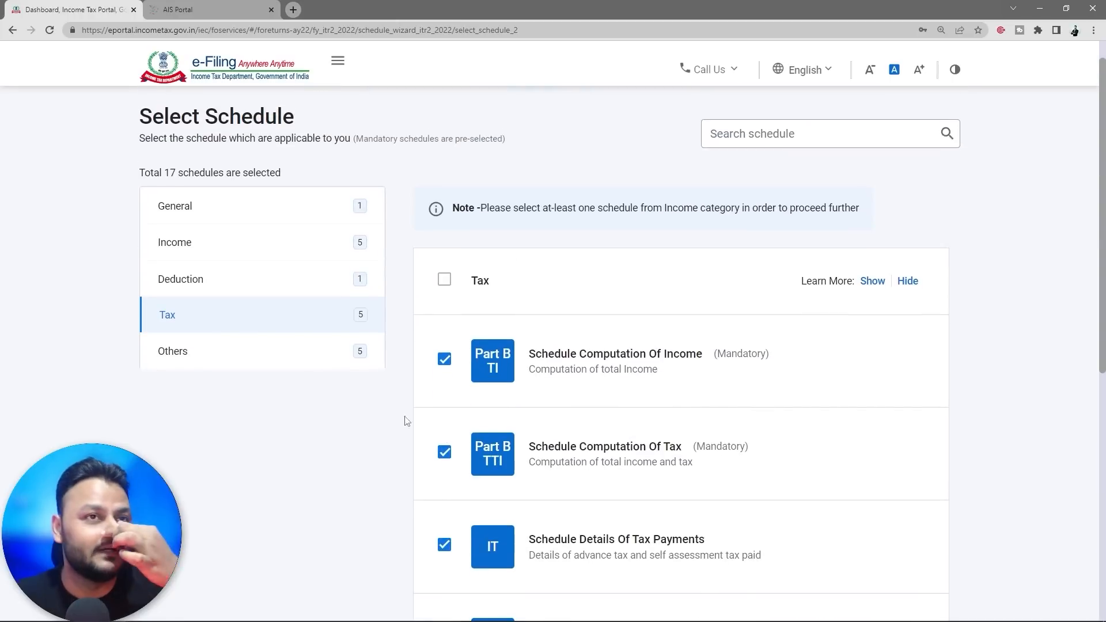
- Review the loss schedules CYLA, BFLA and CFL in the Others category, focusing on the carry-forward description of Schedule CFL
{"action": "left_click", "coordinate": [261, 352]}
{"action": "scroll", "coordinate": [792, 402], "scroll_direction": "down", "scroll_amount": 1}
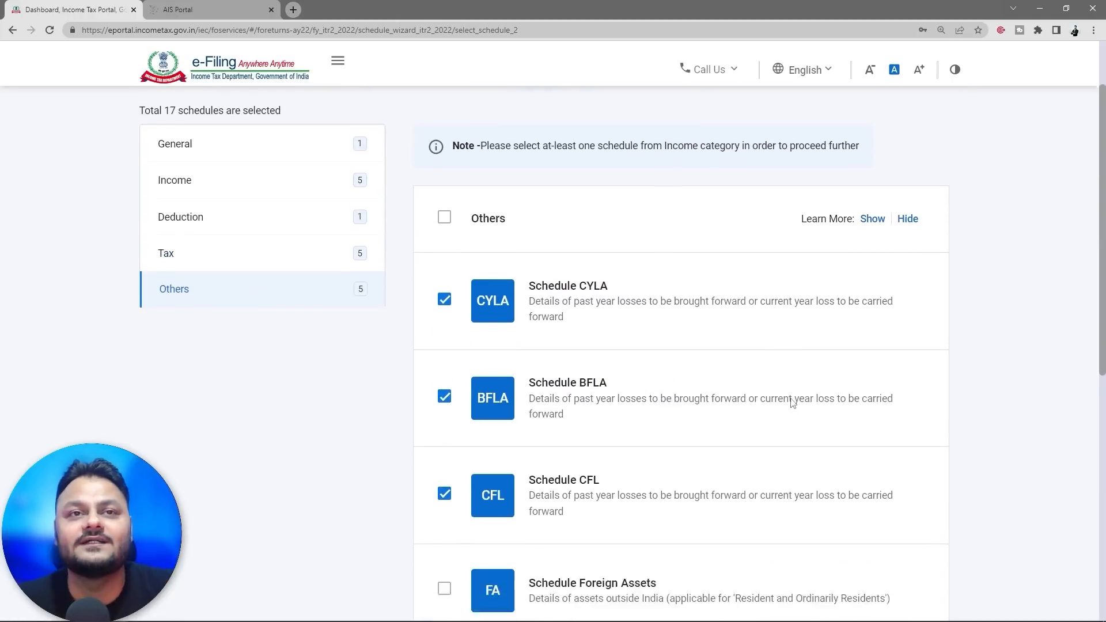
{"action": "scroll", "coordinate": [792, 402], "scroll_direction": "down", "scroll_amount": 1}
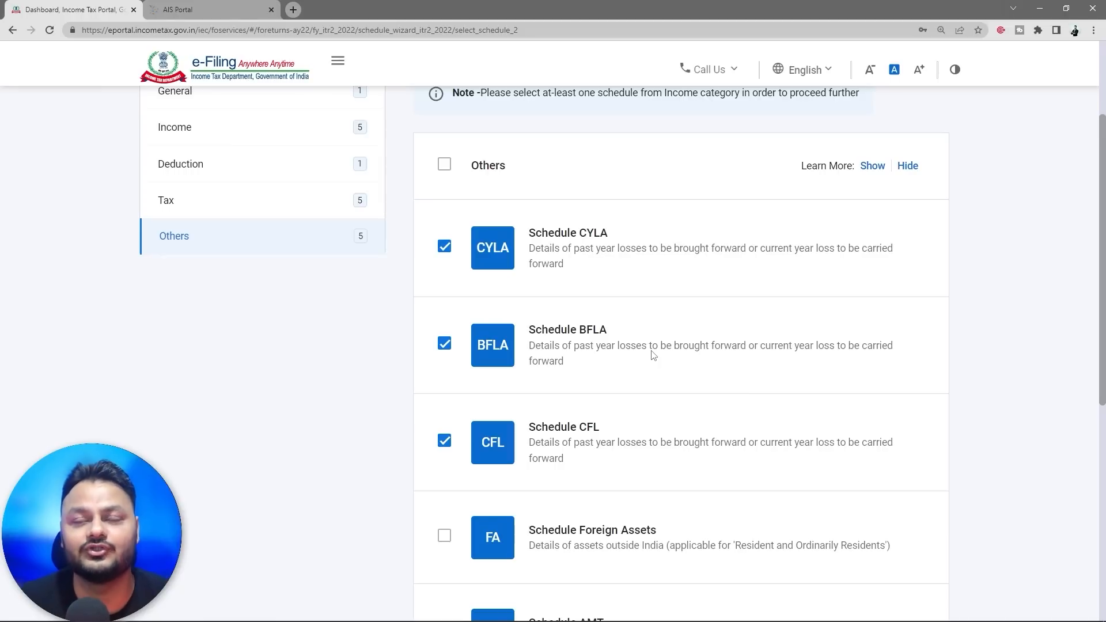
{"action": "scroll", "coordinate": [645, 399], "scroll_direction": "down", "scroll_amount": 1}
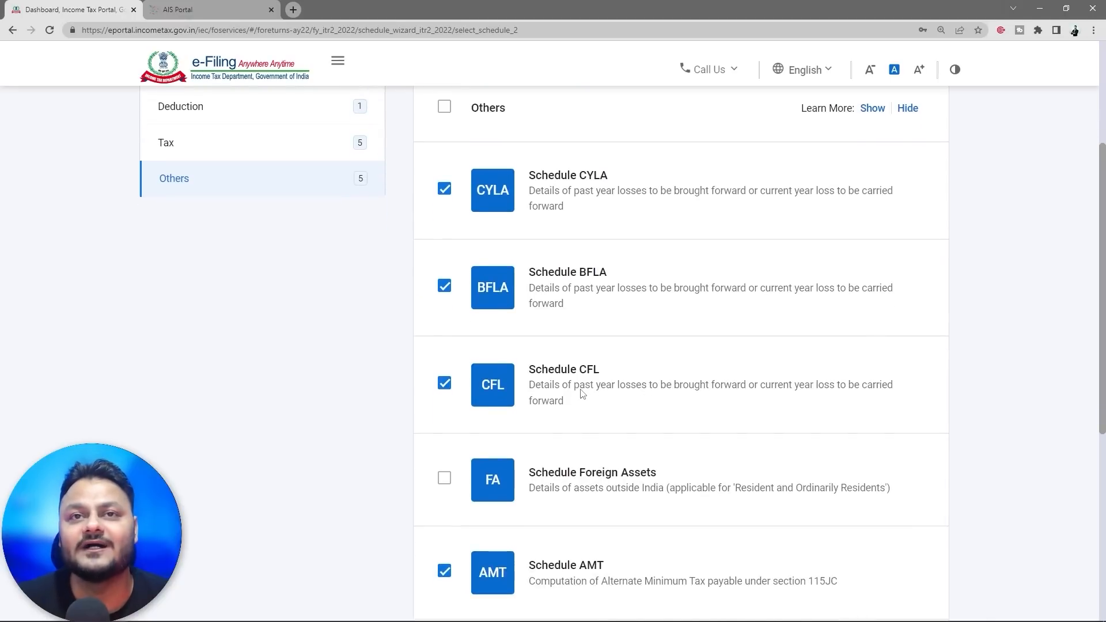
{"action": "left_click_drag", "start_coordinate": [582, 390], "coordinate": [847, 395]}
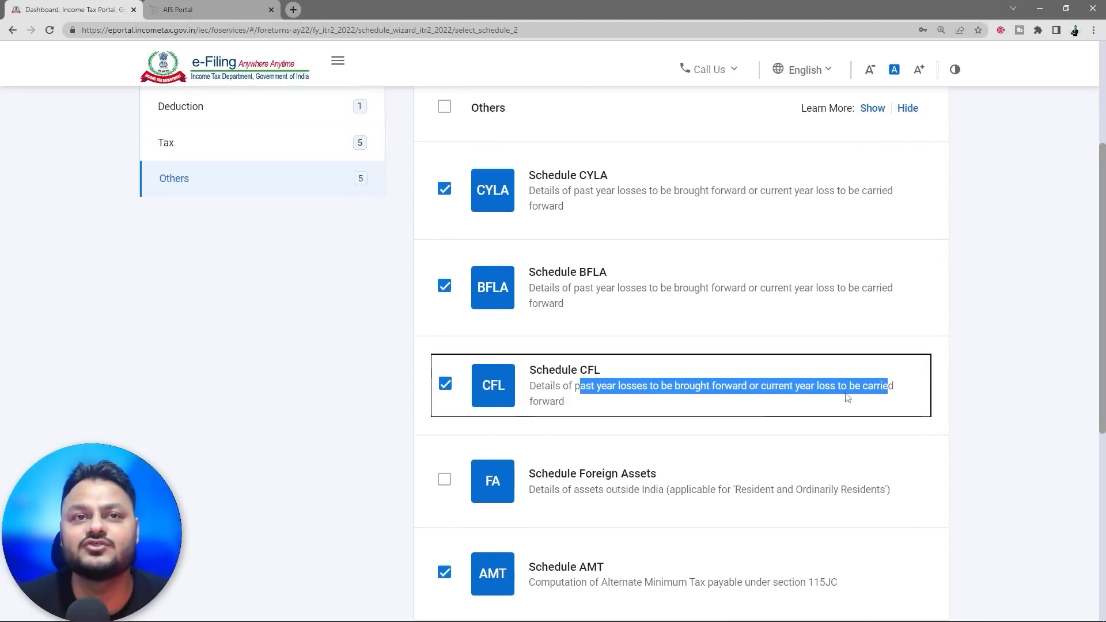
{"action": "left_click_drag", "start_coordinate": [538, 402], "coordinate": [599, 408]}
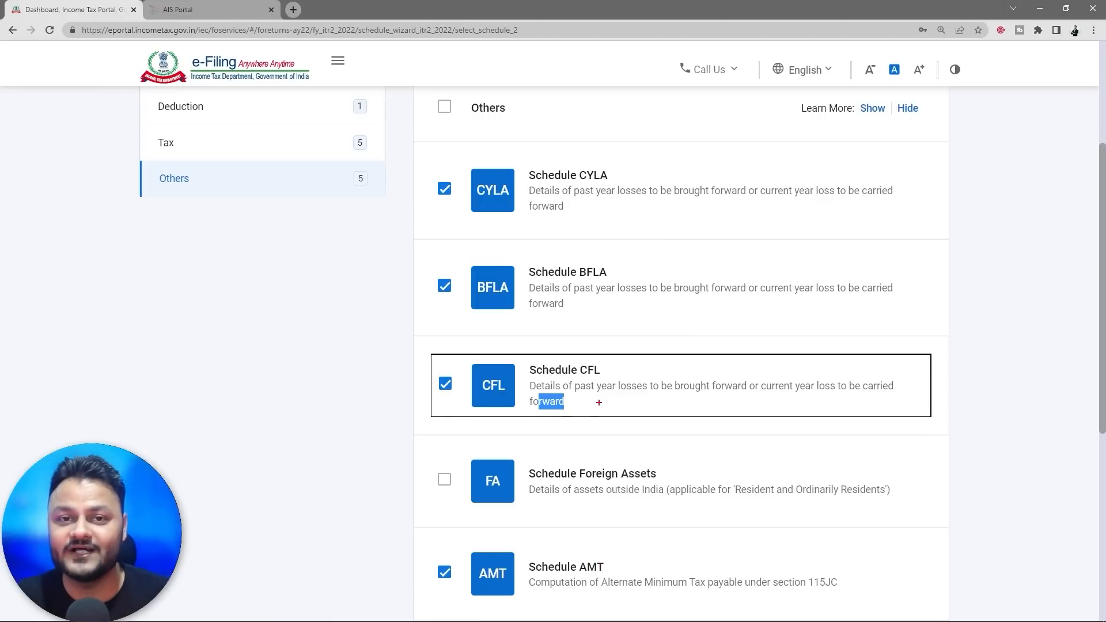
{"action": "mouse_move", "coordinate": [409, 344]}
{"action": "left_mouse_down"}
{"action": "mouse_move", "coordinate": [977, 436]}
{"action": "mouse_move", "coordinate": [929, 406]}
{"action": "mouse_move", "coordinate": [983, 332]}
{"action": "left_mouse_up"}
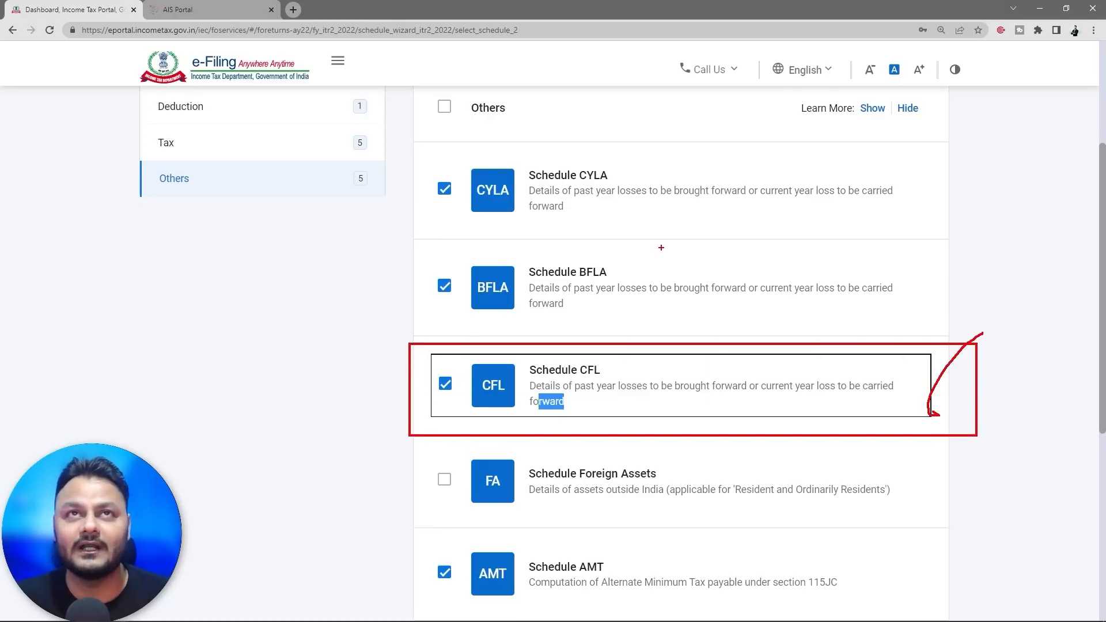
{"action": "mouse_move", "coordinate": [543, 149]}
{"action": "left_mouse_down"}
{"action": "mouse_move", "coordinate": [419, 153]}
{"action": "mouse_move", "coordinate": [406, 450]}
{"action": "mouse_move", "coordinate": [1031, 432]}
{"action": "mouse_move", "coordinate": [844, 139]}
{"action": "mouse_move", "coordinate": [502, 147]}
{"action": "left_mouse_up"}
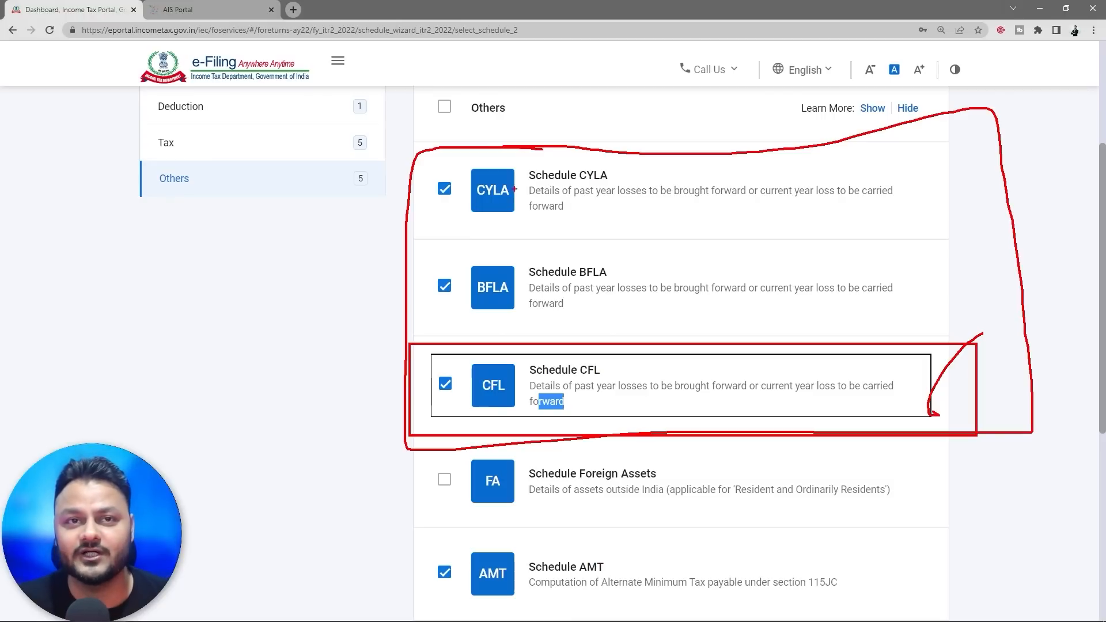
- Review the remaining schedules in the Others category: Foreign Assets, AMT, AMTC, and Assets and Liabilities
{"action": "mouse_move", "coordinate": [411, 458]}
{"action": "left_mouse_down"}
{"action": "mouse_move", "coordinate": [839, 487]}
{"action": "mouse_move", "coordinate": [975, 525]}
{"action": "left_mouse_up"}
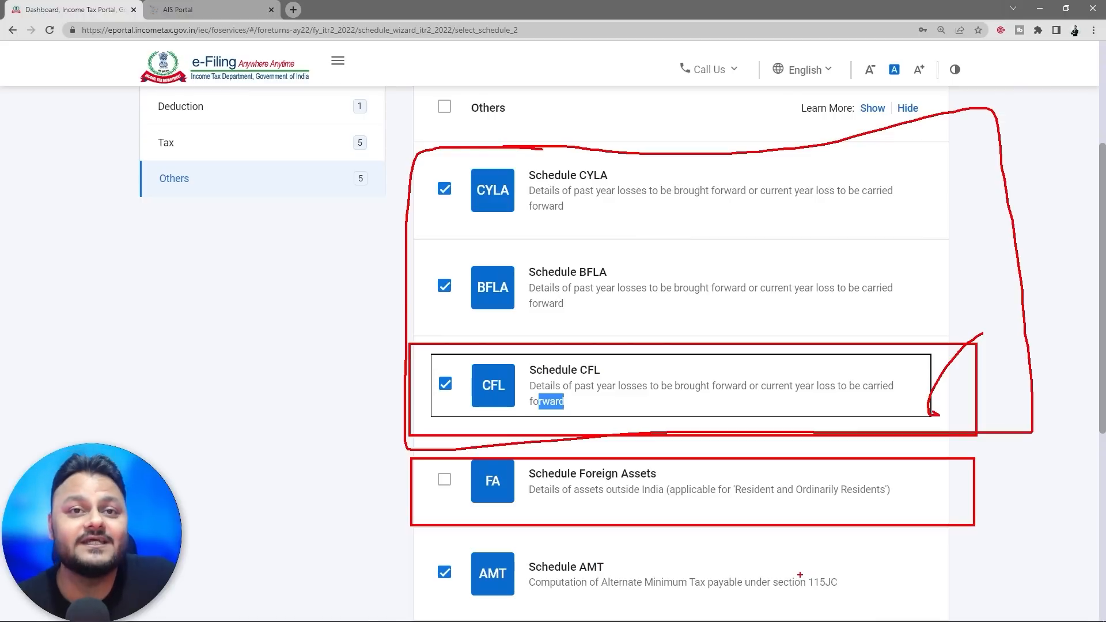
{"action": "mouse_move", "coordinate": [649, 445]}
{"action": "left_mouse_down"}
{"action": "mouse_move", "coordinate": [526, 445]}
{"action": "mouse_move", "coordinate": [518, 481]}
{"action": "mouse_move", "coordinate": [685, 483]}
{"action": "mouse_move", "coordinate": [631, 457]}
{"action": "left_mouse_up"}
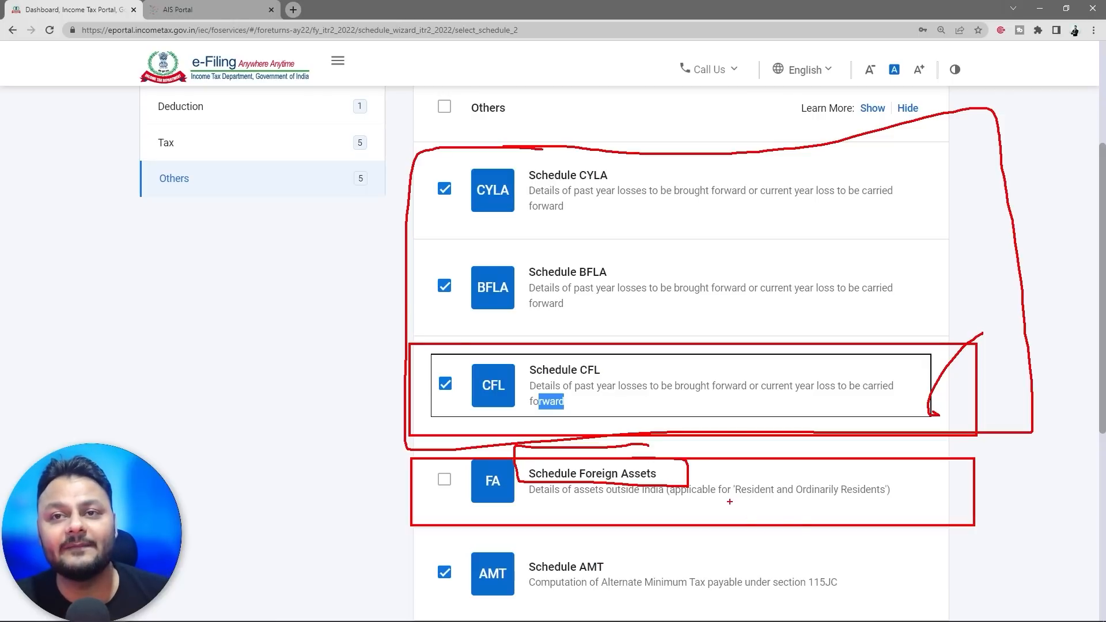
{"action": "left_click_drag", "start_coordinate": [730, 502], "coordinate": [788, 500]}
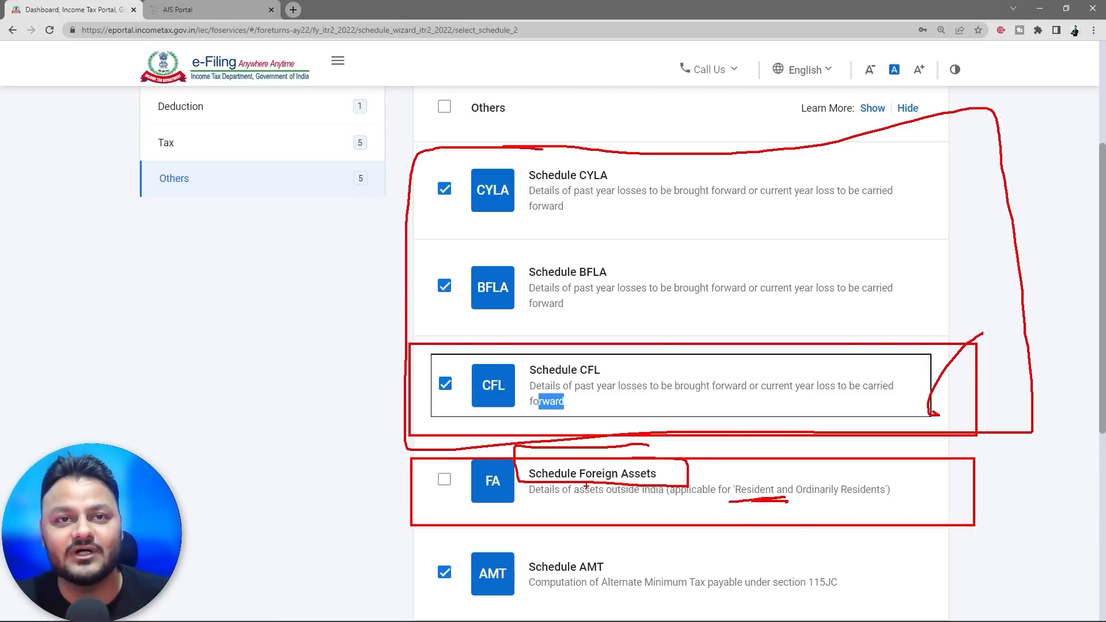
{"action": "left_click_drag", "start_coordinate": [462, 466], "coordinate": [451, 458]}
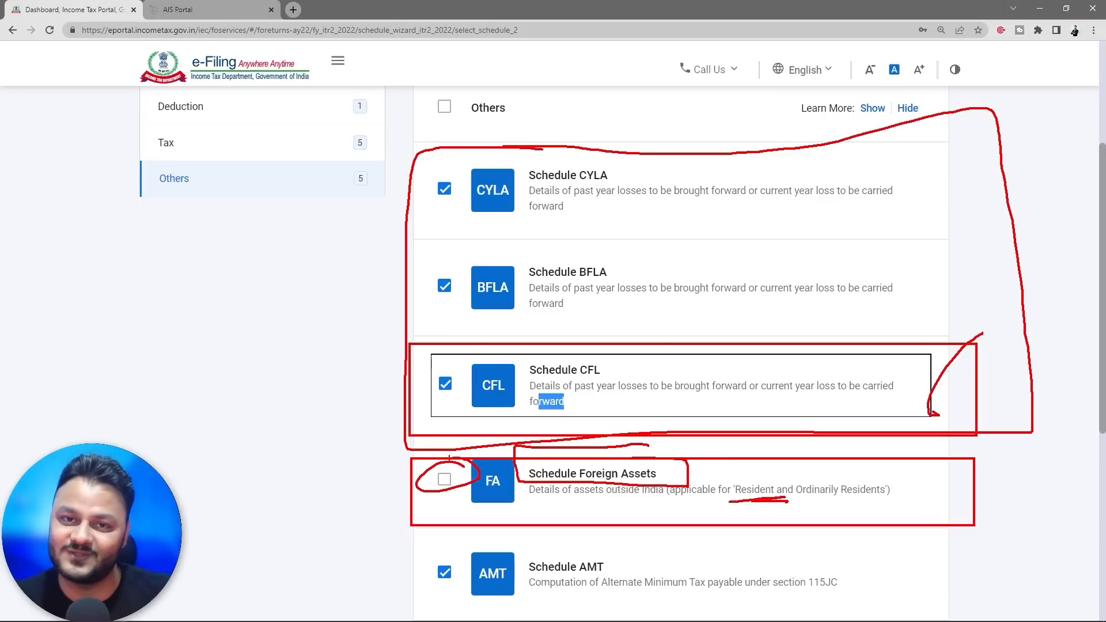
{"action": "scroll", "coordinate": [701, 461], "scroll_direction": "down", "scroll_amount": 3}
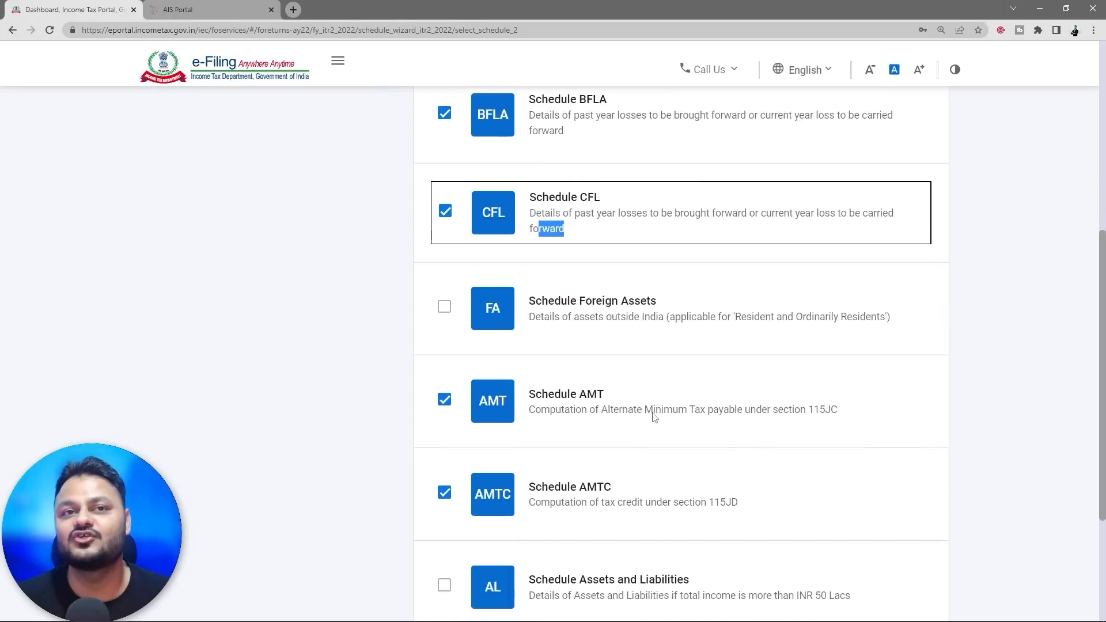
{"action": "scroll", "coordinate": [619, 431], "scroll_direction": "down", "scroll_amount": 1}
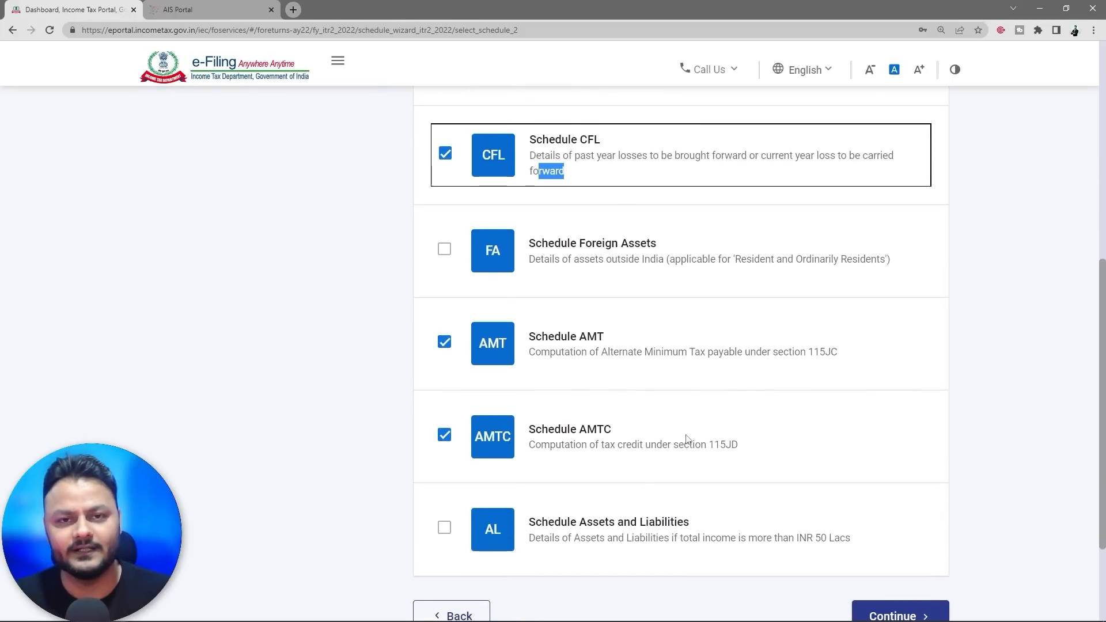
{"action": "scroll", "coordinate": [687, 439], "scroll_direction": "down", "scroll_amount": 1}
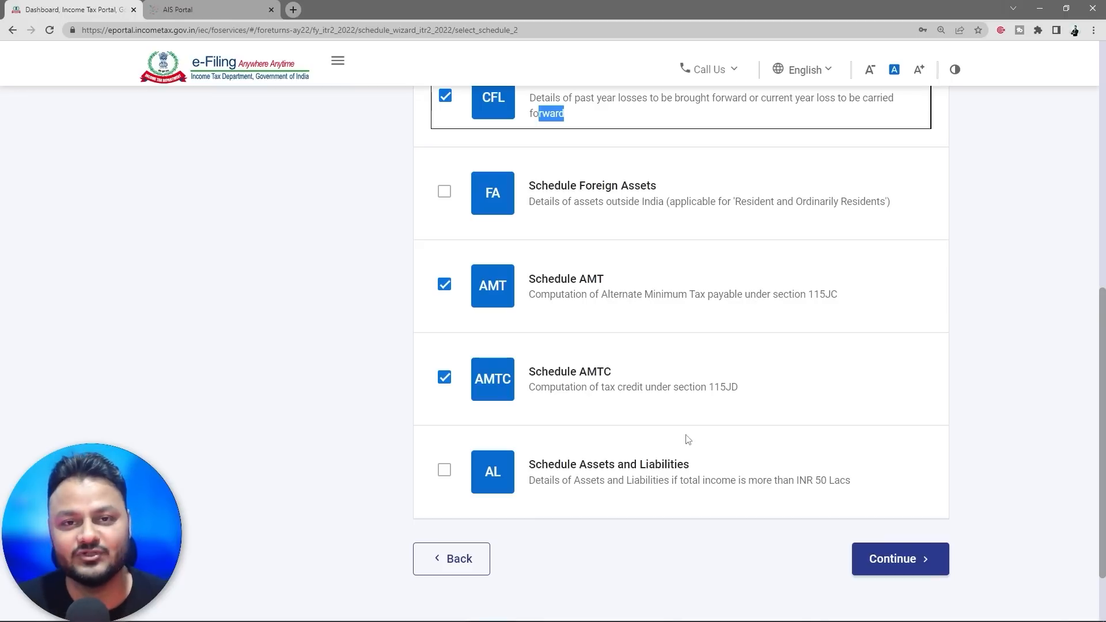
{"action": "scroll", "coordinate": [687, 440], "scroll_direction": "down", "scroll_amount": 1}
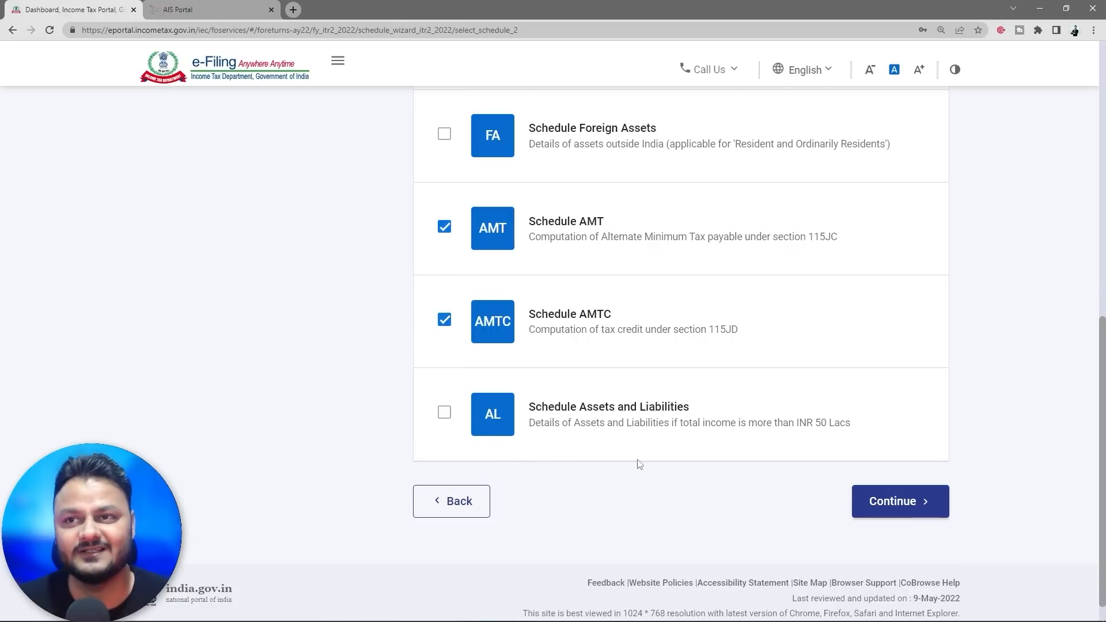
{"action": "scroll", "coordinate": [638, 463], "scroll_direction": "up", "scroll_amount": 7}
{"action": "scroll", "coordinate": [637, 461], "scroll_direction": "down", "scroll_amount": 7}
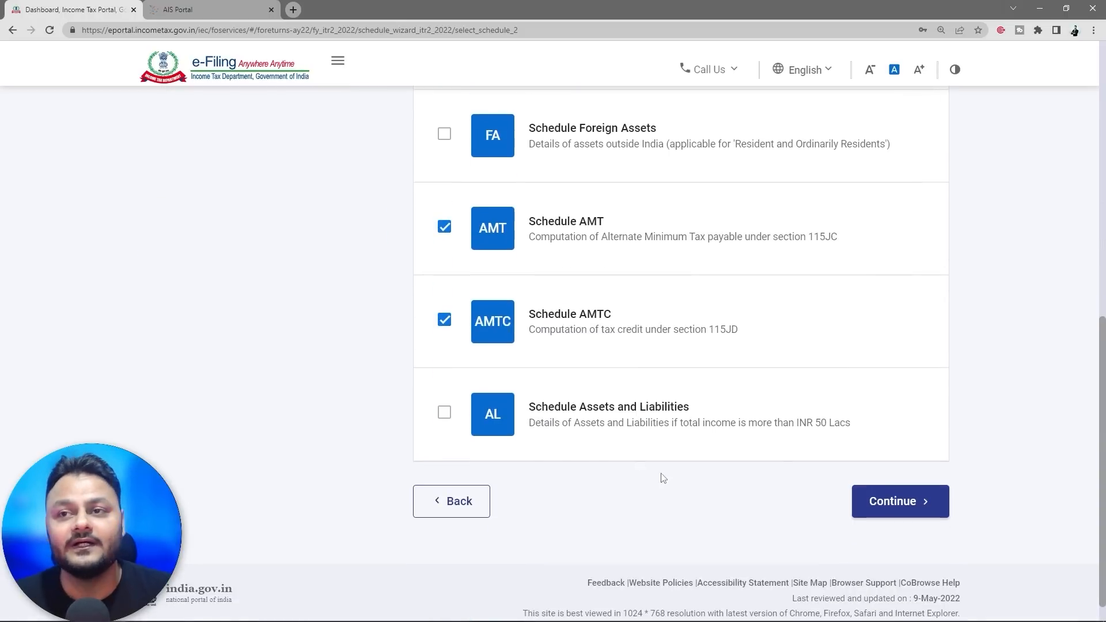
- Continue with the selected schedules, skip the schedule questions, and acknowledge the notice about the pre-filled return
{"action": "left_click", "coordinate": [893, 500]}
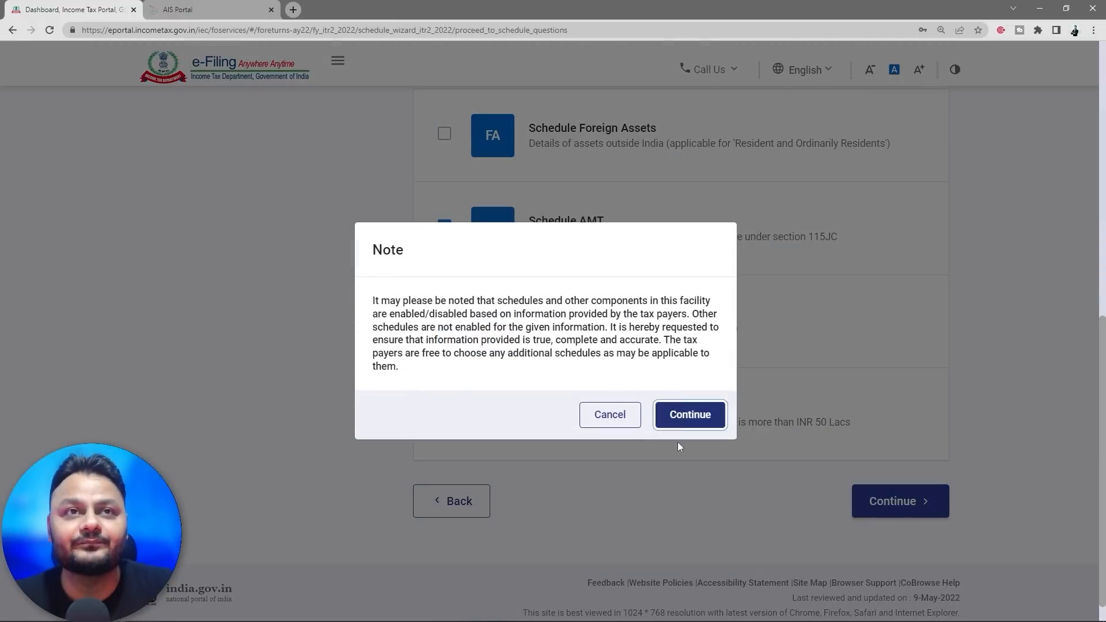
{"action": "left_click", "coordinate": [686, 419]}
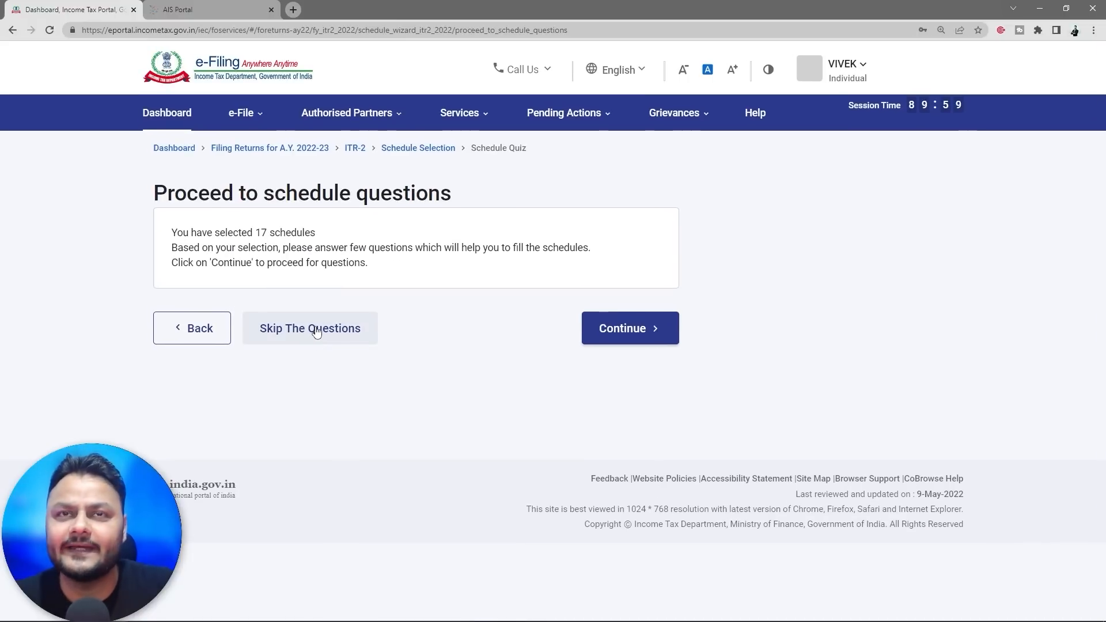
{"action": "left_click", "coordinate": [316, 332]}
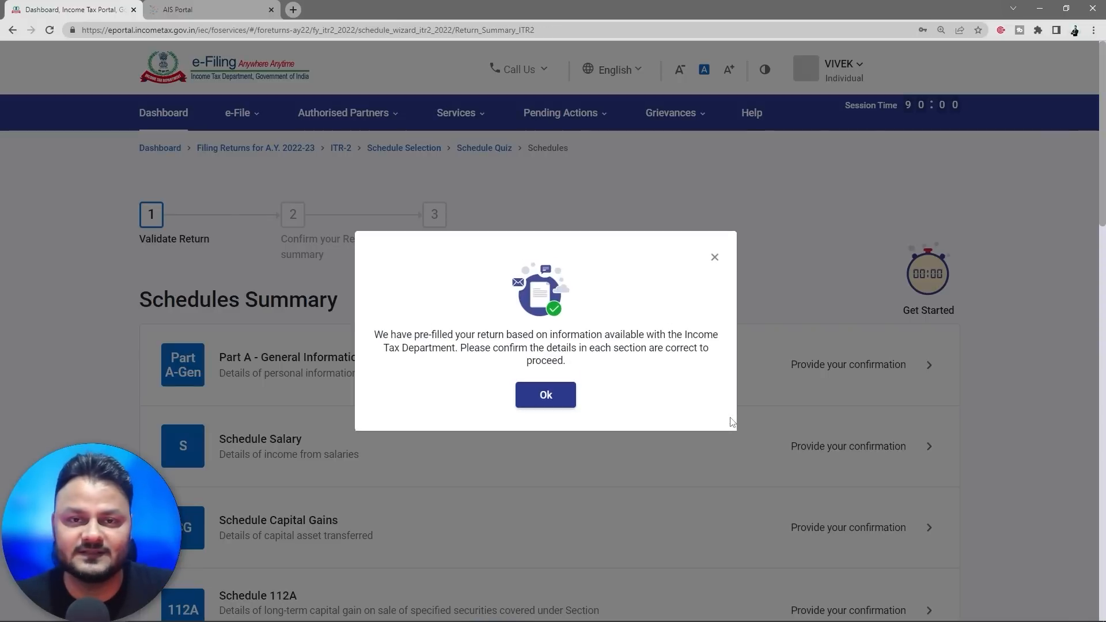
{"action": "left_click", "coordinate": [546, 395]}
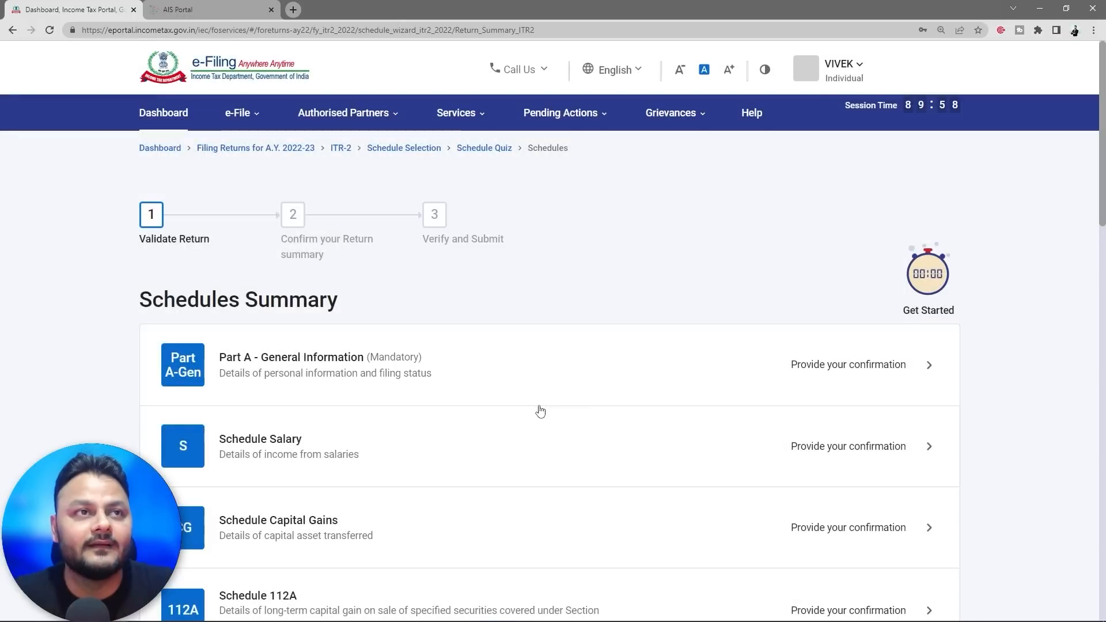
- Open Part A - General Information and go through Personal Information and Contact to the Filing Status section
{"action": "left_click", "coordinate": [597, 368]}
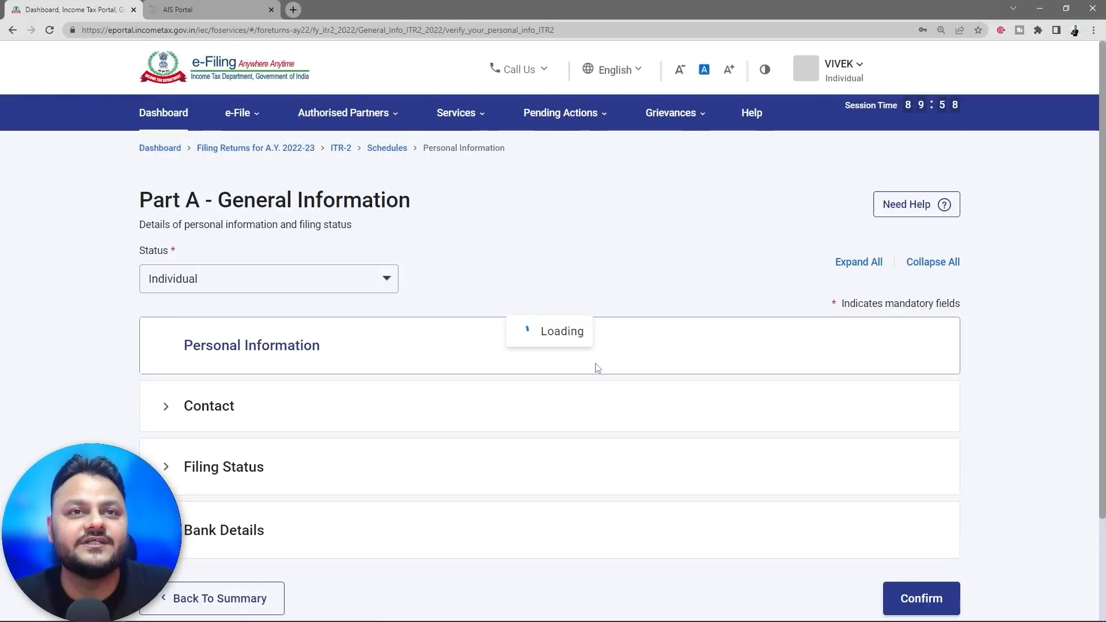
{"action": "scroll", "coordinate": [674, 385], "scroll_direction": "down", "scroll_amount": 2}
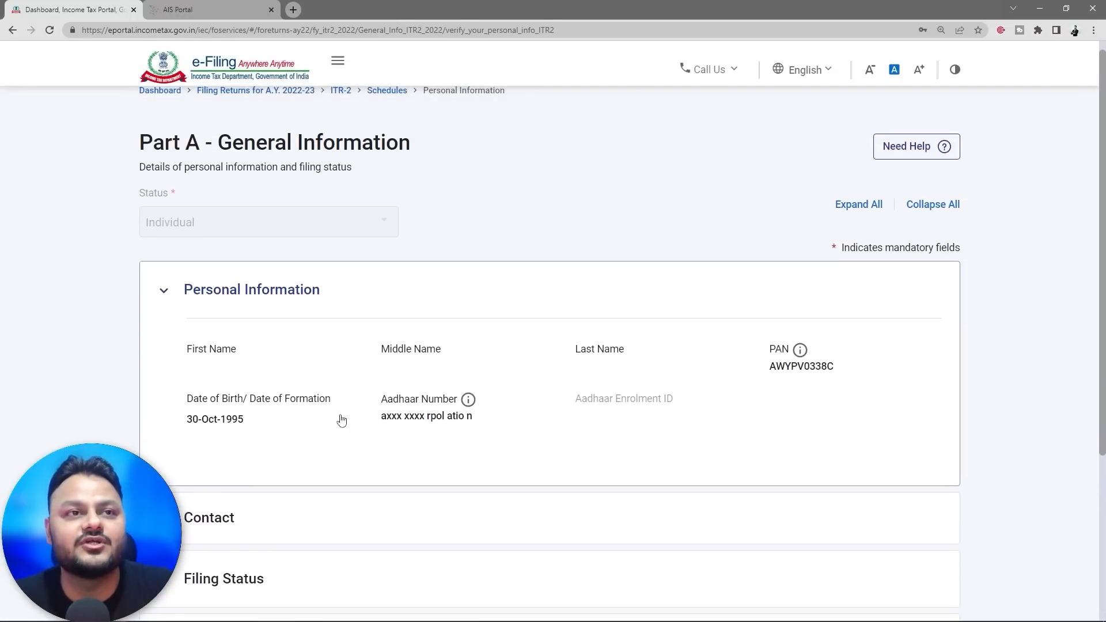
{"action": "scroll", "coordinate": [389, 413], "scroll_direction": "down", "scroll_amount": 2}
{"action": "left_click", "coordinate": [380, 416]}
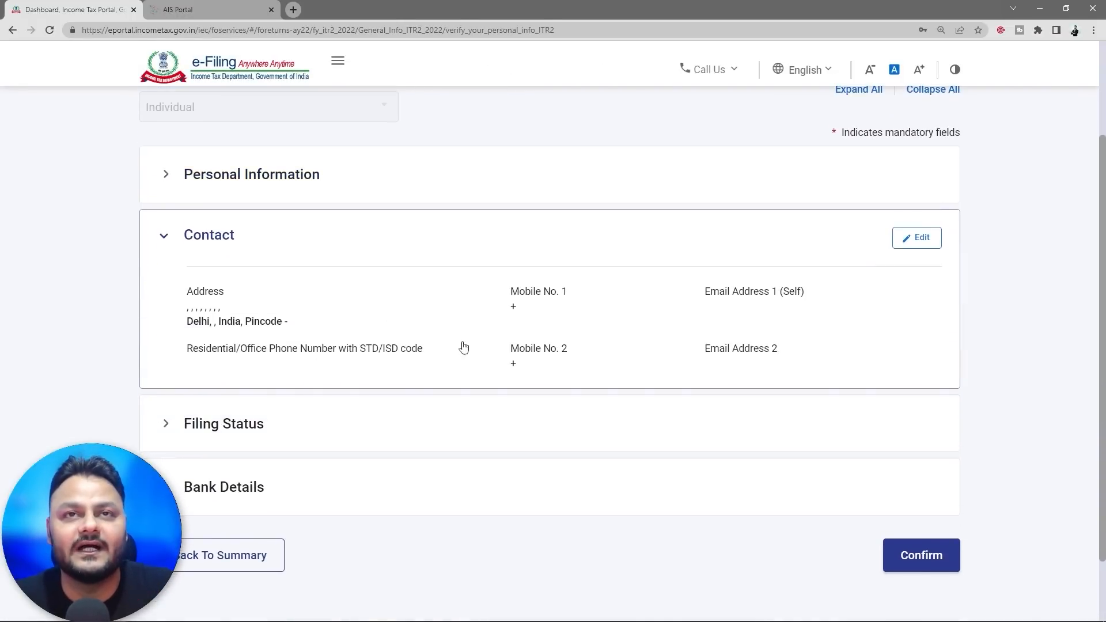
{"action": "scroll", "coordinate": [584, 350], "scroll_direction": "down", "scroll_amount": 1}
{"action": "left_click", "coordinate": [405, 377]}
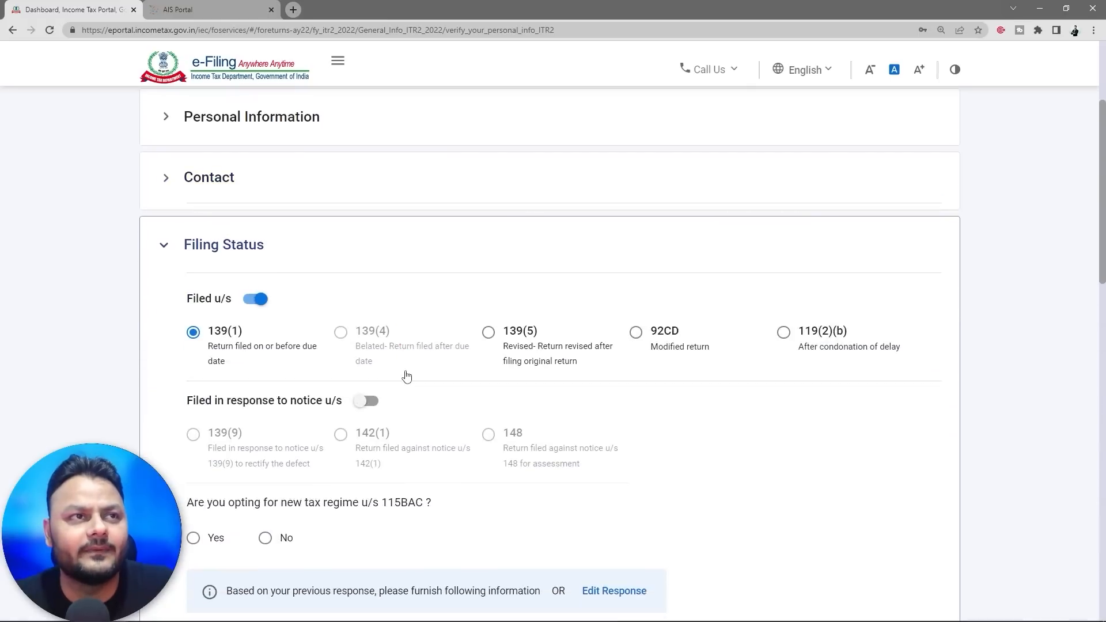
- In Filing Status, answer No to opting for the new tax regime u/s 115BAC
{"action": "scroll", "coordinate": [351, 282], "scroll_direction": "down", "scroll_amount": 1}
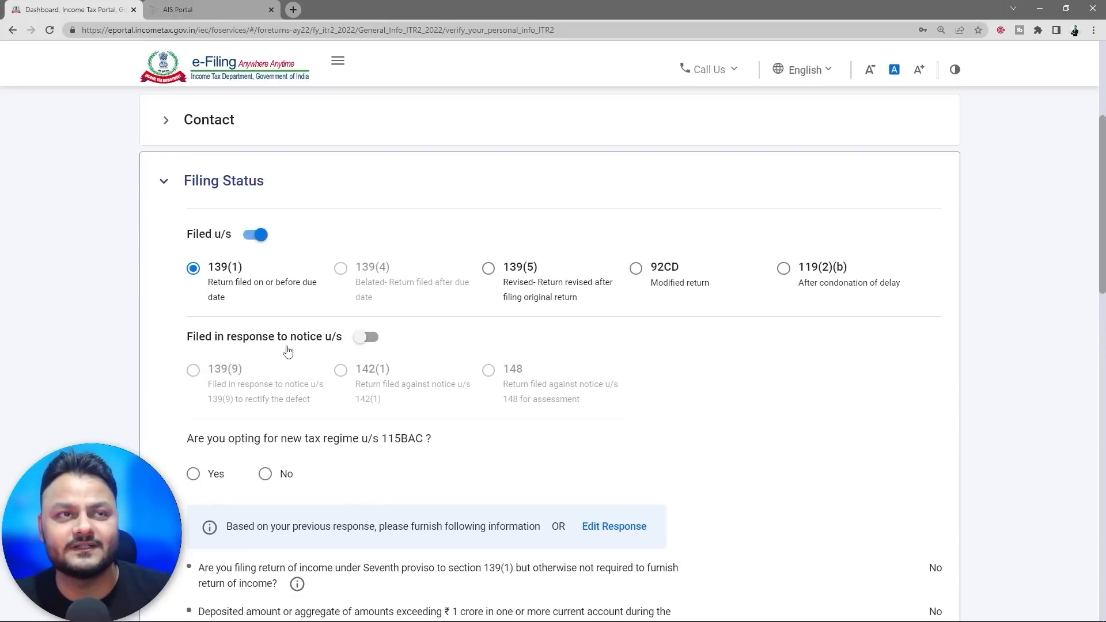
{"action": "scroll", "coordinate": [403, 375], "scroll_direction": "down", "scroll_amount": 1}
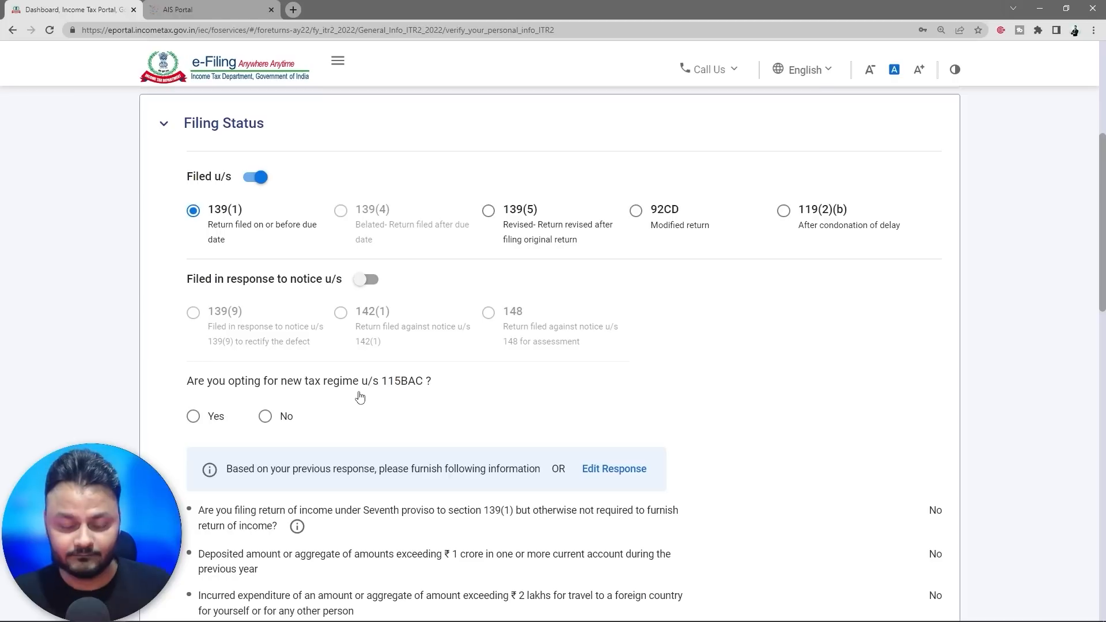
{"action": "left_click_drag", "start_coordinate": [165, 371], "coordinate": [489, 433]}
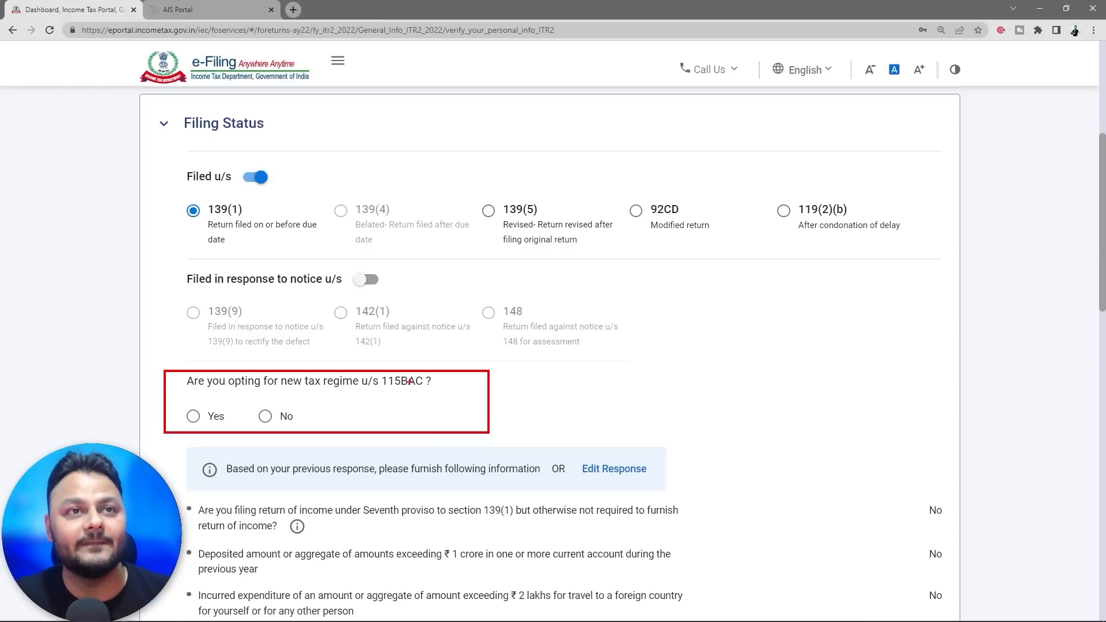
{"action": "mouse_move", "coordinate": [363, 394]}
{"action": "left_mouse_down"}
{"action": "mouse_move", "coordinate": [458, 369]}
{"action": "mouse_move", "coordinate": [352, 365]}
{"action": "mouse_move", "coordinate": [380, 395]}
{"action": "left_mouse_up"}
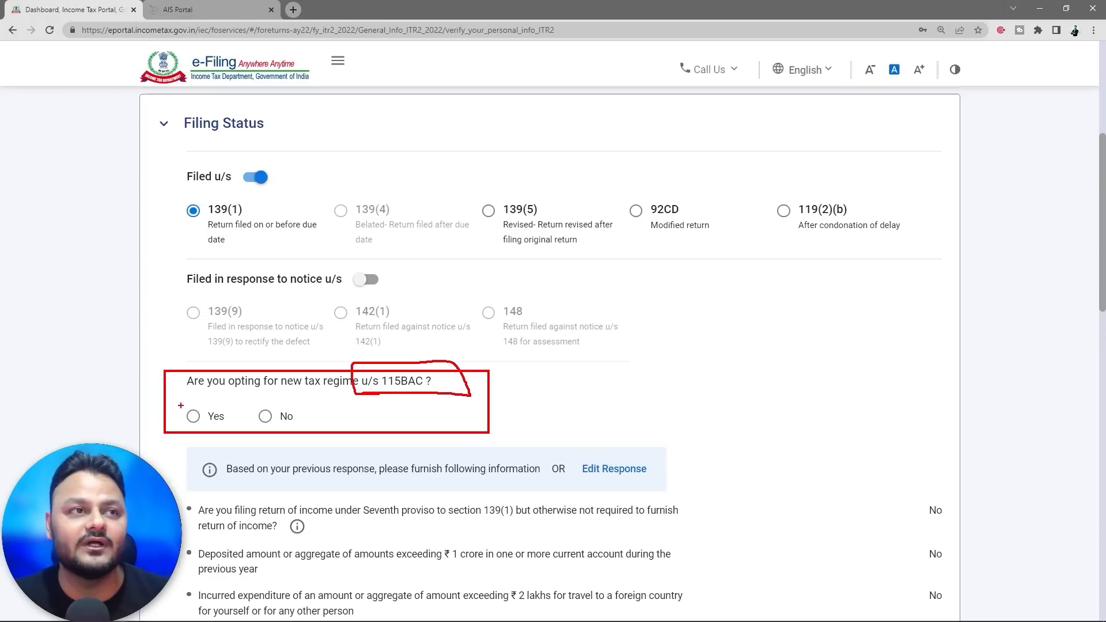
{"action": "mouse_move", "coordinate": [206, 391]}
{"action": "left_mouse_down"}
{"action": "mouse_move", "coordinate": [221, 415]}
{"action": "mouse_move", "coordinate": [196, 397]}
{"action": "left_mouse_up"}
{"action": "key", "text": "Escape"}
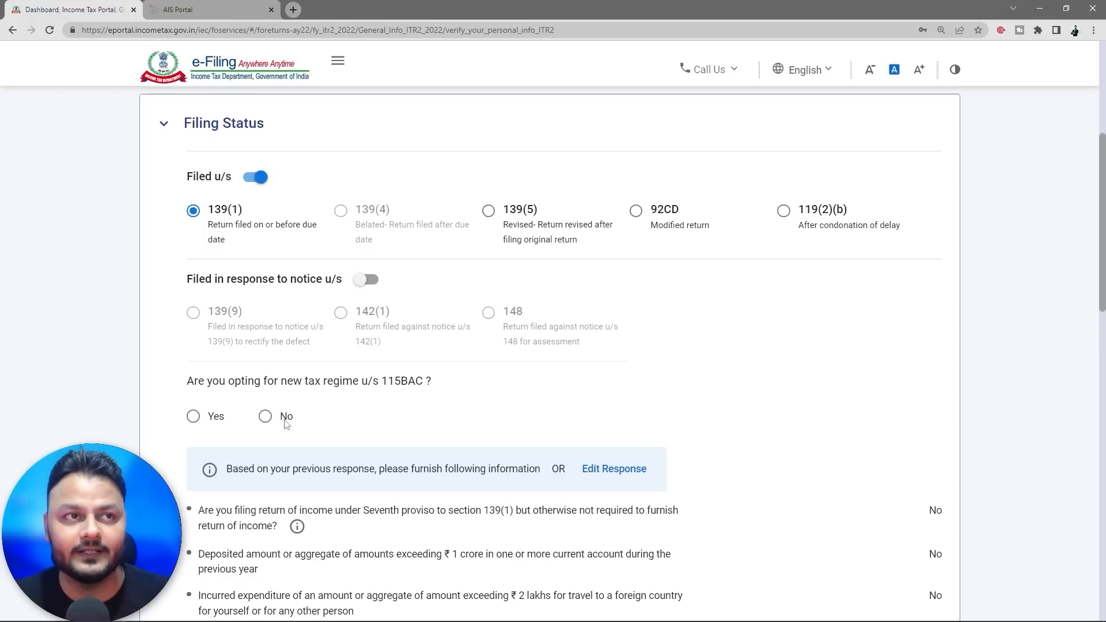
{"action": "left_click", "coordinate": [265, 417]}
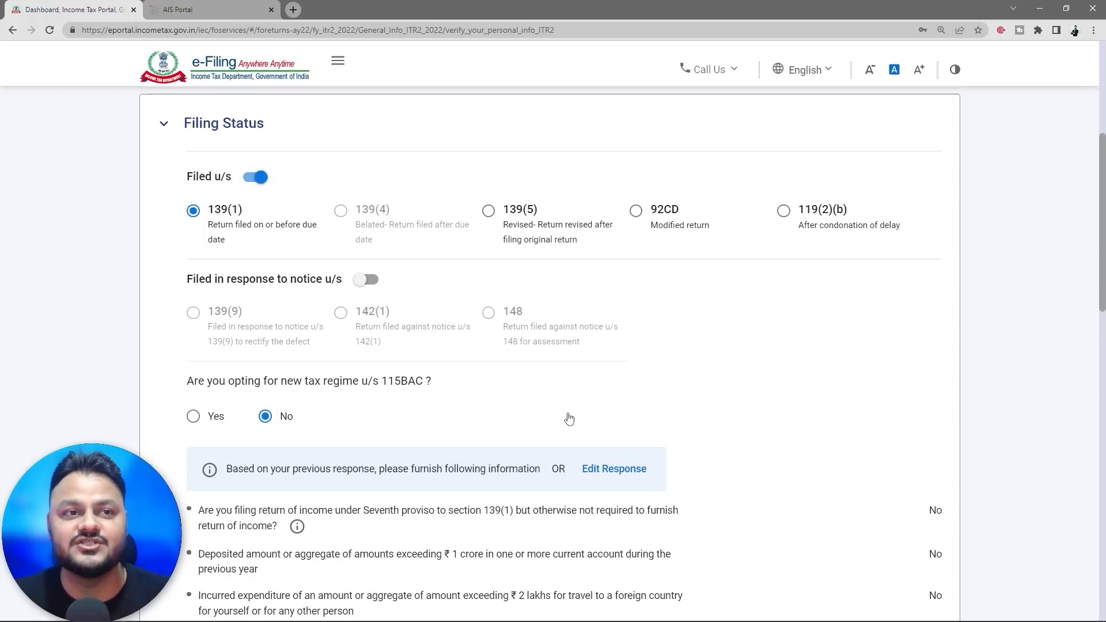
- Review the previous responses on the seventh proviso to section 139(1) and the option to edit them
{"action": "scroll", "coordinate": [768, 422], "scroll_direction": "down", "scroll_amount": 2}
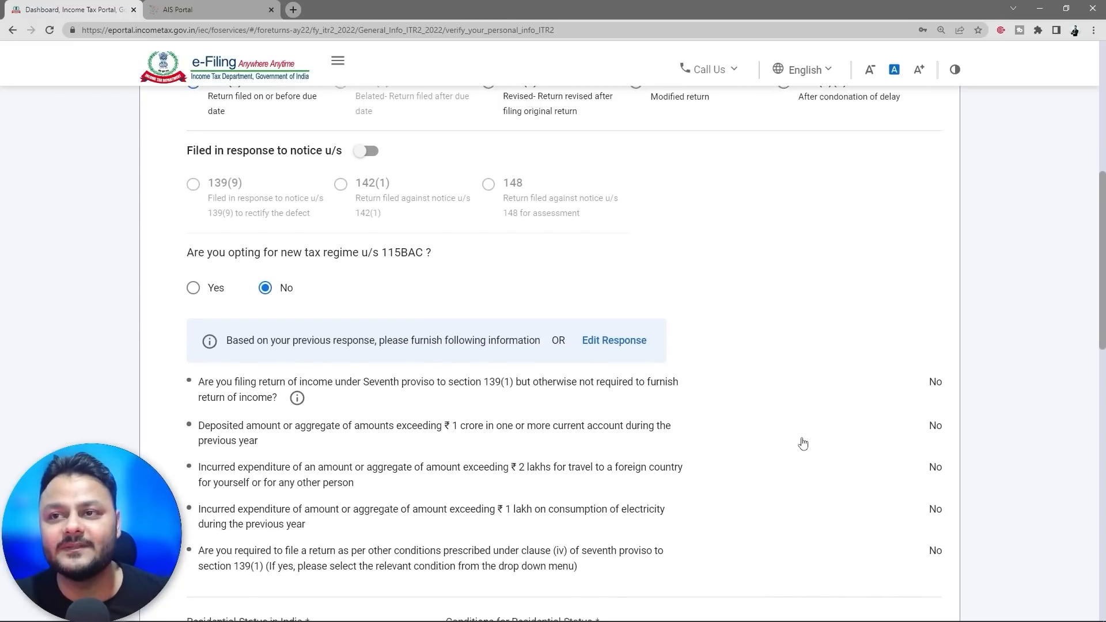
{"action": "scroll", "coordinate": [803, 443], "scroll_direction": "down", "scroll_amount": 1}
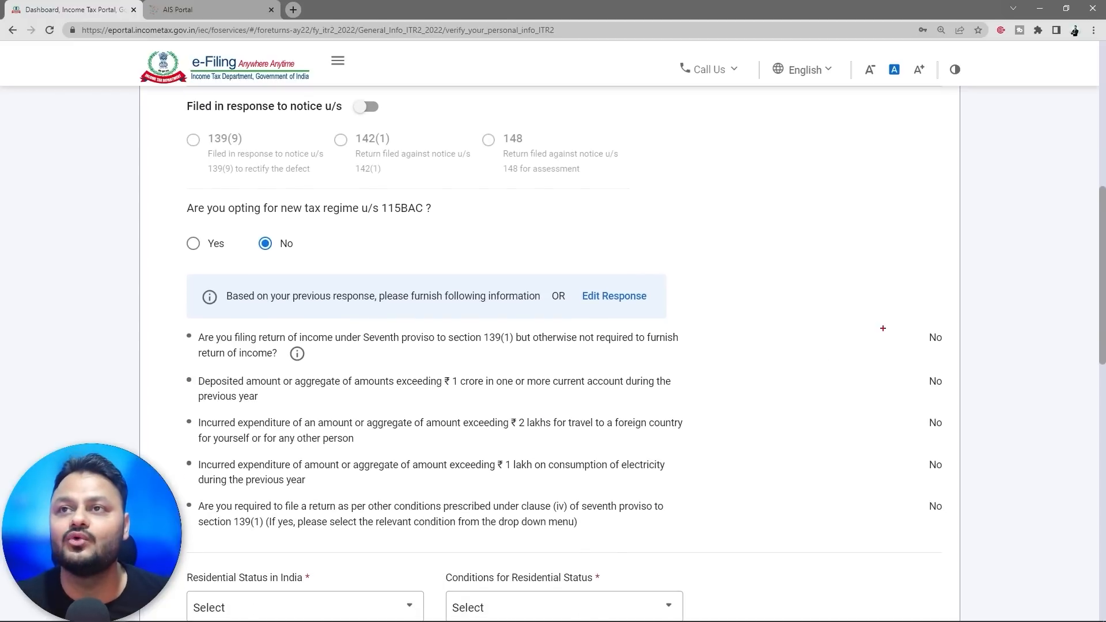
{"action": "left_click_drag", "start_coordinate": [895, 311], "coordinate": [965, 536]}
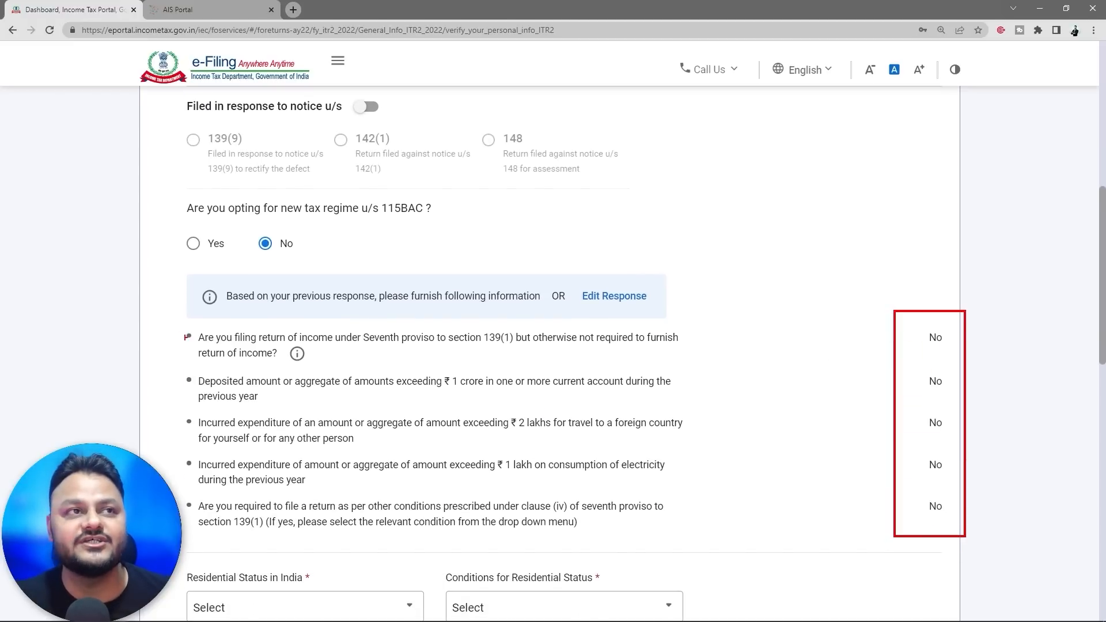
{"action": "mouse_move", "coordinate": [146, 315]}
{"action": "left_mouse_down"}
{"action": "mouse_move", "coordinate": [454, 402]}
{"action": "mouse_move", "coordinate": [795, 538]}
{"action": "mouse_move", "coordinate": [762, 532]}
{"action": "left_mouse_up"}
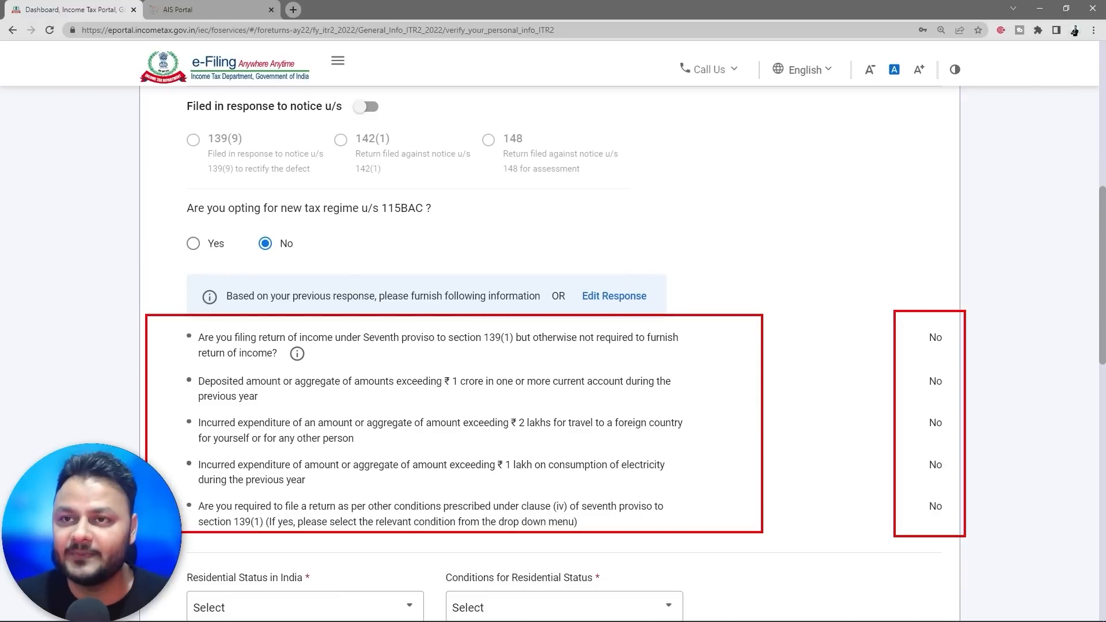
{"action": "mouse_move", "coordinate": [655, 265]}
{"action": "left_mouse_down"}
{"action": "mouse_move", "coordinate": [614, 319]}
{"action": "mouse_move", "coordinate": [656, 263]}
{"action": "left_mouse_up"}
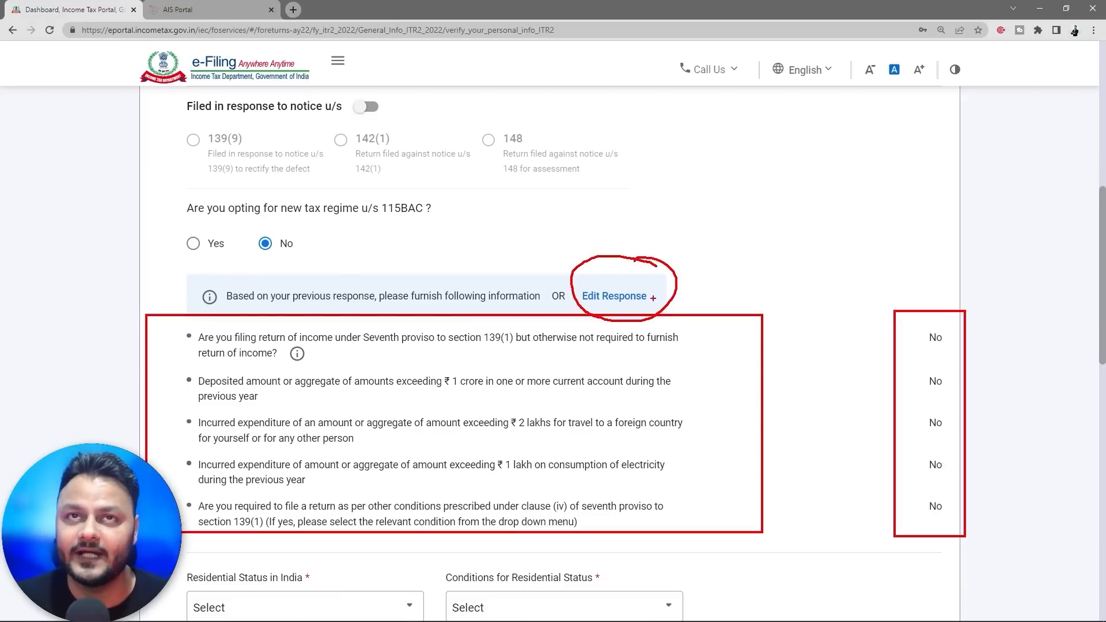
{"action": "mouse_move", "coordinate": [707, 300]}
{"action": "left_mouse_down"}
{"action": "mouse_move", "coordinate": [651, 314]}
{"action": "mouse_move", "coordinate": [732, 319]}
{"action": "left_mouse_up"}
{"action": "key", "text": "Escape"}
- Set the Residential Status in India to Resident
{"action": "scroll", "coordinate": [741, 370], "scroll_direction": "down", "scroll_amount": 4}
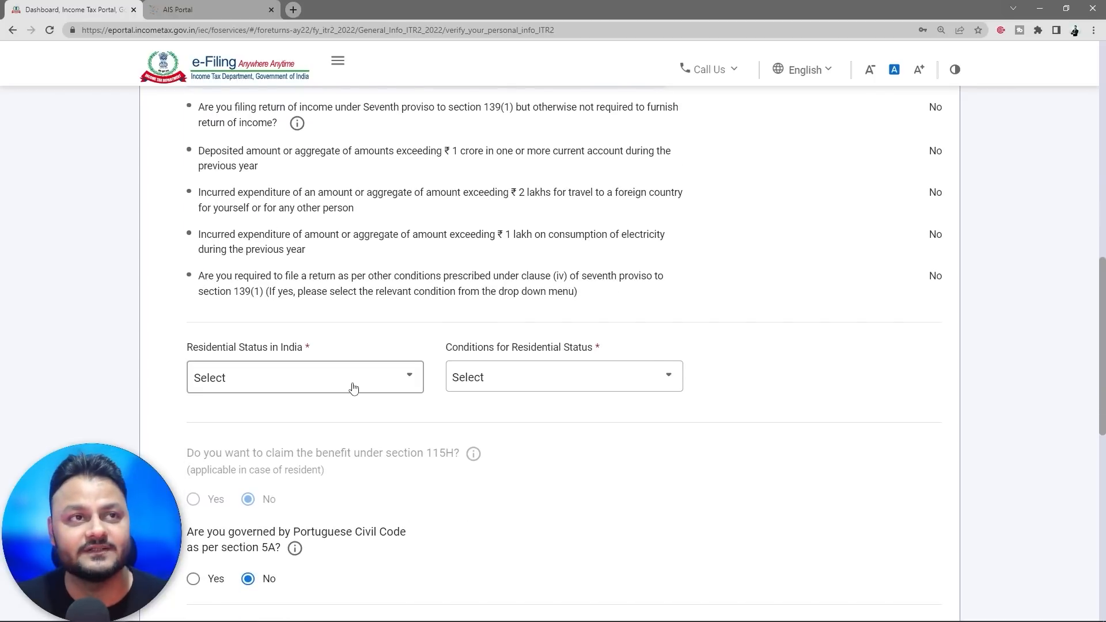
{"action": "left_click", "coordinate": [354, 388]}
{"action": "left_click", "coordinate": [260, 444]}
{"action": "left_click", "coordinate": [342, 392]}
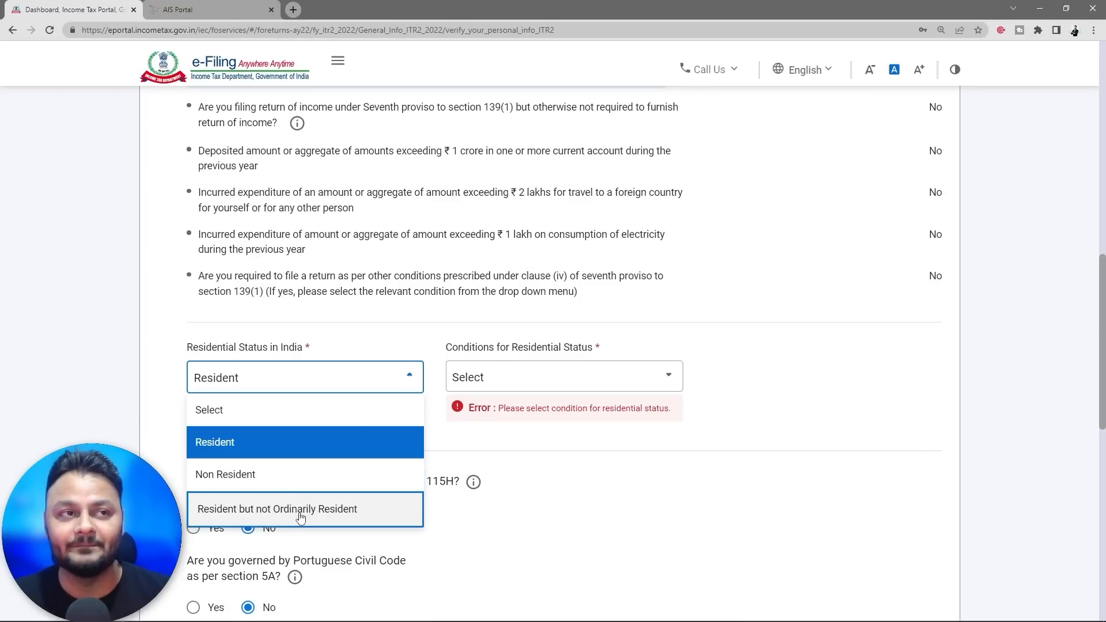
{"action": "left_click", "coordinate": [235, 448]}
- Set the condition for residential status to being in India for 182 days or more during the previous year [section 6(1)(a)]
{"action": "left_click", "coordinate": [643, 387]}
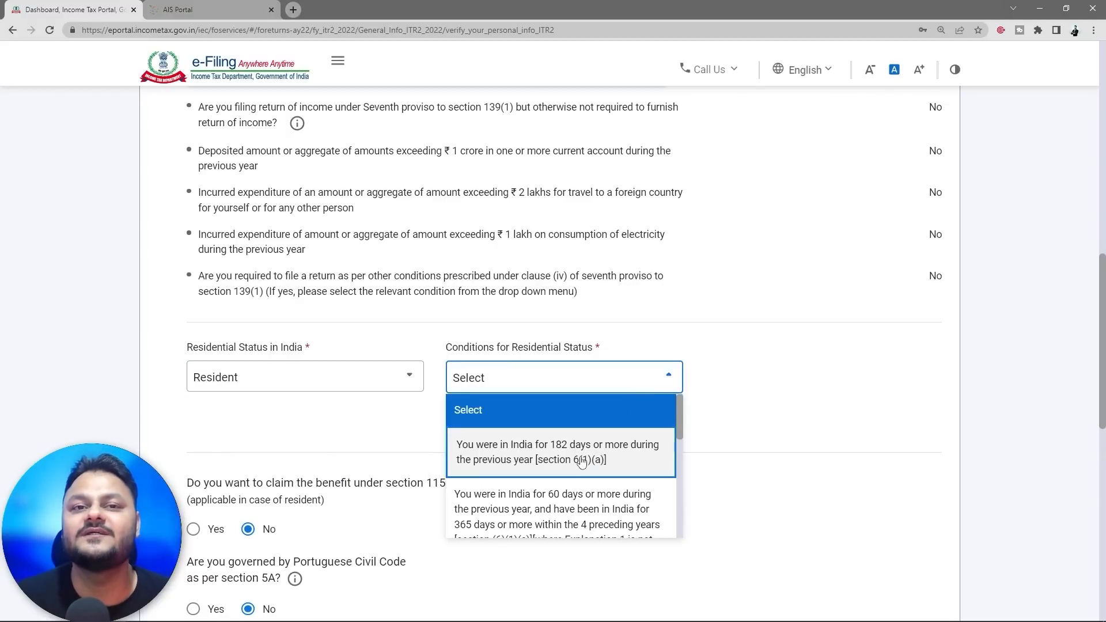
{"action": "scroll", "coordinate": [581, 461], "scroll_direction": "down", "scroll_amount": 5}
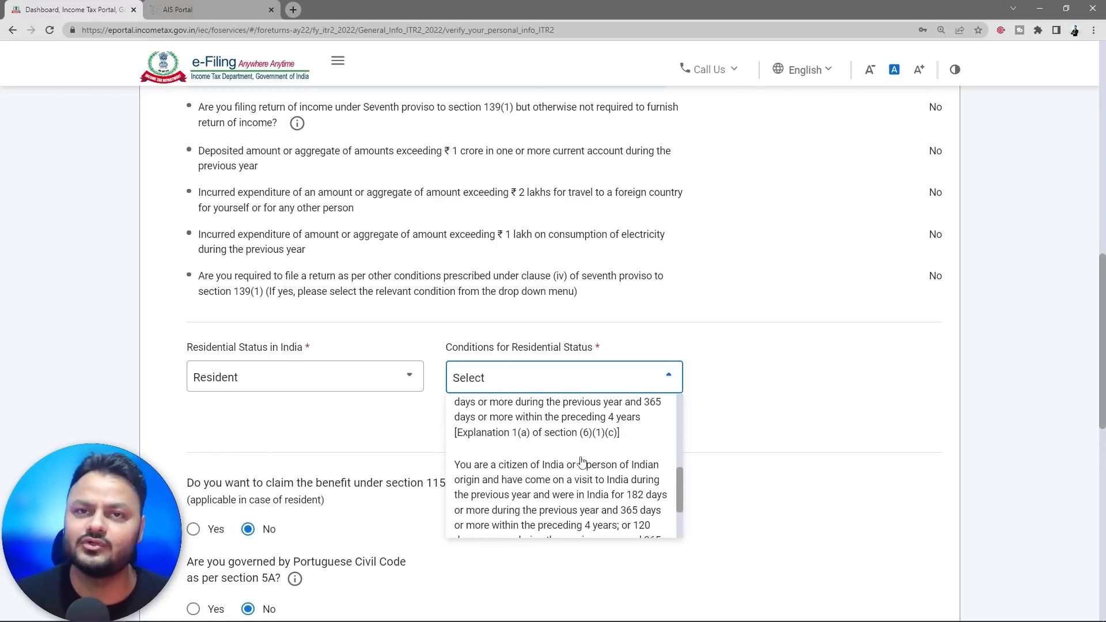
{"action": "scroll", "coordinate": [582, 461], "scroll_direction": "up", "scroll_amount": 3}
{"action": "scroll", "coordinate": [581, 462], "scroll_direction": "up", "scroll_amount": 2}
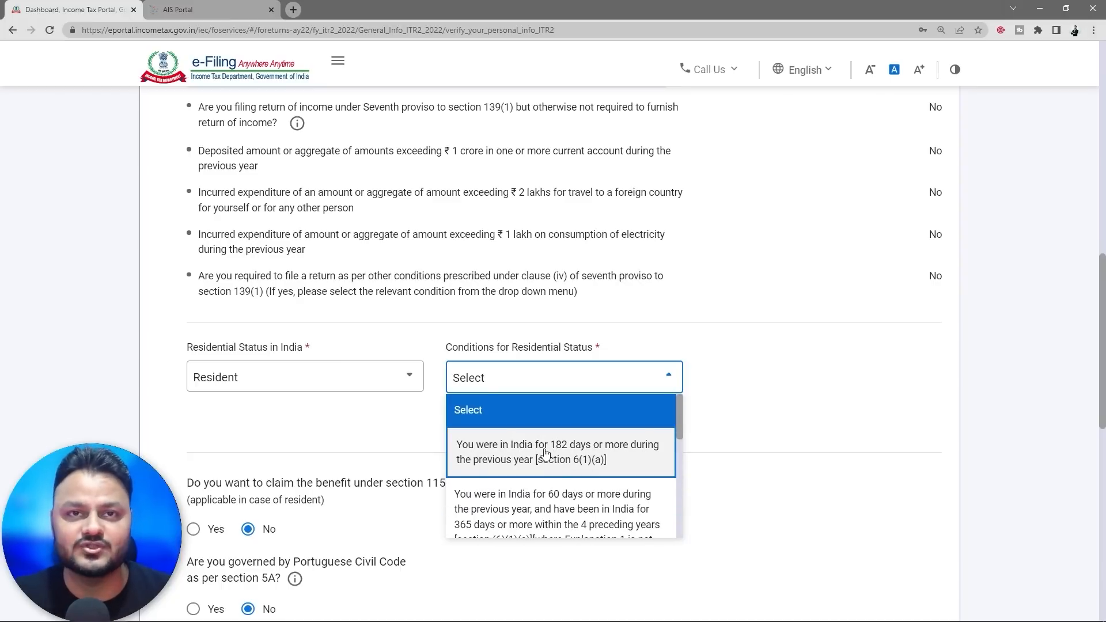
{"action": "left_click", "coordinate": [554, 453]}
{"action": "scroll", "coordinate": [740, 454], "scroll_direction": "down", "scroll_amount": 1}
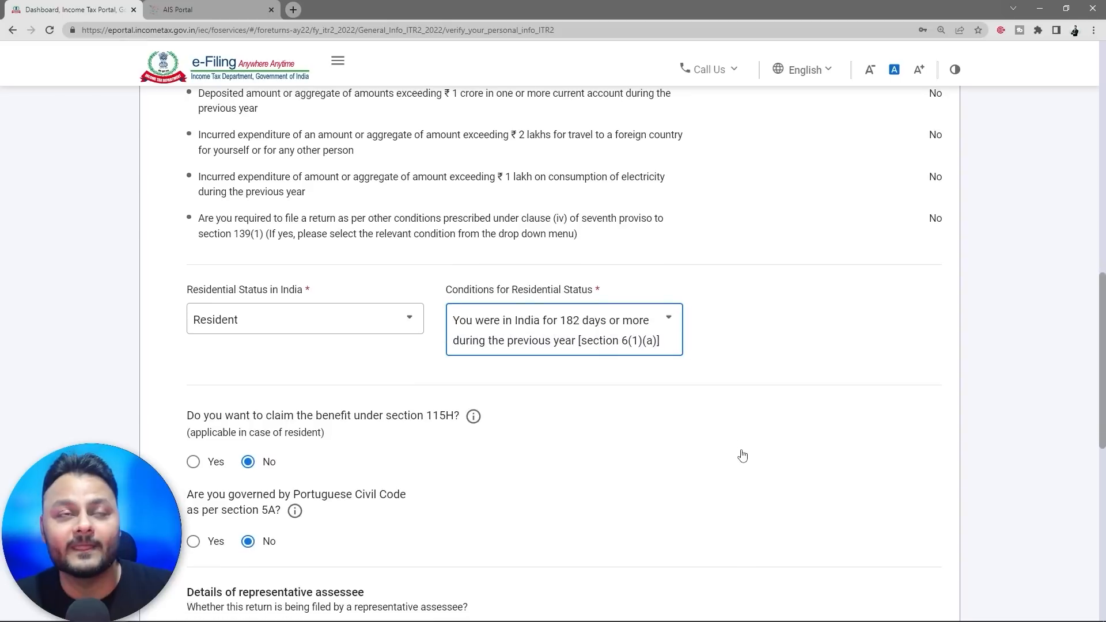
{"action": "scroll", "coordinate": [726, 455], "scroll_direction": "up", "scroll_amount": 1}
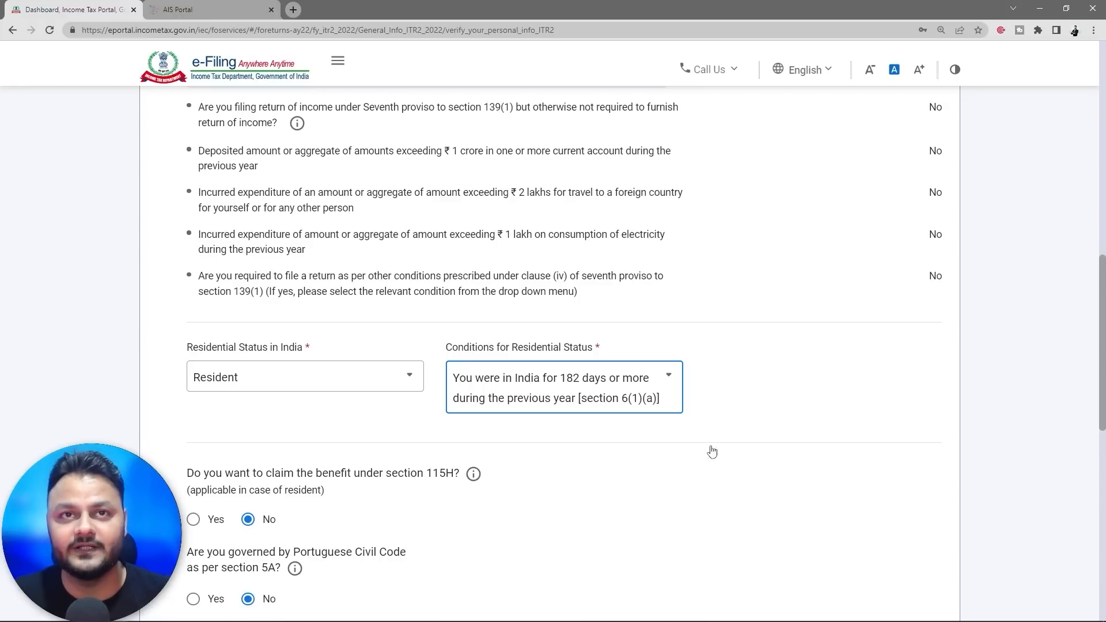
- Review the available conditions for residential status and keep the 182 days or more condition [section 6(1)(a)]
{"action": "left_click", "coordinate": [642, 397]}
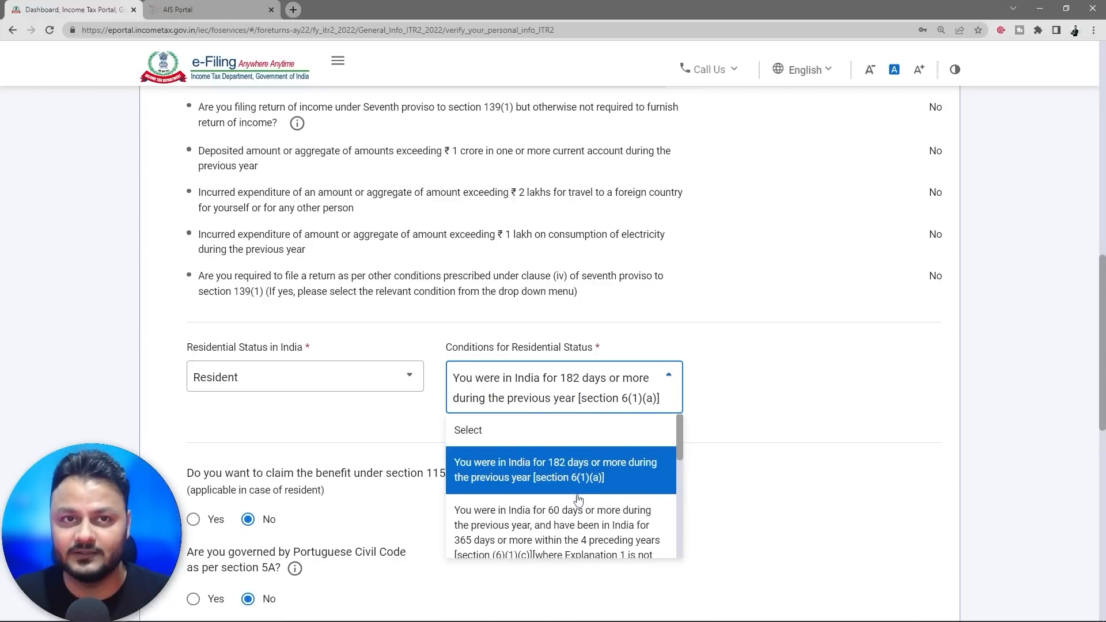
{"action": "scroll", "coordinate": [588, 516], "scroll_direction": "down", "scroll_amount": 5}
{"action": "scroll", "coordinate": [595, 518], "scroll_direction": "down", "scroll_amount": 1}
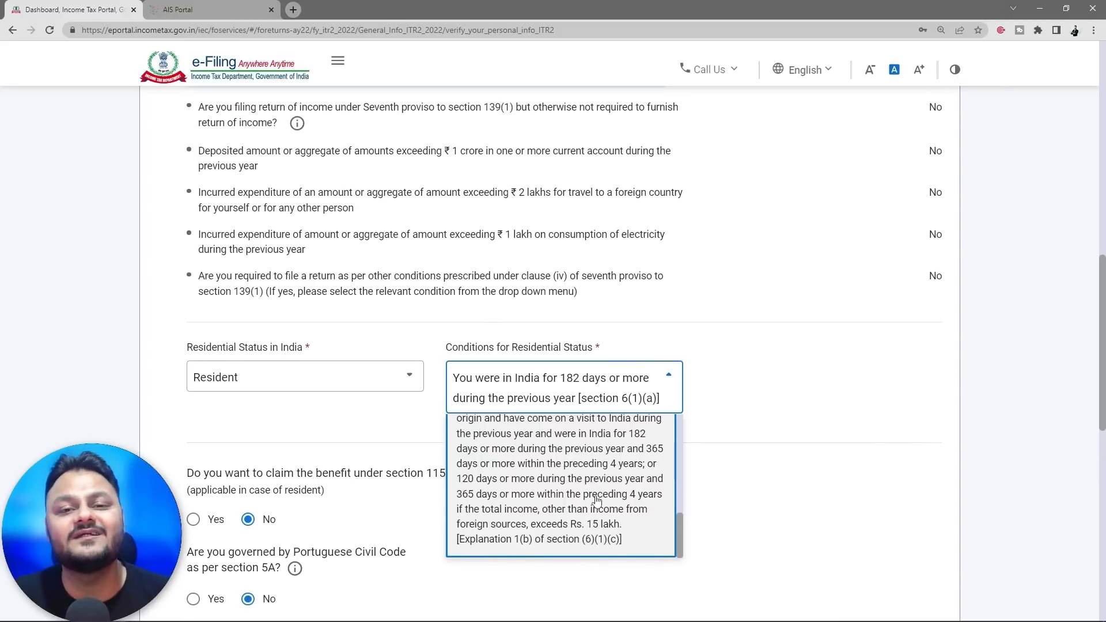
{"action": "scroll", "coordinate": [596, 501], "scroll_direction": "up", "scroll_amount": 6}
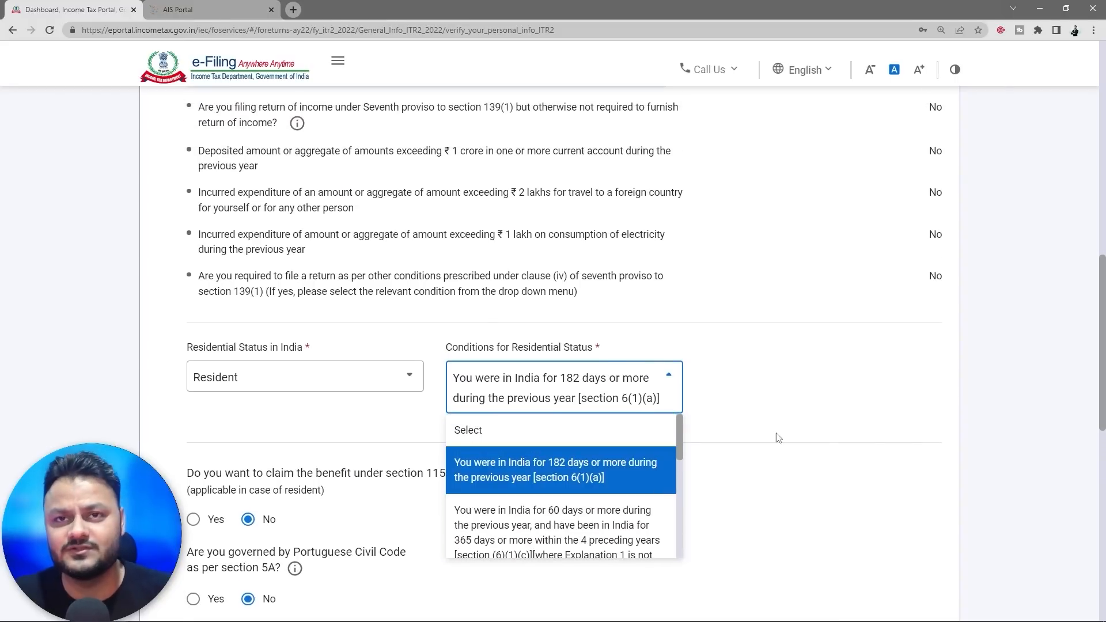
{"action": "left_click", "coordinate": [550, 473]}
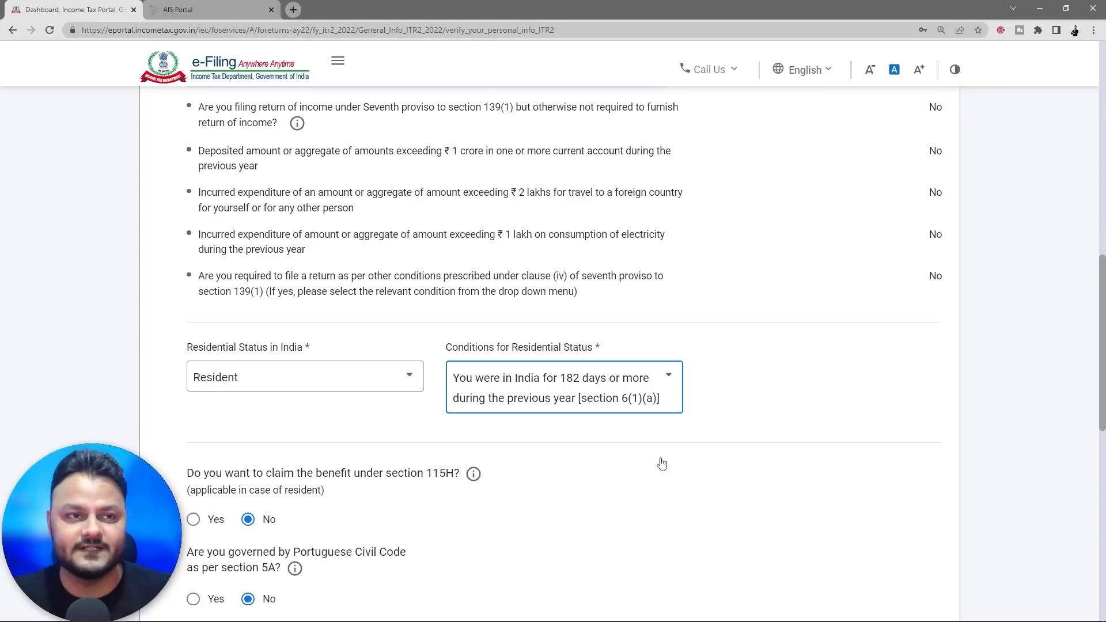
- Review the questions on section 115H benefit, Portuguese Civil Code and representative assessee, including the help note on section 115H
{"action": "scroll", "coordinate": [661, 462], "scroll_direction": "down", "scroll_amount": 1}
{"action": "scroll", "coordinate": [662, 464], "scroll_direction": "down", "scroll_amount": 1}
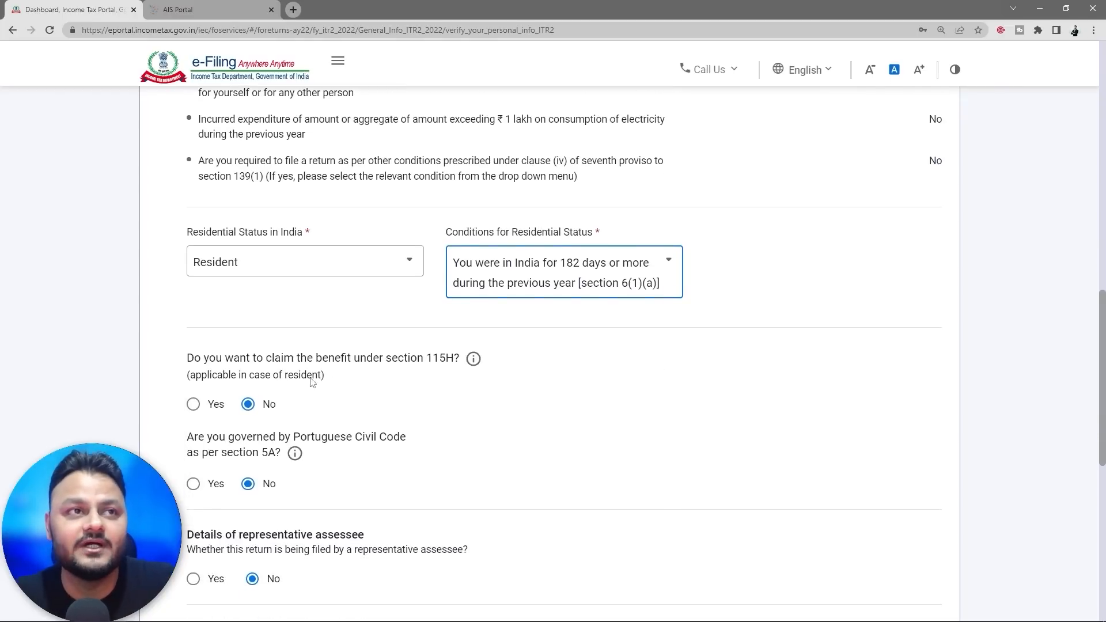
{"action": "left_click", "coordinate": [473, 360]}
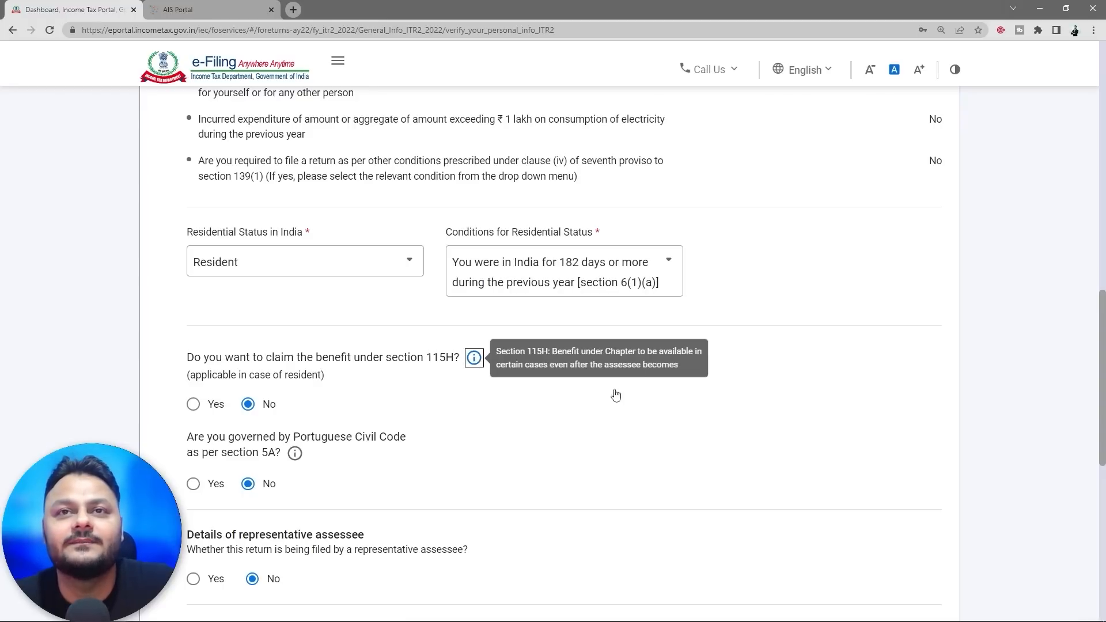
{"action": "scroll", "coordinate": [481, 415], "scroll_direction": "down", "scroll_amount": 1}
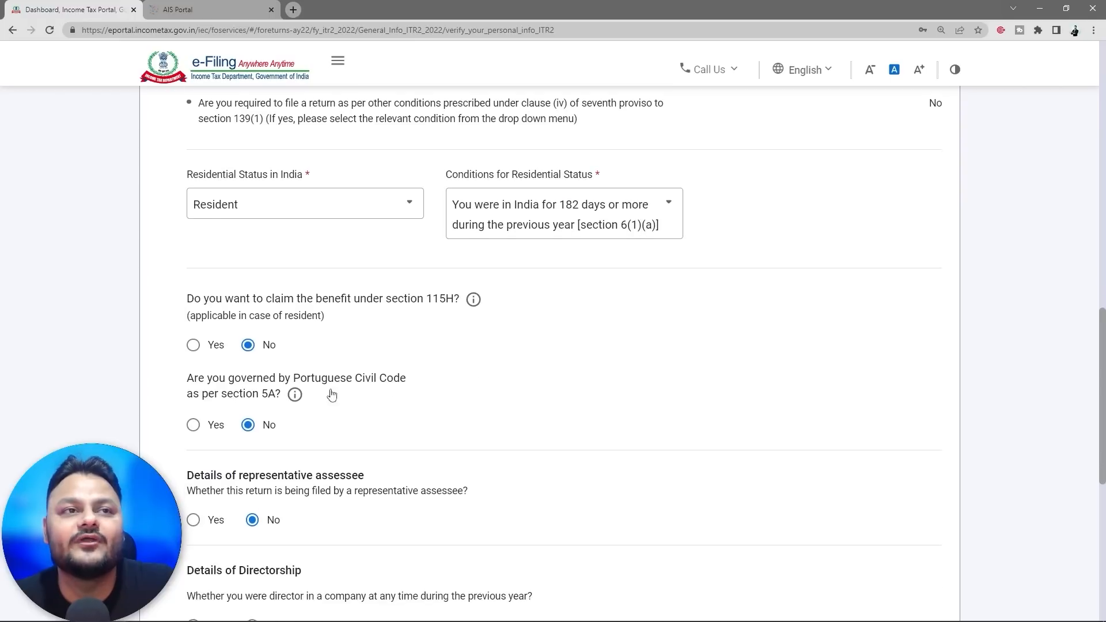
{"action": "scroll", "coordinate": [278, 439], "scroll_direction": "down", "scroll_amount": 2}
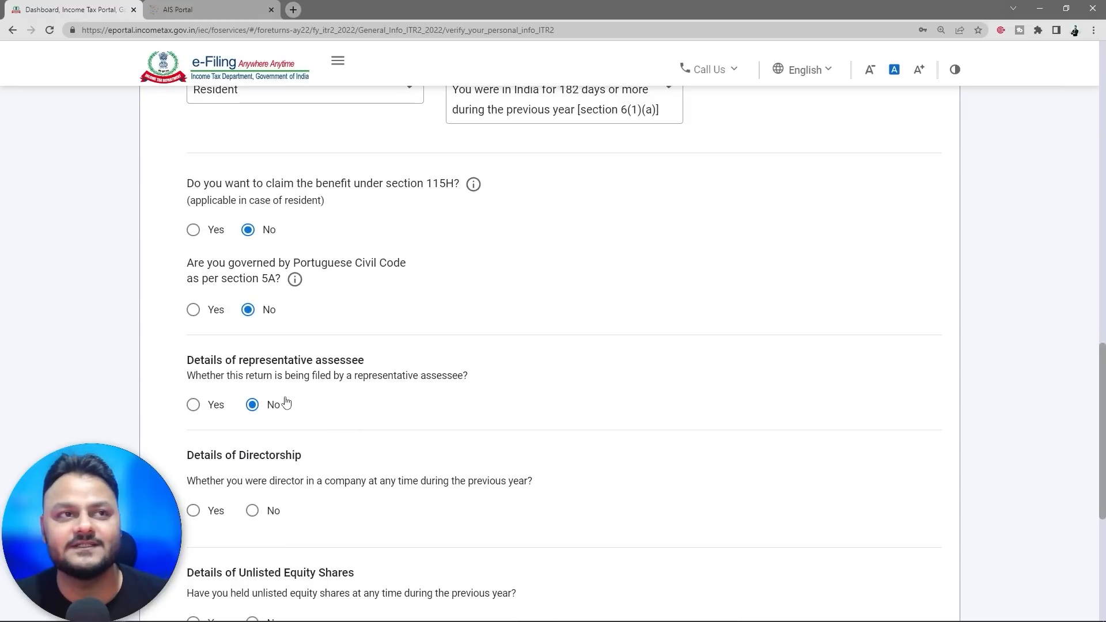
- View the company details required from a director, and answer No to having been a company director during the previous year
{"action": "scroll", "coordinate": [286, 403], "scroll_direction": "down", "scroll_amount": 1}
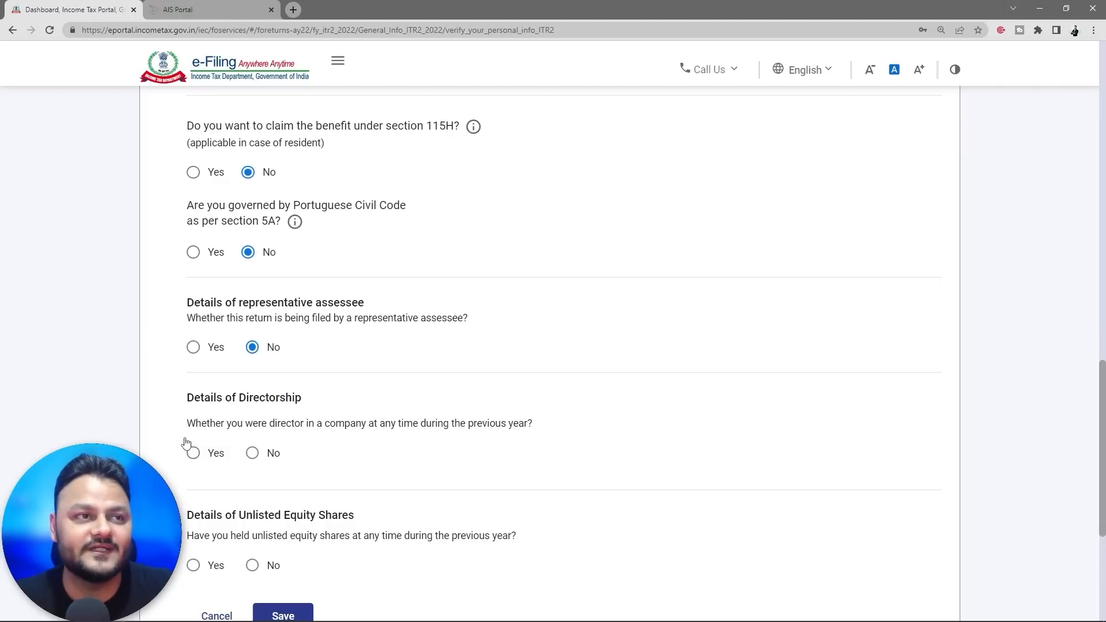
{"action": "left_click", "coordinate": [193, 454]}
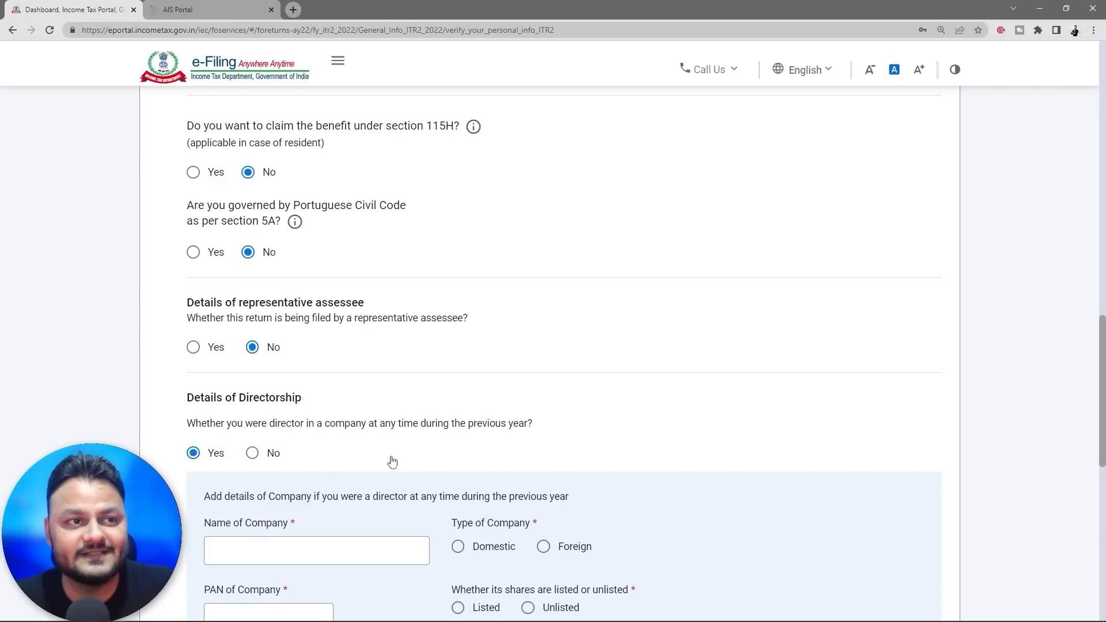
{"action": "scroll", "coordinate": [390, 459], "scroll_direction": "down", "scroll_amount": 3}
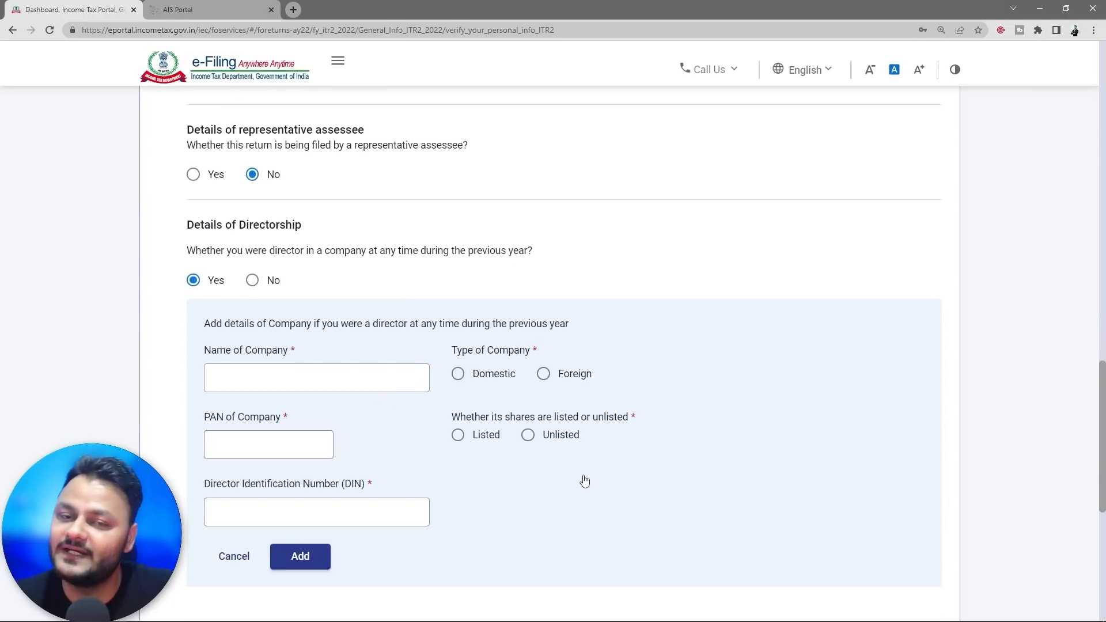
{"action": "scroll", "coordinate": [412, 333], "scroll_direction": "up", "scroll_amount": 1}
{"action": "left_click", "coordinate": [252, 338]}
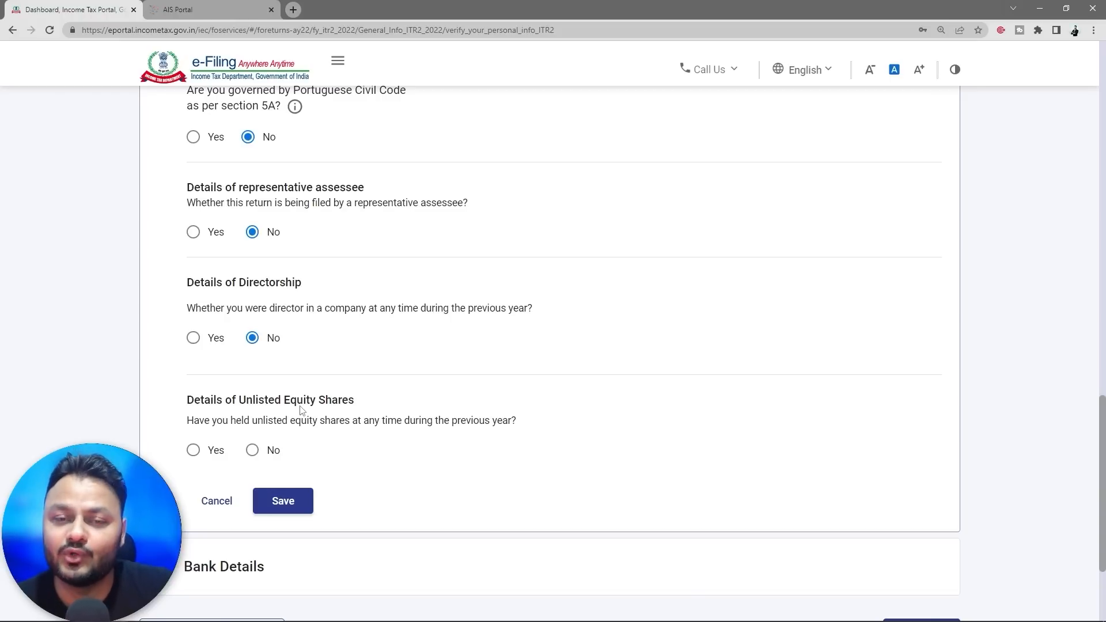
- Answer No to having held unlisted equity shares during the previous year and save the Filing Status section
{"action": "left_click", "coordinate": [193, 450]}
{"action": "scroll", "coordinate": [300, 415], "scroll_direction": "down", "scroll_amount": 2}
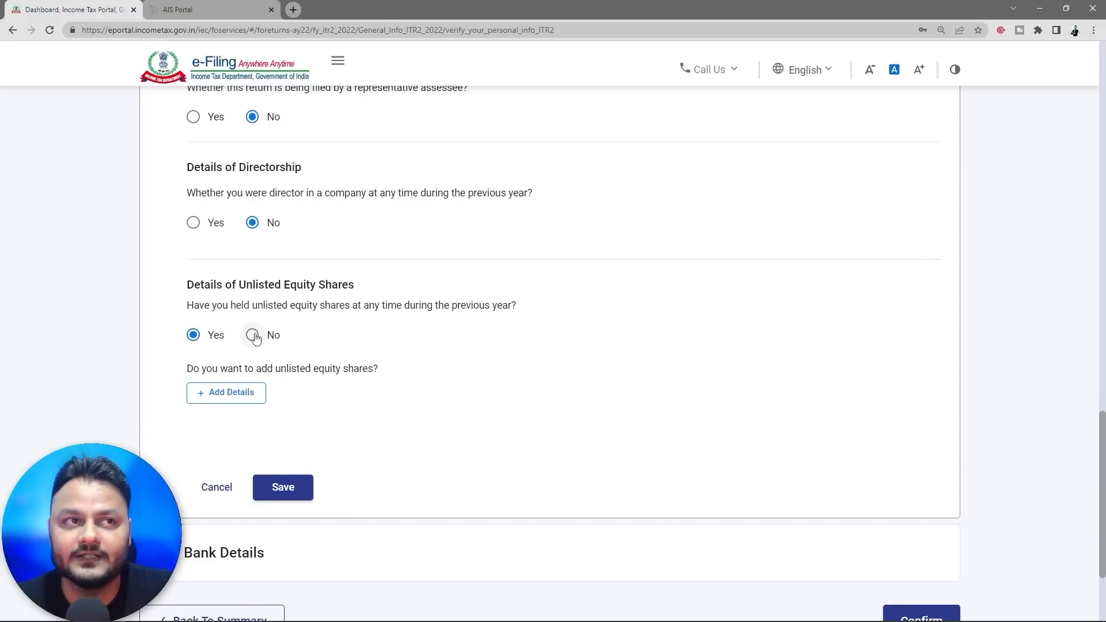
{"action": "left_click", "coordinate": [254, 336]}
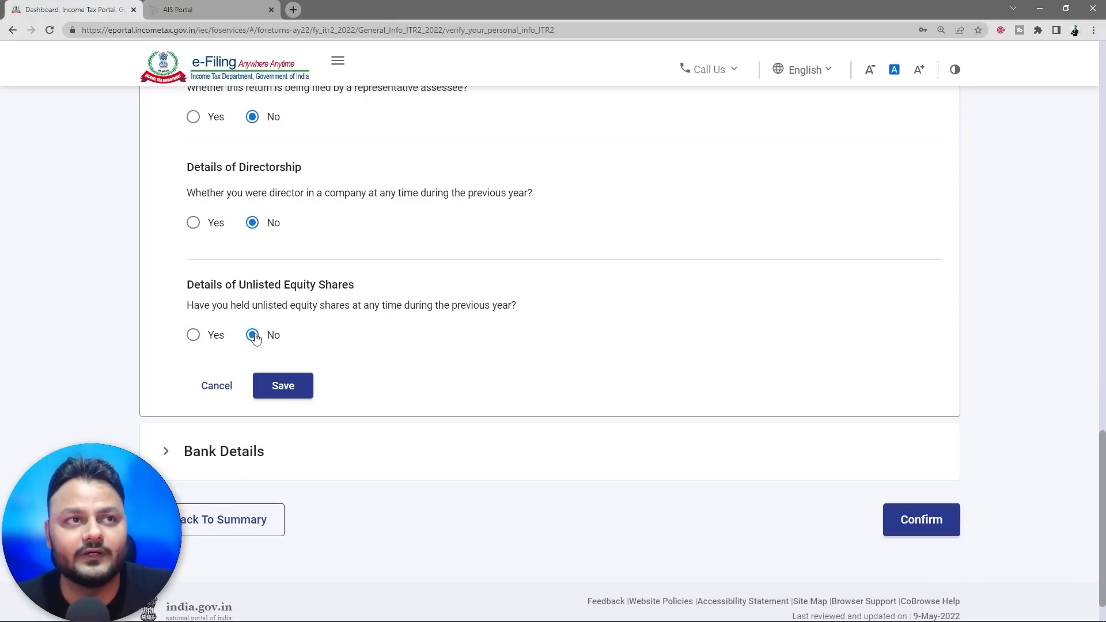
{"action": "left_click", "coordinate": [278, 387]}
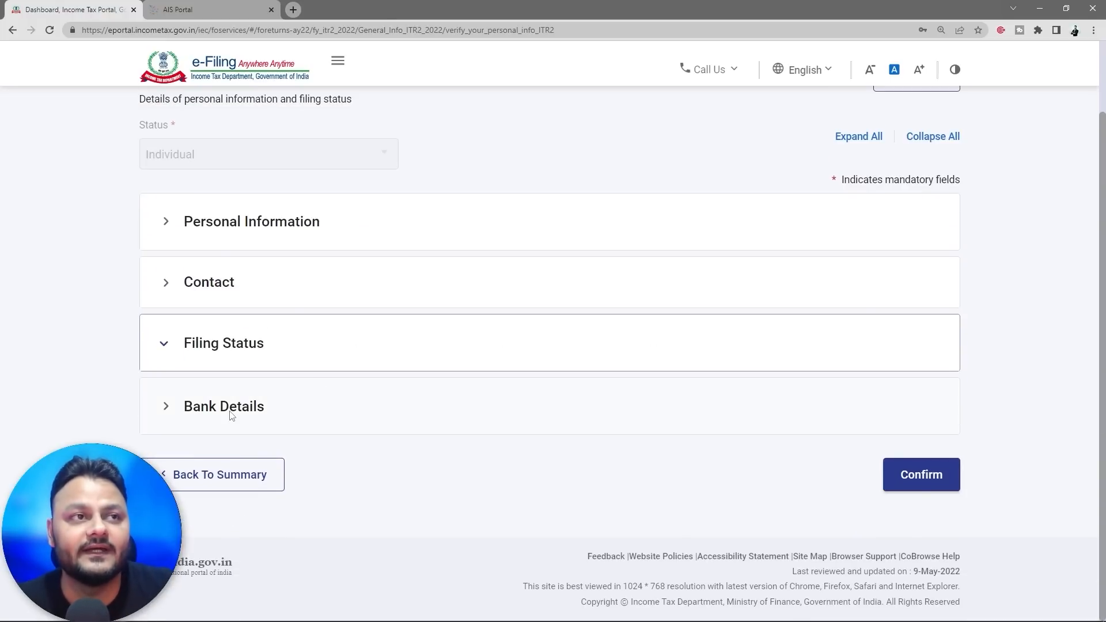
- Review the bank accounts and refund nomination in Bank Details and confirm Part A - General Information
{"action": "left_click", "coordinate": [231, 410]}
{"action": "scroll", "coordinate": [439, 419], "scroll_direction": "down", "scroll_amount": 4}
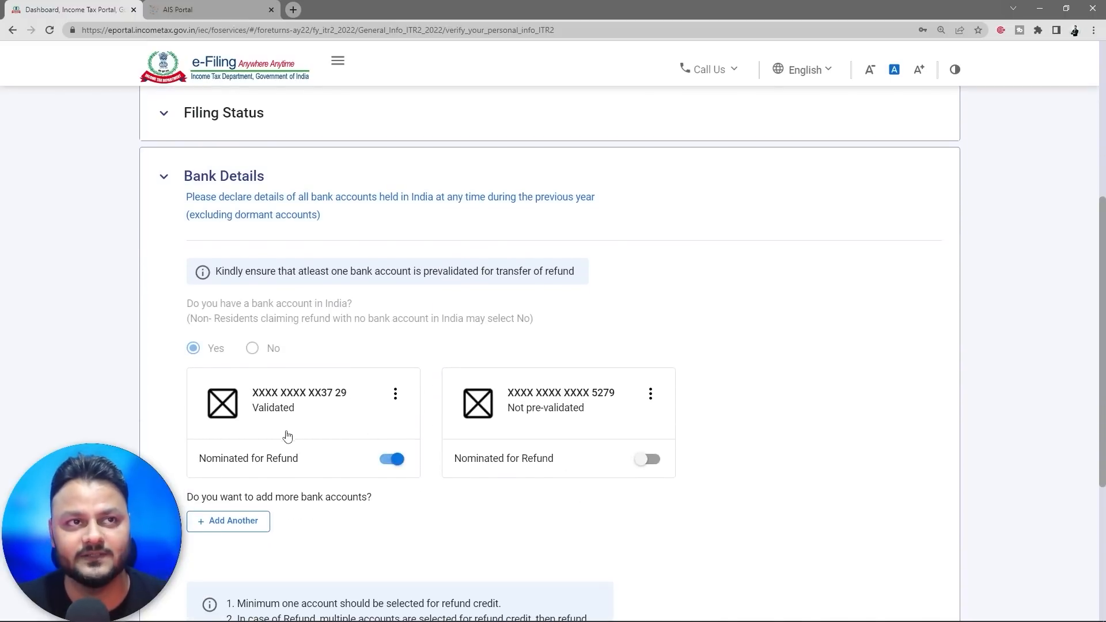
{"action": "scroll", "coordinate": [346, 467], "scroll_direction": "down", "scroll_amount": 5}
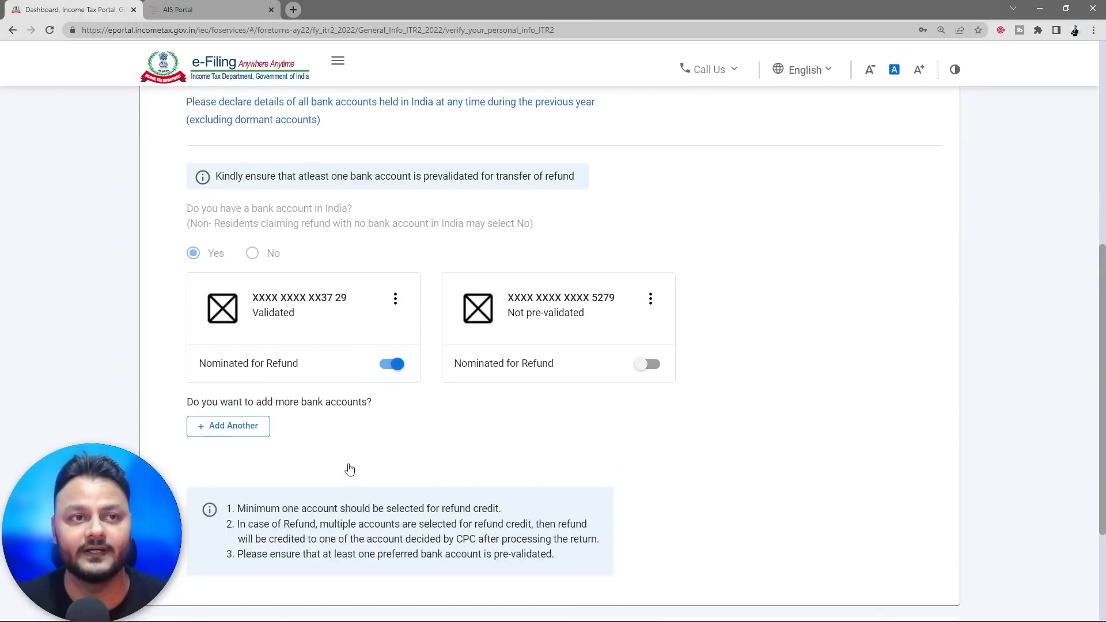
{"action": "left_click", "coordinate": [919, 476]}
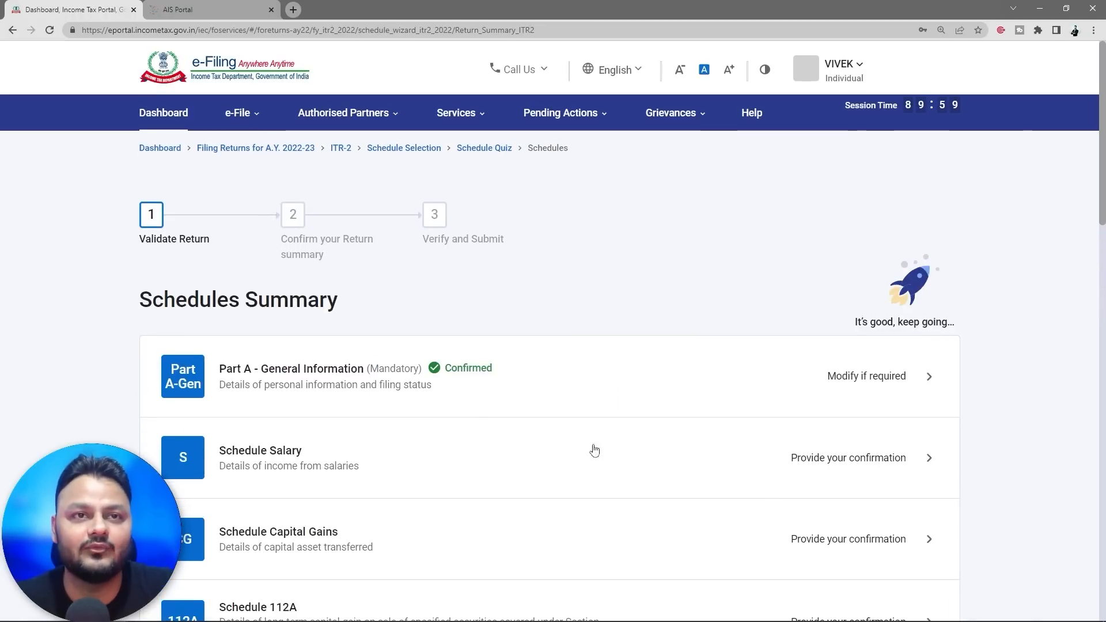
- Open Schedule Salary and start a new employer entry under Gross Salary, beginning at the Name of Employer
{"action": "left_click", "coordinate": [612, 459]}
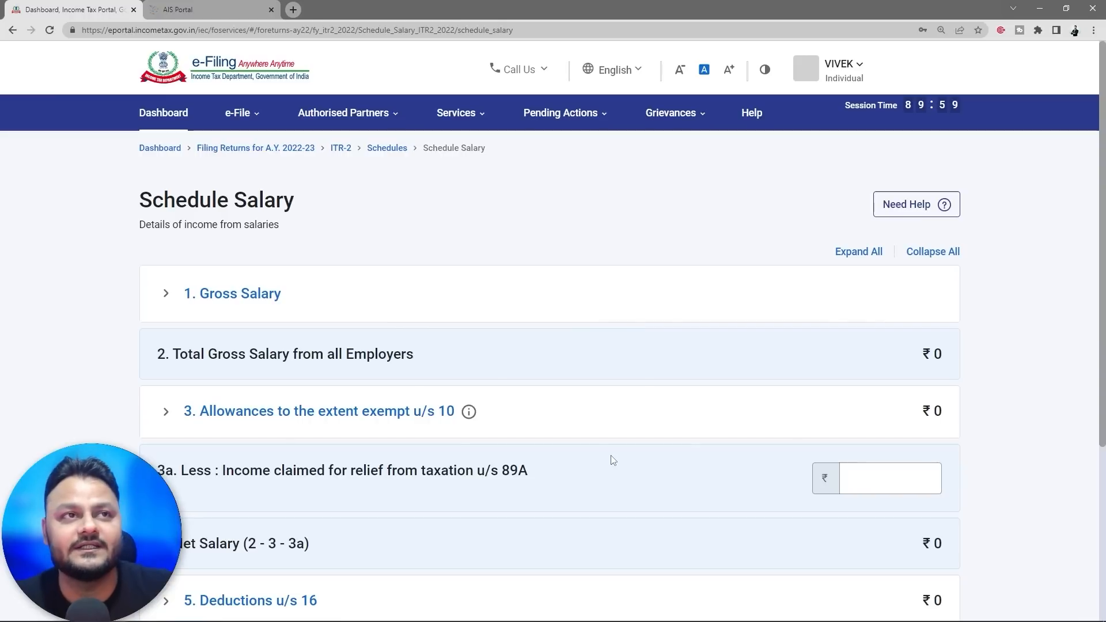
{"action": "left_click", "coordinate": [163, 295]}
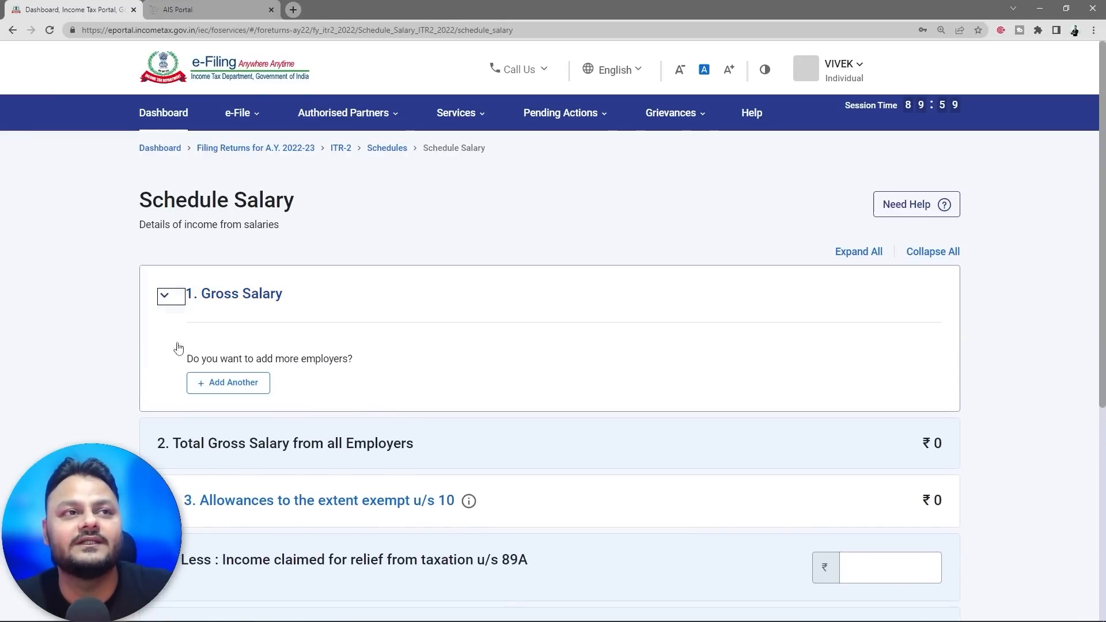
{"action": "left_click", "coordinate": [266, 384]}
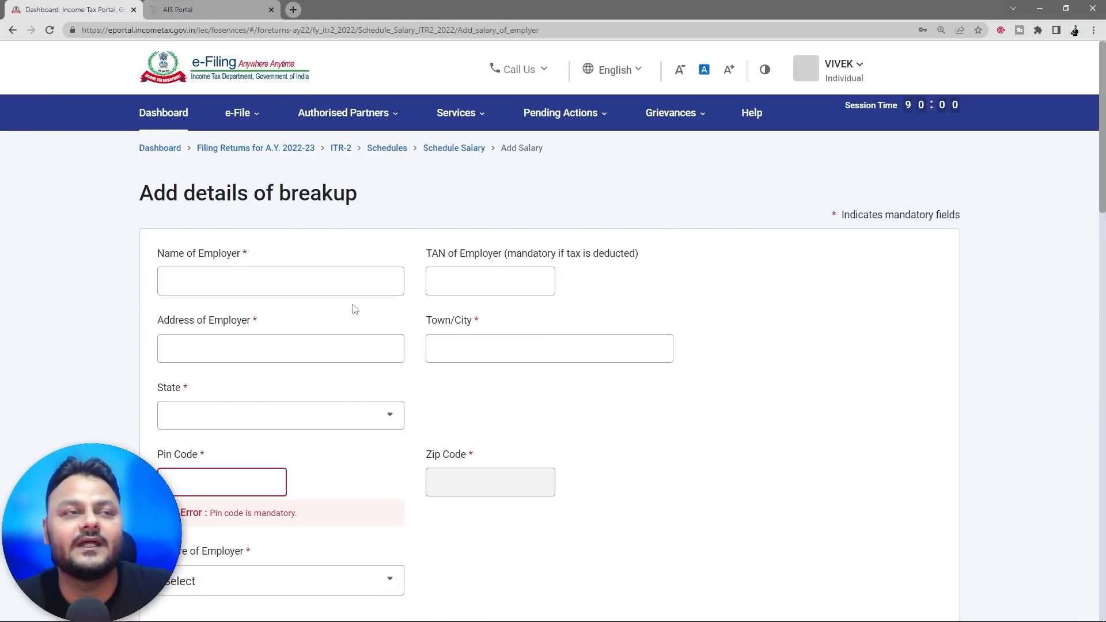
{"action": "left_click", "coordinate": [233, 275]}
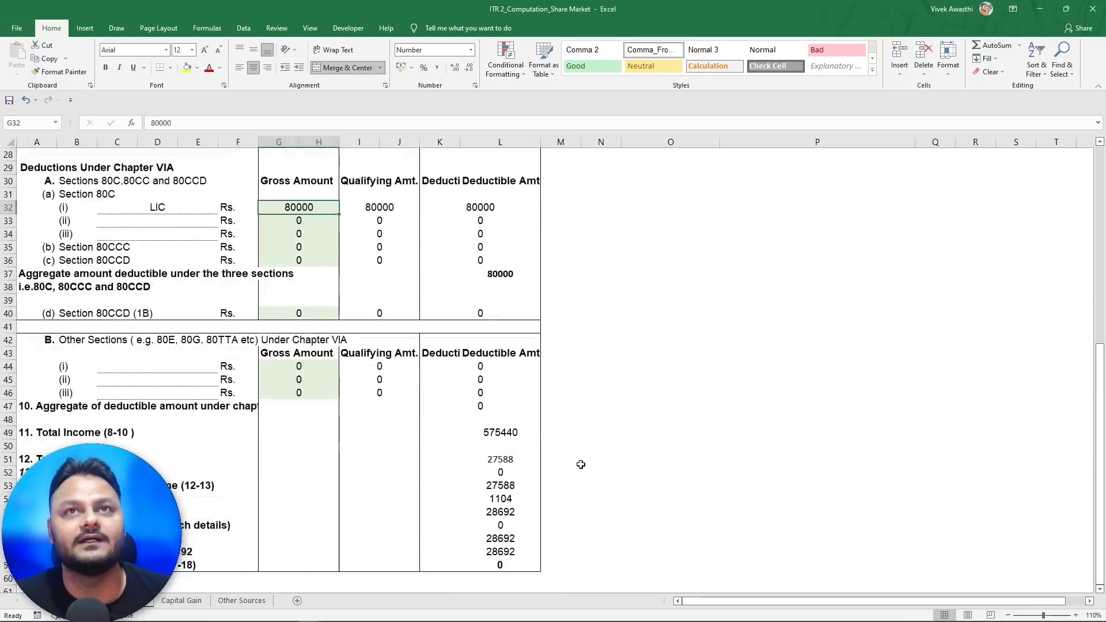
- Look up the employer's TAN and name in the Excel salary computation and return to the e-Filing portal
{"action": "scroll", "coordinate": [580, 464], "scroll_direction": "up", "scroll_amount": 9}
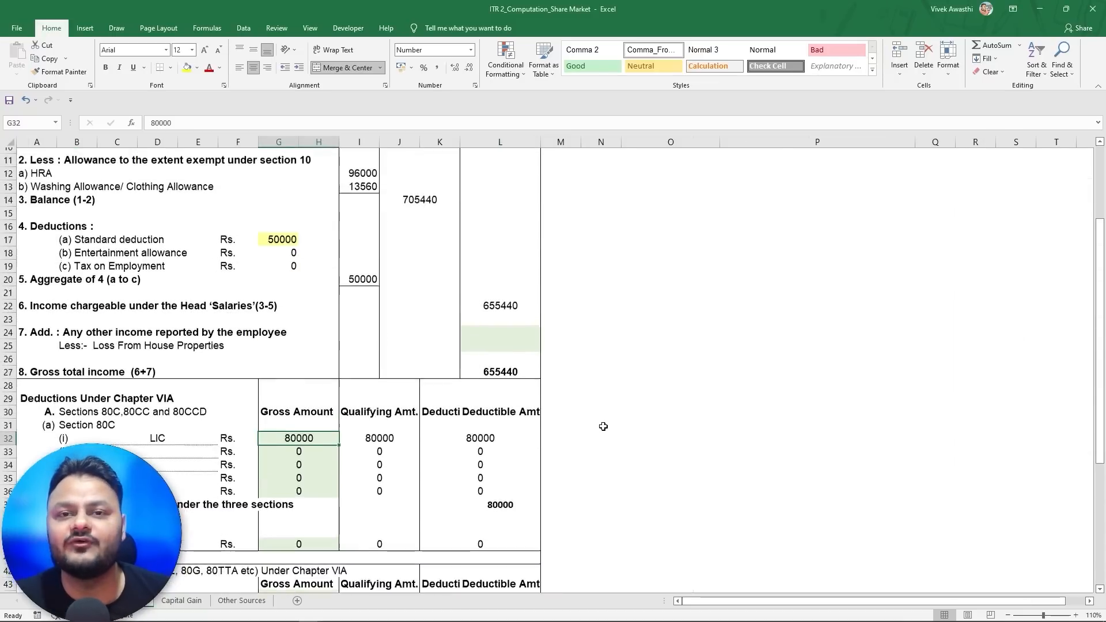
{"action": "left_click", "coordinate": [758, 155]}
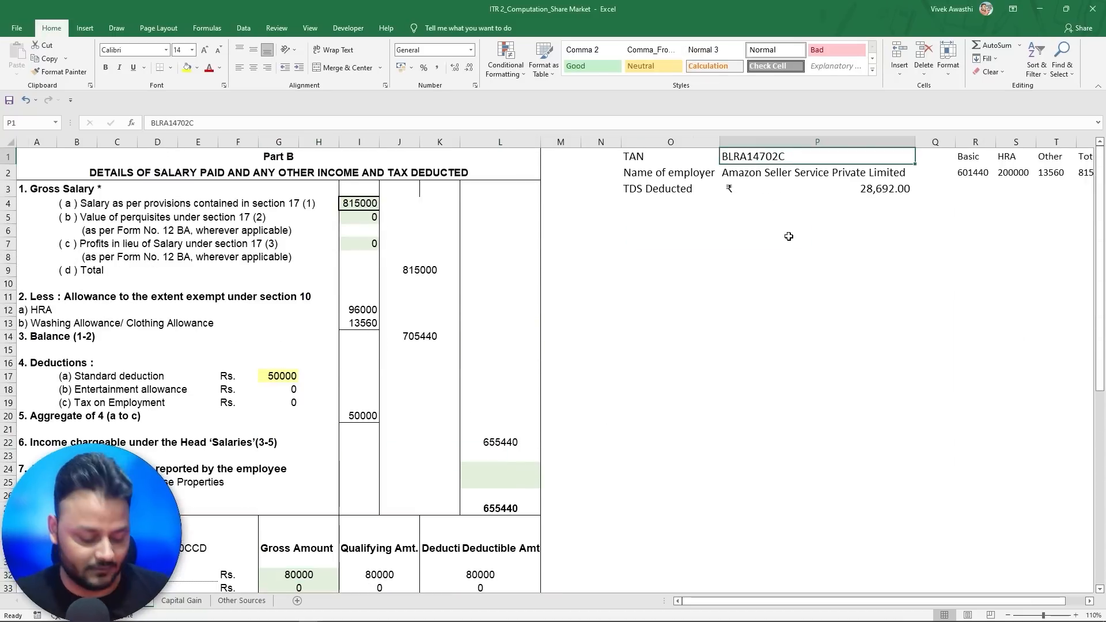
{"action": "key", "text": "alt+Tab"}
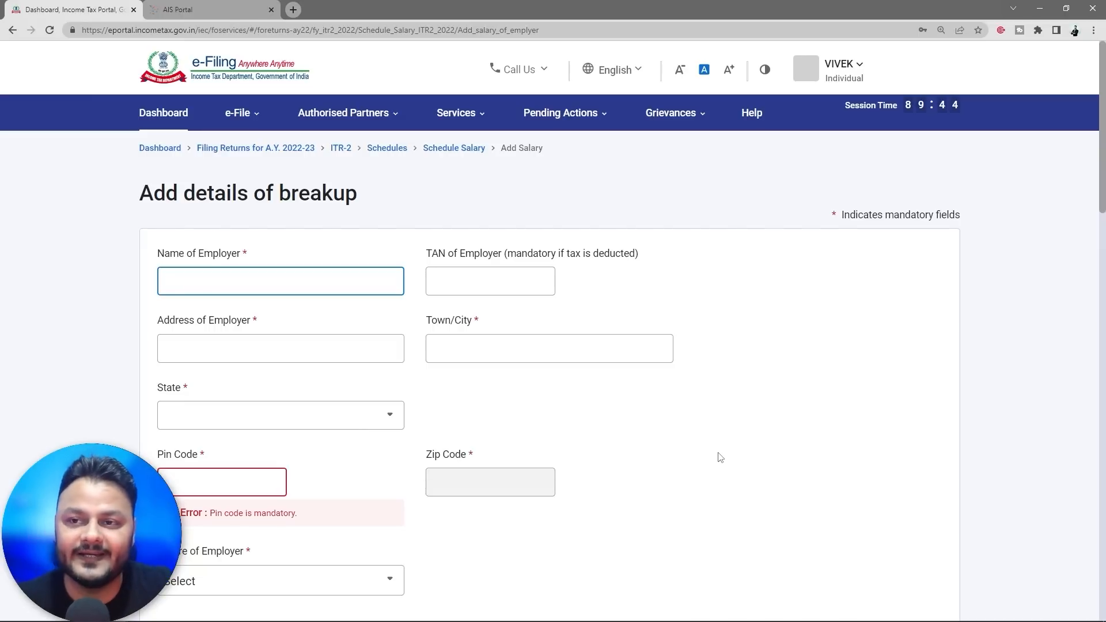
- Look over the employer details form and its breakup sections for salary, perquisites and profit in lieu of salary
{"action": "scroll", "coordinate": [720, 458], "scroll_direction": "down", "scroll_amount": 7}
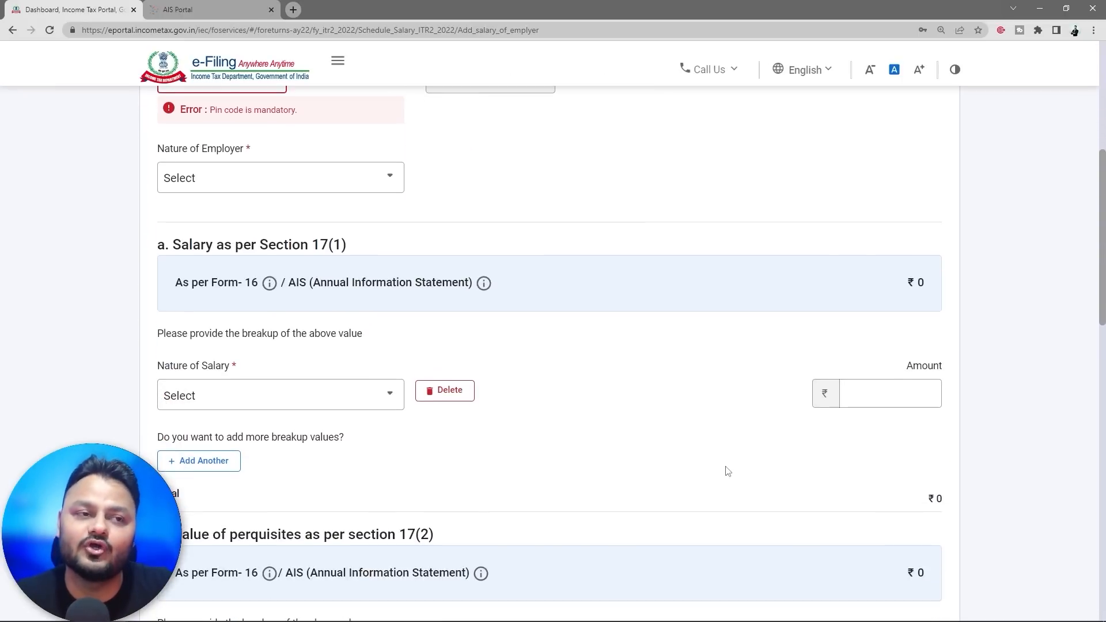
{"action": "scroll", "coordinate": [728, 471], "scroll_direction": "up", "scroll_amount": 7}
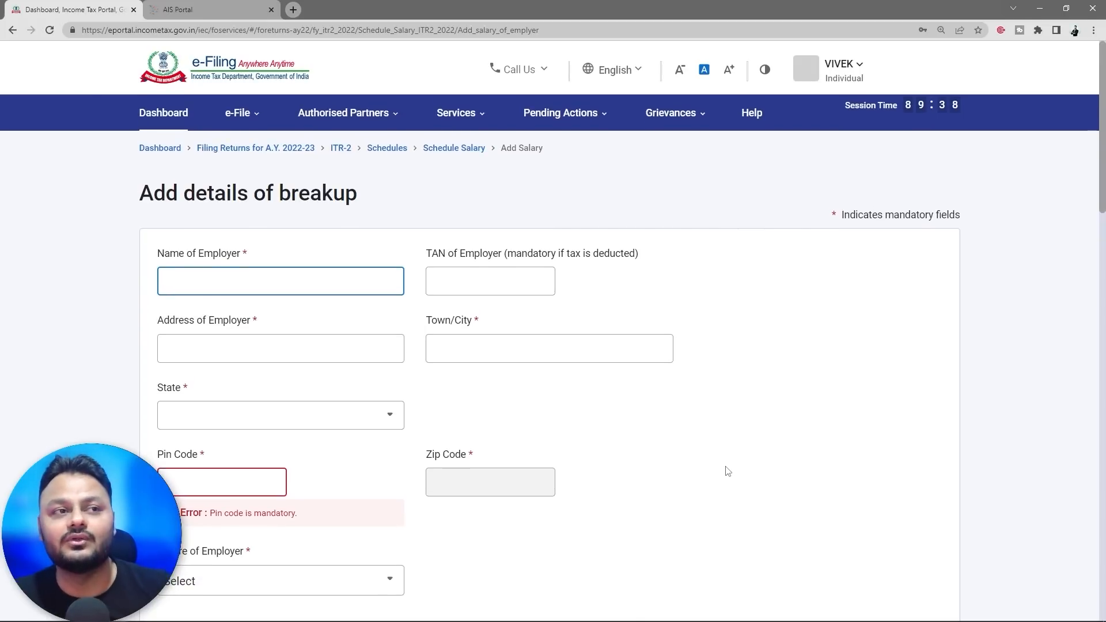
{"action": "scroll", "coordinate": [727, 471], "scroll_direction": "down", "scroll_amount": 10}
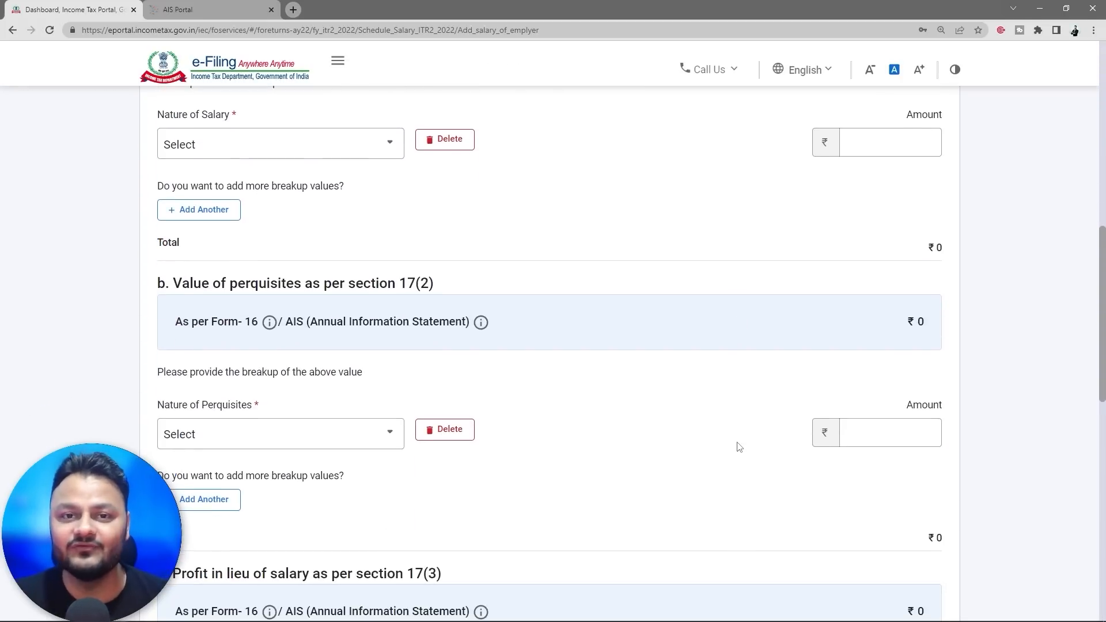
{"action": "scroll", "coordinate": [738, 446], "scroll_direction": "up", "scroll_amount": 10}
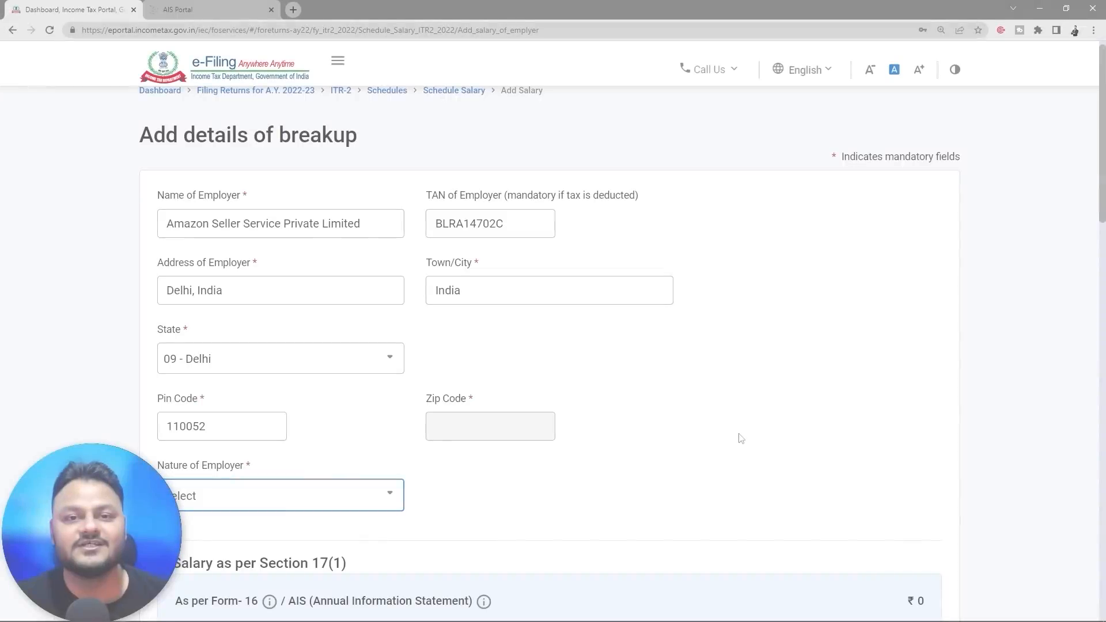
- Set the Nature of Employer to Others in the employer's salary breakup details
{"action": "scroll", "coordinate": [633, 351], "scroll_direction": "down", "scroll_amount": 2}
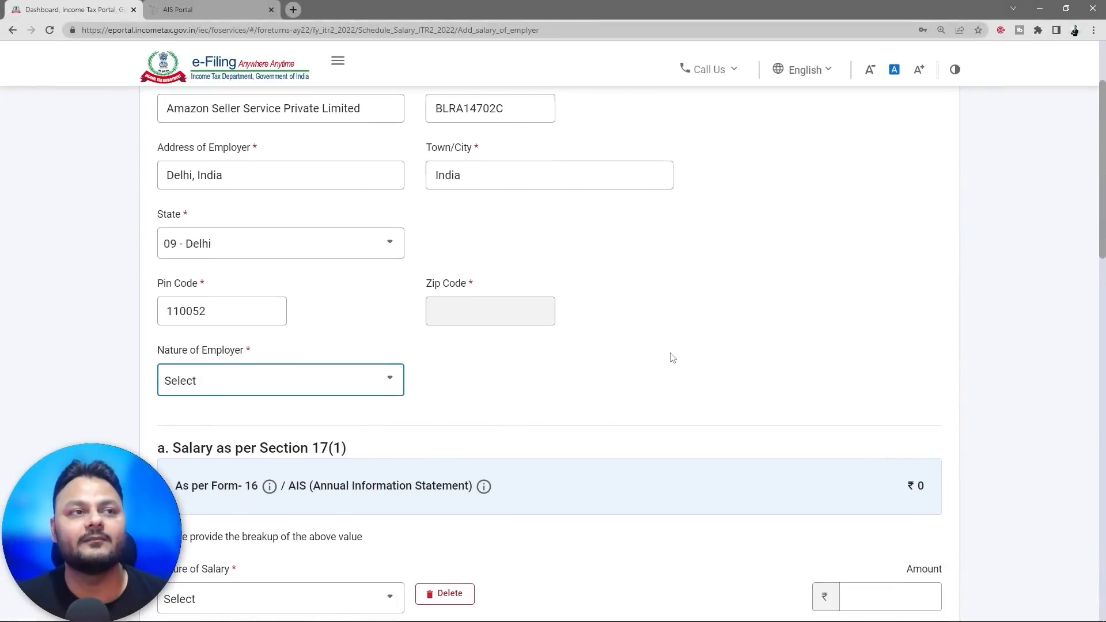
{"action": "left_click", "coordinate": [386, 386]}
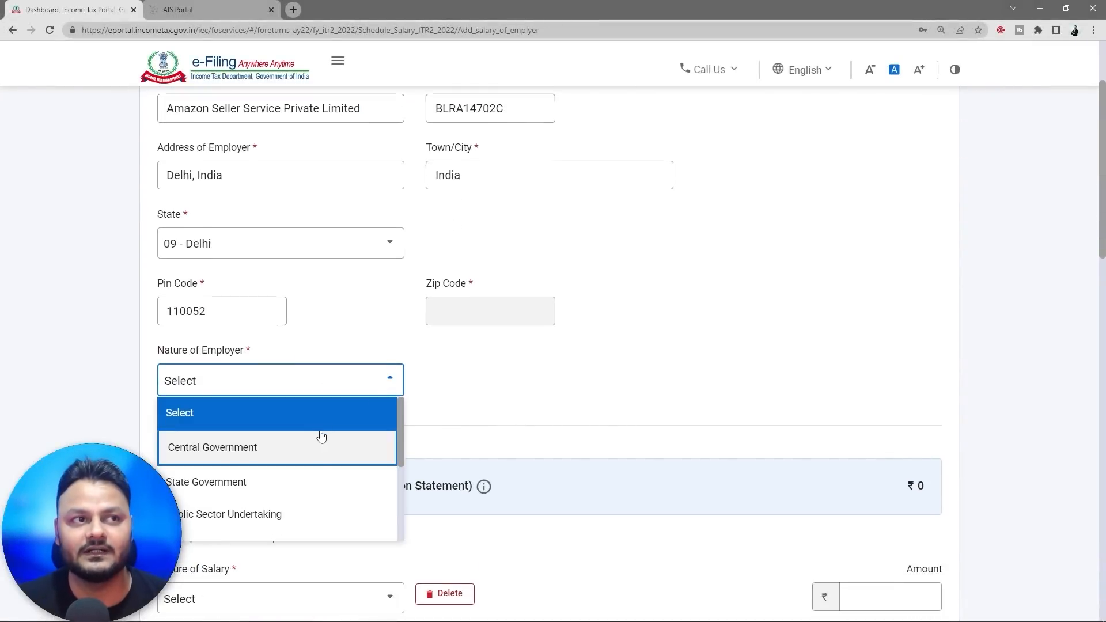
{"action": "scroll", "coordinate": [317, 488], "scroll_direction": "down", "scroll_amount": 1}
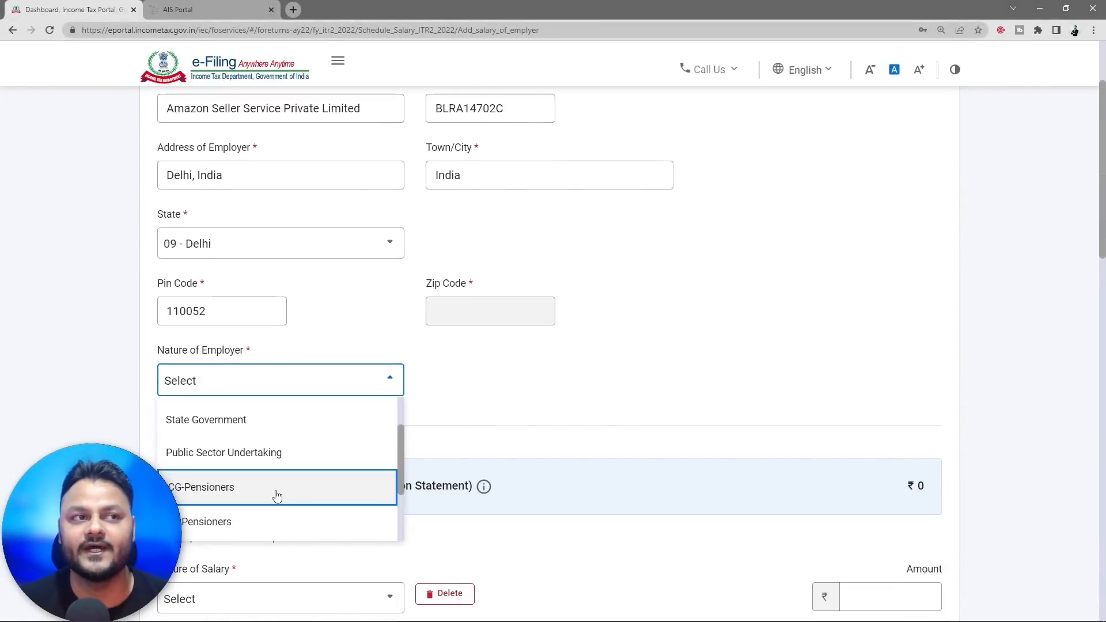
{"action": "scroll", "coordinate": [272, 496], "scroll_direction": "down", "scroll_amount": 1}
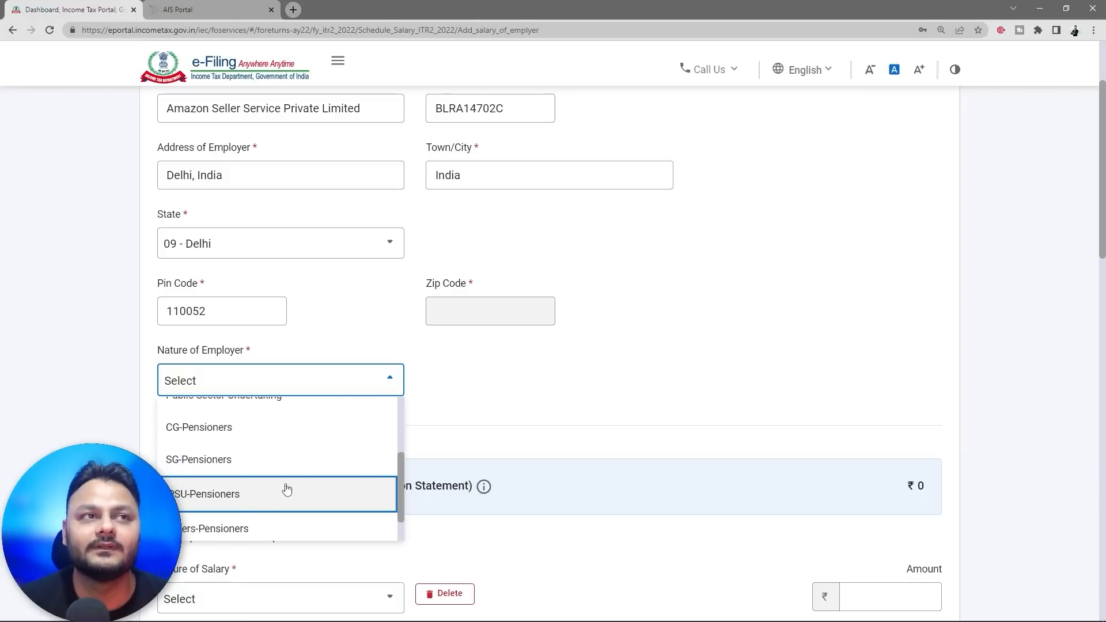
{"action": "scroll", "coordinate": [286, 489], "scroll_direction": "down", "scroll_amount": 1}
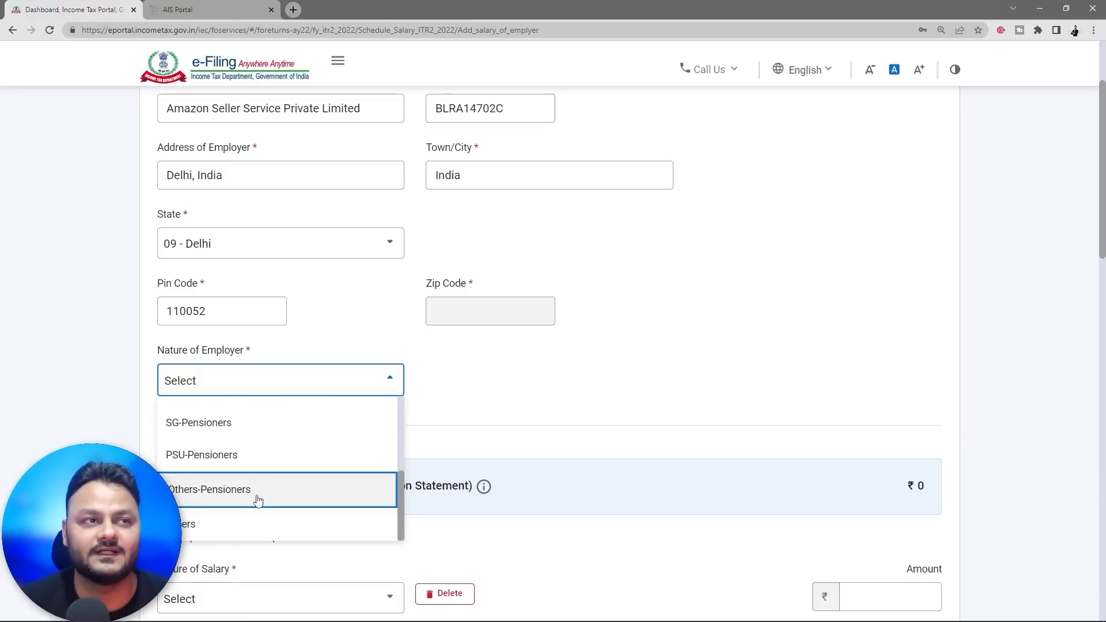
{"action": "left_click", "coordinate": [254, 522]}
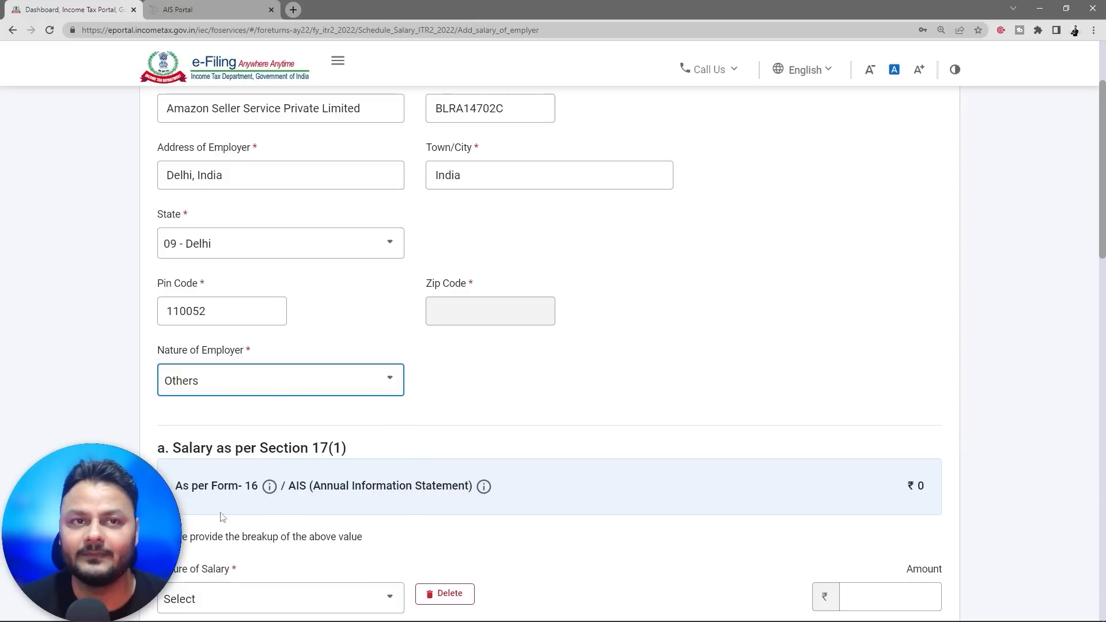
- Set the Nature of Salary to Basic salary in the Salary as per Section 17(1) breakup
{"action": "scroll", "coordinate": [746, 351], "scroll_direction": "down", "scroll_amount": 2}
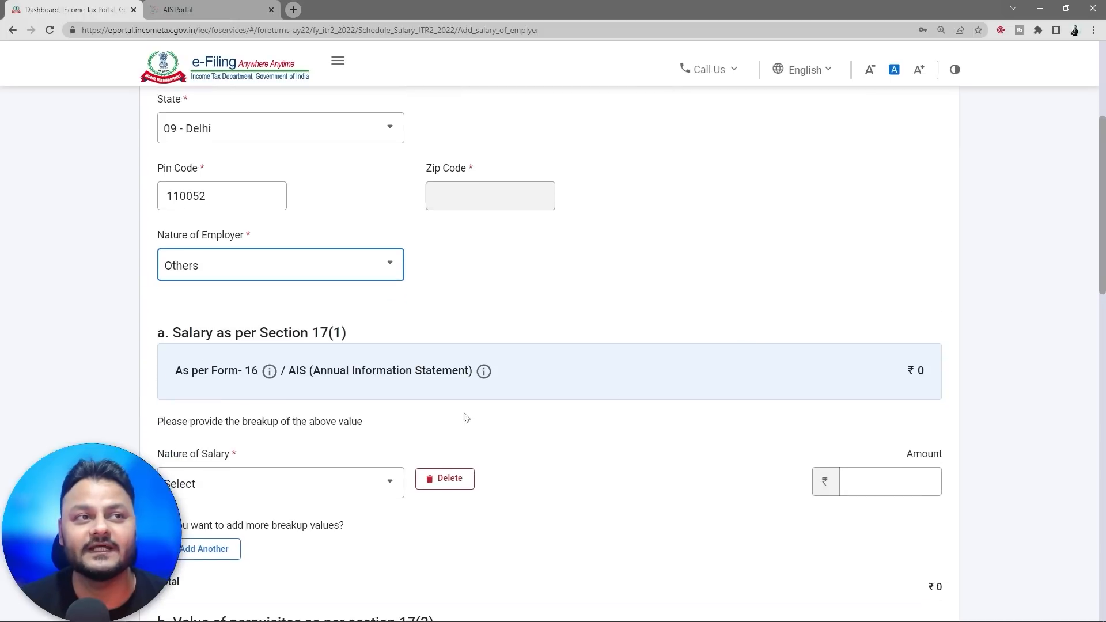
{"action": "scroll", "coordinate": [595, 418], "scroll_direction": "down", "scroll_amount": 1}
{"action": "scroll", "coordinate": [595, 417], "scroll_direction": "down", "scroll_amount": 1}
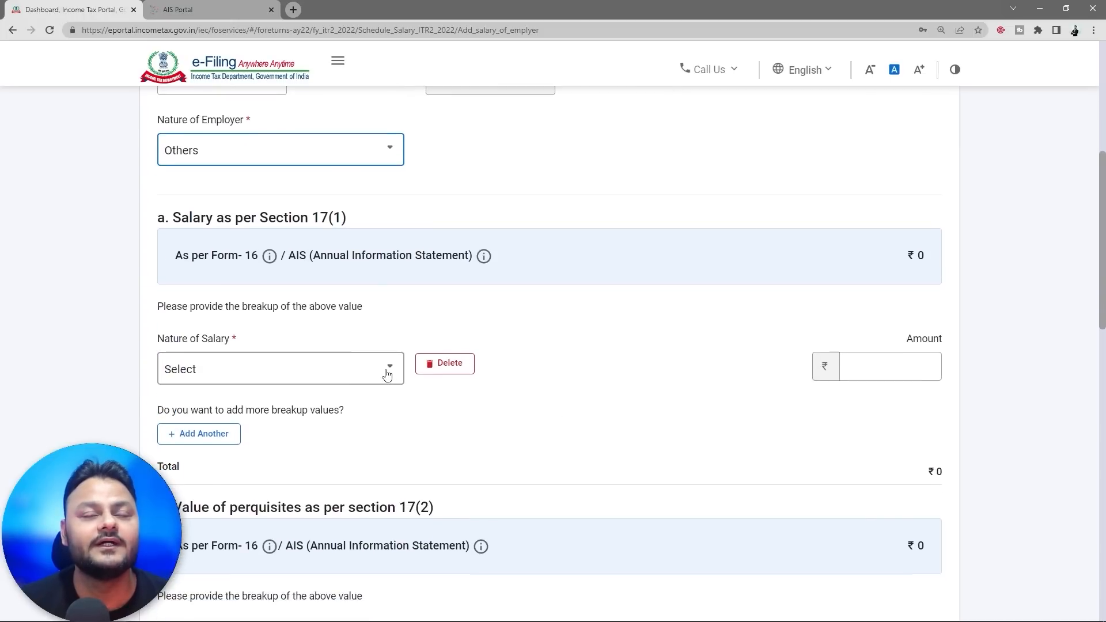
{"action": "left_click", "coordinate": [364, 375]}
{"action": "left_click", "coordinate": [364, 376]}
{"action": "left_click", "coordinate": [364, 376]}
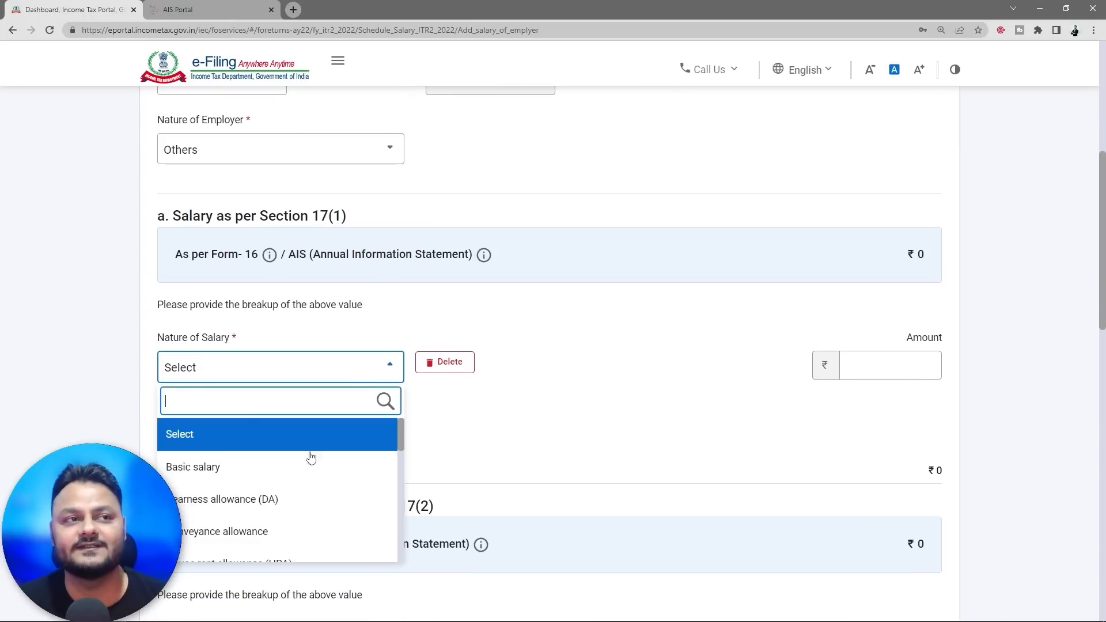
{"action": "left_click", "coordinate": [188, 464]}
{"action": "scroll", "coordinate": [311, 460], "scroll_direction": "down", "scroll_amount": 6}
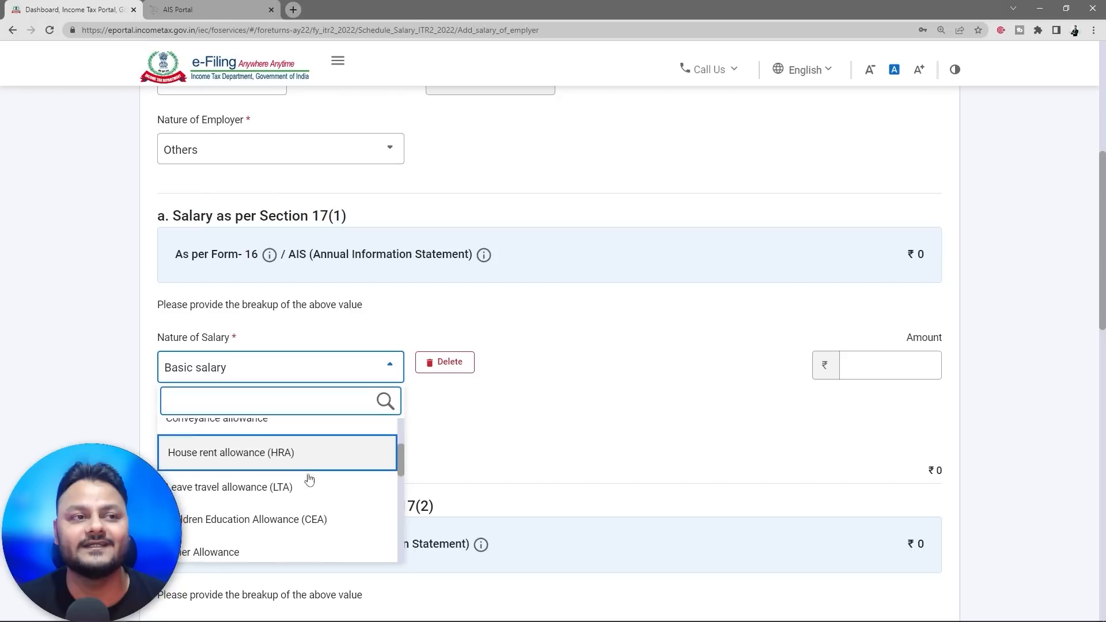
{"action": "scroll", "coordinate": [309, 482], "scroll_direction": "up", "scroll_amount": 6}
{"action": "left_click", "coordinate": [213, 473]}
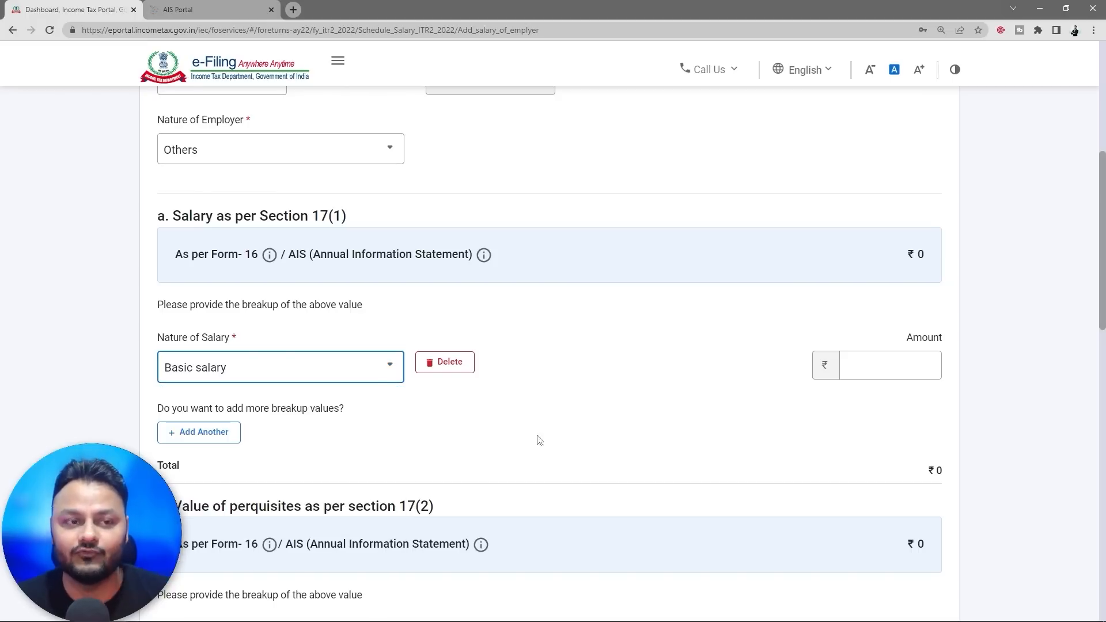
- Look up the salary as per section 17(1) in the Excel computation and return to the e-Filing portal
{"action": "key", "text": "alt+Tab"}
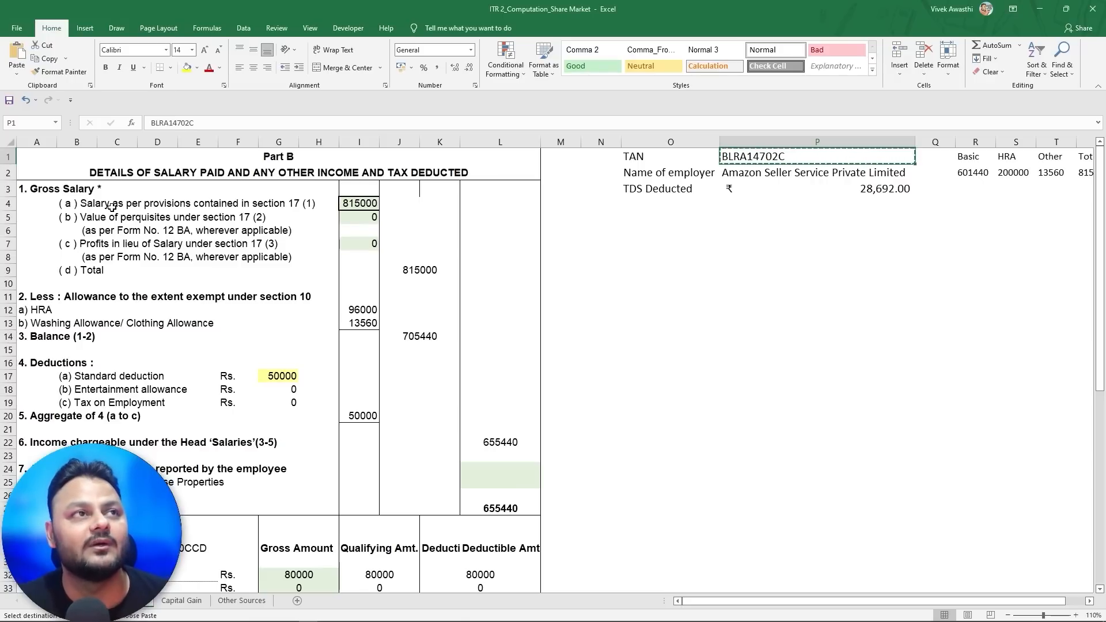
{"action": "scroll", "coordinate": [270, 313], "scroll_direction": "up", "scroll_amount": 1}
{"action": "left_click", "coordinate": [263, 238]}
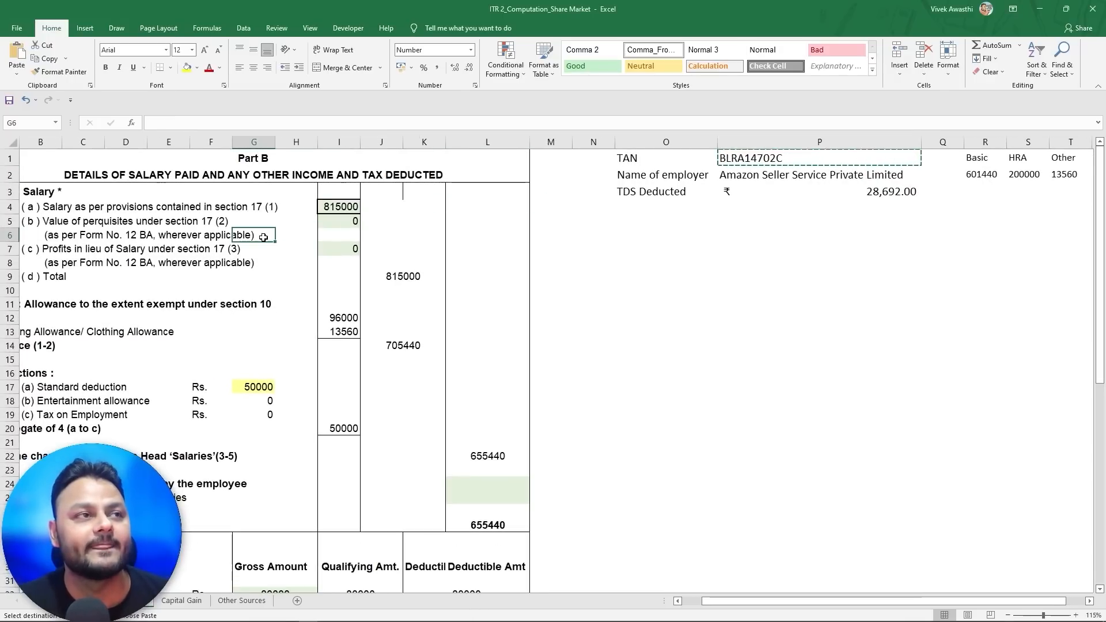
{"action": "key", "text": "Home"}
{"action": "key", "text": "Up"}
{"action": "key", "text": "Up"}
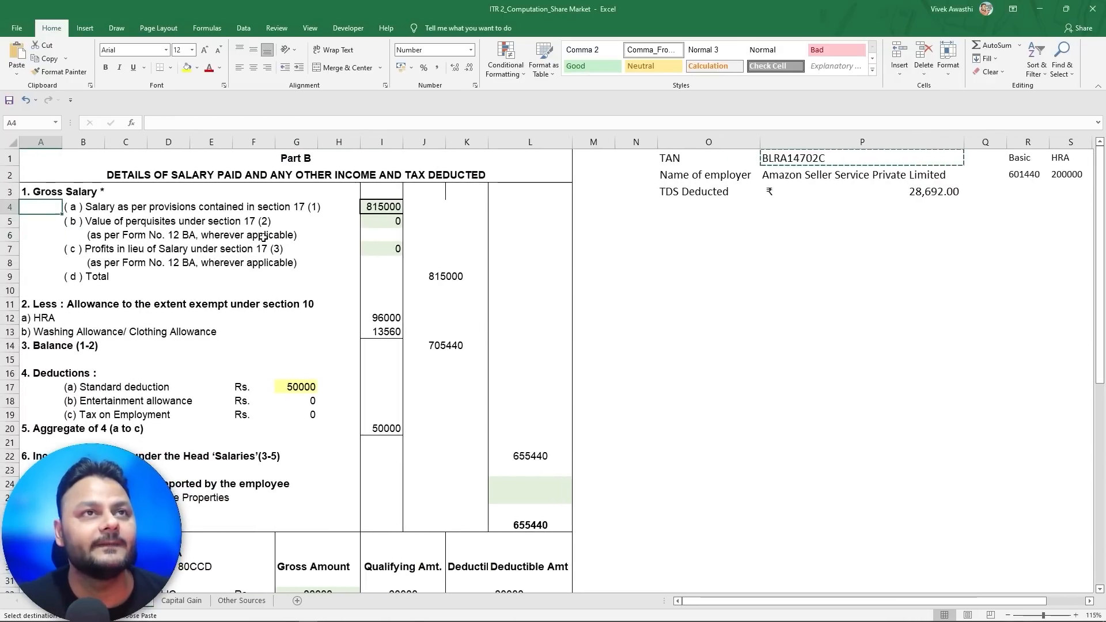
{"action": "key", "text": "Right"}
{"action": "key", "text": "Right"}
{"action": "key", "text": "Right"}
{"action": "key", "text": "Right"}
{"action": "key", "text": "Right"}
{"action": "key", "text": "Right"}
{"action": "key", "text": "Right"}
{"action": "key", "text": "Right"}
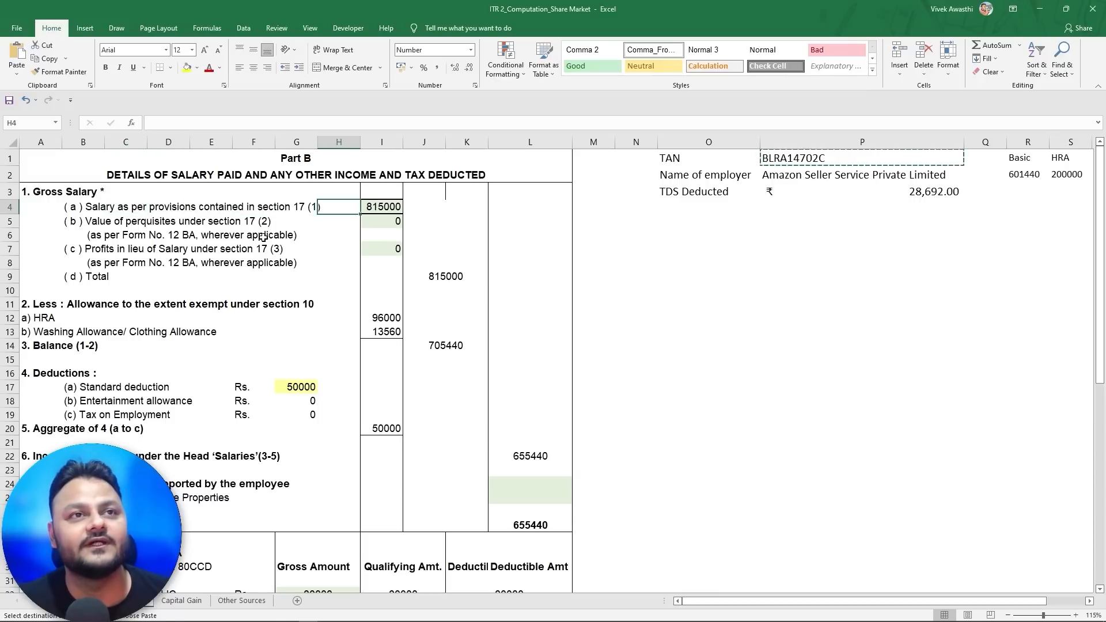
{"action": "key", "text": "alt+Tab"}
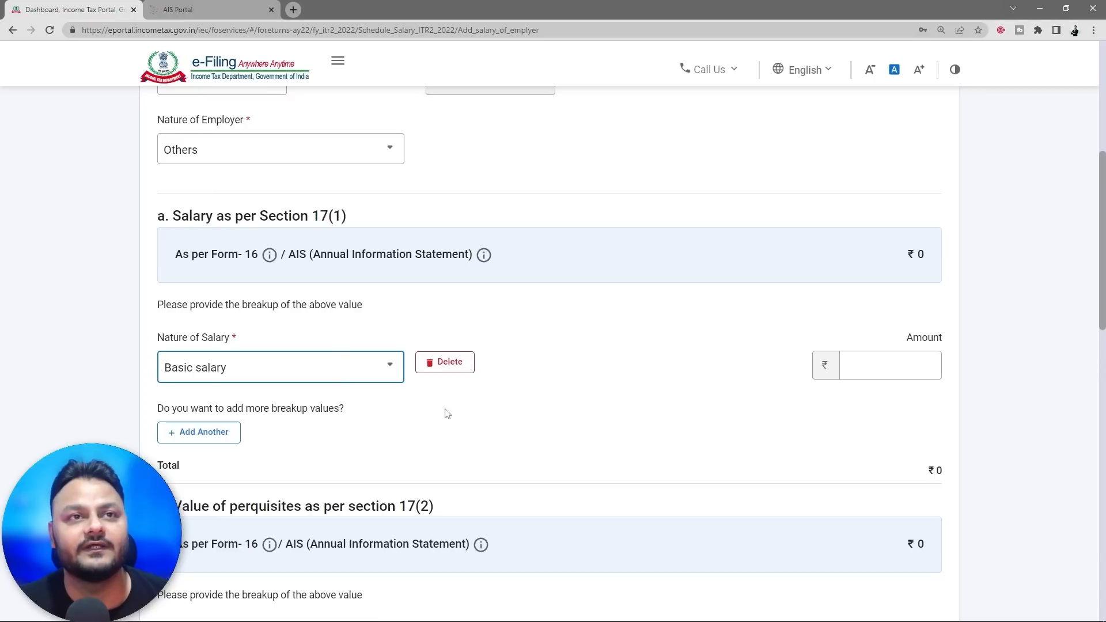
- Enter 815000 as the Basic salary amount under Section 17(1)
{"action": "left_click", "coordinate": [895, 377]}
{"action": "type", "text": "815000"}
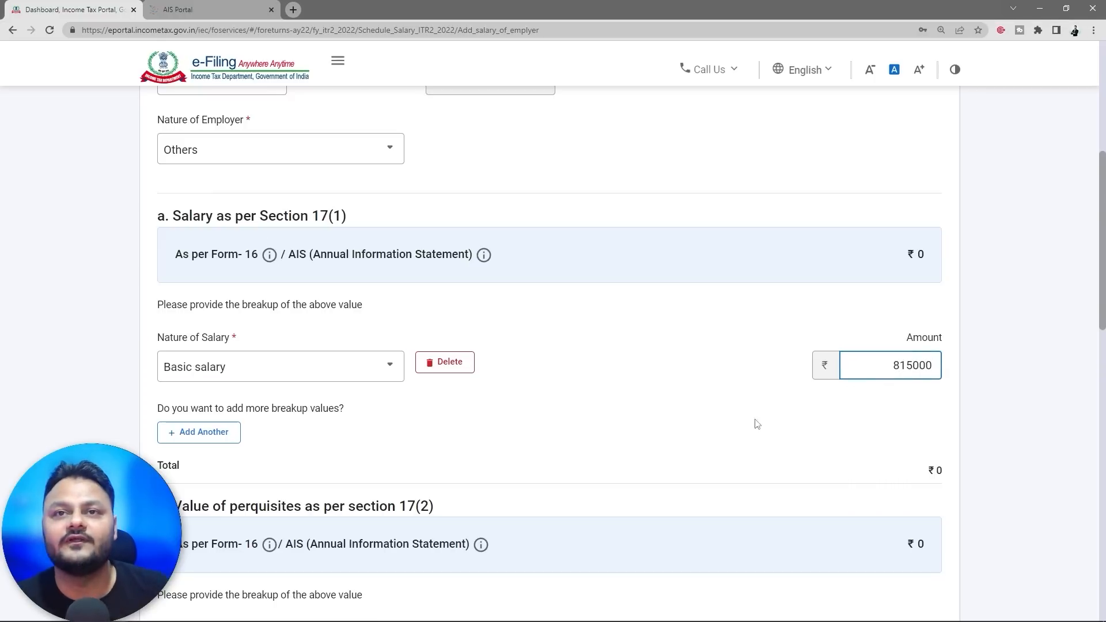
{"action": "left_click", "coordinate": [671, 423]}
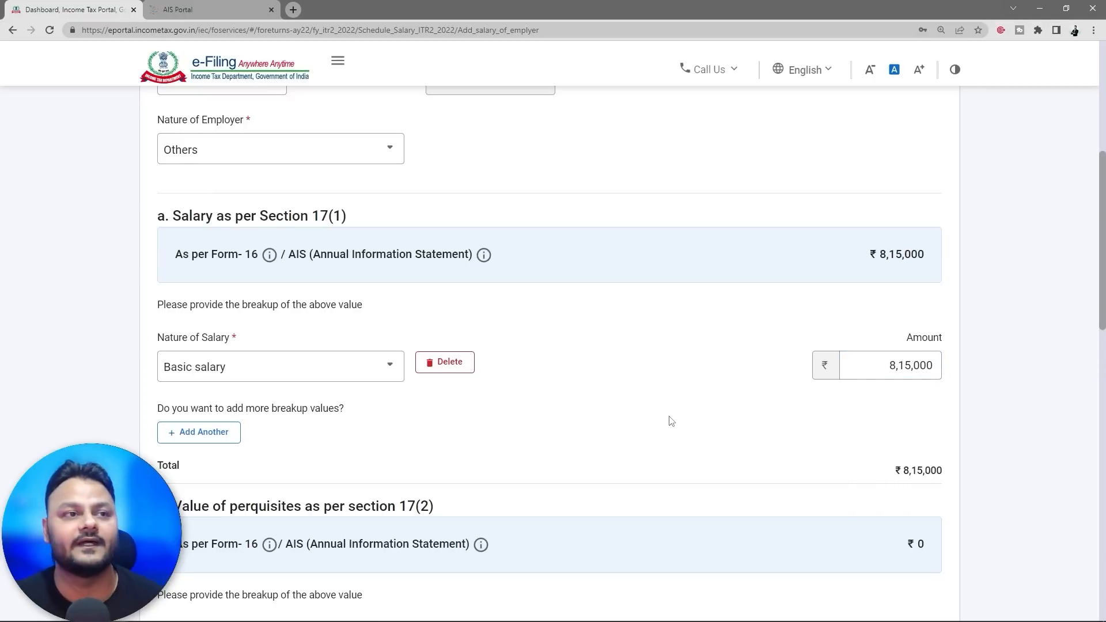
- Delete the empty breakup row under Value of perquisites as per section 17(2)
{"action": "scroll", "coordinate": [671, 421], "scroll_direction": "down", "scroll_amount": 3}
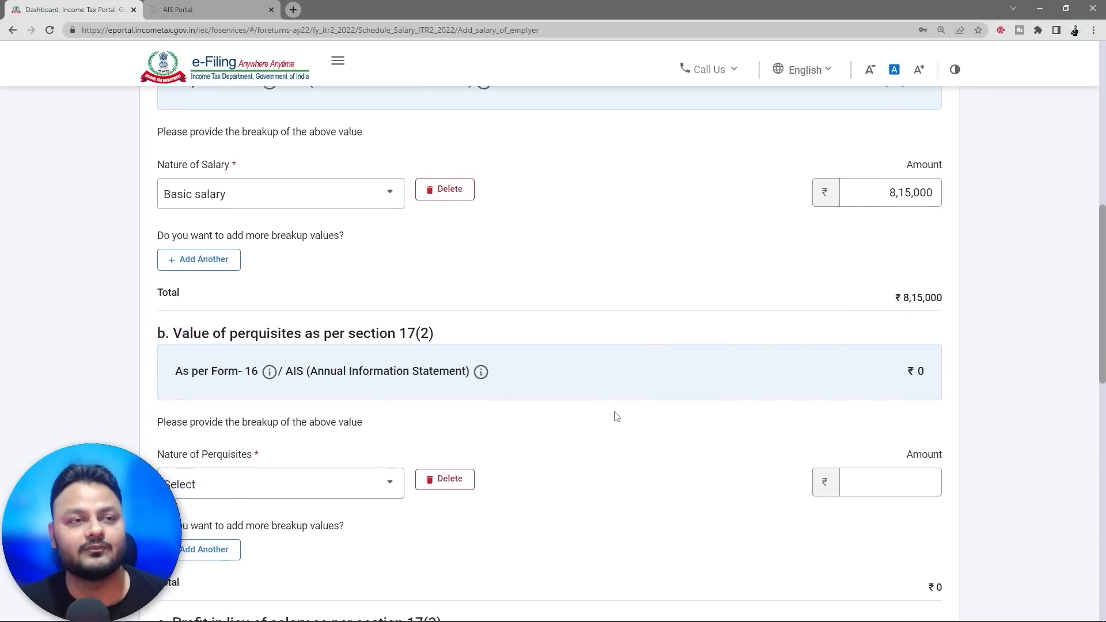
{"action": "key", "text": "alt+Tab"}
{"action": "key", "text": "alt+Tab"}
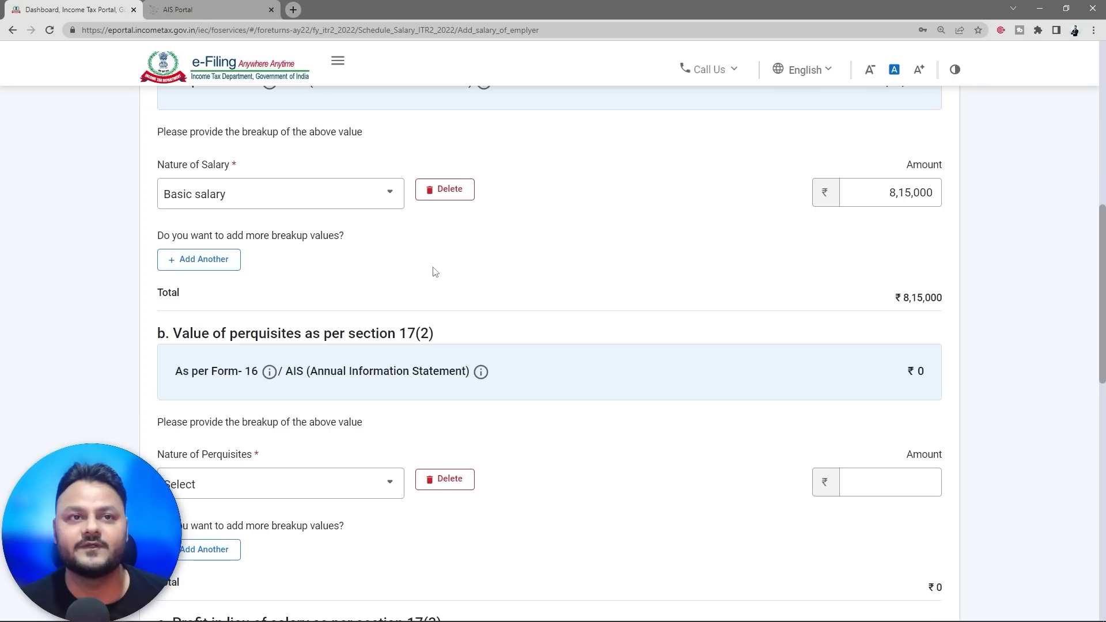
{"action": "left_click", "coordinate": [449, 479]}
{"action": "left_click", "coordinate": [663, 386]}
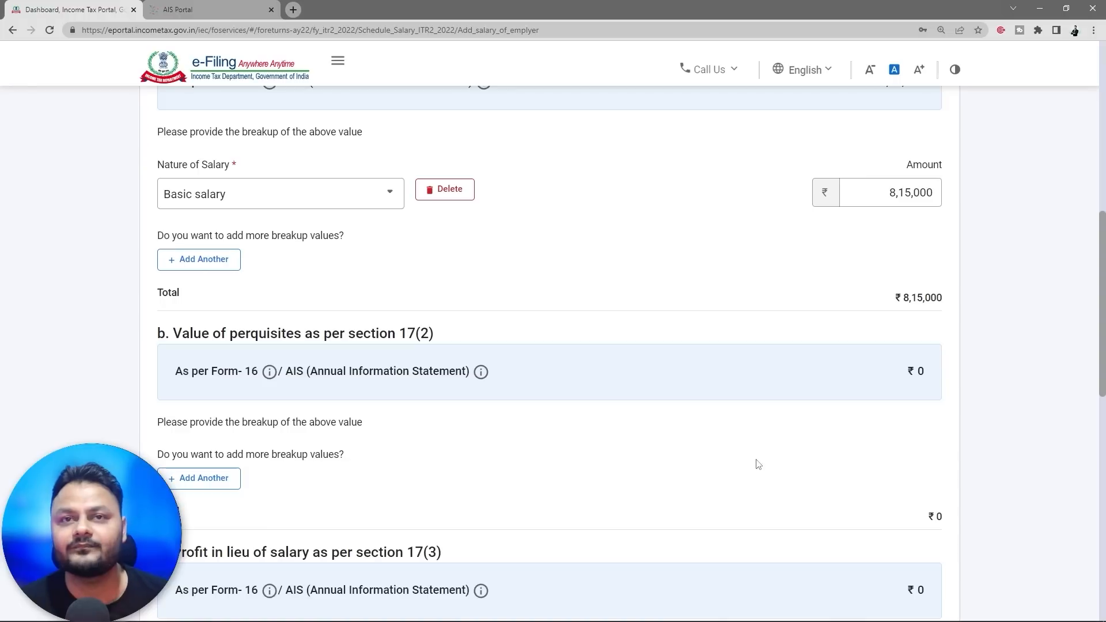
- Delete the empty breakup row under Profit in lieu of salary as per section 17(3)
{"action": "scroll", "coordinate": [586, 395], "scroll_direction": "down", "scroll_amount": 3}
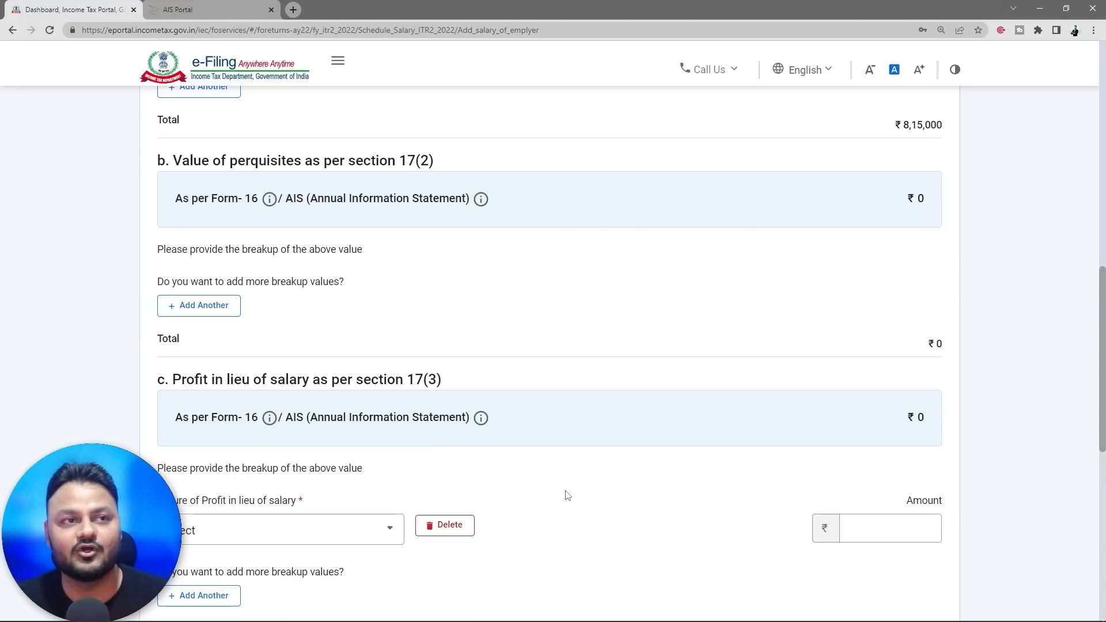
{"action": "scroll", "coordinate": [596, 452], "scroll_direction": "down", "scroll_amount": 1}
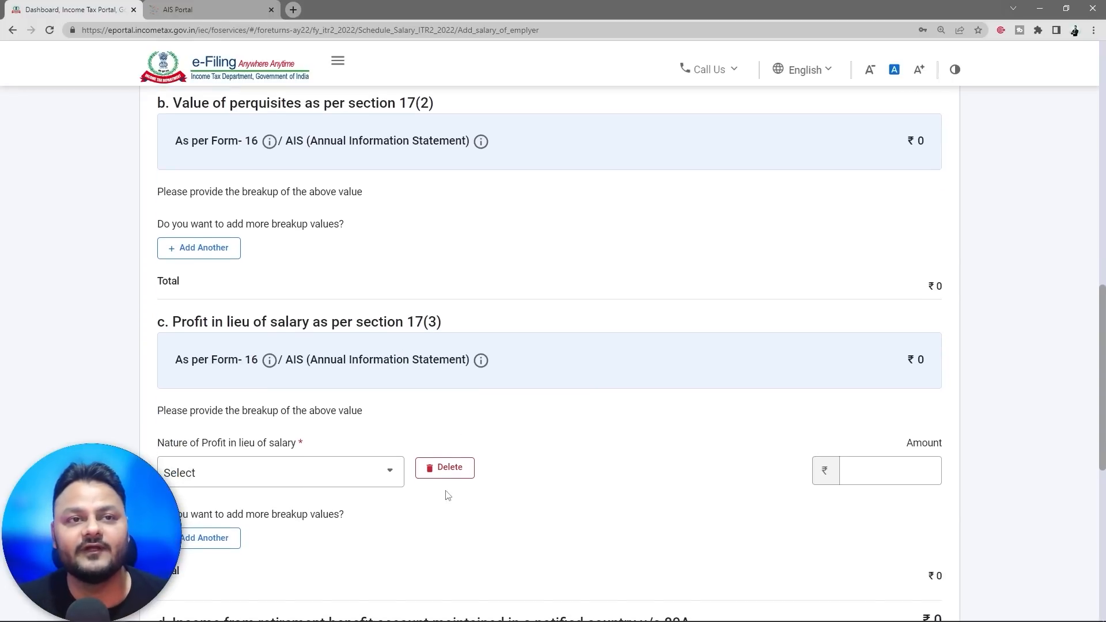
{"action": "left_click", "coordinate": [447, 467]}
{"action": "left_click", "coordinate": [653, 386]}
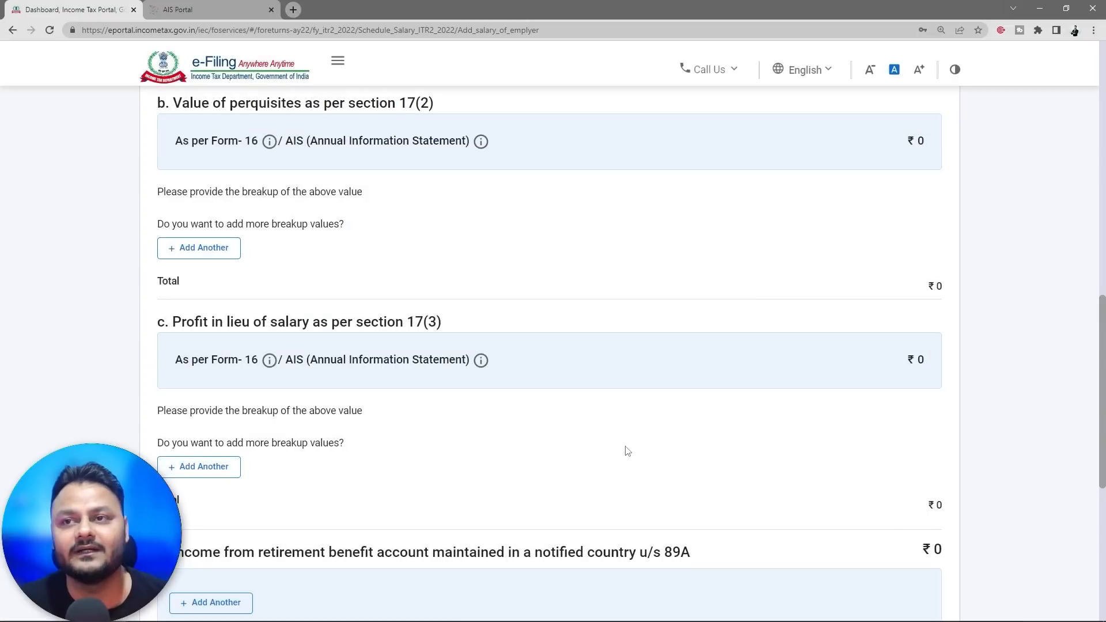
- Check the remaining salary sections and the Gross Salary total, and add the employer entry to Schedule Salary
{"action": "scroll", "coordinate": [627, 451], "scroll_direction": "up", "scroll_amount": 4}
{"action": "scroll", "coordinate": [628, 450], "scroll_direction": "down", "scroll_amount": 5}
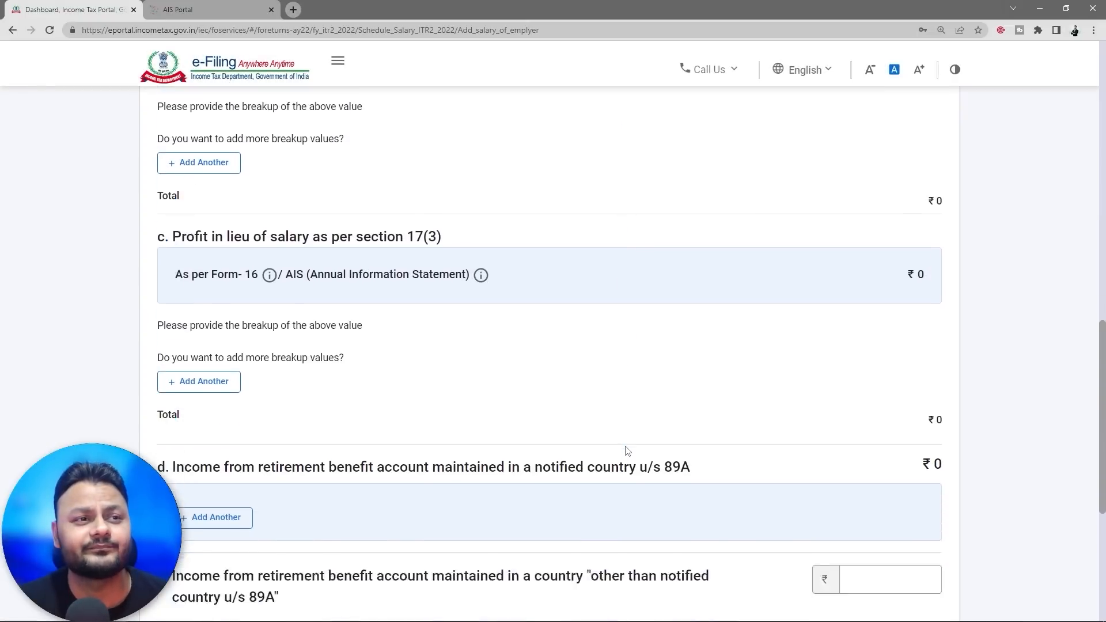
{"action": "scroll", "coordinate": [628, 451], "scroll_direction": "down", "scroll_amount": 2}
{"action": "scroll", "coordinate": [324, 416], "scroll_direction": "down", "scroll_amount": 3}
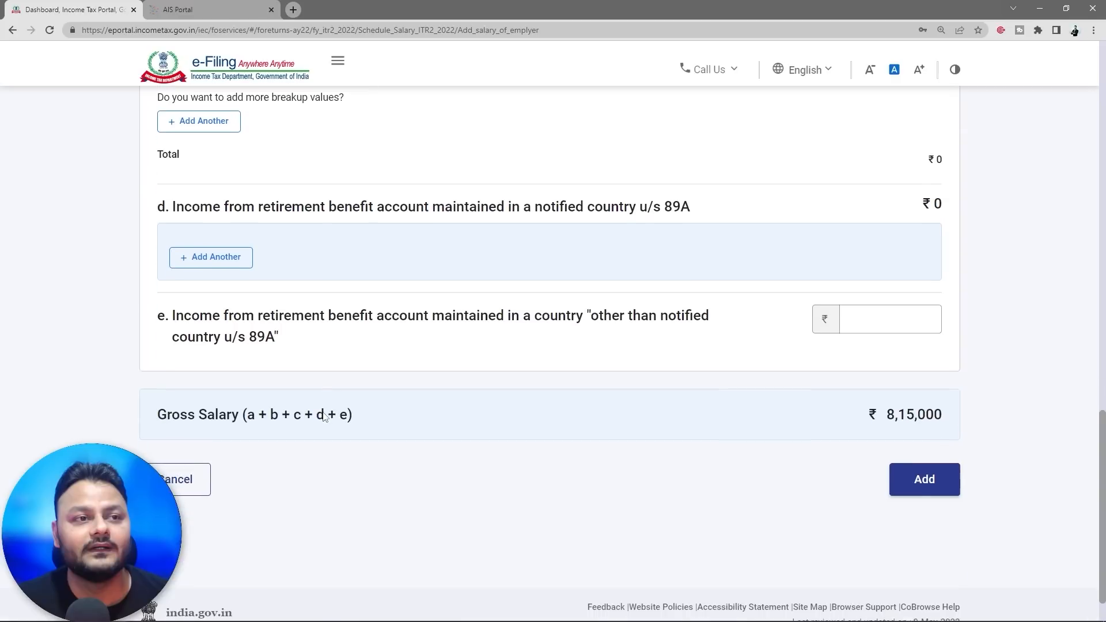
{"action": "scroll", "coordinate": [324, 417], "scroll_direction": "up", "scroll_amount": 12}
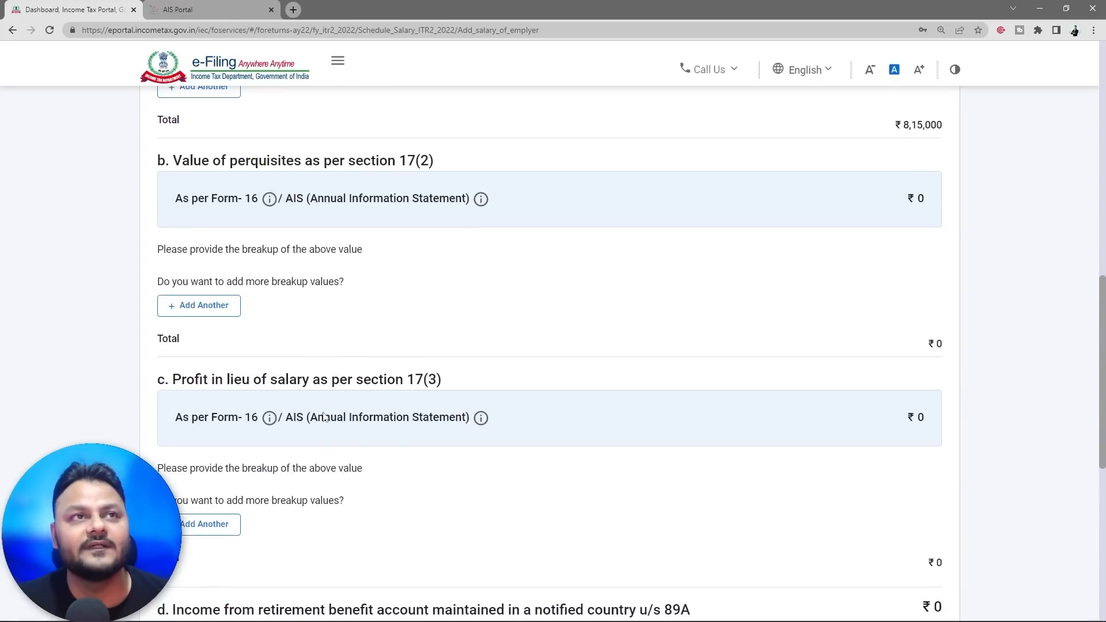
{"action": "scroll", "coordinate": [506, 427], "scroll_direction": "down", "scroll_amount": 11}
{"action": "left_click", "coordinate": [899, 541]}
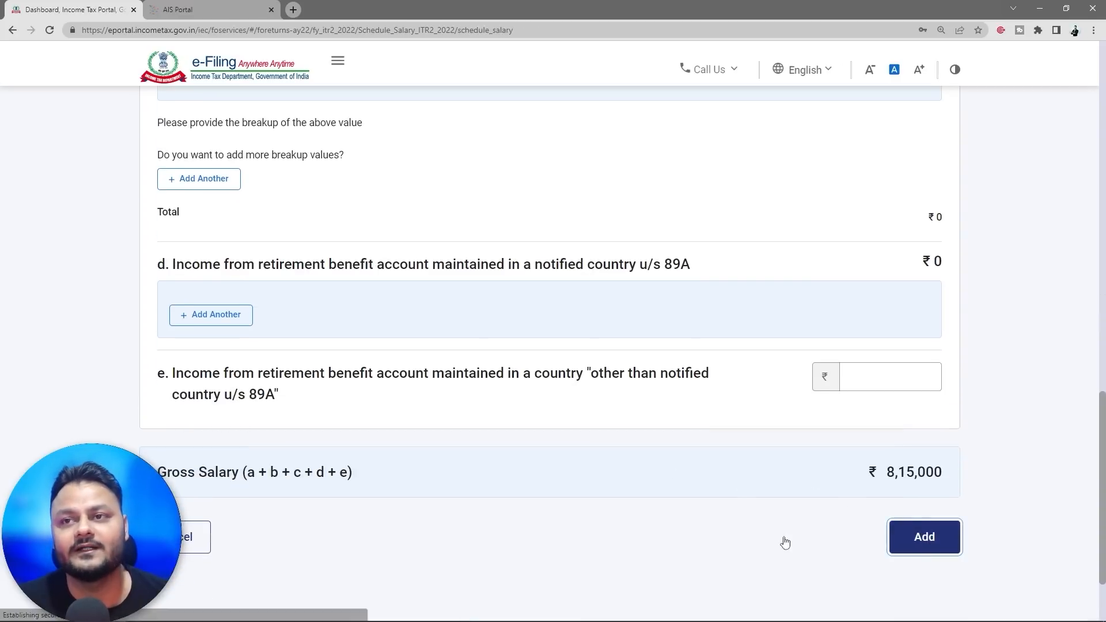
- Expand the Allowances to the extent exempt u/s 10 section of Schedule Salary
{"action": "scroll", "coordinate": [510, 447], "scroll_direction": "down", "scroll_amount": 2}
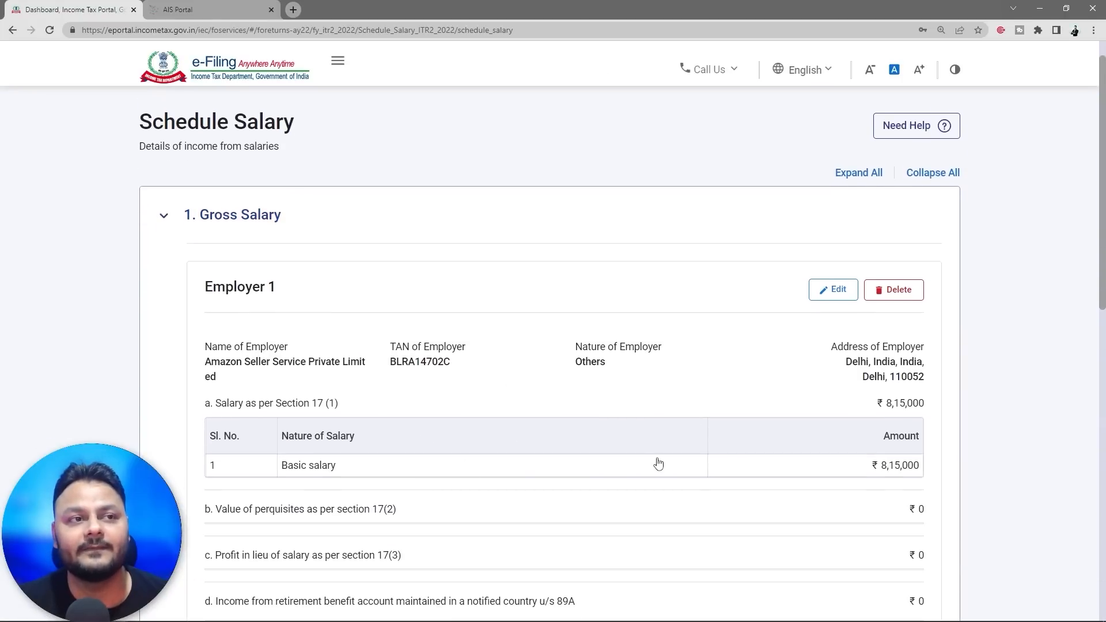
{"action": "scroll", "coordinate": [657, 461], "scroll_direction": "down", "scroll_amount": 5}
{"action": "scroll", "coordinate": [650, 442], "scroll_direction": "down", "scroll_amount": 2}
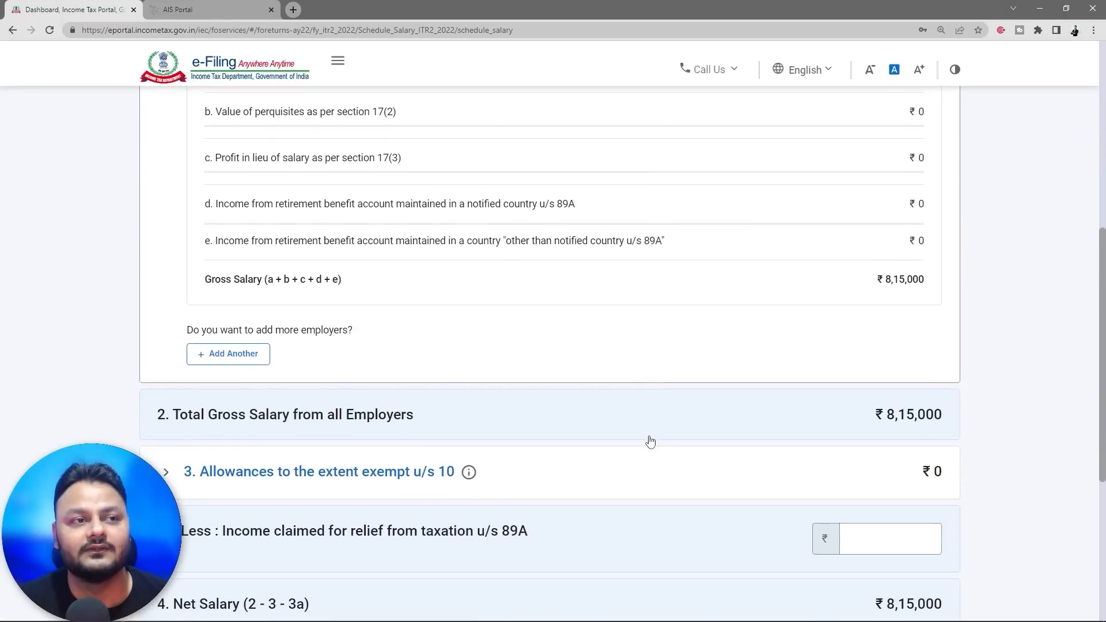
{"action": "left_click", "coordinate": [170, 467]}
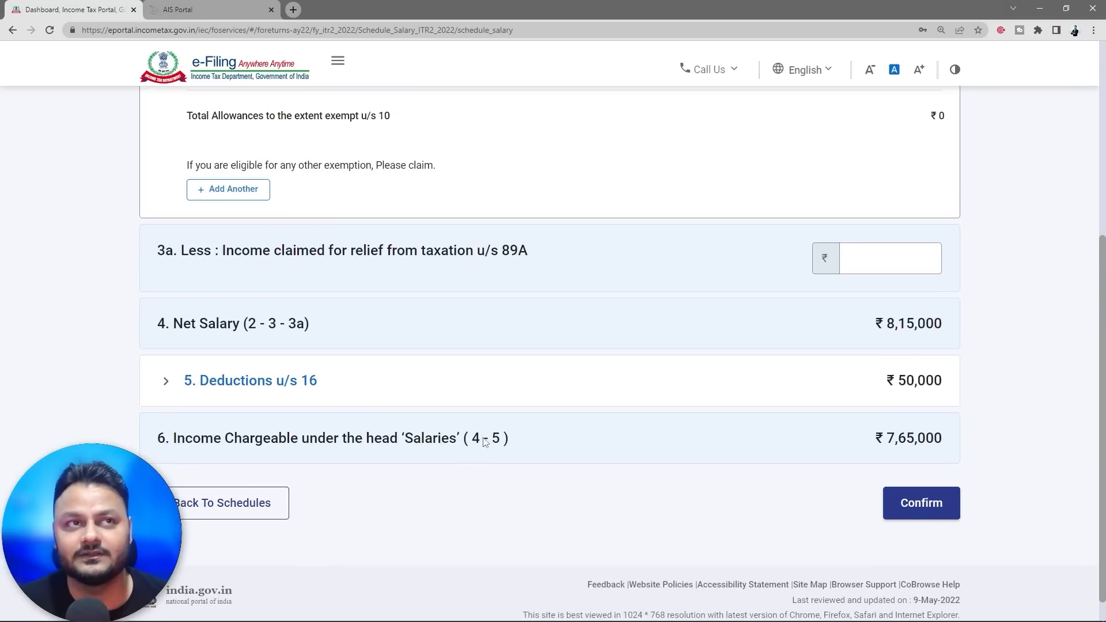
- Look up the exempt HRA amount in the Excel salary computation and return to the e-Filing portal
{"action": "key", "text": "alt+Tab"}
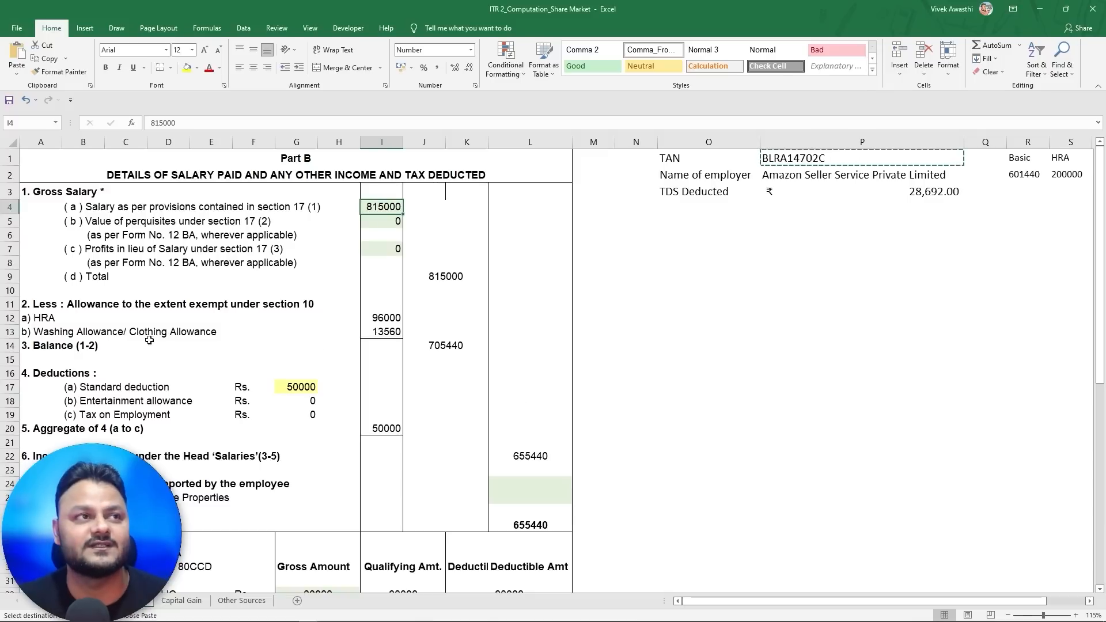
{"action": "left_click", "coordinate": [53, 321]}
{"action": "left_click", "coordinate": [366, 318]}
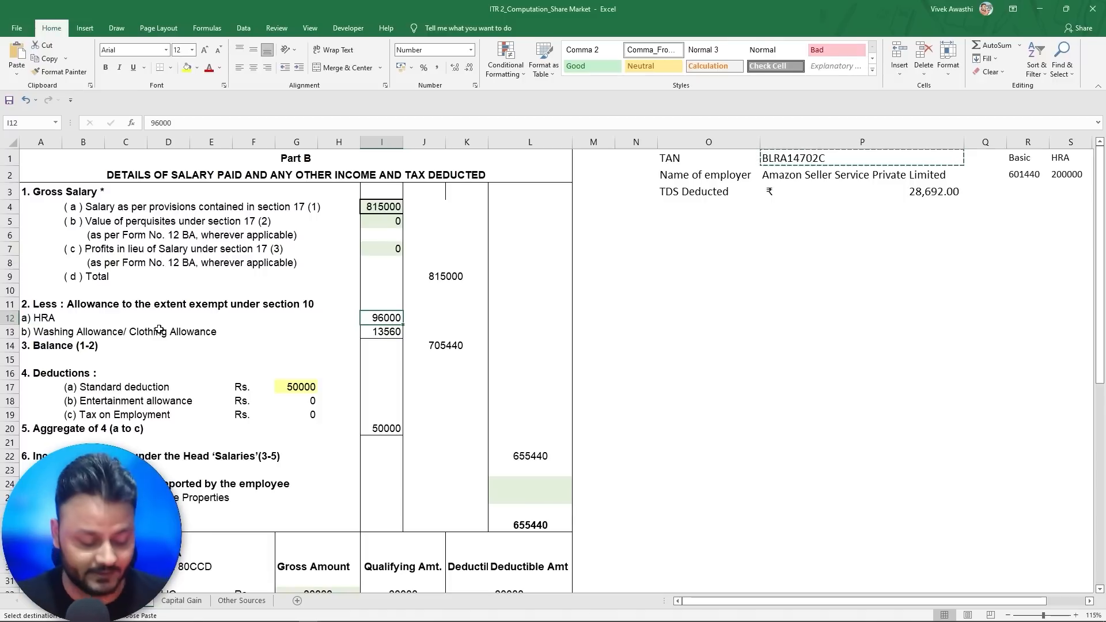
{"action": "key", "text": "alt+Tab"}
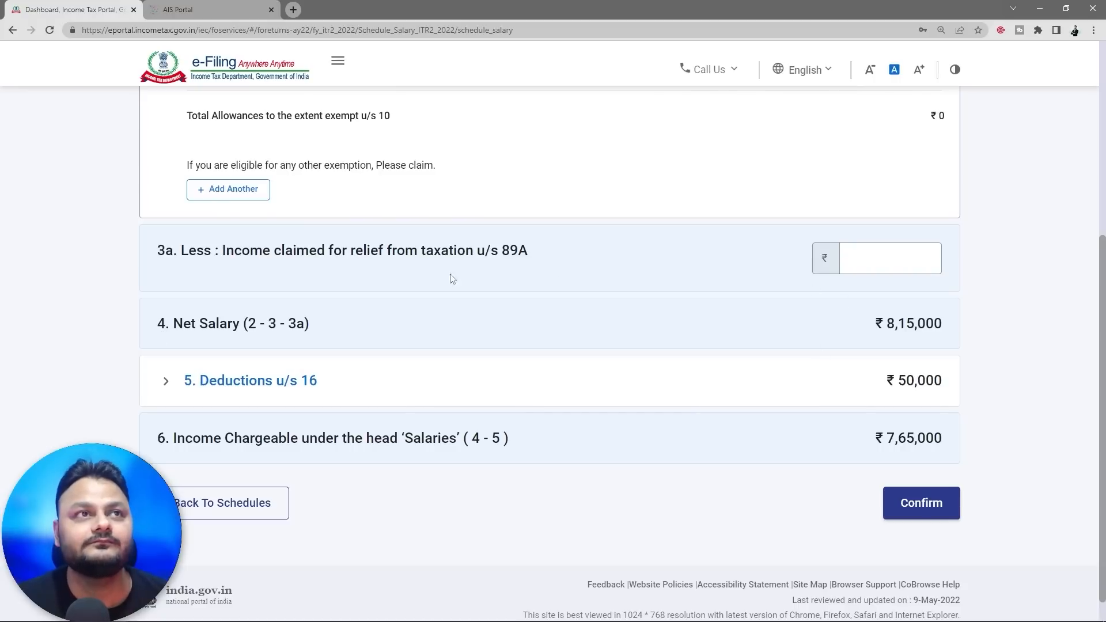
- Try to add a Sec 10(13A)-House Rent Allowance exemption of 96,000 to the allowances exempt u/s 10
{"action": "scroll", "coordinate": [443, 273], "scroll_direction": "up", "scroll_amount": 3}
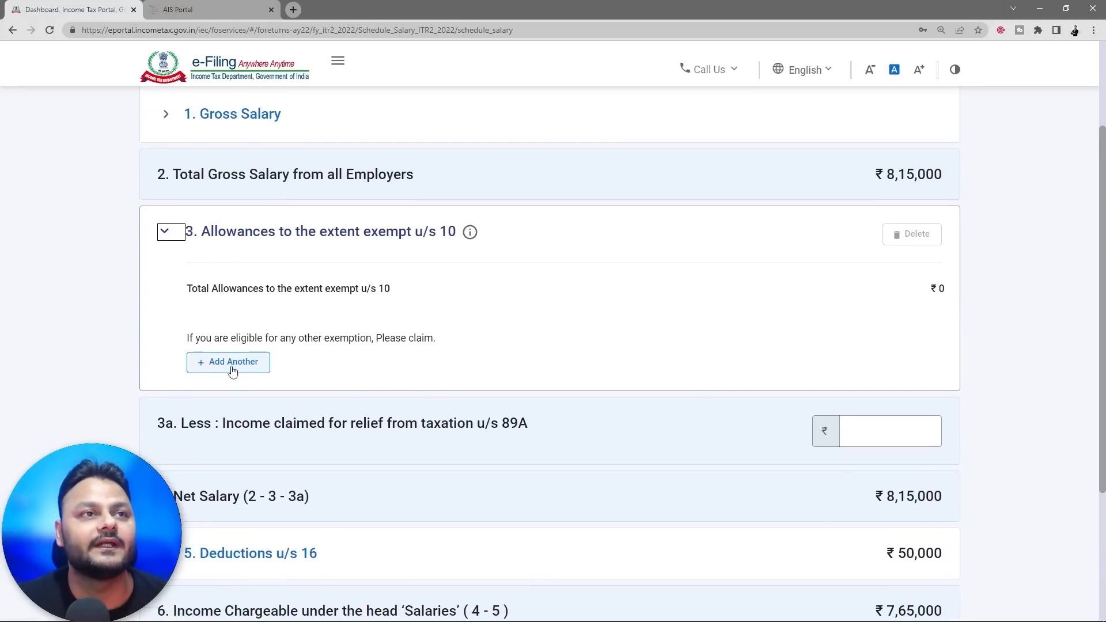
{"action": "left_click", "coordinate": [229, 362]}
{"action": "left_click", "coordinate": [380, 293]}
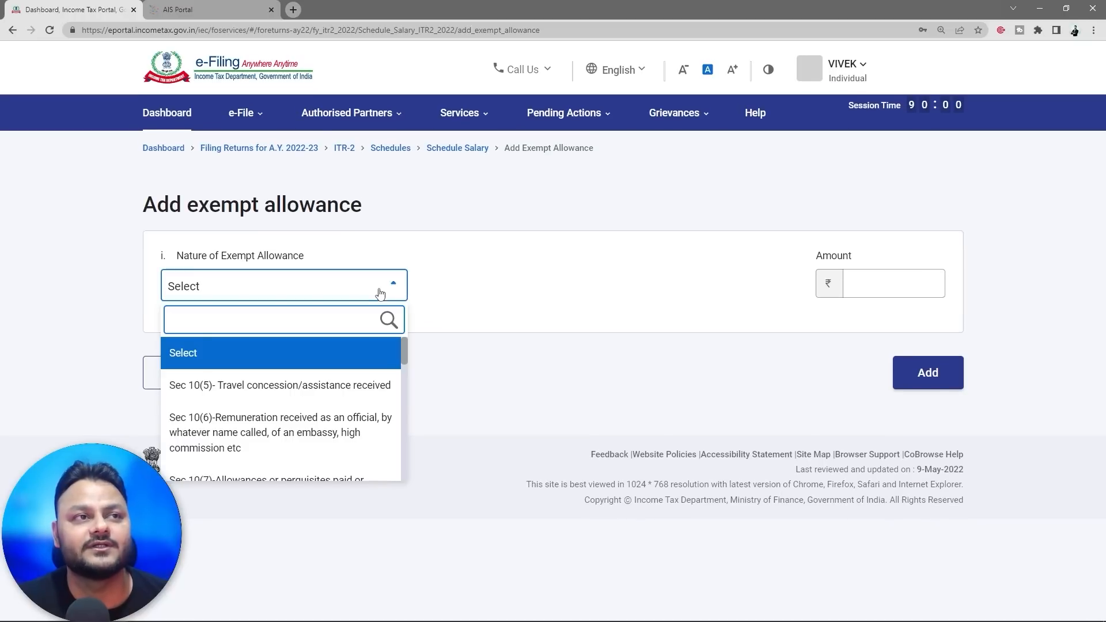
{"action": "scroll", "coordinate": [313, 376], "scroll_direction": "down", "scroll_amount": 1}
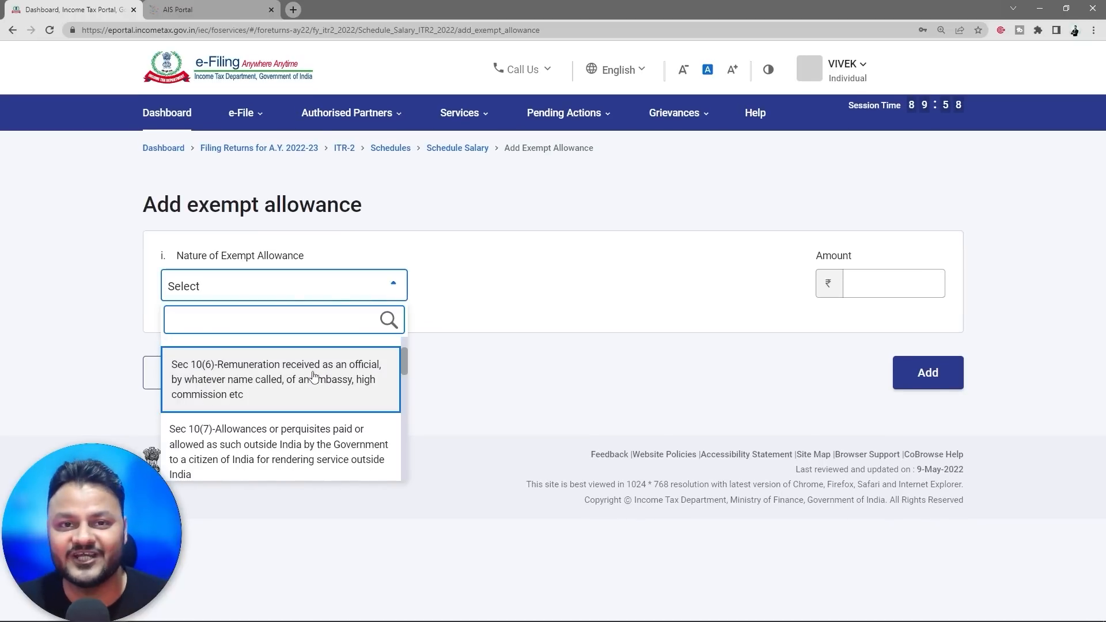
{"action": "scroll", "coordinate": [313, 378], "scroll_direction": "down", "scroll_amount": 1}
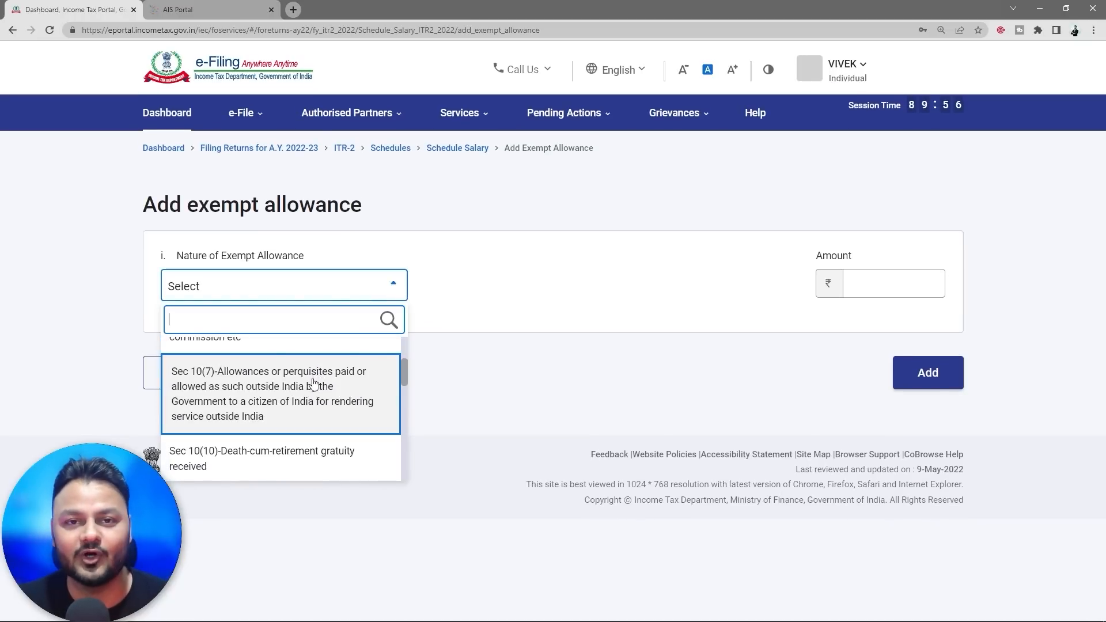
{"action": "scroll", "coordinate": [314, 383], "scroll_direction": "down", "scroll_amount": 4}
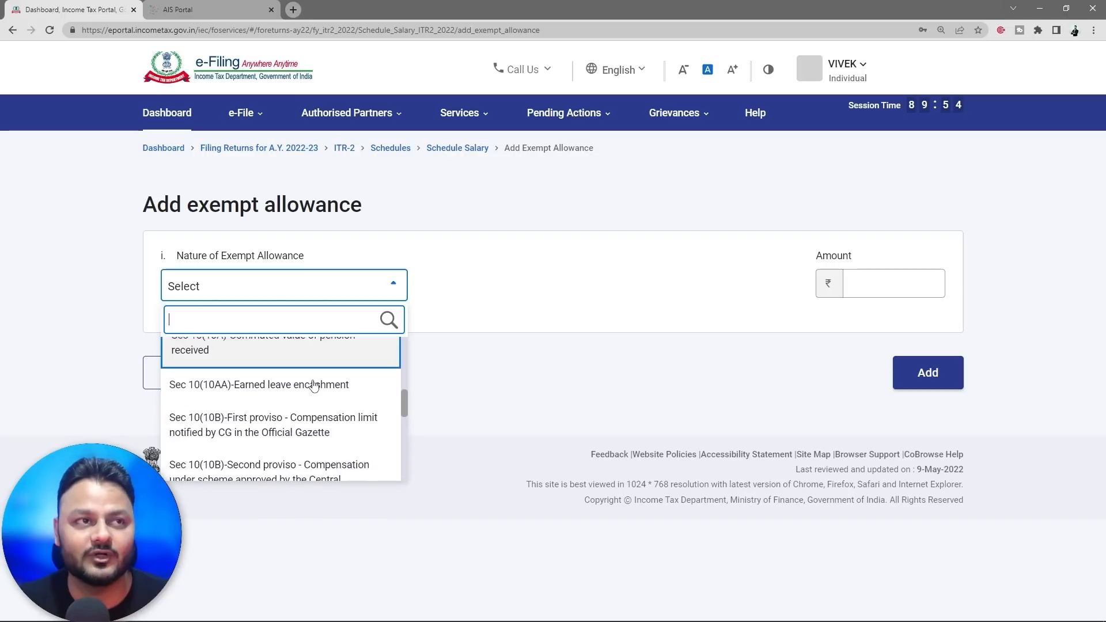
{"action": "scroll", "coordinate": [314, 385], "scroll_direction": "down", "scroll_amount": 4}
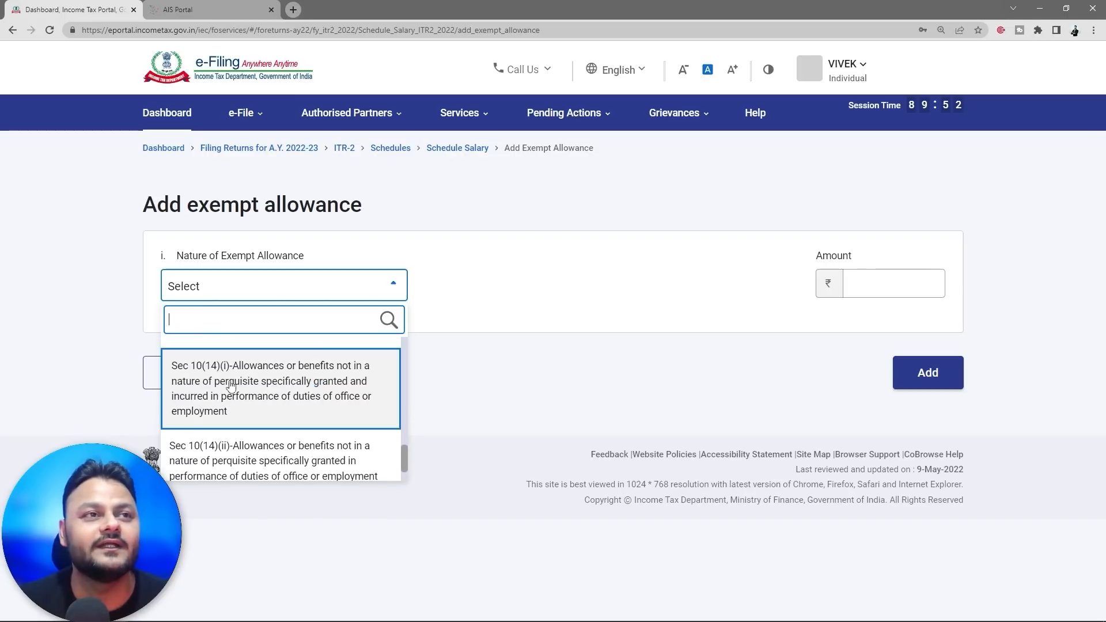
{"action": "scroll", "coordinate": [216, 386], "scroll_direction": "up", "scroll_amount": 1}
{"action": "left_click", "coordinate": [277, 394]}
{"action": "left_click", "coordinate": [891, 286]}
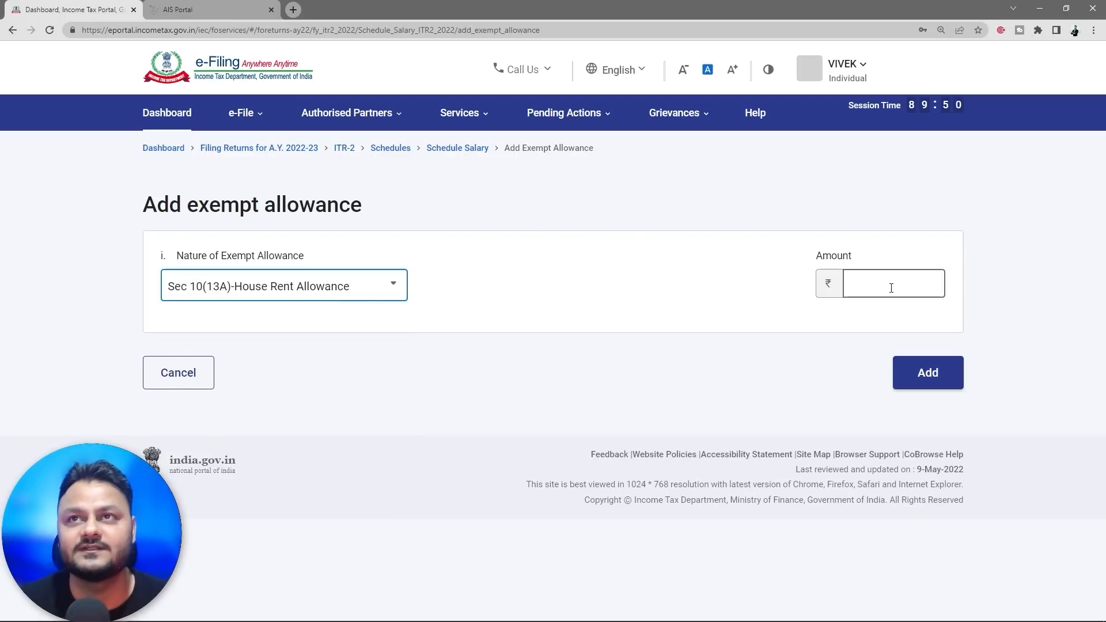
{"action": "key", "text": "alt+Tab"}
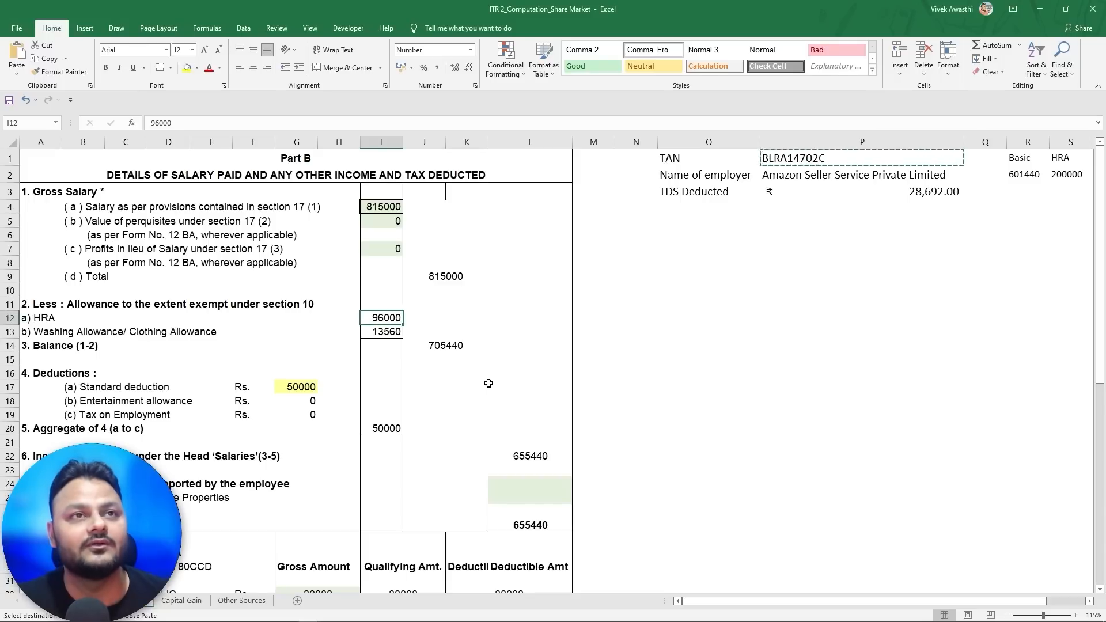
{"action": "key", "text": "alt+Tab"}
{"action": "type", "text": "9600"}
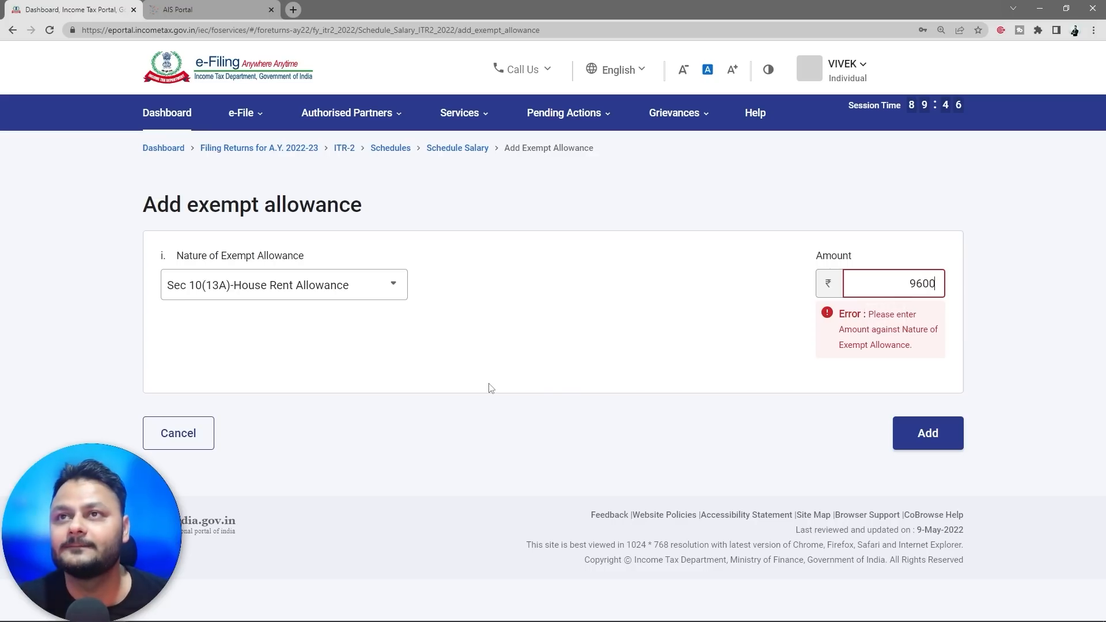
{"action": "left_click", "coordinate": [488, 389]}
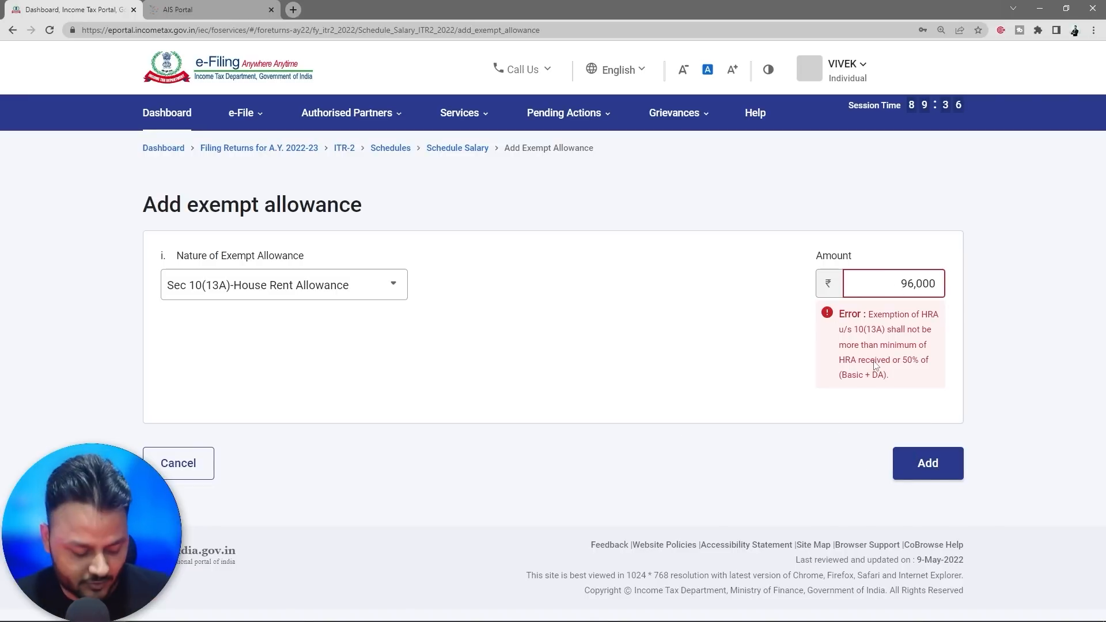
- Review the section 17(1) salary and exempt HRA cells in the Excel computation and return to the e-Filing portal
{"action": "key", "text": "alt+Tab"}
{"action": "left_click", "coordinate": [387, 211]}
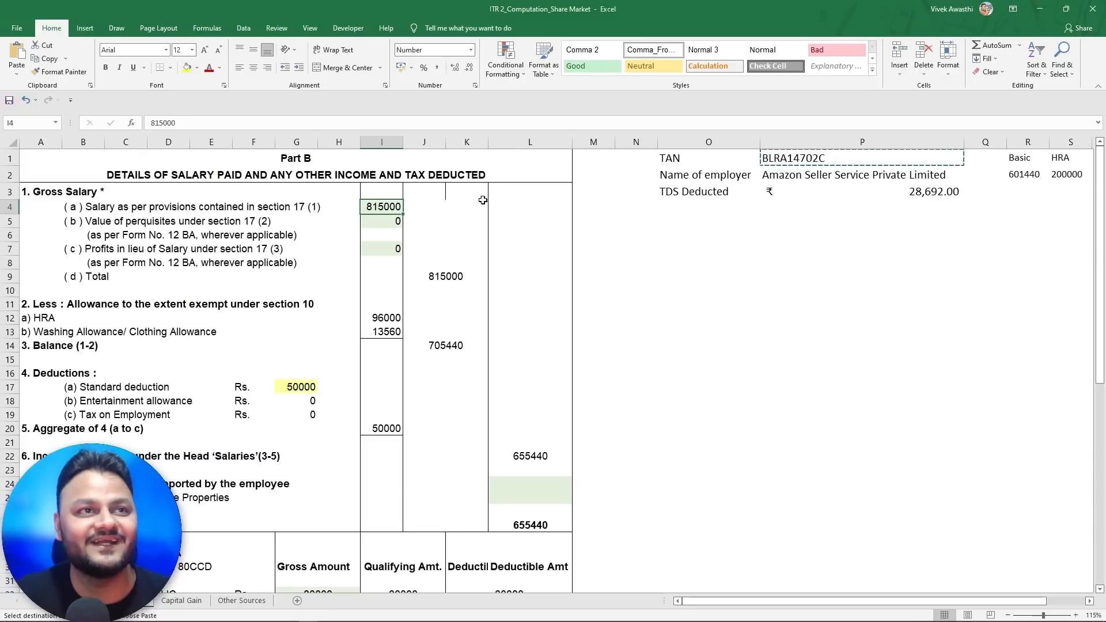
{"action": "left_click", "coordinate": [381, 317]}
{"action": "left_click", "coordinate": [380, 209]}
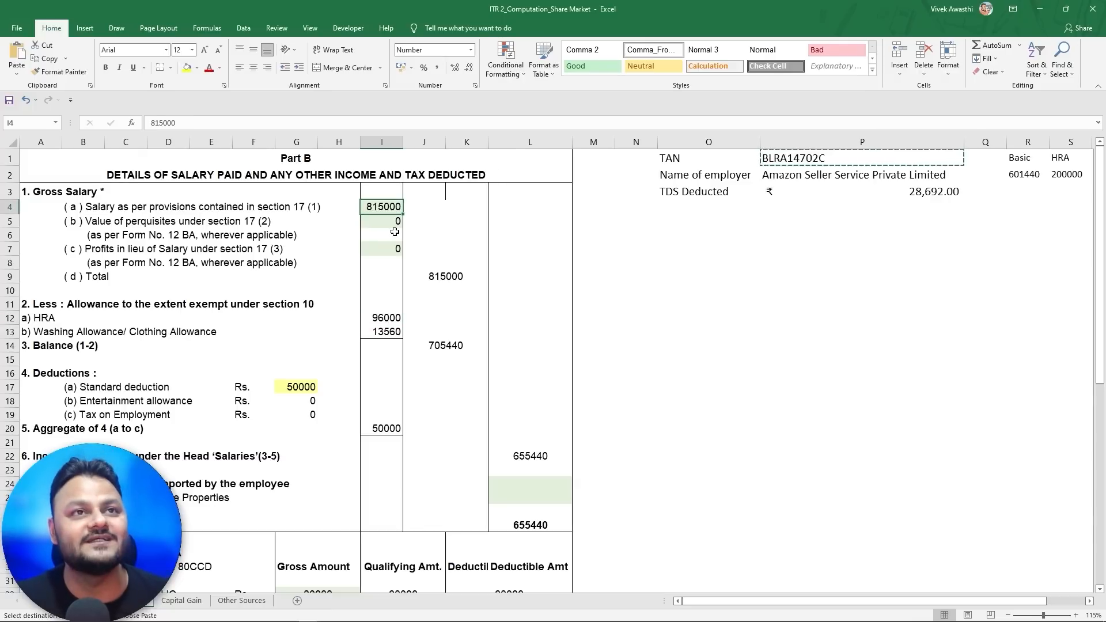
{"action": "key", "text": "alt+Tab"}
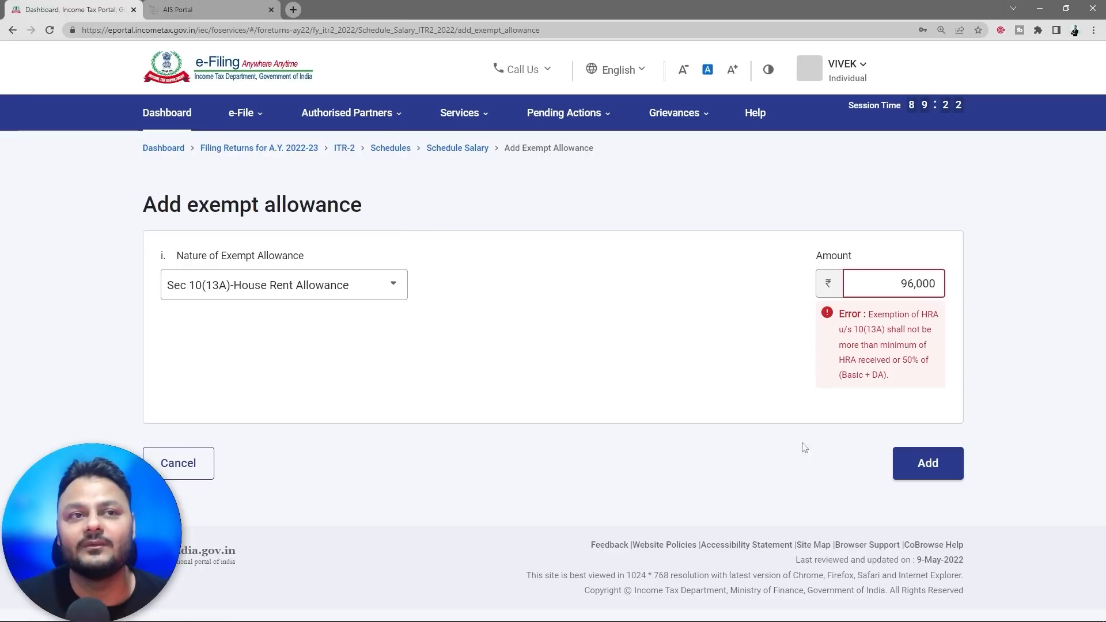
- Cancel the pending exempt allowance and set the Basic salary amount of Employer 1 to 6,15,000
{"action": "left_click", "coordinate": [184, 463]}
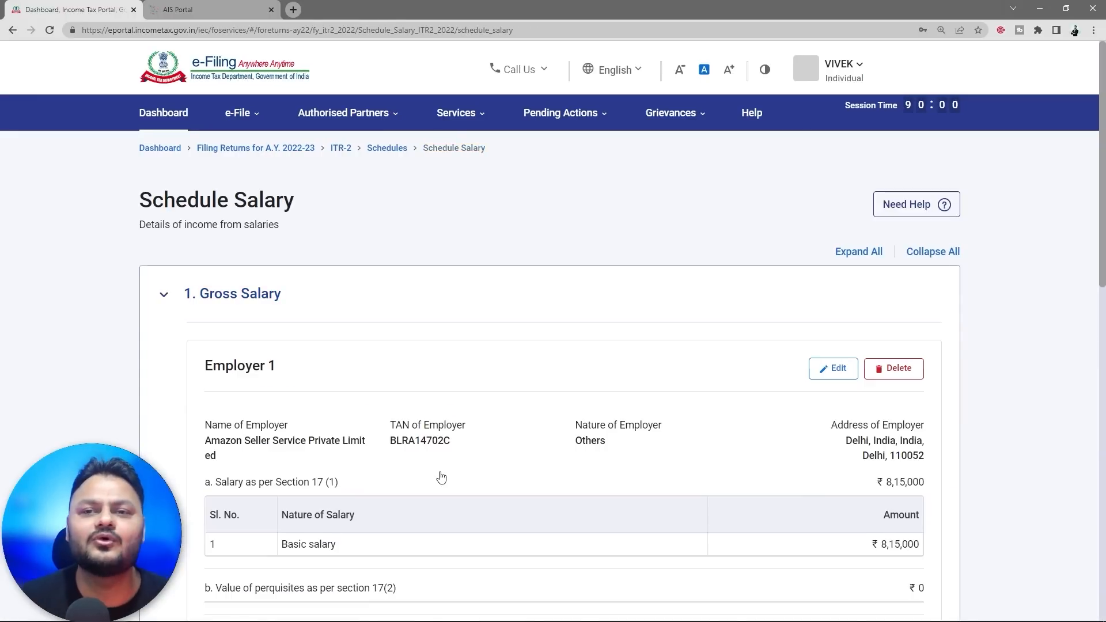
{"action": "left_click", "coordinate": [825, 373]}
{"action": "scroll", "coordinate": [743, 418], "scroll_direction": "down", "scroll_amount": 7}
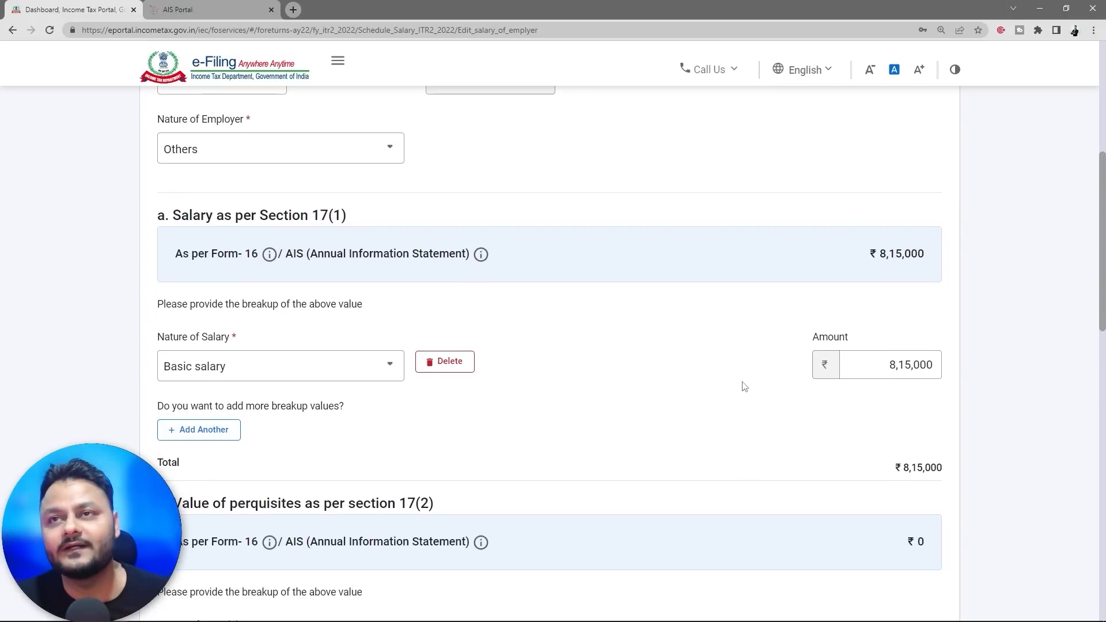
{"action": "left_click_drag", "start_coordinate": [842, 378], "coordinate": [958, 360]}
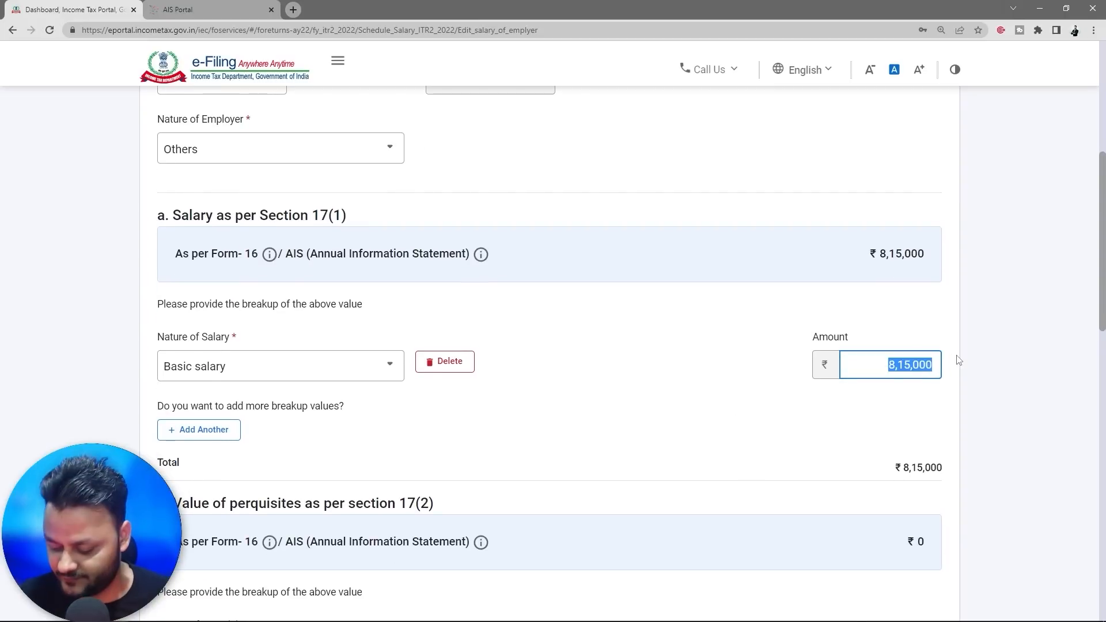
{"action": "type", "text": "615000"}
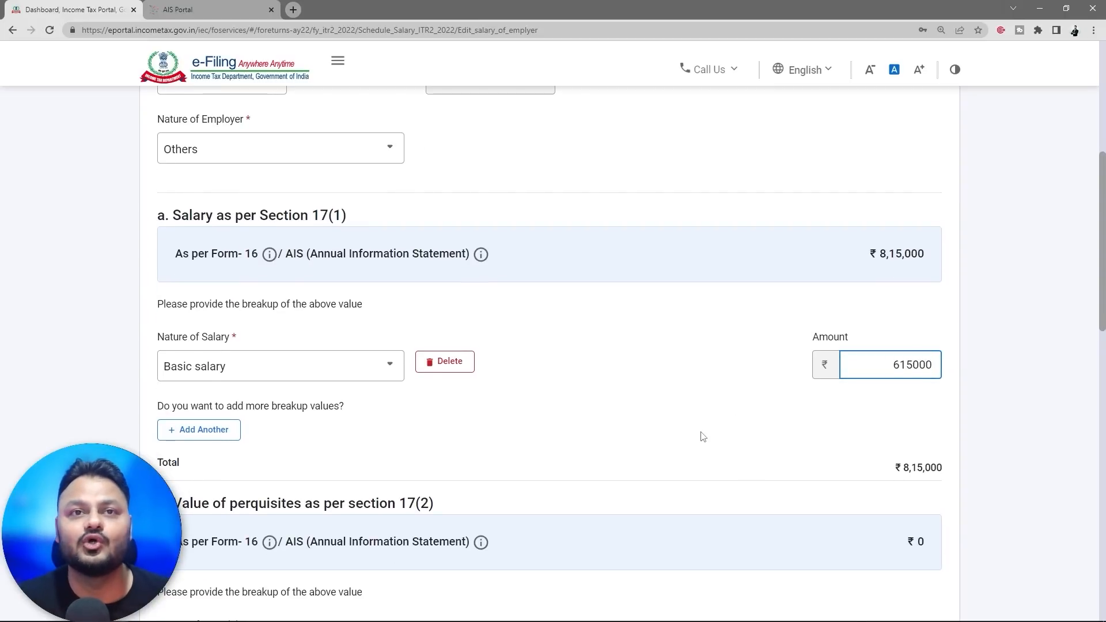
{"action": "left_click", "coordinate": [702, 437]}
- Add a House rent allowance (HRA) breakup of 2,00,000 under Salary as per Section 17(1) and save the employer entry
{"action": "left_click", "coordinate": [198, 430]}
{"action": "left_click", "coordinate": [318, 449]}
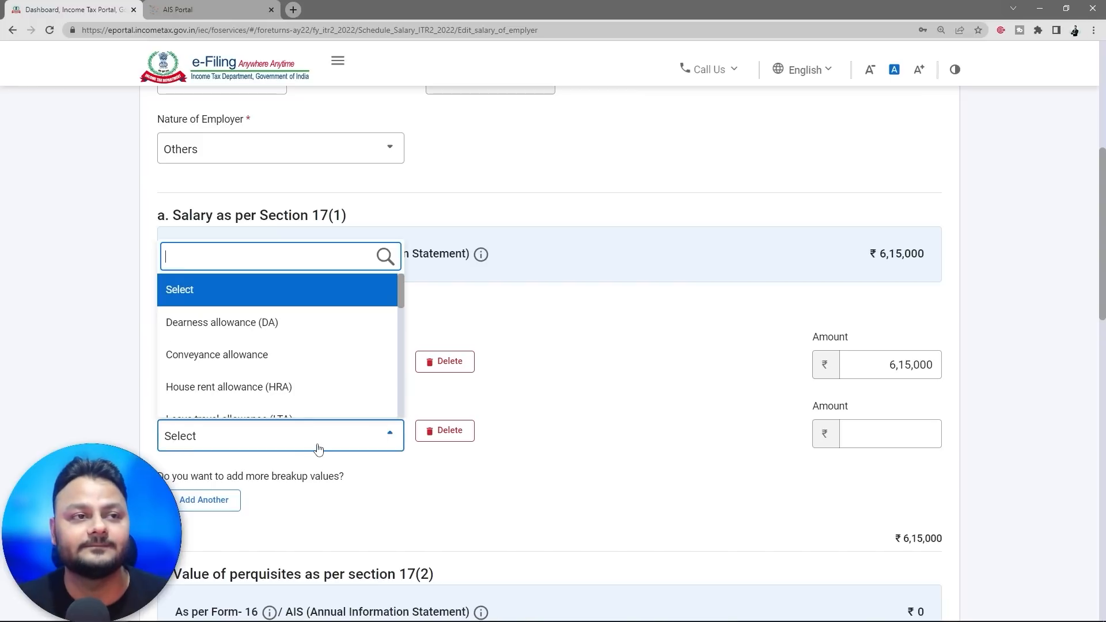
{"action": "left_click", "coordinate": [283, 387]}
{"action": "left_click", "coordinate": [864, 433]}
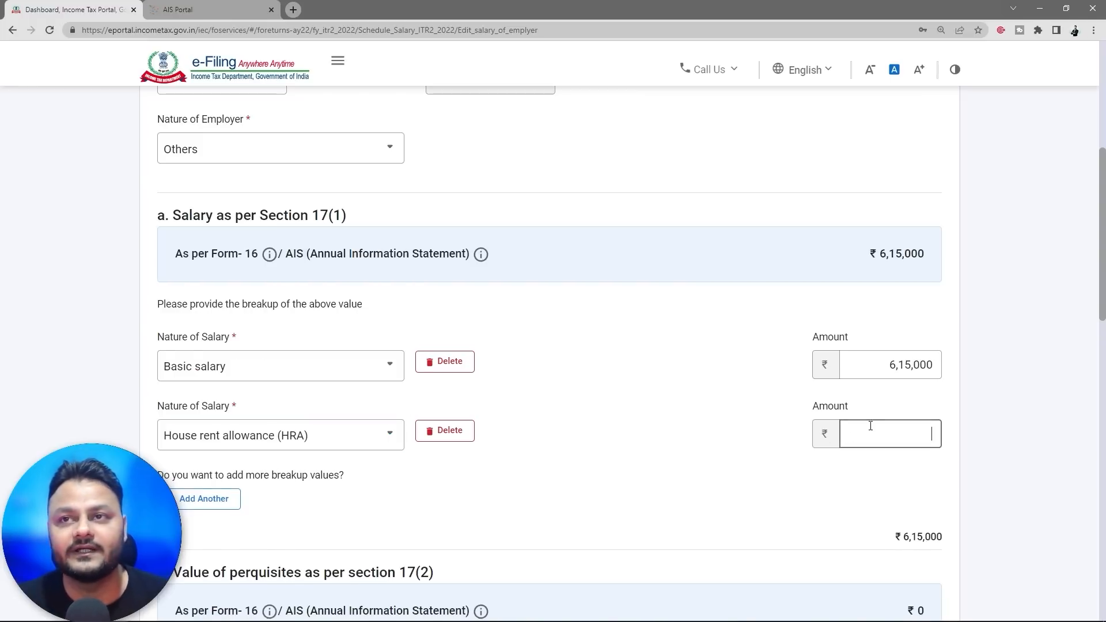
{"action": "type", "text": "2,00,00"}
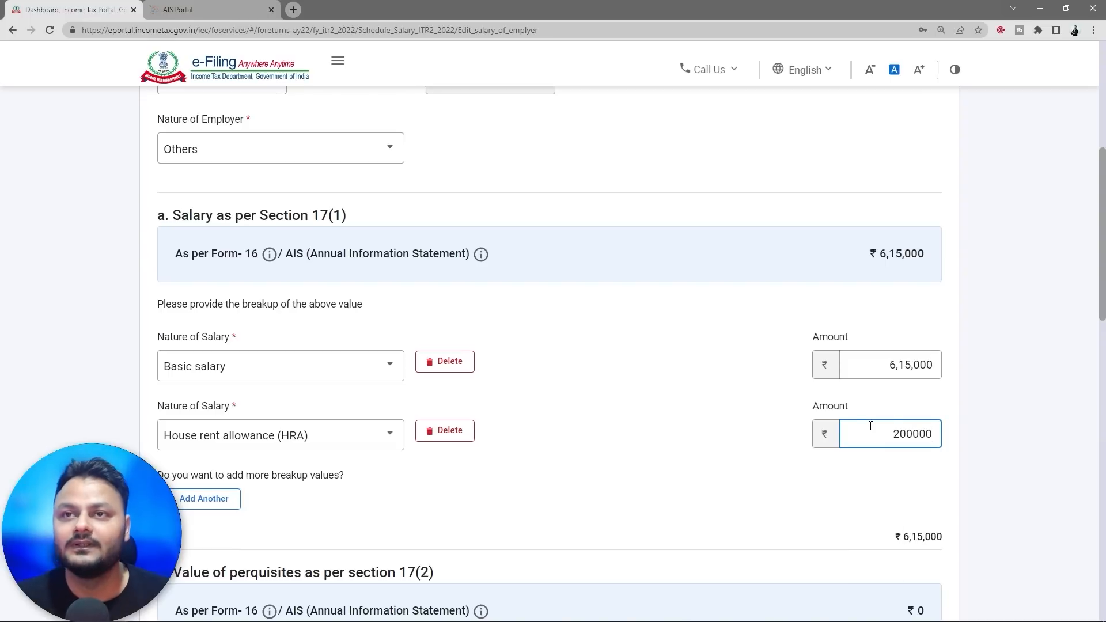
{"action": "type", "text": "0"}
{"action": "left_click", "coordinate": [707, 424]}
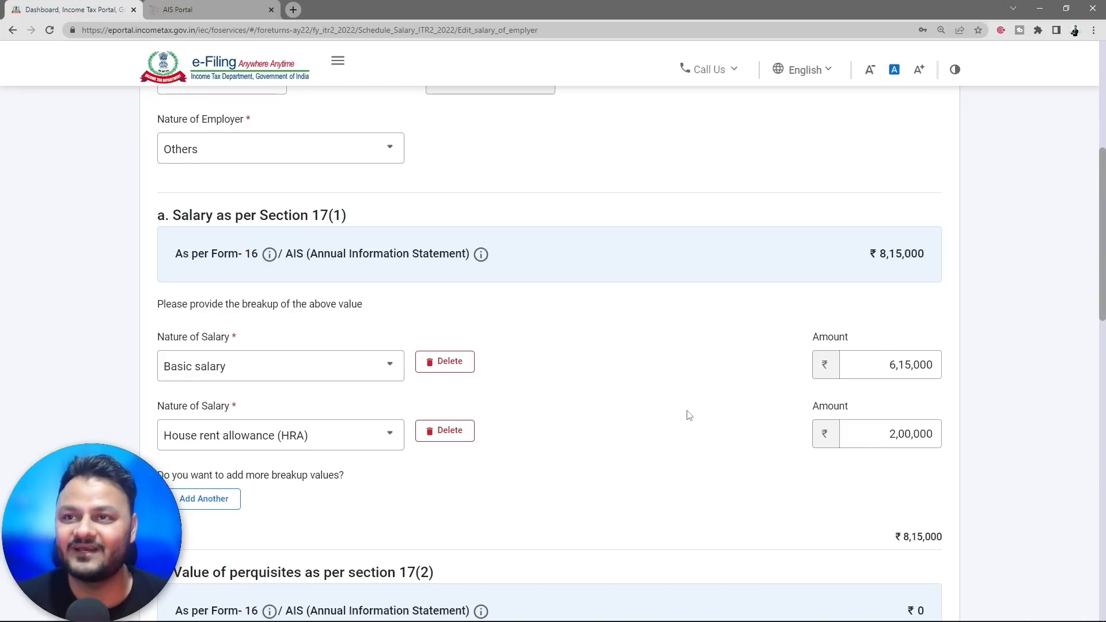
{"action": "scroll", "coordinate": [688, 415], "scroll_direction": "down", "scroll_amount": 14}
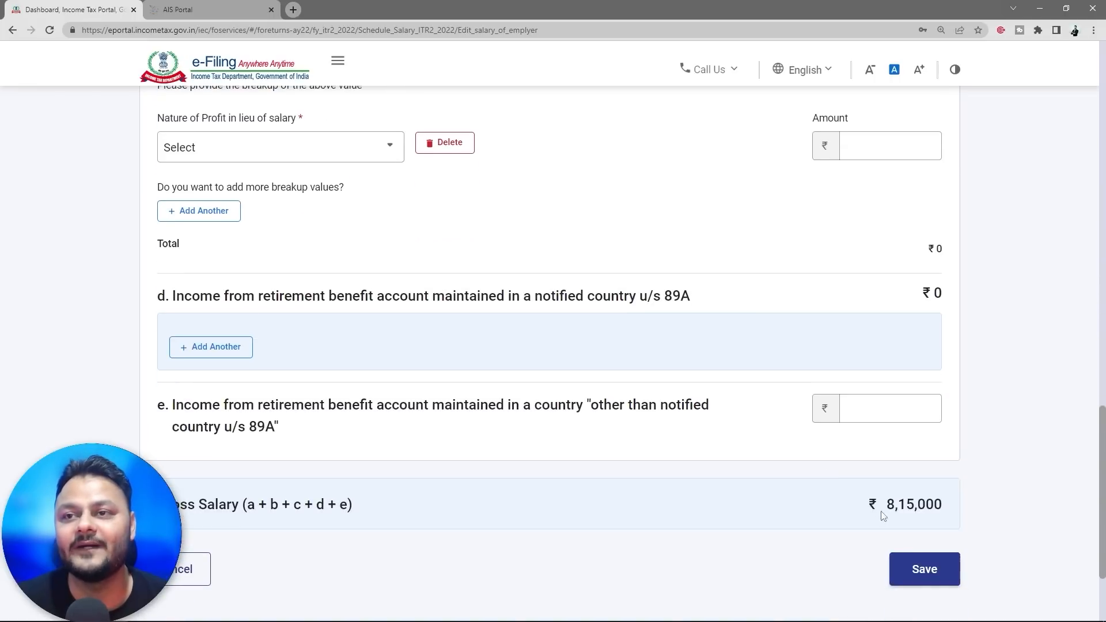
{"action": "left_click", "coordinate": [916, 566]}
- Add a Sec 10(13A)-House Rent Allowance exemption of 96,000 under Allowances to the extent exempt u/s 10
{"action": "scroll", "coordinate": [755, 512], "scroll_direction": "down", "scroll_amount": 2}
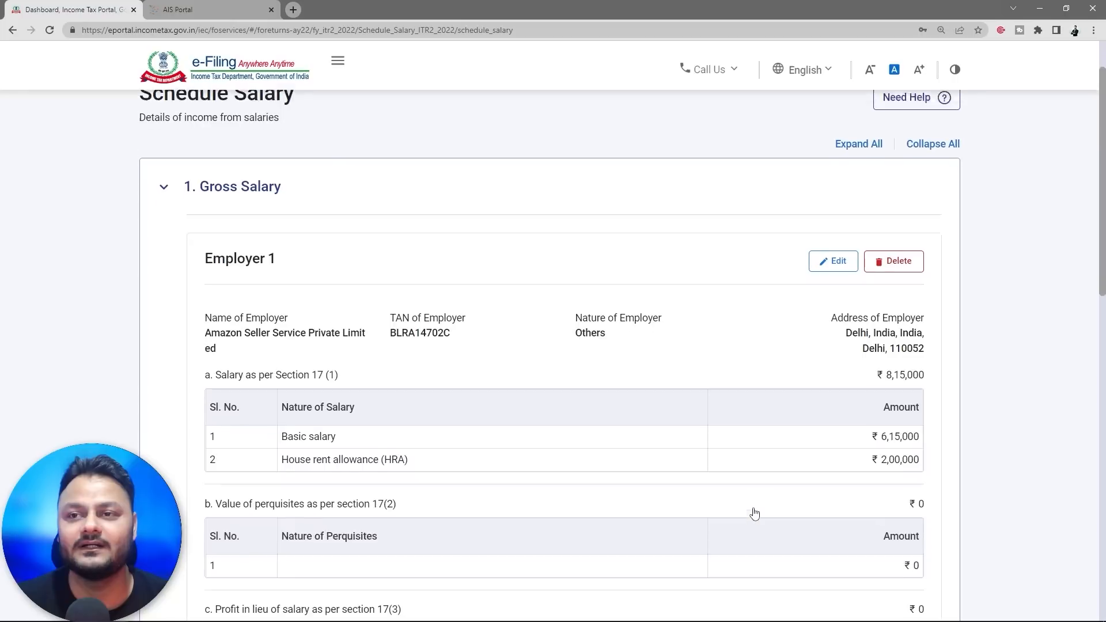
{"action": "scroll", "coordinate": [755, 513], "scroll_direction": "down", "scroll_amount": 6}
{"action": "scroll", "coordinate": [789, 471], "scroll_direction": "down", "scroll_amount": 4}
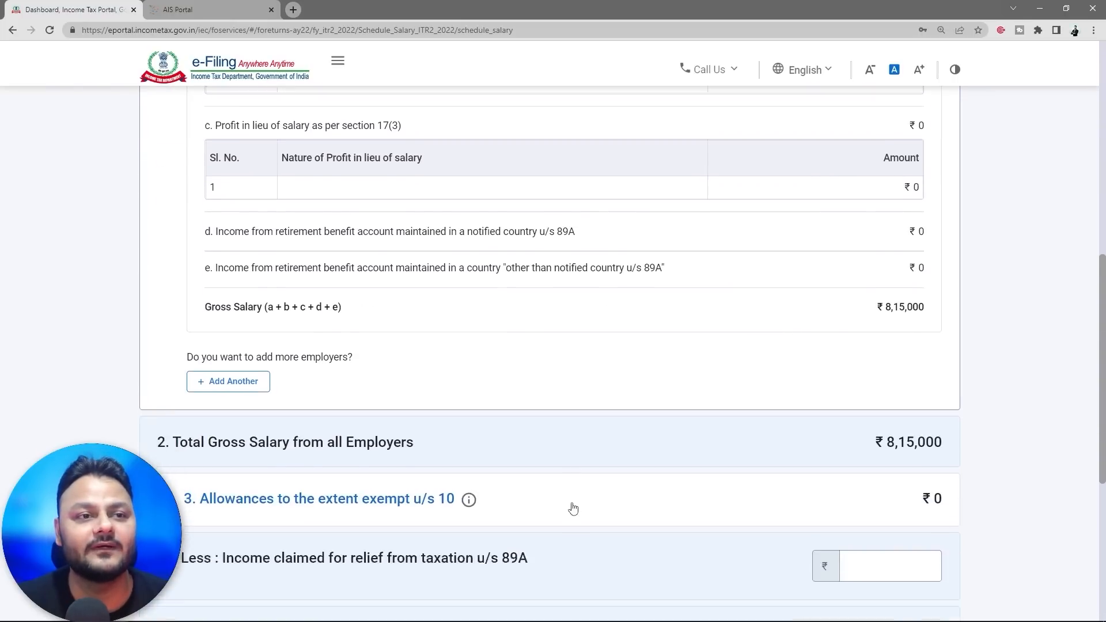
{"action": "left_click", "coordinate": [345, 403]}
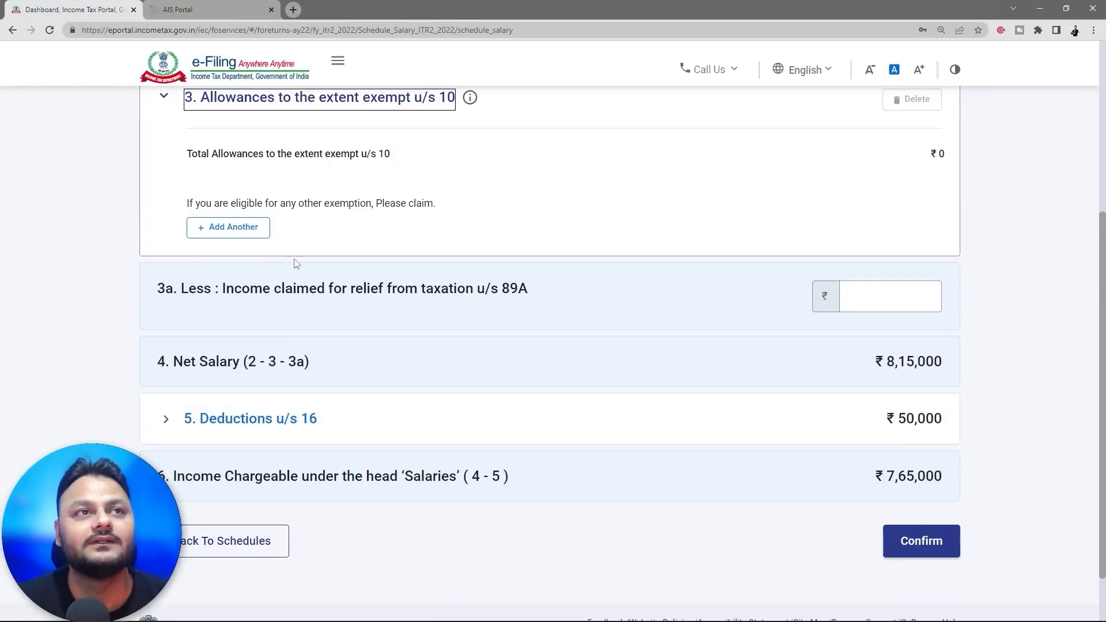
{"action": "left_click", "coordinate": [234, 227]}
{"action": "left_click", "coordinate": [377, 293]}
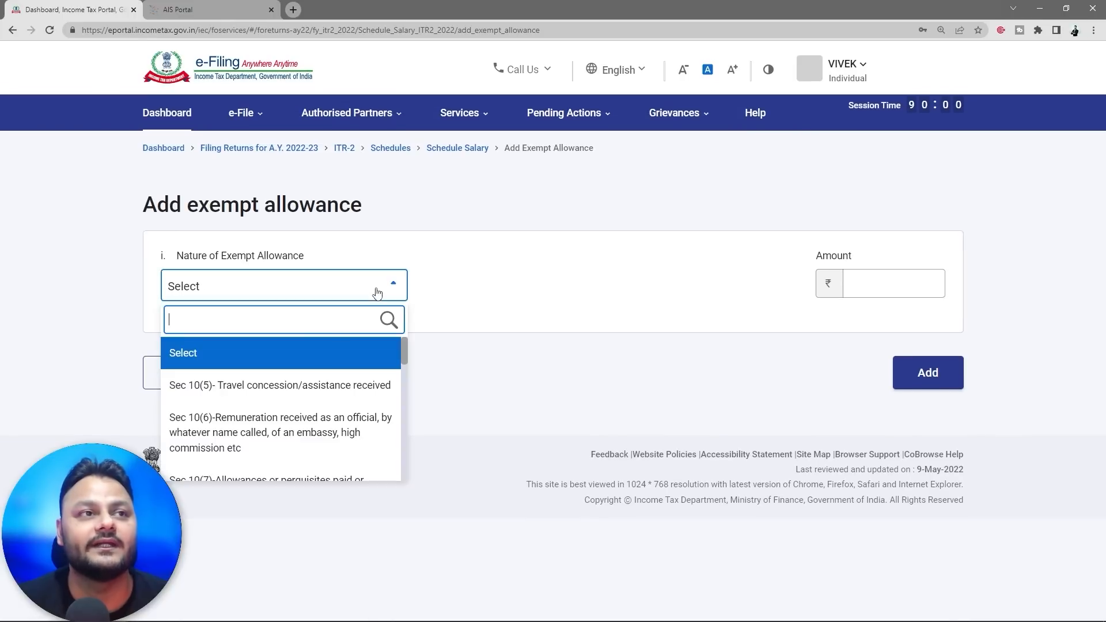
{"action": "scroll", "coordinate": [308, 376], "scroll_direction": "down", "scroll_amount": 5}
{"action": "scroll", "coordinate": [308, 376], "scroll_direction": "down", "scroll_amount": 5}
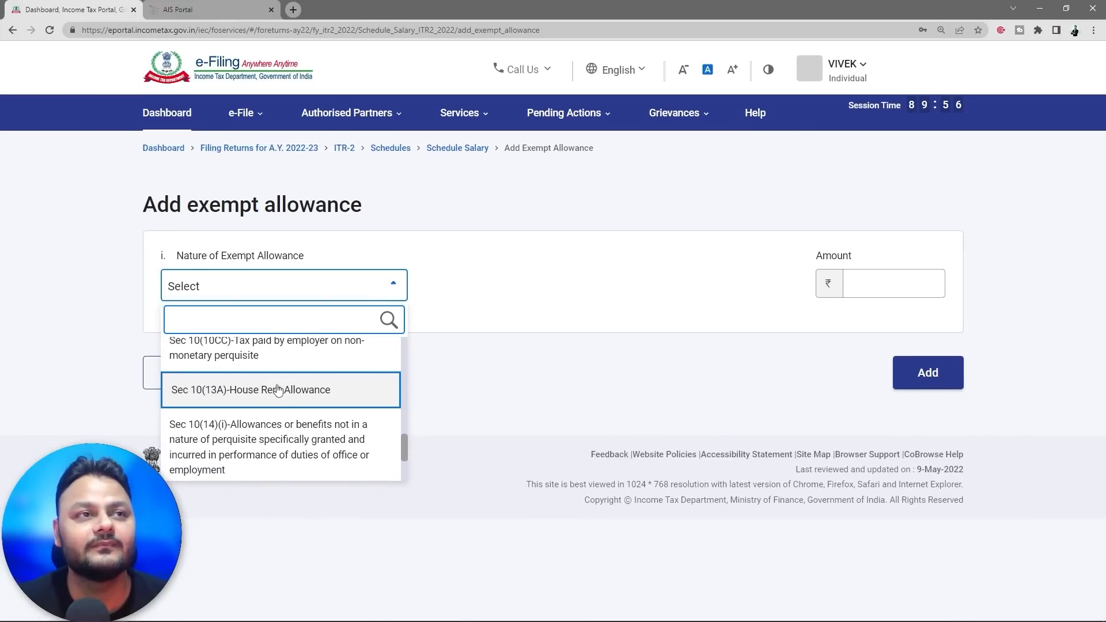
{"action": "left_click", "coordinate": [278, 388]}
{"action": "left_click", "coordinate": [912, 278]}
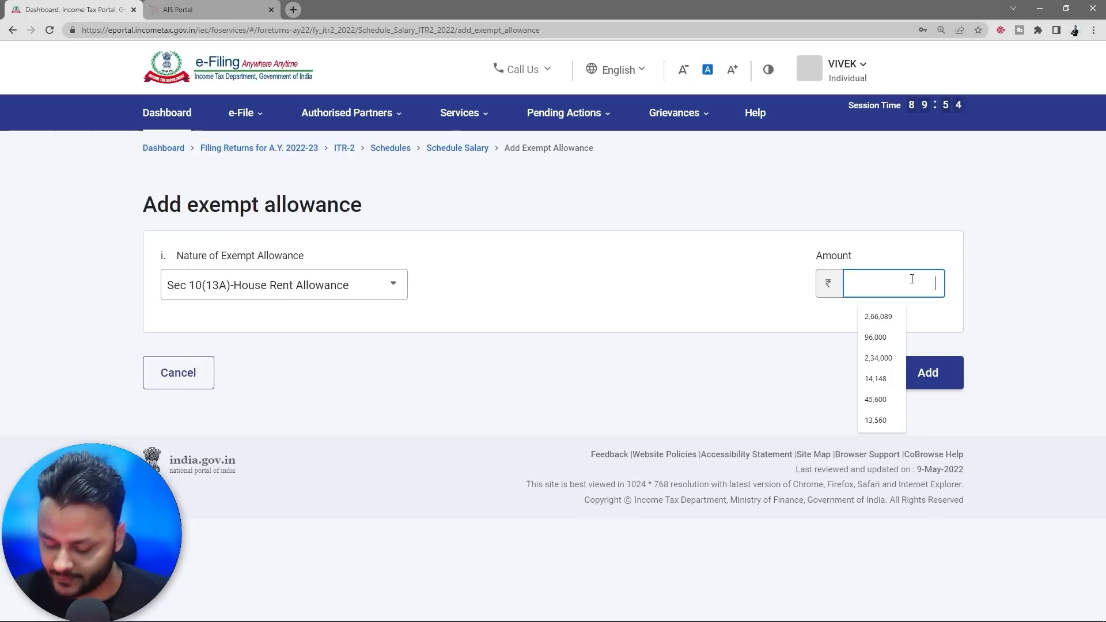
{"action": "type", "text": "96000"}
{"action": "left_click", "coordinate": [740, 309]}
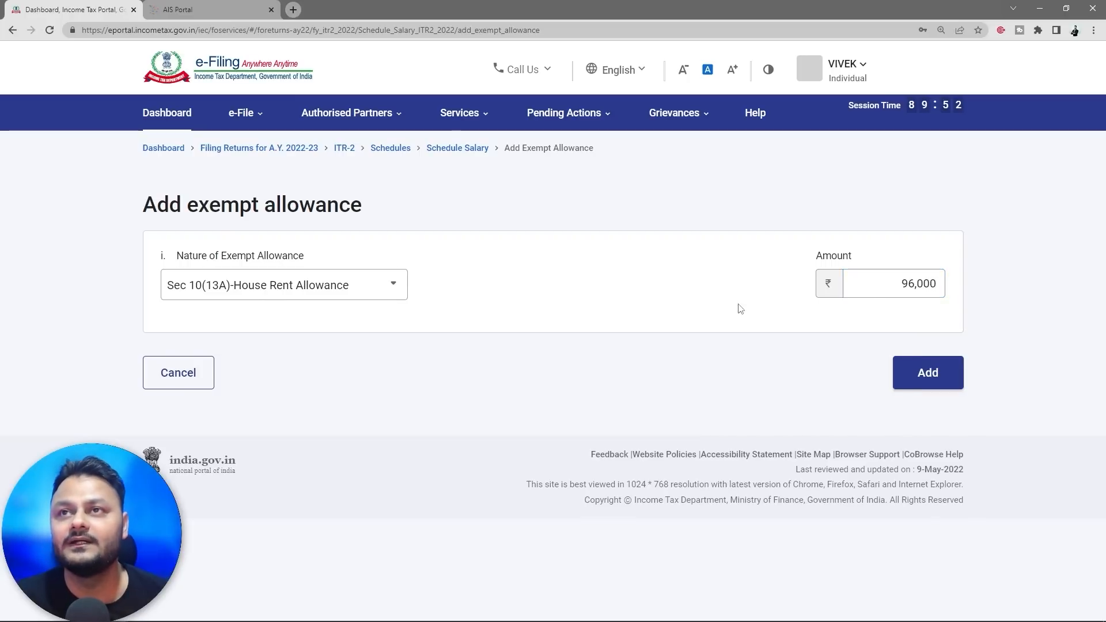
{"action": "left_click", "coordinate": [928, 372]}
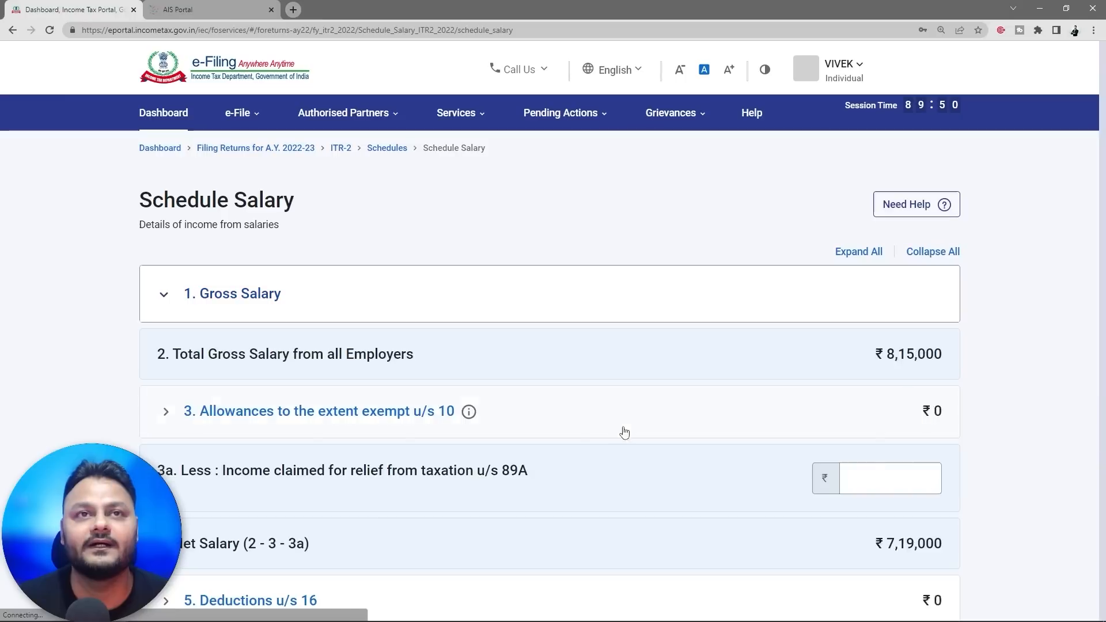
- Start another exempt allowance under Allowances to the extent exempt u/s 10 and choose the Sec 10(14)(i) nature
{"action": "scroll", "coordinate": [623, 413], "scroll_direction": "down", "scroll_amount": 6}
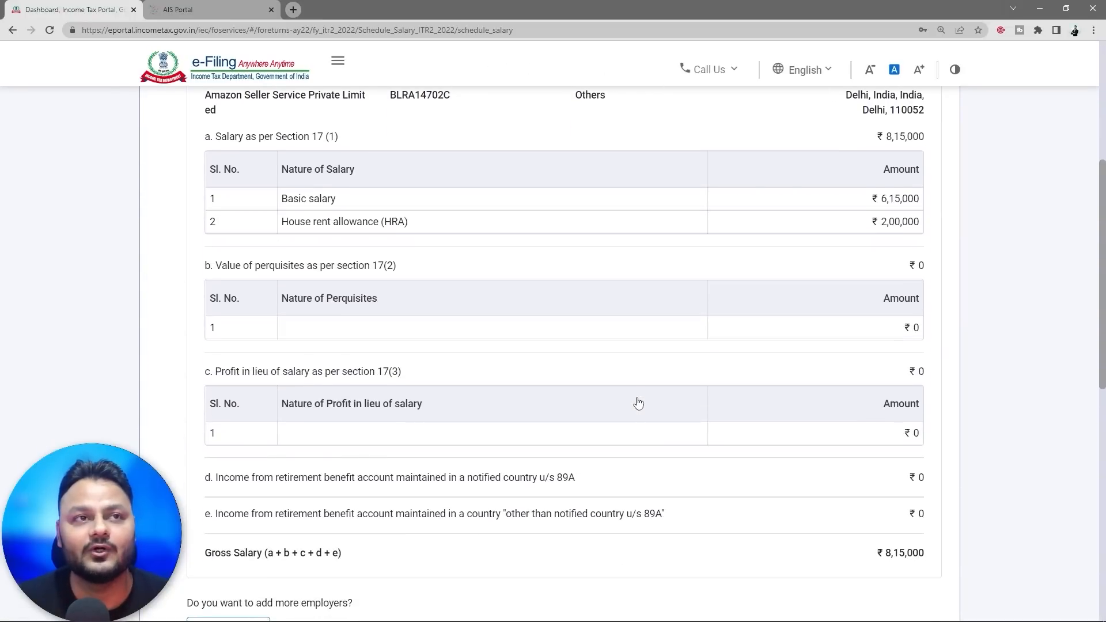
{"action": "scroll", "coordinate": [638, 403], "scroll_direction": "down", "scroll_amount": 4}
{"action": "scroll", "coordinate": [638, 403], "scroll_direction": "down", "scroll_amount": 3}
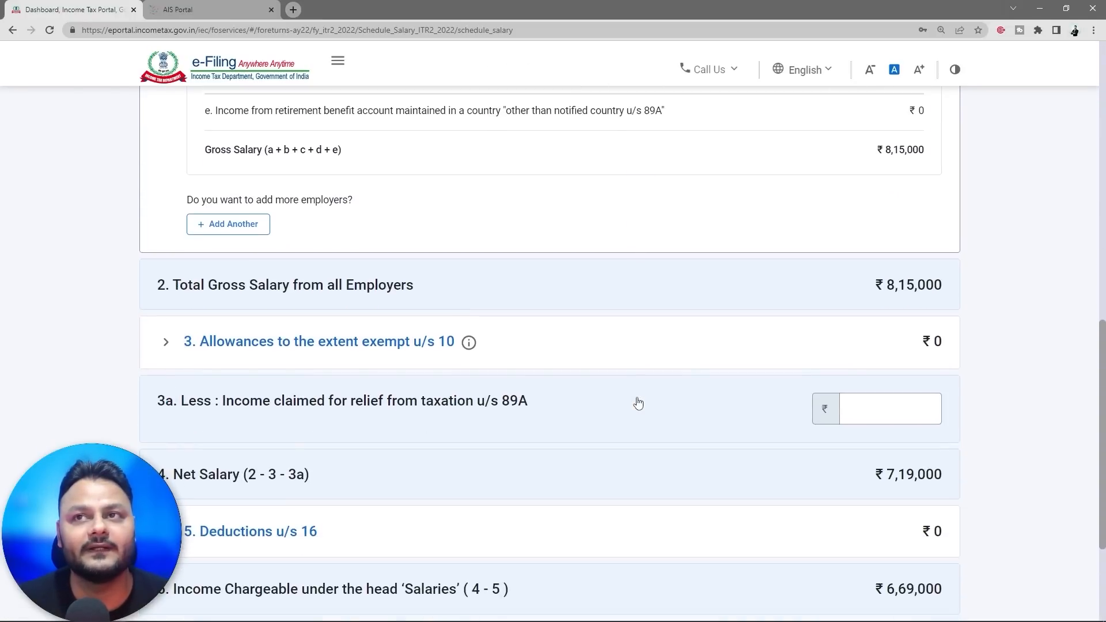
{"action": "left_click", "coordinate": [307, 342]}
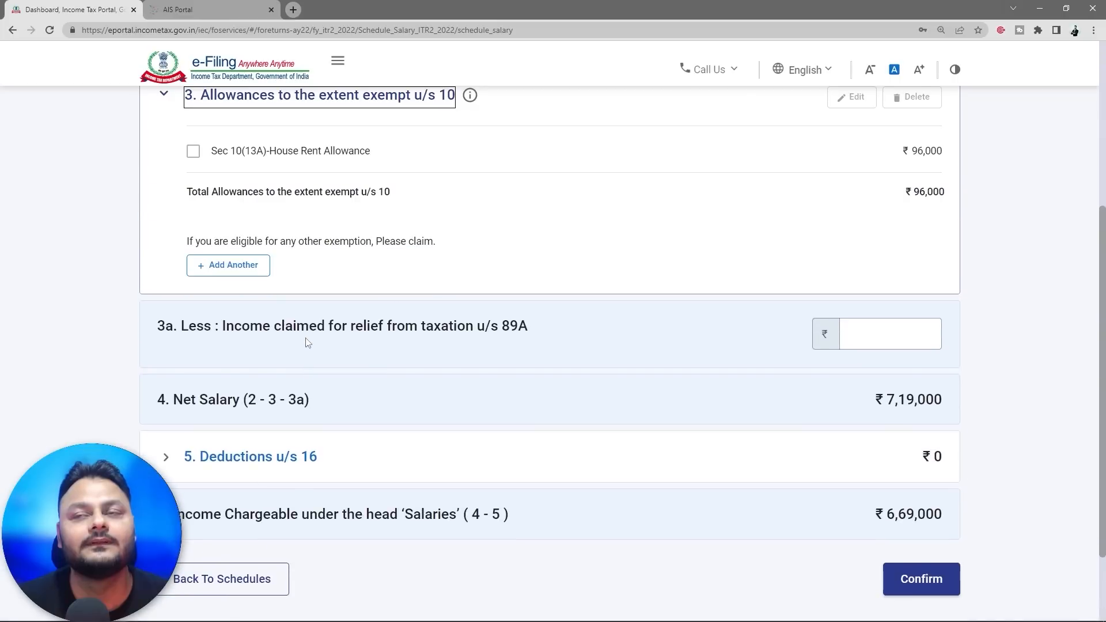
{"action": "scroll", "coordinate": [561, 339], "scroll_direction": "up", "scroll_amount": 2}
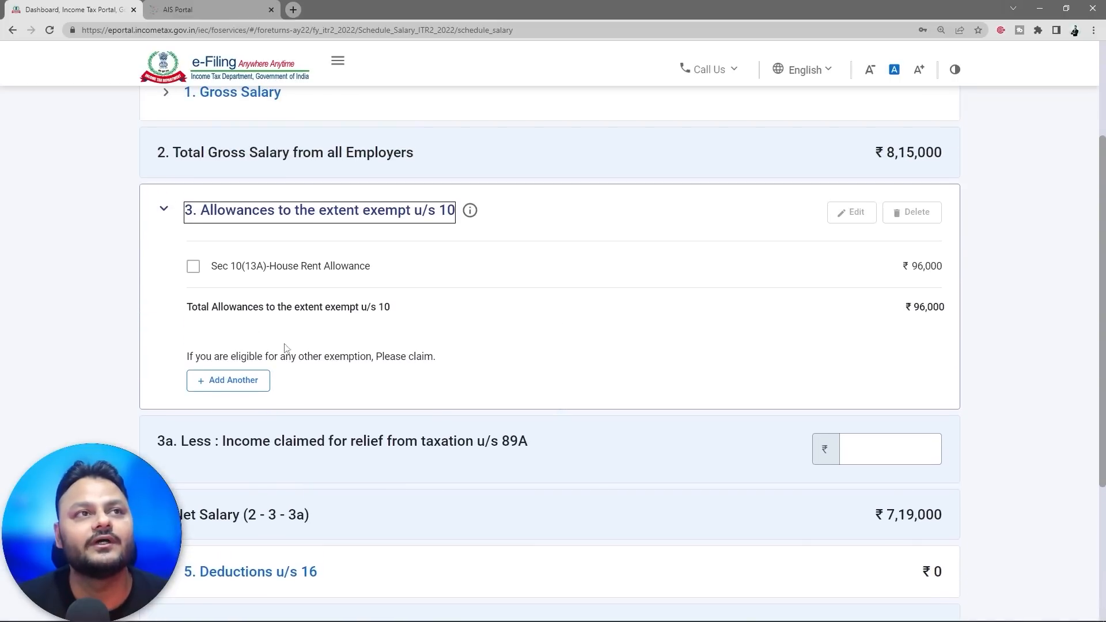
{"action": "left_click", "coordinate": [219, 379]}
{"action": "left_click", "coordinate": [389, 284]}
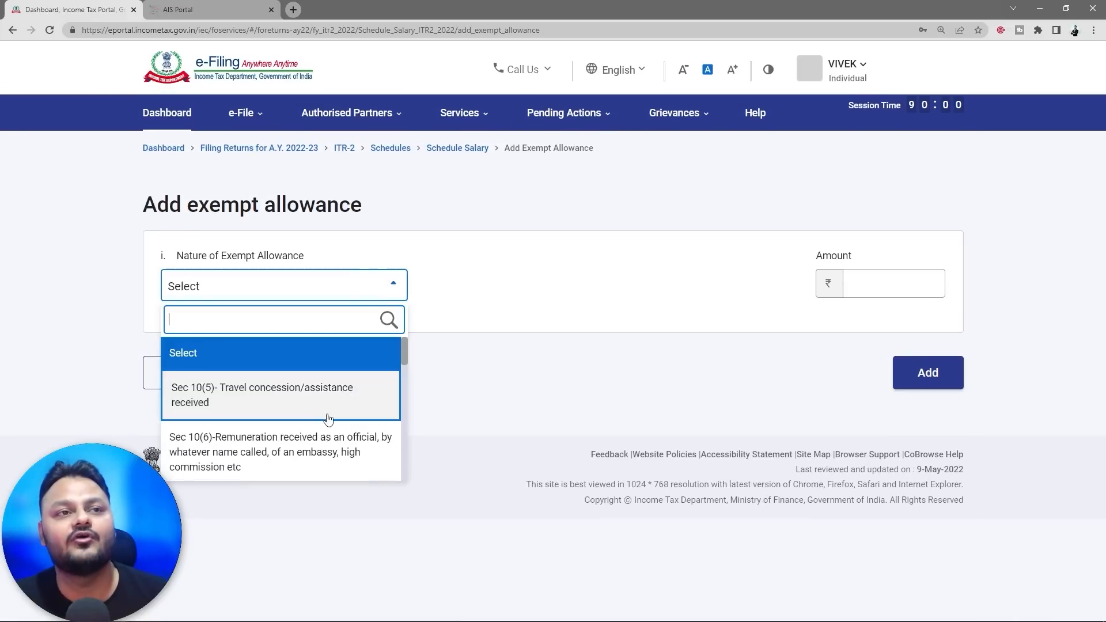
{"action": "scroll", "coordinate": [329, 418], "scroll_direction": "down", "scroll_amount": 10}
{"action": "scroll", "coordinate": [328, 419], "scroll_direction": "down", "scroll_amount": 2}
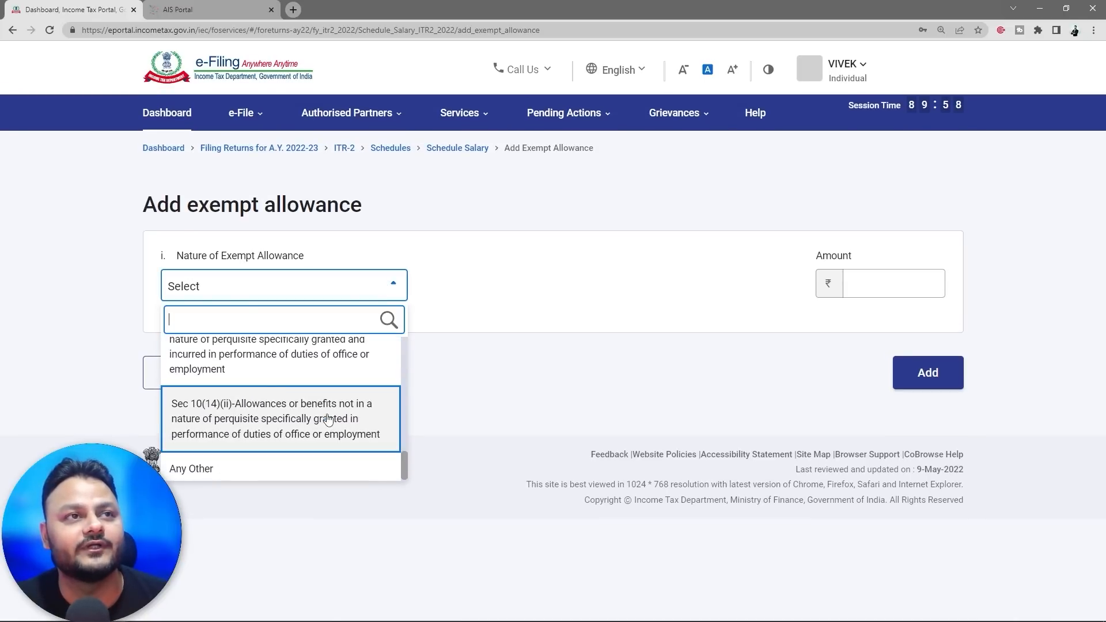
{"action": "scroll", "coordinate": [273, 373], "scroll_direction": "up", "scroll_amount": 2}
{"action": "left_click", "coordinate": [273, 373]}
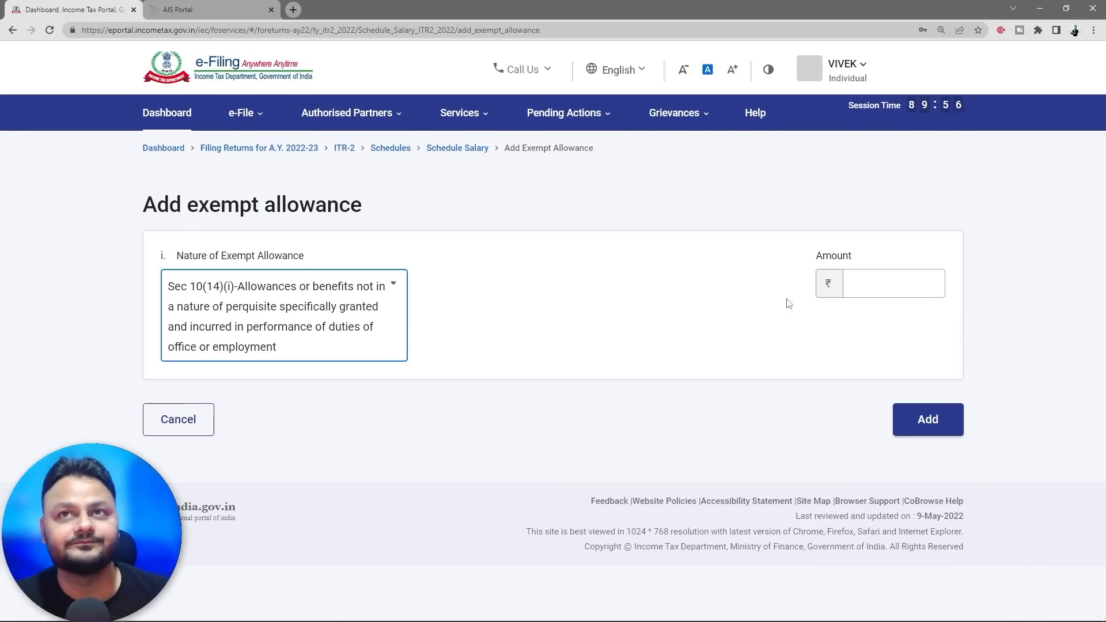
- Set the Sec 10(14)(i) allowance amount to 13,560 from the washing/clothing allowance in the Excel computation and add it
{"action": "left_click", "coordinate": [847, 282]}
{"action": "key", "text": "alt+Tab"}
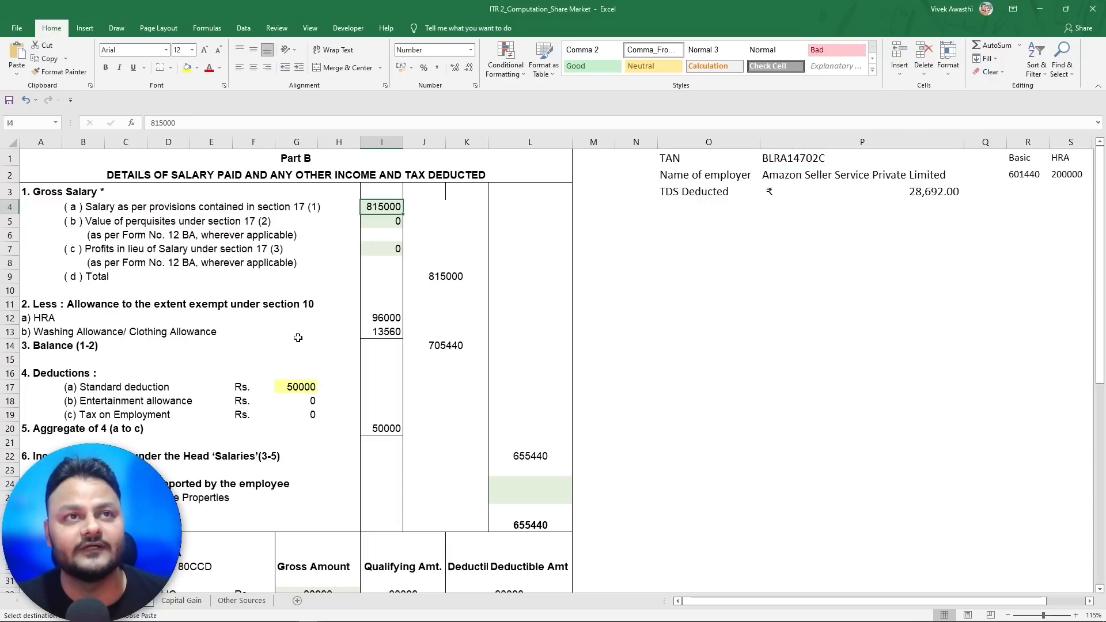
{"action": "key", "text": "alt+Tab"}
{"action": "type", "text": "13,56"}
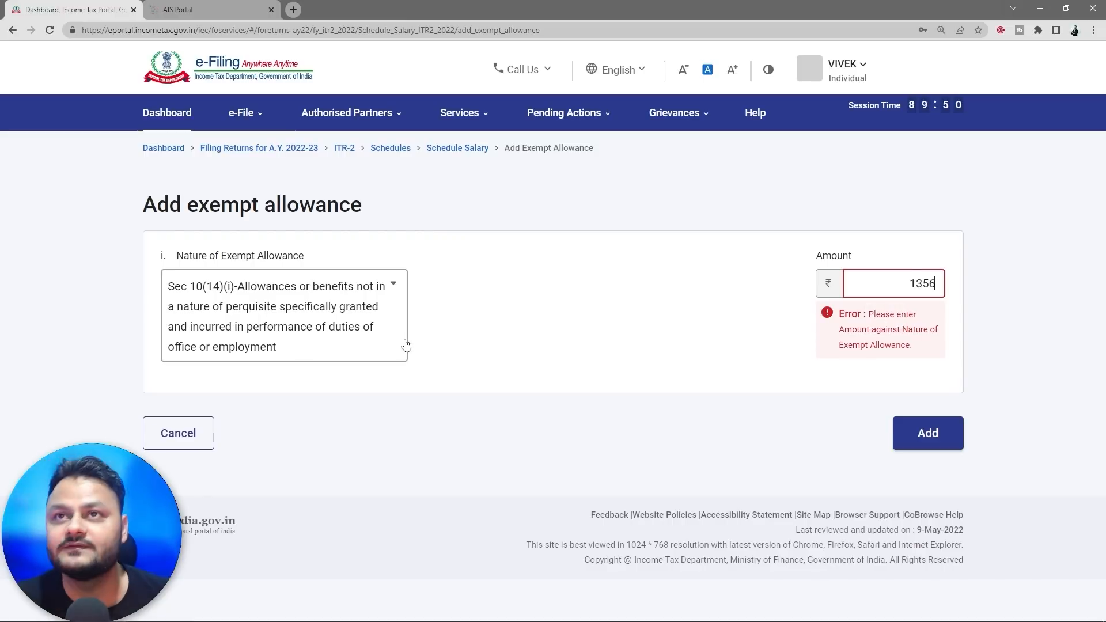
{"action": "type", "text": "0"}
{"action": "left_click", "coordinate": [587, 348]}
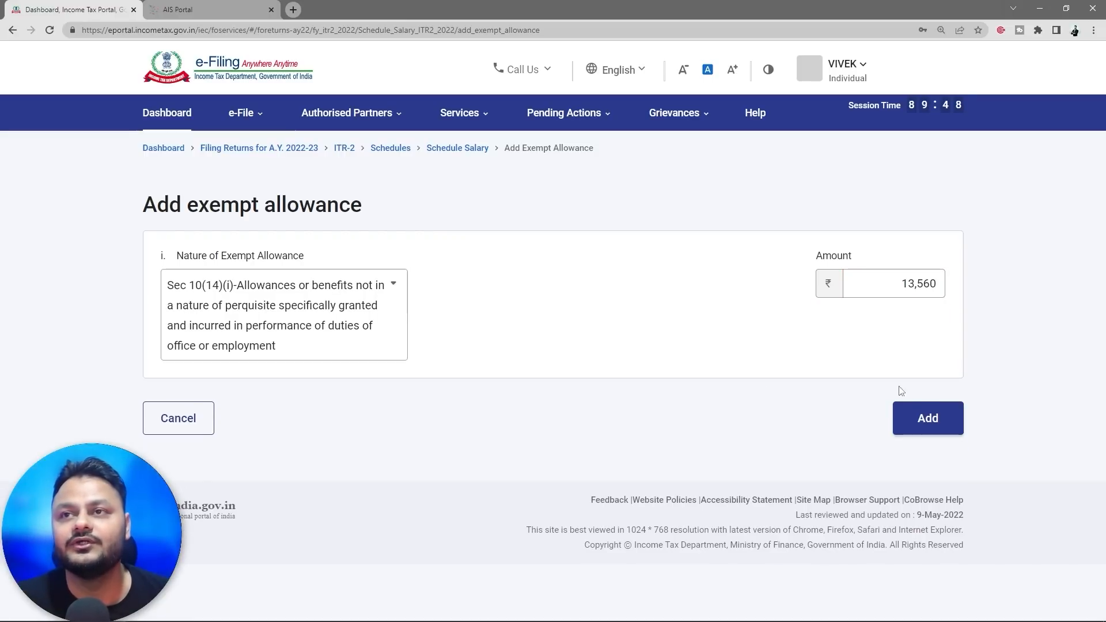
{"action": "left_click", "coordinate": [927, 419]}
- Compare the income chargeable under the head Salaries in Schedule Salary with the same figure in the Excel computation
{"action": "scroll", "coordinate": [655, 440], "scroll_direction": "down", "scroll_amount": 6}
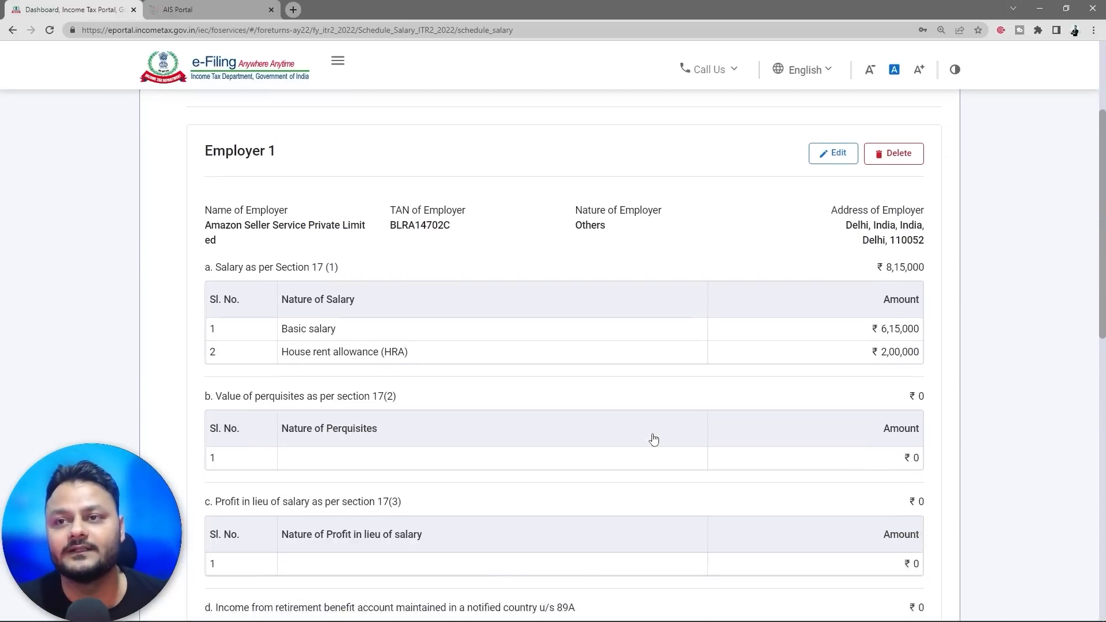
{"action": "scroll", "coordinate": [655, 435], "scroll_direction": "down", "scroll_amount": 7}
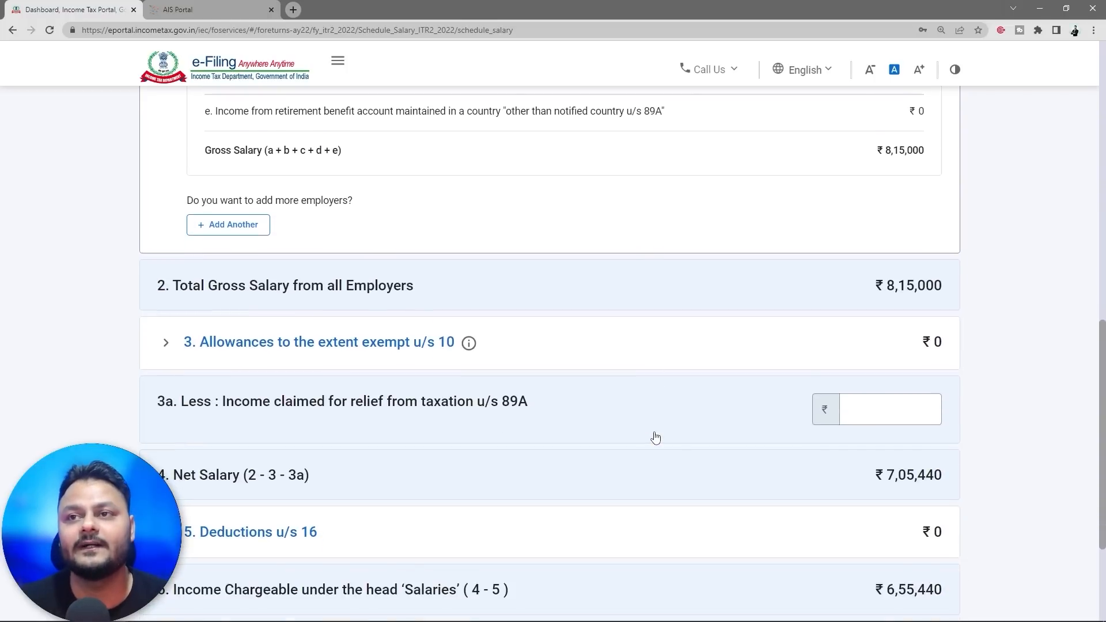
{"action": "scroll", "coordinate": [655, 436], "scroll_direction": "down", "scroll_amount": 2}
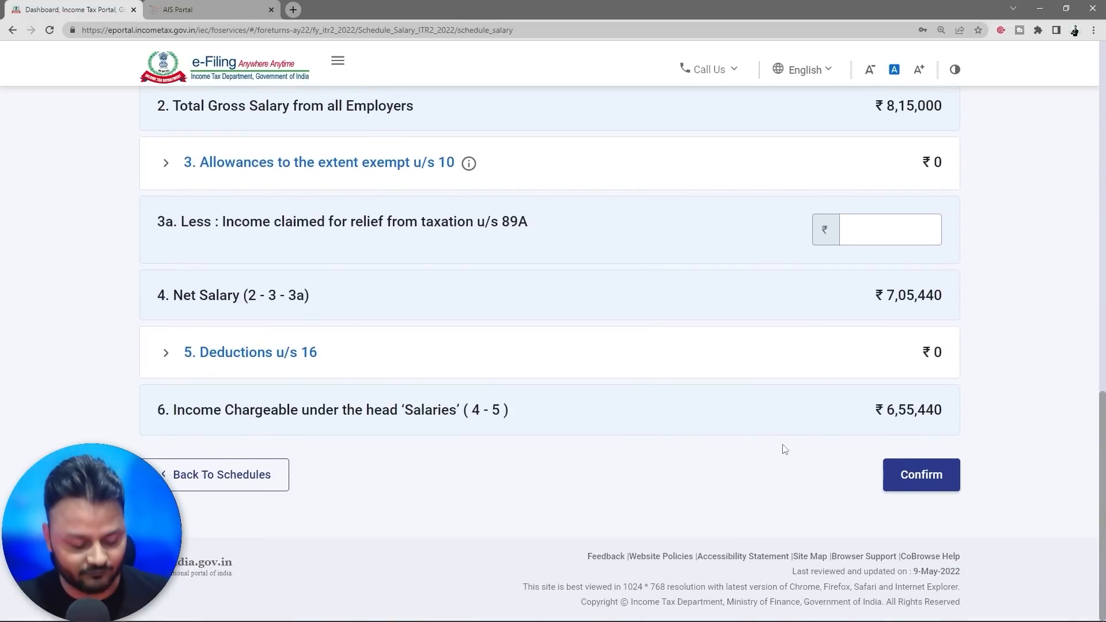
{"action": "key", "text": "alt+Tab"}
{"action": "left_click", "coordinate": [549, 460]}
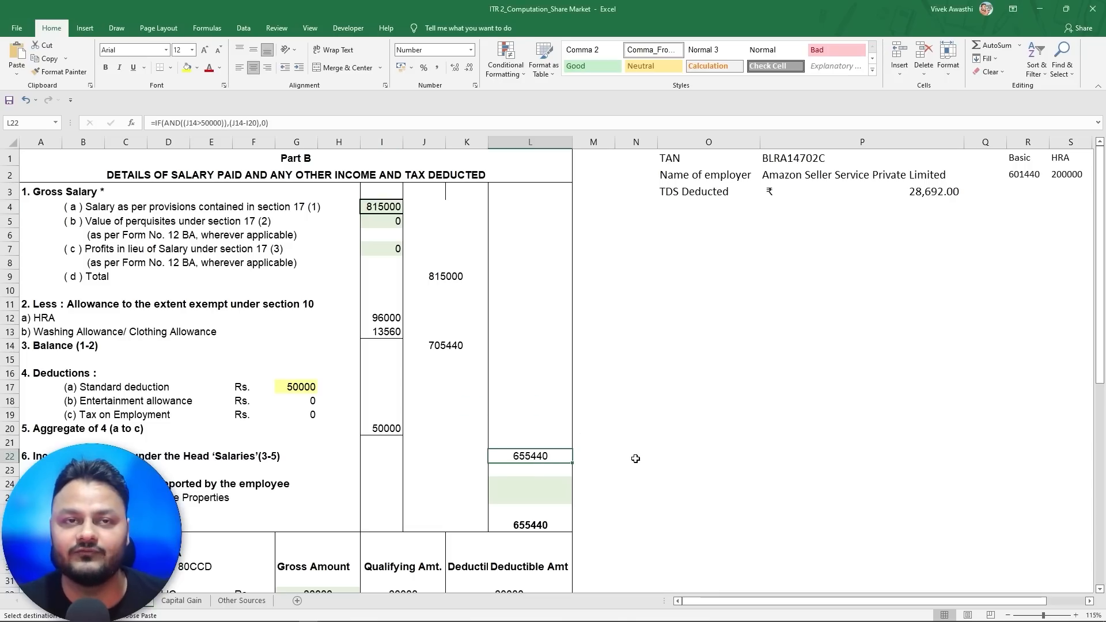
{"action": "scroll", "coordinate": [634, 458], "scroll_direction": "up", "scroll_amount": 1}
- Return to the e-Filing portal, confirm Schedule Salary and open Schedule Capital Gains from the schedules summary
{"action": "key", "text": "alt+Tab"}
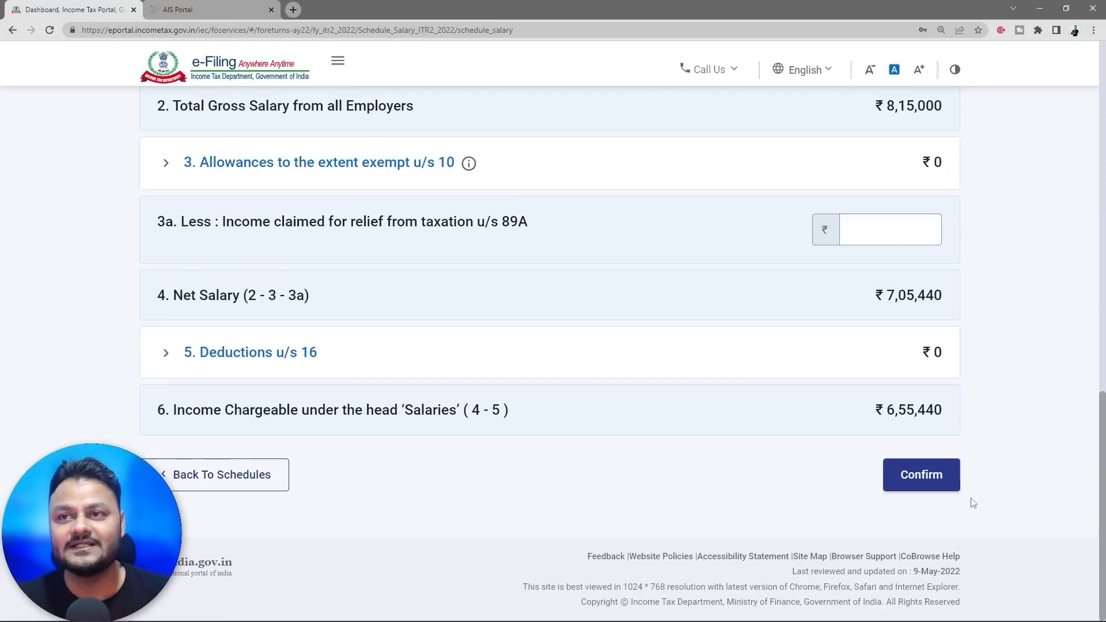
{"action": "left_click", "coordinate": [945, 488]}
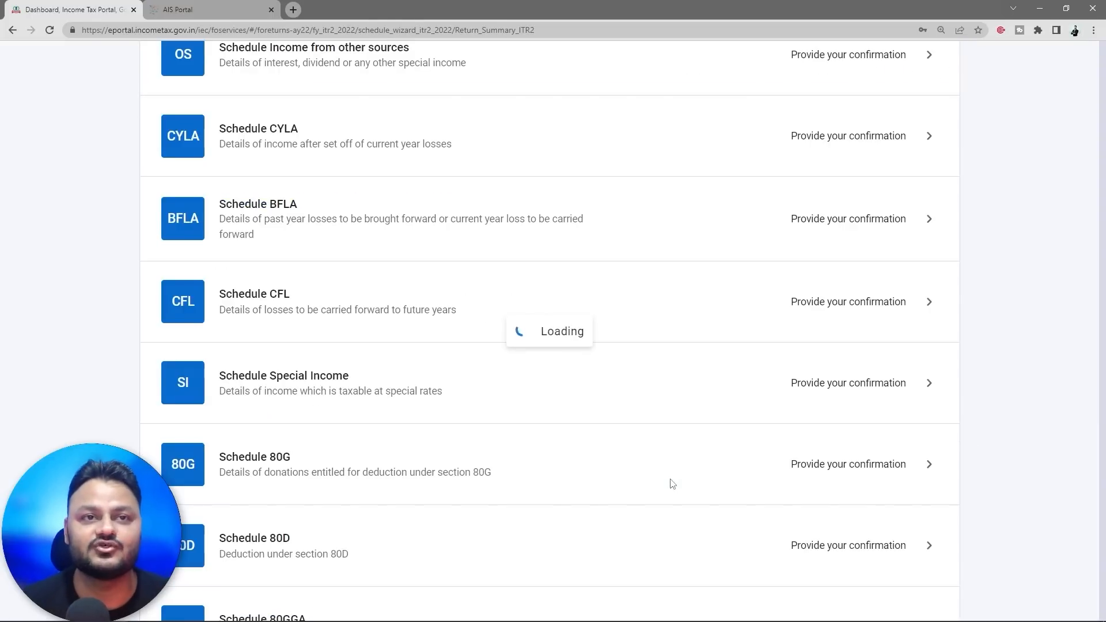
{"action": "scroll", "coordinate": [643, 486], "scroll_direction": "down", "scroll_amount": 2}
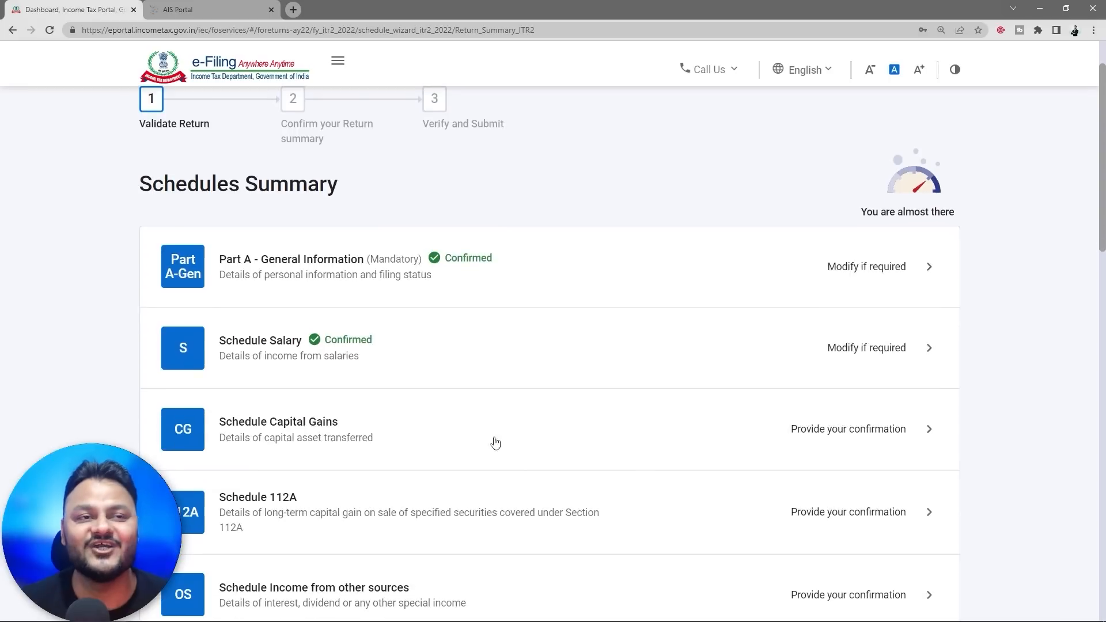
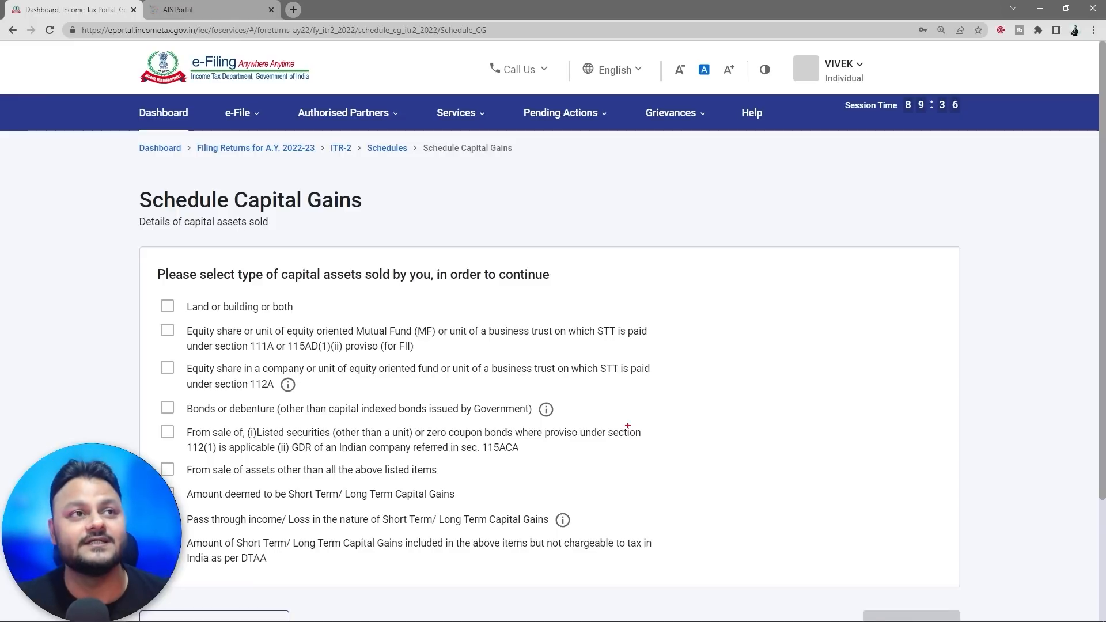
{"action": "left_click_drag", "start_coordinate": [132, 291], "coordinate": [729, 581]}
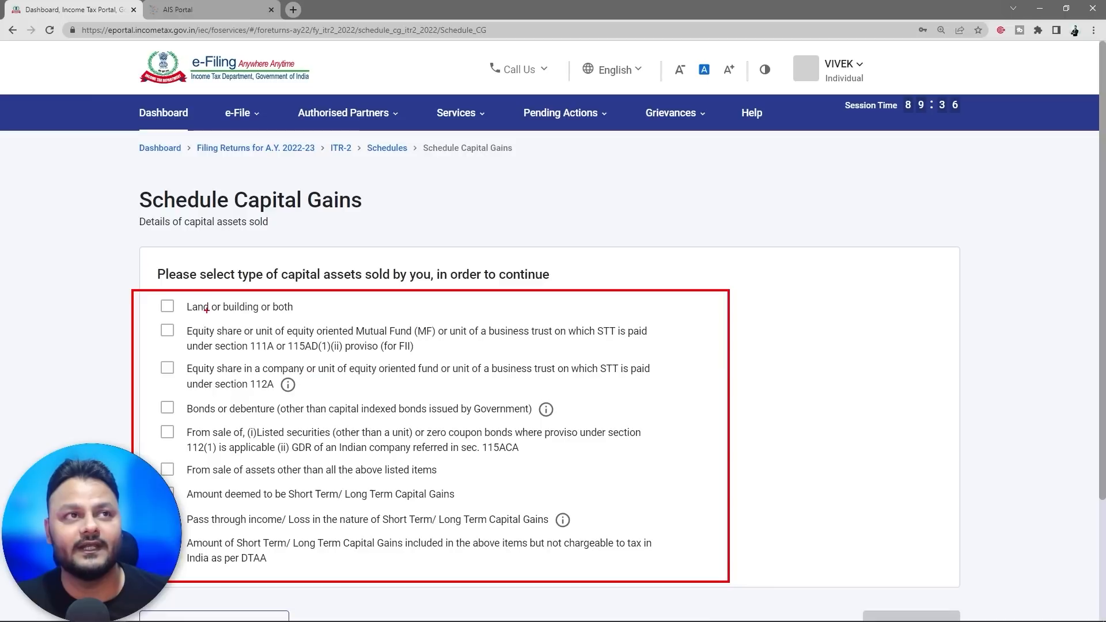
{"action": "left_click_drag", "start_coordinate": [180, 294], "coordinate": [320, 318]}
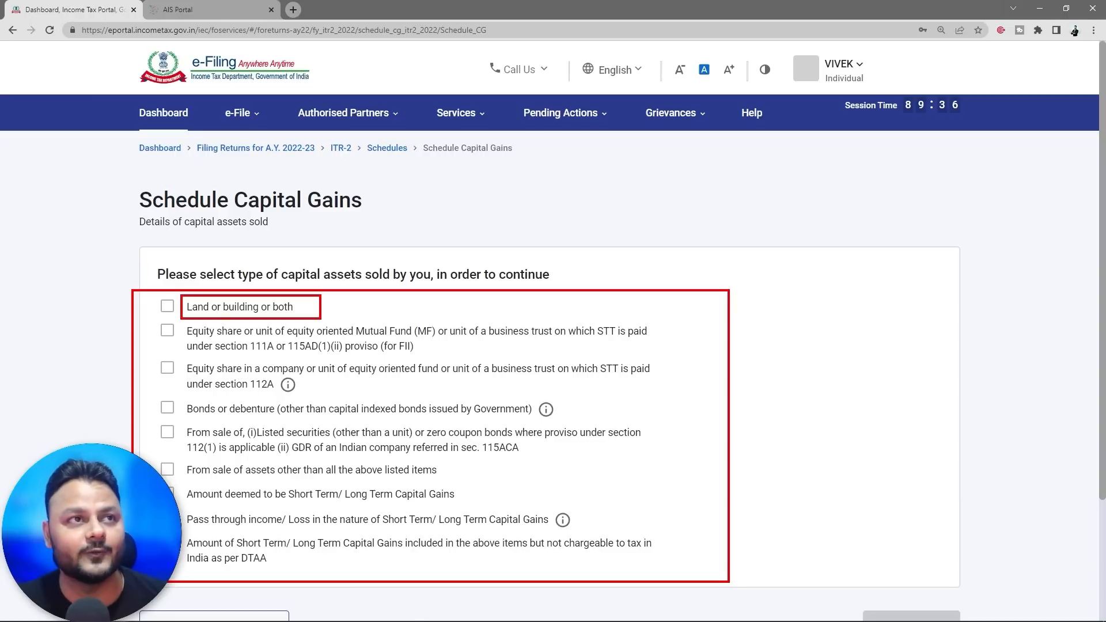
{"action": "mouse_move", "coordinate": [143, 320]}
{"action": "left_mouse_down"}
{"action": "mouse_move", "coordinate": [228, 337]}
{"action": "mouse_move", "coordinate": [667, 359]}
{"action": "left_mouse_up"}
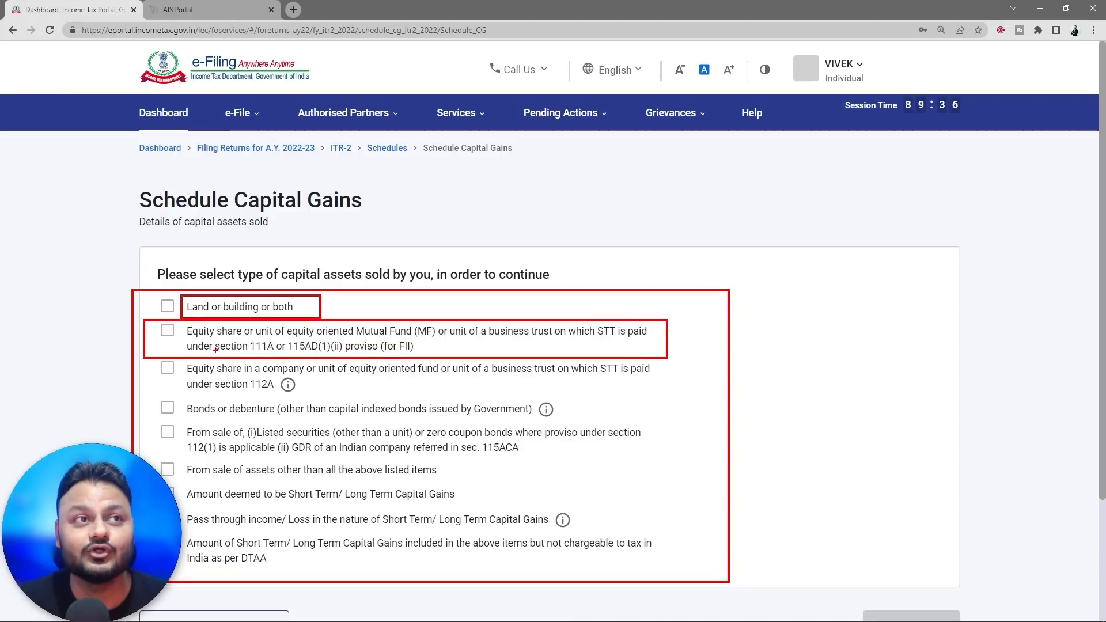
{"action": "mouse_move", "coordinate": [223, 350]}
{"action": "left_mouse_down"}
{"action": "mouse_move", "coordinate": [282, 344]}
{"action": "mouse_move", "coordinate": [270, 335]}
{"action": "mouse_move", "coordinate": [209, 348]}
{"action": "mouse_move", "coordinate": [221, 353]}
{"action": "left_mouse_up"}
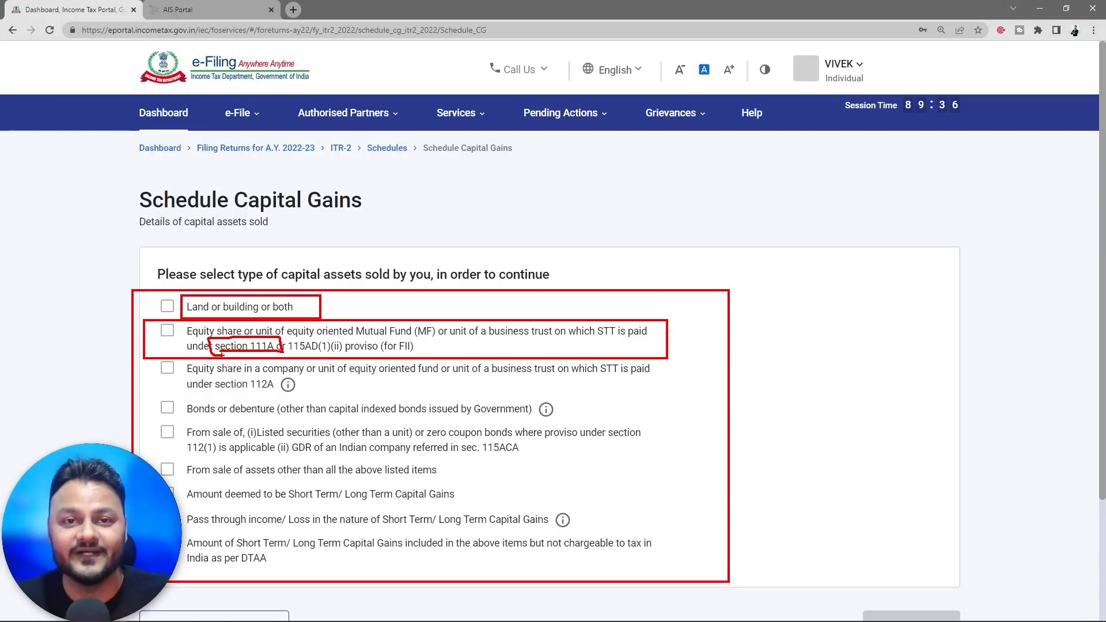
{"action": "mouse_move", "coordinate": [173, 337]}
{"action": "left_mouse_down"}
{"action": "mouse_move", "coordinate": [163, 332]}
{"action": "mouse_move", "coordinate": [179, 320]}
{"action": "left_mouse_up"}
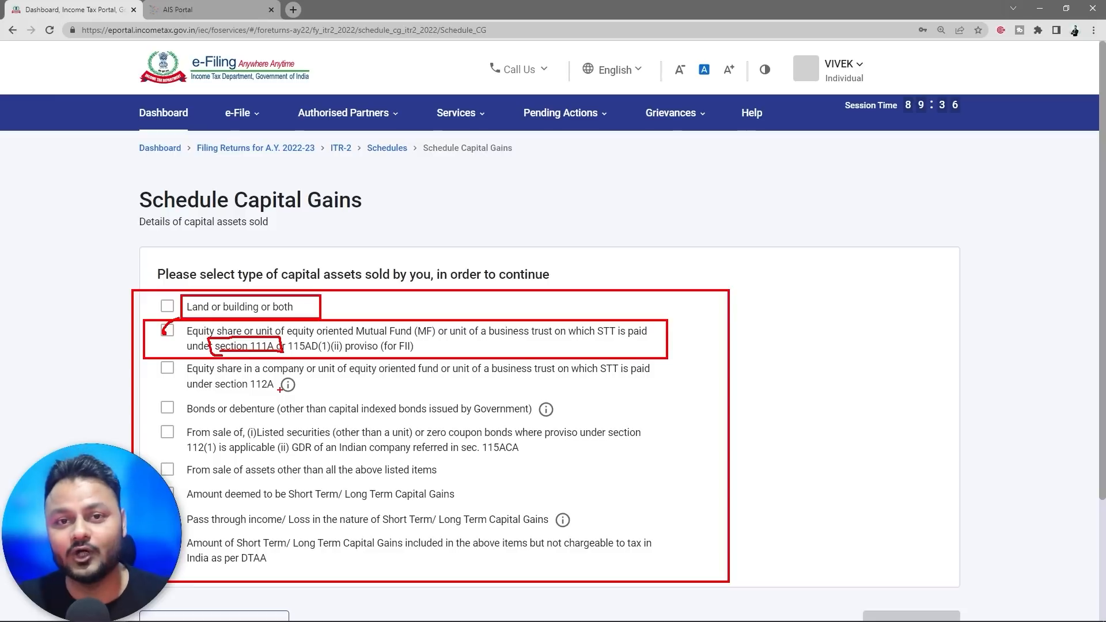
{"action": "left_click_drag", "start_coordinate": [199, 396], "coordinate": [283, 391]}
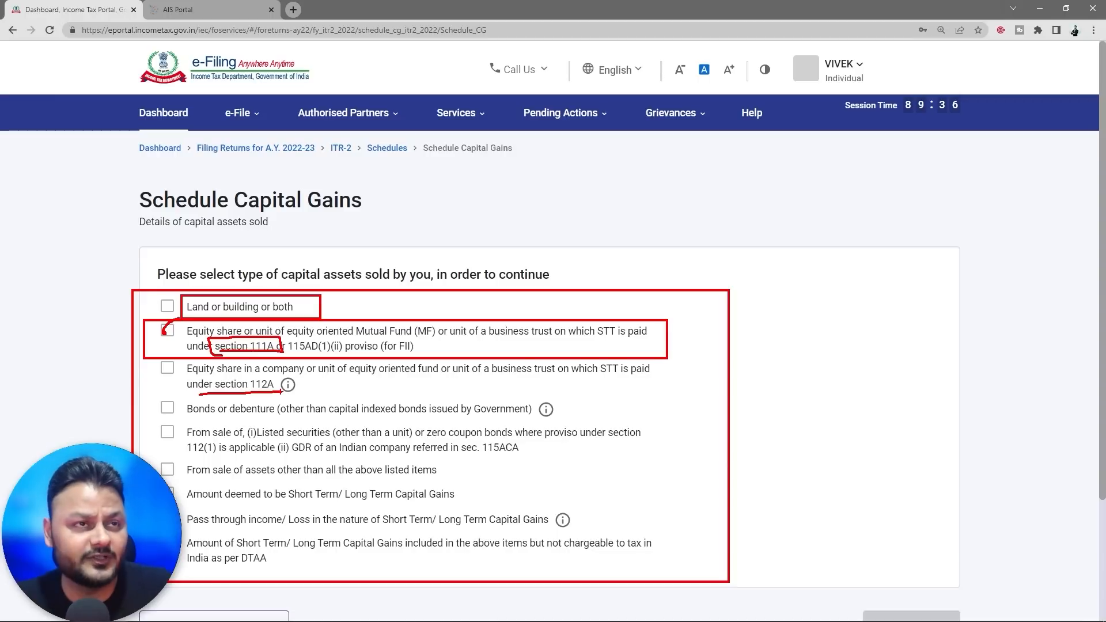
{"action": "mouse_move", "coordinate": [268, 373]}
{"action": "left_mouse_down"}
{"action": "mouse_move", "coordinate": [199, 383]}
{"action": "mouse_move", "coordinate": [282, 380]}
{"action": "left_mouse_up"}
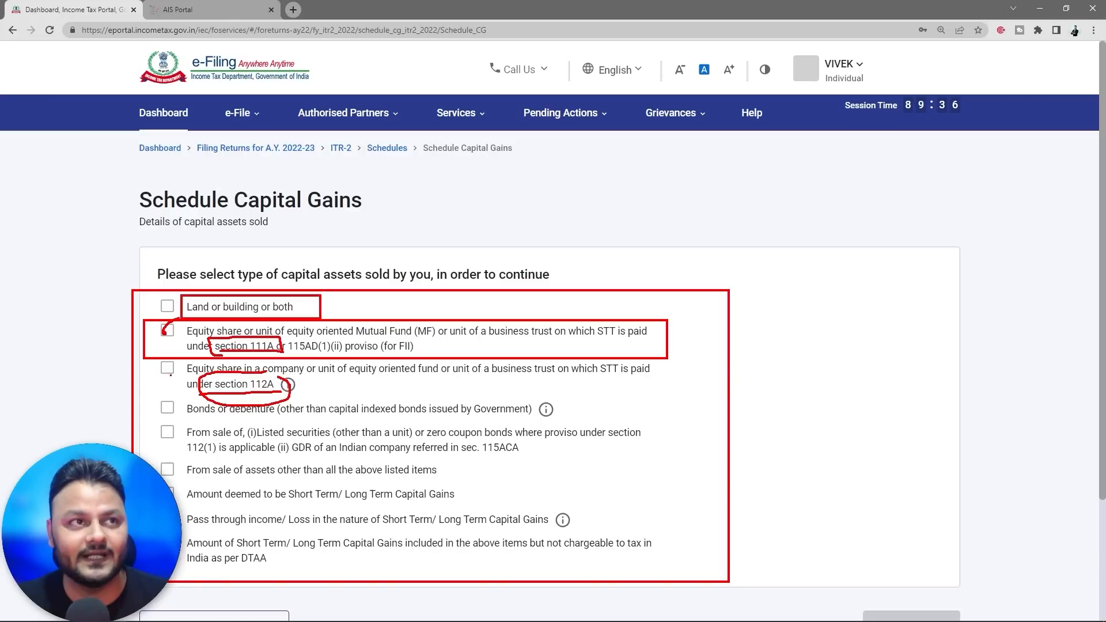
{"action": "left_click_drag", "start_coordinate": [171, 375], "coordinate": [184, 362]}
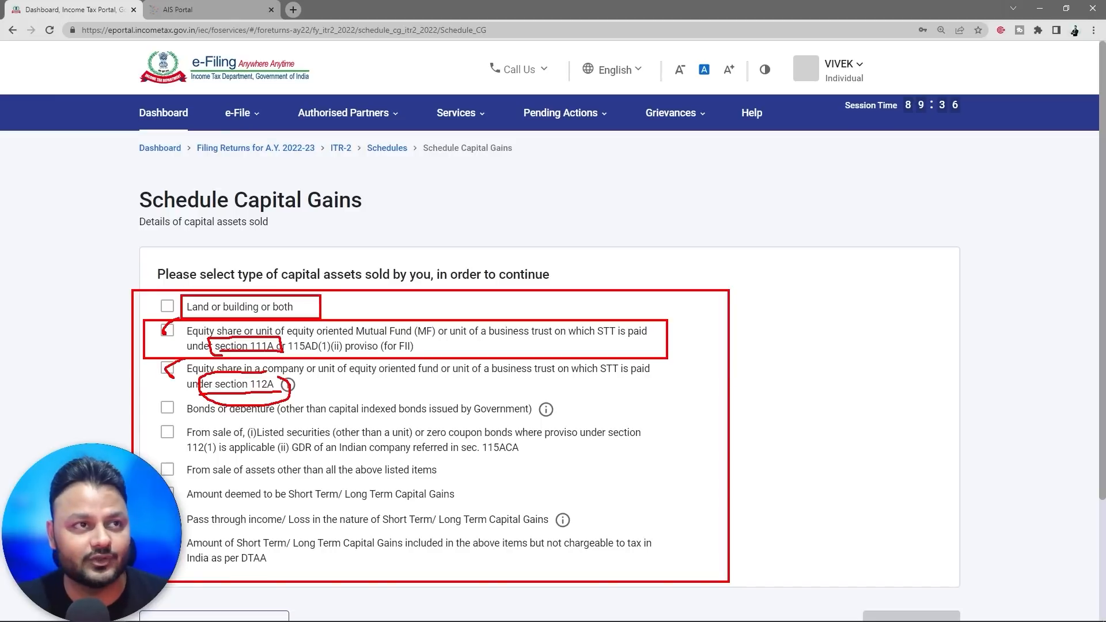
{"action": "left_click_drag", "start_coordinate": [203, 417], "coordinate": [330, 410]}
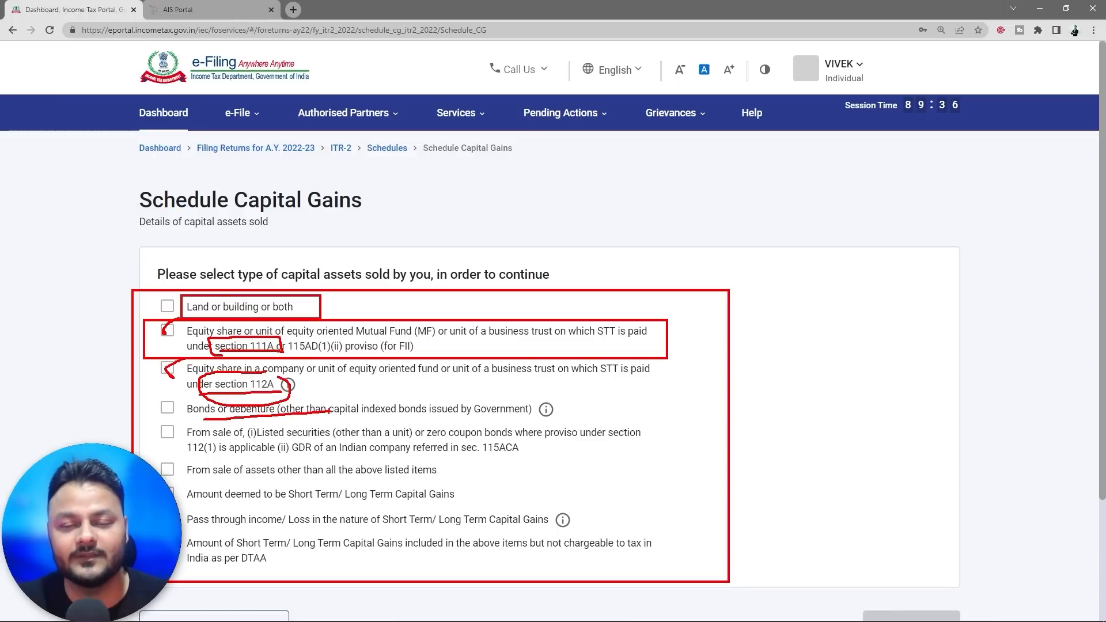
{"action": "left_click_drag", "start_coordinate": [169, 407], "coordinate": [207, 387]}
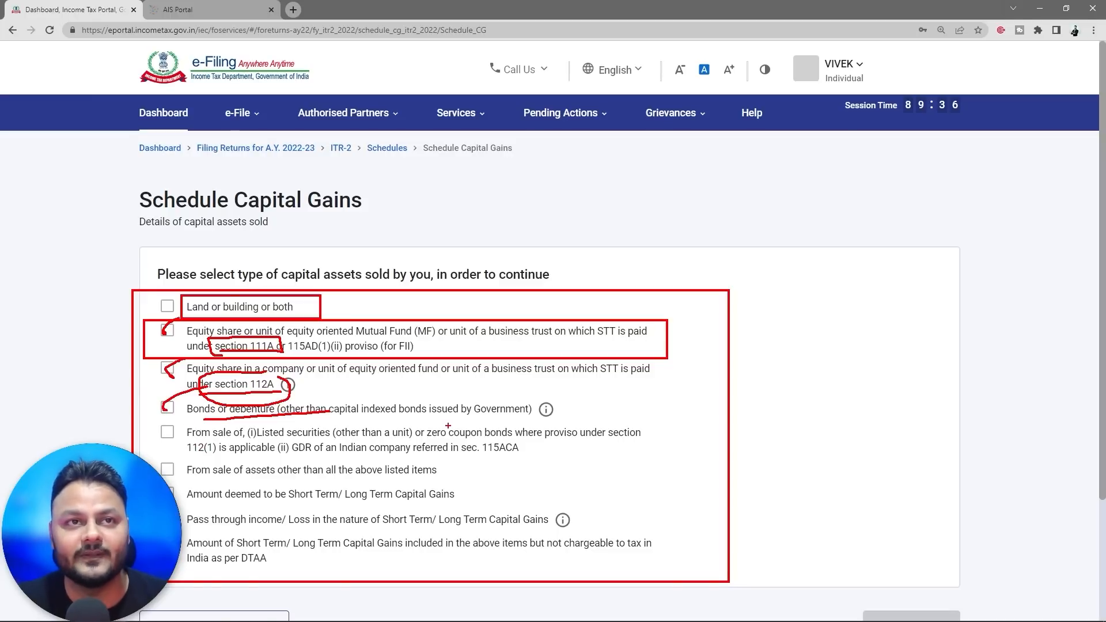
{"action": "left_click_drag", "start_coordinate": [425, 438], "coordinate": [513, 438]}
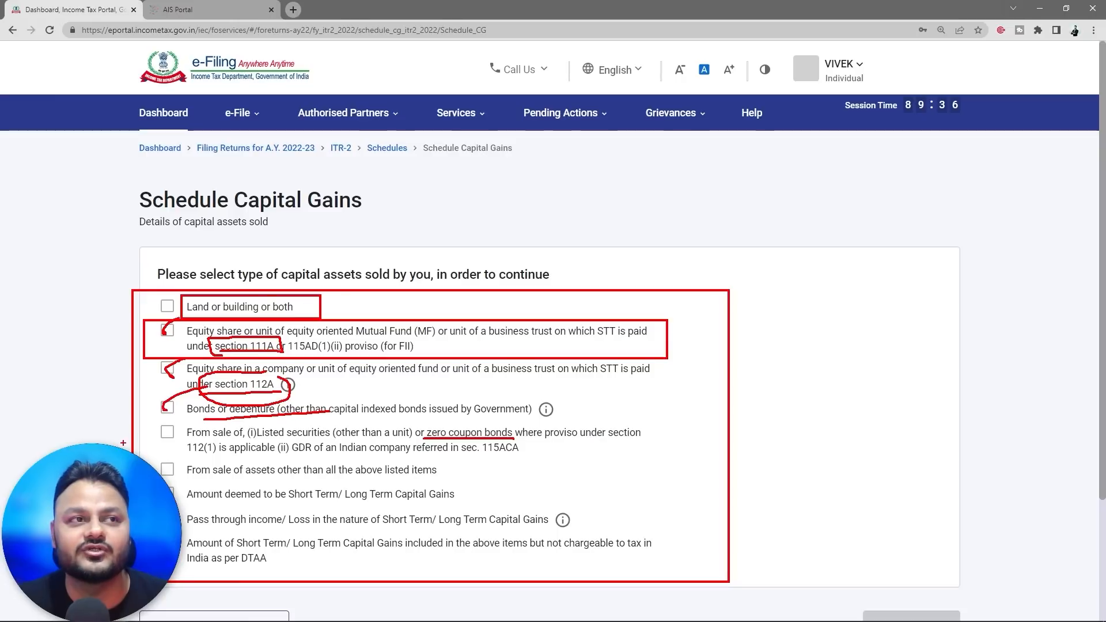
{"action": "left_click_drag", "start_coordinate": [173, 432], "coordinate": [228, 410]}
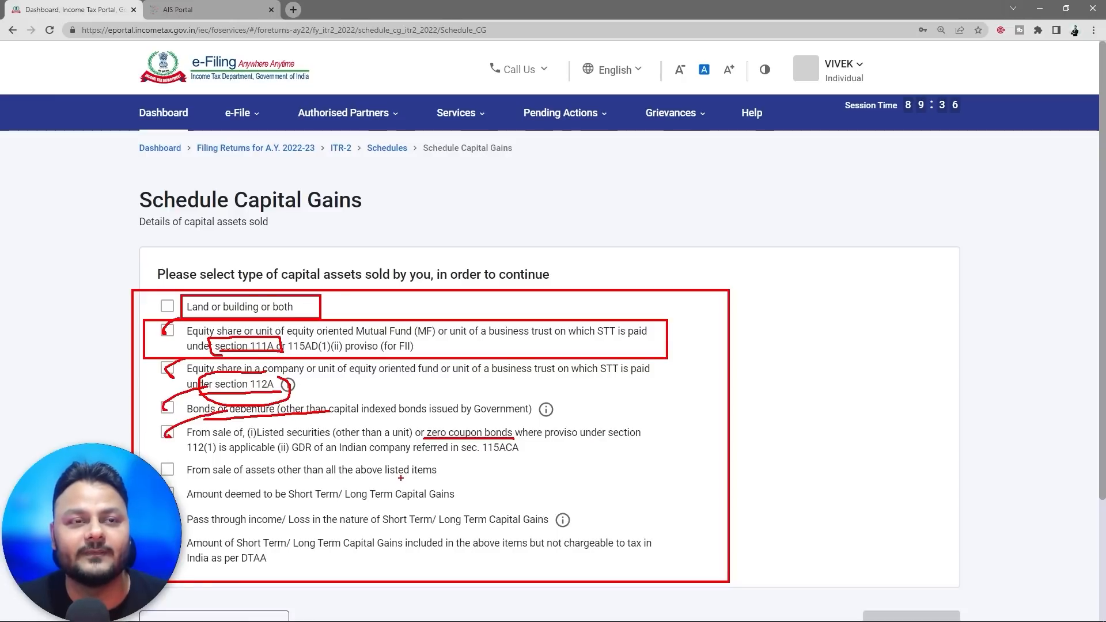
{"action": "left_click_drag", "start_coordinate": [190, 482], "coordinate": [446, 478]}
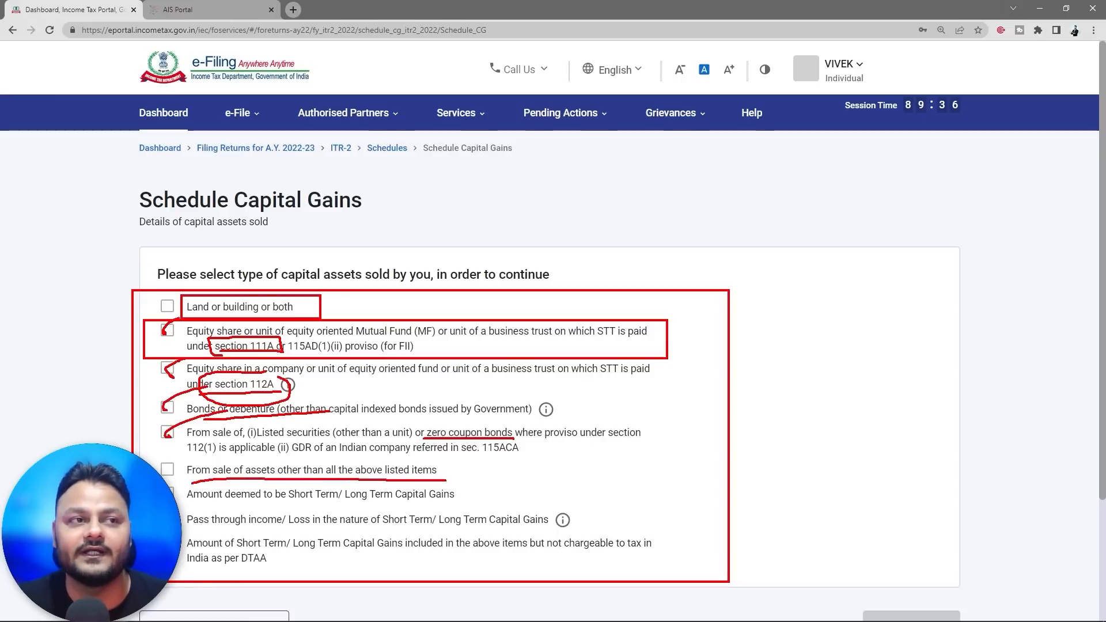
{"action": "left_click_drag", "start_coordinate": [163, 467], "coordinate": [237, 443]}
{"action": "left_click_drag", "start_coordinate": [285, 507], "coordinate": [453, 507]}
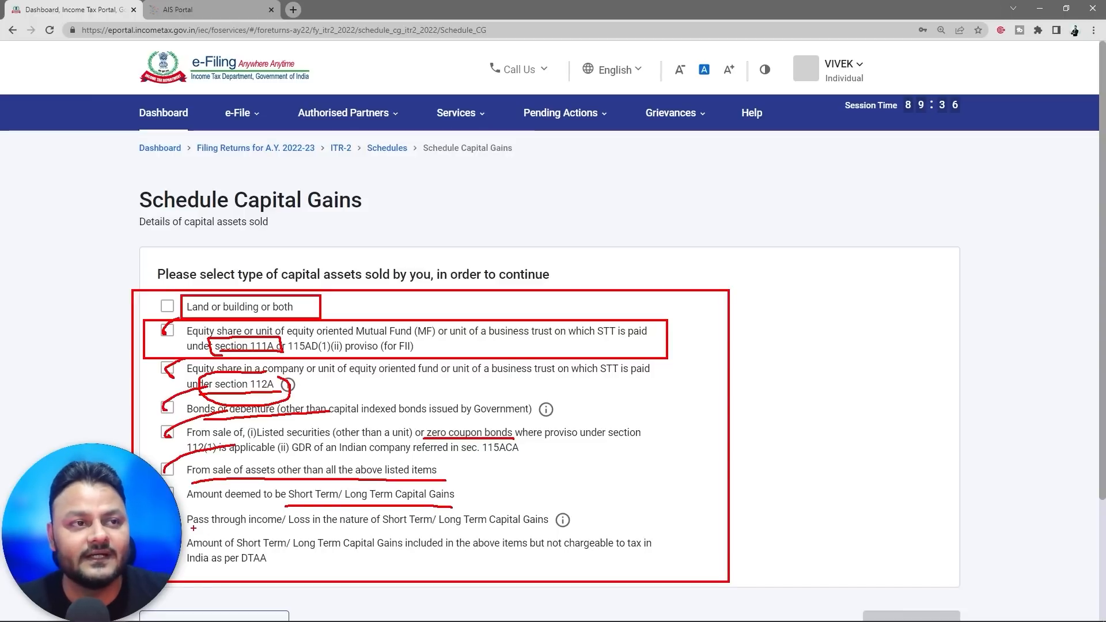
{"action": "left_click_drag", "start_coordinate": [193, 528], "coordinate": [473, 530]}
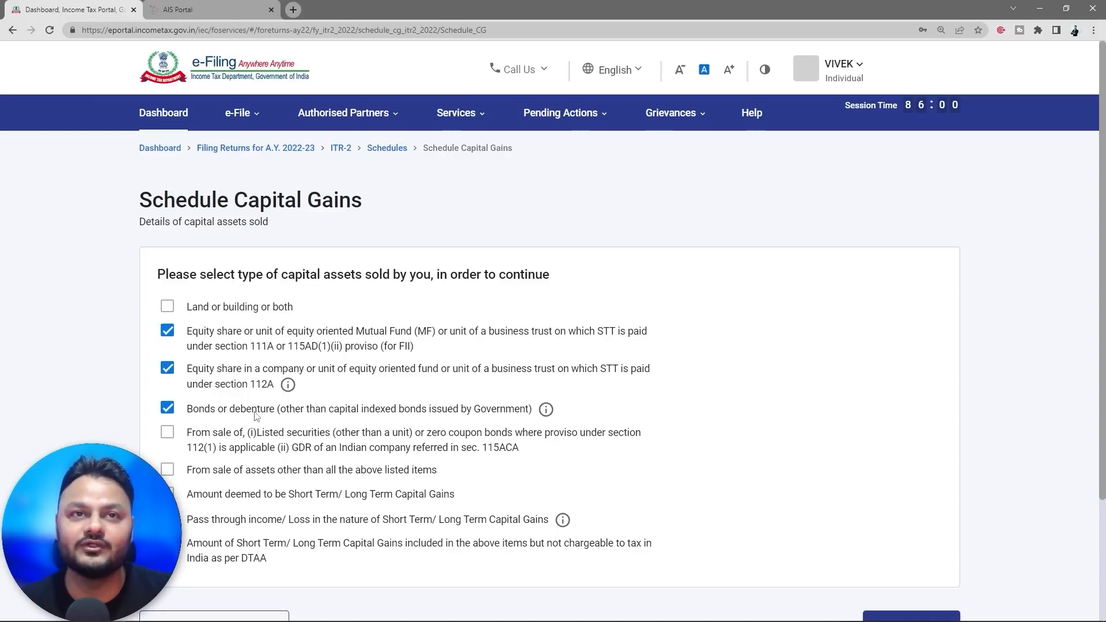
- Continue with section 111A equity, section 112A equity and bonds or debenture as assets sold, and expand the section 111A entry
{"action": "scroll", "coordinate": [856, 409], "scroll_direction": "down", "scroll_amount": 2}
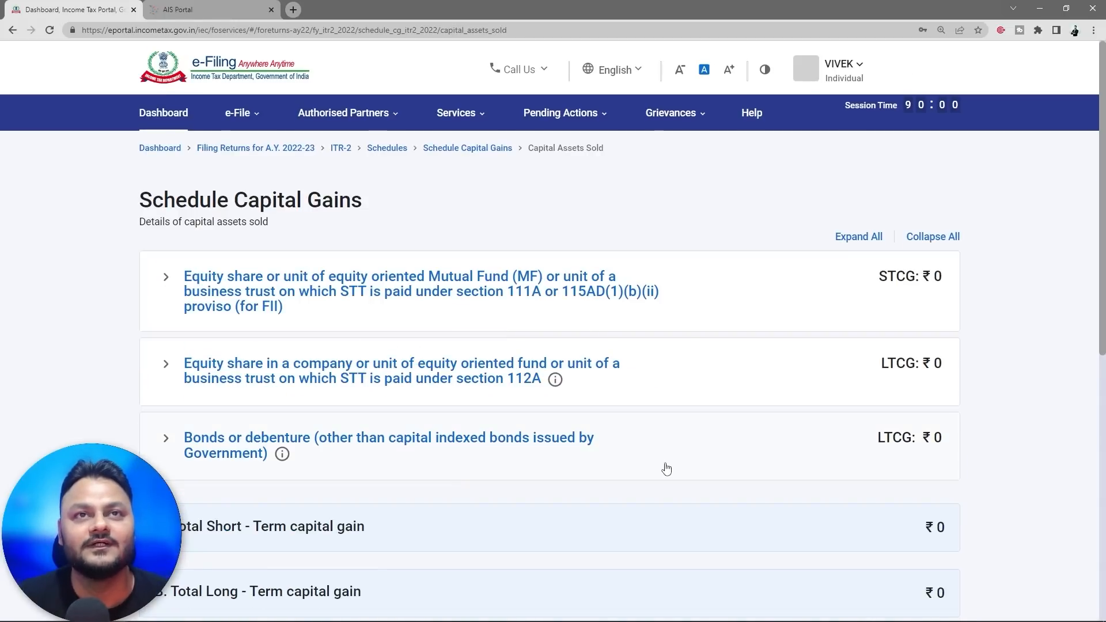
{"action": "left_click", "coordinate": [431, 291]}
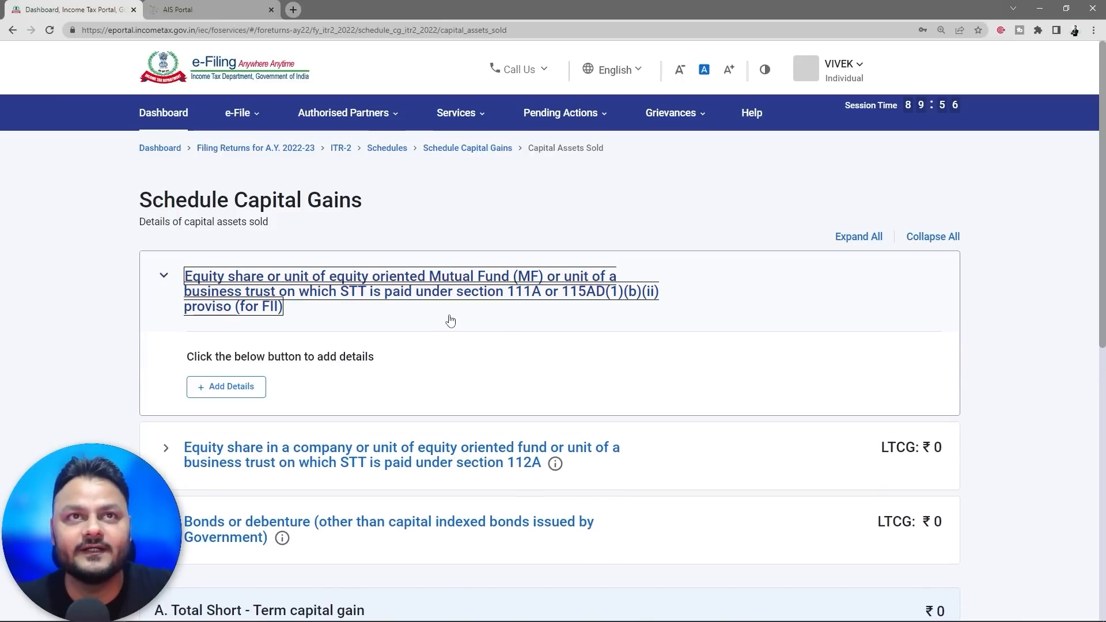
- Start a new sale entry for the section 111A equity asset and select Section 111A as its section
{"action": "left_click", "coordinate": [221, 391]}
{"action": "left_click", "coordinate": [167, 363]}
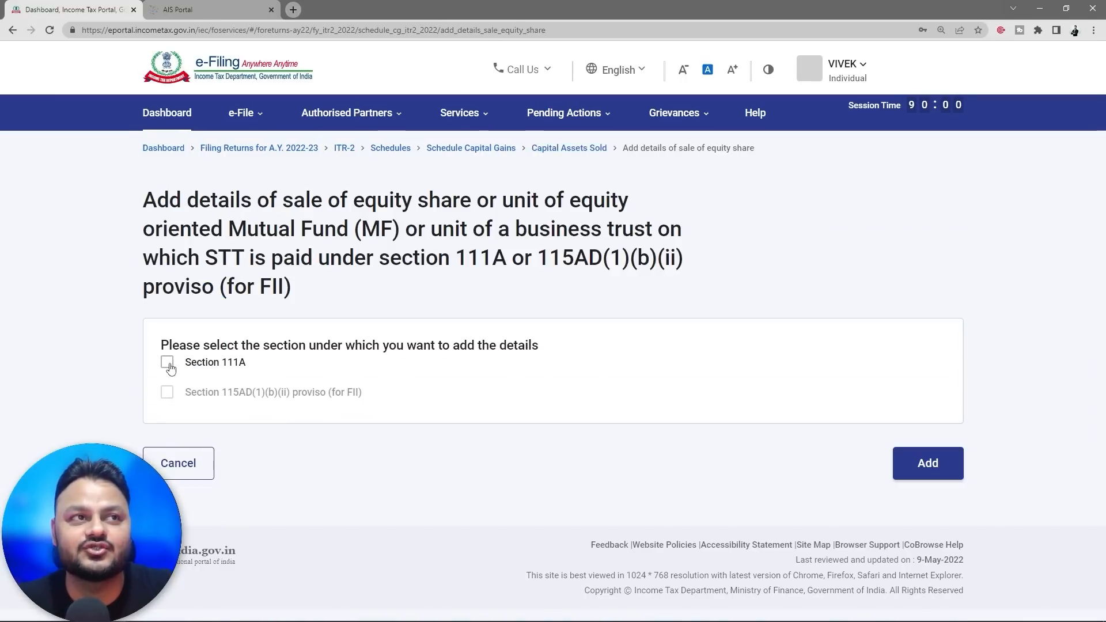
{"action": "scroll", "coordinate": [604, 446], "scroll_direction": "down", "scroll_amount": 2}
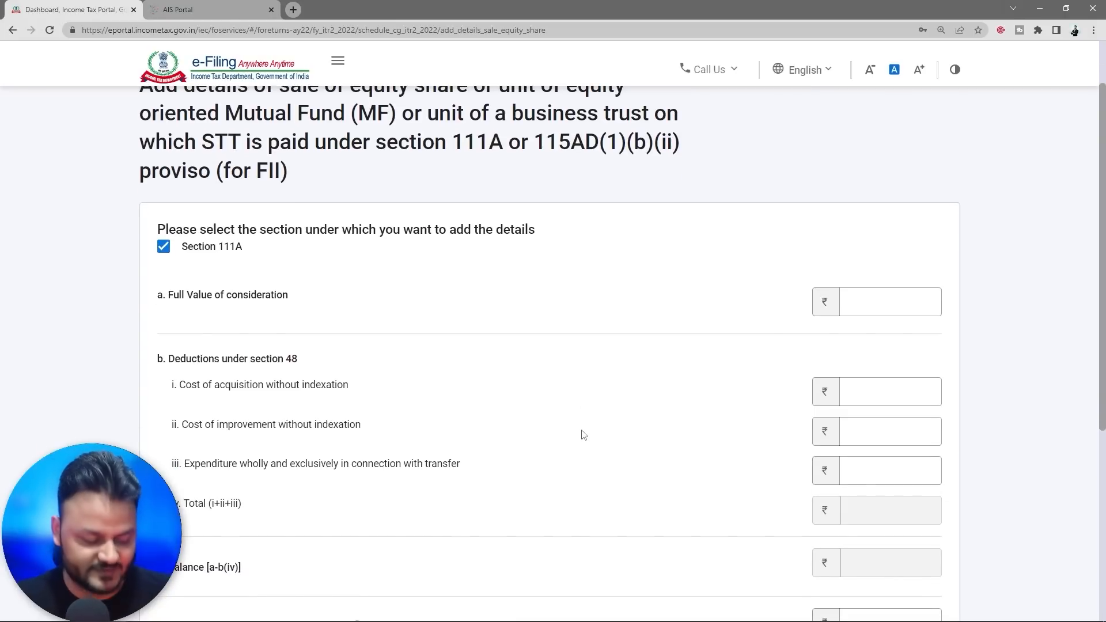
- Switch to the Excel computation's Capital Gain sheet and review the UpStock, Zerodha and Total columns of the Sec 111A table
{"action": "key", "text": "alt+Tab"}
{"action": "key", "text": "alt+Tab"}
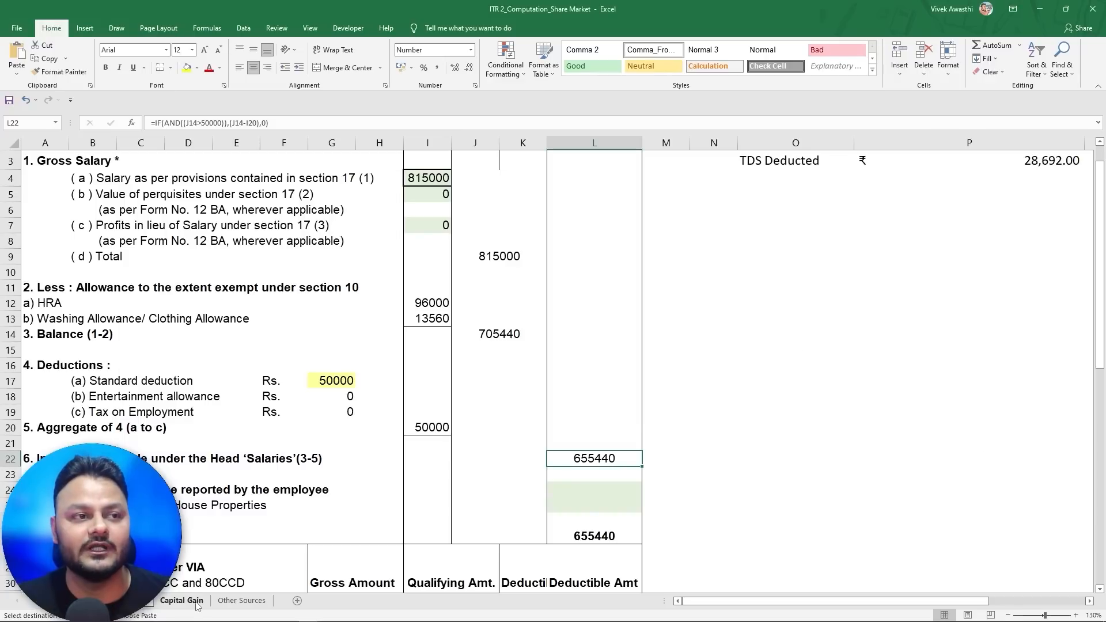
{"action": "left_click", "coordinate": [195, 602]}
{"action": "scroll", "coordinate": [738, 256], "scroll_direction": "up", "scroll_amount": 7}
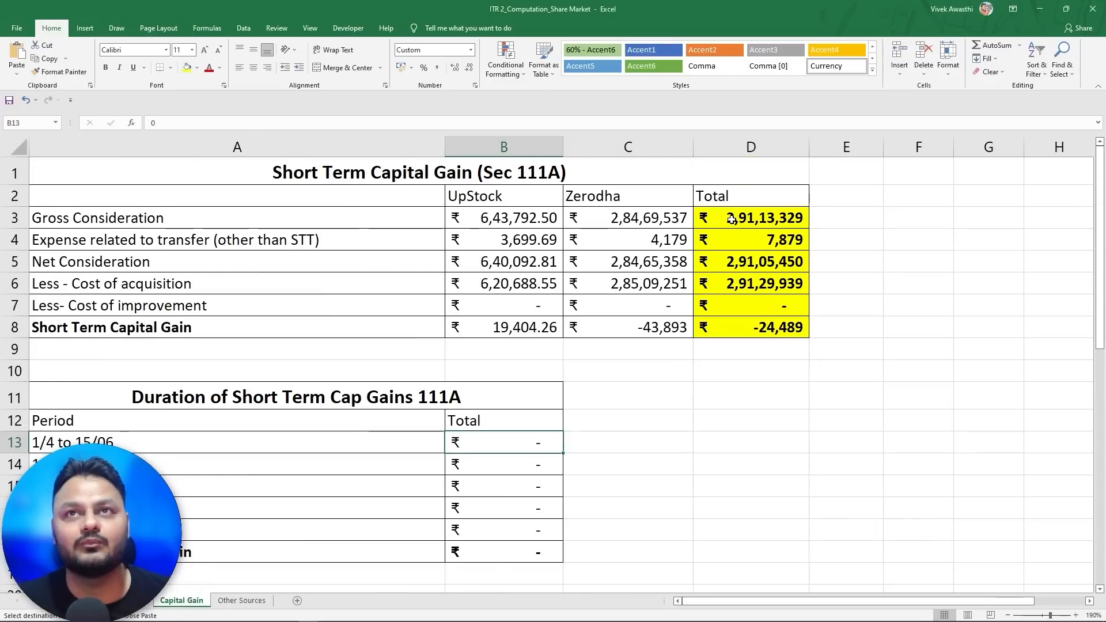
{"action": "left_click", "coordinate": [751, 148]}
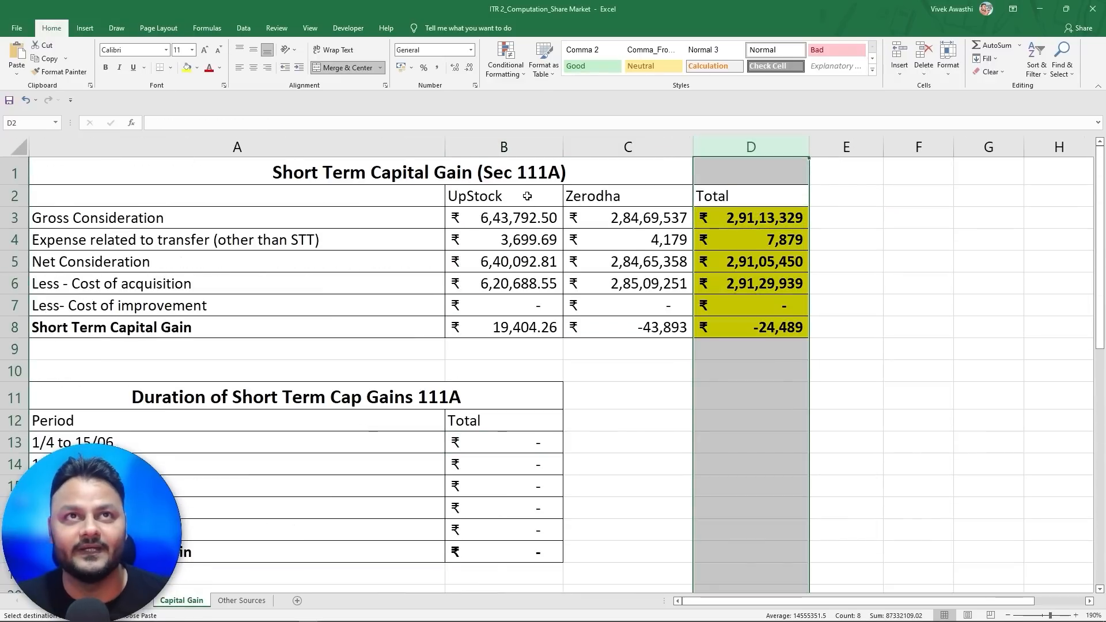
{"action": "left_click", "coordinate": [516, 147]}
{"action": "left_click", "coordinate": [598, 145]}
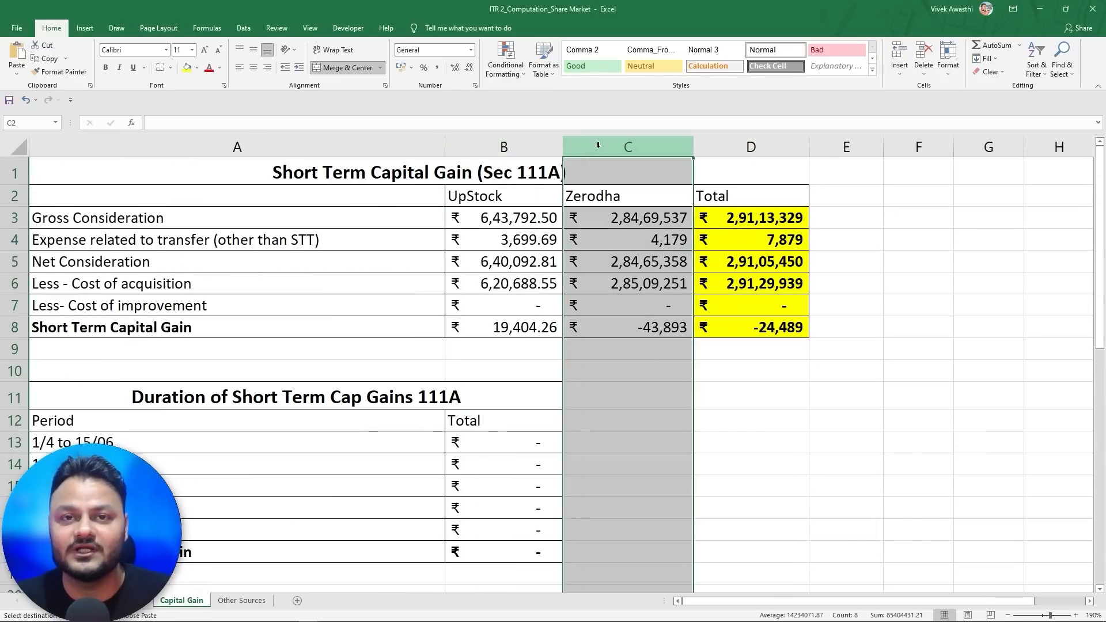
{"action": "left_click", "coordinate": [749, 147]}
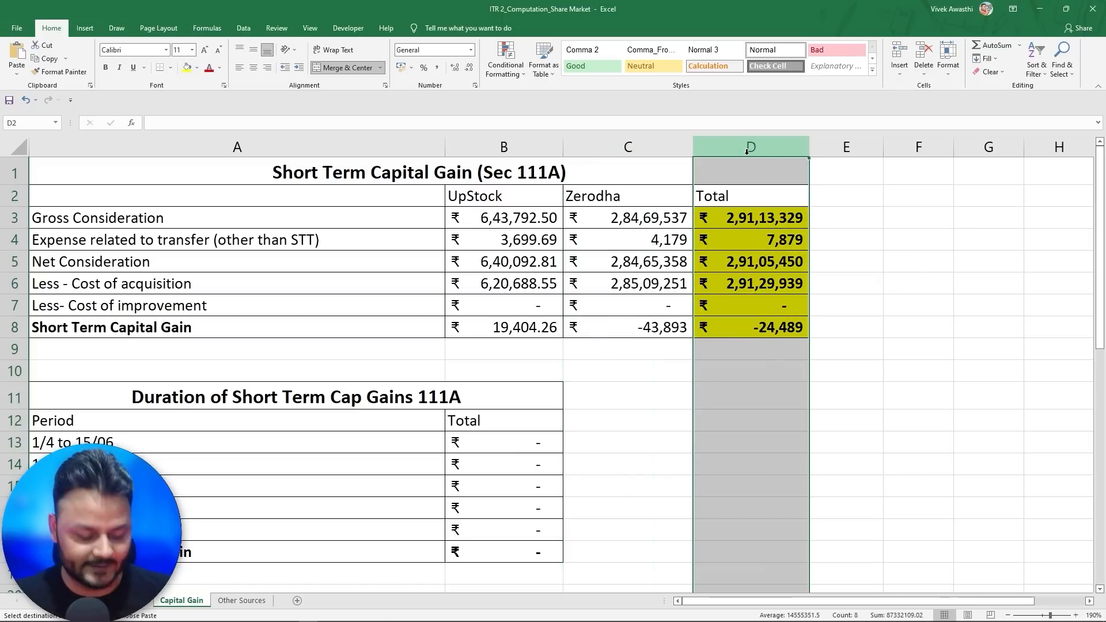
- Return to the e-Filing portal and set the Full Value of consideration to 2,91,13,329 from the Gross Consideration total in Excel
{"action": "key", "text": "alt+Tab"}
{"action": "left_click", "coordinate": [887, 298]}
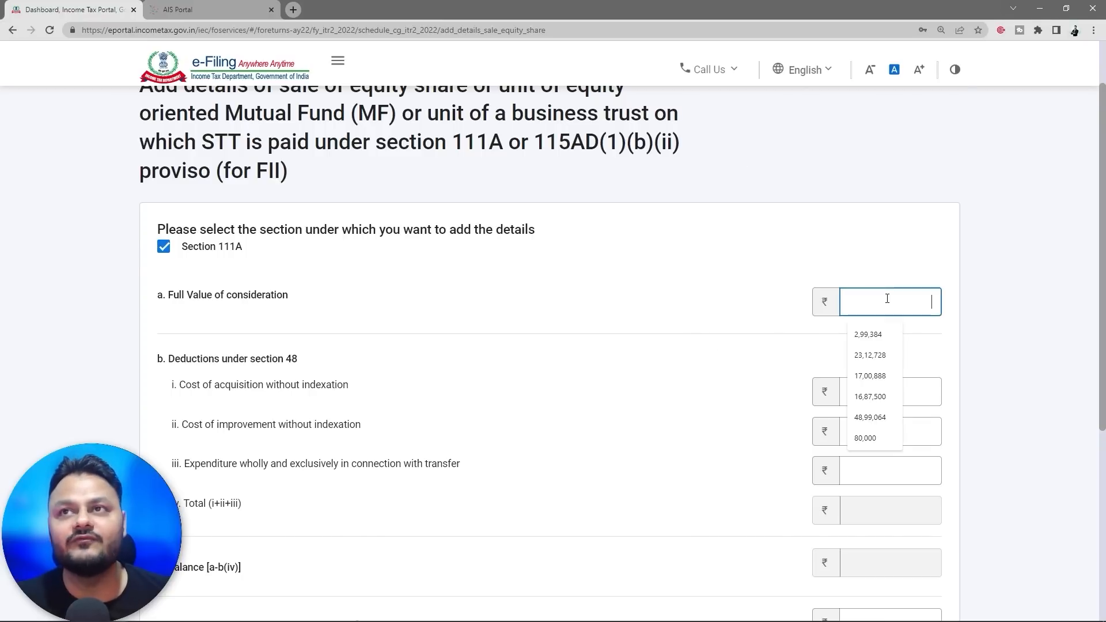
{"action": "key", "text": "alt+Tab"}
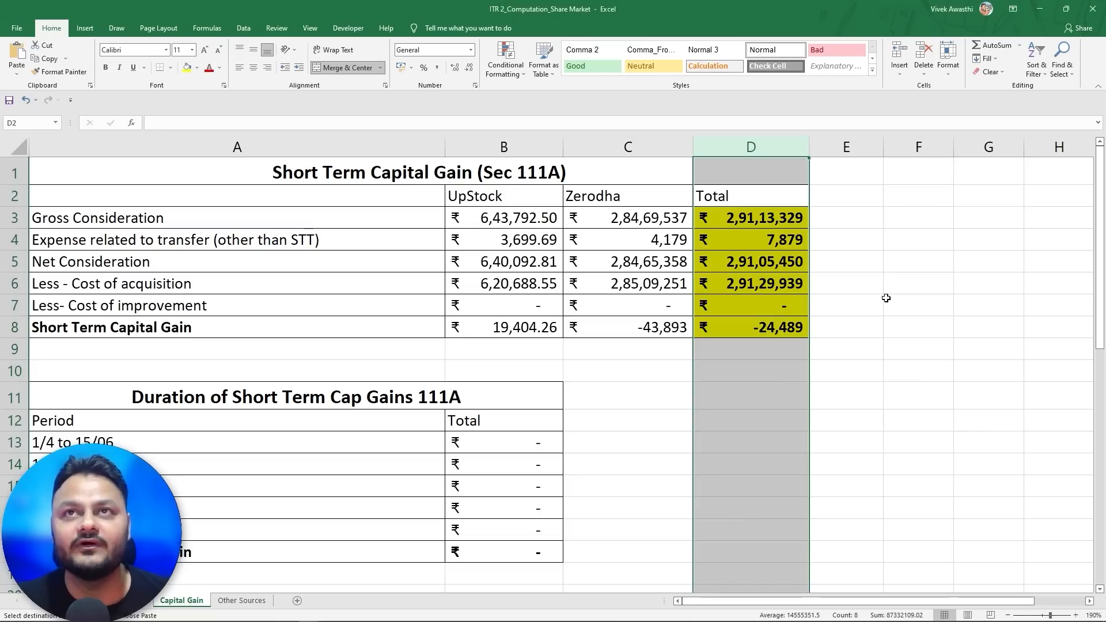
{"action": "key", "text": "alt+Tab"}
{"action": "key", "text": "alt+Tab"}
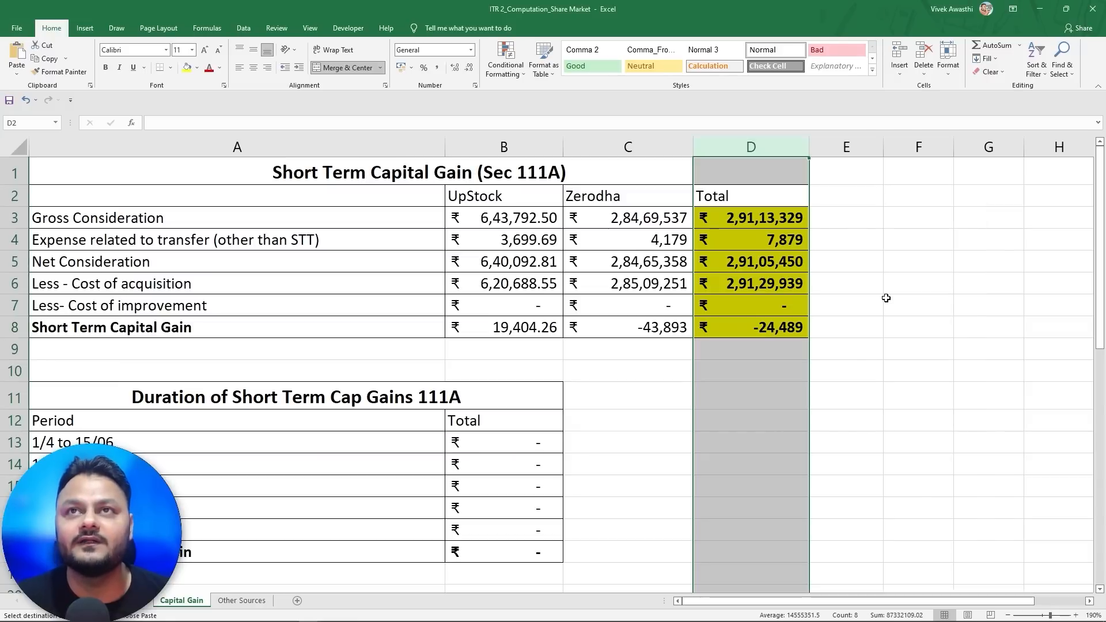
{"action": "key", "text": "alt+Tab"}
{"action": "type", "text": "2"}
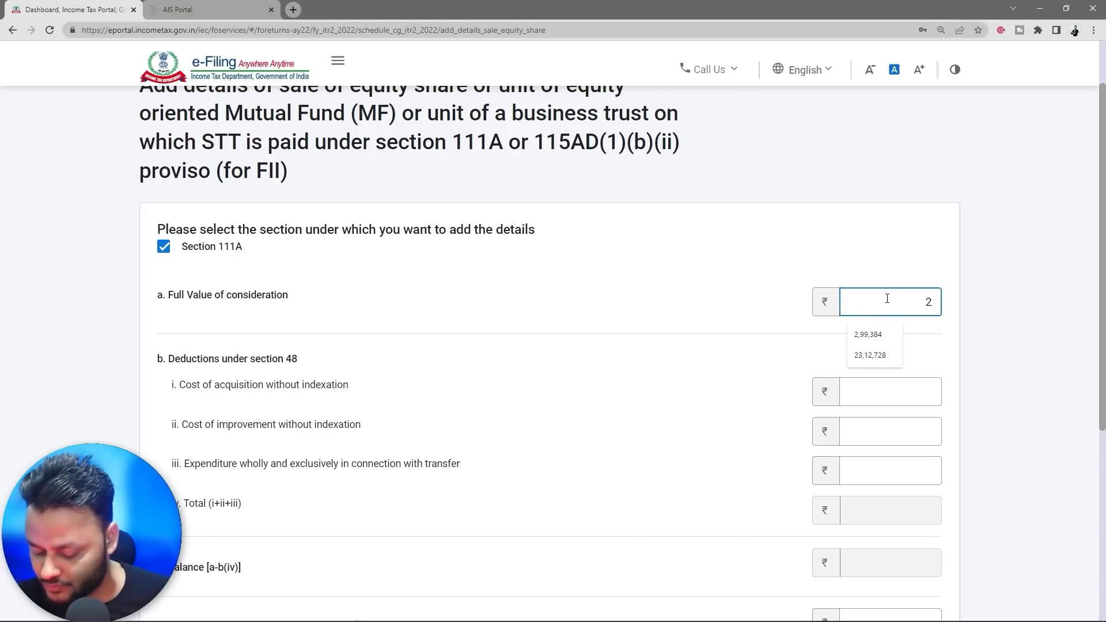
{"action": "type", "text": ",91,13"}
{"action": "key", "text": "alt+Tab"}
{"action": "key", "text": "alt+Tab"}
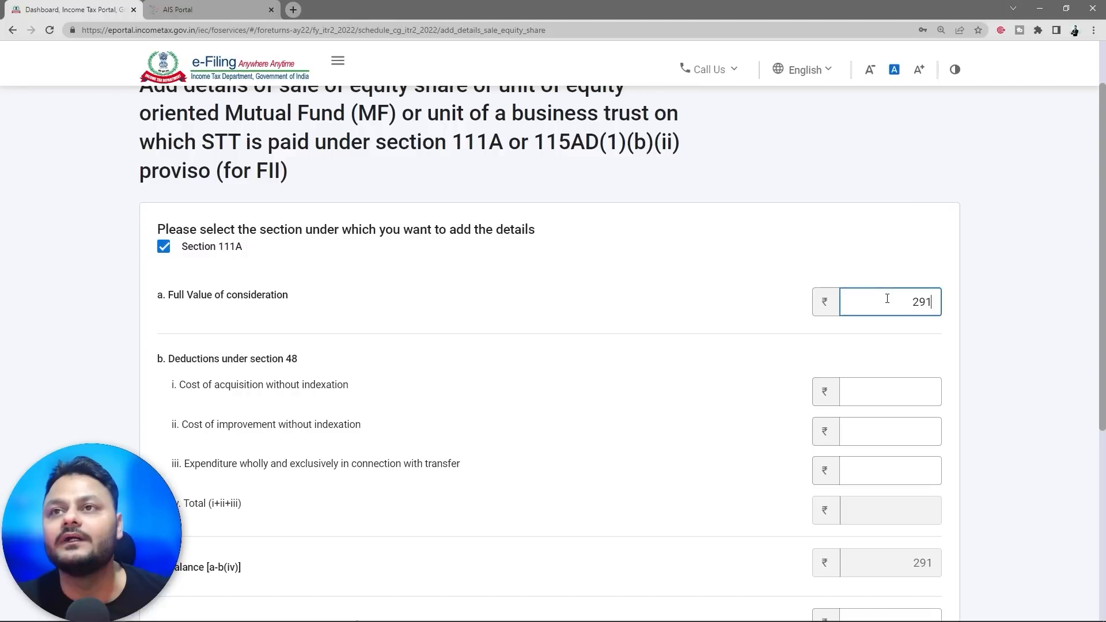
{"action": "type", "text": "13"}
{"action": "key", "text": "alt+Tab"}
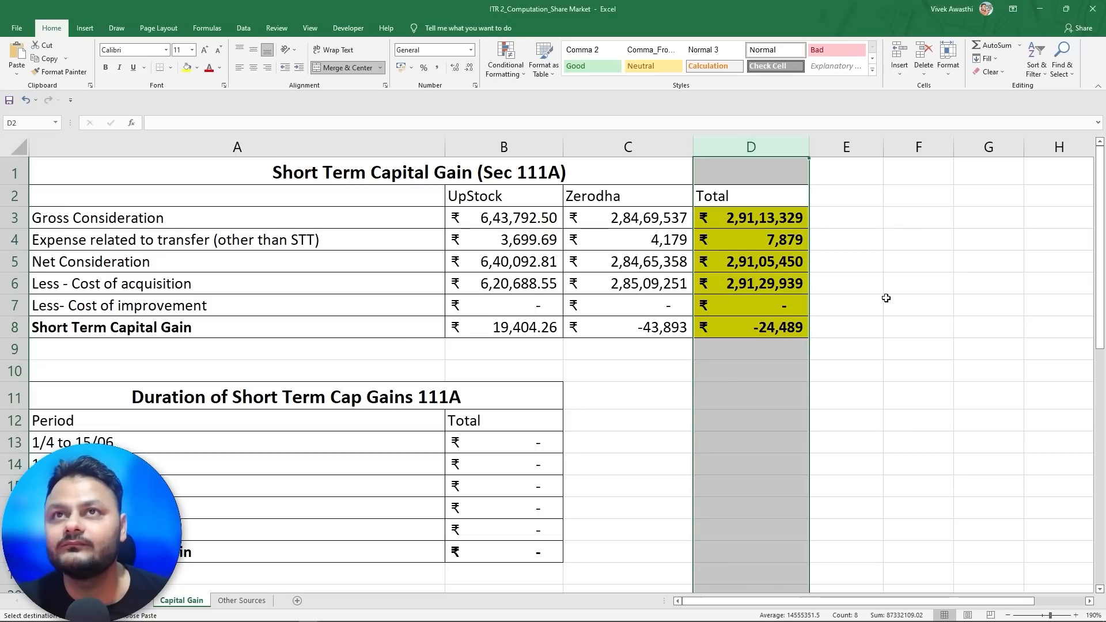
{"action": "key", "text": "alt+Tab"}
{"action": "type", "text": "329"}
{"action": "key", "text": "Tab"}
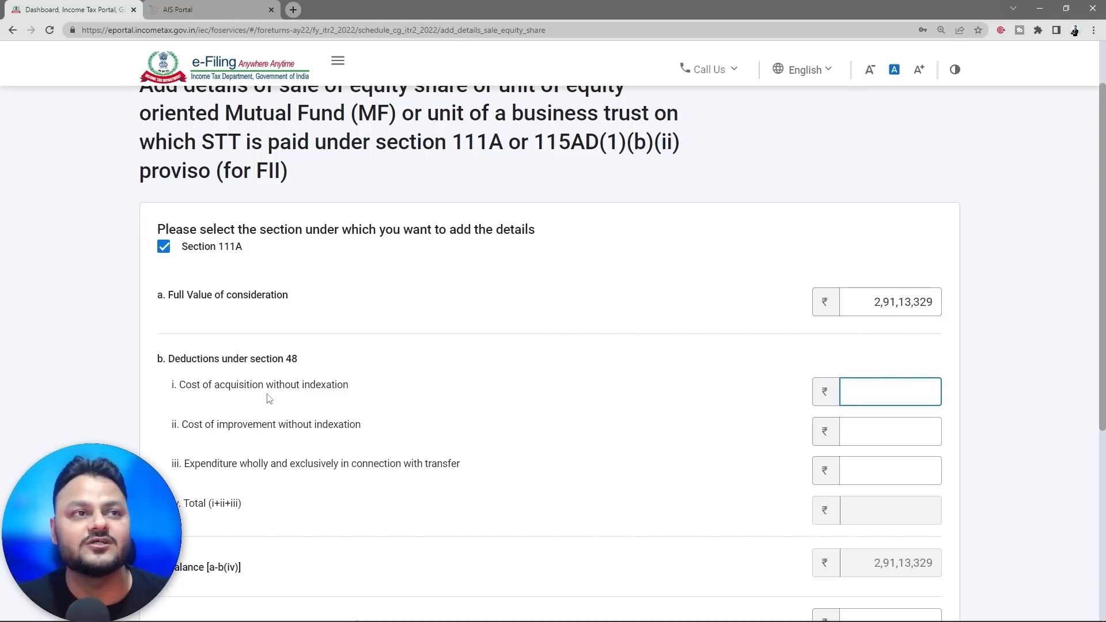
- Set the cost of acquisition without indexation to 2,91,29,939 from the Total column of the Excel Sec 111A table
{"action": "key", "text": "alt+Tab"}
{"action": "left_click", "coordinate": [337, 287]}
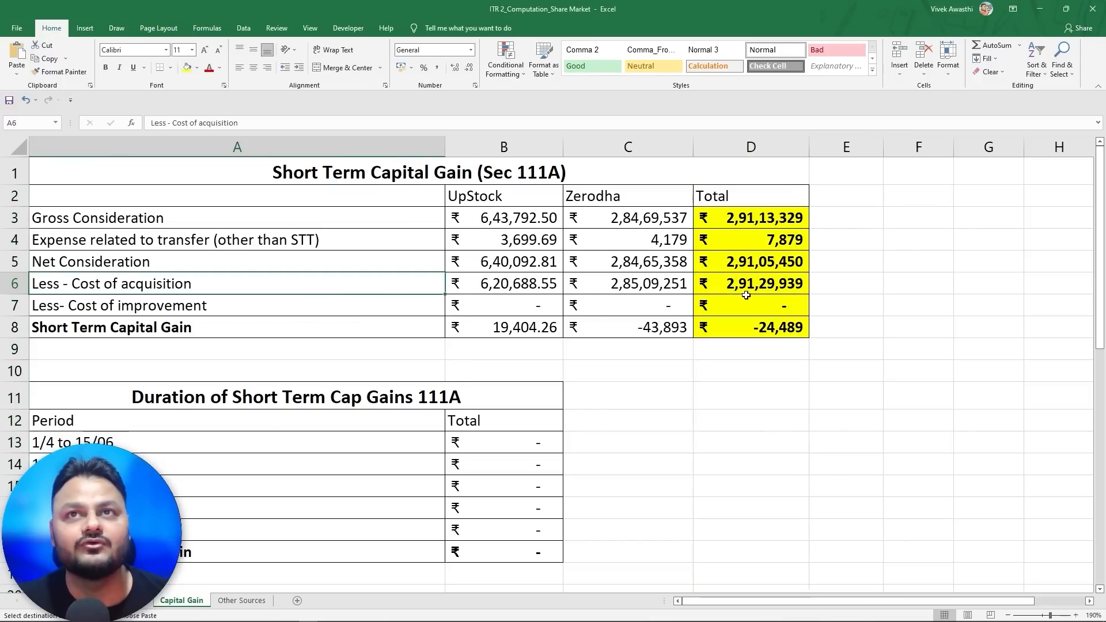
{"action": "left_click", "coordinate": [746, 296]}
{"action": "key", "text": "ctrl+c"}
{"action": "key", "text": "alt+Tab"}
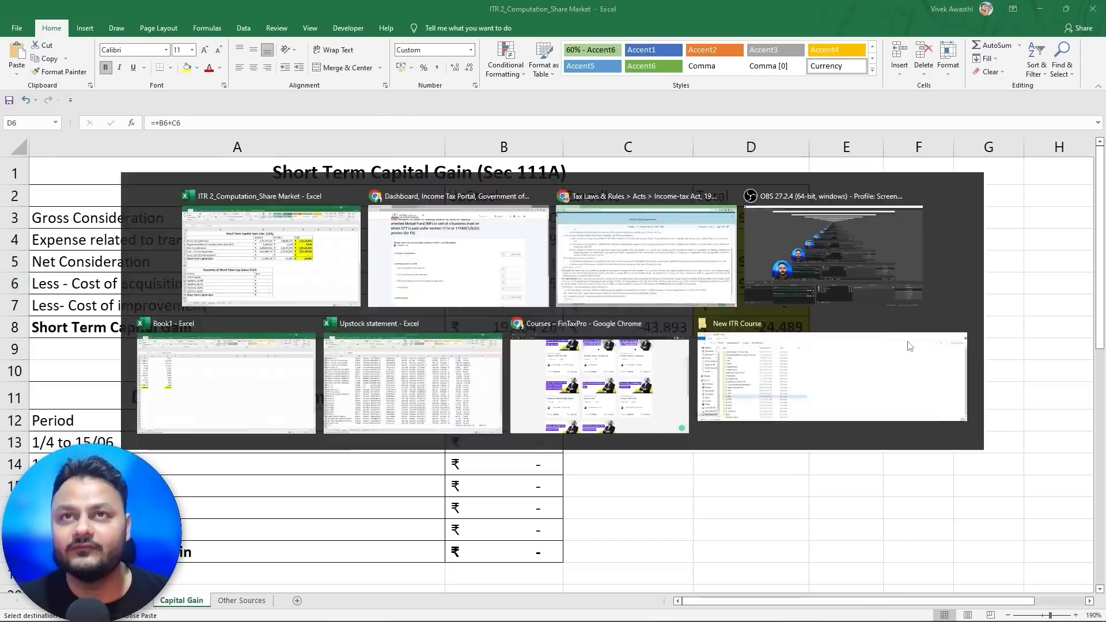
{"action": "type", "text": "291"}
{"action": "key", "text": "alt+Tab"}
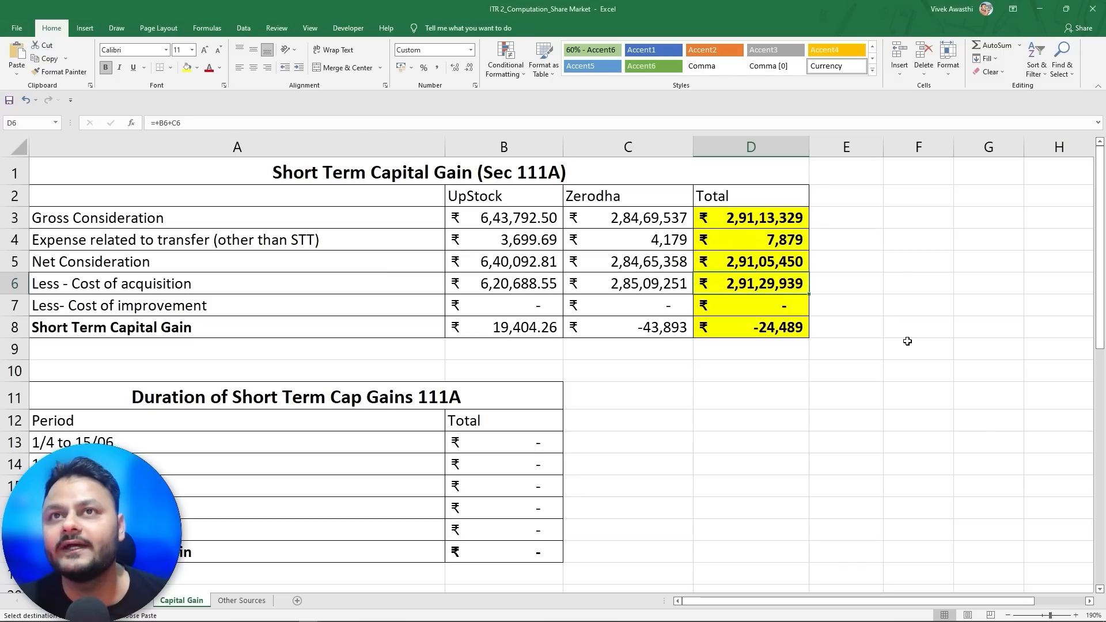
{"action": "key", "text": "alt+Tab"}
{"action": "type", "text": "29939"}
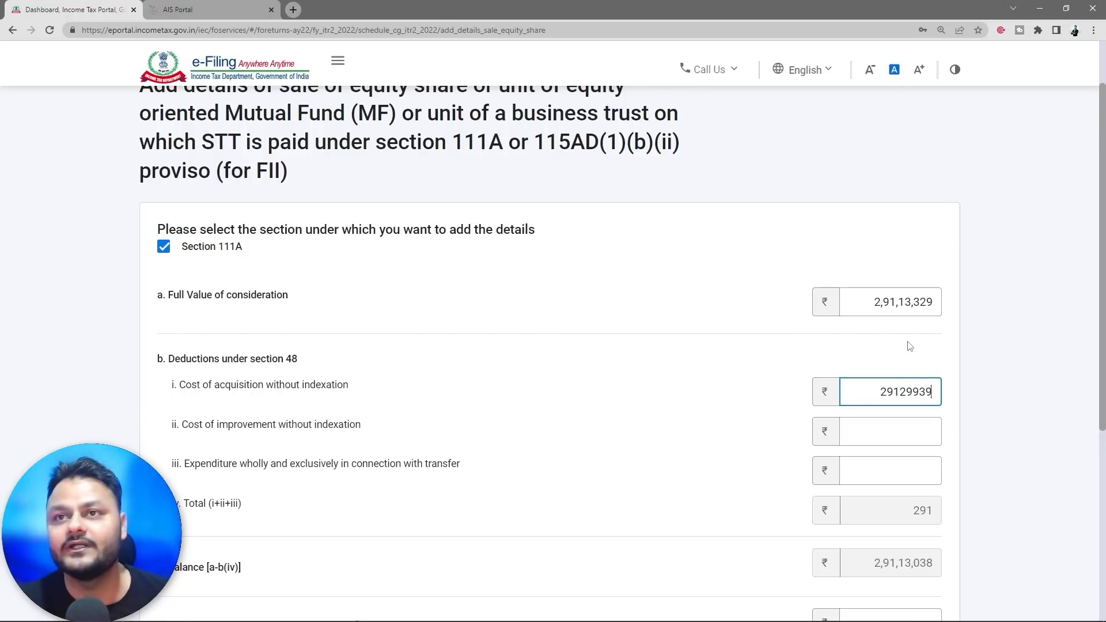
{"action": "key", "text": "Tab"}
- Set the expenditure in connection with transfer to 7,879 from the total transfer expense in Excel, leaving cost of improvement blank
{"action": "key", "text": "Tab"}
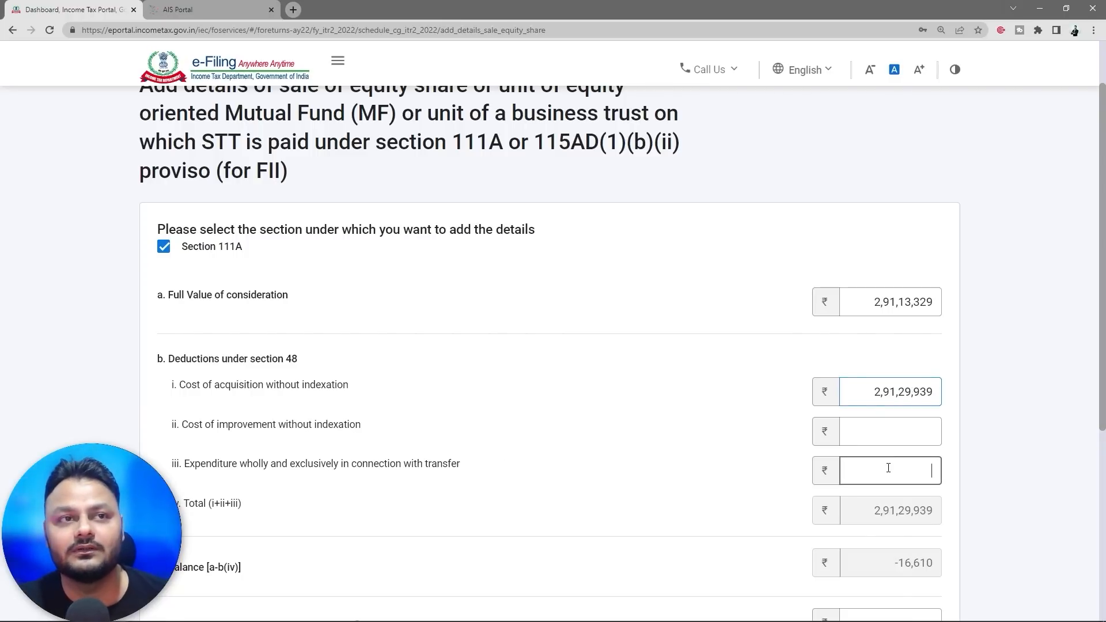
{"action": "key", "text": "alt+Tab"}
{"action": "key", "text": "Up"}
{"action": "key", "text": "Up"}
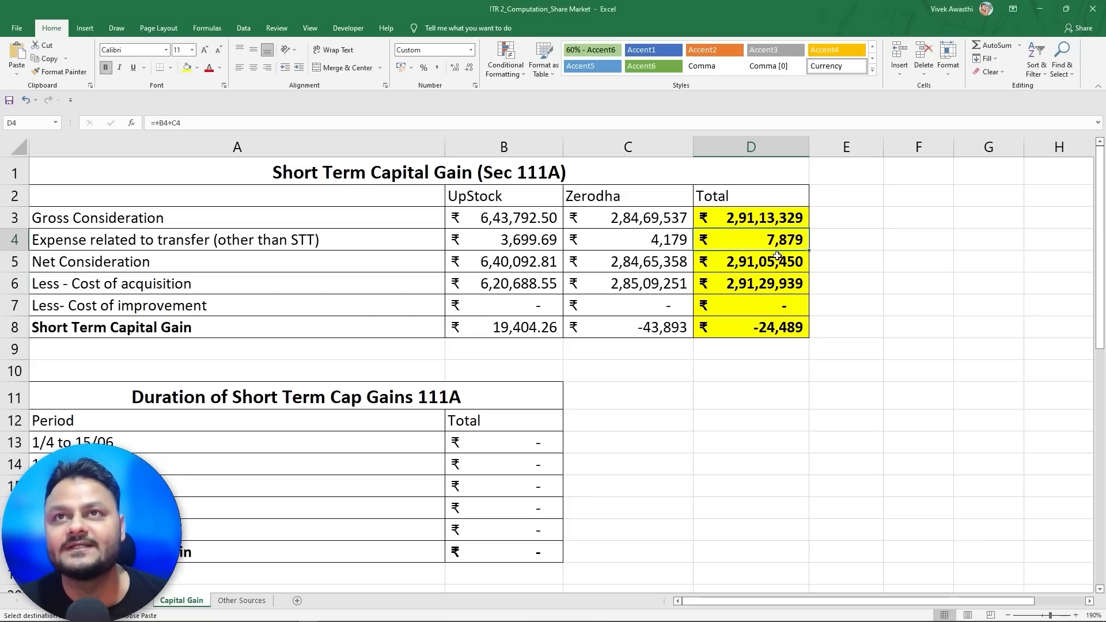
{"action": "key", "text": "alt+Tab"}
{"action": "type", "text": "7879"}
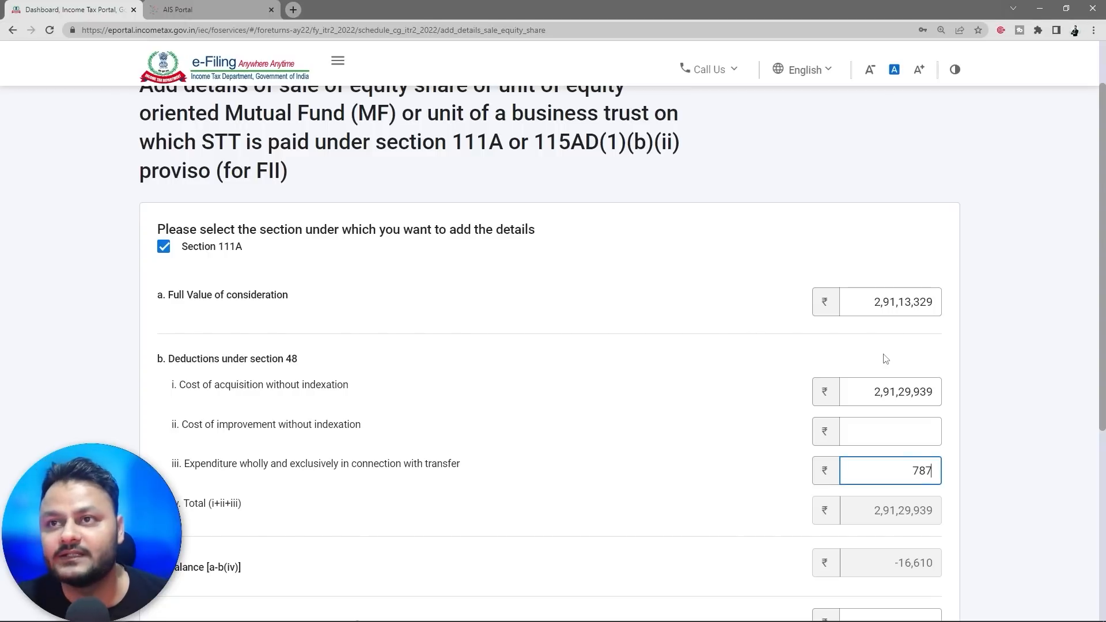
{"action": "left_click", "coordinate": [551, 512]}
{"action": "scroll", "coordinate": [550, 512], "scroll_direction": "down", "scroll_amount": 2}
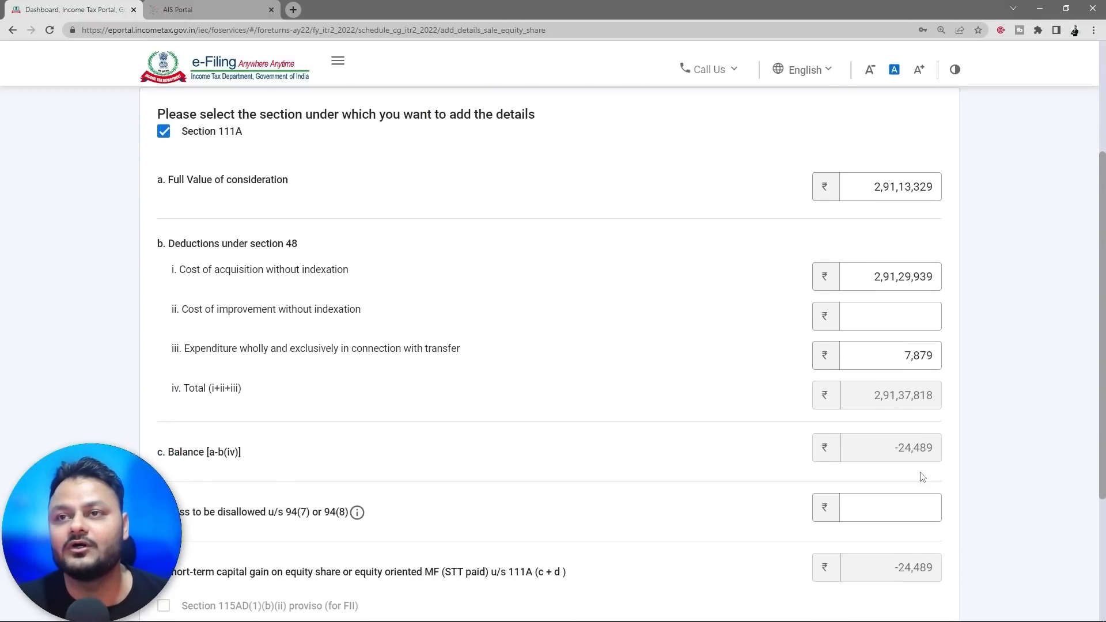
- Compare the section 111A short-term capital gain with the Excel total and add the entry to Schedule Capital Gains
{"action": "key", "text": "alt+Tab"}
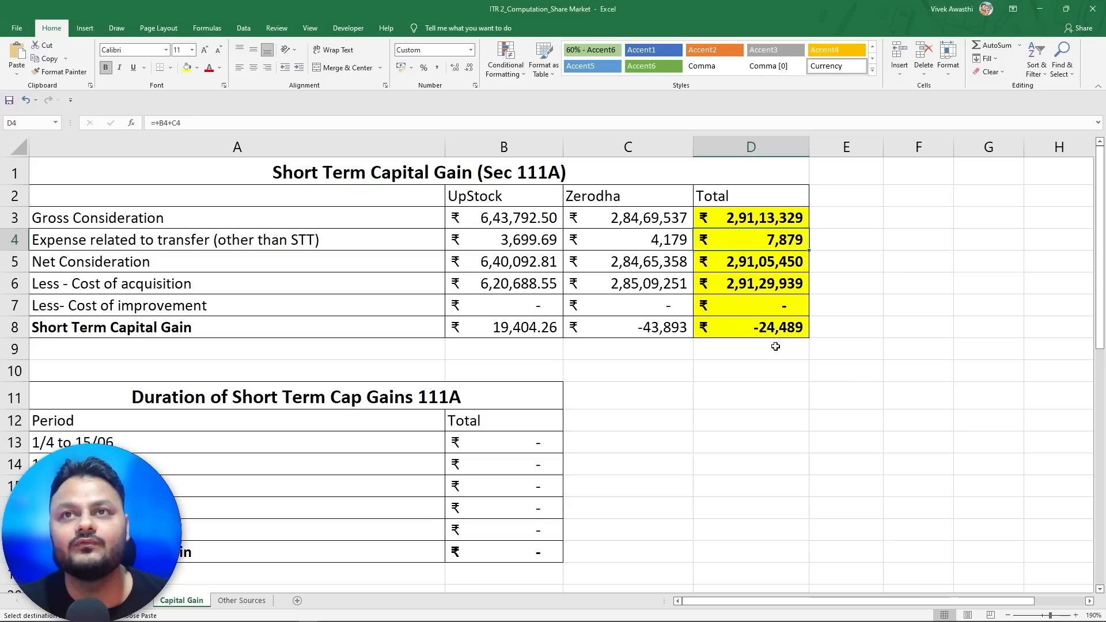
{"action": "key", "text": "alt+Tab"}
{"action": "scroll", "coordinate": [691, 461], "scroll_direction": "down", "scroll_amount": 3}
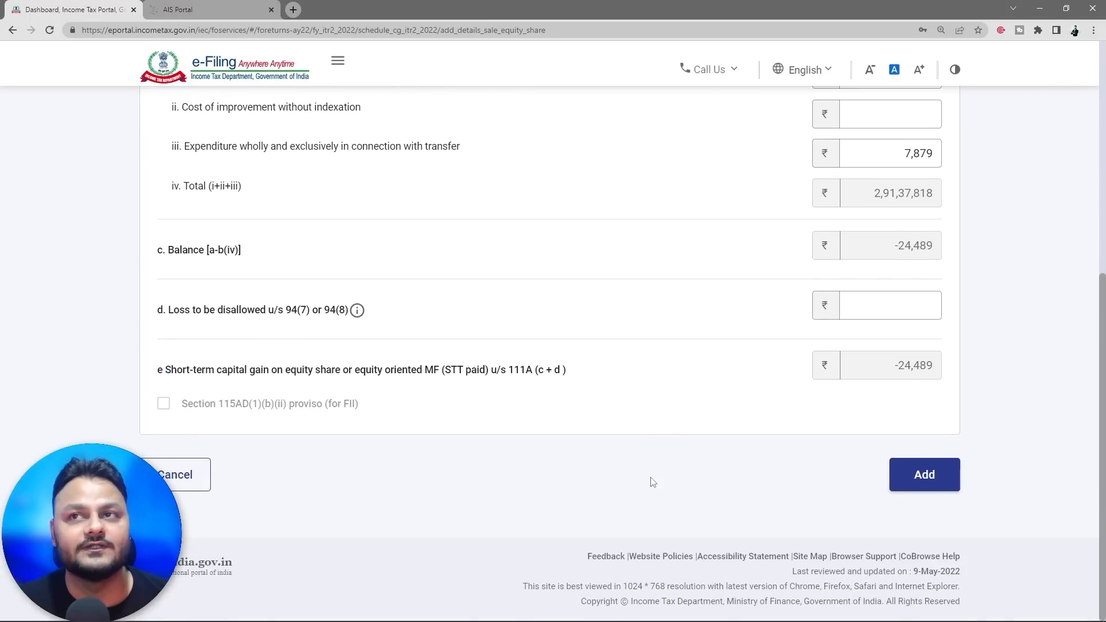
{"action": "left_click", "coordinate": [924, 475]}
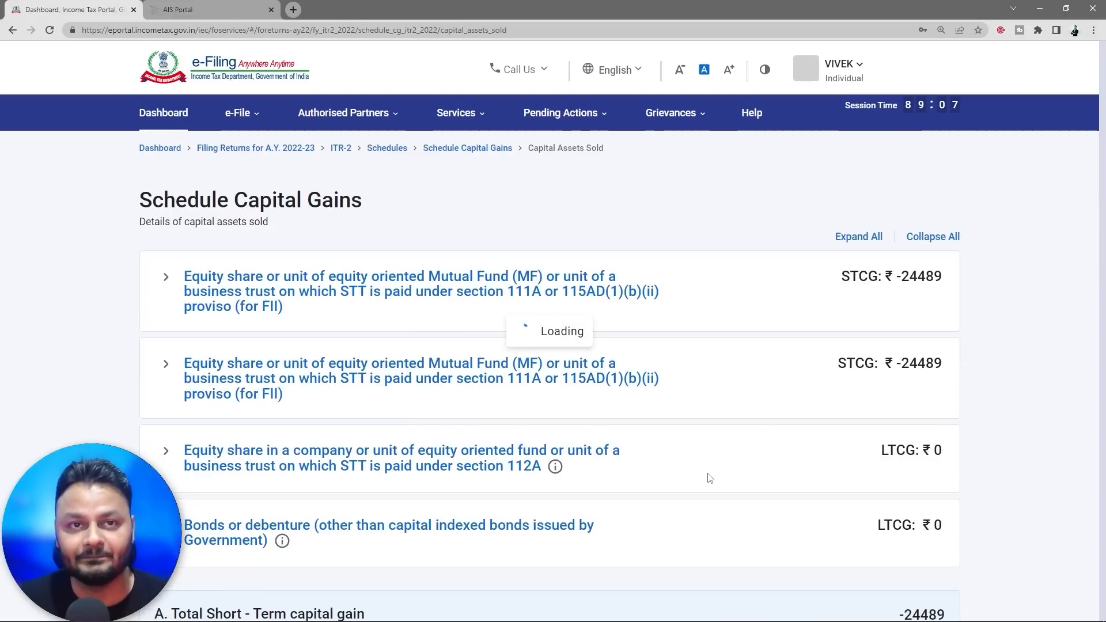
- Check the Sec 112A long-term table in Excel and open a new share/unit entry in the portal's Schedule 112A
{"action": "key", "text": "alt+Tab"}
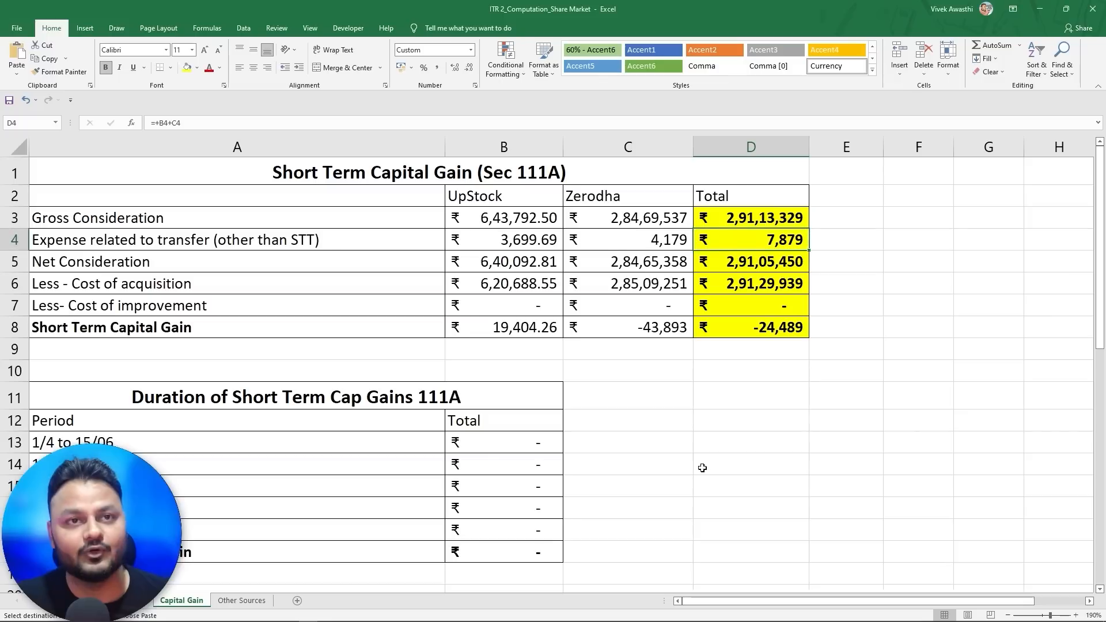
{"action": "scroll", "coordinate": [703, 464], "scroll_direction": "down", "scroll_amount": 5}
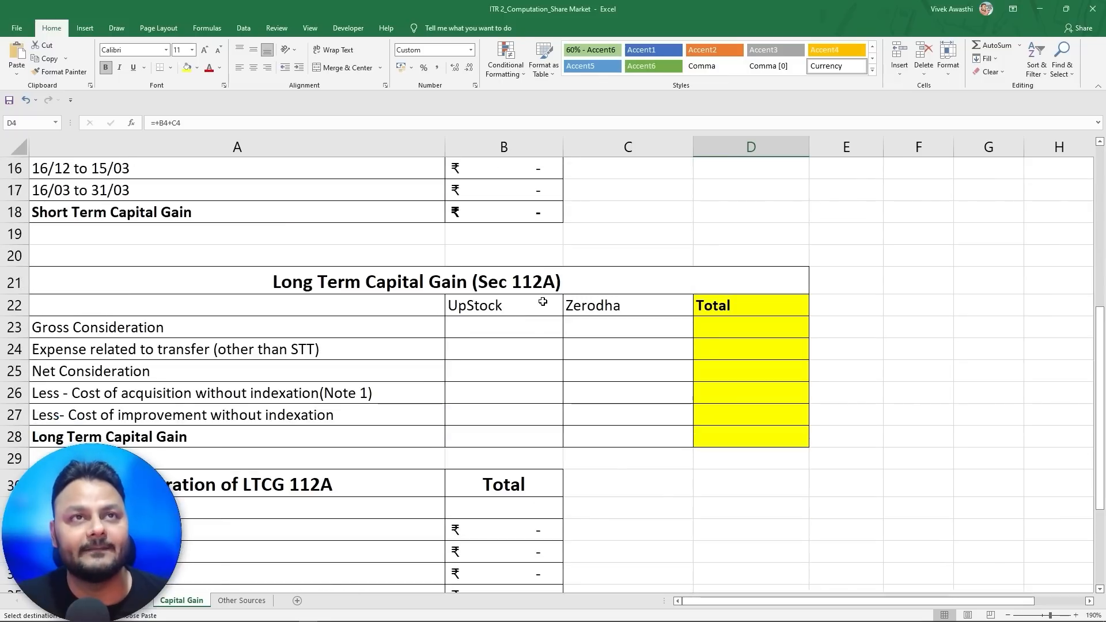
{"action": "key", "text": "alt+Tab"}
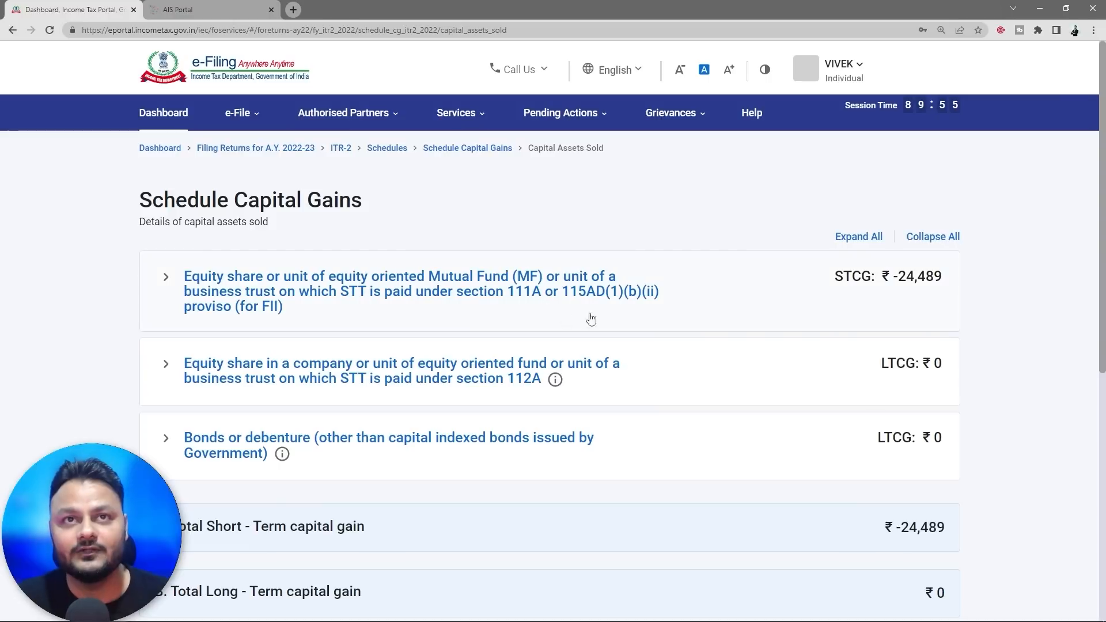
{"action": "left_click", "coordinate": [424, 377]}
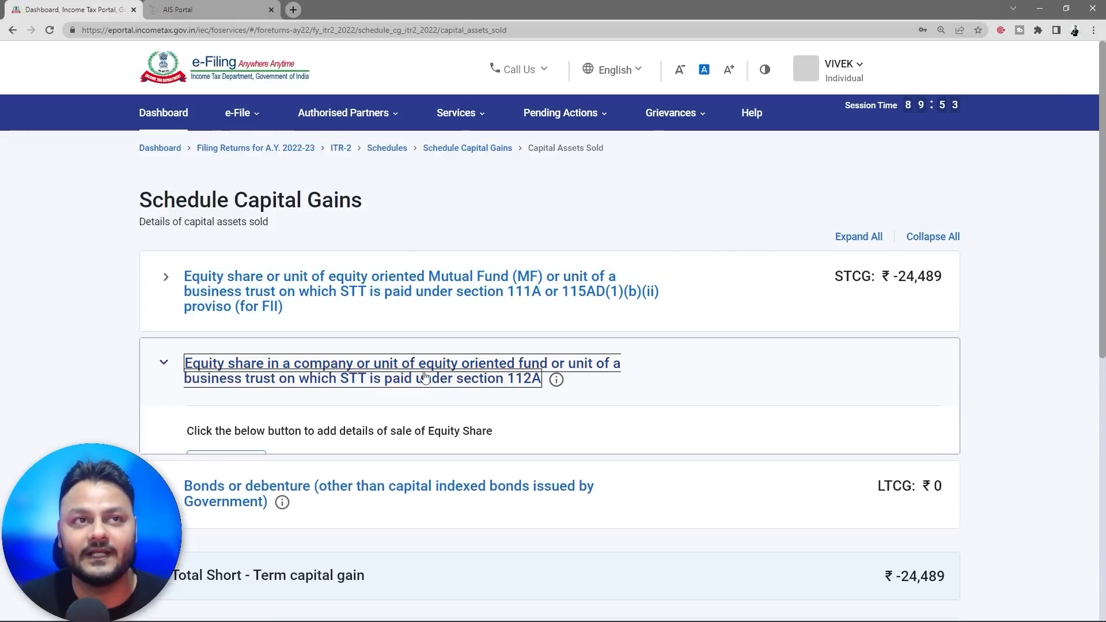
{"action": "left_click", "coordinate": [219, 459]}
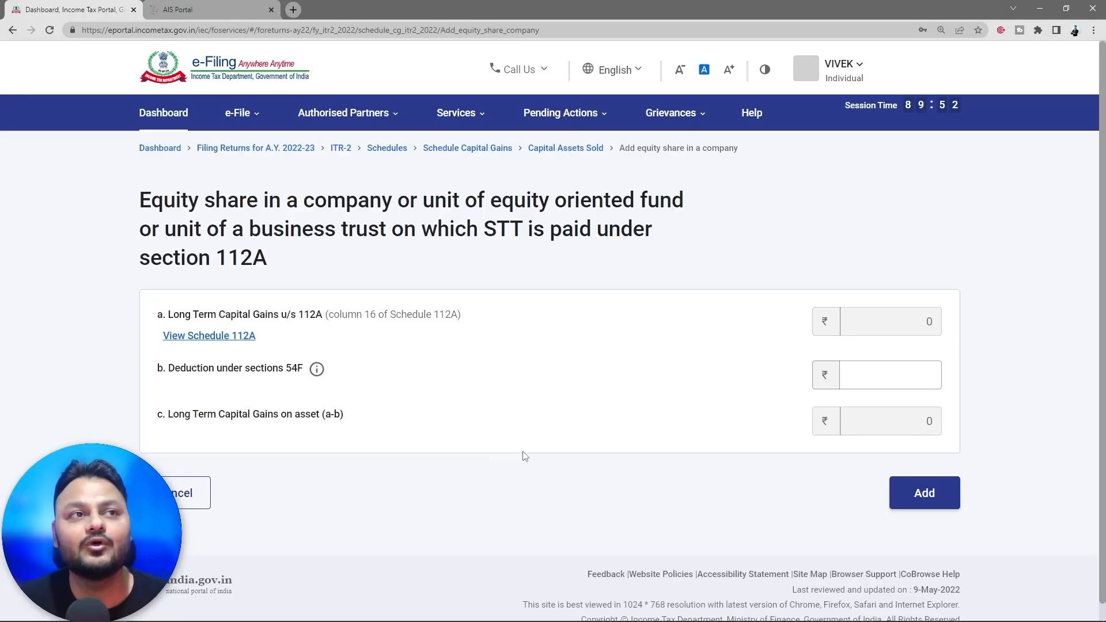
{"action": "left_click", "coordinate": [193, 337]}
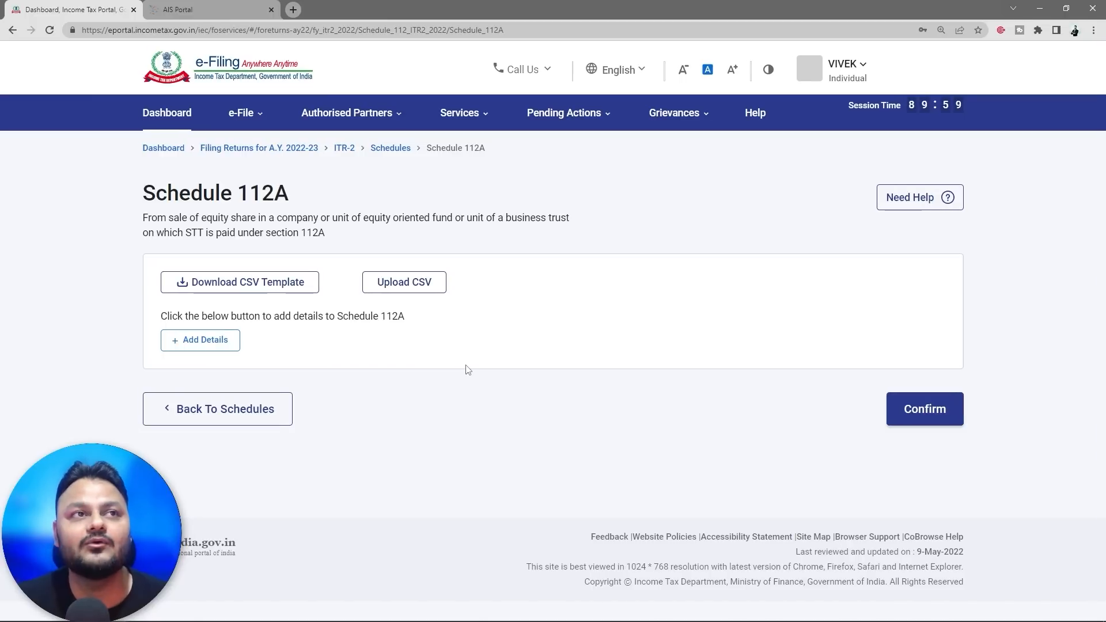
{"action": "left_click", "coordinate": [197, 345]}
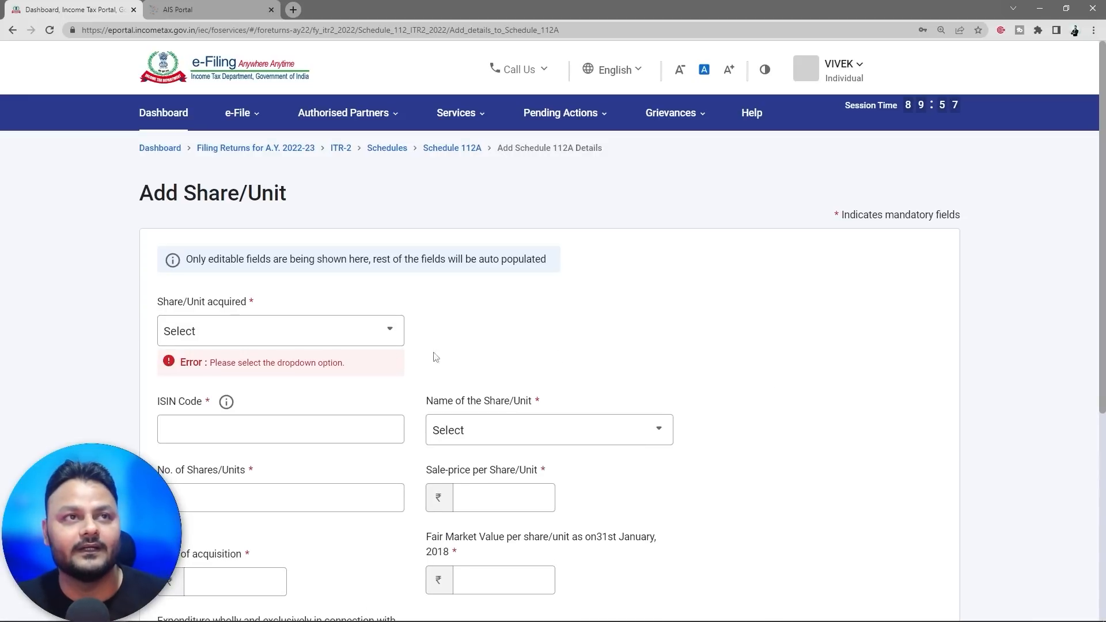
- Examine the two Share/Unit acquired choices, On or Before 31st January 2018 and After 31st January, 2018, for the Schedule 112A entry
{"action": "left_click", "coordinate": [350, 341]}
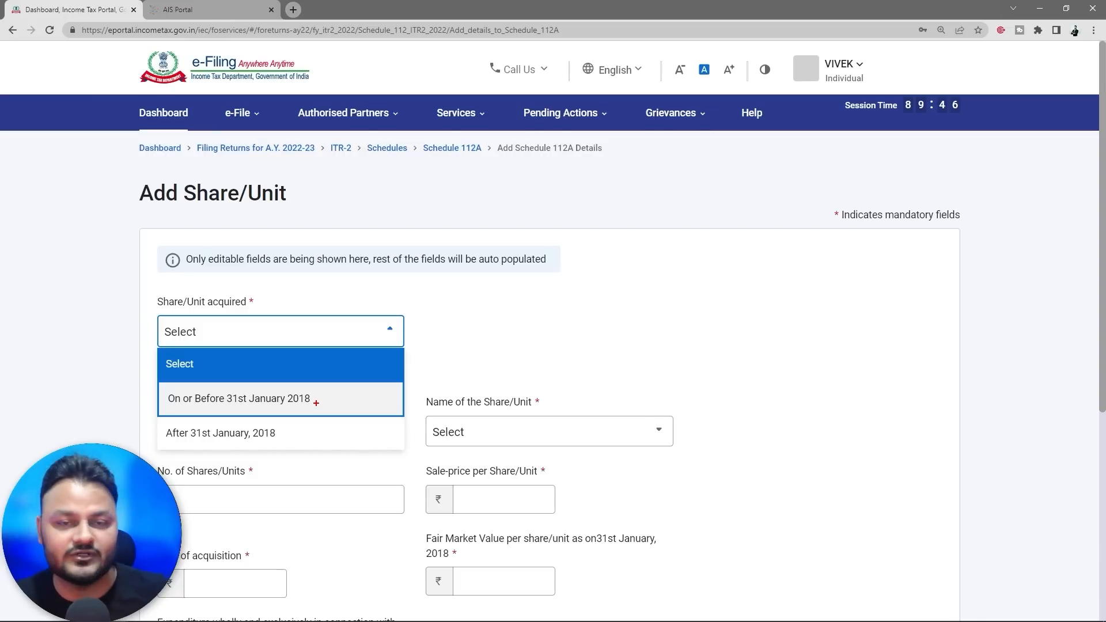
{"action": "left_click_drag", "start_coordinate": [323, 409], "coordinate": [355, 385]}
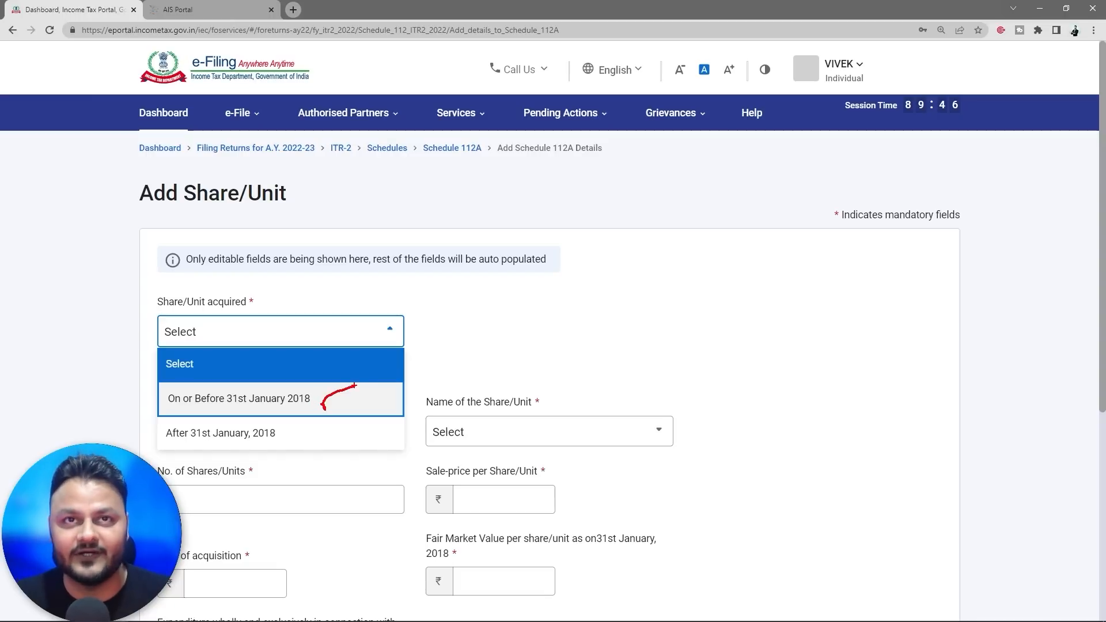
{"action": "mouse_move", "coordinate": [782, 229]}
{"action": "left_mouse_down"}
{"action": "mouse_move", "coordinate": [782, 257]}
{"action": "mouse_move", "coordinate": [632, 333]}
{"action": "mouse_move", "coordinate": [651, 318]}
{"action": "left_mouse_up"}
{"action": "mouse_move", "coordinate": [783, 268]}
{"action": "left_mouse_down"}
{"action": "mouse_move", "coordinate": [942, 311]}
{"action": "mouse_move", "coordinate": [959, 294]}
{"action": "left_mouse_up"}
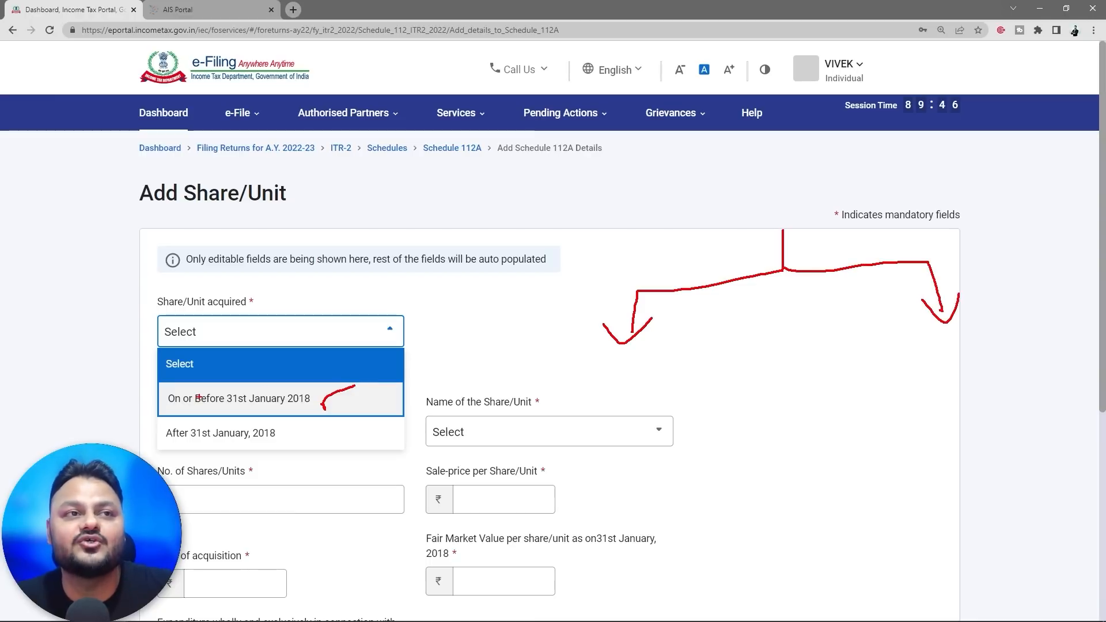
{"action": "left_click_drag", "start_coordinate": [230, 405], "coordinate": [333, 403]}
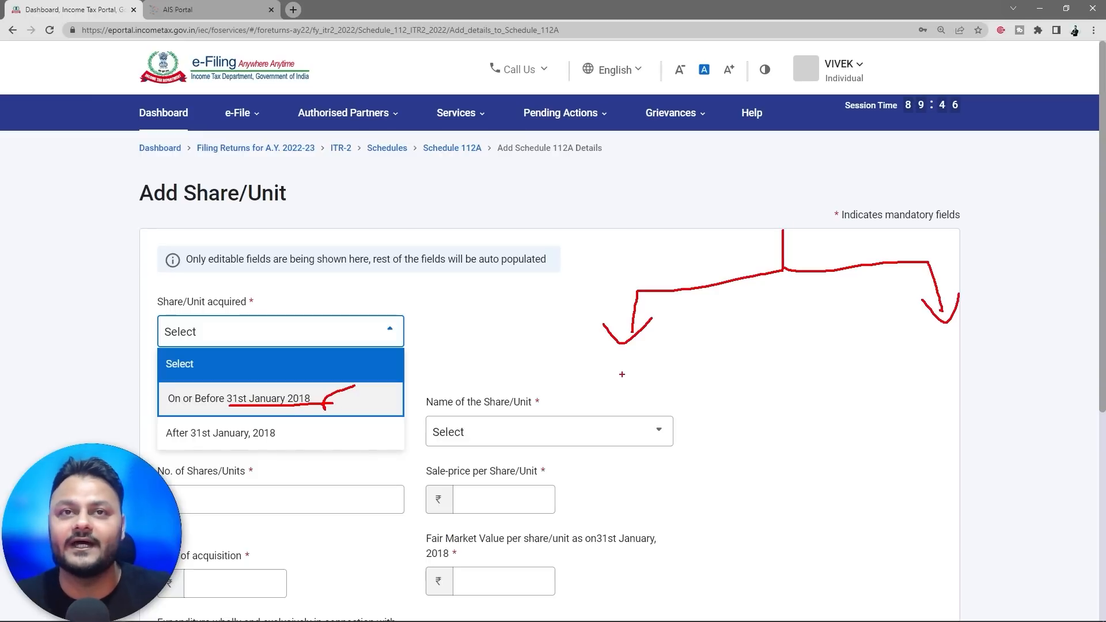
{"action": "left_click_drag", "start_coordinate": [640, 366], "coordinate": [644, 419]}
{"action": "left_click_drag", "start_coordinate": [689, 365], "coordinate": [683, 409]}
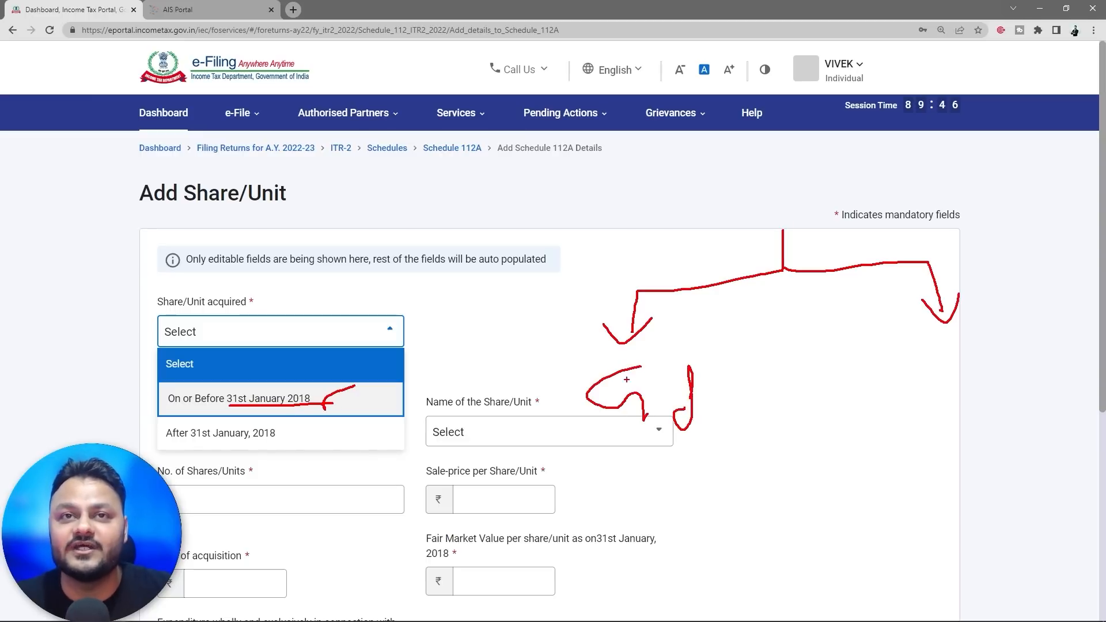
{"action": "mouse_move", "coordinate": [604, 348]}
{"action": "left_mouse_down"}
{"action": "mouse_move", "coordinate": [665, 348]}
{"action": "mouse_move", "coordinate": [744, 453]}
{"action": "mouse_move", "coordinate": [620, 353]}
{"action": "left_mouse_up"}
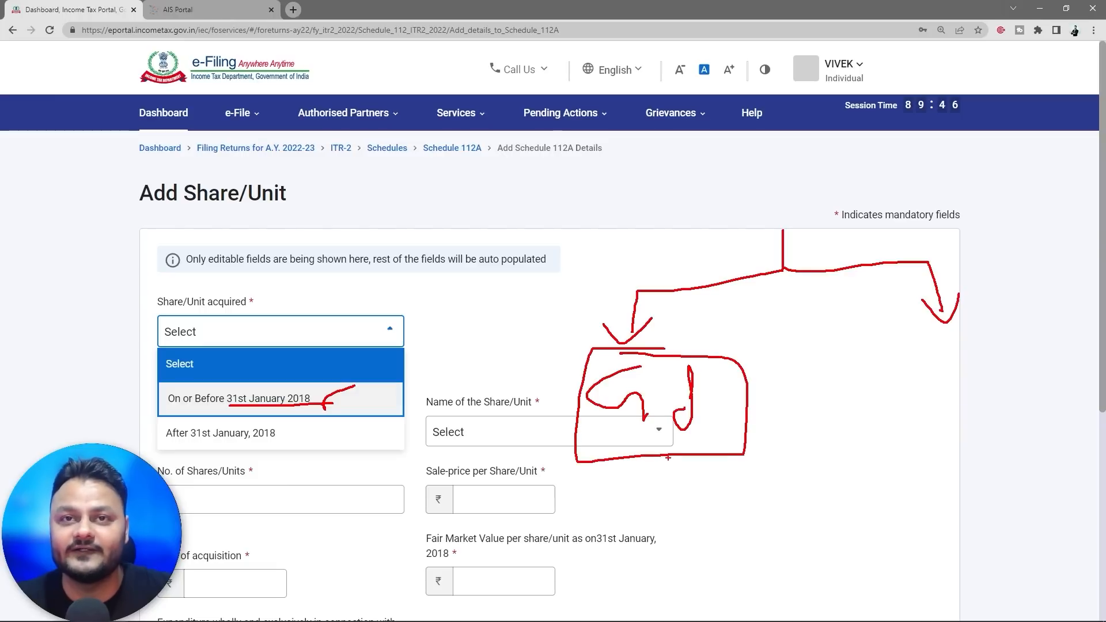
{"action": "mouse_move", "coordinate": [668, 458]}
{"action": "left_mouse_down"}
{"action": "mouse_move", "coordinate": [665, 478]}
{"action": "mouse_move", "coordinate": [675, 470]}
{"action": "left_mouse_up"}
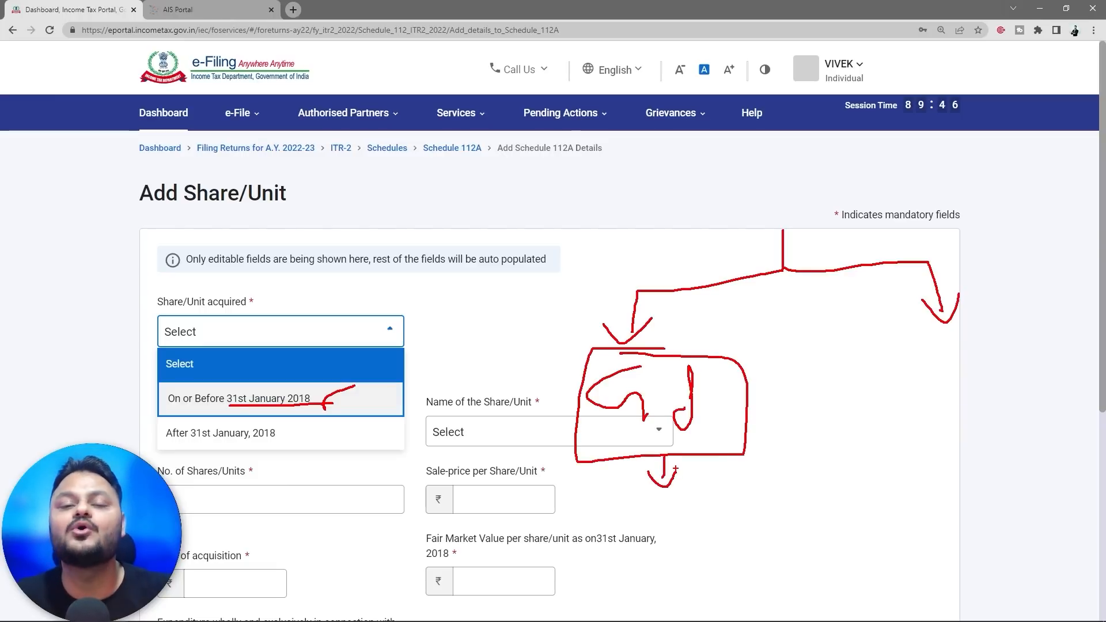
{"action": "mouse_move", "coordinate": [629, 501]}
{"action": "left_mouse_down"}
{"action": "mouse_move", "coordinate": [601, 527]}
{"action": "mouse_move", "coordinate": [668, 509]}
{"action": "mouse_move", "coordinate": [670, 526]}
{"action": "mouse_move", "coordinate": [697, 511]}
{"action": "mouse_move", "coordinate": [686, 521]}
{"action": "mouse_move", "coordinate": [700, 529]}
{"action": "left_mouse_up"}
{"action": "left_click", "coordinate": [671, 502]}
{"action": "mouse_move", "coordinate": [696, 512]}
{"action": "left_mouse_down"}
{"action": "mouse_move", "coordinate": [732, 519]}
{"action": "mouse_move", "coordinate": [748, 504]}
{"action": "left_mouse_up"}
{"action": "mouse_move", "coordinate": [750, 508]}
{"action": "left_mouse_down"}
{"action": "mouse_move", "coordinate": [769, 519]}
{"action": "mouse_move", "coordinate": [763, 529]}
{"action": "left_mouse_up"}
{"action": "mouse_move", "coordinate": [785, 514]}
{"action": "left_mouse_down"}
{"action": "mouse_move", "coordinate": [789, 506]}
{"action": "mouse_move", "coordinate": [798, 520]}
{"action": "left_mouse_up"}
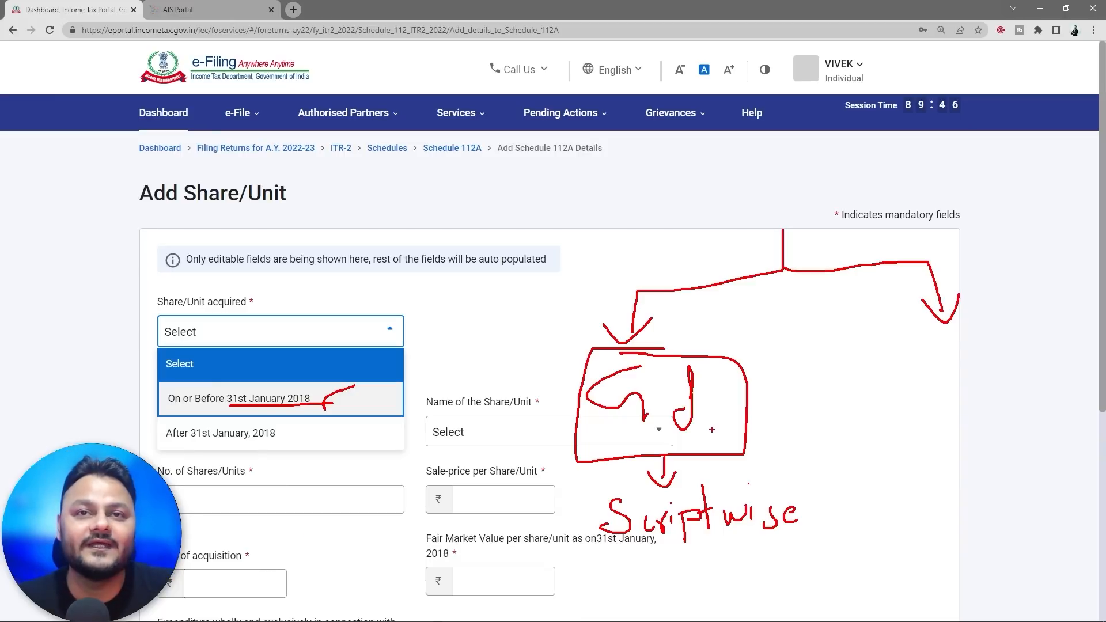
{"action": "left_click_drag", "start_coordinate": [646, 445], "coordinate": [722, 430]}
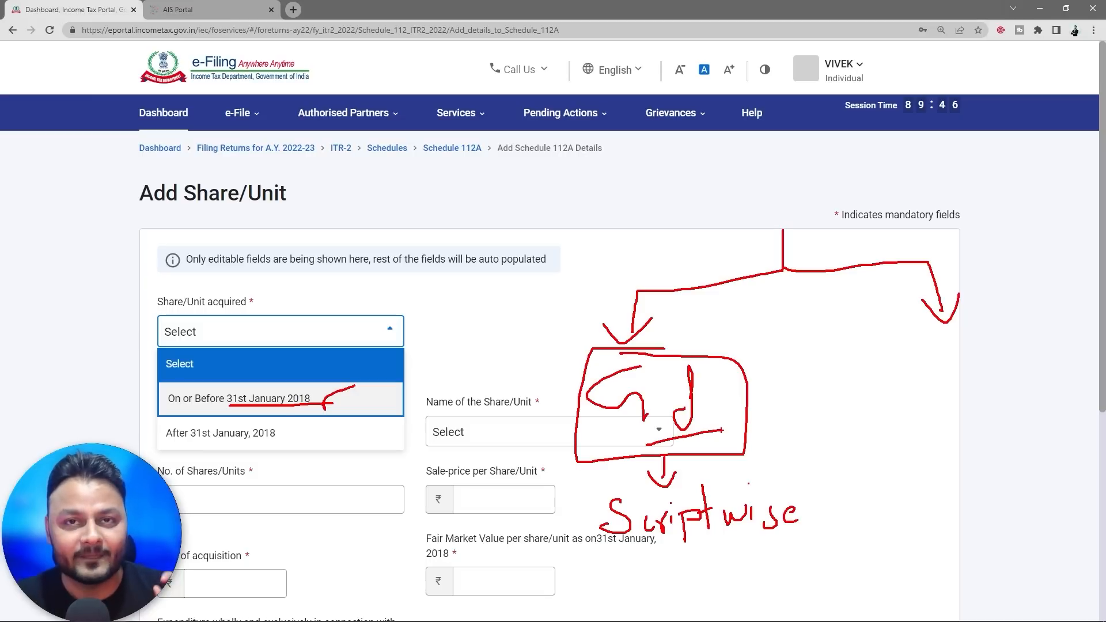
{"action": "mouse_move", "coordinate": [283, 431]}
{"action": "left_mouse_down"}
{"action": "mouse_move", "coordinate": [190, 418]}
{"action": "mouse_move", "coordinate": [264, 455]}
{"action": "mouse_move", "coordinate": [225, 421]}
{"action": "left_mouse_up"}
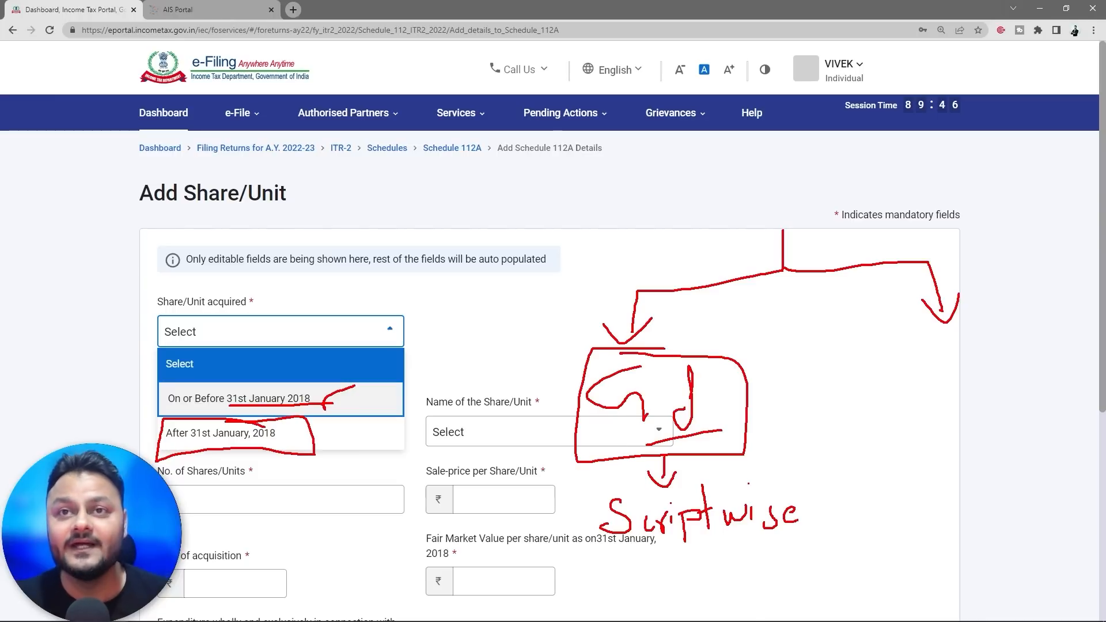
{"action": "mouse_move", "coordinate": [848, 372]}
{"action": "left_mouse_down"}
{"action": "mouse_move", "coordinate": [852, 412]}
{"action": "mouse_move", "coordinate": [871, 373]}
{"action": "mouse_move", "coordinate": [883, 401]}
{"action": "mouse_move", "coordinate": [912, 379]}
{"action": "mouse_move", "coordinate": [954, 380]}
{"action": "mouse_move", "coordinate": [962, 339]}
{"action": "left_mouse_up"}
{"action": "mouse_move", "coordinate": [909, 415]}
{"action": "left_mouse_down"}
{"action": "mouse_move", "coordinate": [898, 456]}
{"action": "mouse_move", "coordinate": [919, 427]}
{"action": "left_mouse_up"}
{"action": "mouse_move", "coordinate": [876, 476]}
{"action": "left_mouse_down"}
{"action": "mouse_move", "coordinate": [847, 533]}
{"action": "mouse_move", "coordinate": [866, 500]}
{"action": "mouse_move", "coordinate": [887, 516]}
{"action": "mouse_move", "coordinate": [994, 484]}
{"action": "mouse_move", "coordinate": [996, 505]}
{"action": "mouse_move", "coordinate": [1025, 455]}
{"action": "mouse_move", "coordinate": [1051, 478]}
{"action": "mouse_move", "coordinate": [1065, 455]}
{"action": "mouse_move", "coordinate": [1074, 460]}
{"action": "left_mouse_up"}
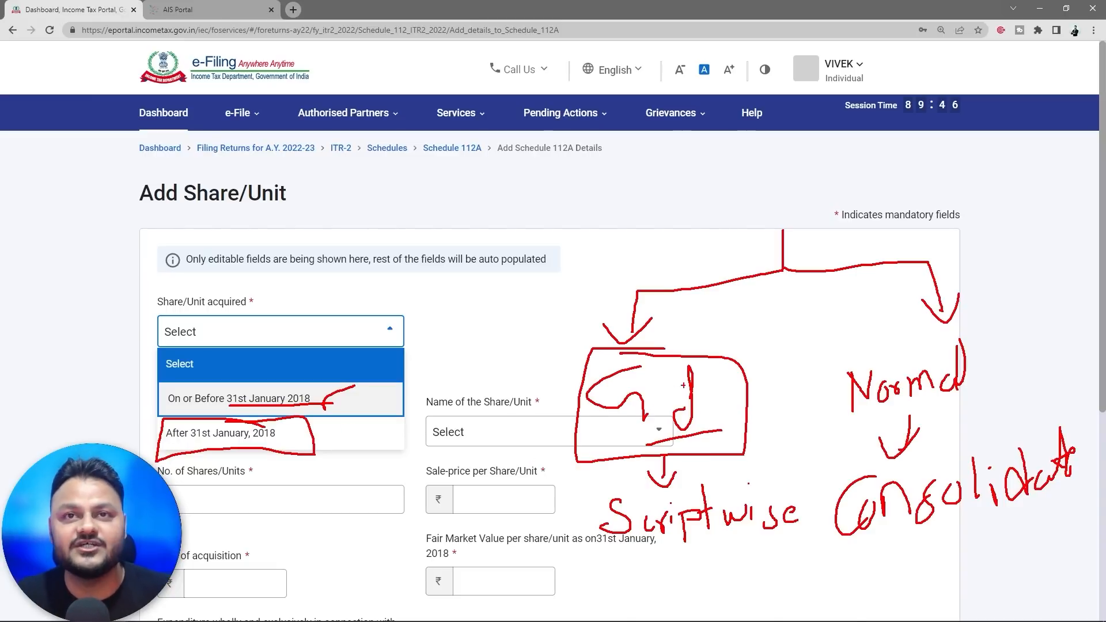
{"action": "mouse_move", "coordinate": [729, 364]}
{"action": "left_mouse_down"}
{"action": "mouse_move", "coordinate": [576, 455]}
{"action": "mouse_move", "coordinate": [663, 459]}
{"action": "left_mouse_up"}
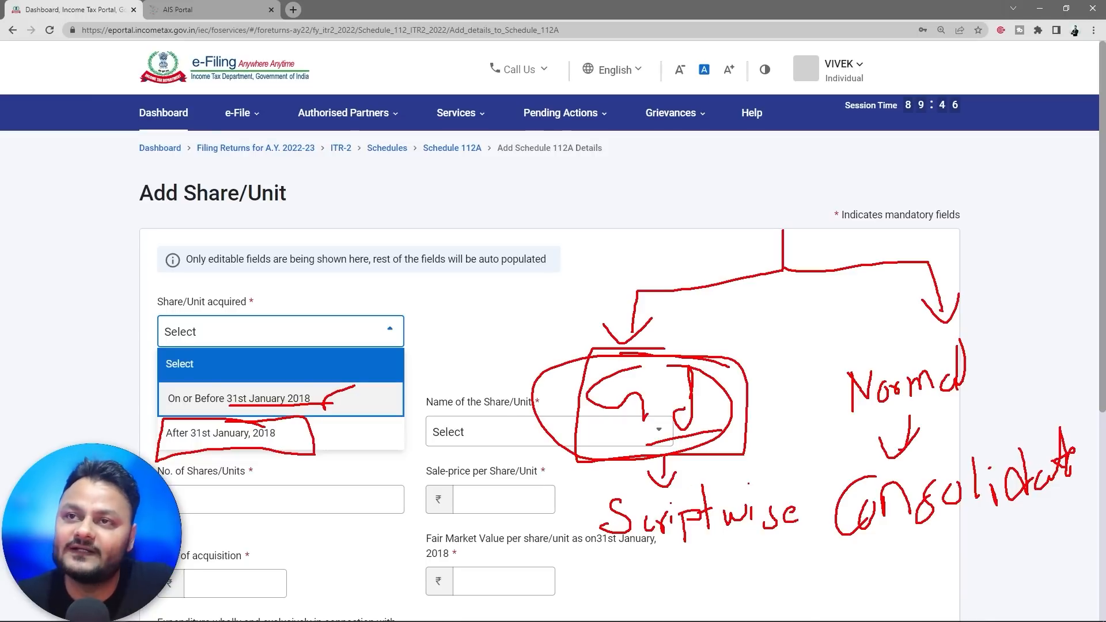
{"action": "mouse_move", "coordinate": [974, 340]}
{"action": "left_mouse_down"}
{"action": "mouse_move", "coordinate": [827, 341]}
{"action": "mouse_move", "coordinate": [978, 570]}
{"action": "mouse_move", "coordinate": [1083, 356]}
{"action": "mouse_move", "coordinate": [884, 356]}
{"action": "left_mouse_up"}
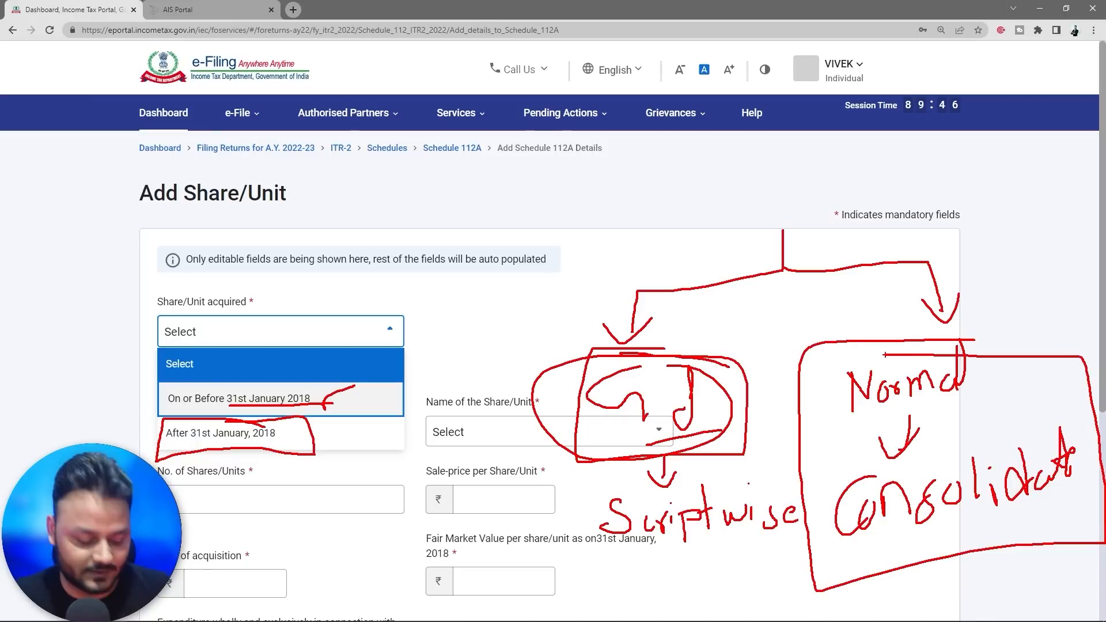
{"action": "key", "text": "Escape"}
- Check the Sec 112A table in Excel and set the portal's share/unit acquisition period to After 31st January, 2018
{"action": "key", "text": "alt+Tab"}
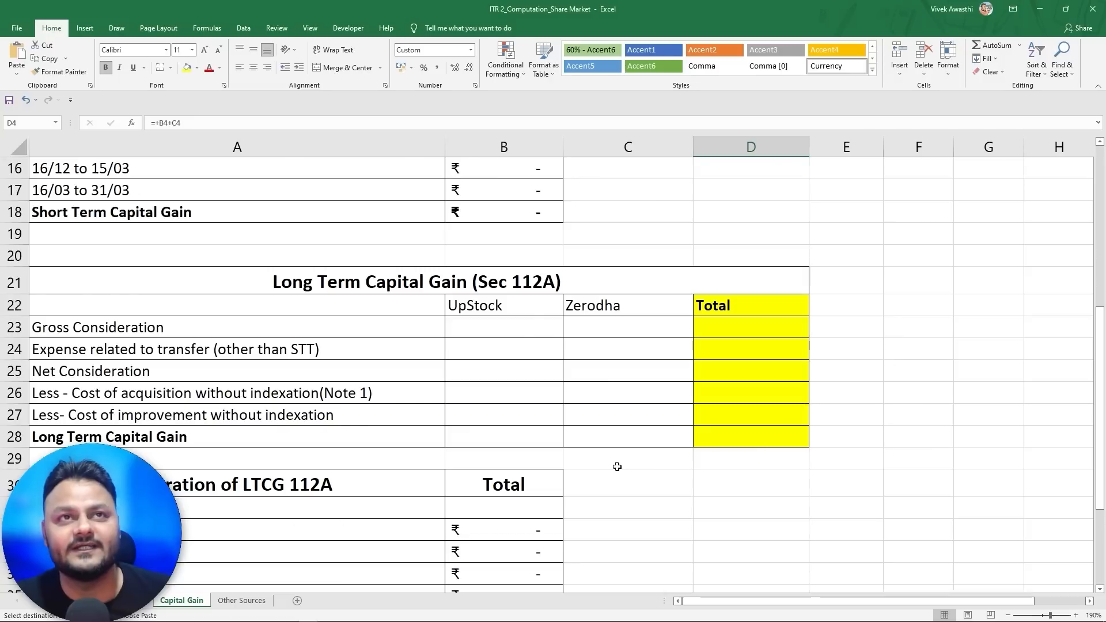
{"action": "scroll", "coordinate": [617, 466], "scroll_direction": "up", "scroll_amount": 5}
{"action": "scroll", "coordinate": [517, 246], "scroll_direction": "down", "scroll_amount": 6}
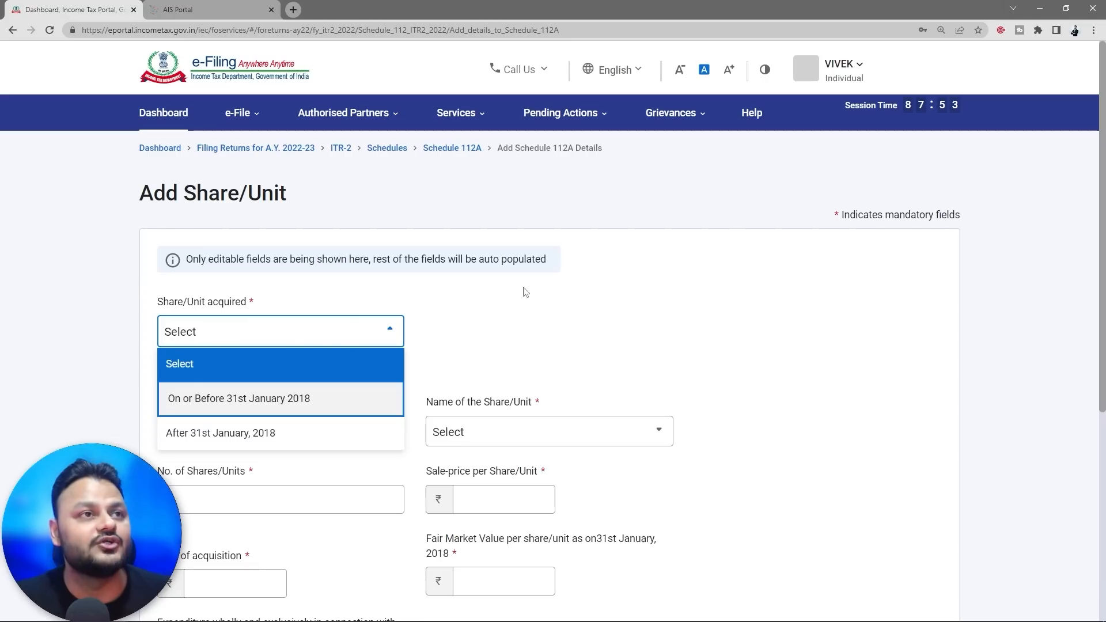
{"action": "left_click", "coordinate": [204, 437]}
{"action": "scroll", "coordinate": [836, 421], "scroll_direction": "down", "scroll_amount": 1}
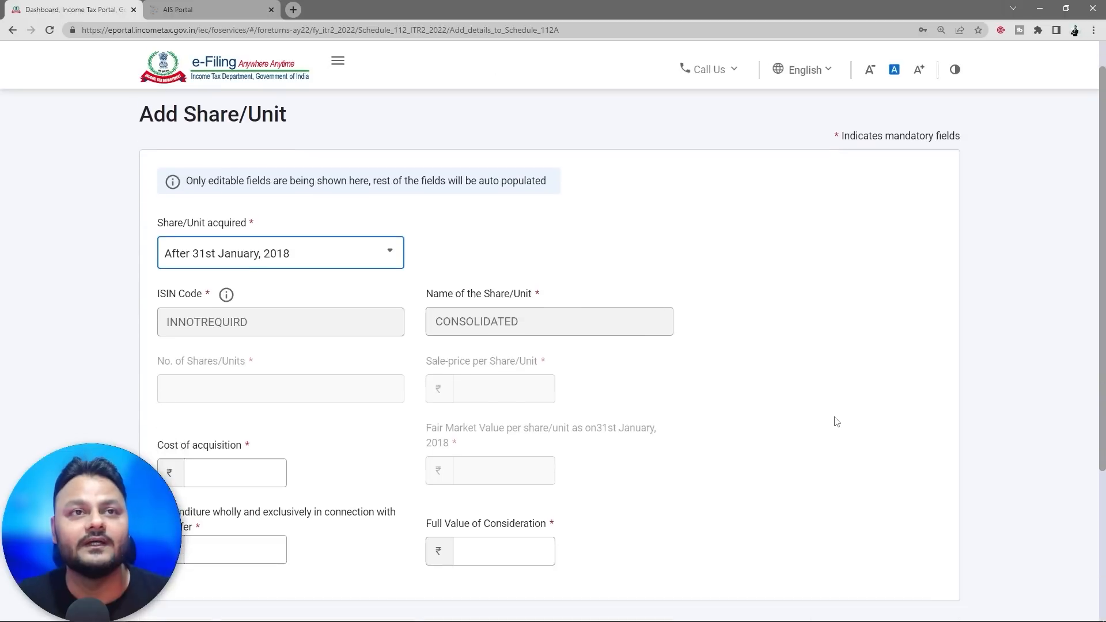
{"action": "scroll", "coordinate": [836, 421], "scroll_direction": "down", "scroll_amount": 1}
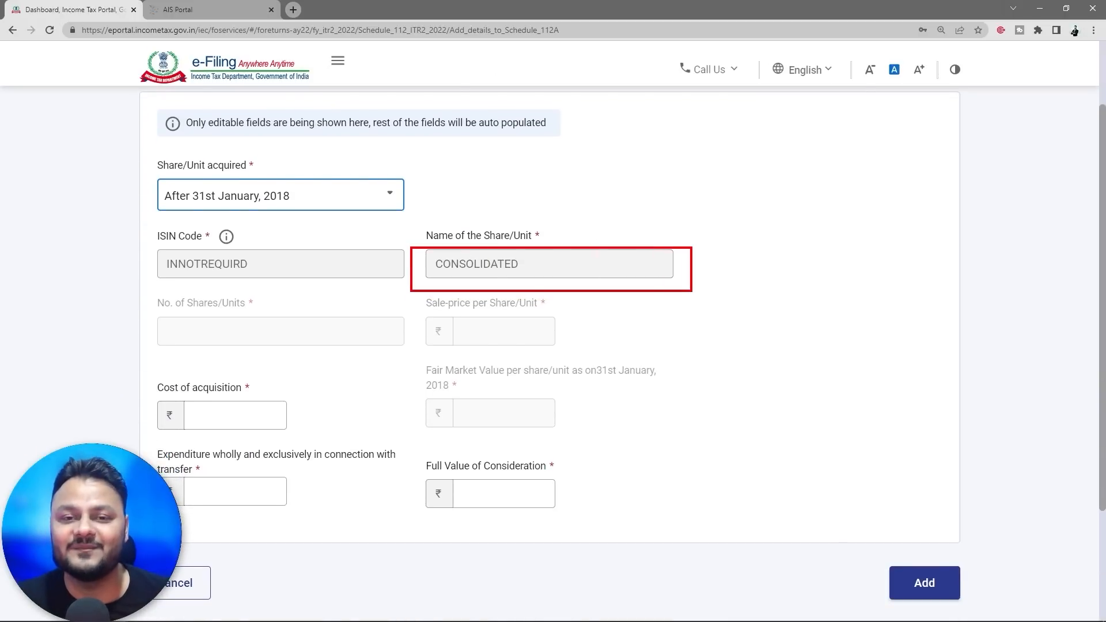
{"action": "scroll", "coordinate": [691, 296], "scroll_direction": "up", "scroll_amount": 3}
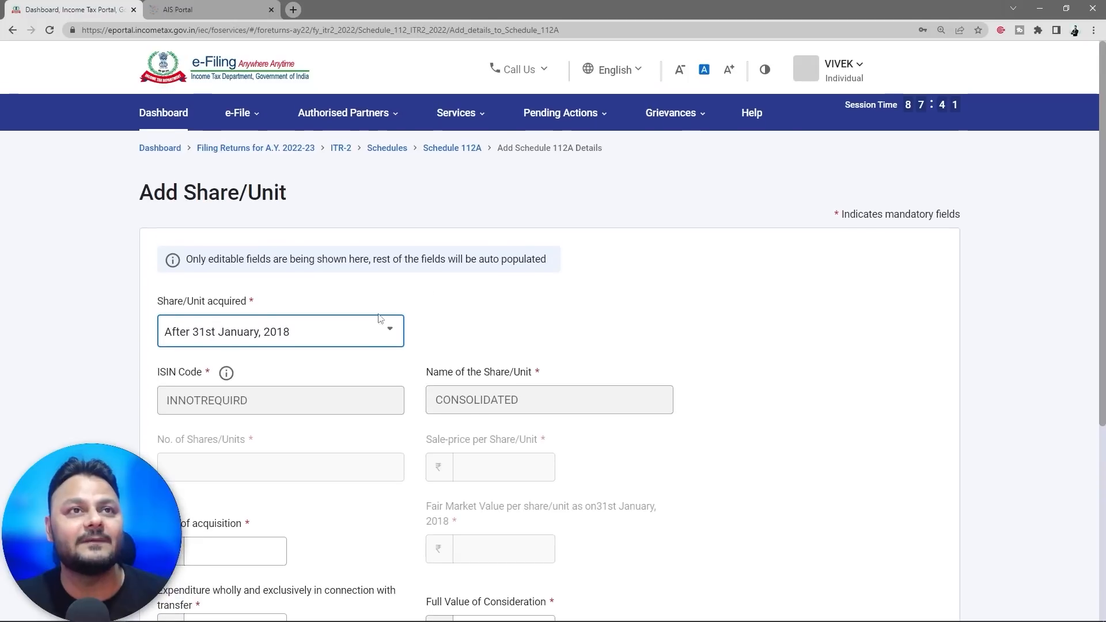
- Change the acquisition period to On or Before 31st January 2018 and check the ISIN code, share name and number of shares fields
{"action": "left_click", "coordinate": [375, 333]}
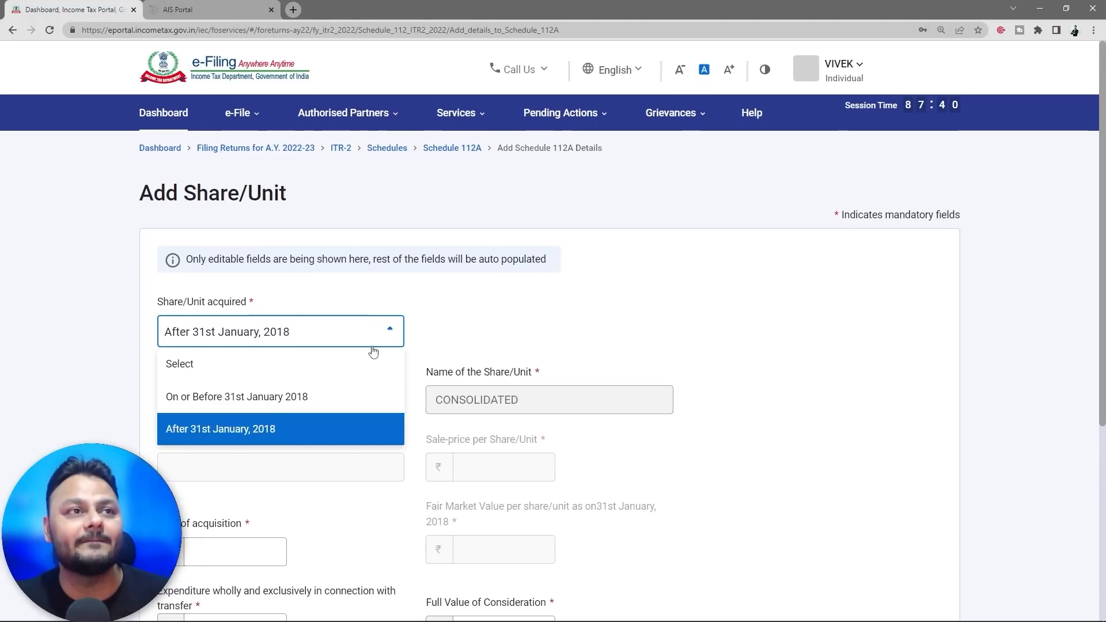
{"action": "left_click", "coordinate": [225, 403]}
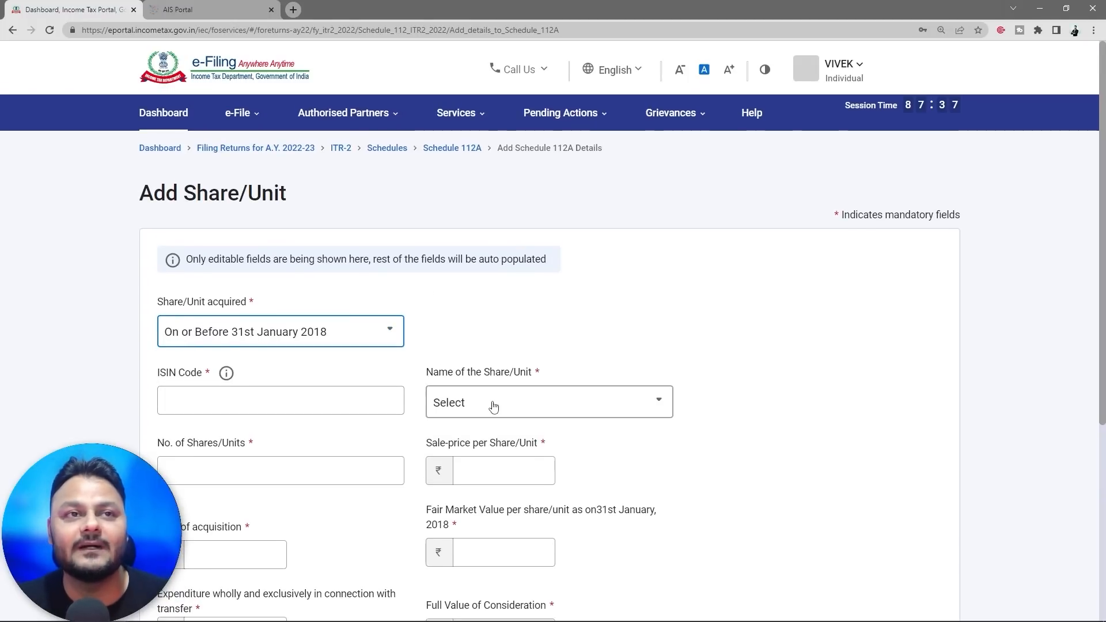
{"action": "left_click", "coordinate": [191, 393]}
{"action": "left_click", "coordinate": [601, 403]}
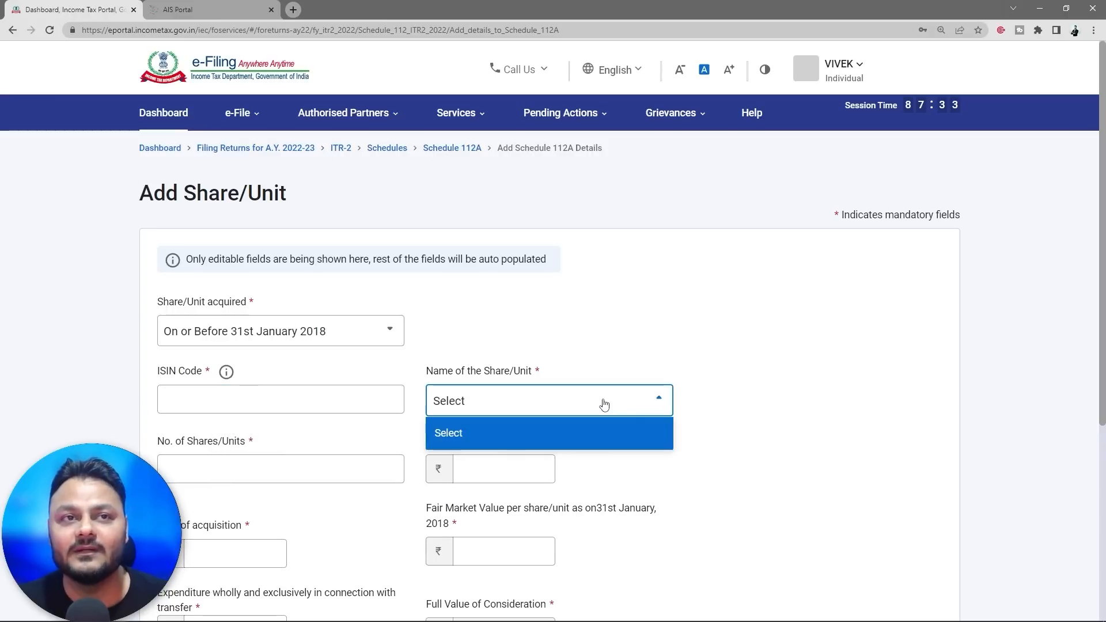
{"action": "left_click", "coordinate": [603, 403]}
{"action": "left_click", "coordinate": [317, 468]}
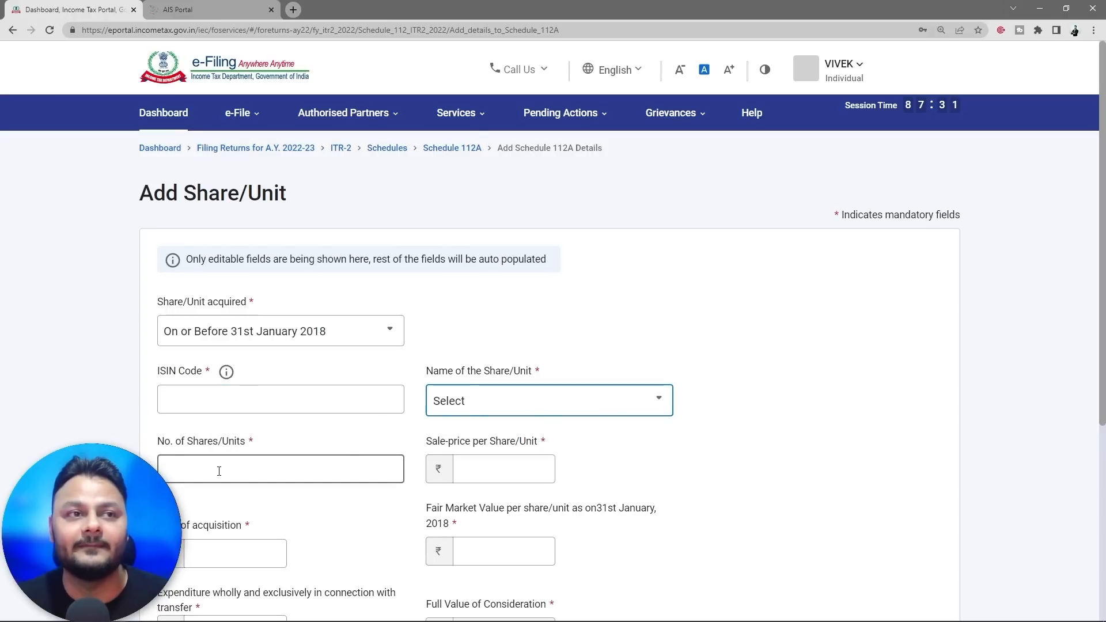
{"action": "scroll", "coordinate": [219, 471], "scroll_direction": "down", "scroll_amount": 3}
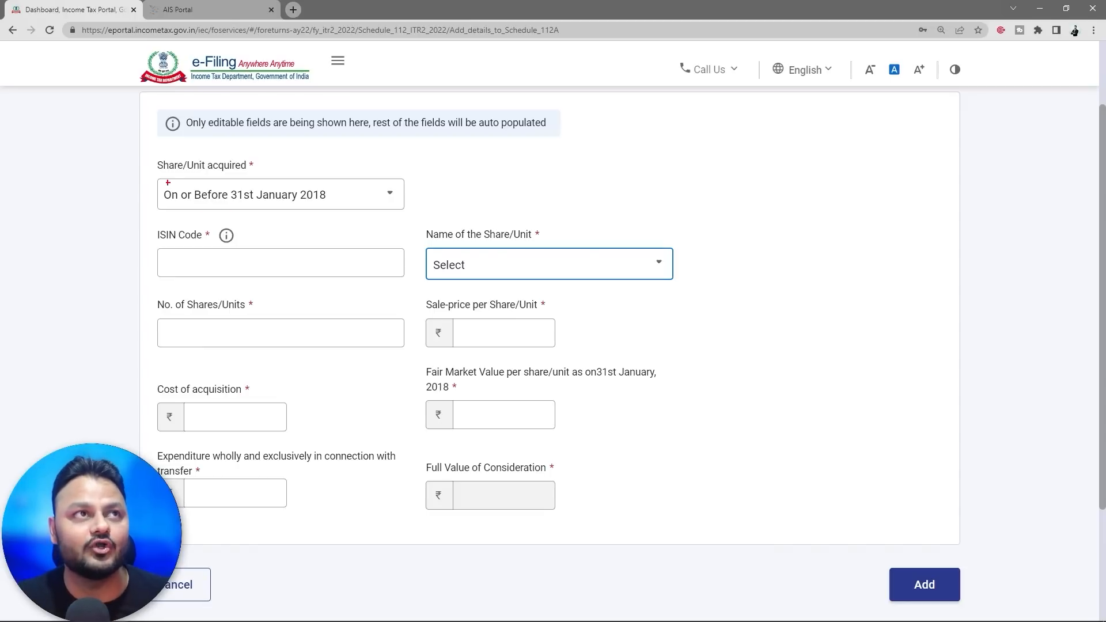
- Examine the sale price, cost of acquisition, fair market value, transfer expenditure and full value of consideration fields for shares acquired before the cutoff
{"action": "left_click_drag", "start_coordinate": [137, 177], "coordinate": [421, 211]}
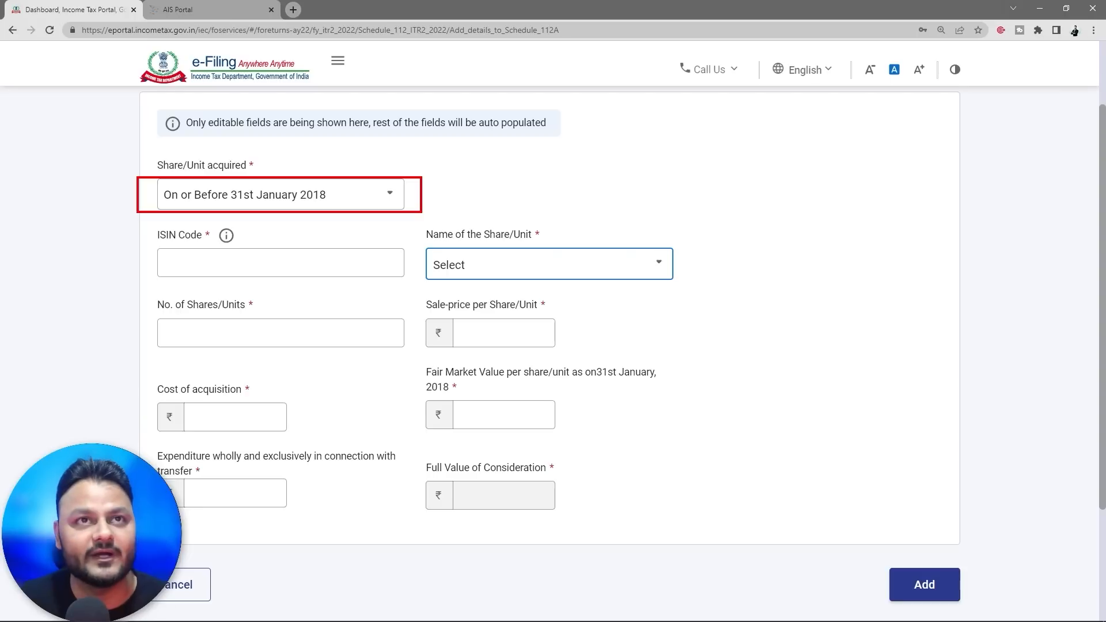
{"action": "left_click_drag", "start_coordinate": [413, 286], "coordinate": [570, 356]}
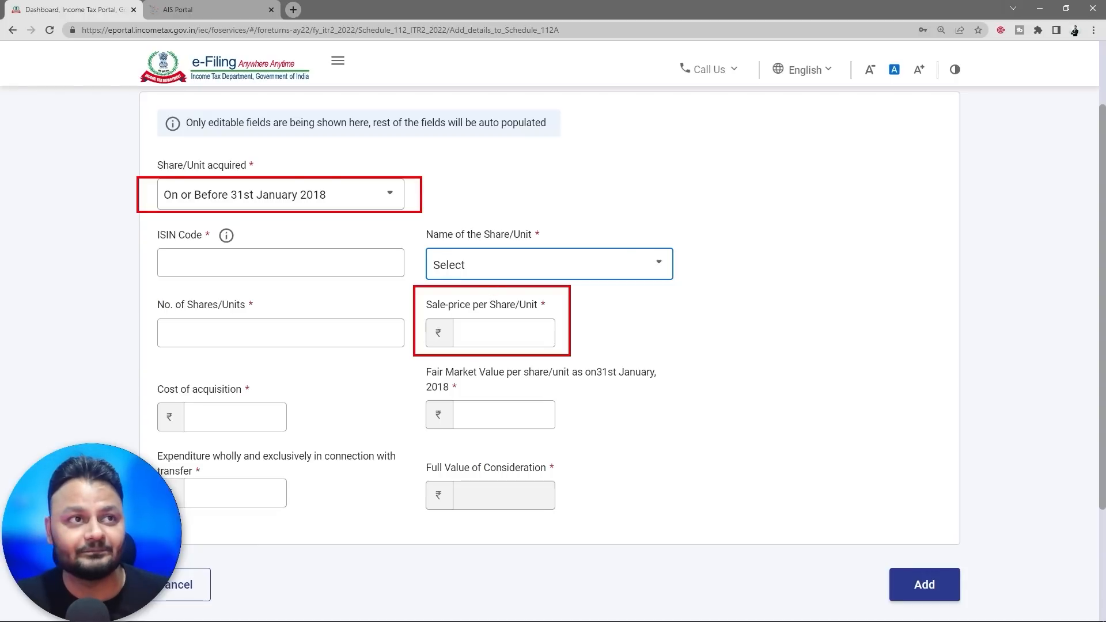
{"action": "mouse_move", "coordinate": [134, 376]}
{"action": "left_mouse_down"}
{"action": "mouse_move", "coordinate": [344, 456]}
{"action": "mouse_move", "coordinate": [317, 440]}
{"action": "left_mouse_up"}
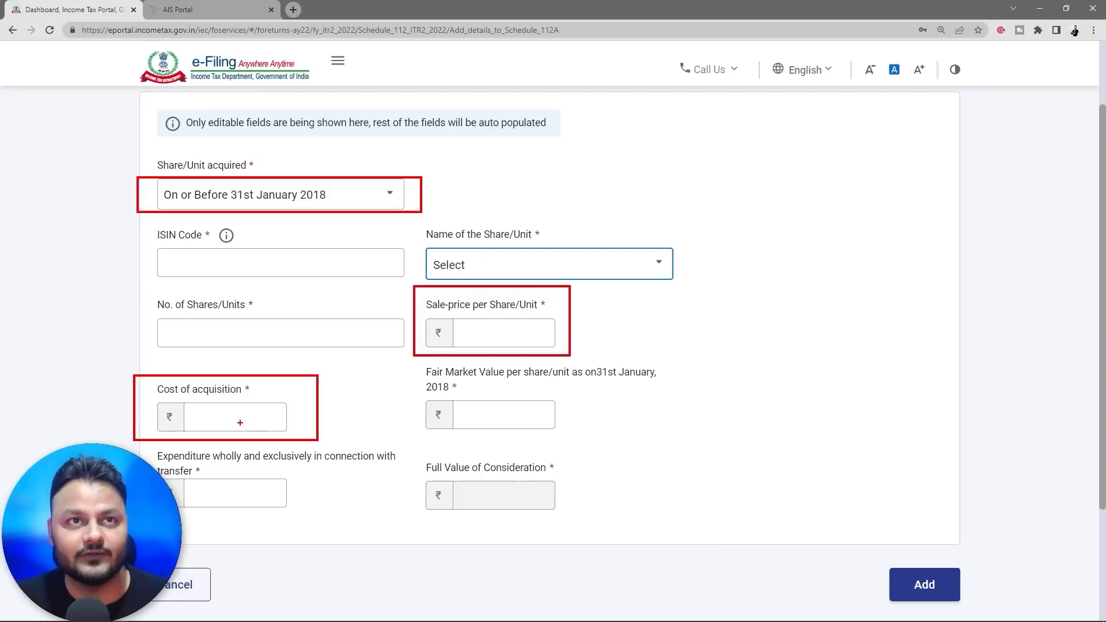
{"action": "left_click_drag", "start_coordinate": [416, 362], "coordinate": [687, 427]}
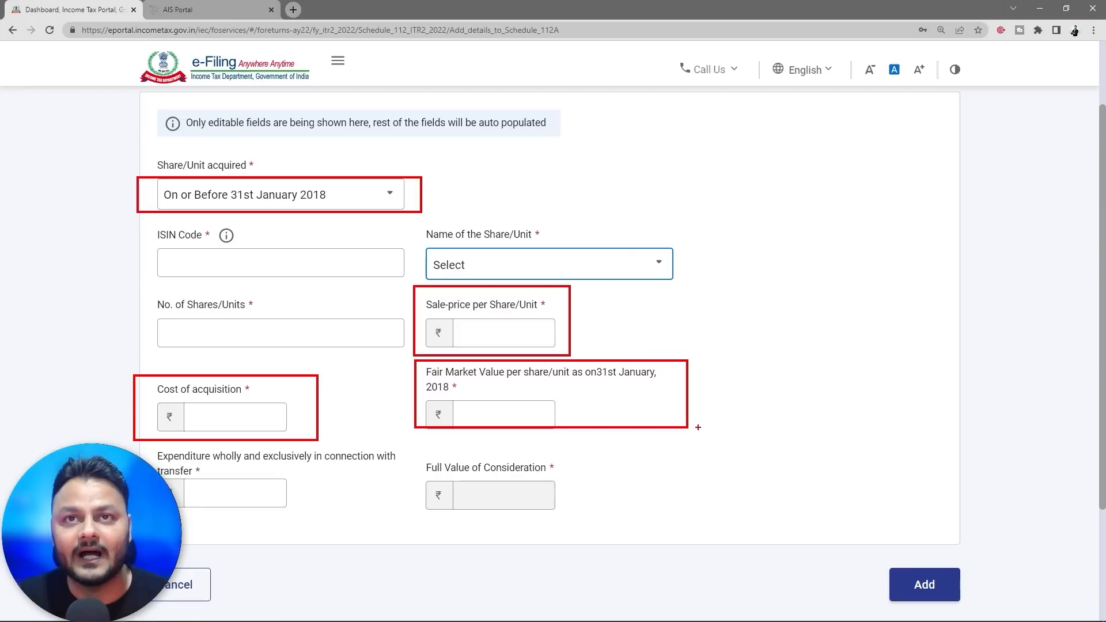
{"action": "mouse_move", "coordinate": [698, 421]}
{"action": "left_mouse_down"}
{"action": "mouse_move", "coordinate": [727, 374]}
{"action": "mouse_move", "coordinate": [727, 415]}
{"action": "mouse_move", "coordinate": [766, 407]}
{"action": "left_mouse_up"}
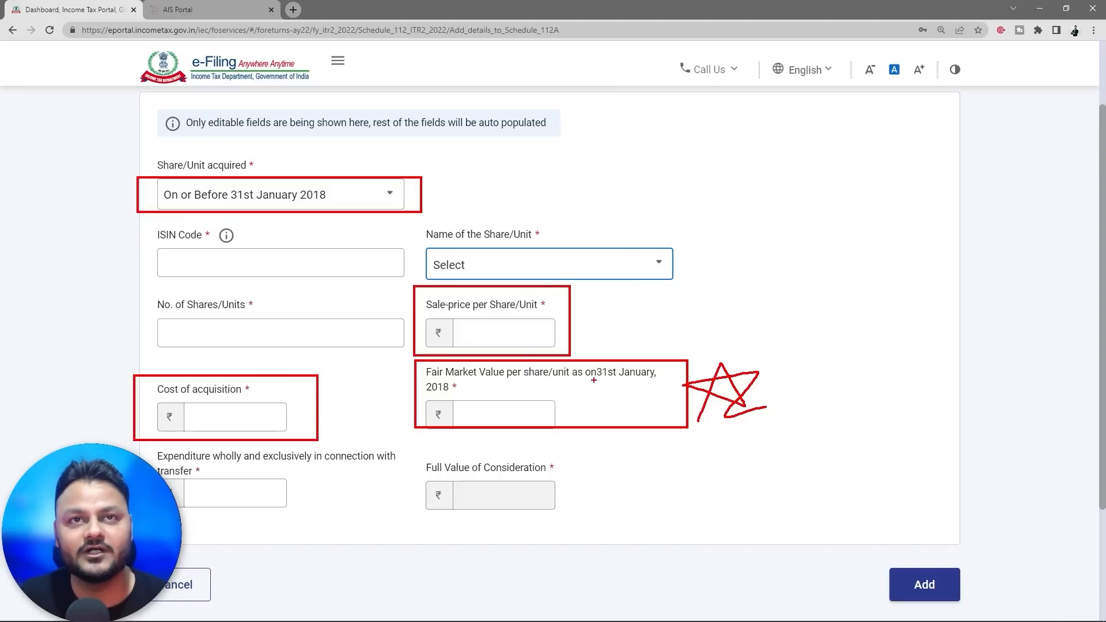
{"action": "left_click_drag", "start_coordinate": [593, 380], "coordinate": [653, 378]}
{"action": "left_click_drag", "start_coordinate": [425, 392], "coordinate": [452, 393]}
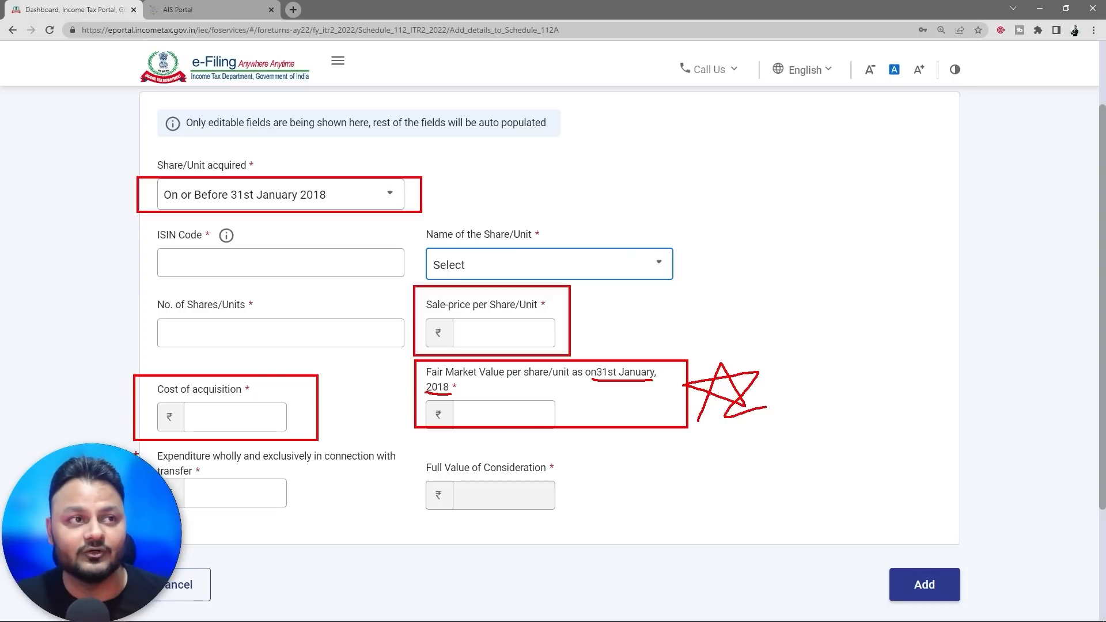
{"action": "left_click_drag", "start_coordinate": [138, 449], "coordinate": [419, 515]}
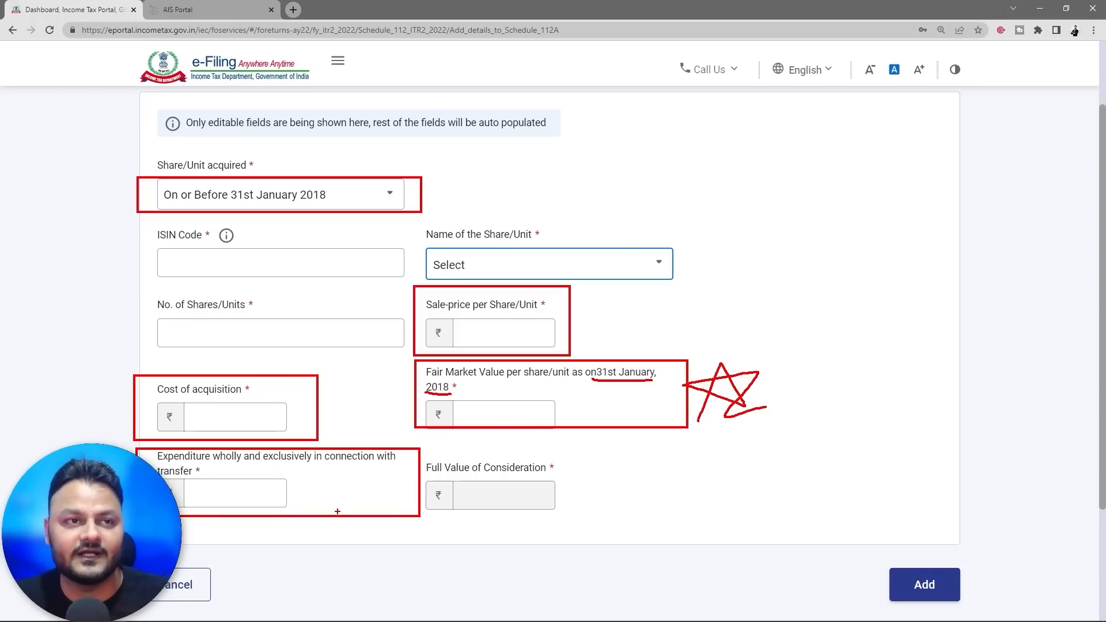
{"action": "mouse_move", "coordinate": [265, 471]}
{"action": "left_mouse_down"}
{"action": "mouse_move", "coordinate": [169, 489]}
{"action": "mouse_move", "coordinate": [273, 479]}
{"action": "mouse_move", "coordinate": [229, 461]}
{"action": "left_mouse_up"}
{"action": "mouse_move", "coordinate": [548, 466]}
{"action": "left_mouse_down"}
{"action": "mouse_move", "coordinate": [544, 456]}
{"action": "mouse_move", "coordinate": [388, 478]}
{"action": "mouse_move", "coordinate": [555, 442]}
{"action": "mouse_move", "coordinate": [534, 439]}
{"action": "left_mouse_up"}
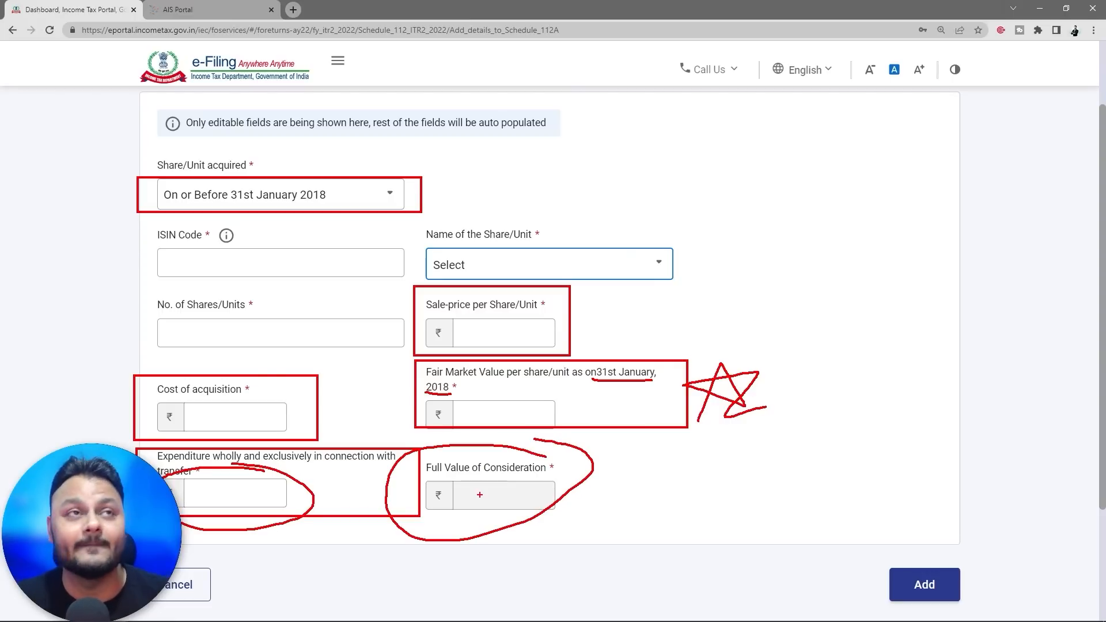
{"action": "key", "text": "Escape"}
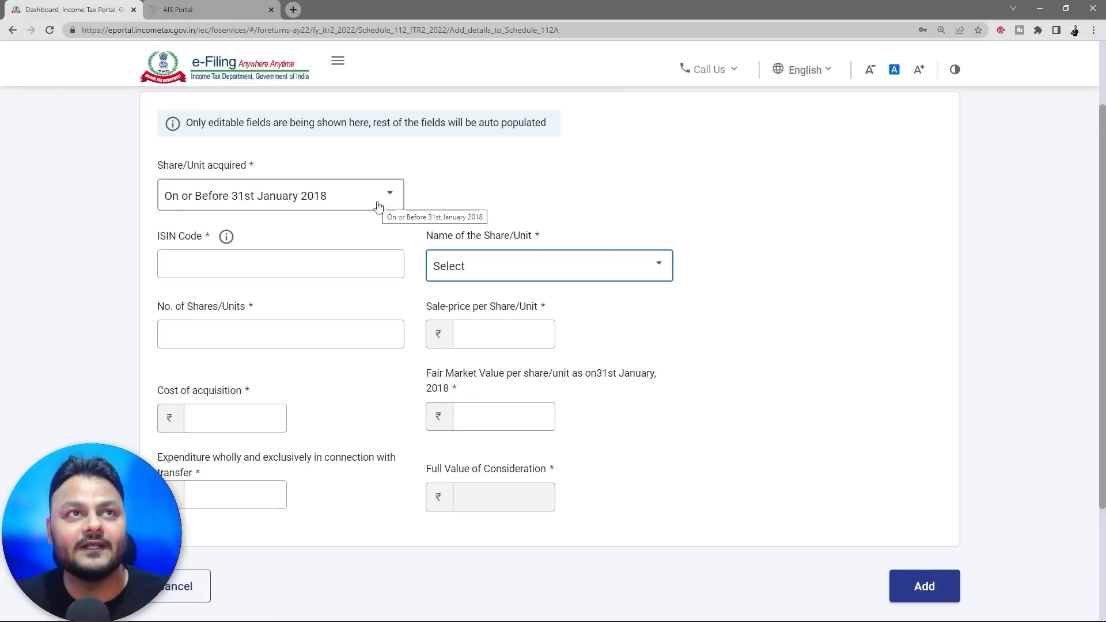
- Try to add an After 31st January, 2018 entry with blank amounts, and cancel the form to return to Schedule 112A
{"action": "left_click", "coordinate": [377, 206]}
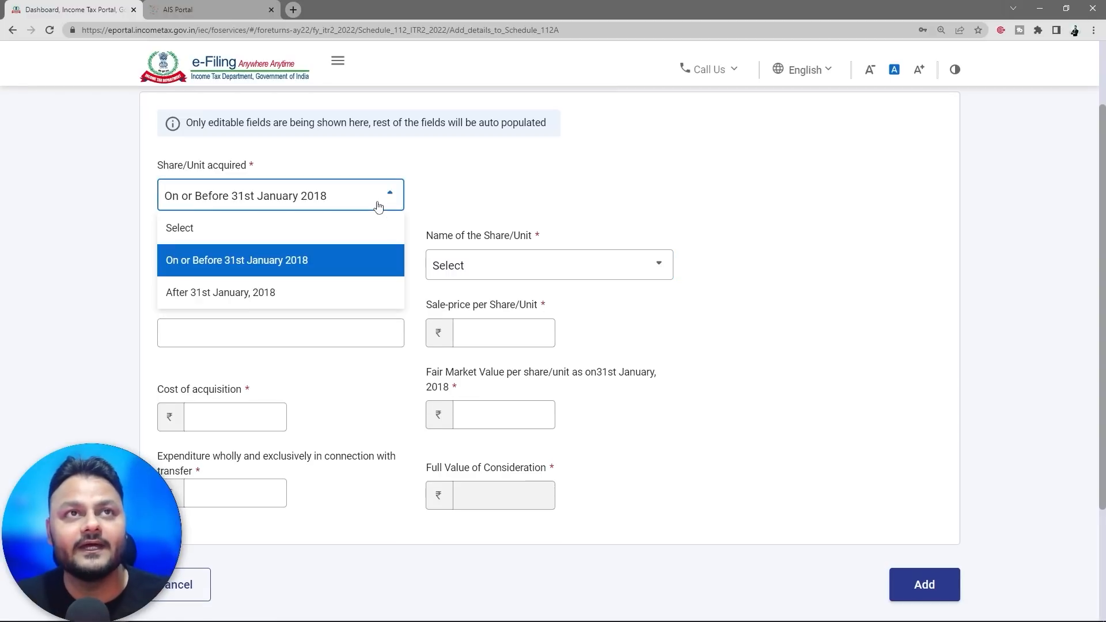
{"action": "left_click", "coordinate": [255, 296]}
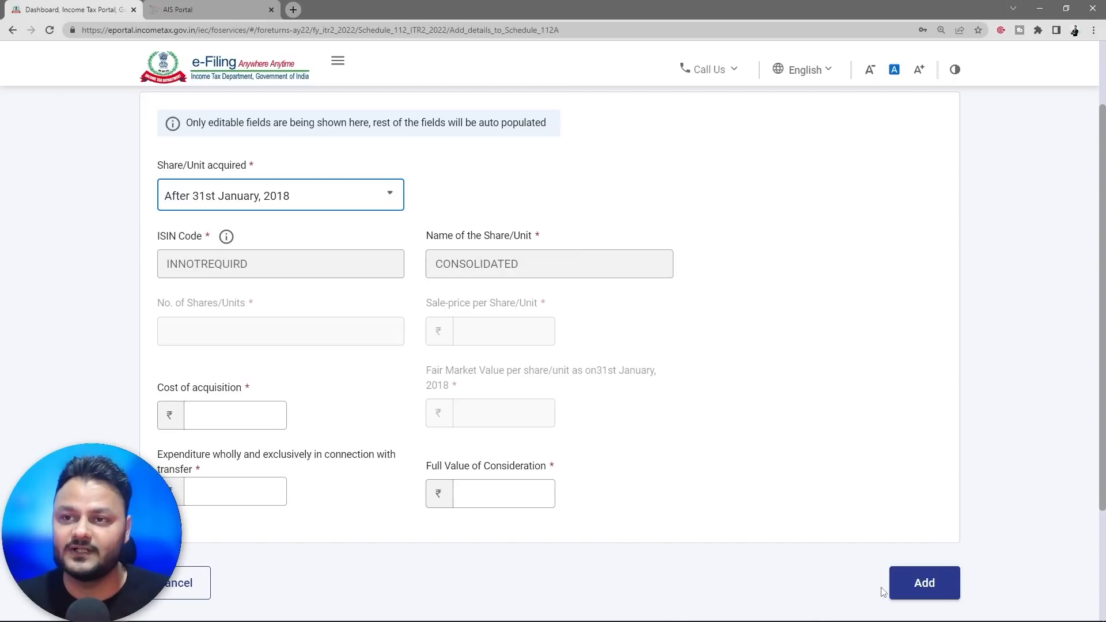
{"action": "left_click", "coordinate": [902, 592]}
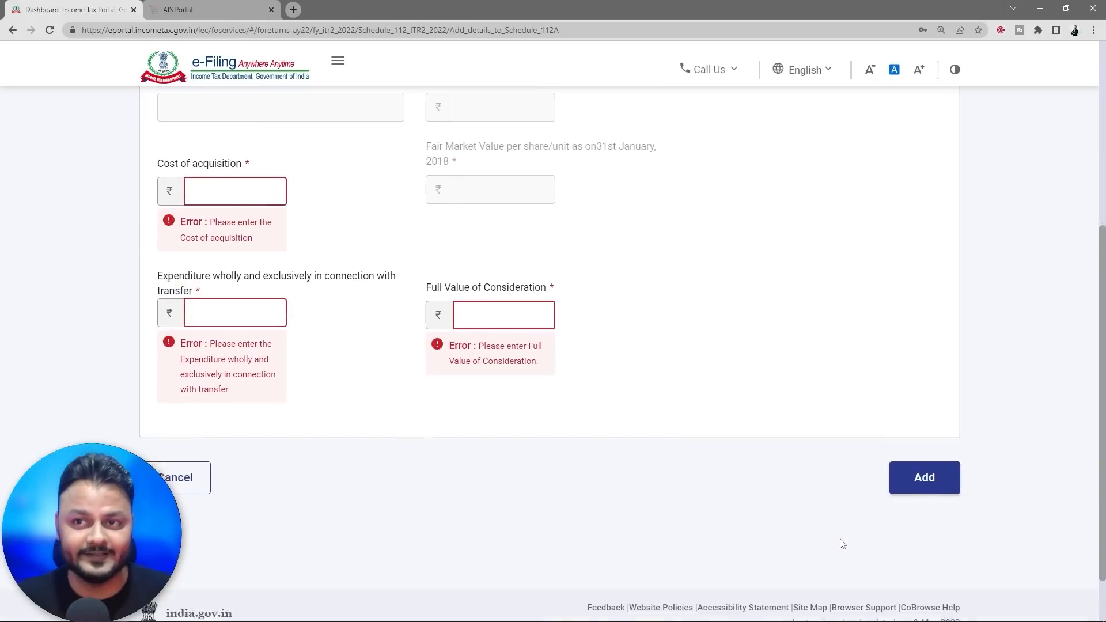
{"action": "left_click", "coordinate": [177, 453]}
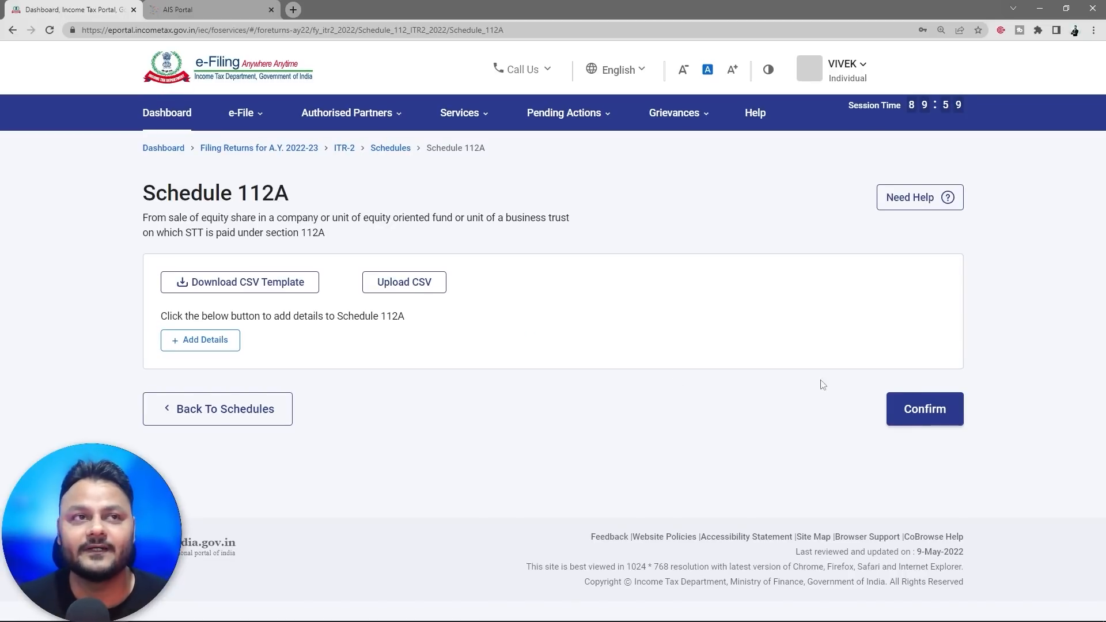
- Confirm Schedule 112A without adding any details and return to the schedules summary
{"action": "left_click", "coordinate": [919, 422]}
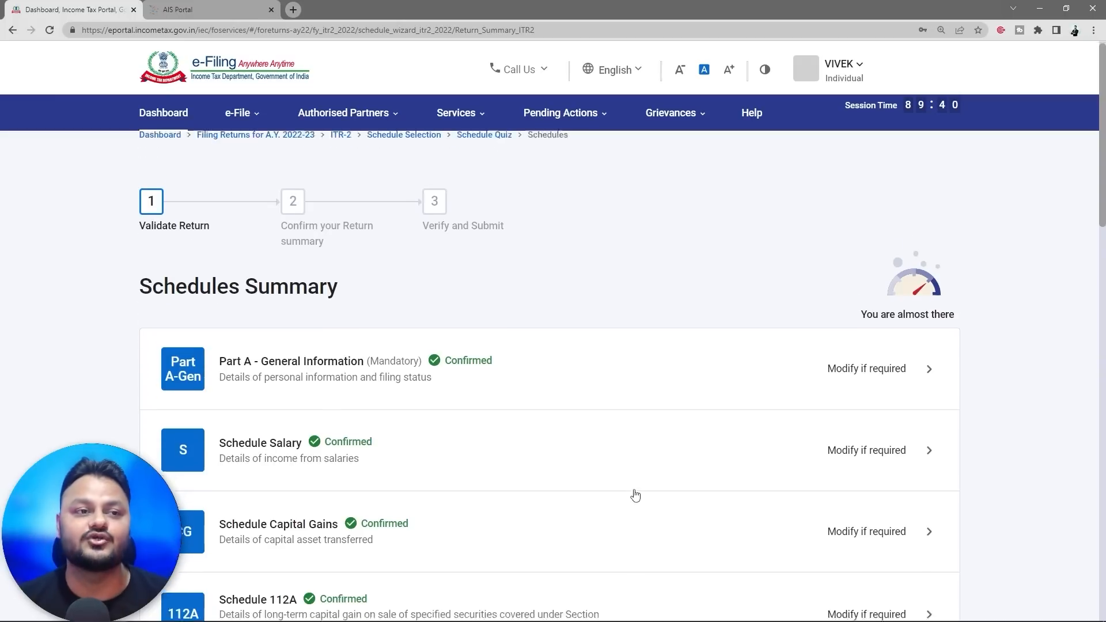
{"action": "scroll", "coordinate": [416, 448], "scroll_direction": "down", "scroll_amount": 2}
{"action": "scroll", "coordinate": [410, 455], "scroll_direction": "down", "scroll_amount": 2}
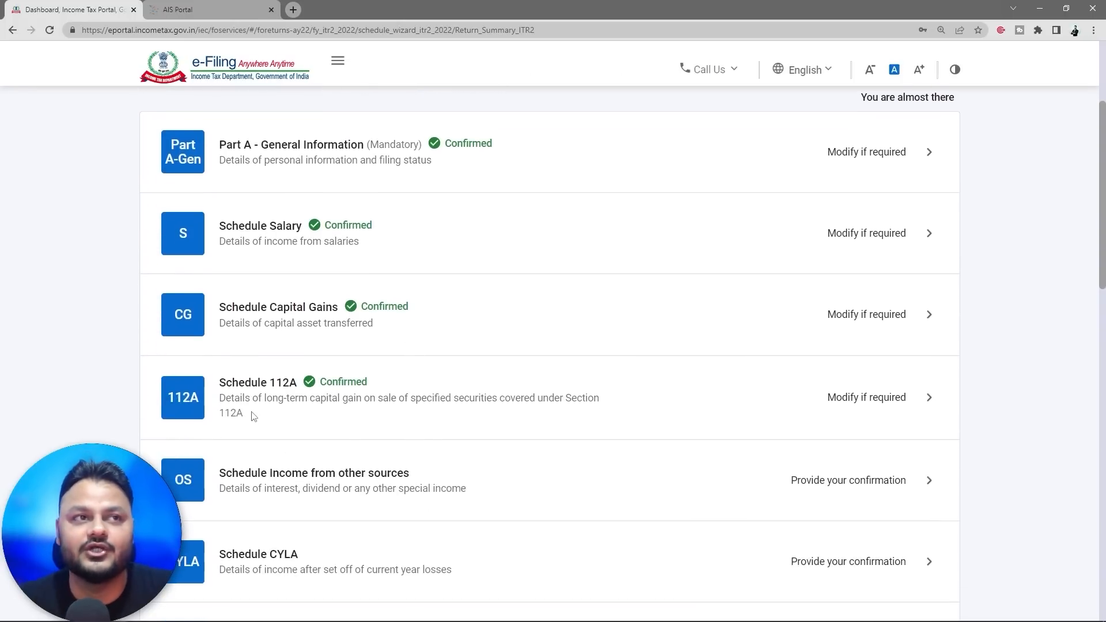
{"action": "scroll", "coordinate": [631, 417], "scroll_direction": "down", "scroll_amount": 1}
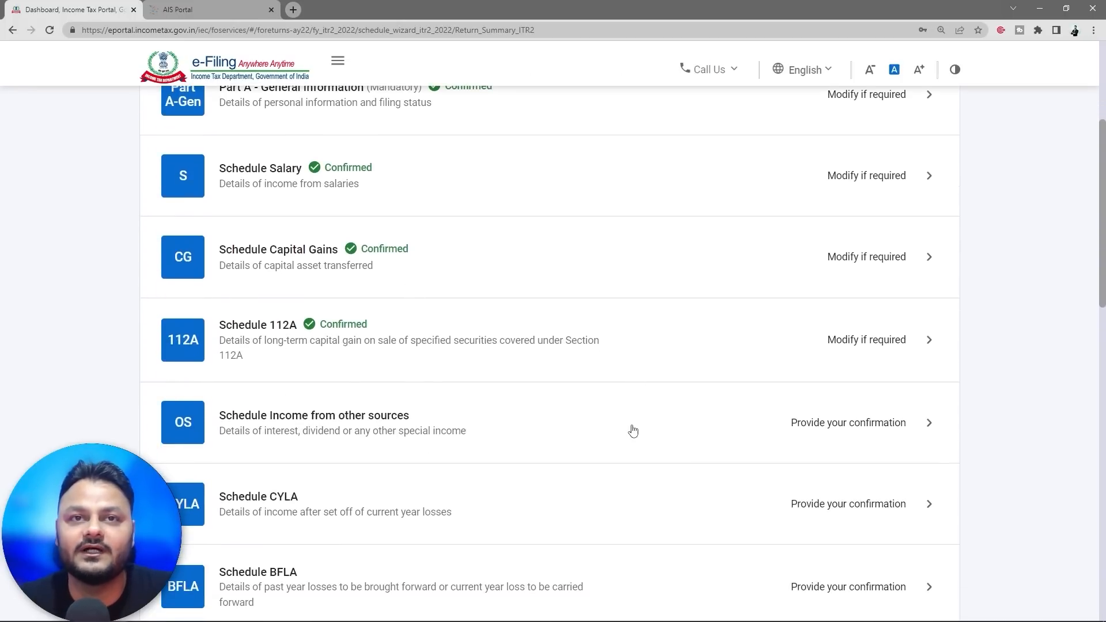
{"action": "left_click", "coordinate": [678, 429]}
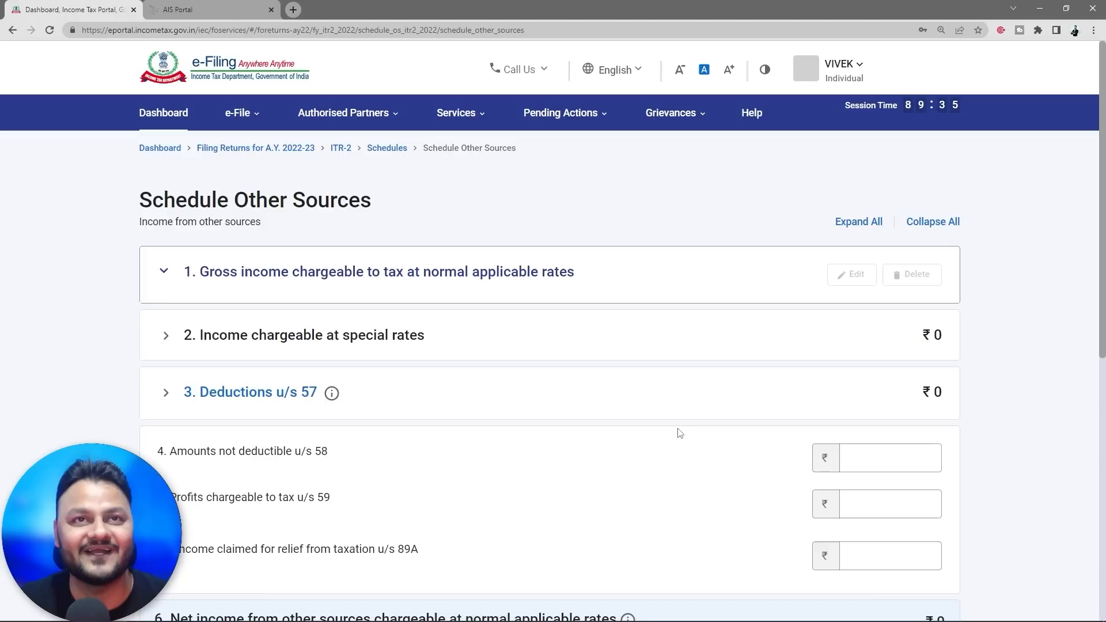
{"action": "scroll", "coordinate": [678, 433], "scroll_direction": "down", "scroll_amount": 8}
{"action": "left_click", "coordinate": [230, 431]}
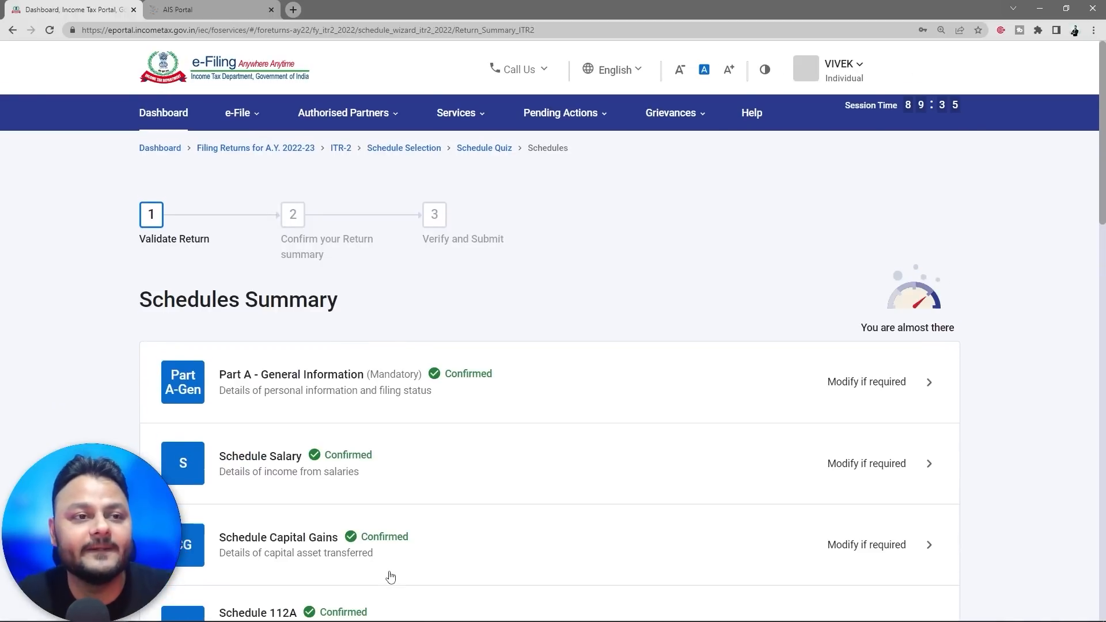
- Reopen Schedule Capital Gains, keep the selected asset types, and continue to the sections below the capital gain totals
{"action": "scroll", "coordinate": [536, 553], "scroll_direction": "down", "scroll_amount": 3}
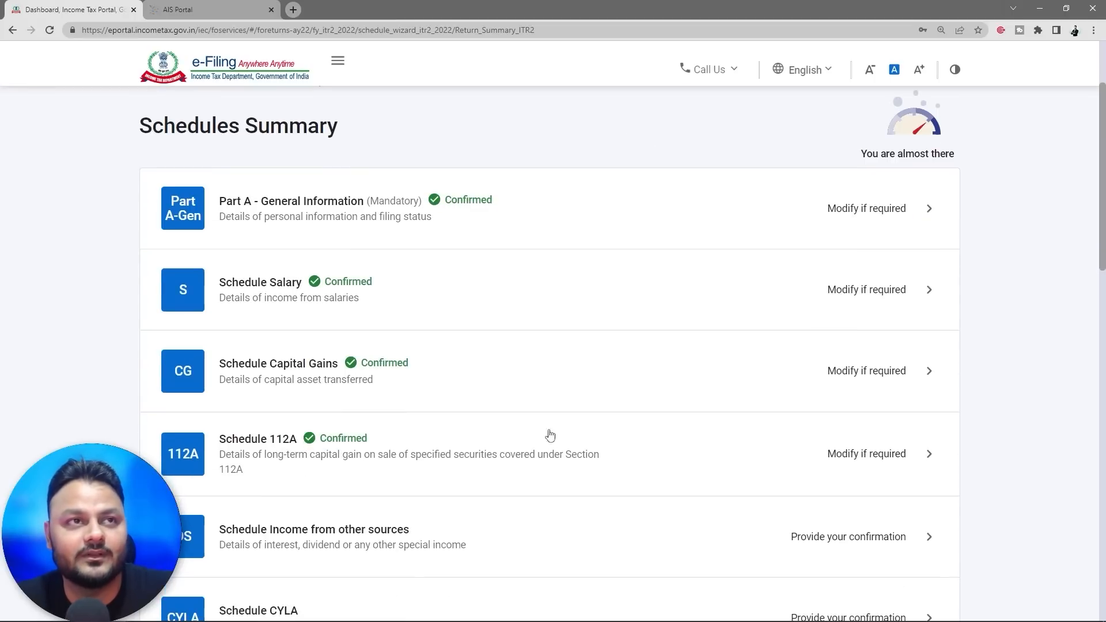
{"action": "left_click", "coordinate": [635, 375]}
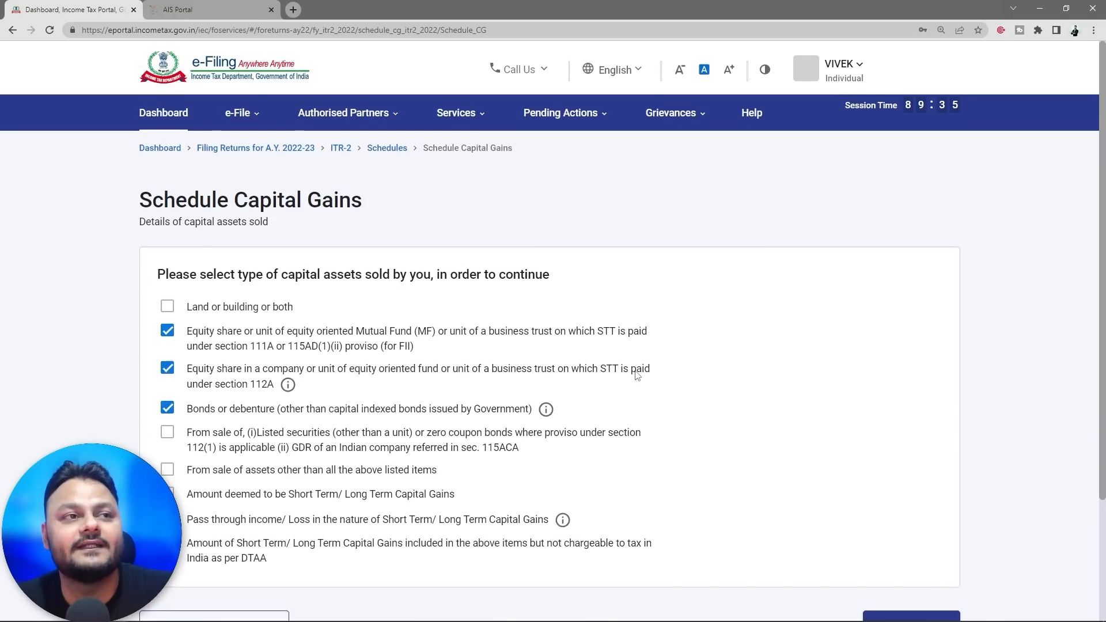
{"action": "scroll", "coordinate": [636, 374], "scroll_direction": "down", "scroll_amount": 3}
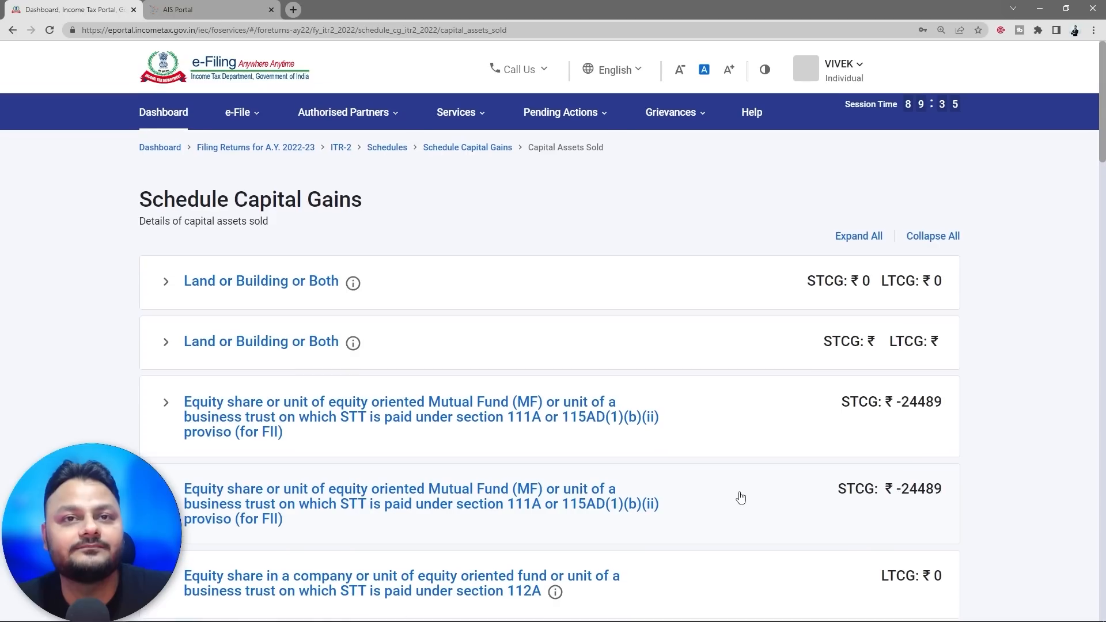
{"action": "scroll", "coordinate": [731, 482], "scroll_direction": "down", "scroll_amount": 3}
{"action": "scroll", "coordinate": [691, 329], "scroll_direction": "up", "scroll_amount": 2}
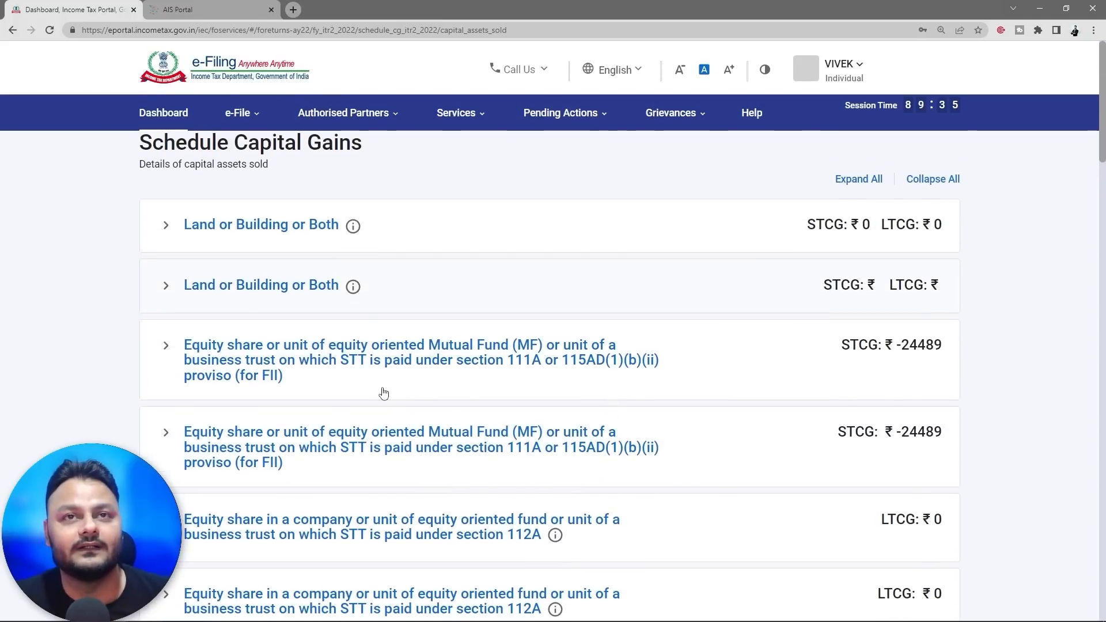
{"action": "scroll", "coordinate": [383, 391], "scroll_direction": "down", "scroll_amount": 10}
{"action": "scroll", "coordinate": [684, 408], "scroll_direction": "down", "scroll_amount": 10}
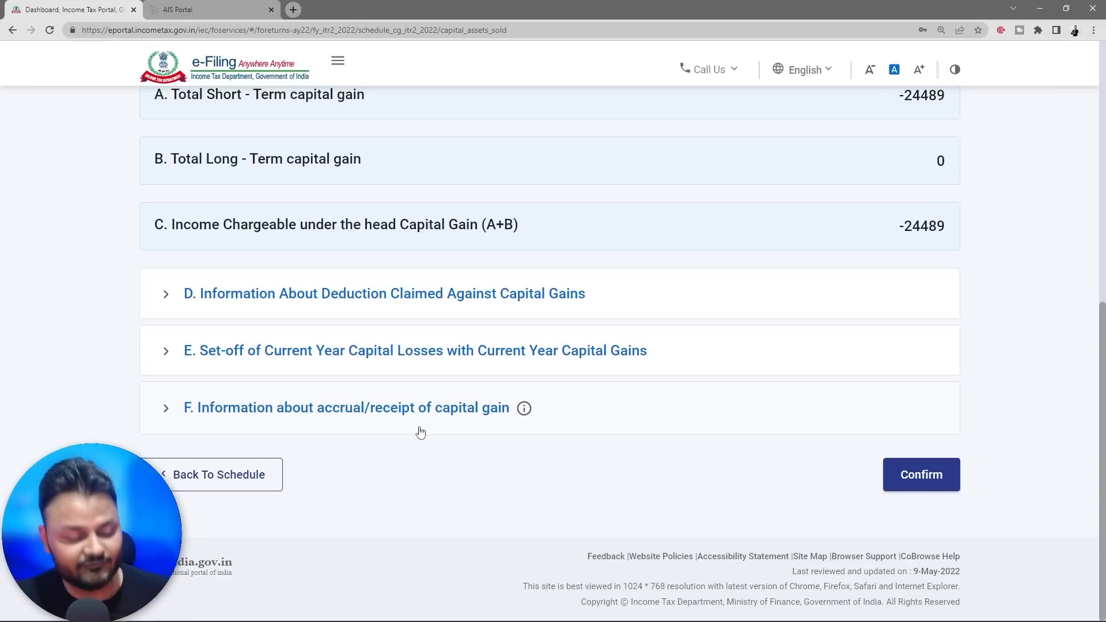
- Switch to the Excel computation workbook, review the duration tables for LTCG 112A and short-term gains 111A, and return to the portal
{"action": "key", "text": "alt+Tab"}
{"action": "scroll", "coordinate": [389, 417], "scroll_direction": "down", "scroll_amount": 1}
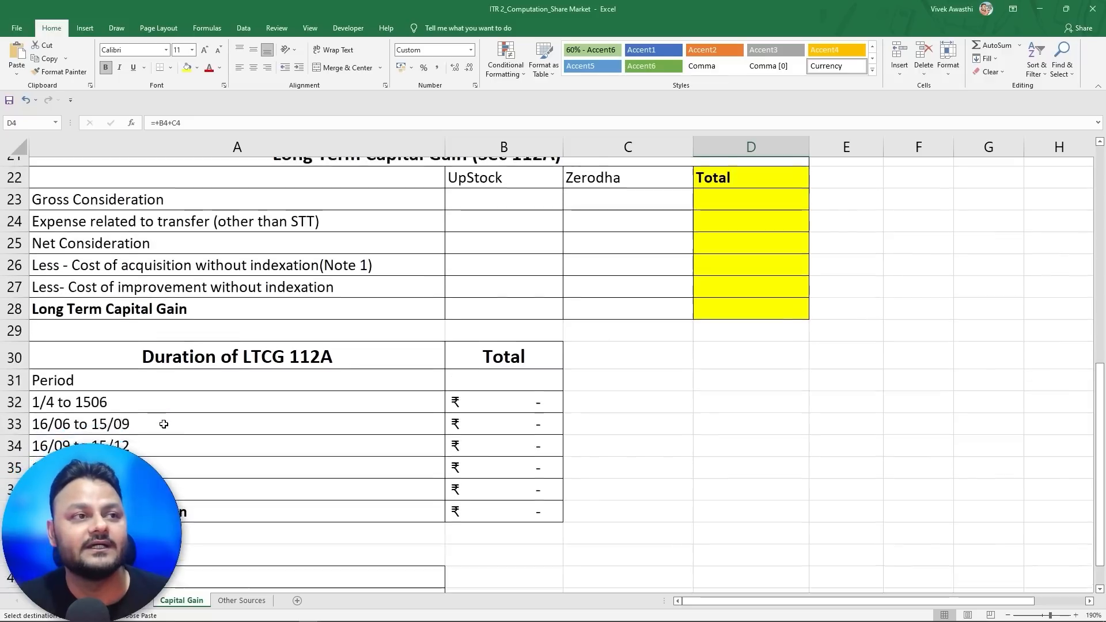
{"action": "left_click_drag", "start_coordinate": [50, 355], "coordinate": [540, 511]}
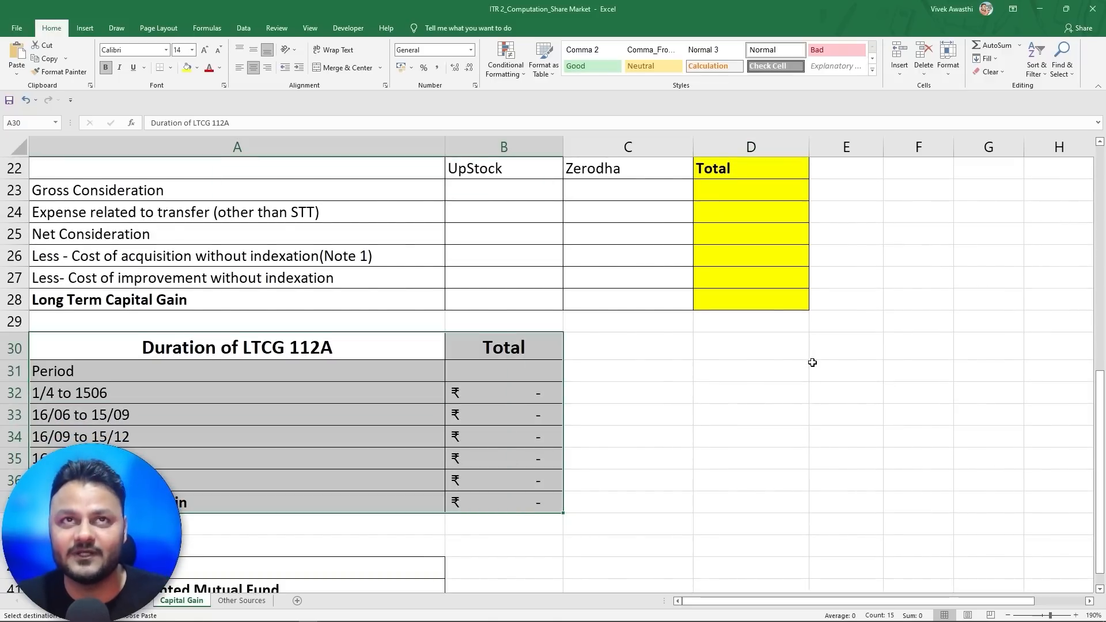
{"action": "scroll", "coordinate": [812, 363], "scroll_direction": "up", "scroll_amount": 7}
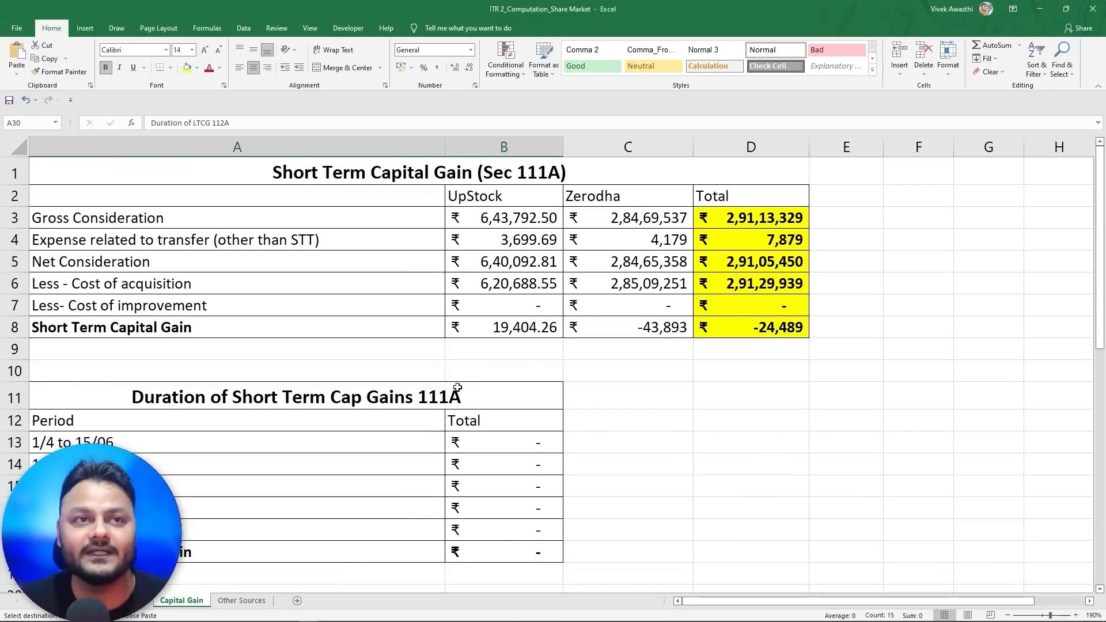
{"action": "key", "text": "alt+Tab"}
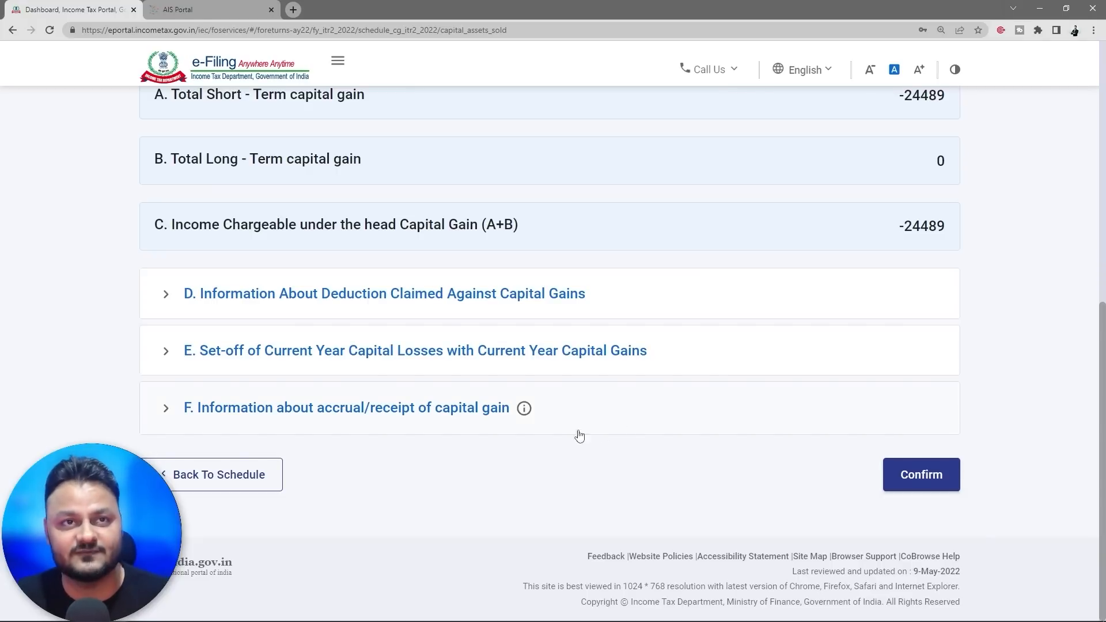
- Expand the "Information about accrual/receipt of capital gain" section and open its details table for the period-wise amounts
{"action": "left_click", "coordinate": [225, 410]}
{"action": "left_click", "coordinate": [219, 465]}
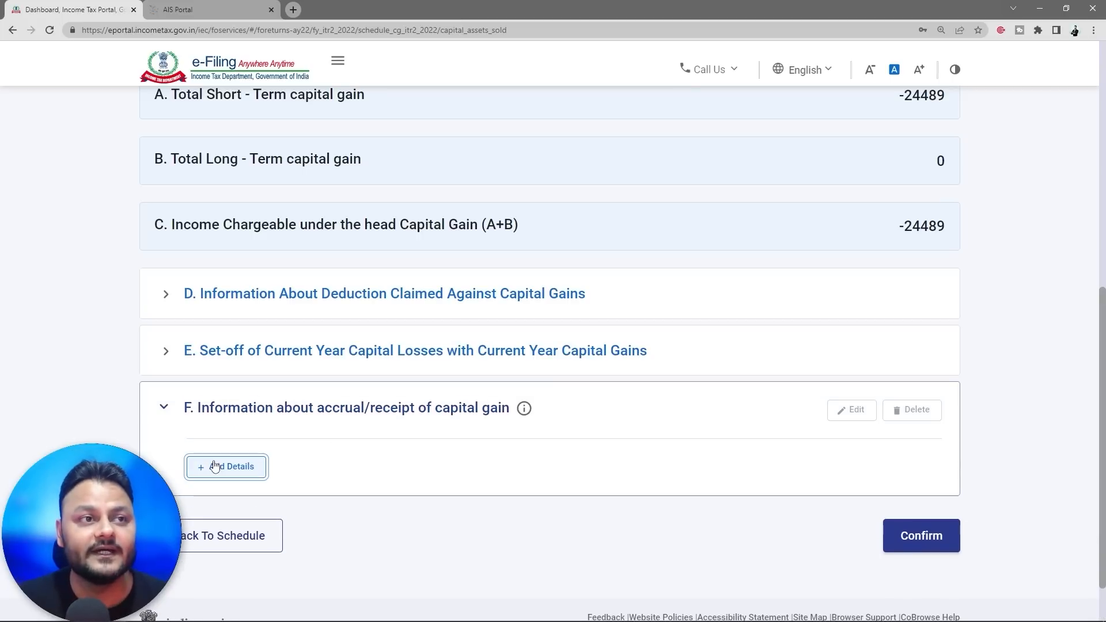
{"action": "scroll", "coordinate": [330, 490], "scroll_direction": "down", "scroll_amount": 4}
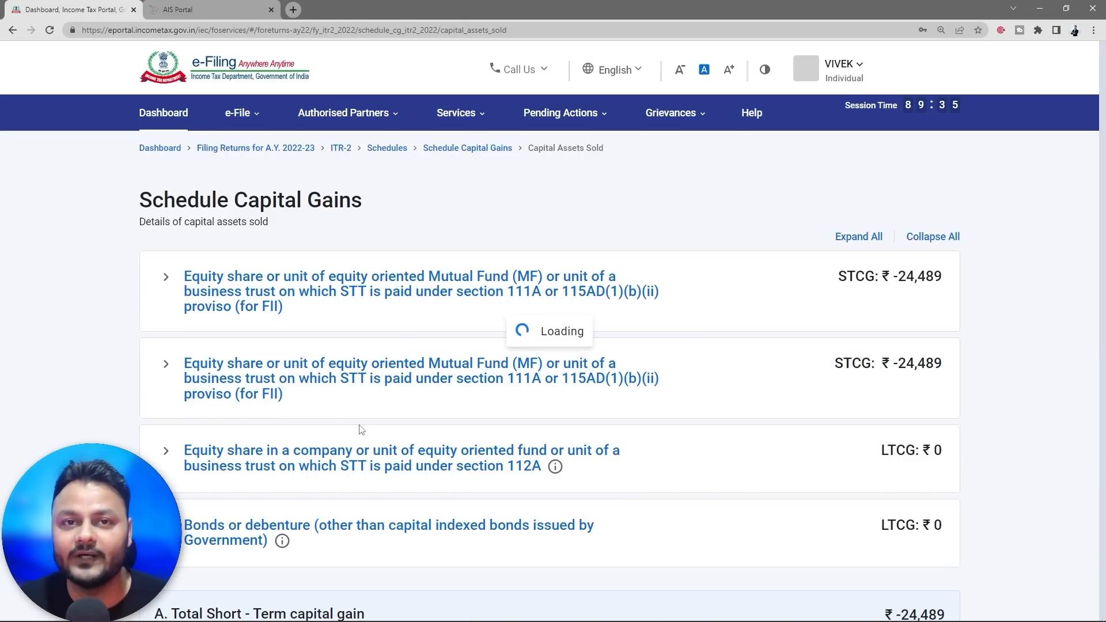
{"action": "scroll", "coordinate": [362, 432], "scroll_direction": "down", "scroll_amount": 7}
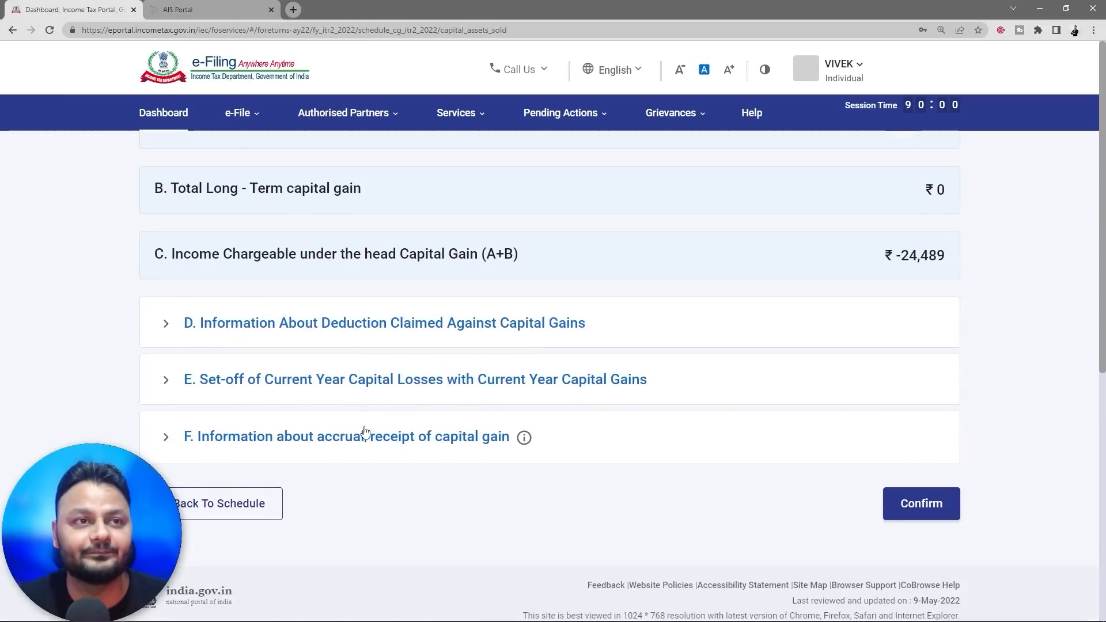
{"action": "double_click", "coordinate": [179, 412]}
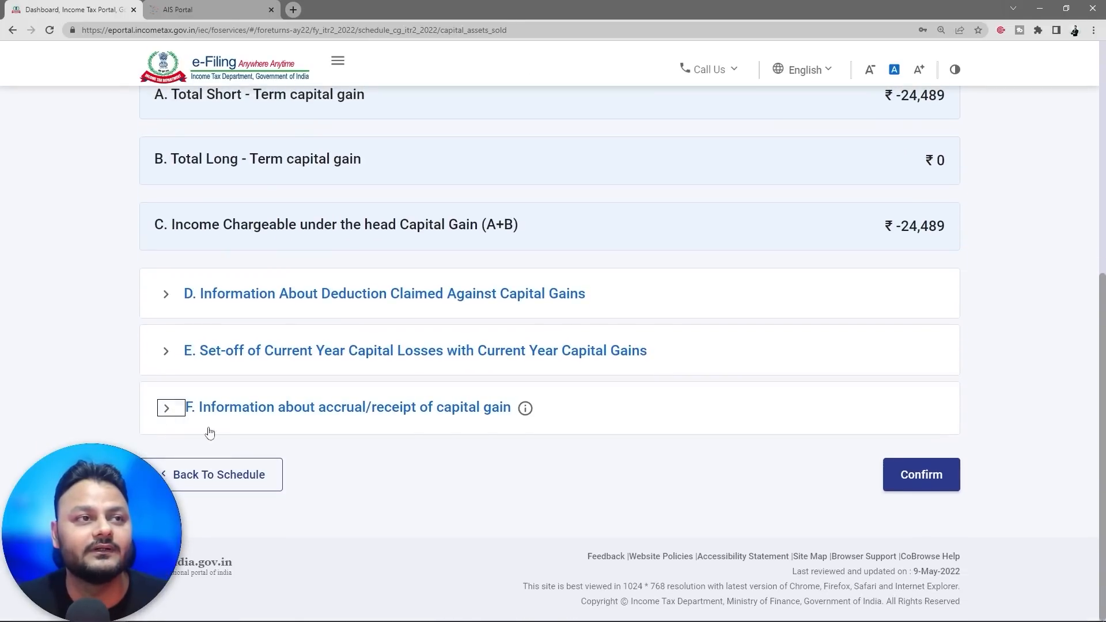
{"action": "left_click", "coordinate": [173, 425]}
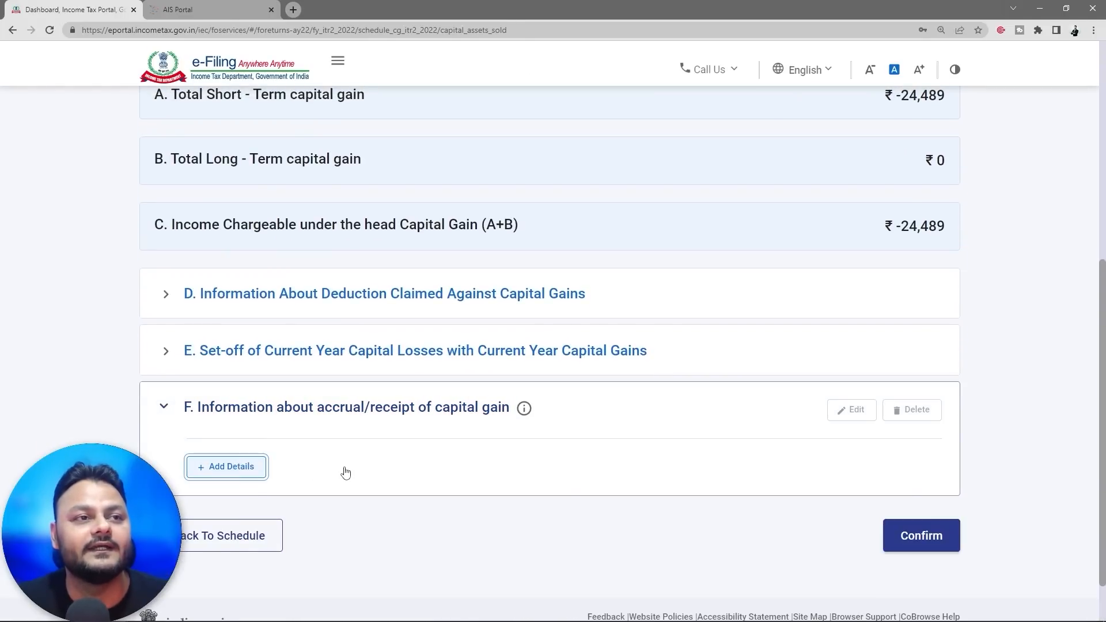
{"action": "scroll", "coordinate": [380, 455], "scroll_direction": "down", "scroll_amount": 5}
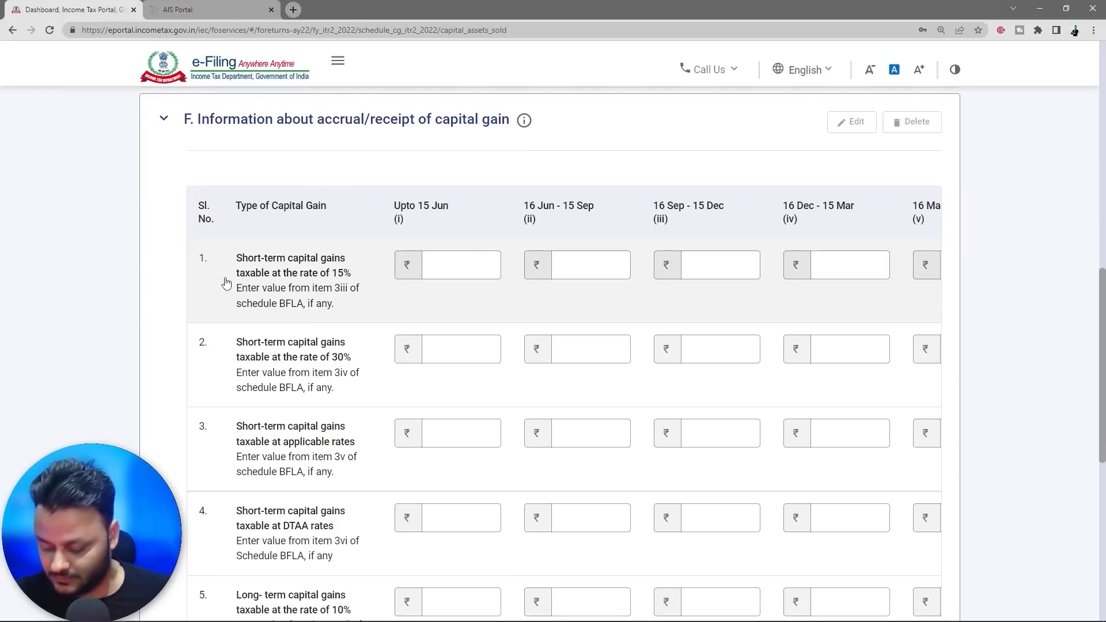
- Annotate the row for short-term capital gains taxable at 15% as 111A, outline its period fields, and clear the marks
{"action": "left_click_drag", "start_coordinate": [223, 245], "coordinate": [369, 322]}
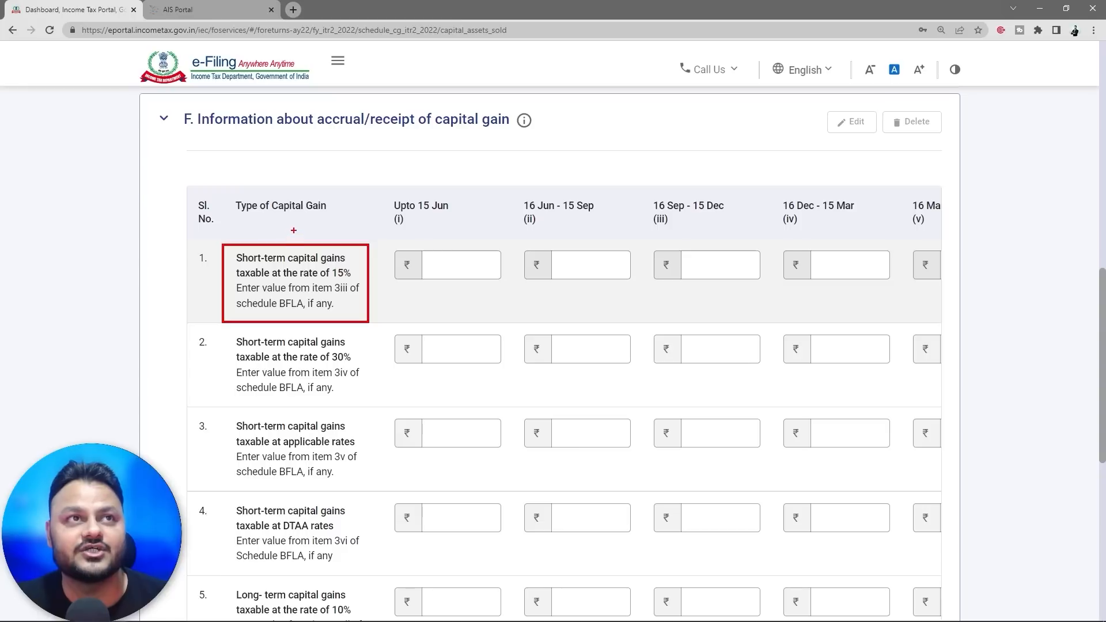
{"action": "left_click_drag", "start_coordinate": [300, 242], "coordinate": [327, 222]}
{"action": "left_click_drag", "start_coordinate": [336, 243], "coordinate": [339, 214]}
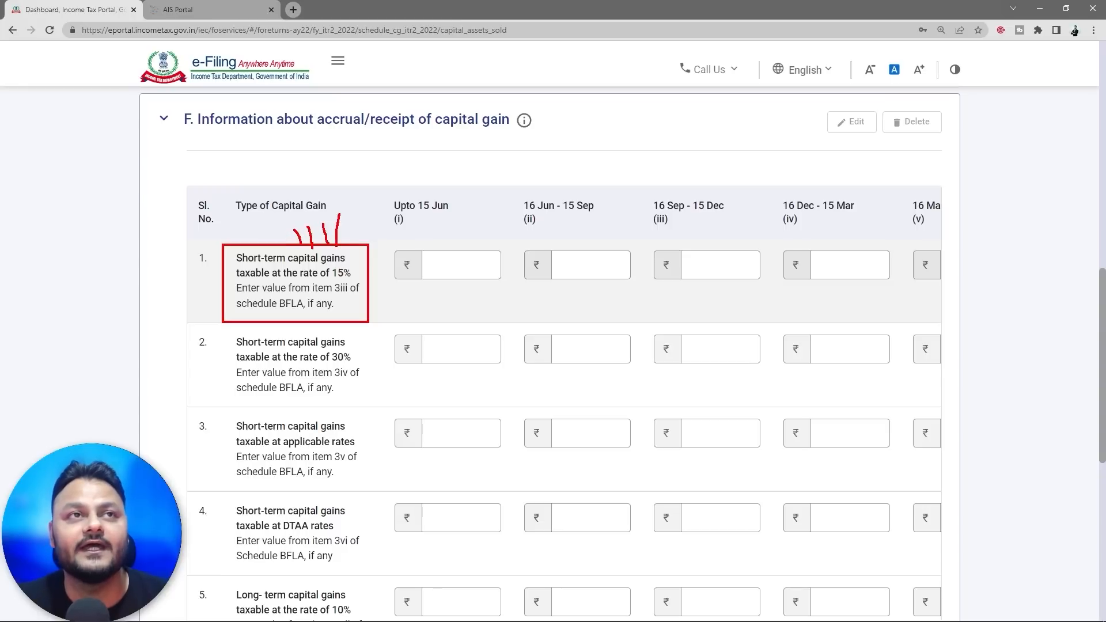
{"action": "mouse_move", "coordinate": [476, 236]}
{"action": "left_mouse_down"}
{"action": "mouse_move", "coordinate": [365, 261]}
{"action": "mouse_move", "coordinate": [921, 312]}
{"action": "mouse_move", "coordinate": [954, 244]}
{"action": "mouse_move", "coordinate": [474, 236]}
{"action": "mouse_move", "coordinate": [569, 187]}
{"action": "left_mouse_up"}
{"action": "left_click_drag", "start_coordinate": [617, 234], "coordinate": [695, 178]}
{"action": "left_click_drag", "start_coordinate": [714, 225], "coordinate": [745, 195]}
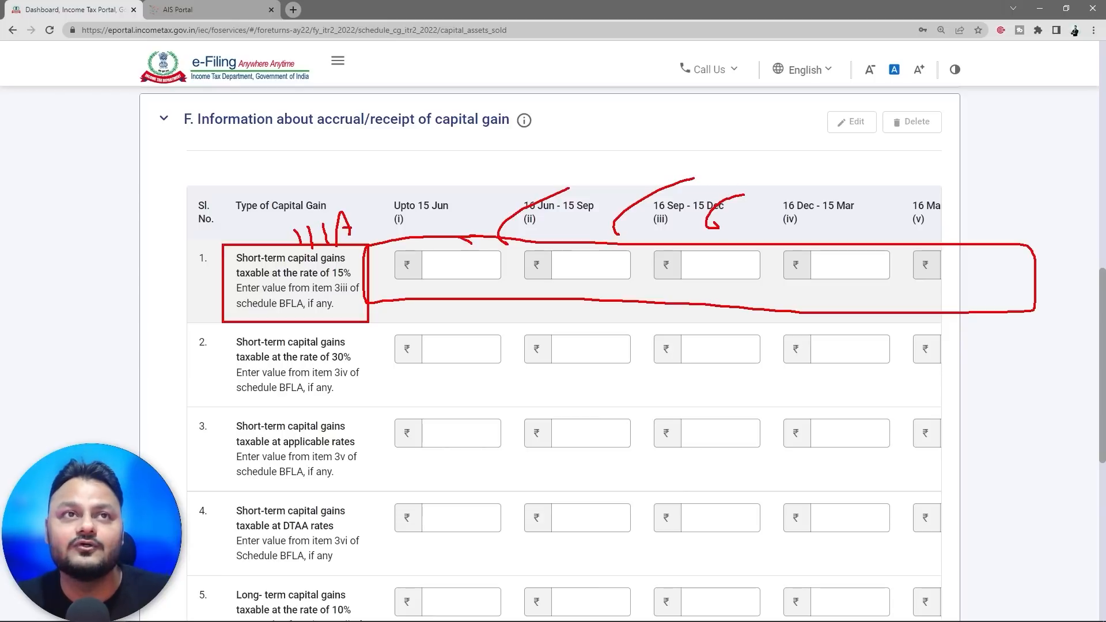
{"action": "mouse_move", "coordinate": [449, 236]}
{"action": "left_mouse_down"}
{"action": "mouse_move", "coordinate": [478, 288]}
{"action": "mouse_move", "coordinate": [380, 248]}
{"action": "left_mouse_up"}
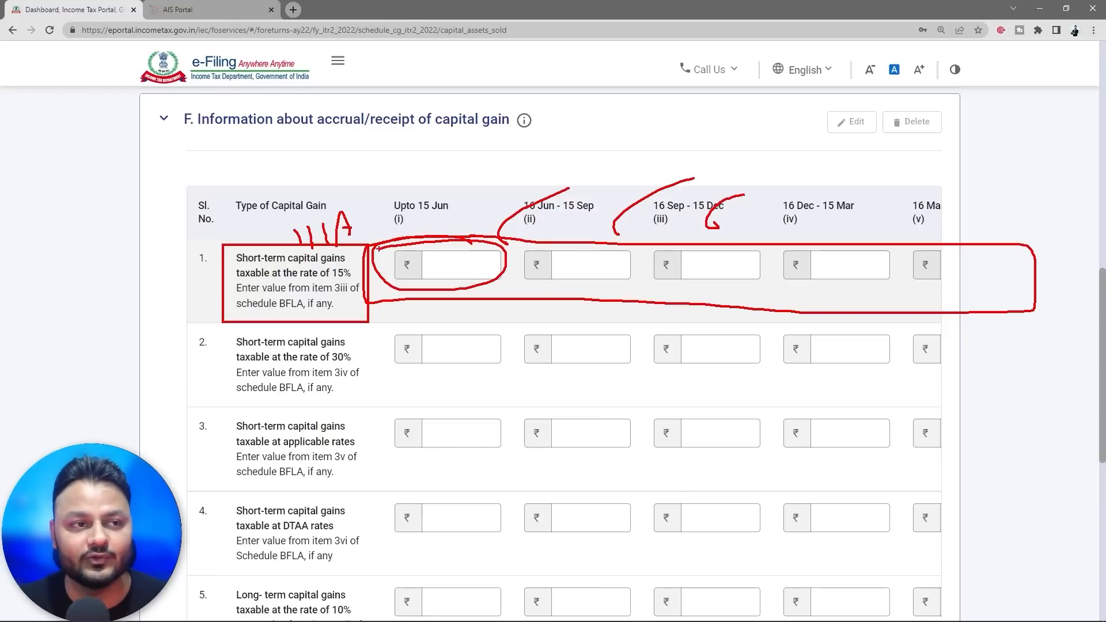
{"action": "key", "text": "Escape"}
- Annotate the 10% long-term gains row as 112A and the 15% short-term gains row as 111A, and clear the marks
{"action": "scroll", "coordinate": [269, 484], "scroll_direction": "down", "scroll_amount": 1}
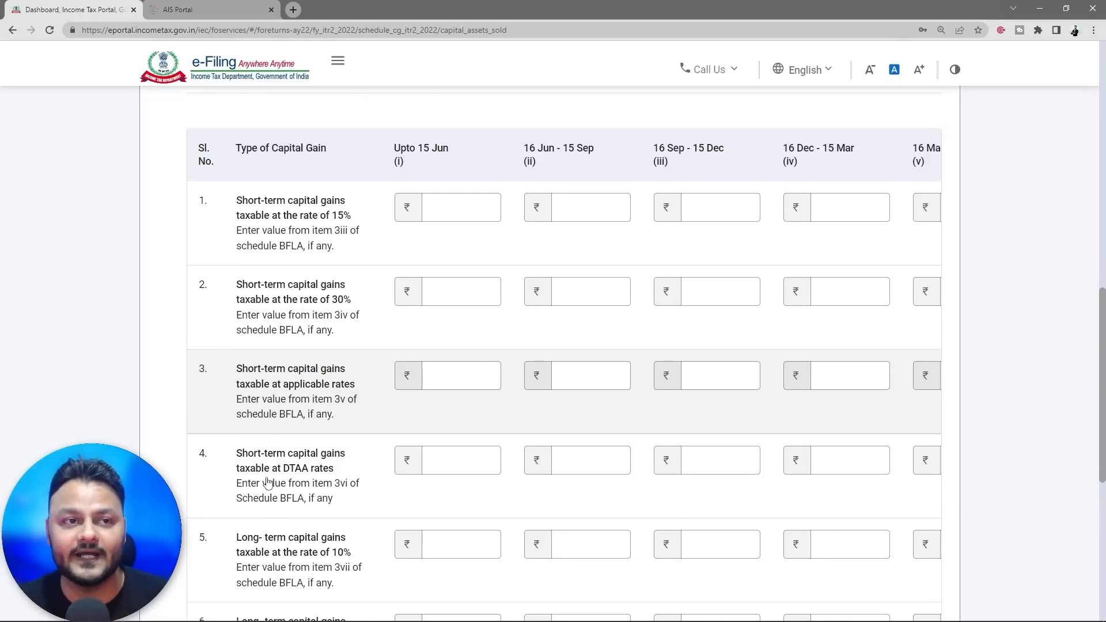
{"action": "scroll", "coordinate": [269, 483], "scroll_direction": "down", "scroll_amount": 1}
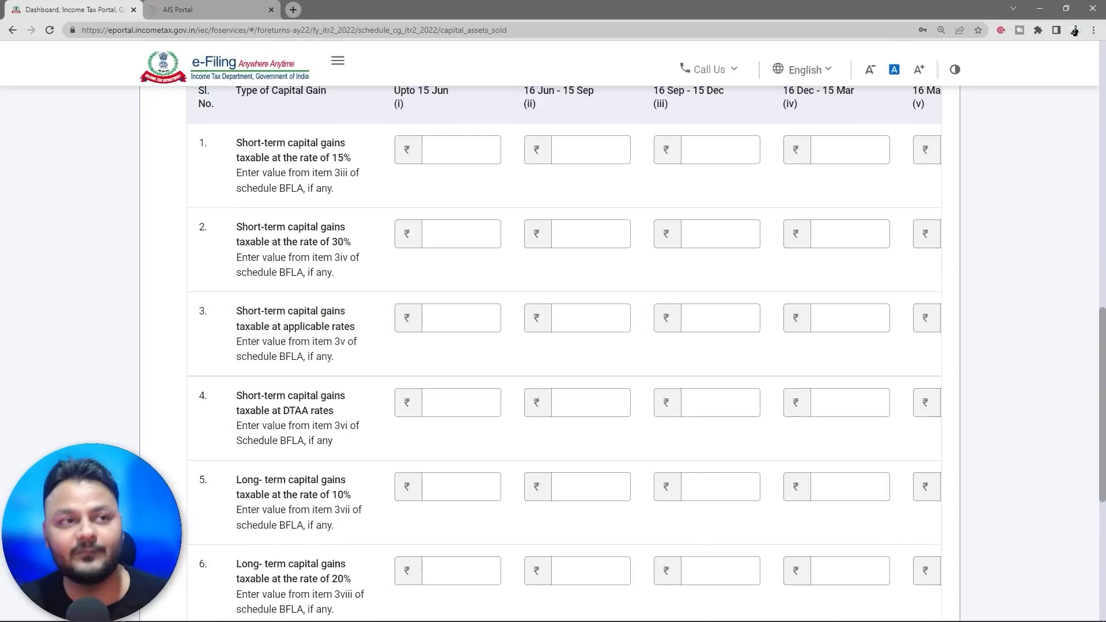
{"action": "mouse_move", "coordinate": [155, 465]}
{"action": "left_mouse_down"}
{"action": "mouse_move", "coordinate": [914, 562]}
{"action": "mouse_move", "coordinate": [985, 549]}
{"action": "left_mouse_up"}
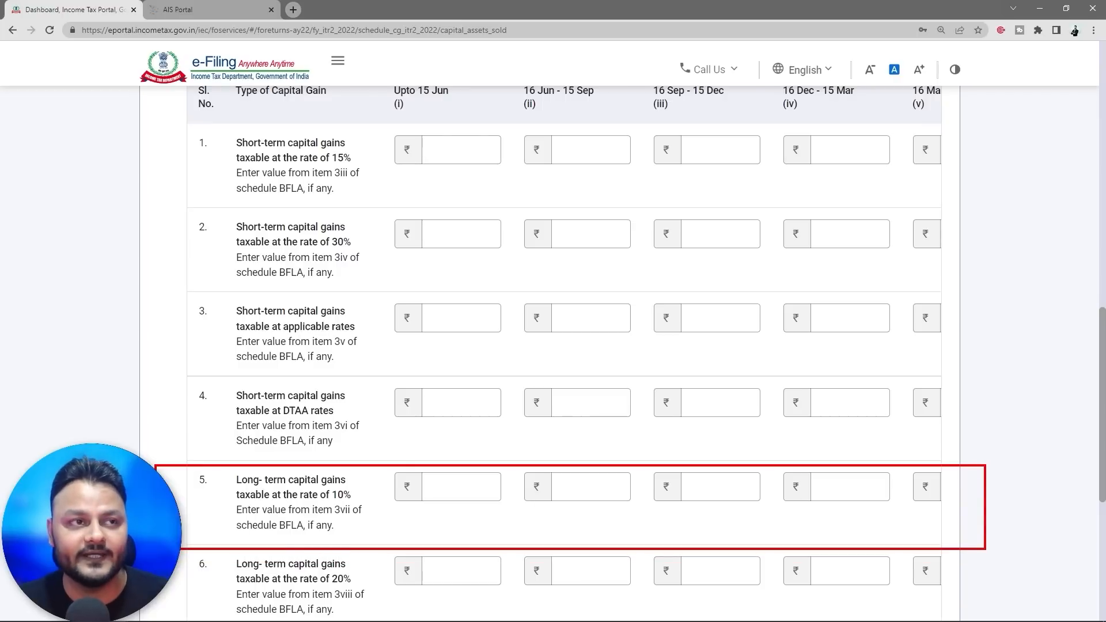
{"action": "mouse_move", "coordinate": [889, 516]}
{"action": "left_mouse_down"}
{"action": "mouse_move", "coordinate": [895, 536]}
{"action": "mouse_move", "coordinate": [980, 536]}
{"action": "left_mouse_up"}
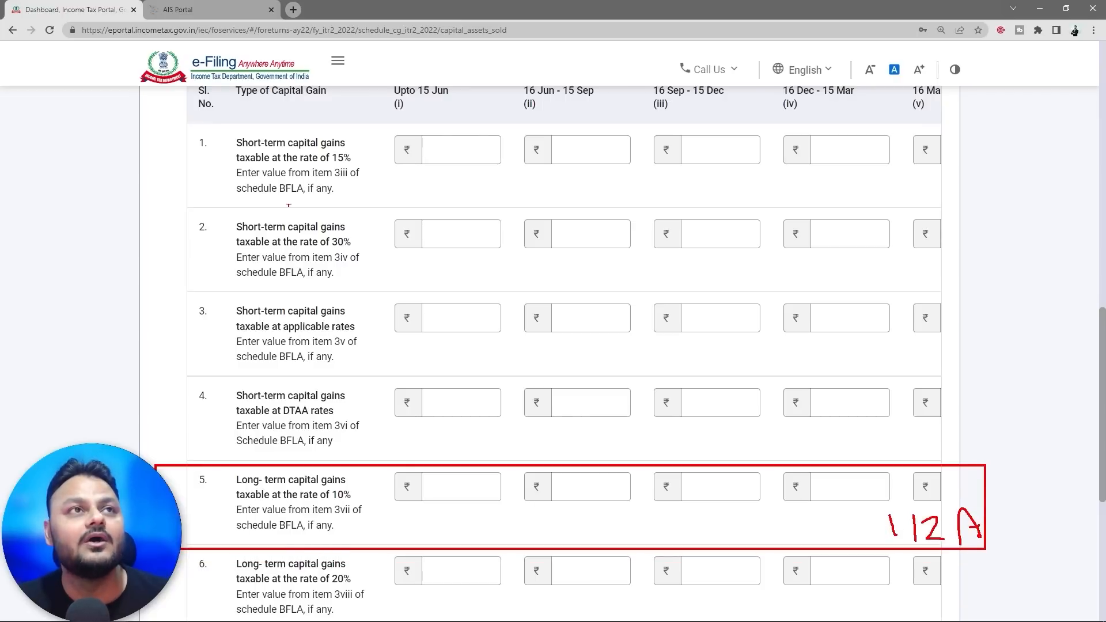
{"action": "mouse_move", "coordinate": [164, 122]}
{"action": "left_mouse_down"}
{"action": "mouse_move", "coordinate": [684, 166]}
{"action": "mouse_move", "coordinate": [985, 205]}
{"action": "left_mouse_up"}
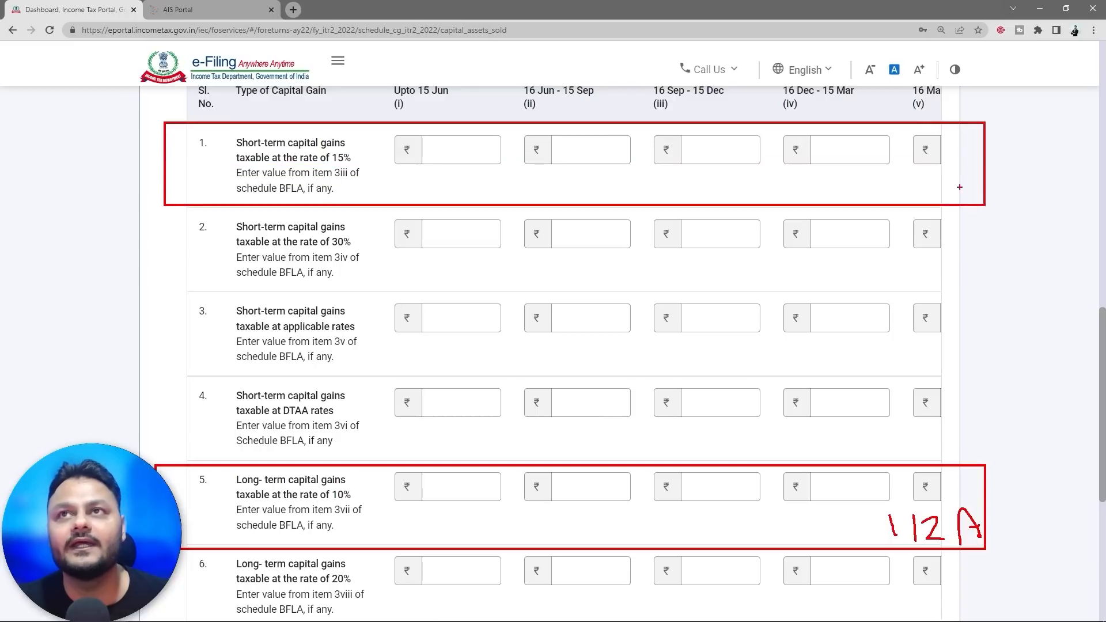
{"action": "mouse_move", "coordinate": [925, 181]}
{"action": "left_mouse_down"}
{"action": "mouse_move", "coordinate": [931, 198]}
{"action": "mouse_move", "coordinate": [951, 196]}
{"action": "left_mouse_up"}
{"action": "mouse_move", "coordinate": [962, 199]}
{"action": "left_mouse_down"}
{"action": "mouse_move", "coordinate": [970, 166]}
{"action": "mouse_move", "coordinate": [980, 171]}
{"action": "left_mouse_up"}
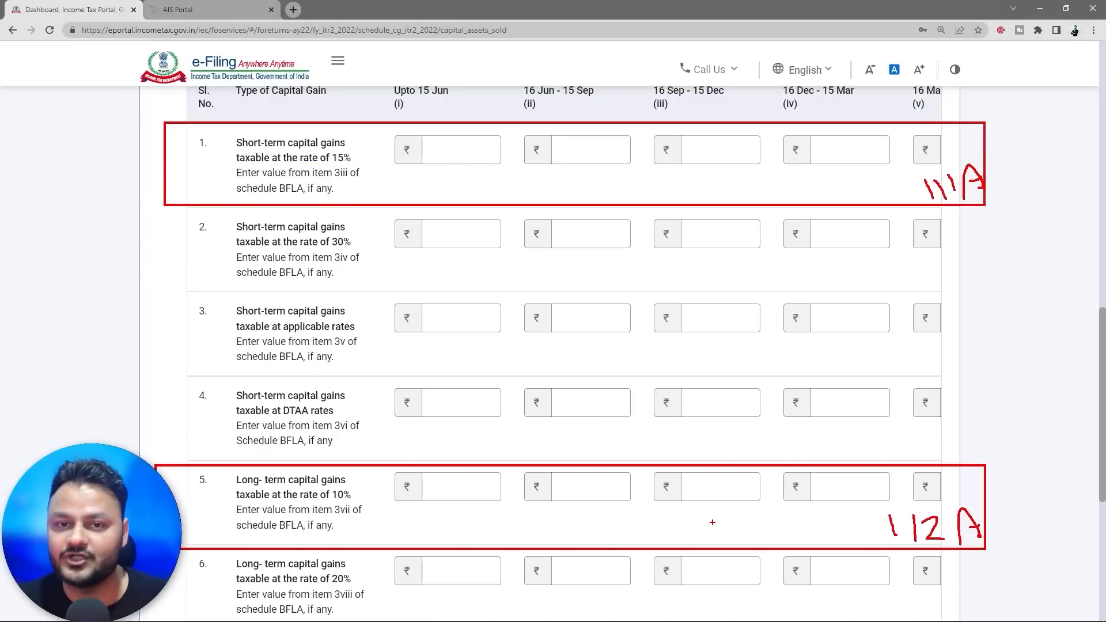
{"action": "key", "text": "Escape"}
- Collapse the accrual/receipt section without entering amounts and check the short-term and long-term capital gain totals
{"action": "scroll", "coordinate": [570, 511], "scroll_direction": "down", "scroll_amount": 6}
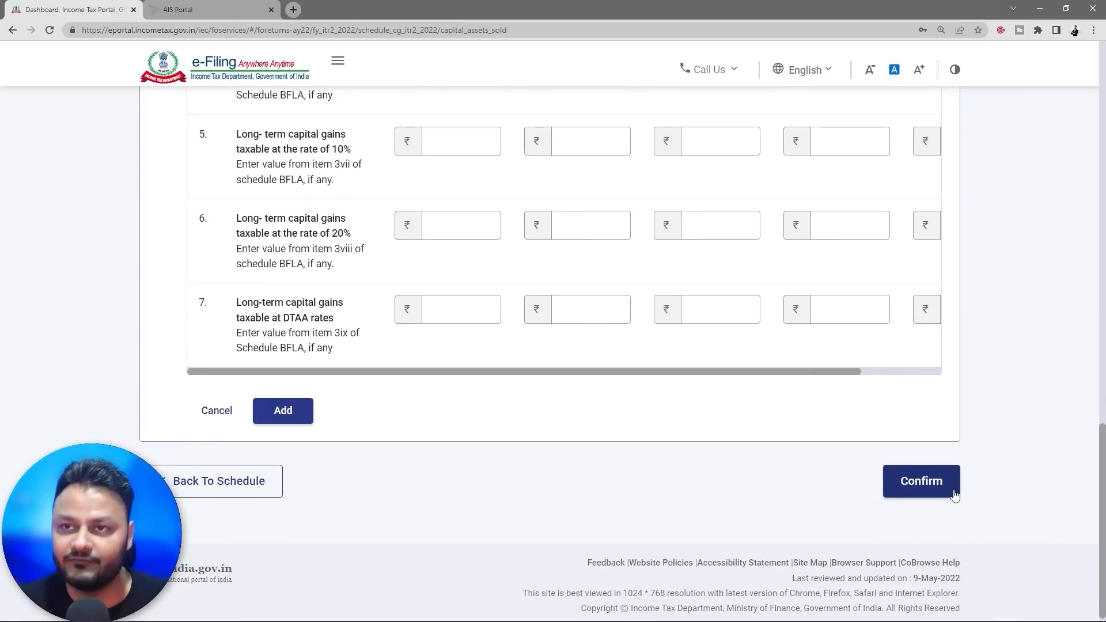
{"action": "scroll", "coordinate": [520, 530], "scroll_direction": "up", "scroll_amount": 7}
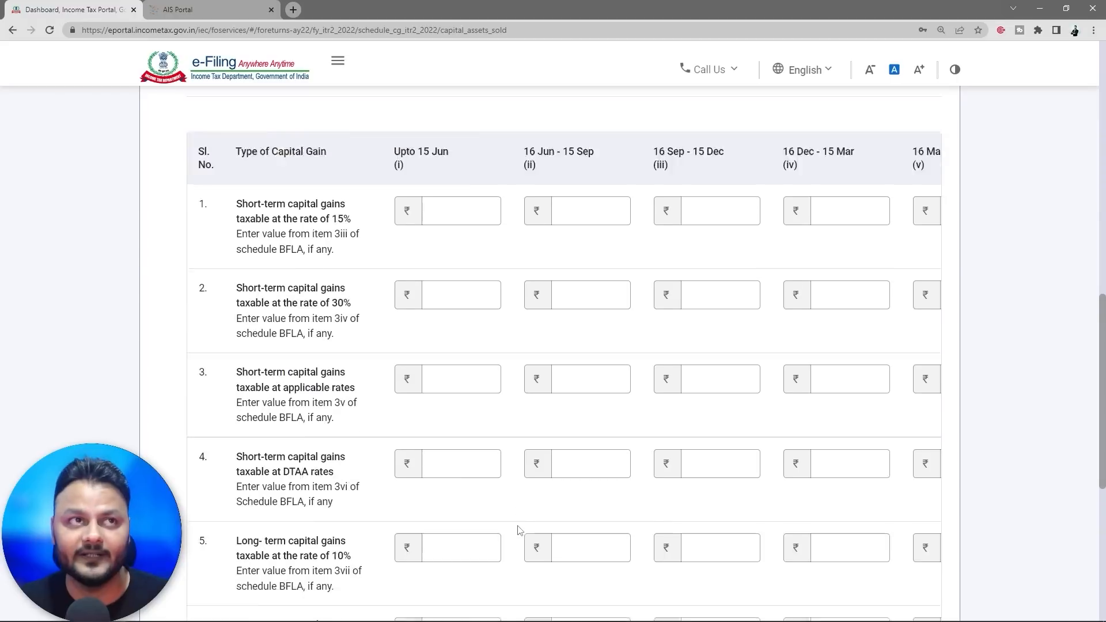
{"action": "scroll", "coordinate": [520, 529], "scroll_direction": "up", "scroll_amount": 4}
{"action": "left_click", "coordinate": [164, 298]}
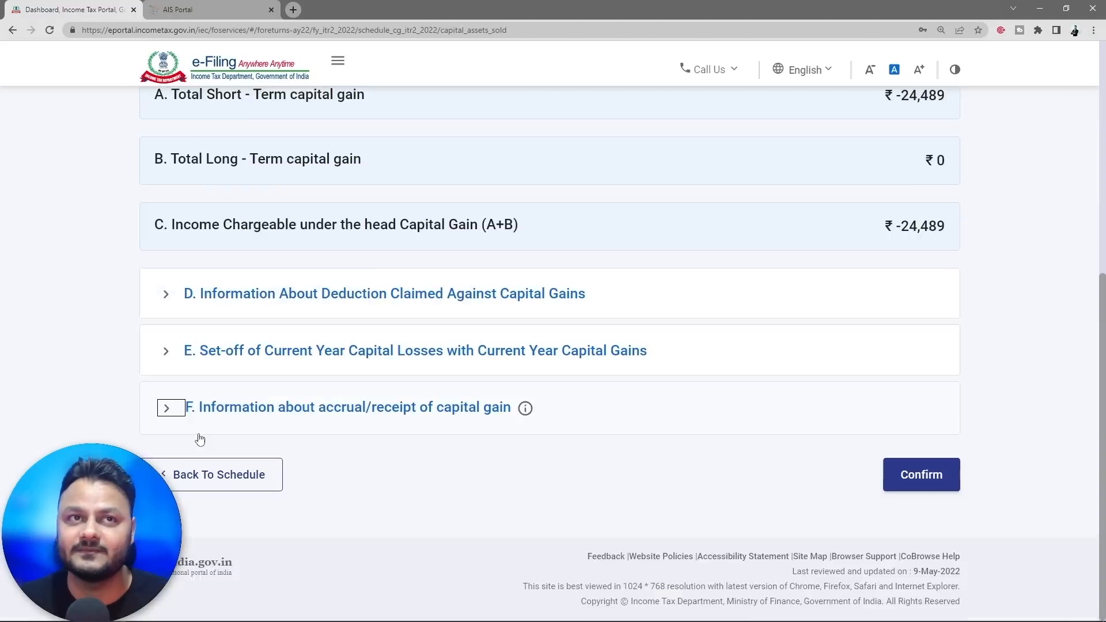
{"action": "scroll", "coordinate": [200, 439], "scroll_direction": "up", "scroll_amount": 5}
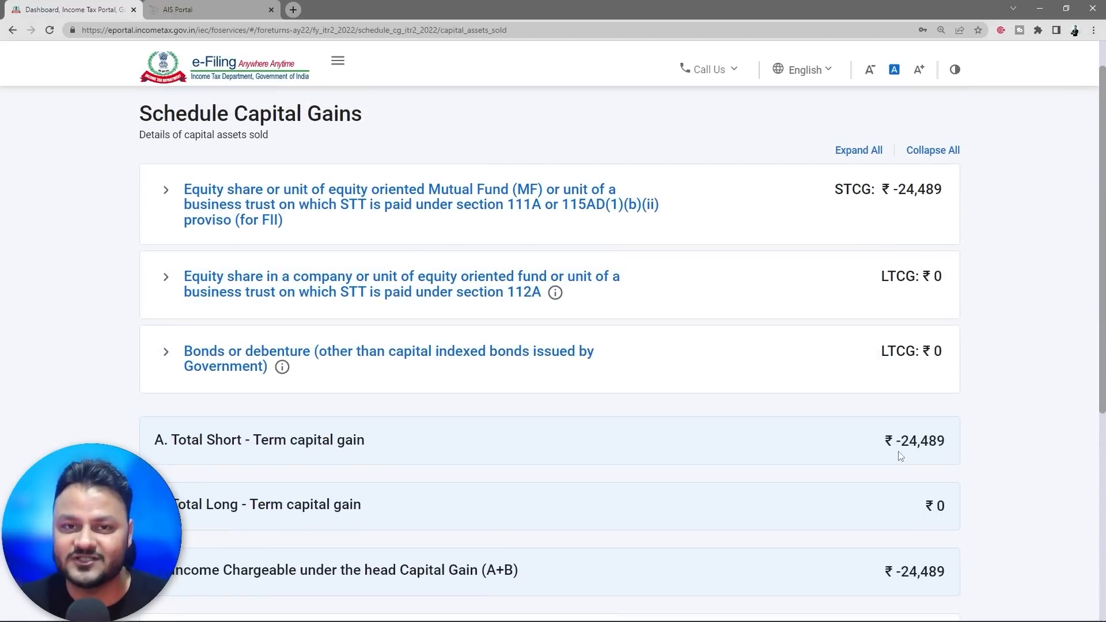
{"action": "scroll", "coordinate": [900, 456], "scroll_direction": "down", "scroll_amount": 5}
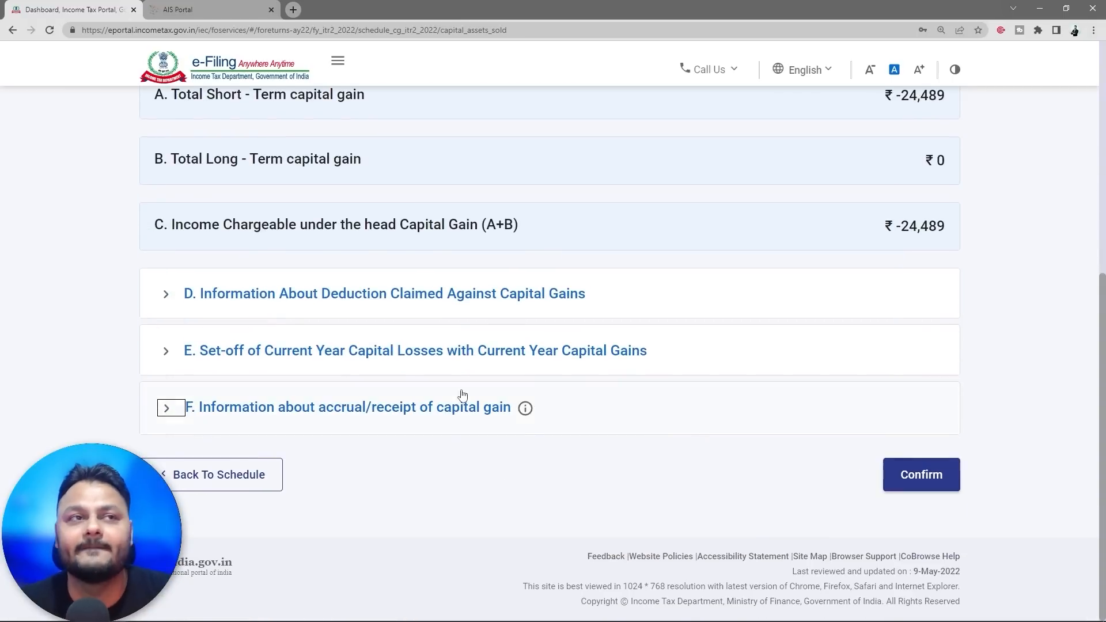
- Expand the set-off of current year capital losses section and examine the losses entered for set-off and those remaining after set-off
{"action": "left_click", "coordinate": [167, 352]}
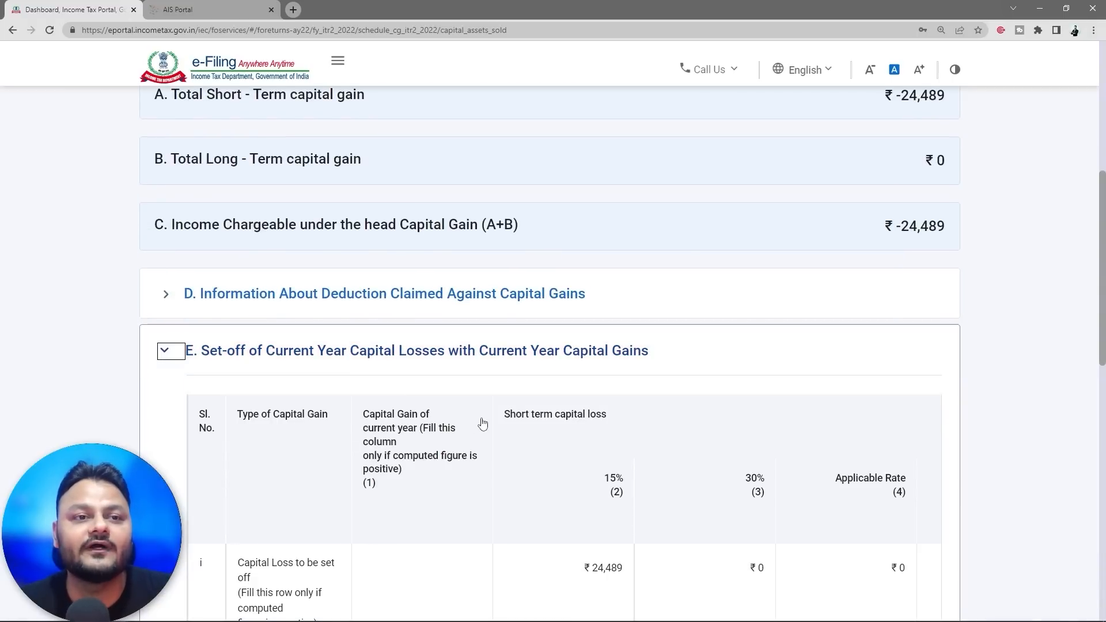
{"action": "scroll", "coordinate": [481, 421], "scroll_direction": "down", "scroll_amount": 9}
{"action": "scroll", "coordinate": [482, 421], "scroll_direction": "down", "scroll_amount": 3}
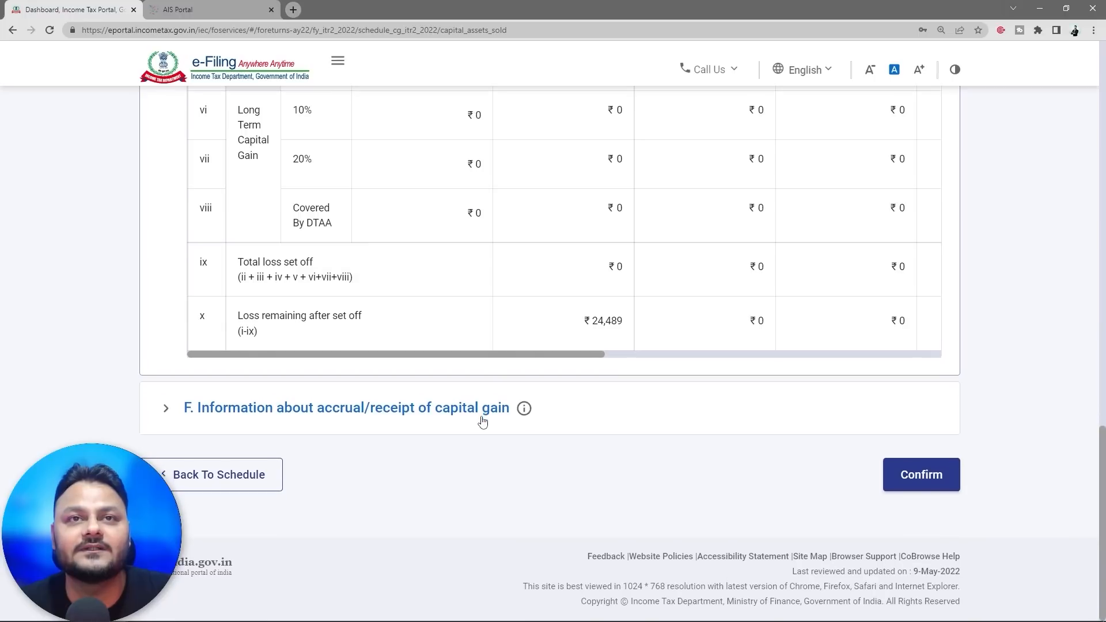
{"action": "left_click_drag", "start_coordinate": [493, 399], "coordinate": [424, 364]}
{"action": "scroll", "coordinate": [444, 360], "scroll_direction": "up", "scroll_amount": 5}
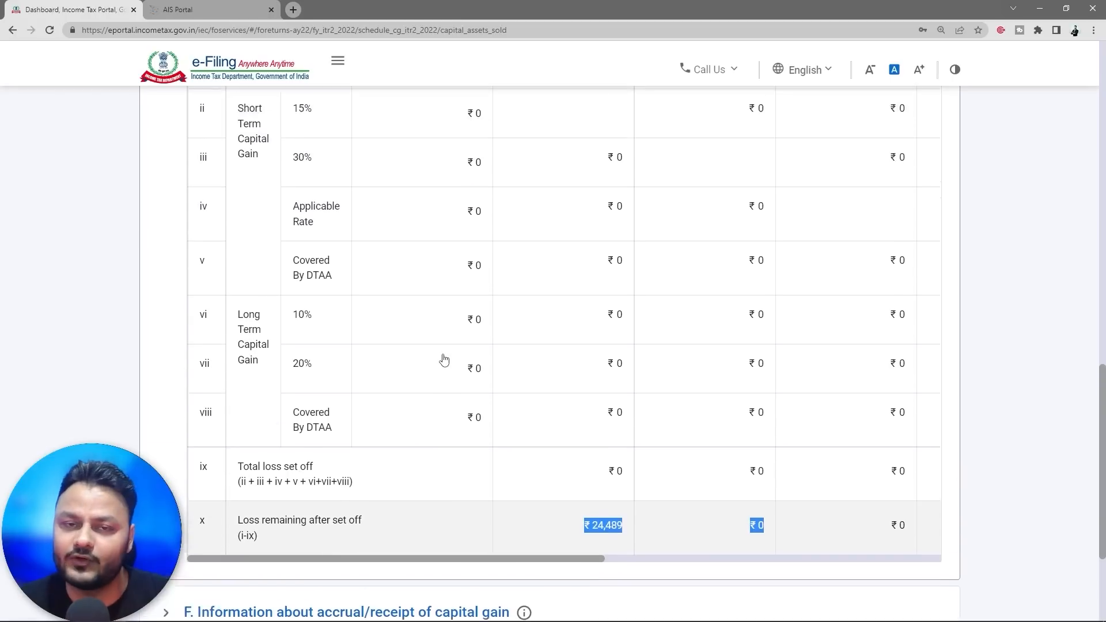
{"action": "scroll", "coordinate": [444, 360], "scroll_direction": "down", "scroll_amount": 6}
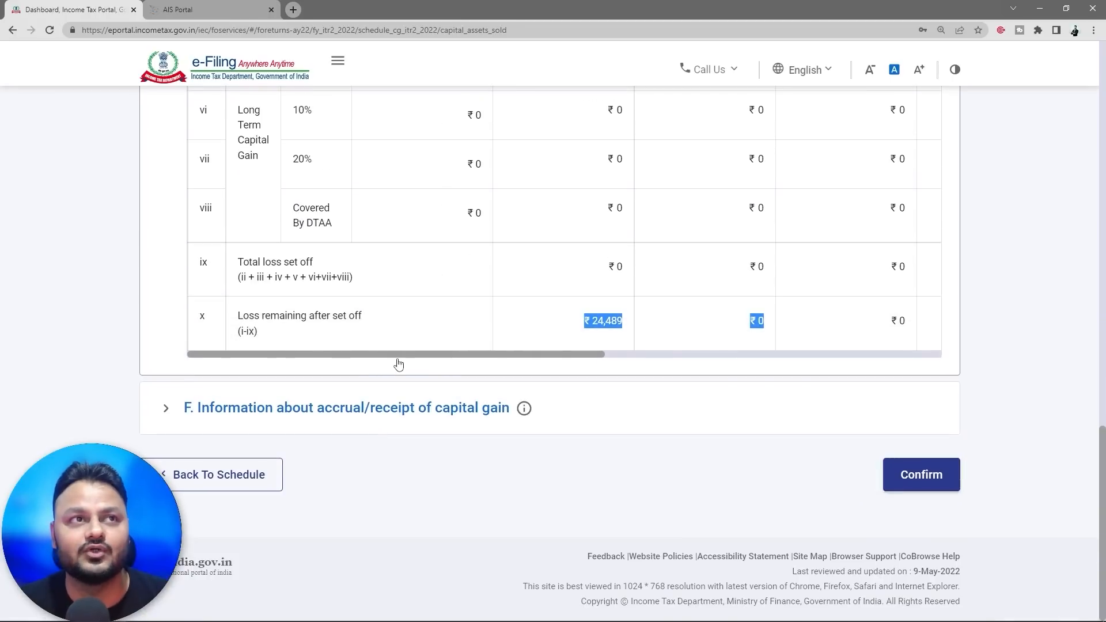
{"action": "scroll", "coordinate": [395, 344], "scroll_direction": "up", "scroll_amount": 9}
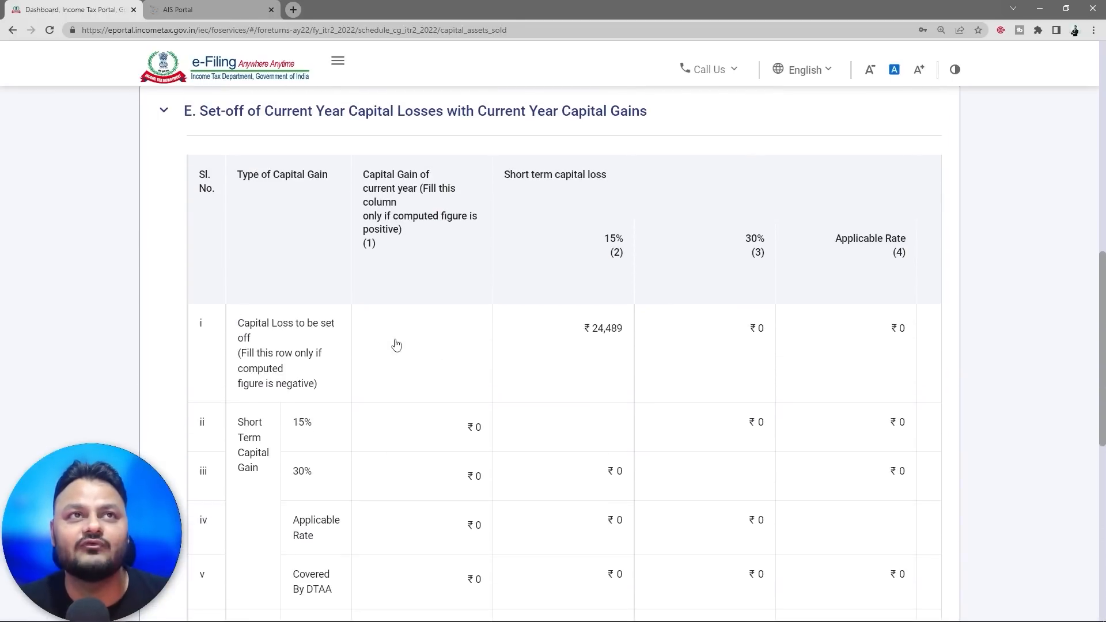
{"action": "scroll", "coordinate": [396, 344], "scroll_direction": "up", "scroll_amount": 4}
{"action": "scroll", "coordinate": [398, 352], "scroll_direction": "down", "scroll_amount": 4}
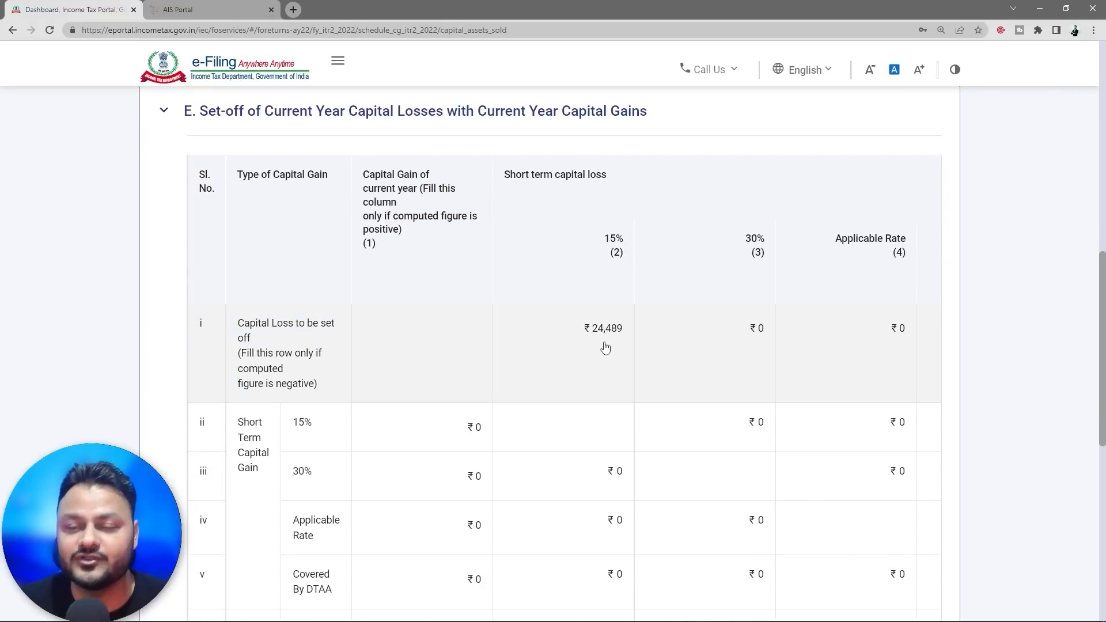
- Confirm Schedule Capital Gains and open Schedule Income from other sources
{"action": "scroll", "coordinate": [605, 347], "scroll_direction": "down", "scroll_amount": 7}
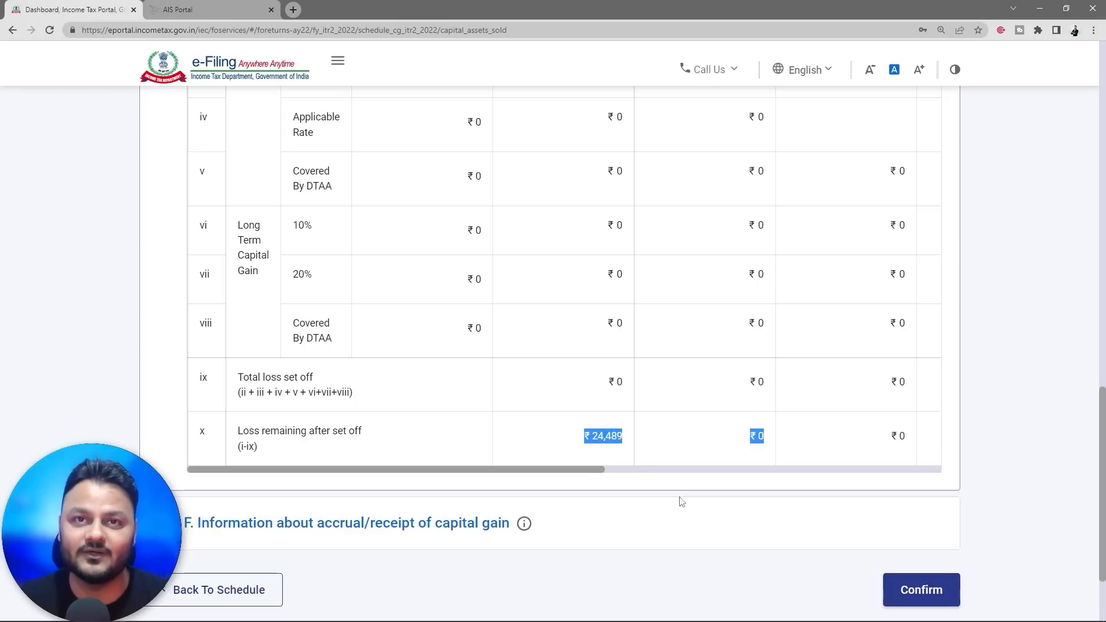
{"action": "left_click", "coordinate": [916, 588]}
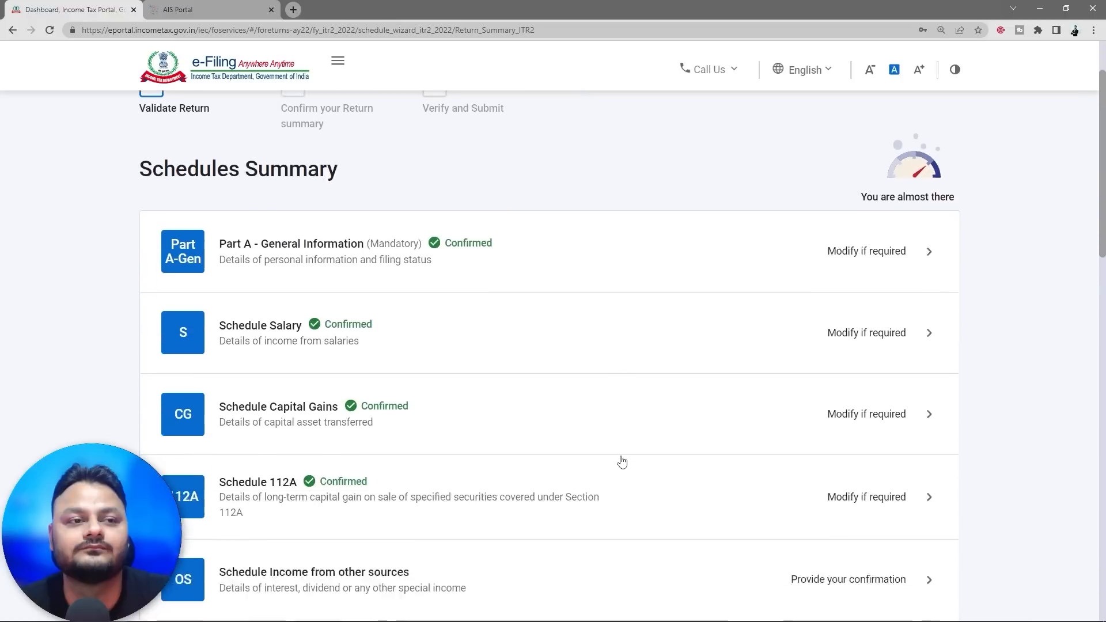
{"action": "scroll", "coordinate": [620, 459], "scroll_direction": "down", "scroll_amount": 3}
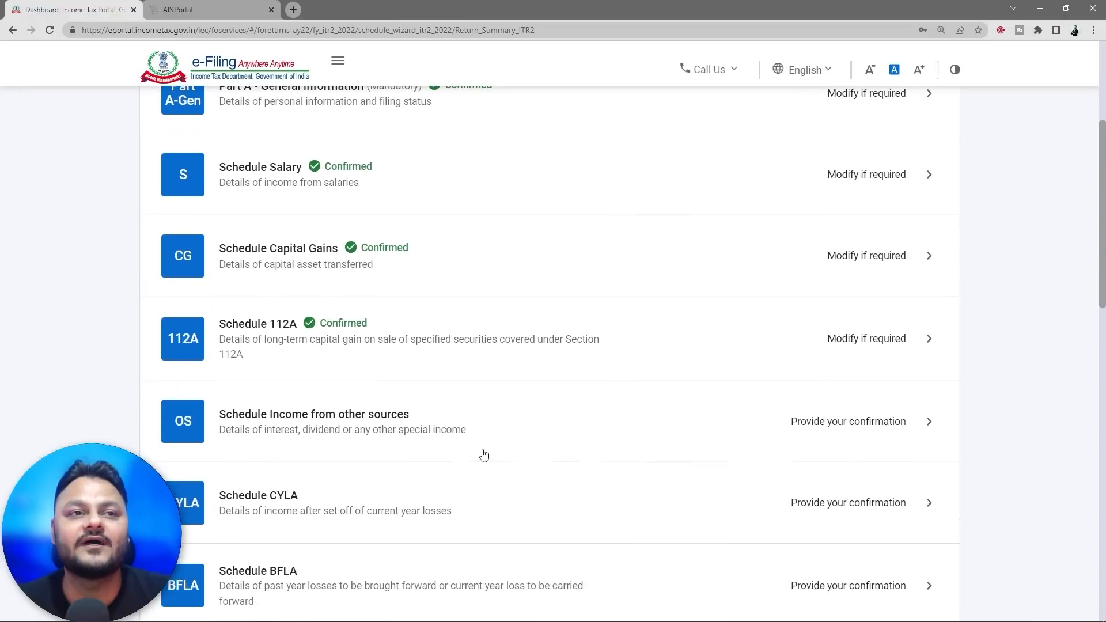
{"action": "left_click", "coordinate": [644, 425]}
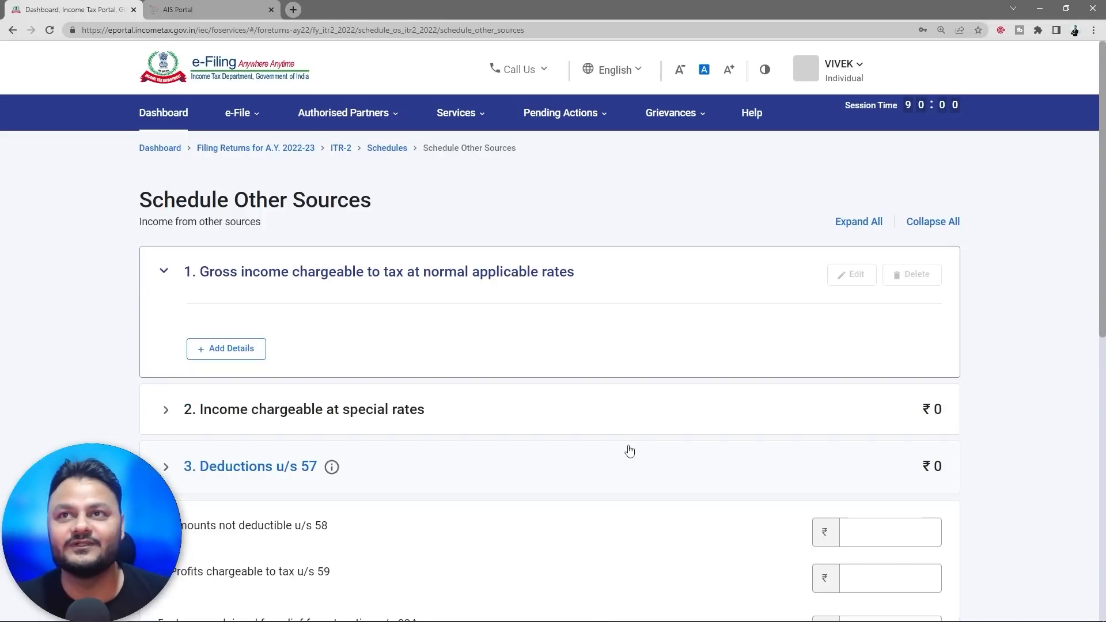
- Start a new entry under gross income chargeable at normal applicable rates, with "a. Dividends, Gross" as the nature of income
{"action": "scroll", "coordinate": [630, 454], "scroll_direction": "down", "scroll_amount": 2}
{"action": "scroll", "coordinate": [631, 456], "scroll_direction": "up", "scroll_amount": 2}
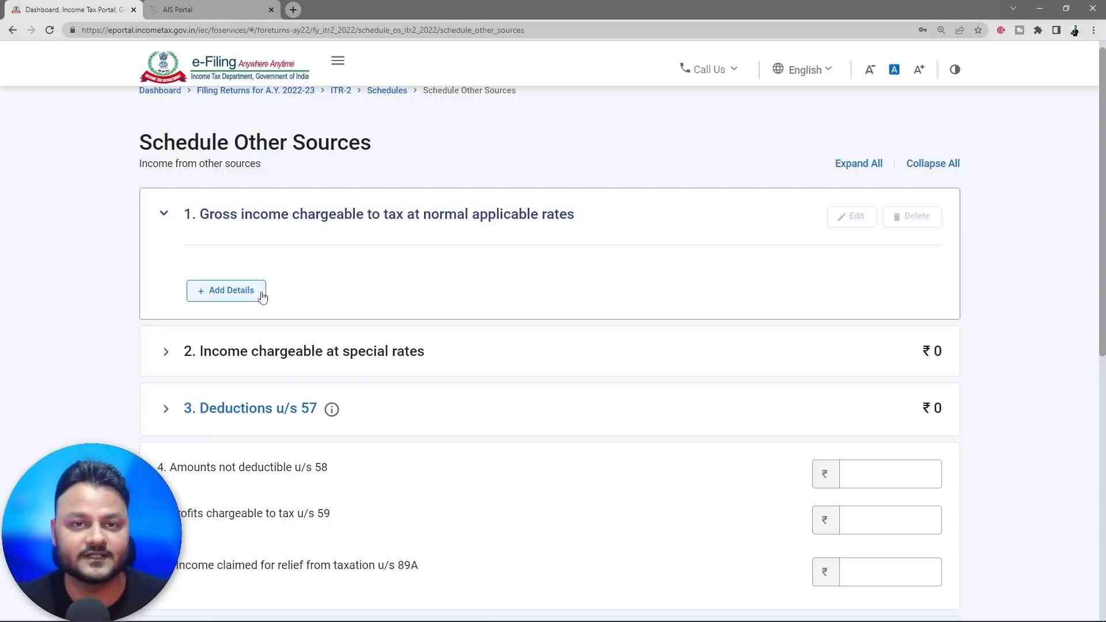
{"action": "left_click_drag", "start_coordinate": [383, 216], "coordinate": [576, 218]}
{"action": "left_click", "coordinate": [425, 224]}
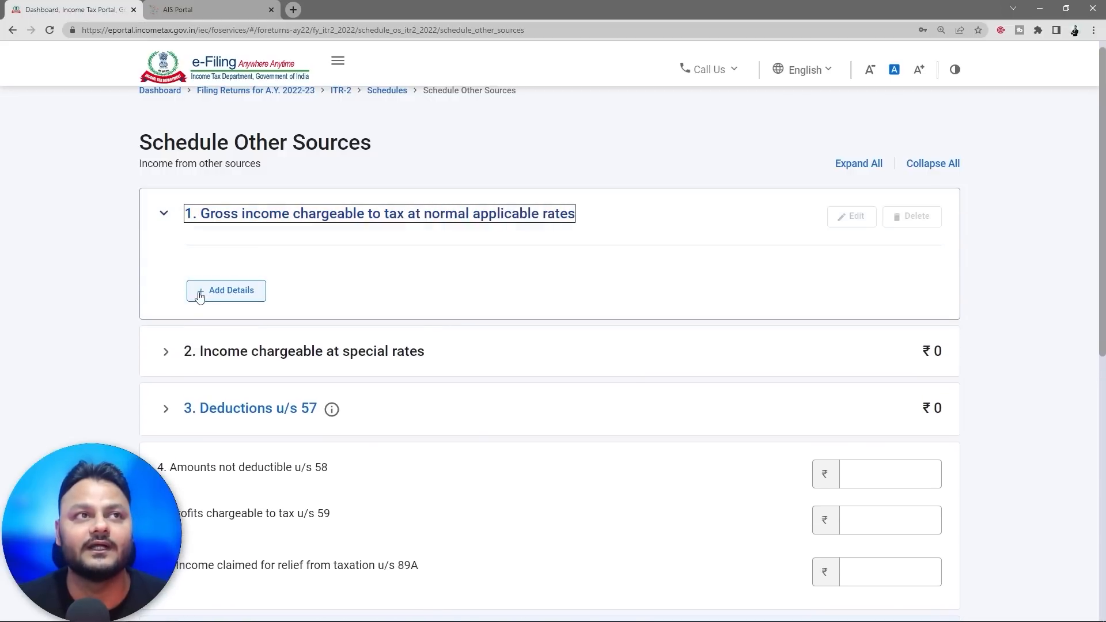
{"action": "left_click", "coordinate": [200, 294]}
{"action": "left_click", "coordinate": [387, 309]}
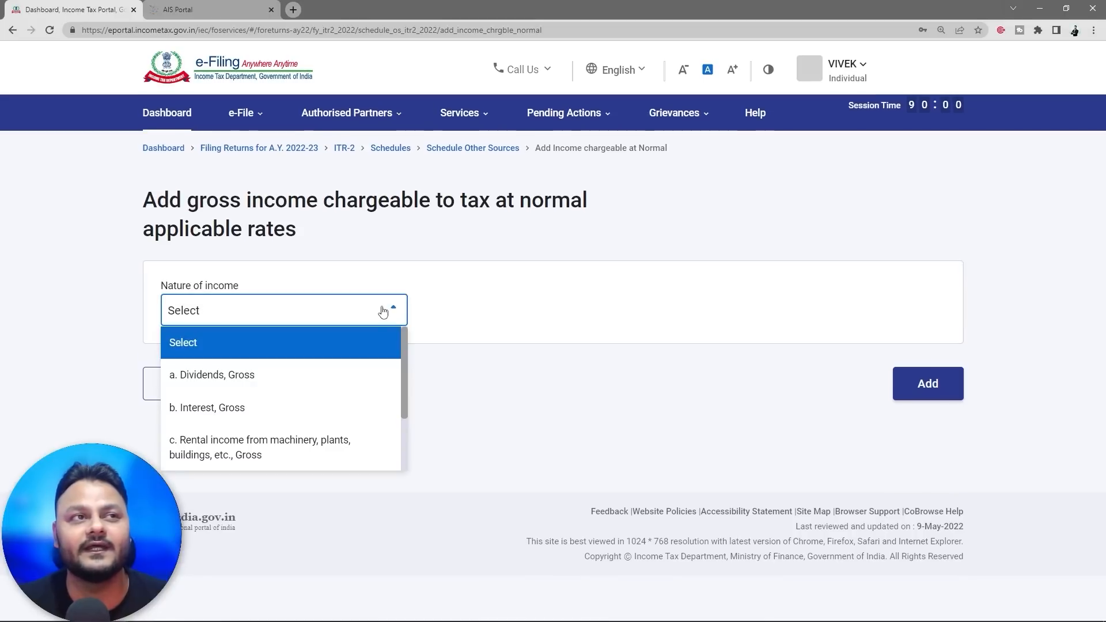
{"action": "left_click", "coordinate": [242, 382]}
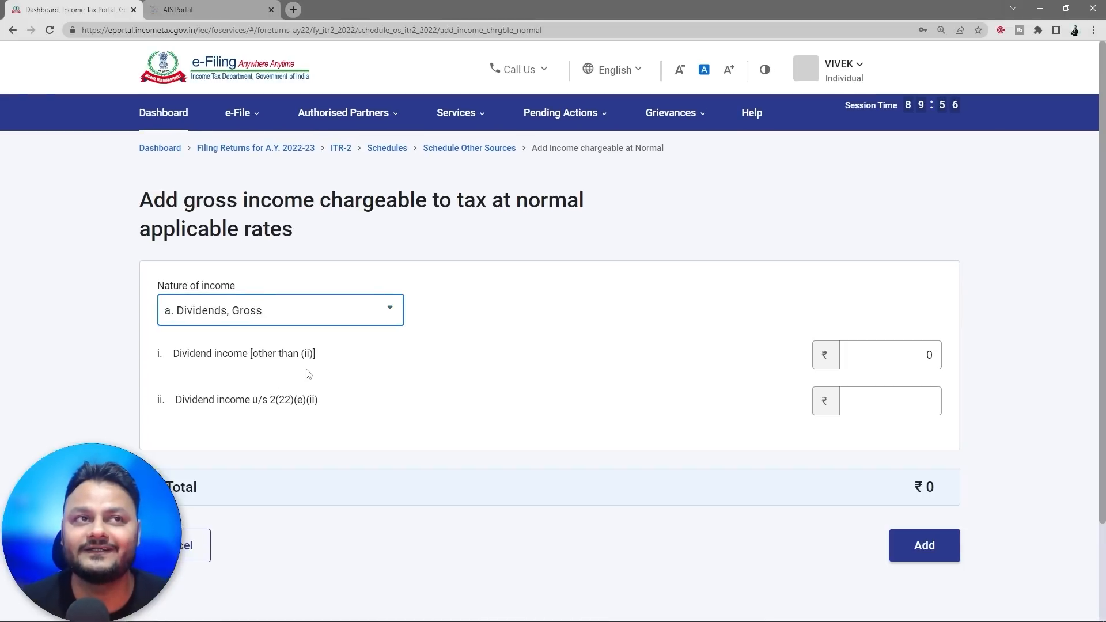
- Highlight the labels "Dividend income u/s 2(22)(e)(ii)" and "Dividend income [other than (ii)]" to compare the two dividend categories
{"action": "left_click", "coordinate": [184, 400]}
{"action": "left_click_drag", "start_coordinate": [182, 398], "coordinate": [321, 403]}
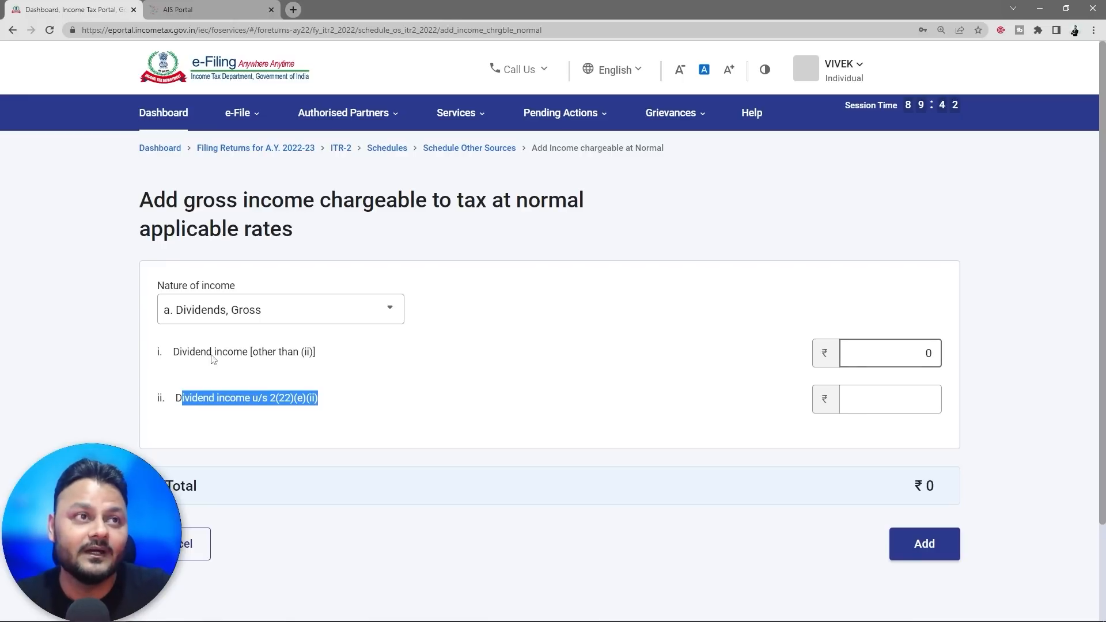
{"action": "left_click_drag", "start_coordinate": [174, 353], "coordinate": [329, 353]}
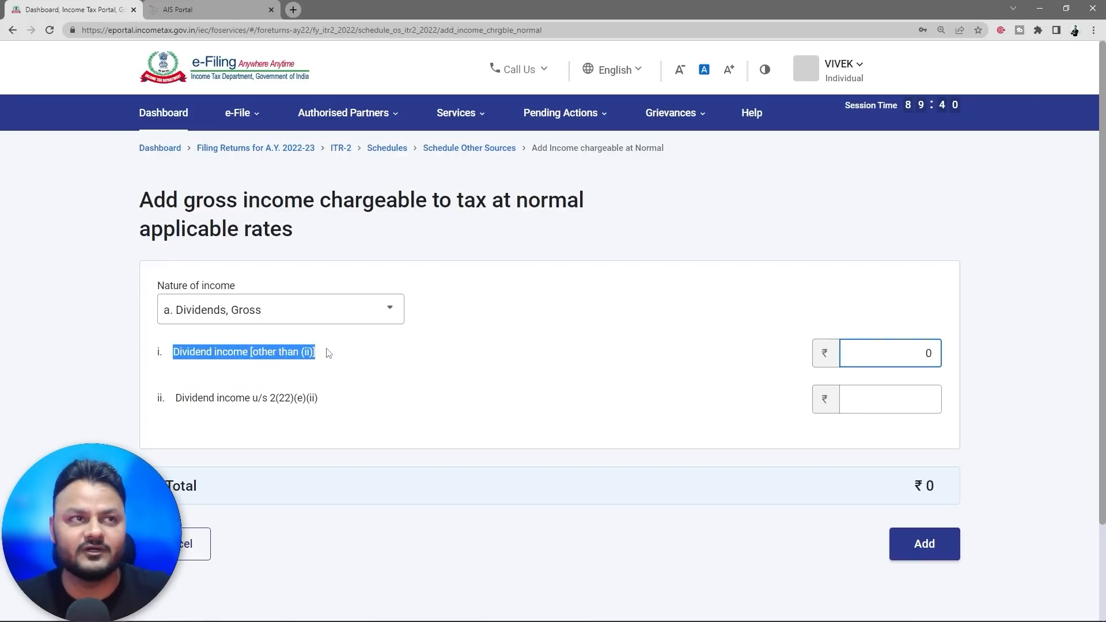
- Switch to the ITR 2 computation workbook in Excel, look up the dividend amount on the Other Sources sheet, and return to the portal
{"action": "key", "text": "alt+Tab"}
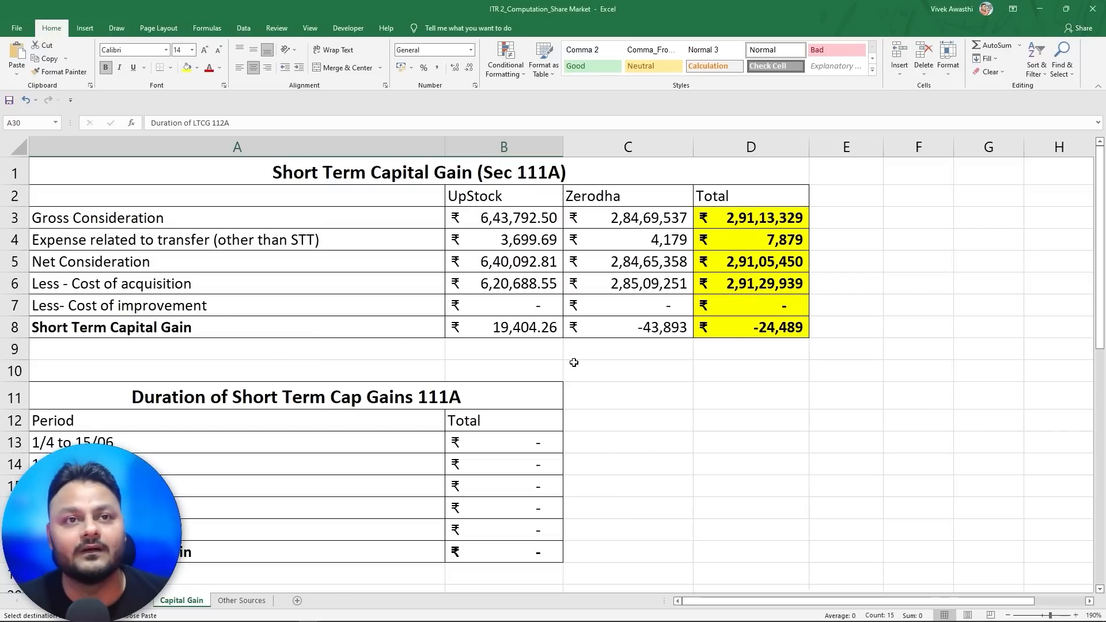
{"action": "scroll", "coordinate": [573, 363], "scroll_direction": "down", "scroll_amount": 1}
{"action": "left_click", "coordinate": [242, 601]}
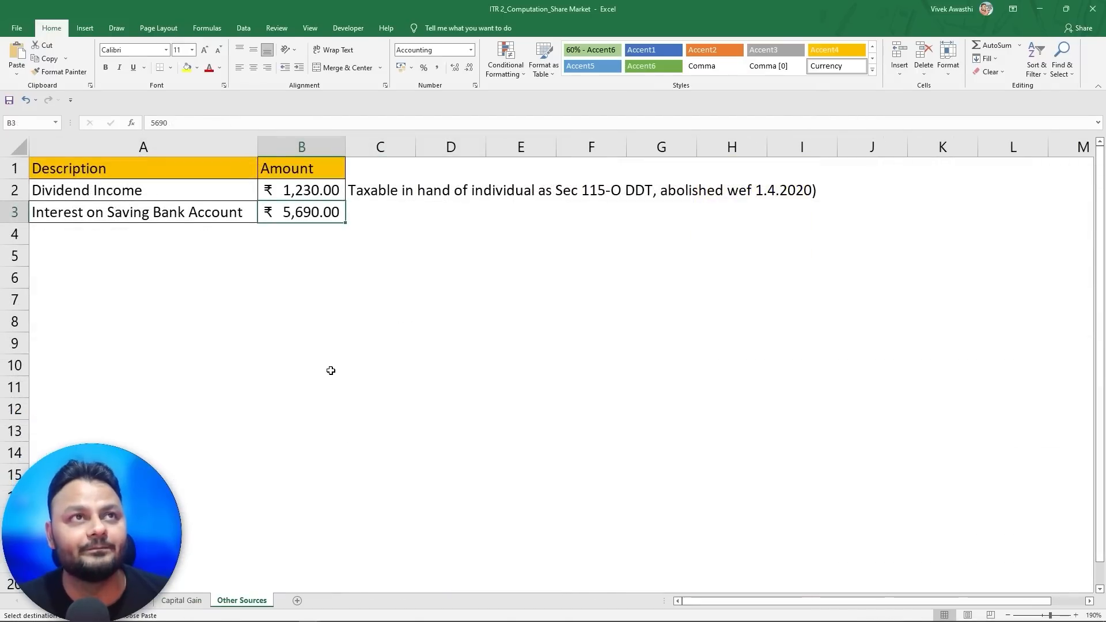
{"action": "left_click", "coordinate": [301, 195]}
{"action": "key", "text": "alt+Tab"}
- Set dividend income other than (ii) to 1230 and add the dividend entry to Schedule Other Sources
{"action": "left_click", "coordinate": [933, 354]}
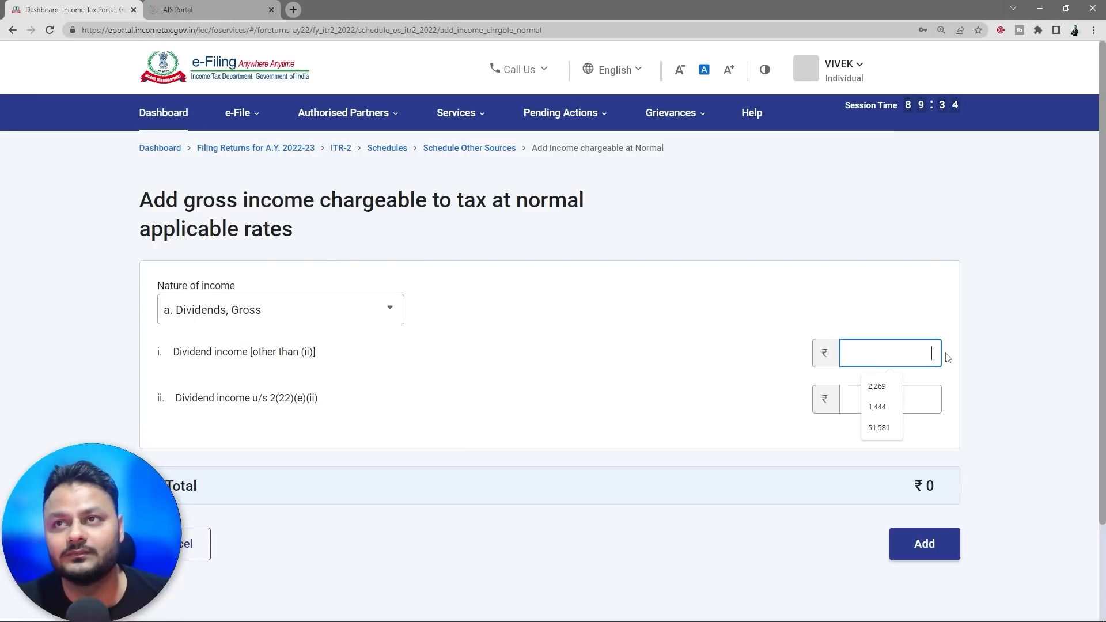
{"action": "type", "text": "1230"}
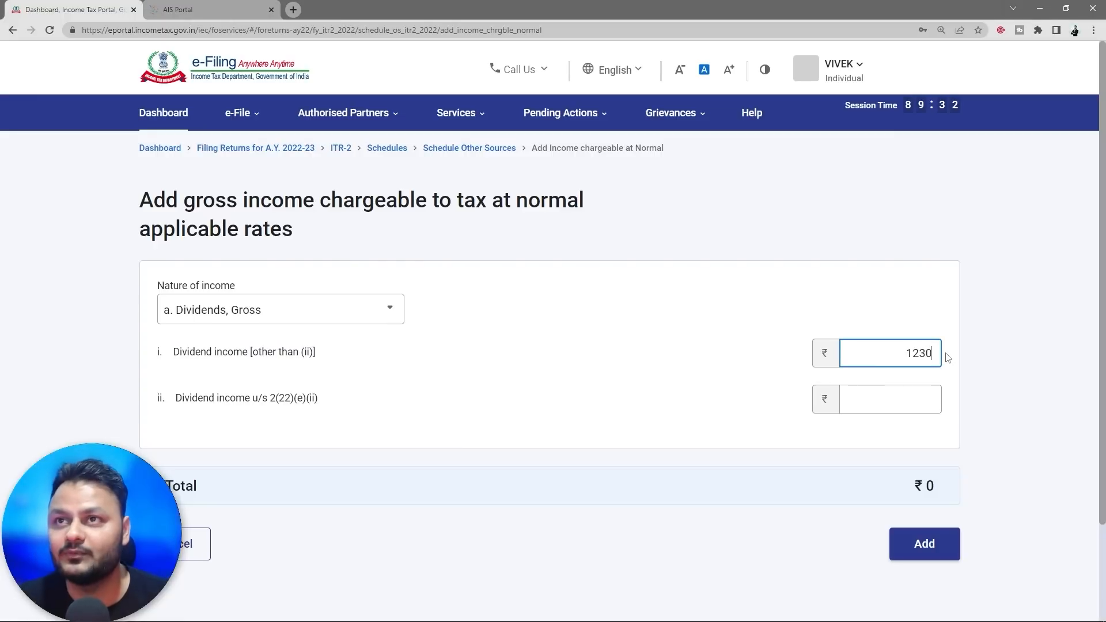
{"action": "left_click", "coordinate": [861, 391]}
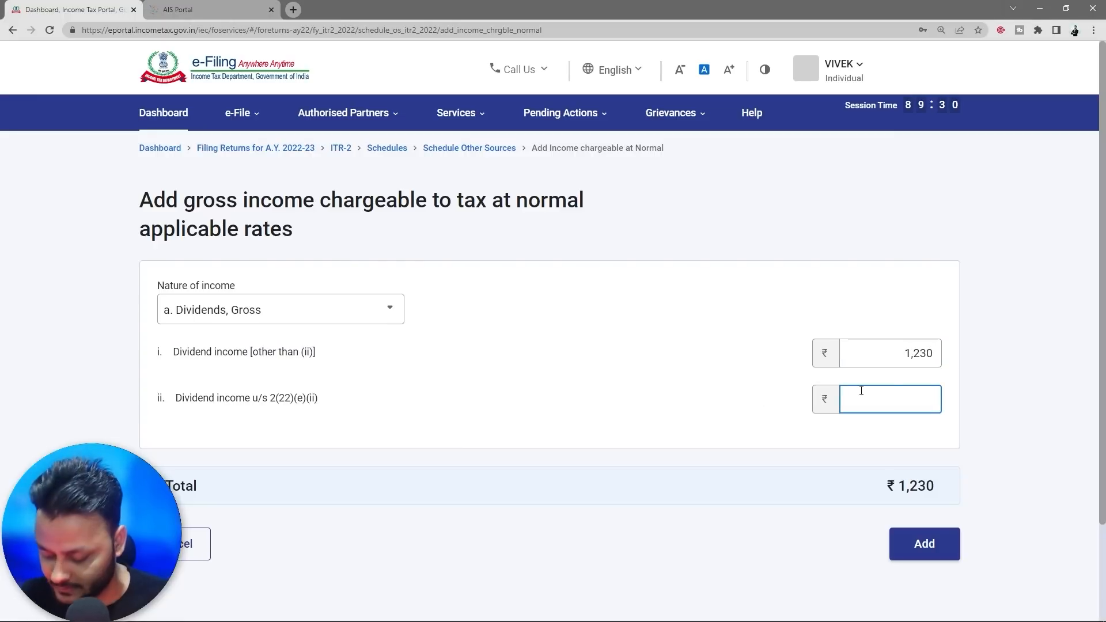
{"action": "left_click", "coordinate": [701, 409]}
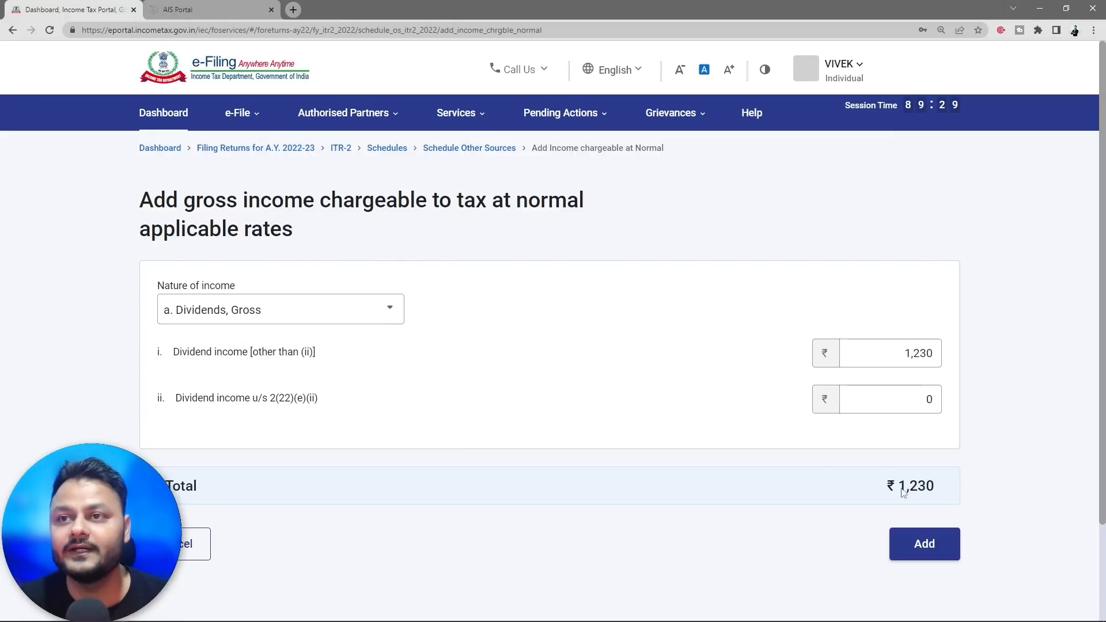
{"action": "left_click", "coordinate": [944, 547]}
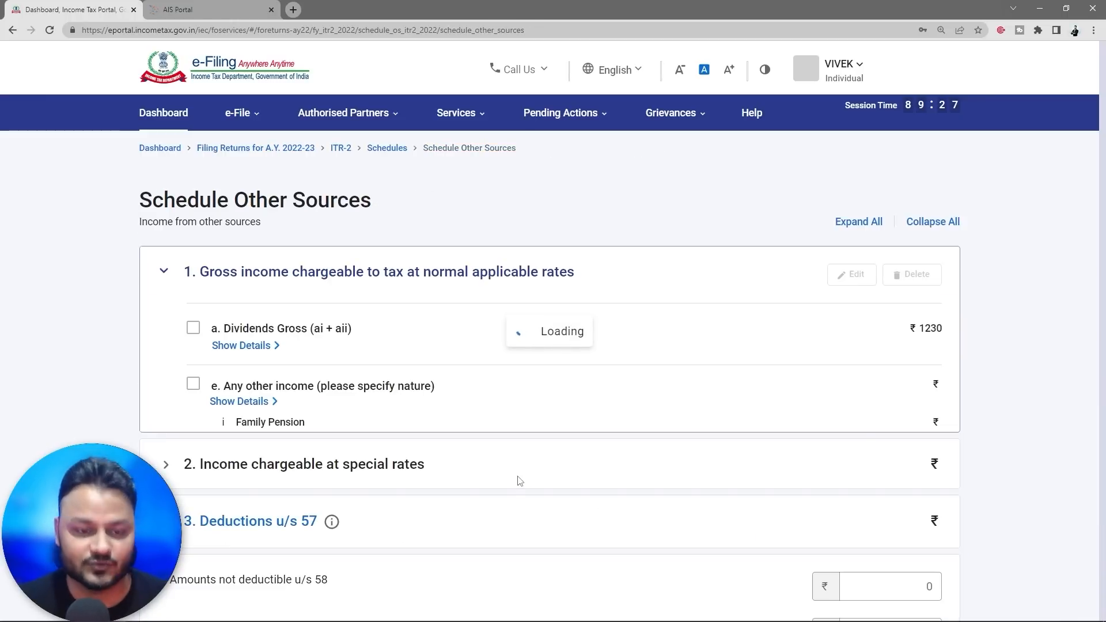
- Switch to the Excel workbook, check the savings bank interest amount on the Other Sources sheet, and return to the portal
{"action": "key", "text": "alt+Tab"}
{"action": "left_click", "coordinate": [317, 209]}
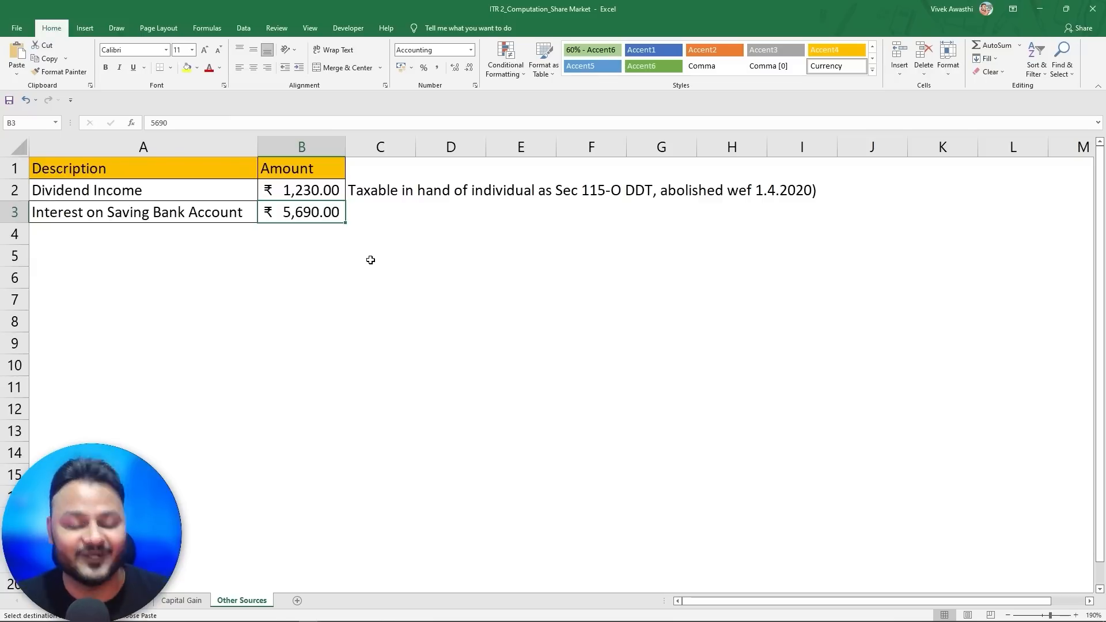
{"action": "key", "text": "alt+Tab"}
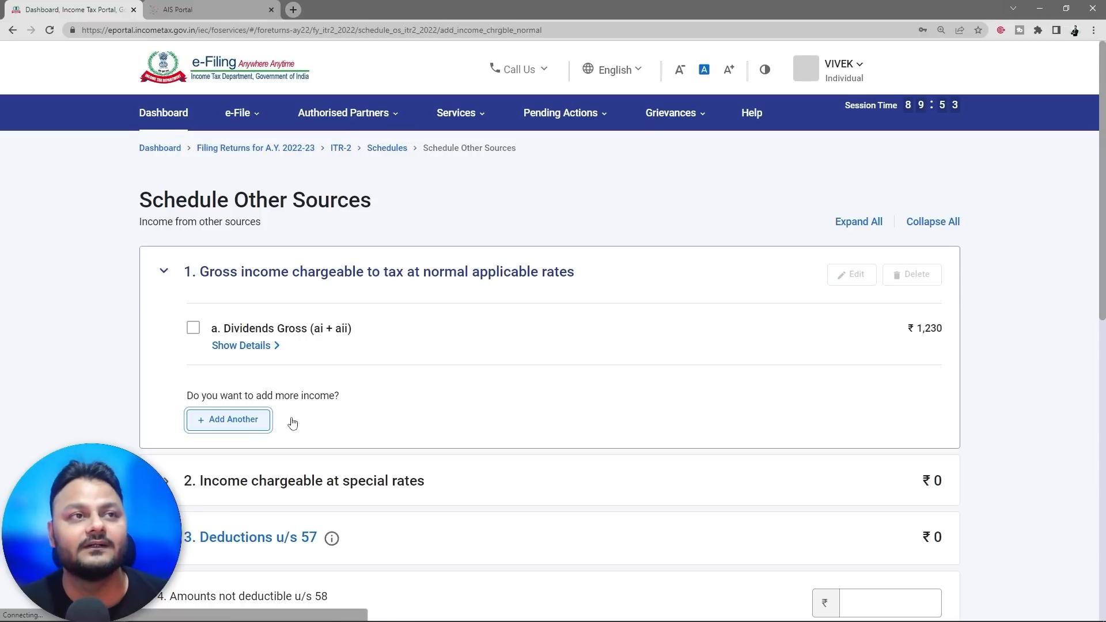
- Add another income at normal applicable rates with "b. Interest, Gross" as its nature of income
{"action": "left_click", "coordinate": [267, 423]}
{"action": "left_click", "coordinate": [371, 310]}
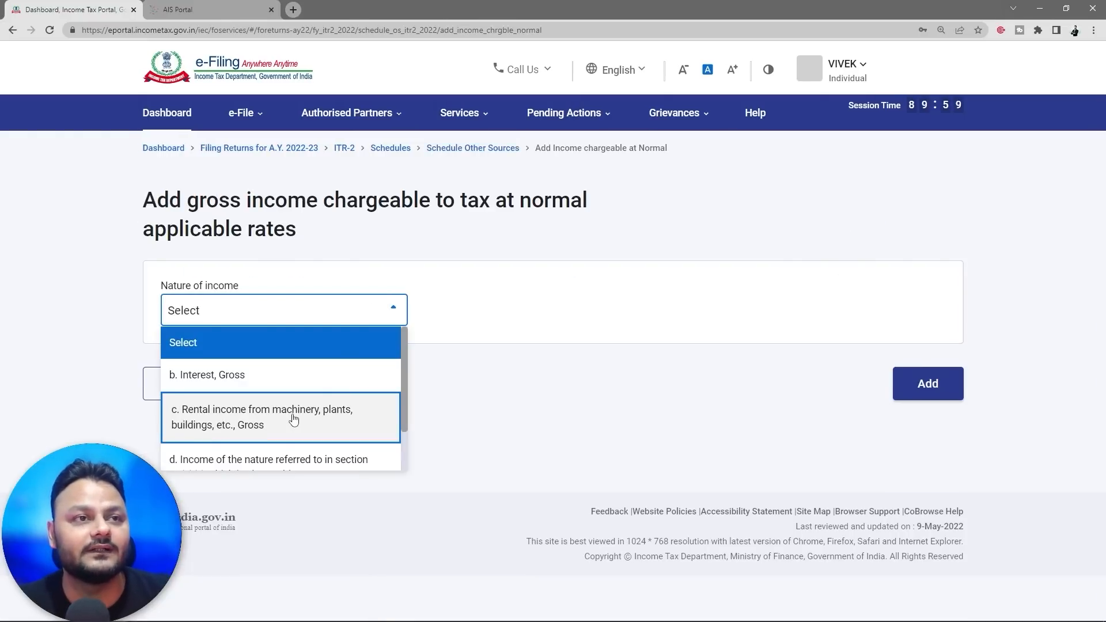
{"action": "scroll", "coordinate": [294, 418], "scroll_direction": "down", "scroll_amount": 1}
{"action": "scroll", "coordinate": [291, 419], "scroll_direction": "up", "scroll_amount": 1}
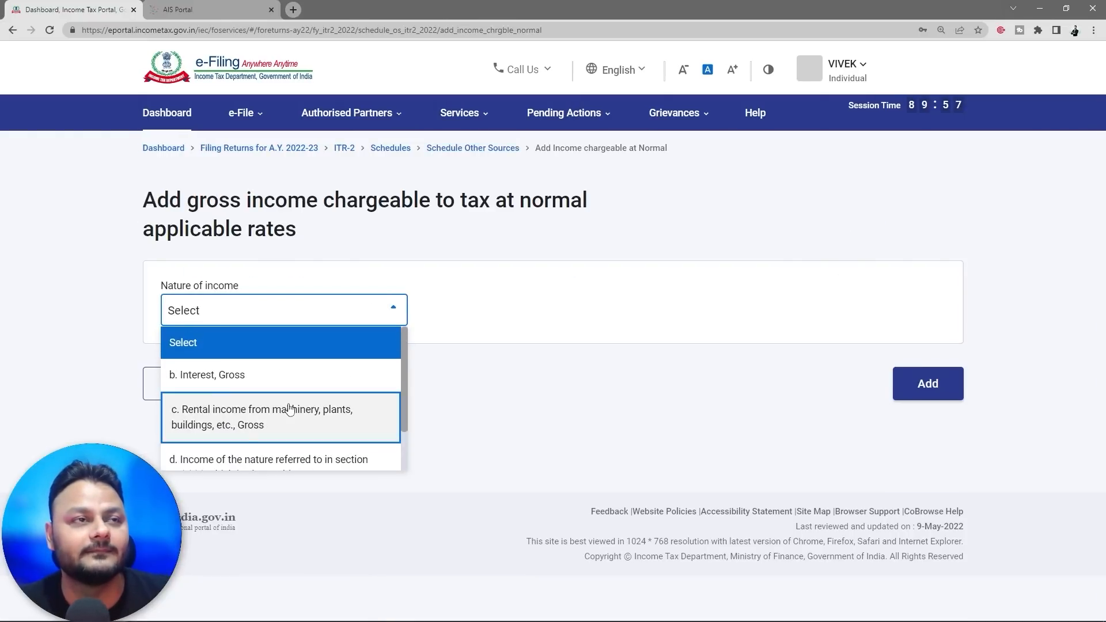
{"action": "left_click", "coordinate": [239, 378]}
- Set the interest from savings bank to 5690, checking it against the Excel workbook, and add the interest entry
{"action": "left_click", "coordinate": [906, 370]}
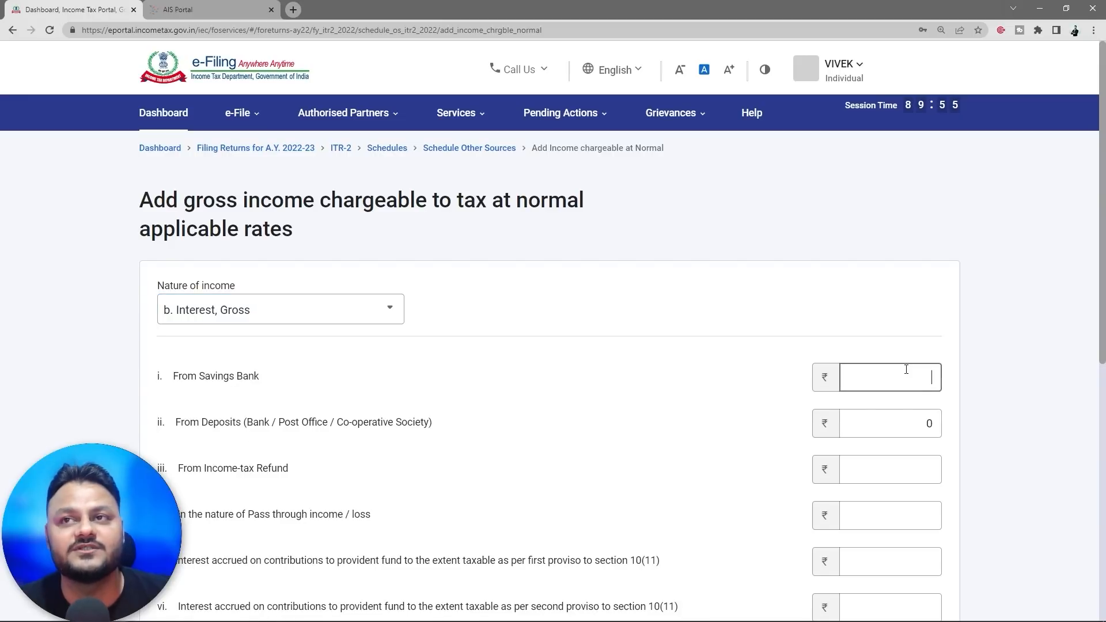
{"action": "key", "text": "alt+Tab"}
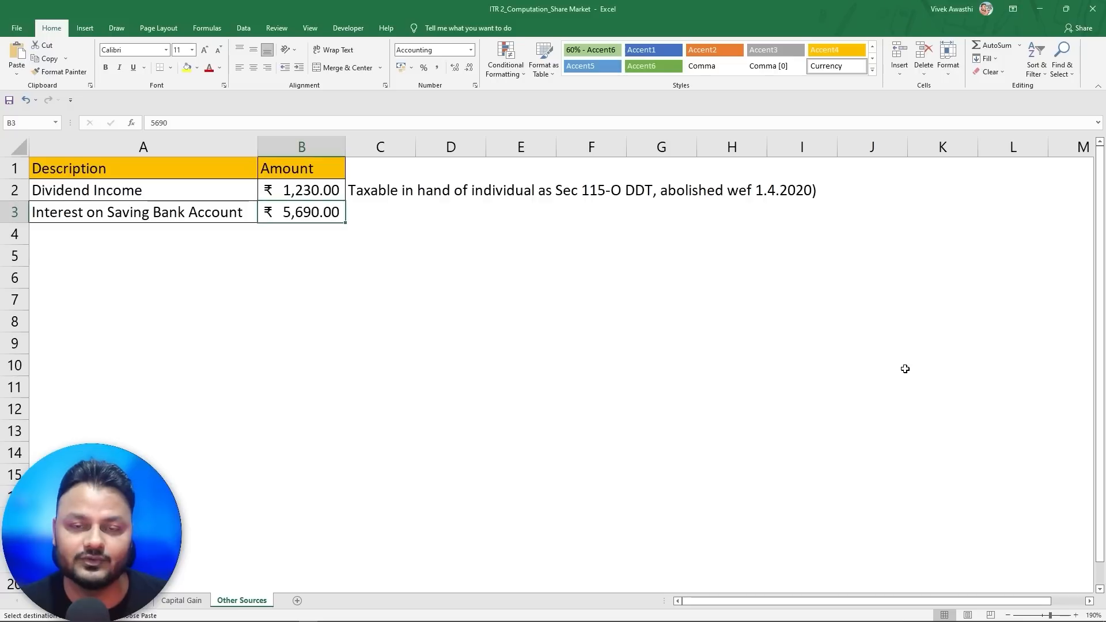
{"action": "key", "text": "alt+Tab"}
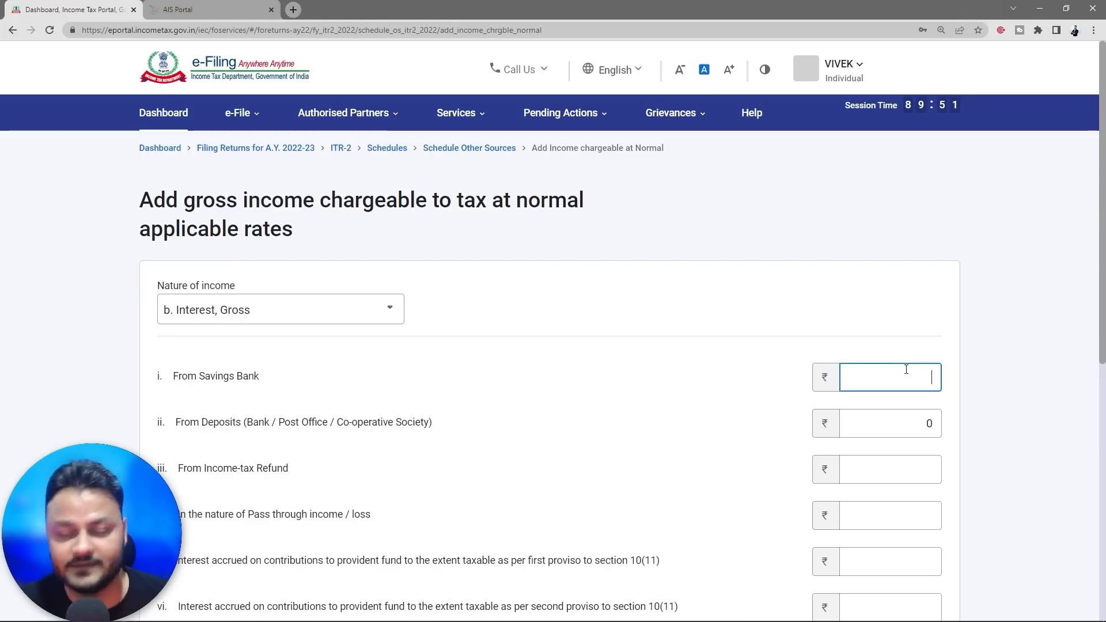
{"action": "type", "text": "5690"}
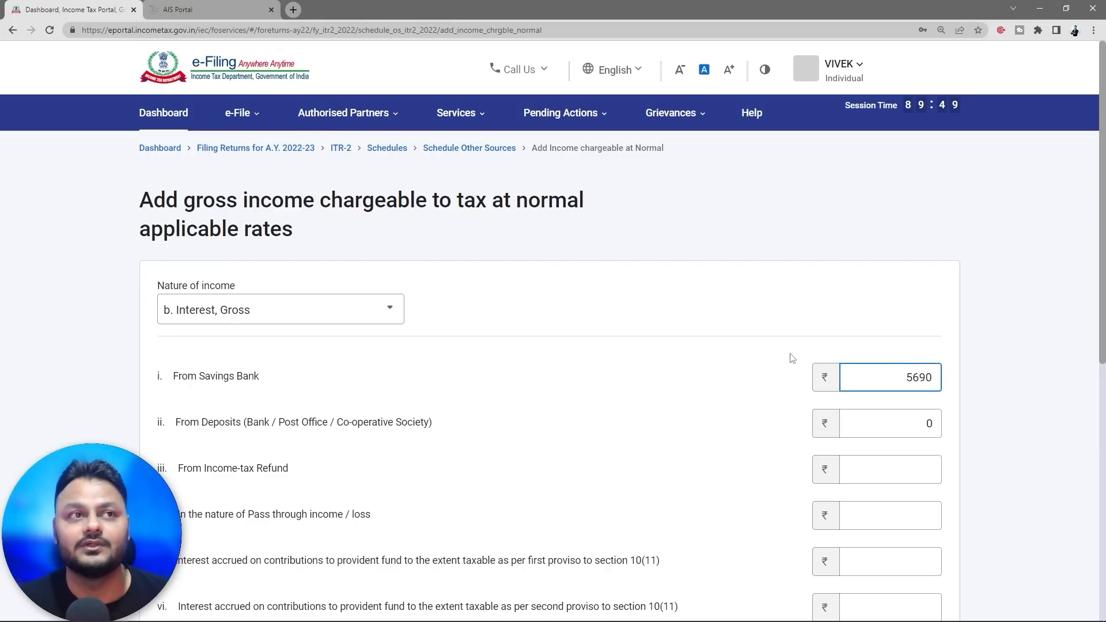
{"action": "left_click", "coordinate": [664, 423]}
{"action": "scroll", "coordinate": [662, 422], "scroll_direction": "down", "scroll_amount": 6}
{"action": "left_click", "coordinate": [920, 545]}
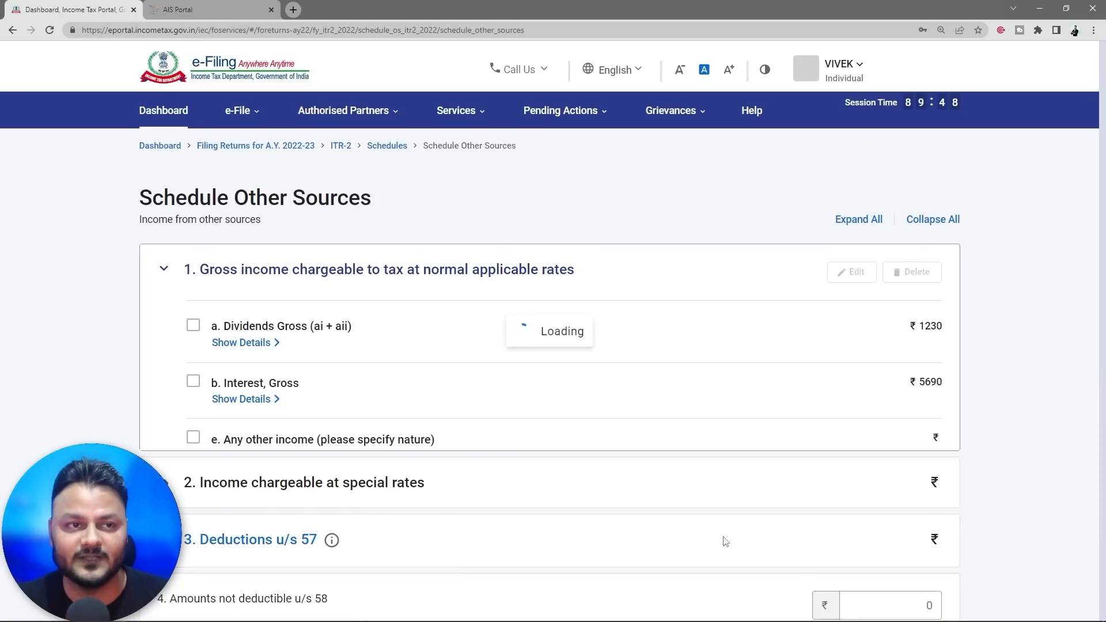
- Switch to the Excel workbook, outline the Dividend Income row in red, and scribble a mark over the taxability note beside it
{"action": "key", "text": "alt+Tab"}
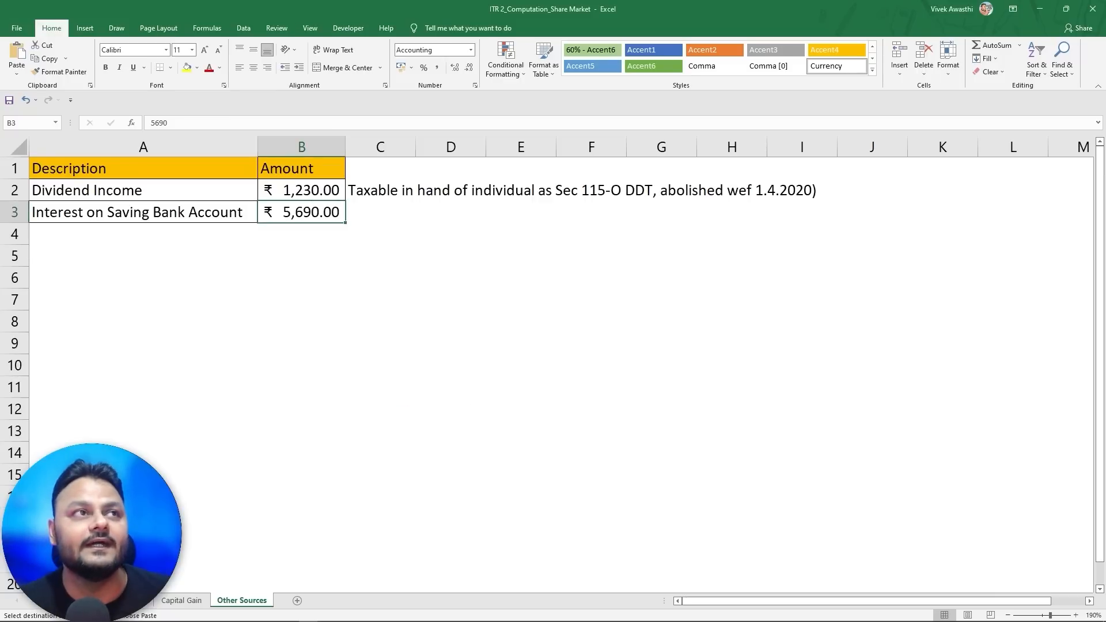
{"action": "left_click_drag", "start_coordinate": [26, 179], "coordinate": [365, 199]}
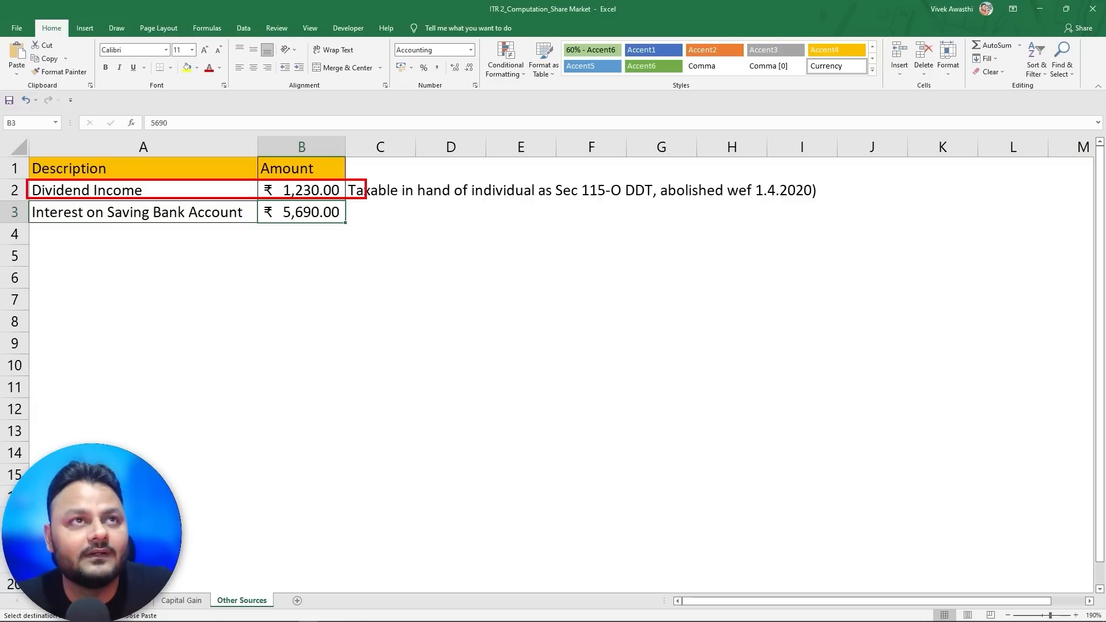
{"action": "left_click_drag", "start_coordinate": [371, 200], "coordinate": [420, 179]}
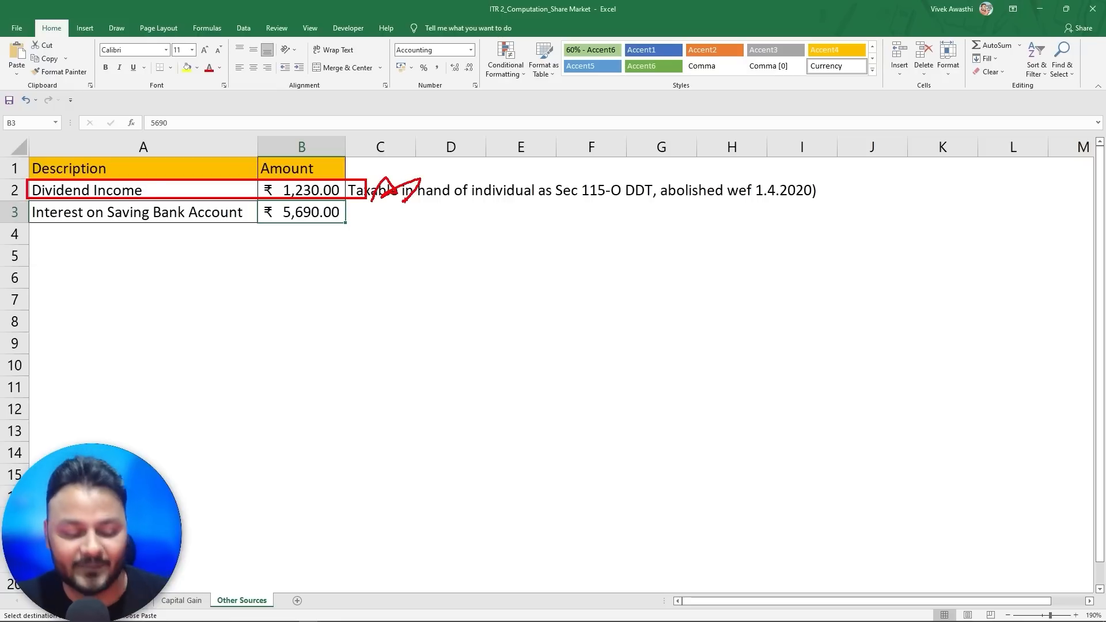
- Clear the red markings from the Other Sources sheet, check the dividend amount cell, and return to the income tax portal
{"action": "key", "text": "Escape"}
{"action": "left_click", "coordinate": [303, 195]}
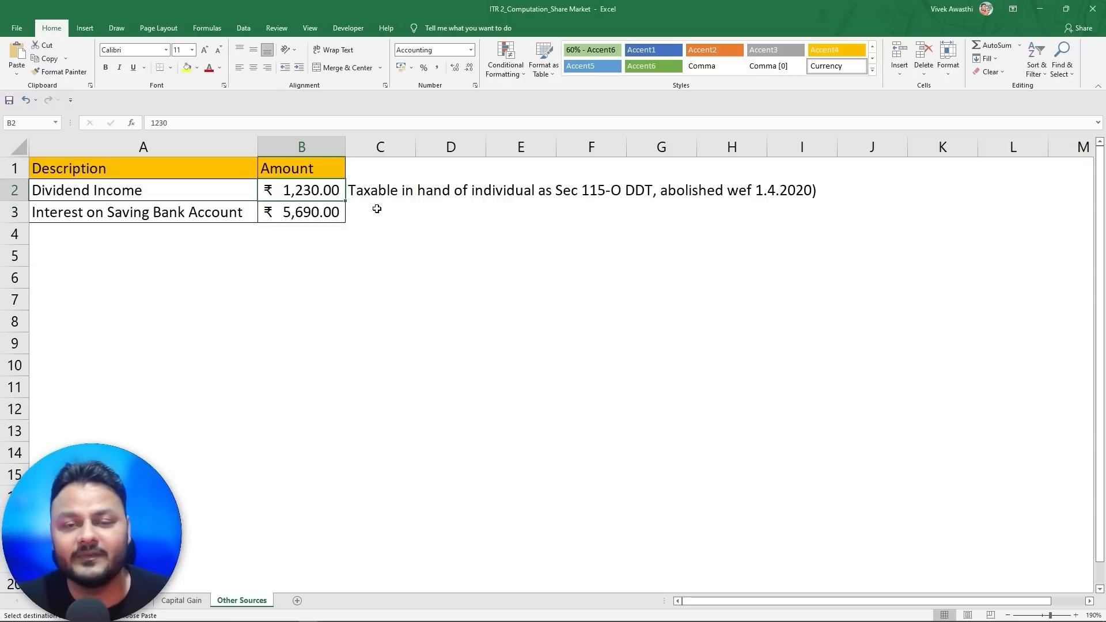
{"action": "key", "text": "alt+Tab"}
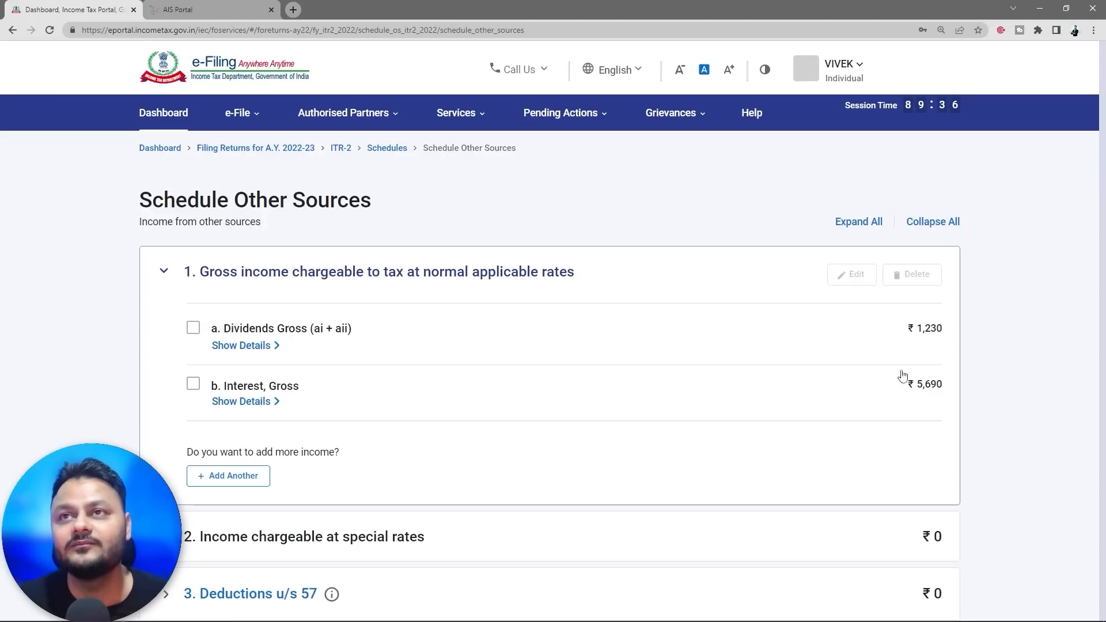
- Look over the accrual/receipt table in section 10, and review the dividend and interest entries listed under section 1
{"action": "scroll", "coordinate": [633, 423], "scroll_direction": "down", "scroll_amount": 1}
{"action": "scroll", "coordinate": [634, 425], "scroll_direction": "down", "scroll_amount": 7}
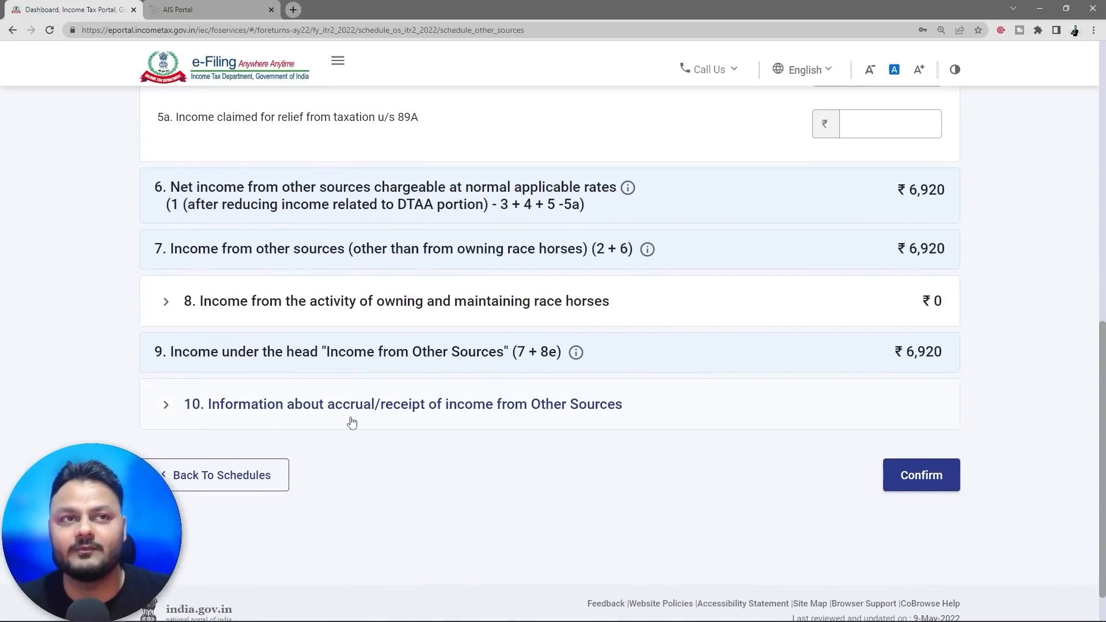
{"action": "left_click", "coordinate": [197, 411]}
{"action": "scroll", "coordinate": [331, 445], "scroll_direction": "down", "scroll_amount": 4}
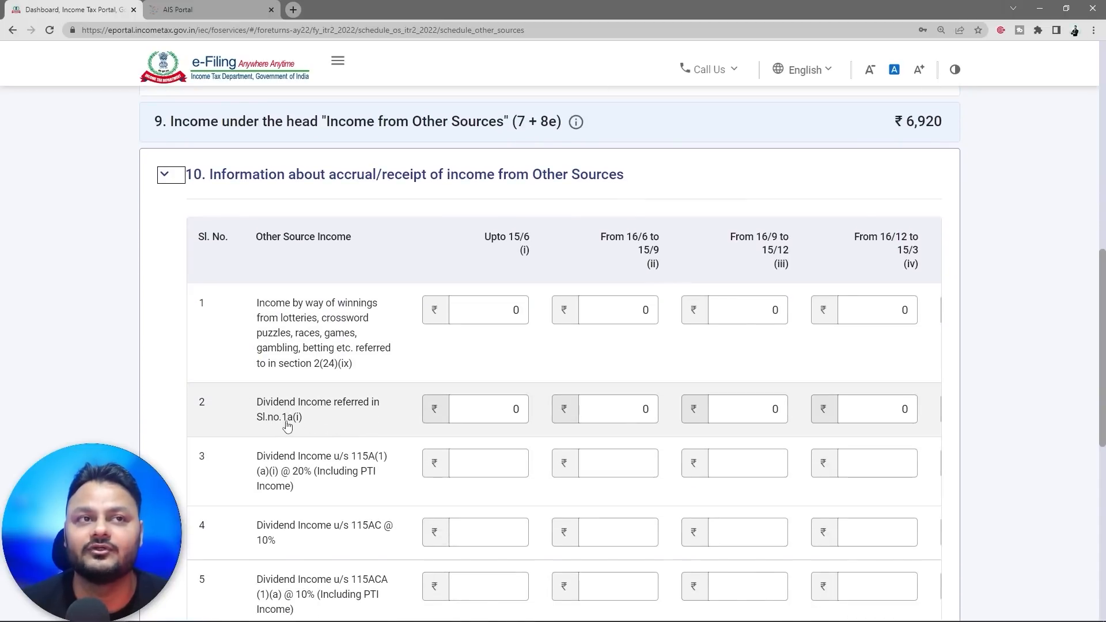
{"action": "scroll", "coordinate": [329, 425], "scroll_direction": "up", "scroll_amount": 10}
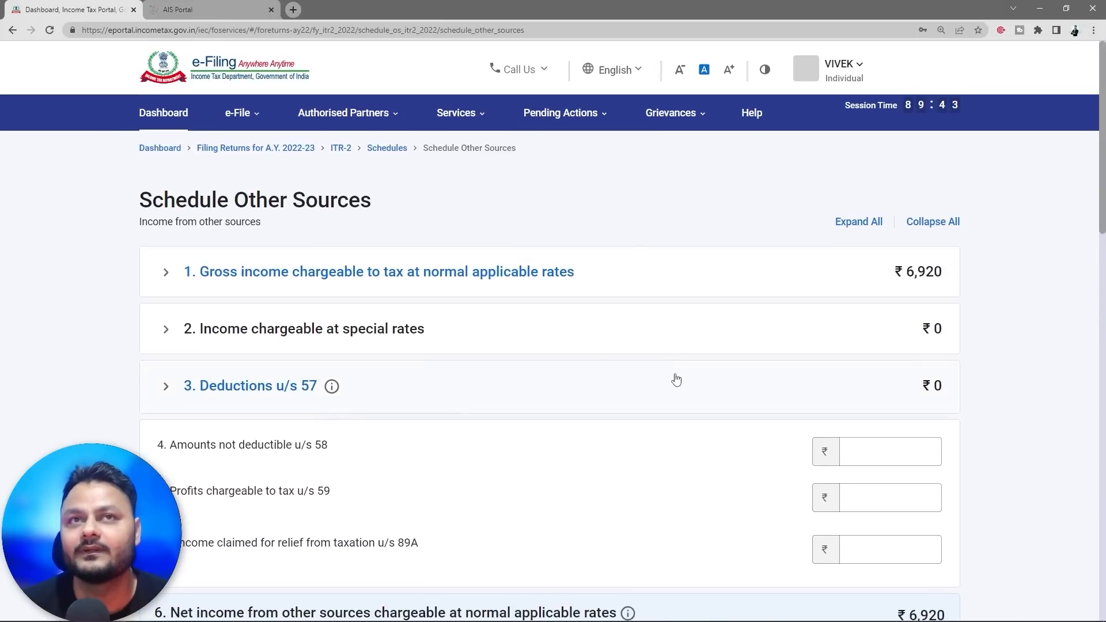
{"action": "left_click", "coordinate": [166, 272]}
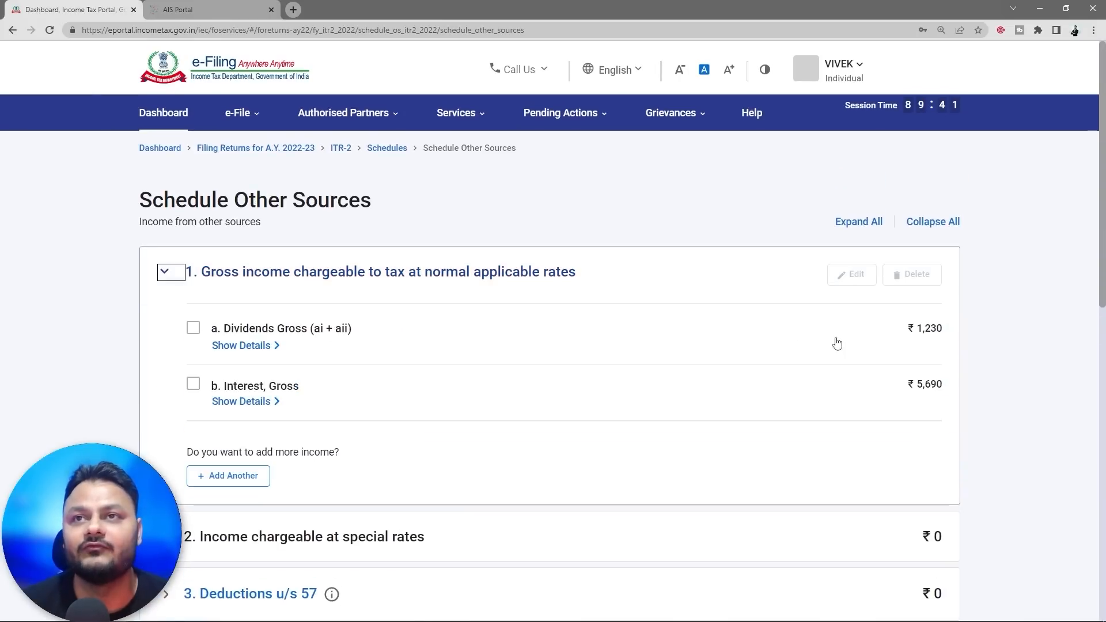
{"action": "scroll", "coordinate": [610, 387], "scroll_direction": "down", "scroll_amount": 10}
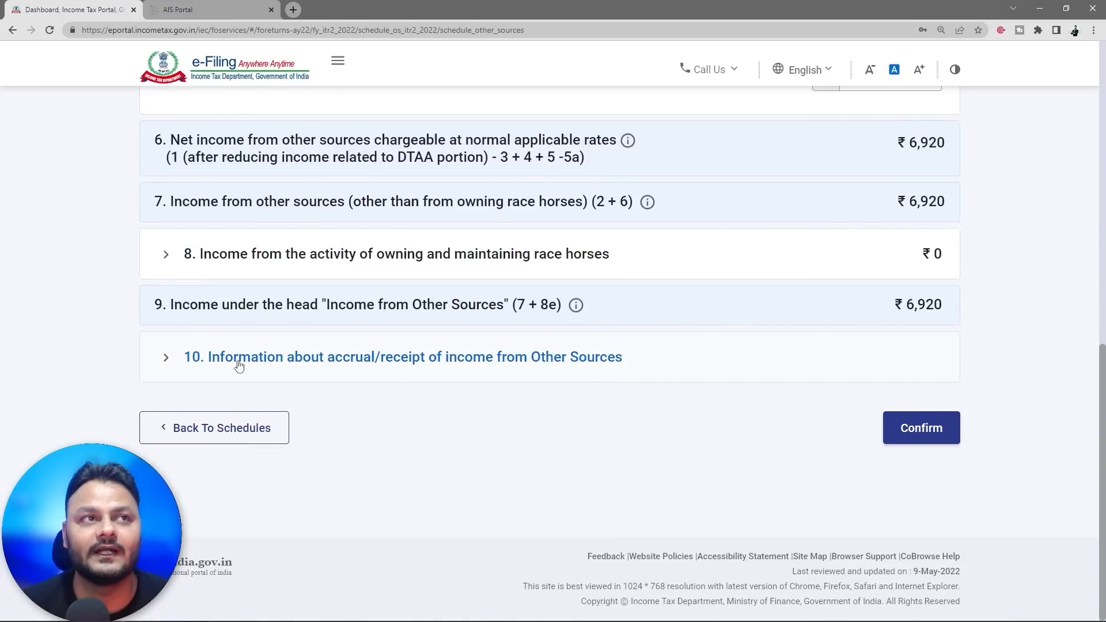
- Reopen section 10 on accrual/receipt of income and set the Sl. no. 1a(i) dividend income for Upto 15/6 to 1230
{"action": "left_click", "coordinate": [165, 358]}
{"action": "scroll", "coordinate": [314, 448], "scroll_direction": "down", "scroll_amount": 1}
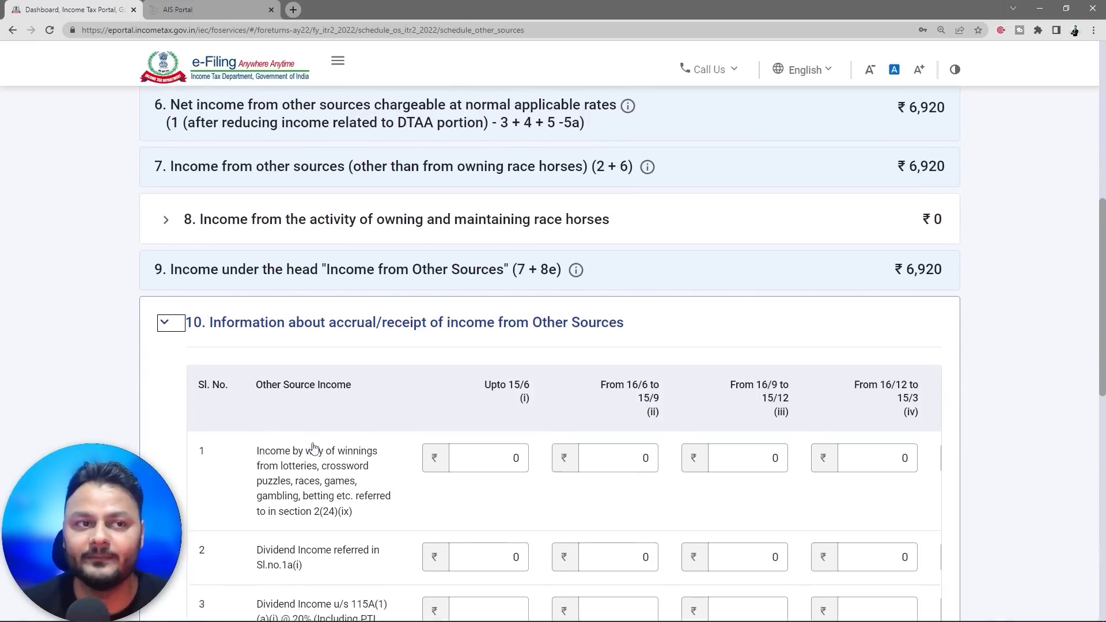
{"action": "scroll", "coordinate": [314, 448], "scroll_direction": "down", "scroll_amount": 3}
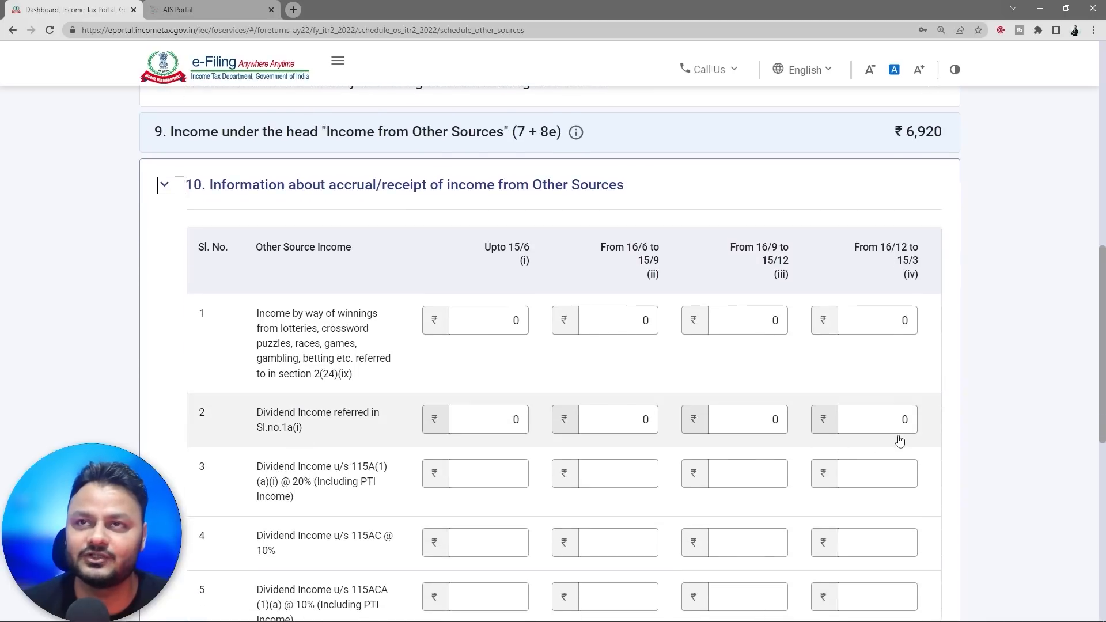
{"action": "left_click", "coordinate": [514, 420]}
{"action": "key", "text": "BackSpace"}
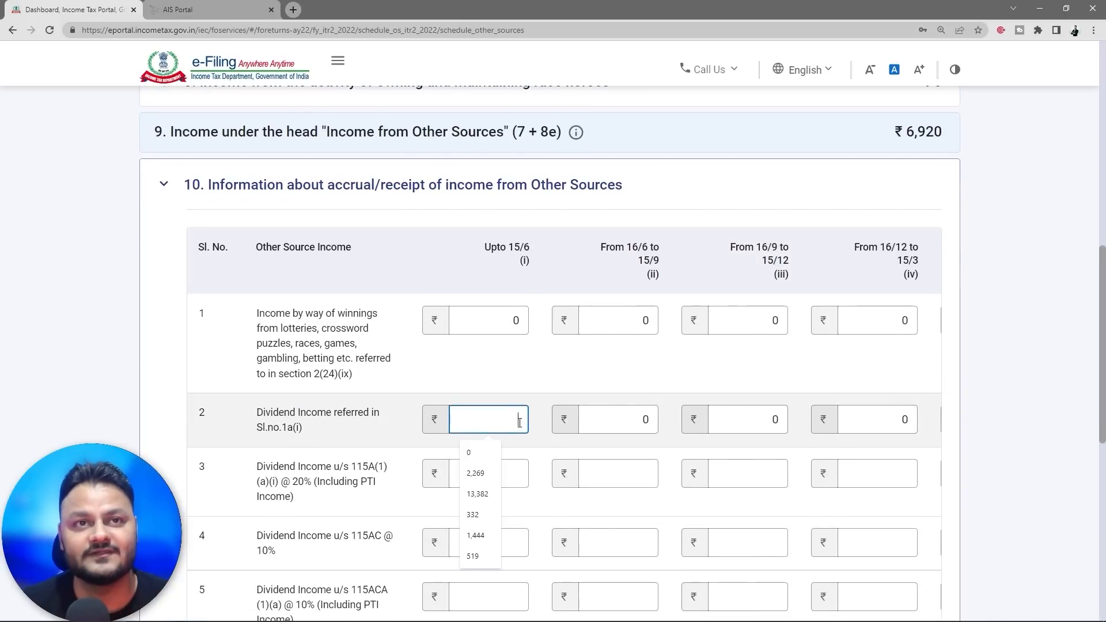
{"action": "type", "text": "13"}
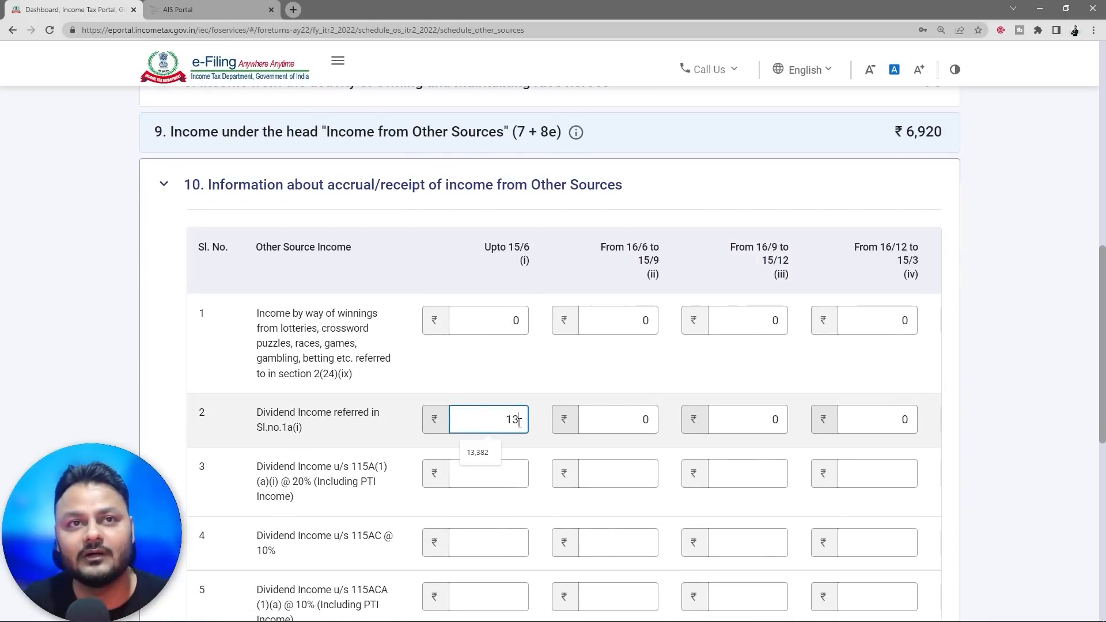
{"action": "key", "text": "BackSpace"}
{"action": "type", "text": "230"}
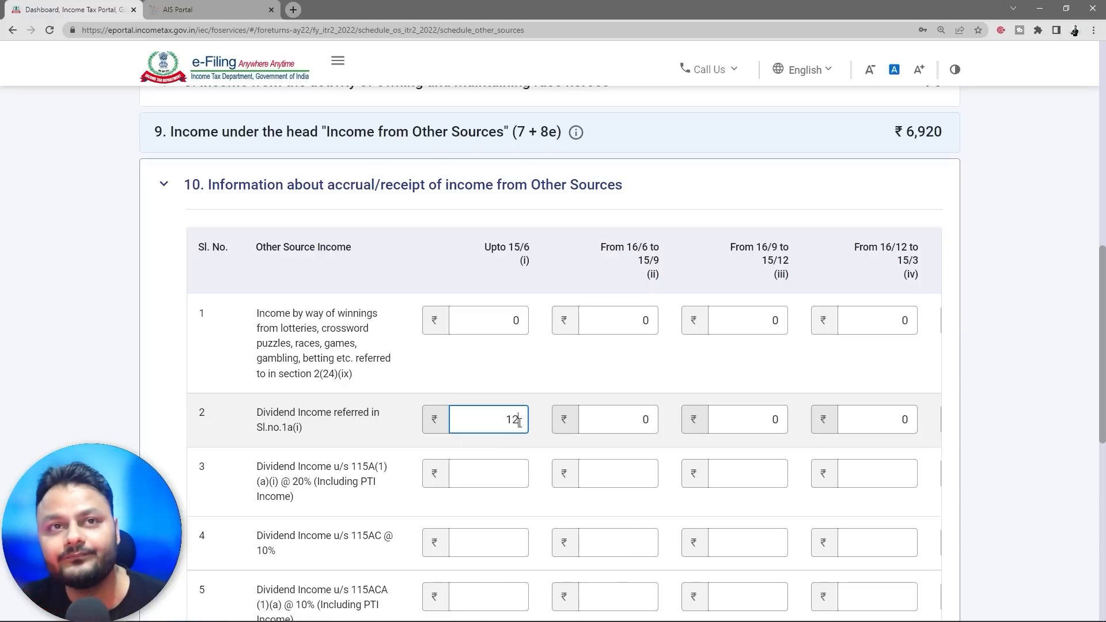
- Set the Sl. no. 1a(i) dividend income to 0 for each of the remaining four periods from 16/6 to 31/3
{"action": "key", "text": "Tab"}
{"action": "key", "text": "Tab"}
{"action": "key", "text": "Tab"}
{"action": "key", "text": "Tab"}
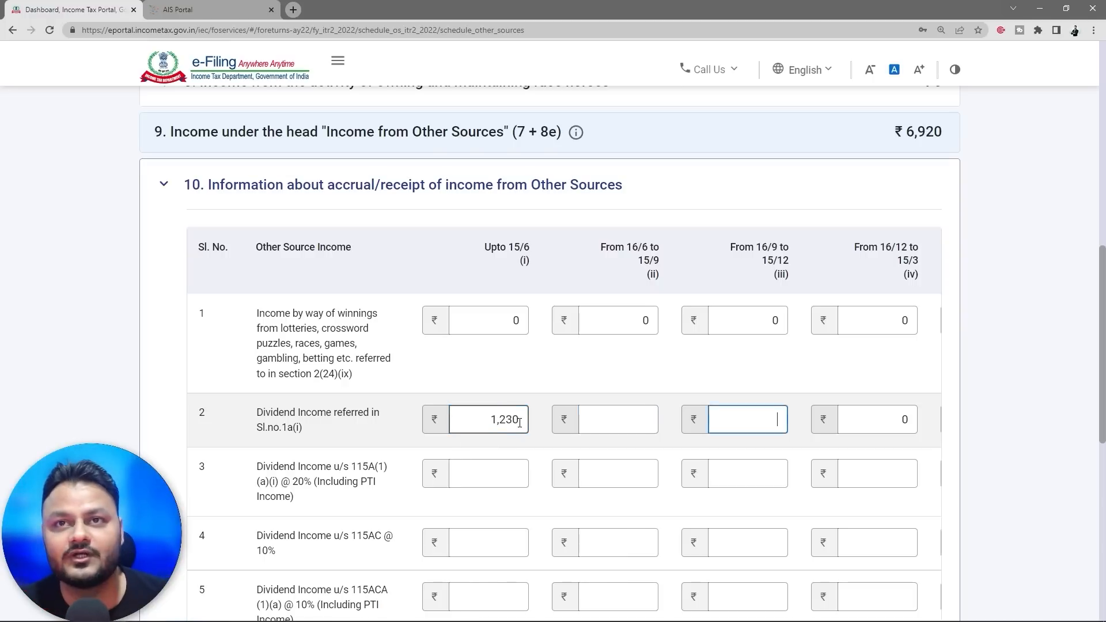
{"action": "left_click", "coordinate": [521, 418]}
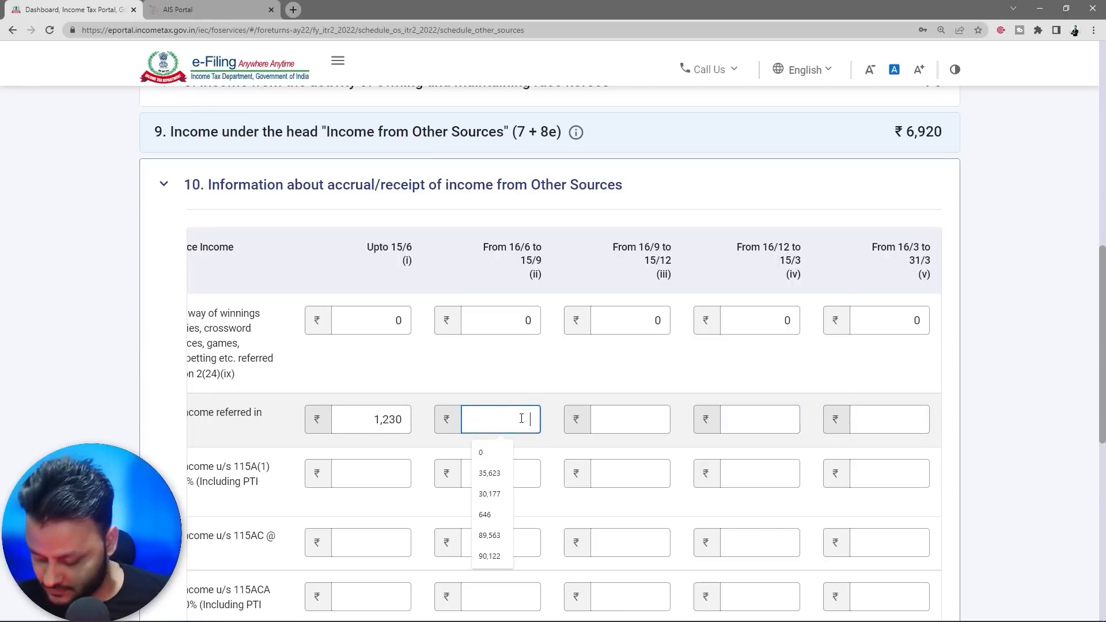
{"action": "type", "text": "0"}
{"action": "key", "text": "Tab"}
{"action": "type", "text": "0"}
{"action": "key", "text": "Tab"}
{"action": "type", "text": "0"}
{"action": "key", "text": "Tab"}
{"action": "type", "text": "0"}
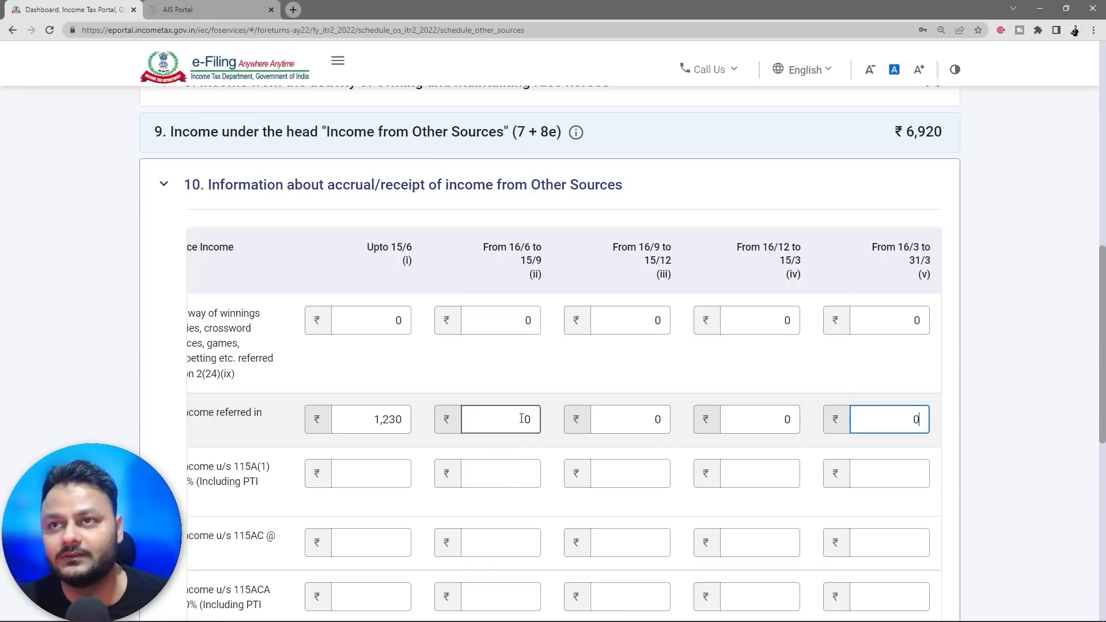
- Confirm Schedule Other Sources with the quarterly dividend breakdown filled in
{"action": "left_click", "coordinate": [1034, 479]}
{"action": "scroll", "coordinate": [1035, 479], "scroll_direction": "down", "scroll_amount": 5}
{"action": "scroll", "coordinate": [1035, 480], "scroll_direction": "down", "scroll_amount": 3}
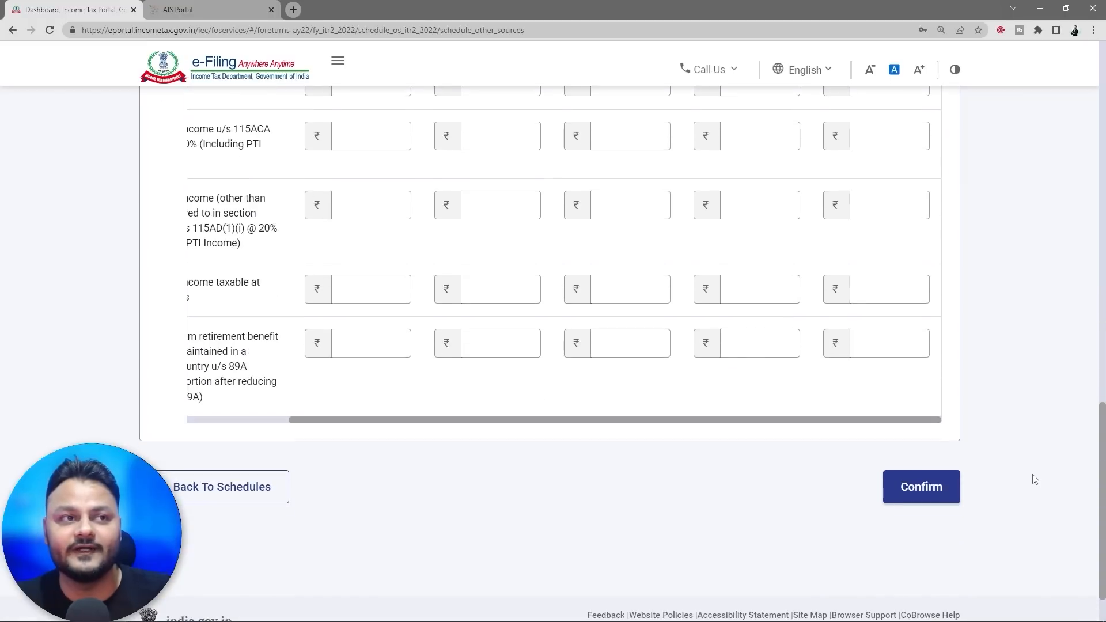
{"action": "left_click", "coordinate": [920, 498]}
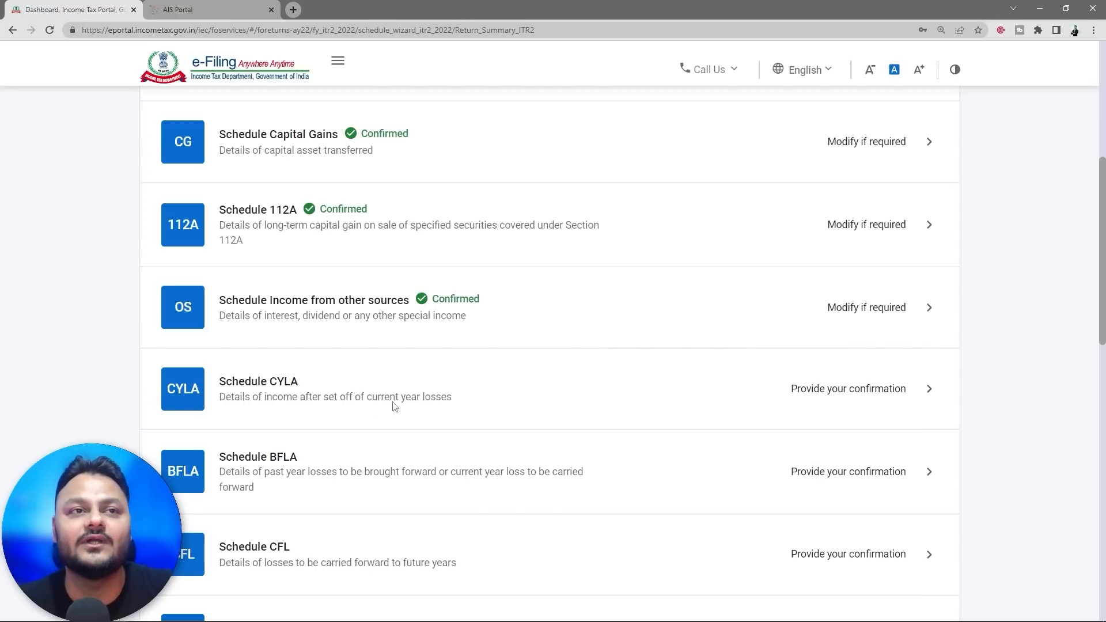
- Open Schedule CYLA, review the income heads after set off of current year losses, and confirm the schedule
{"action": "left_click", "coordinate": [623, 402]}
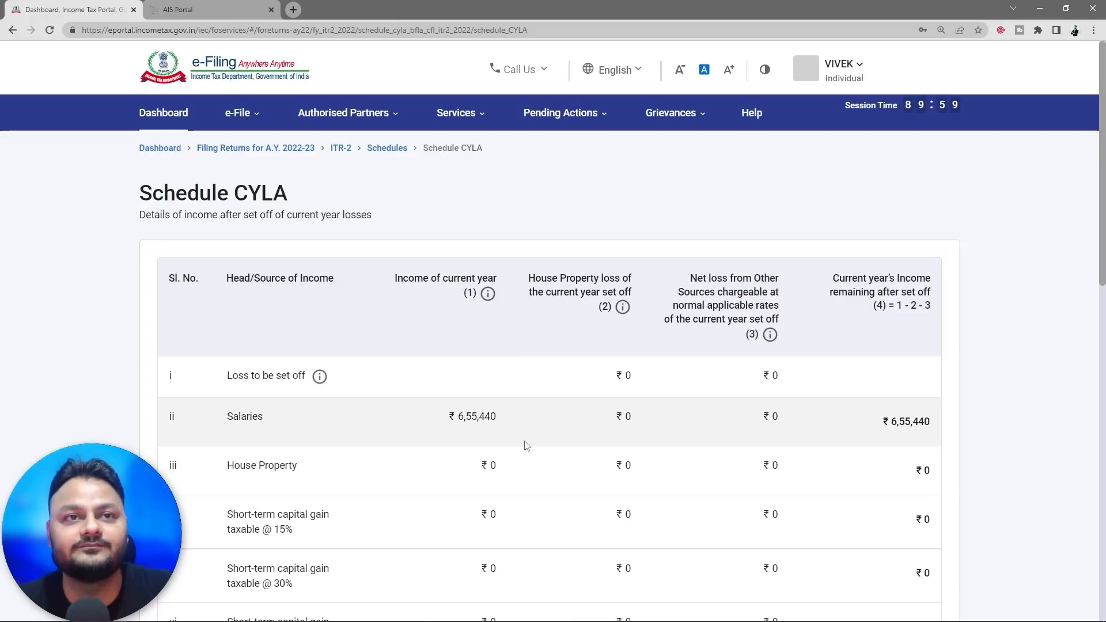
{"action": "scroll", "coordinate": [471, 435], "scroll_direction": "down", "scroll_amount": 2}
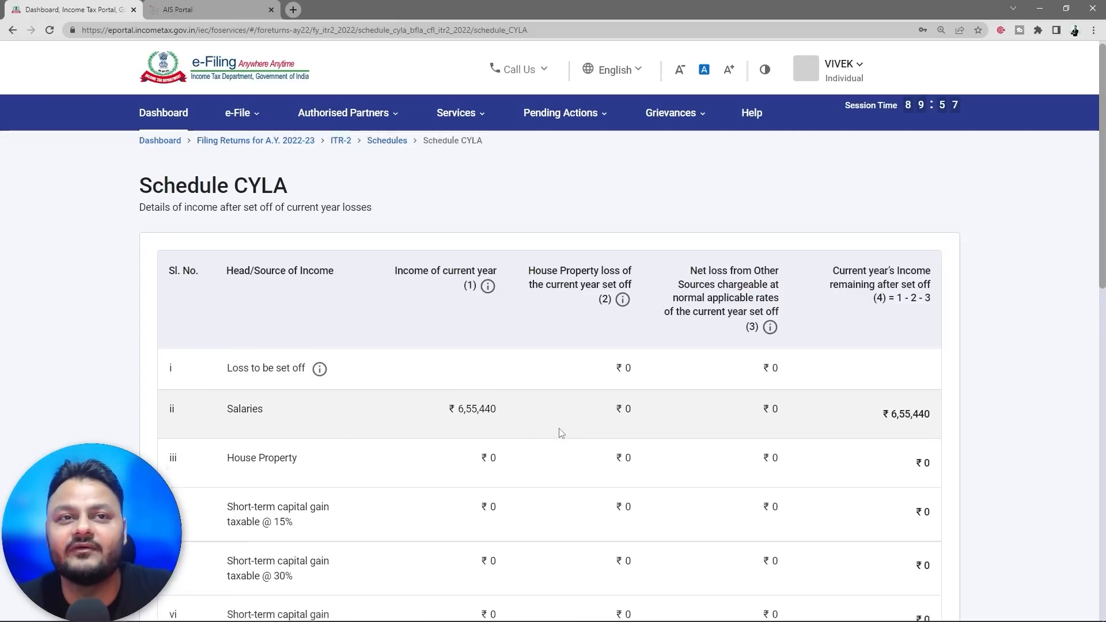
{"action": "scroll", "coordinate": [461, 305], "scroll_direction": "down", "scroll_amount": 8}
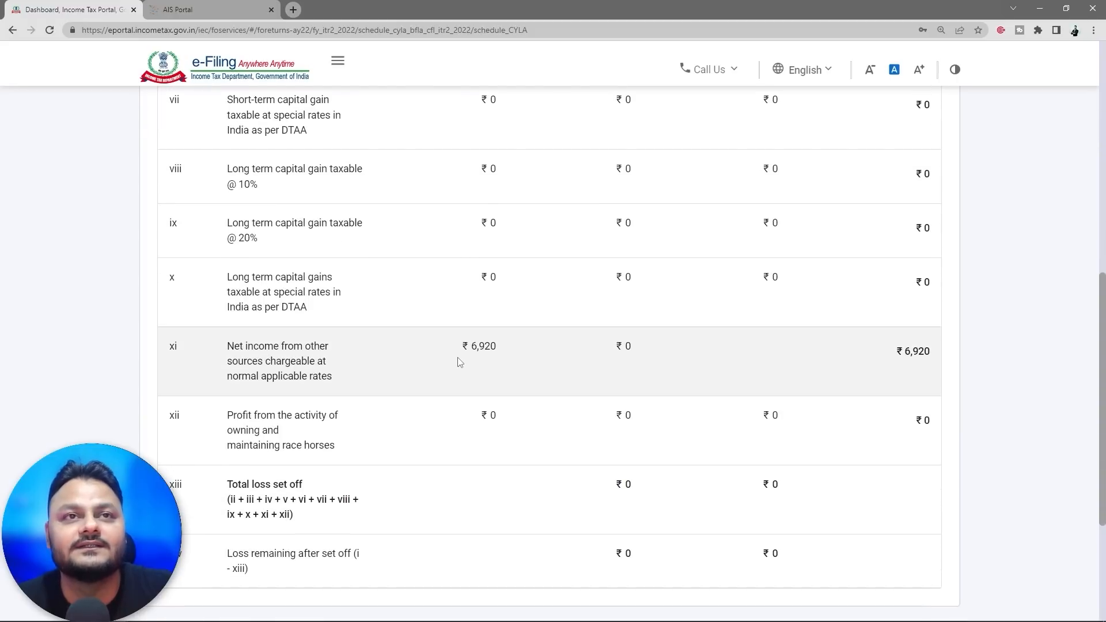
{"action": "scroll", "coordinate": [495, 362], "scroll_direction": "down", "scroll_amount": 2}
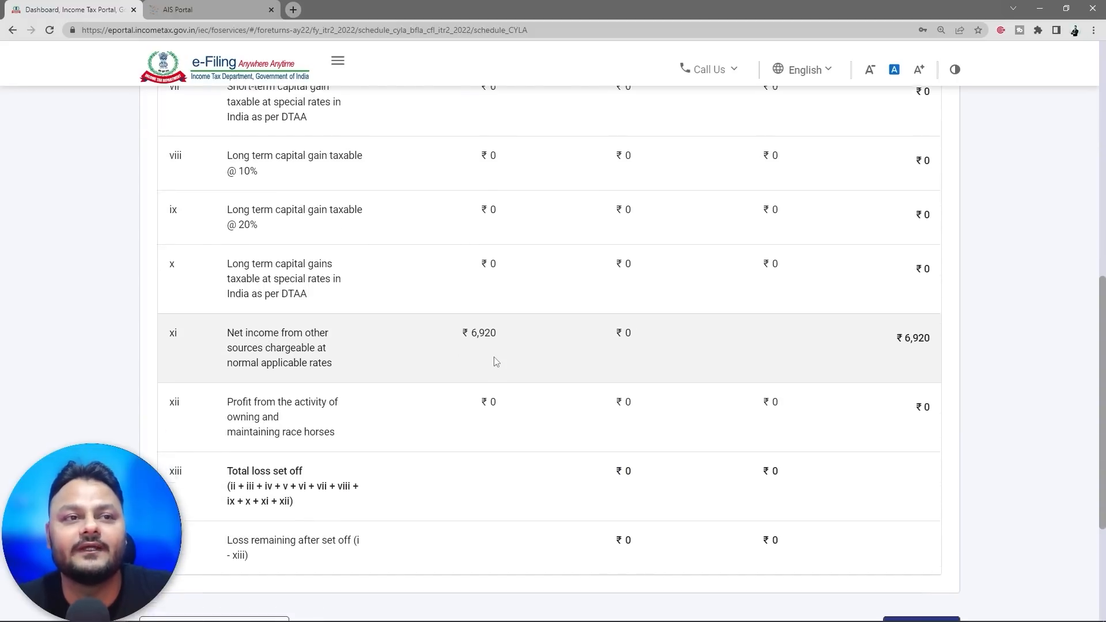
{"action": "scroll", "coordinate": [536, 365], "scroll_direction": "up", "scroll_amount": 4}
{"action": "scroll", "coordinate": [539, 366], "scroll_direction": "down", "scroll_amount": 3}
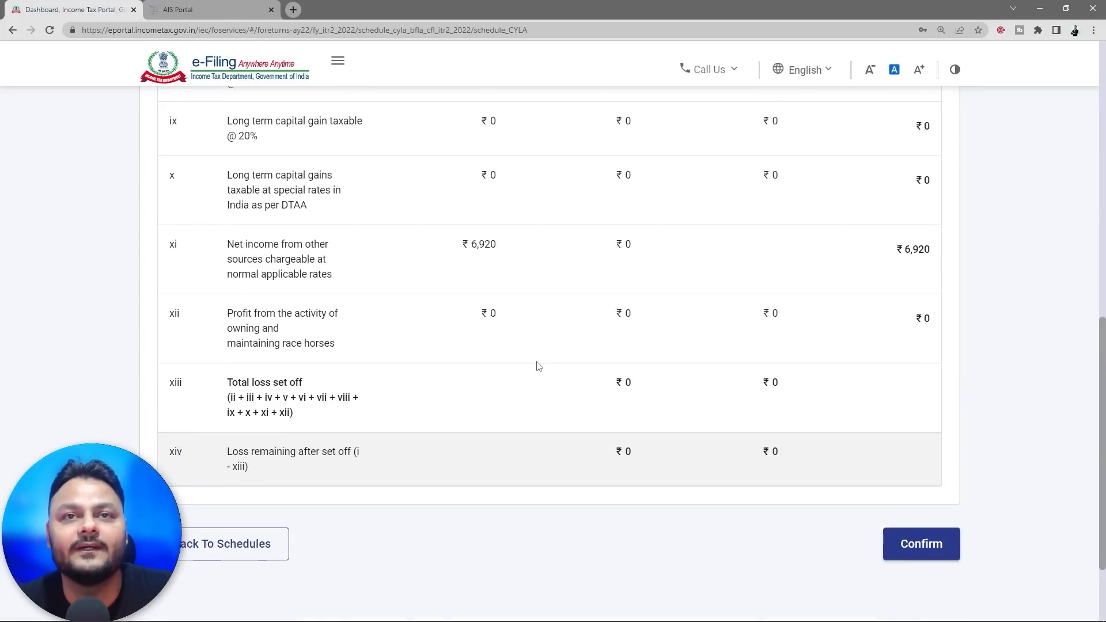
{"action": "scroll", "coordinate": [538, 366], "scroll_direction": "up", "scroll_amount": 10}
{"action": "scroll", "coordinate": [539, 367], "scroll_direction": "down", "scroll_amount": 6}
{"action": "scroll", "coordinate": [538, 366], "scroll_direction": "down", "scroll_amount": 3}
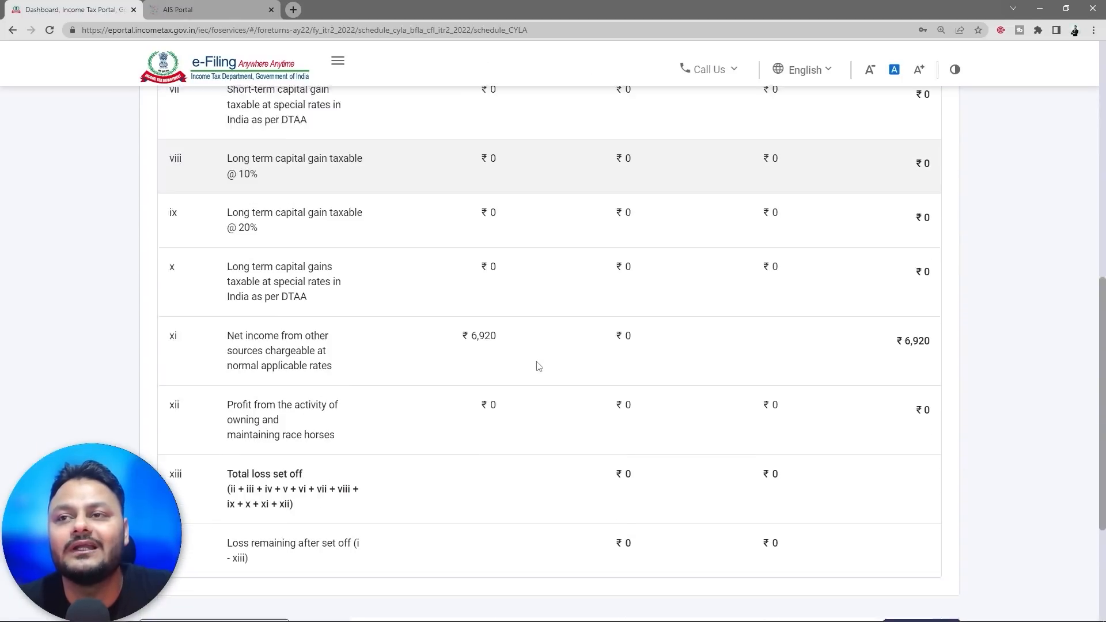
{"action": "scroll", "coordinate": [539, 366], "scroll_direction": "up", "scroll_amount": 8}
{"action": "scroll", "coordinate": [538, 366], "scroll_direction": "down", "scroll_amount": 8}
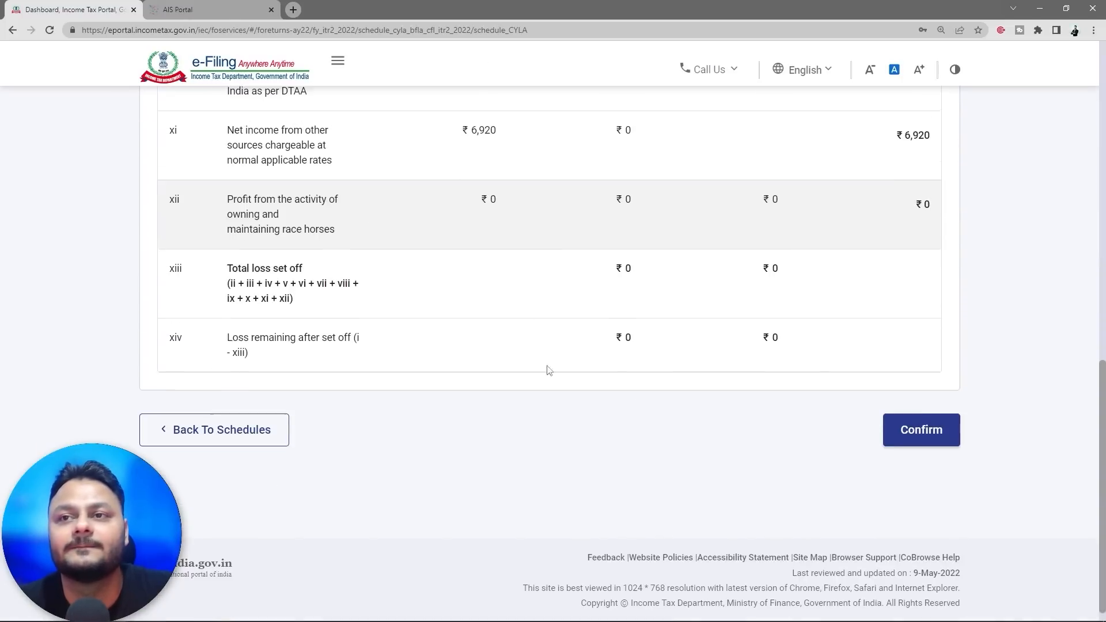
{"action": "left_click", "coordinate": [920, 428]}
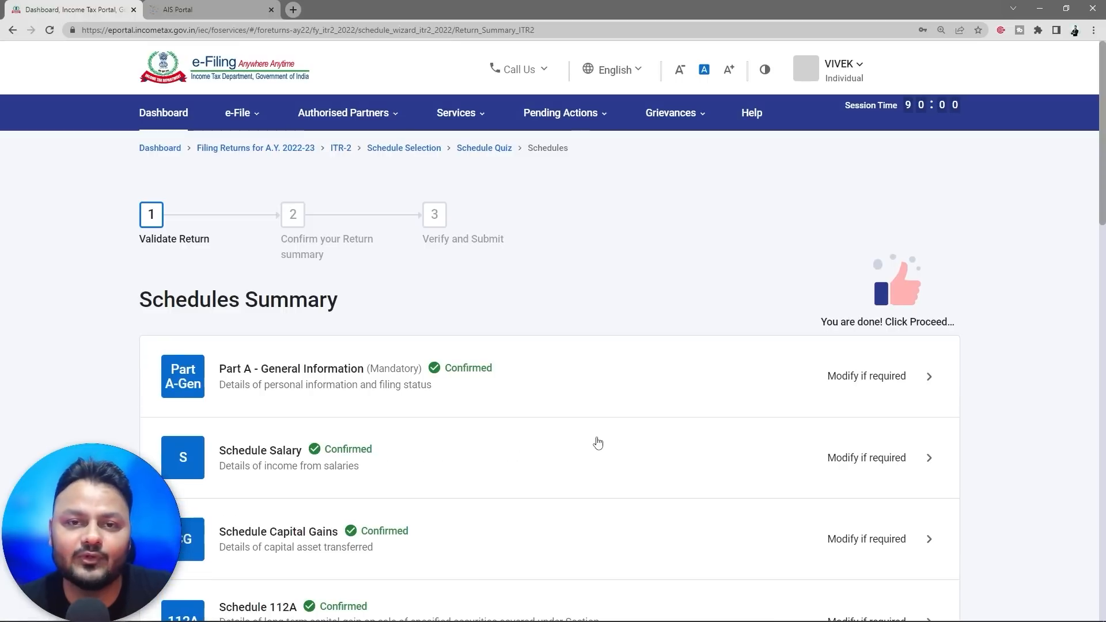
- Open Schedule BFLA, review the income after brought forward set off, and start Compute Set Off but cancel its prompt
{"action": "scroll", "coordinate": [598, 443], "scroll_direction": "down", "scroll_amount": 7}
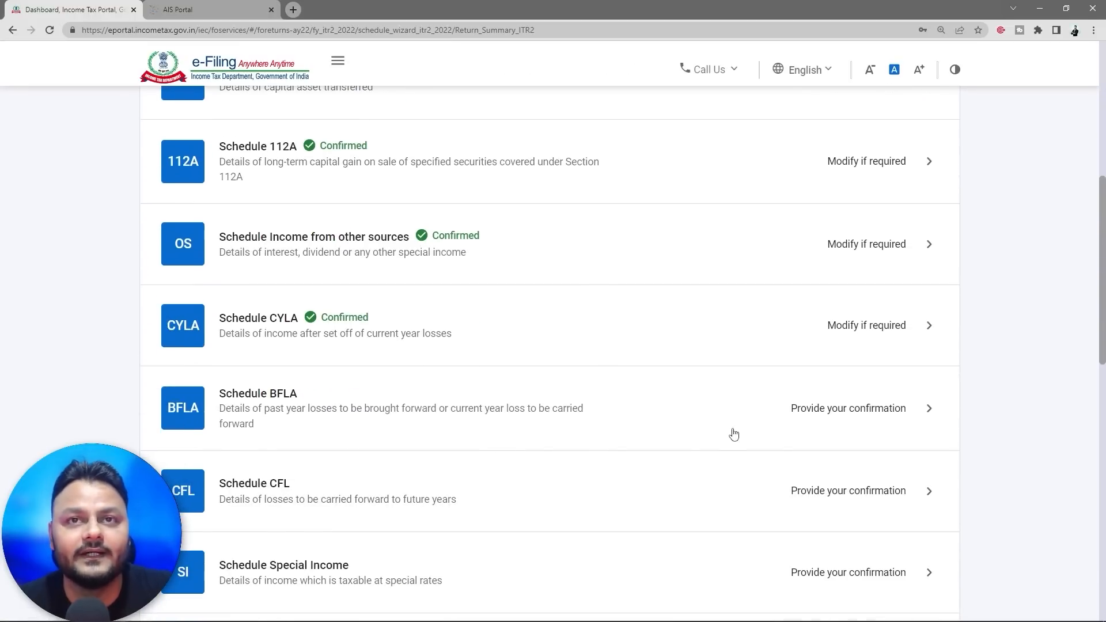
{"action": "left_click", "coordinate": [694, 423]}
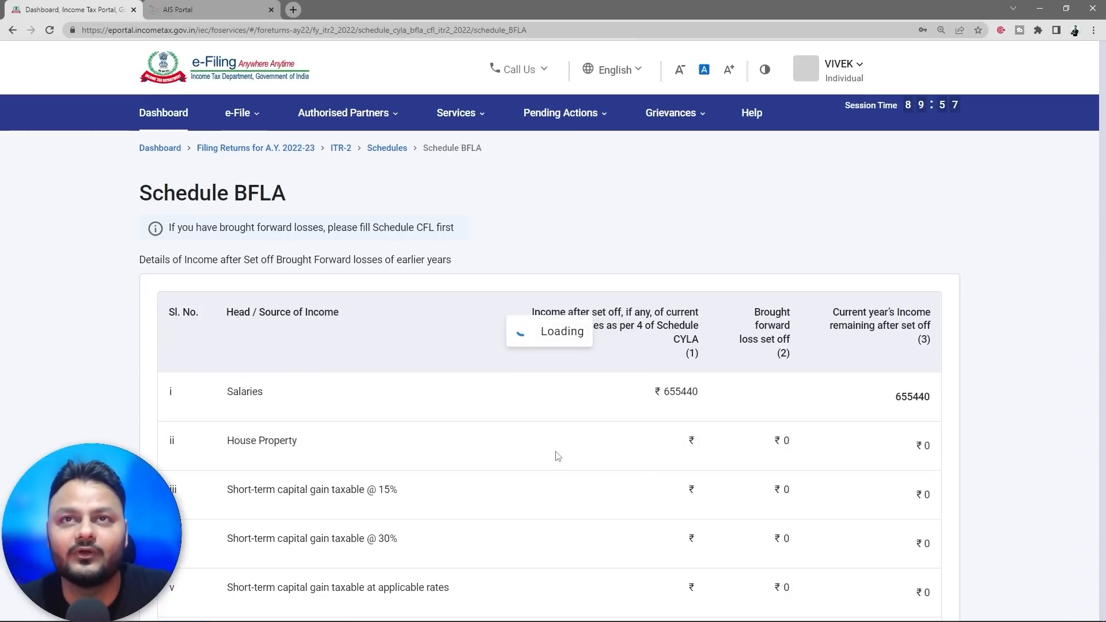
{"action": "scroll", "coordinate": [557, 457], "scroll_direction": "down", "scroll_amount": 6}
{"action": "scroll", "coordinate": [557, 455], "scroll_direction": "down", "scroll_amount": 5}
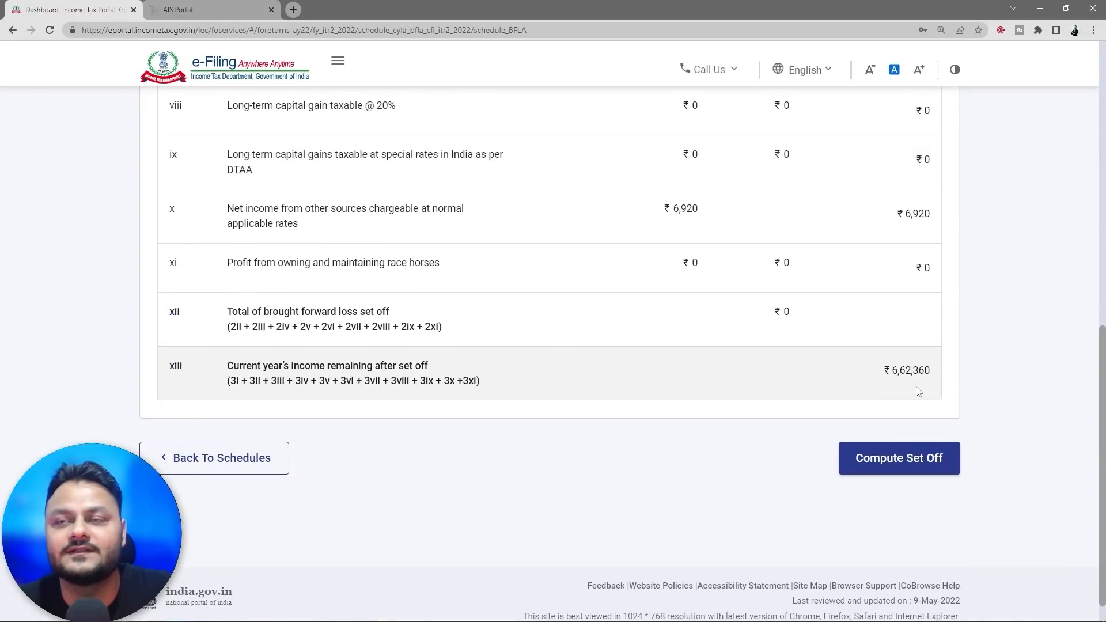
{"action": "left_click", "coordinate": [906, 460]}
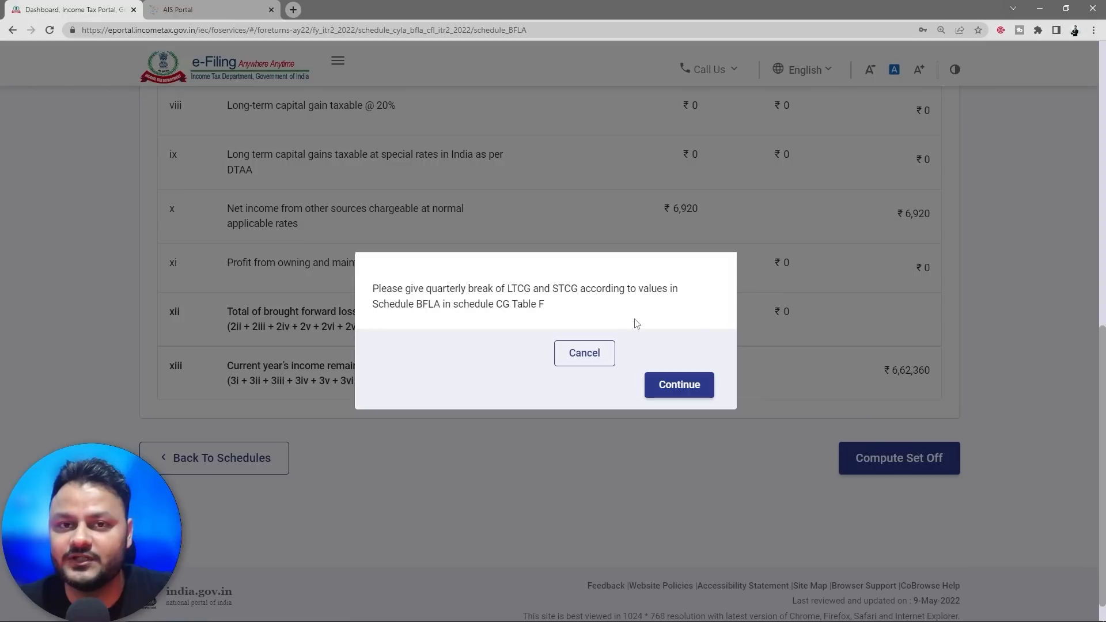
{"action": "left_click", "coordinate": [585, 361]}
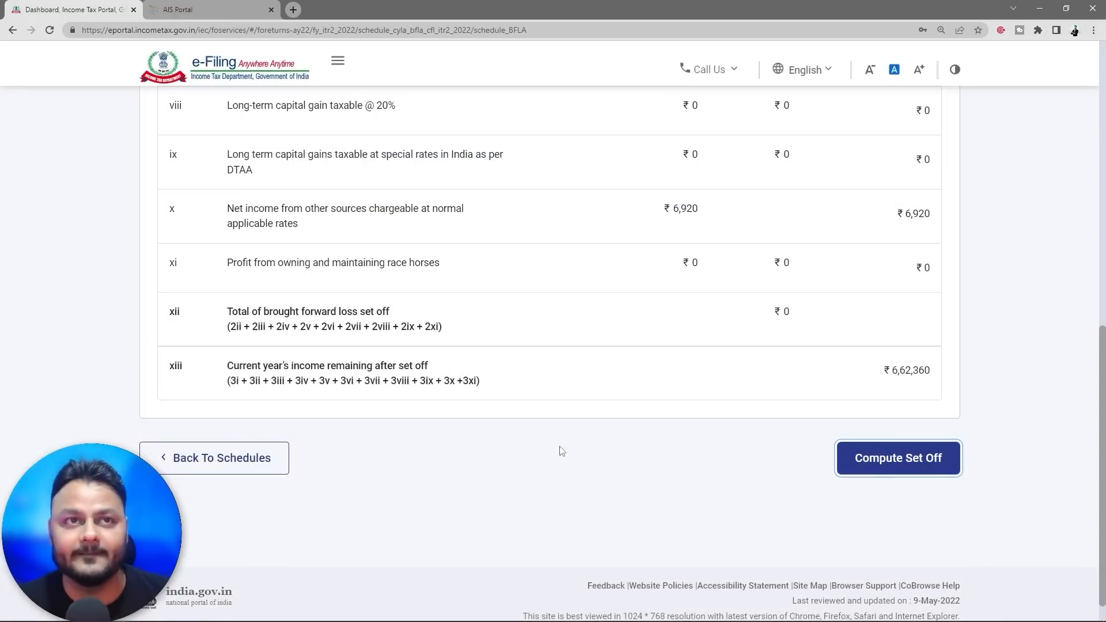
- Switch to the Excel computation and set Income from Other Source in D14 to the sum of B2 and B3 on the Other Sources sheet
{"action": "key", "text": "alt+Tab"}
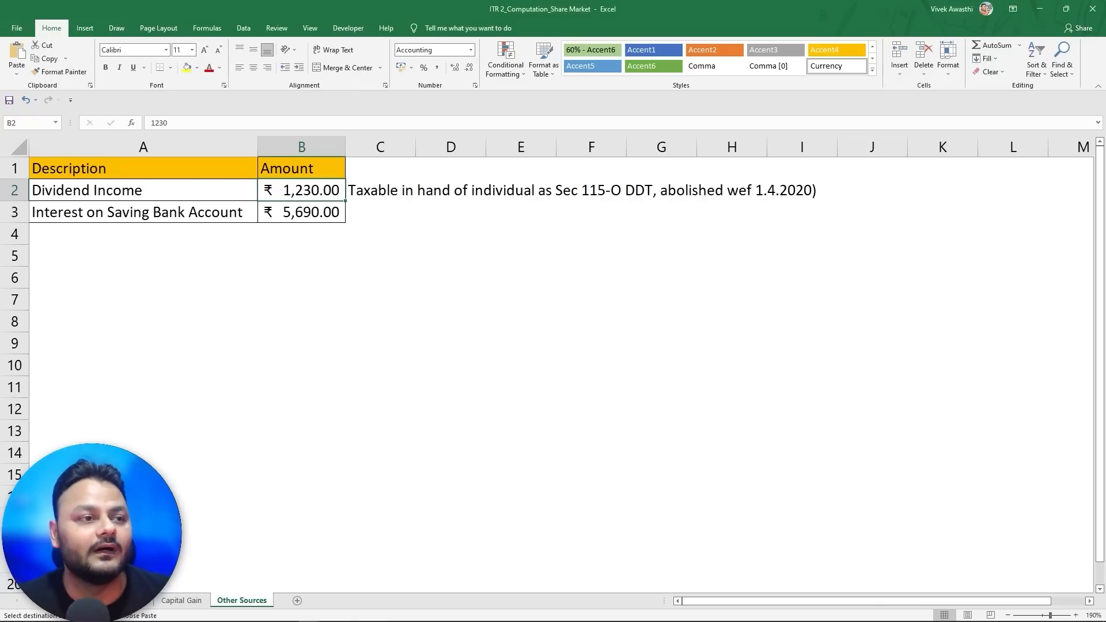
{"action": "left_click", "coordinate": [80, 601]}
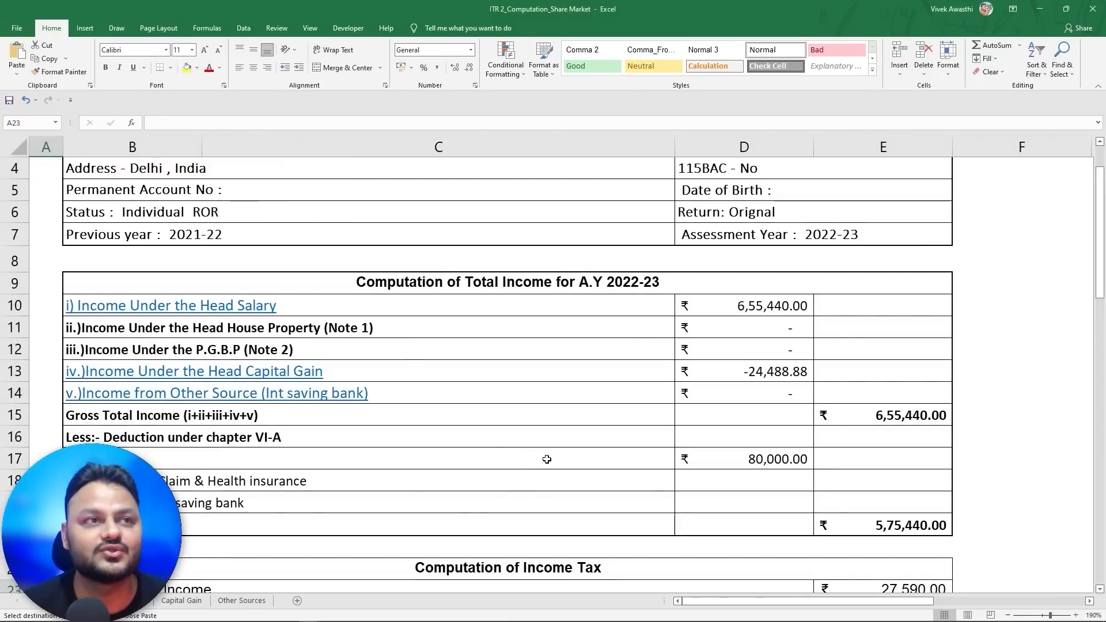
{"action": "left_click", "coordinate": [758, 396]}
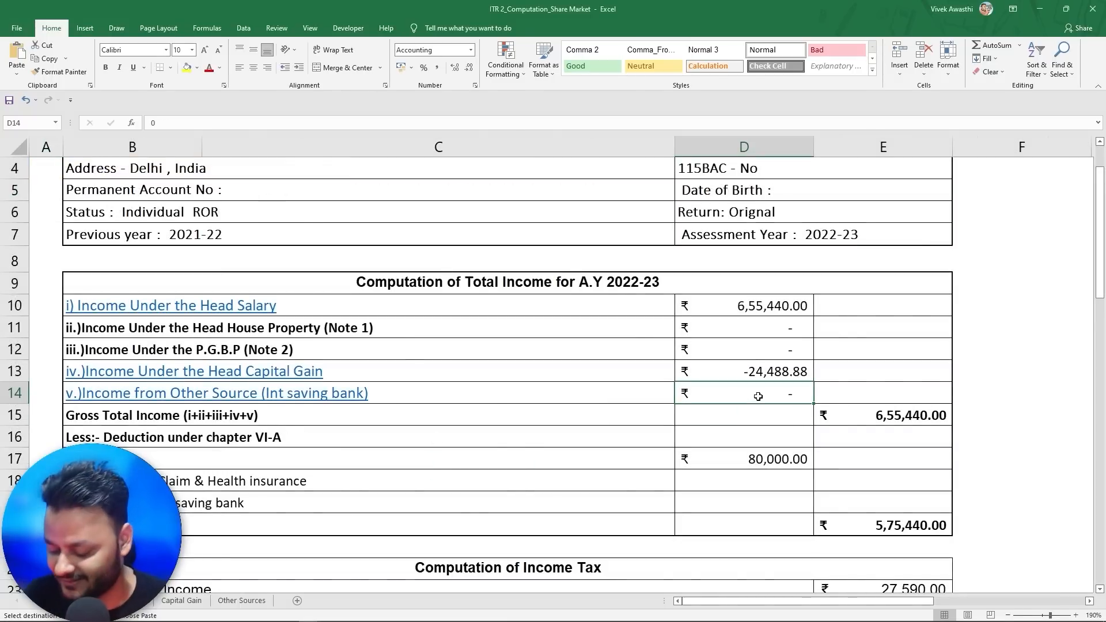
{"action": "type", "text": "+"}
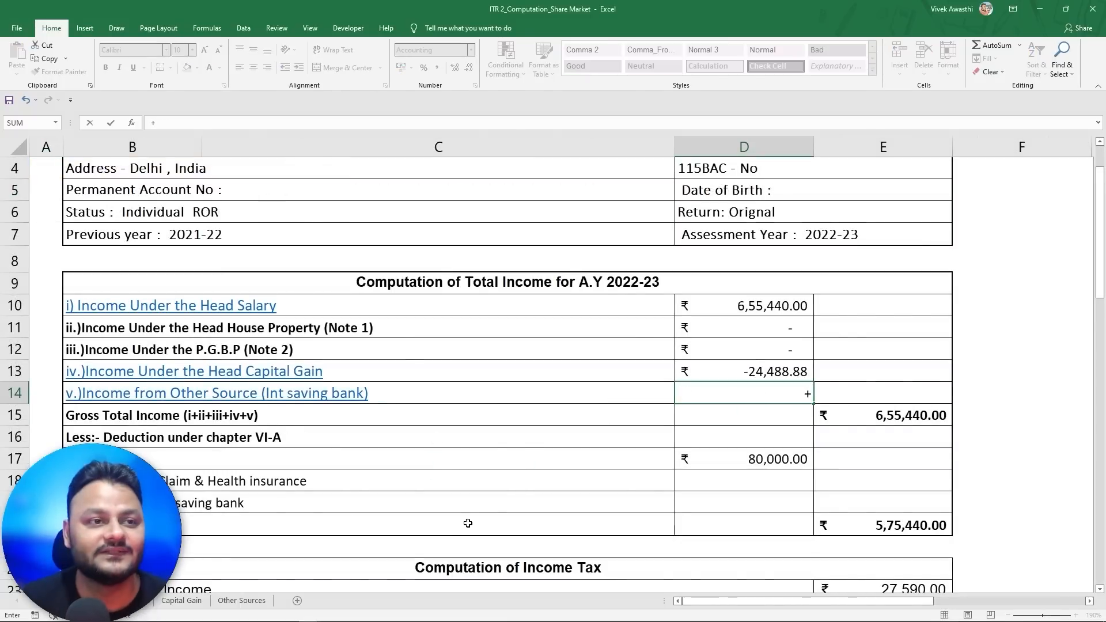
{"action": "left_click", "coordinate": [241, 600]}
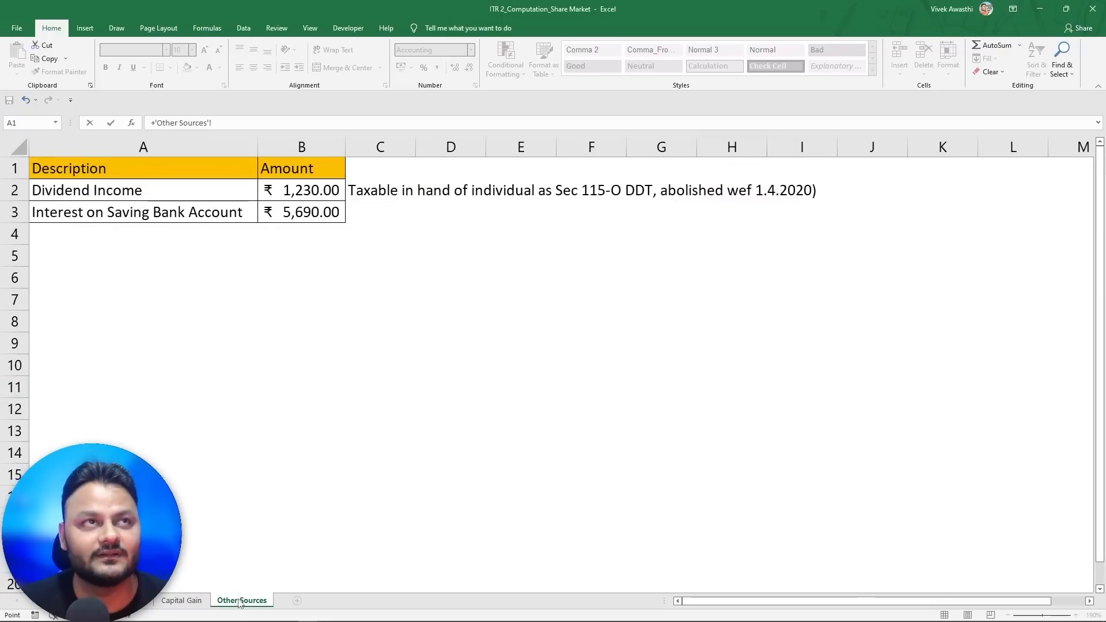
{"action": "left_click", "coordinate": [304, 196]}
{"action": "type", "text": "+"}
{"action": "left_click", "coordinate": [308, 211]}
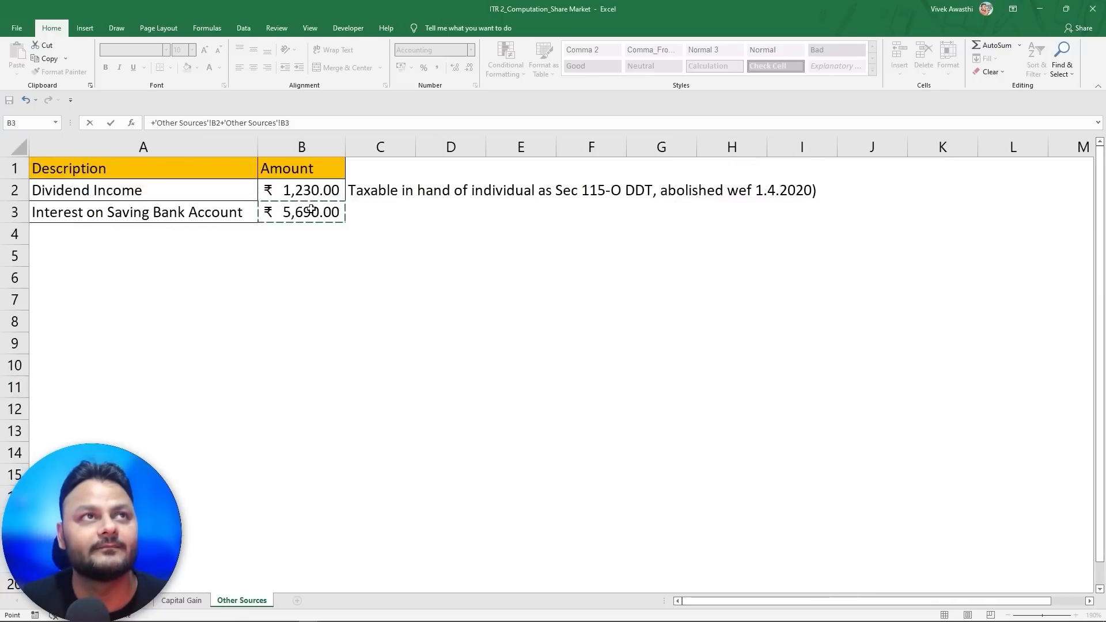
{"action": "key", "text": "Return"}
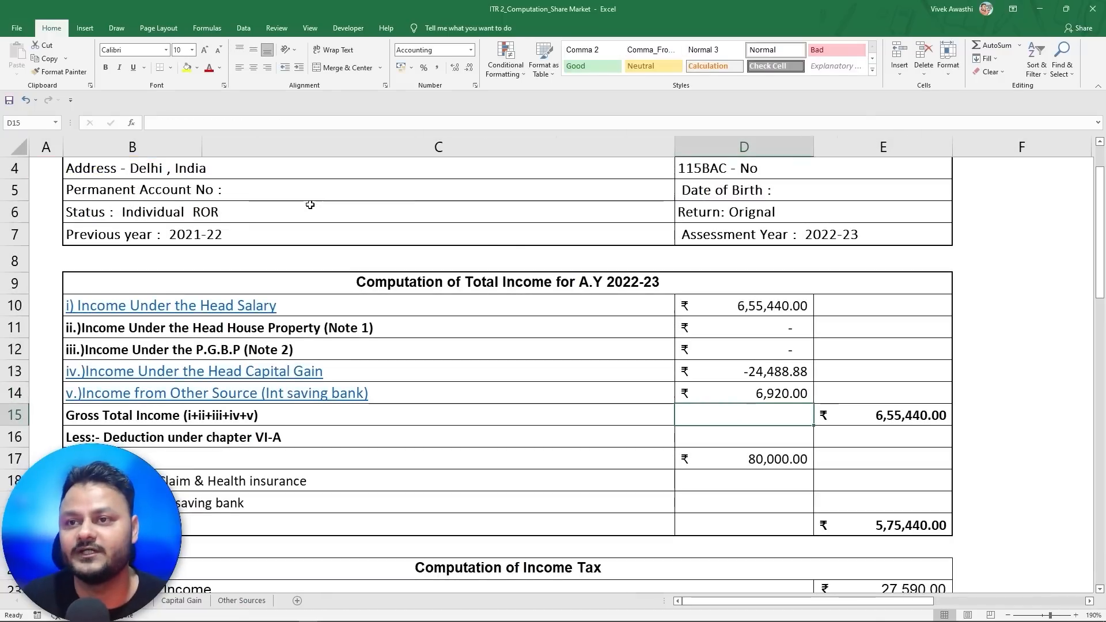
- Set the Gross Total Income in E15 to the salary income plus the income from other sources, +D10+D14
{"action": "scroll", "coordinate": [862, 415], "scroll_direction": "down", "scroll_amount": 4}
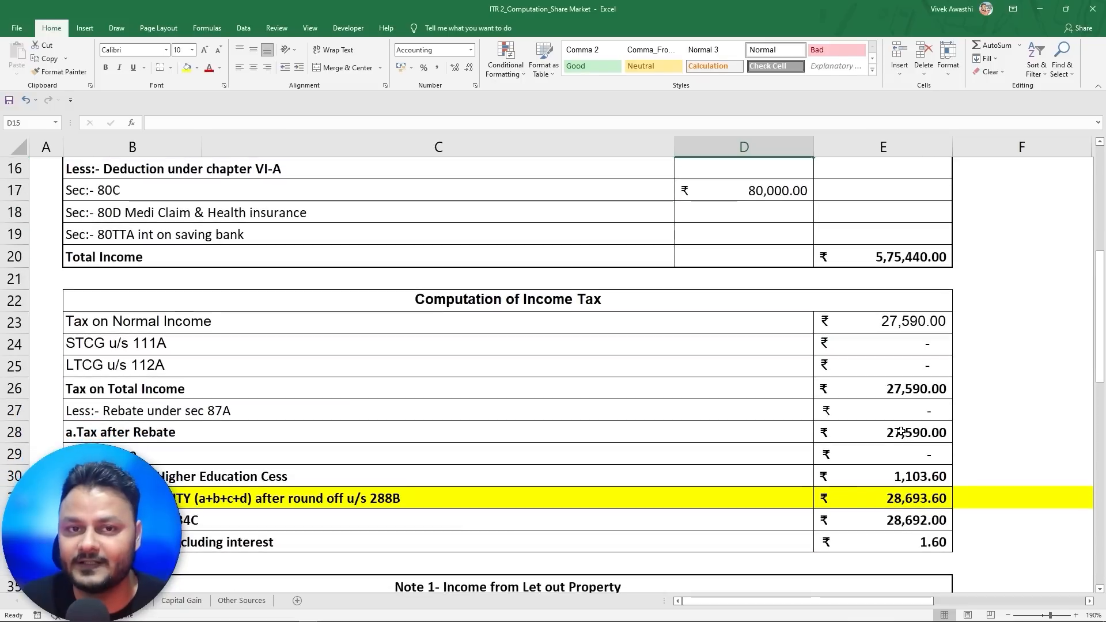
{"action": "scroll", "coordinate": [881, 423], "scroll_direction": "up", "scroll_amount": 3}
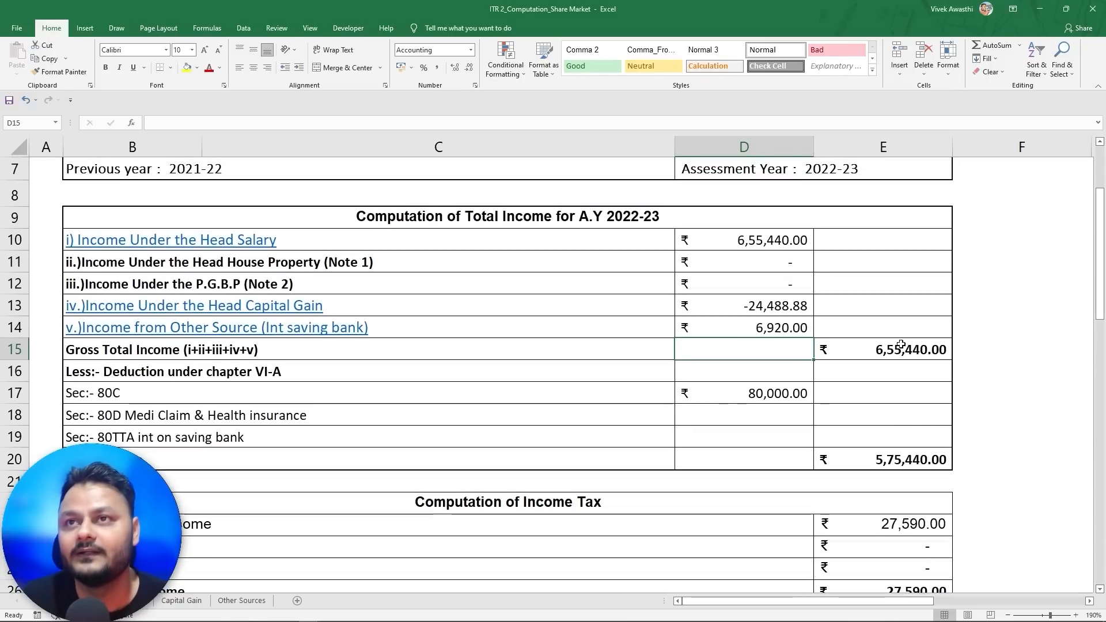
{"action": "left_click", "coordinate": [901, 345]}
{"action": "type", "text": "+"}
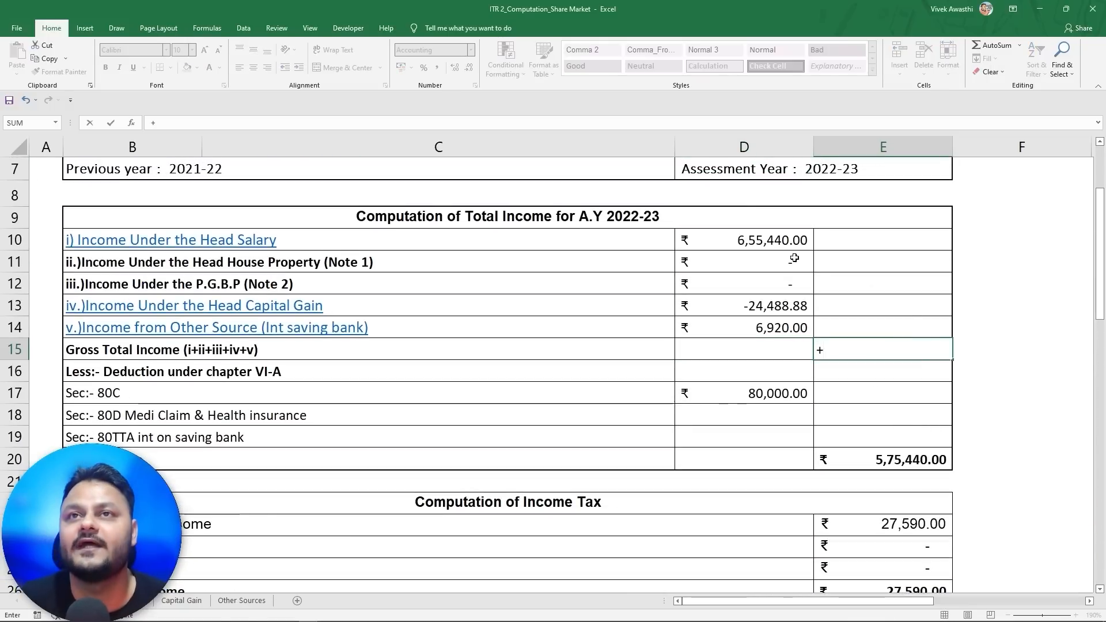
{"action": "left_click", "coordinate": [755, 240]}
{"action": "type", "text": "+"}
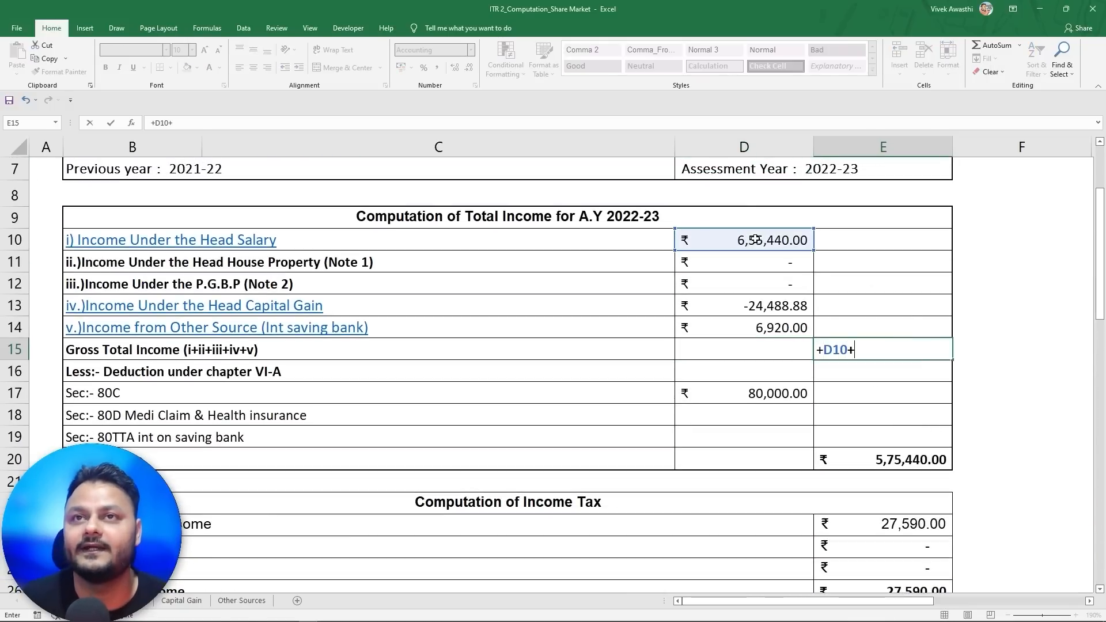
{"action": "left_click", "coordinate": [769, 326]}
{"action": "key", "text": "Return"}
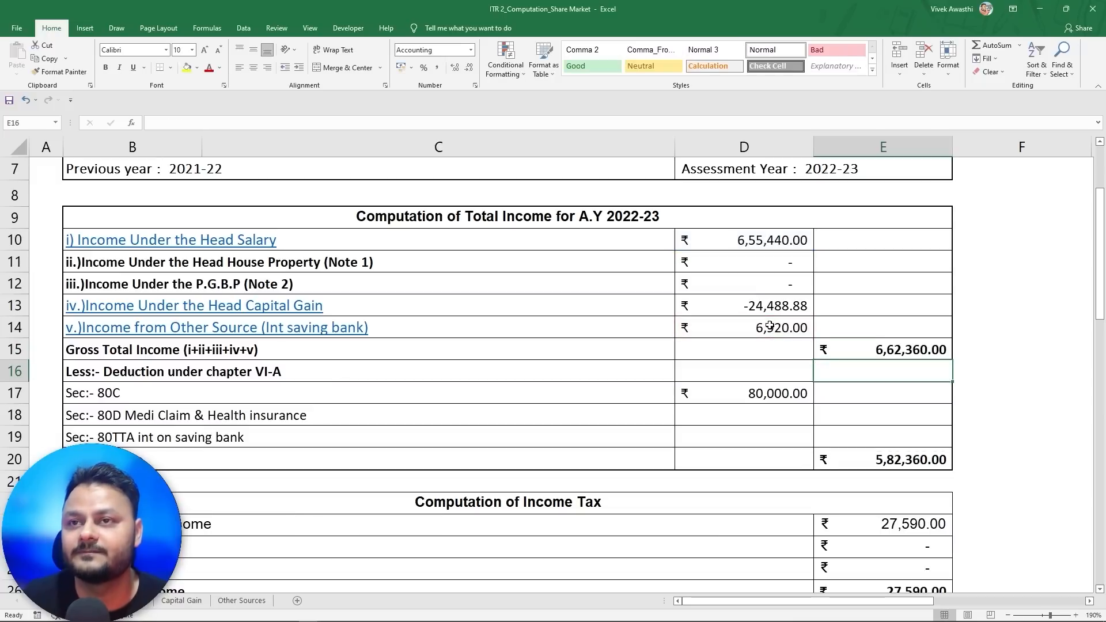
- Enter the slab tax working beside Tax on Normal Income, with 12500 in F23 and 82360*20% in G23
{"action": "left_click", "coordinate": [923, 459]}
{"action": "scroll", "coordinate": [923, 458], "scroll_direction": "down", "scroll_amount": 1}
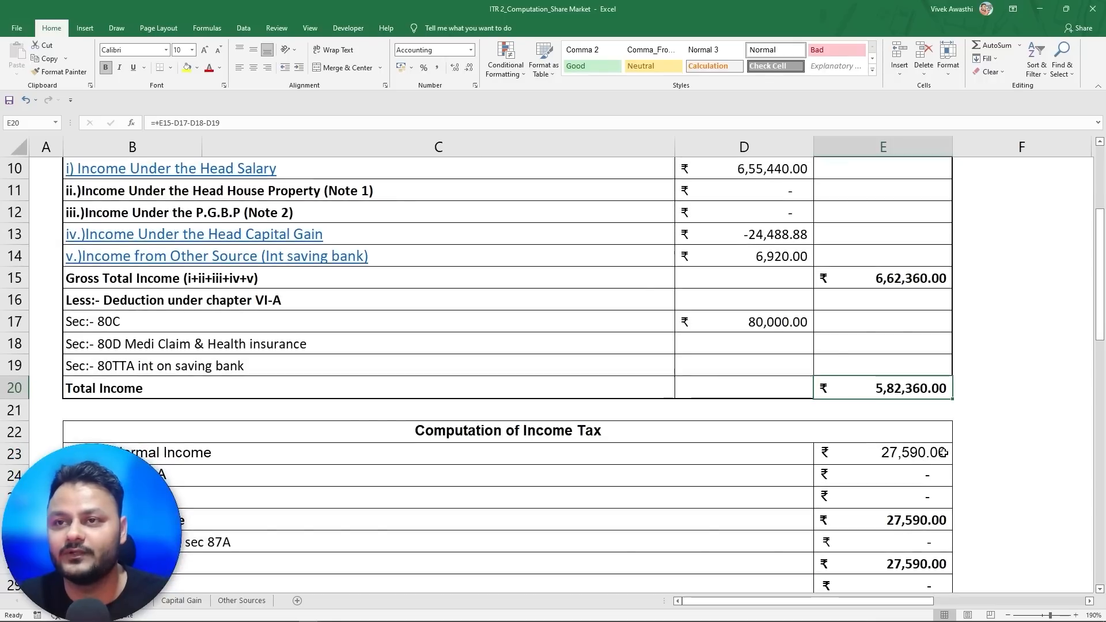
{"action": "left_click", "coordinate": [995, 454]}
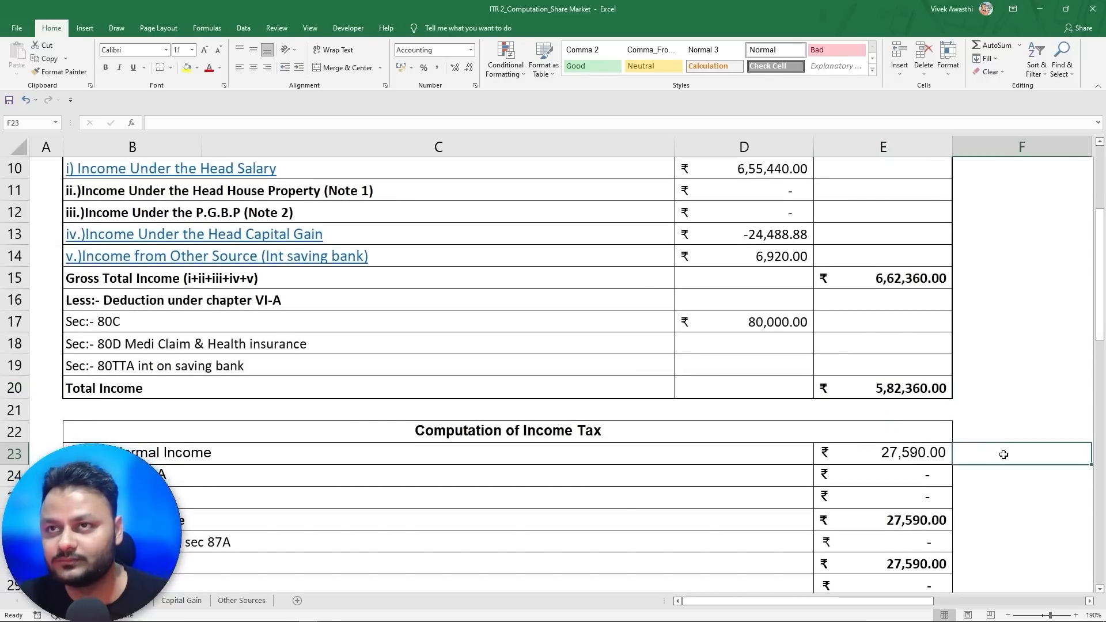
{"action": "type", "text": "+12500"}
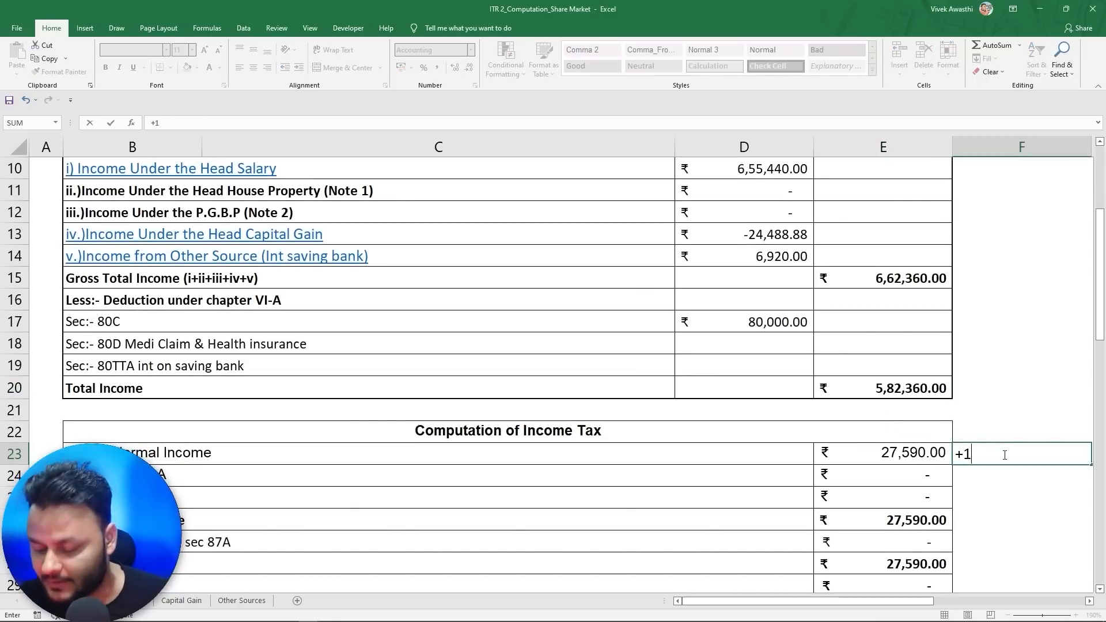
{"action": "key", "text": "Tab"}
{"action": "type", "text": "+"}
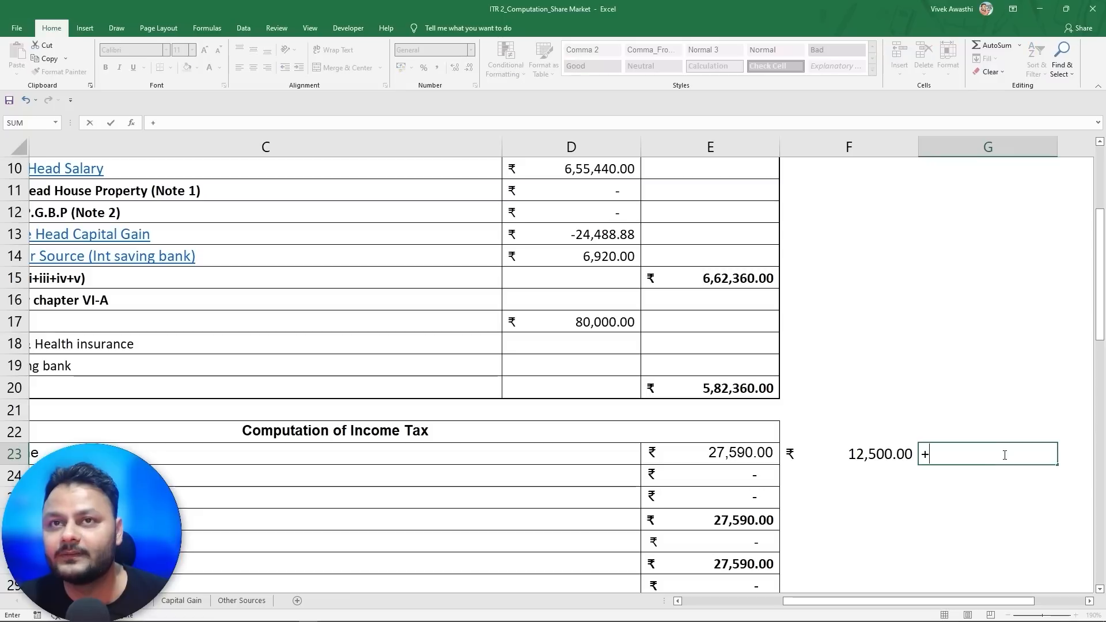
{"action": "type", "text": "8236"}
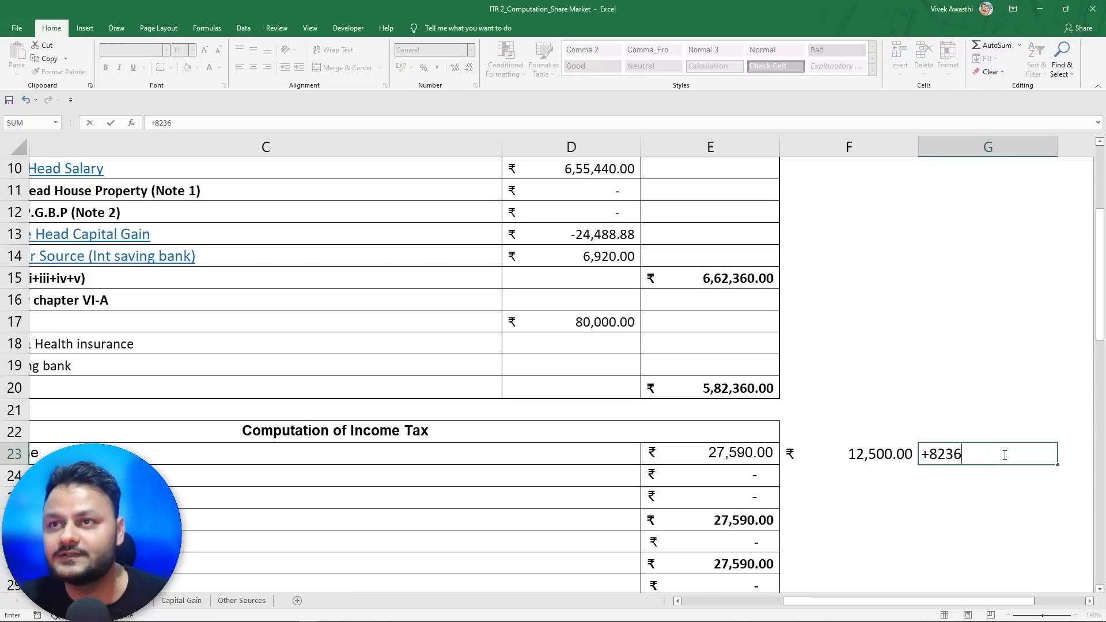
{"action": "type", "text": "0*20%"}
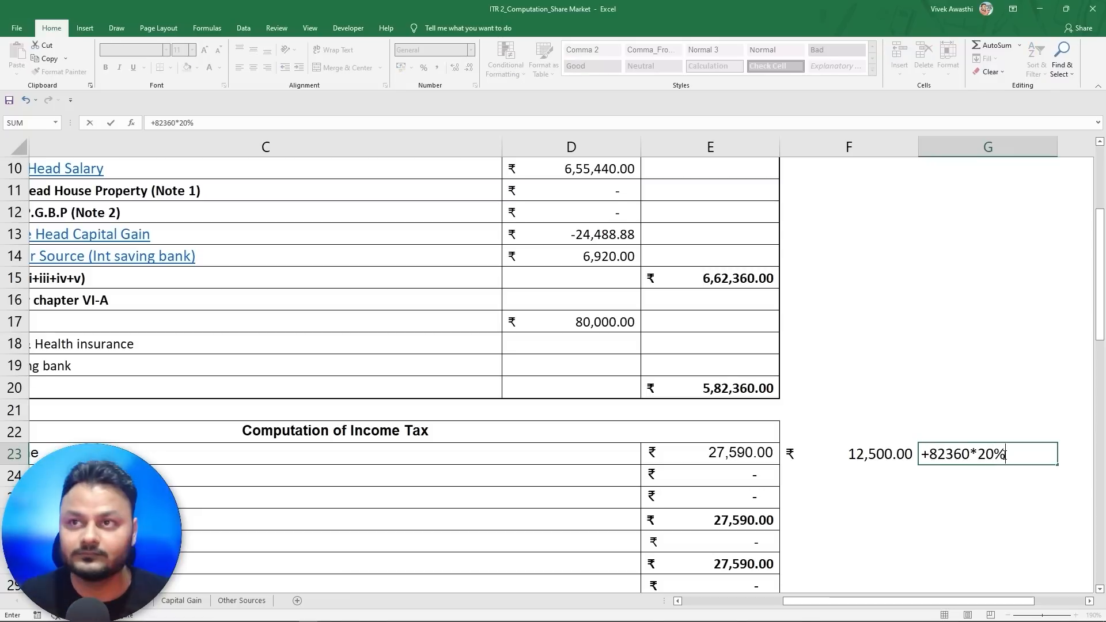
{"action": "key", "text": "Return"}
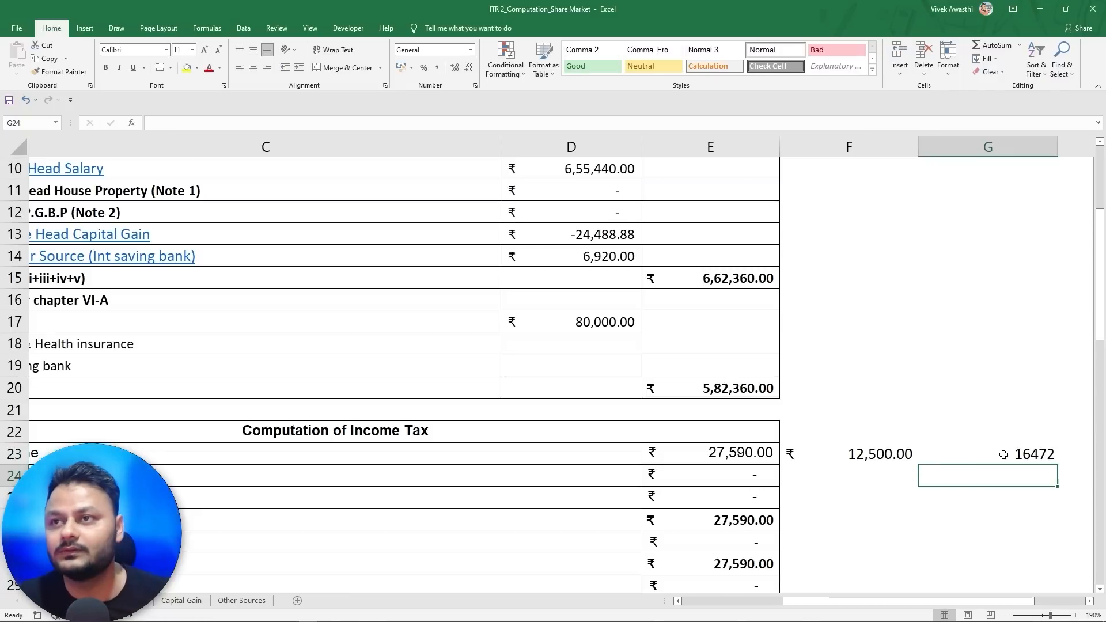
- Add the two slab tax amounts F23 and G23 together in H23
{"action": "key", "text": "Up"}
{"action": "key", "text": "Right"}
{"action": "type", "text": "+"}
{"action": "key", "text": "Left"}
{"action": "key", "text": "Left"}
{"action": "type", "text": "+"}
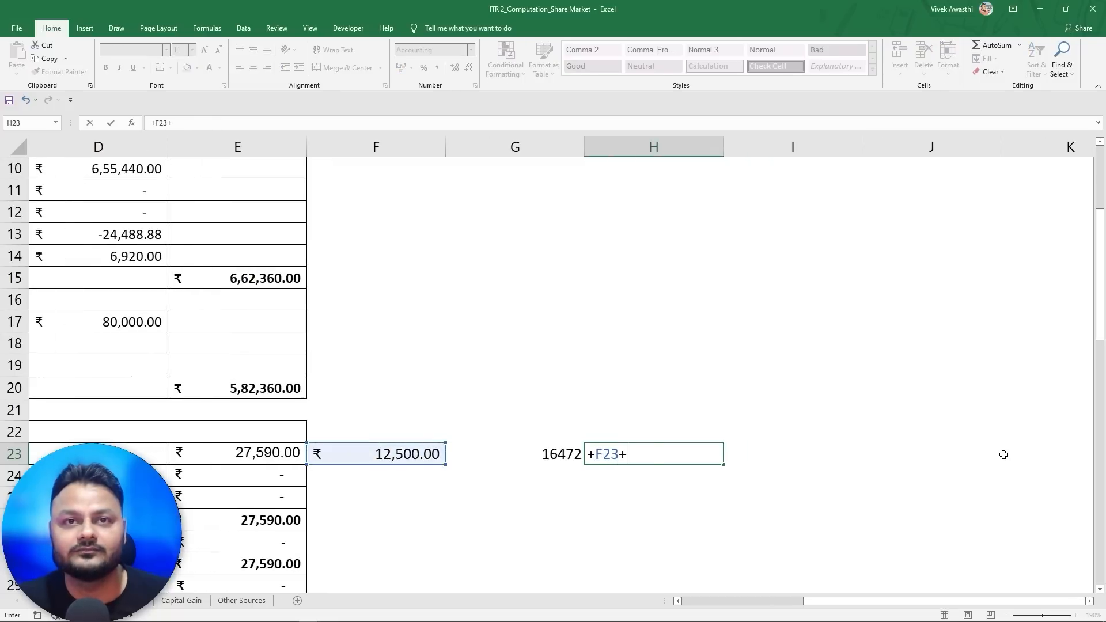
{"action": "key", "text": "Left"}
{"action": "key", "text": "Return"}
- Set Tax on Normal Income in E23 to 28970
{"action": "key", "text": "Up"}
{"action": "key", "text": "Left"}
{"action": "key", "text": "Left"}
{"action": "key", "text": "Left"}
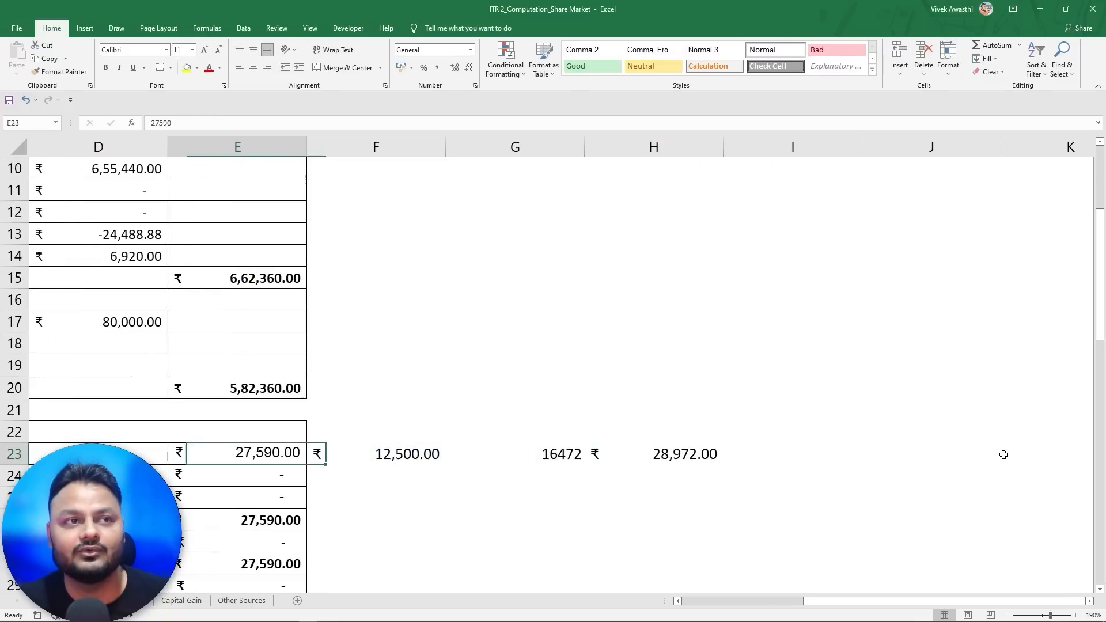
{"action": "key", "text": "F2"}
{"action": "type", "text": "28970"}
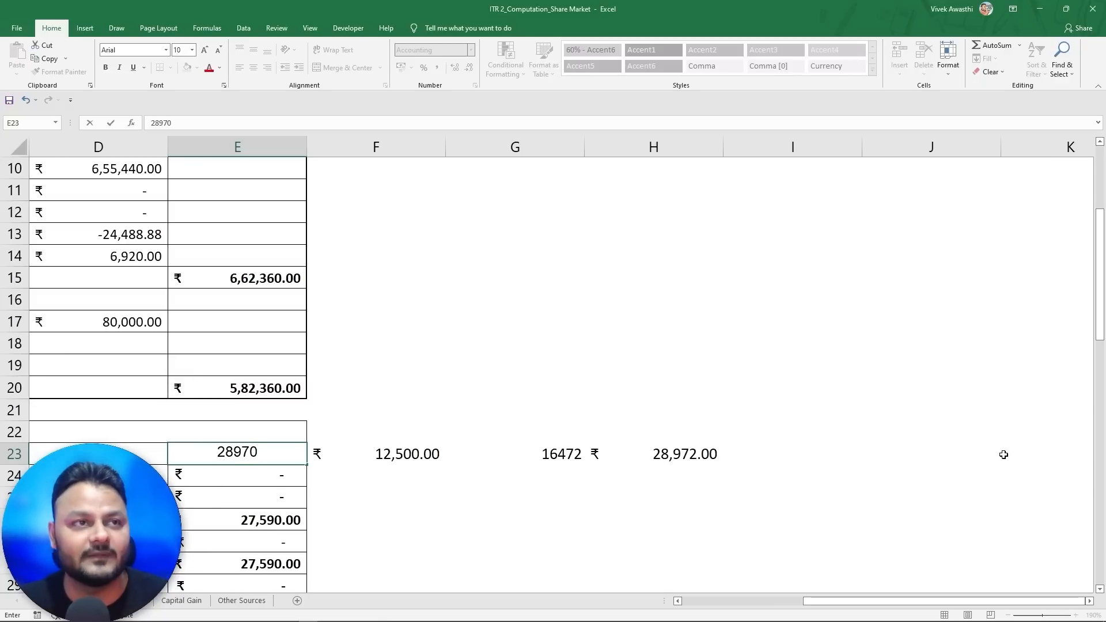
{"action": "key", "text": "Return"}
{"action": "key", "text": "Up"}
- Review the income tax computation from Tax on Normal Income downwards, including the Higher Education Cess formula and the tax liability
{"action": "scroll", "coordinate": [1003, 454], "scroll_direction": "left", "scroll_amount": 3}
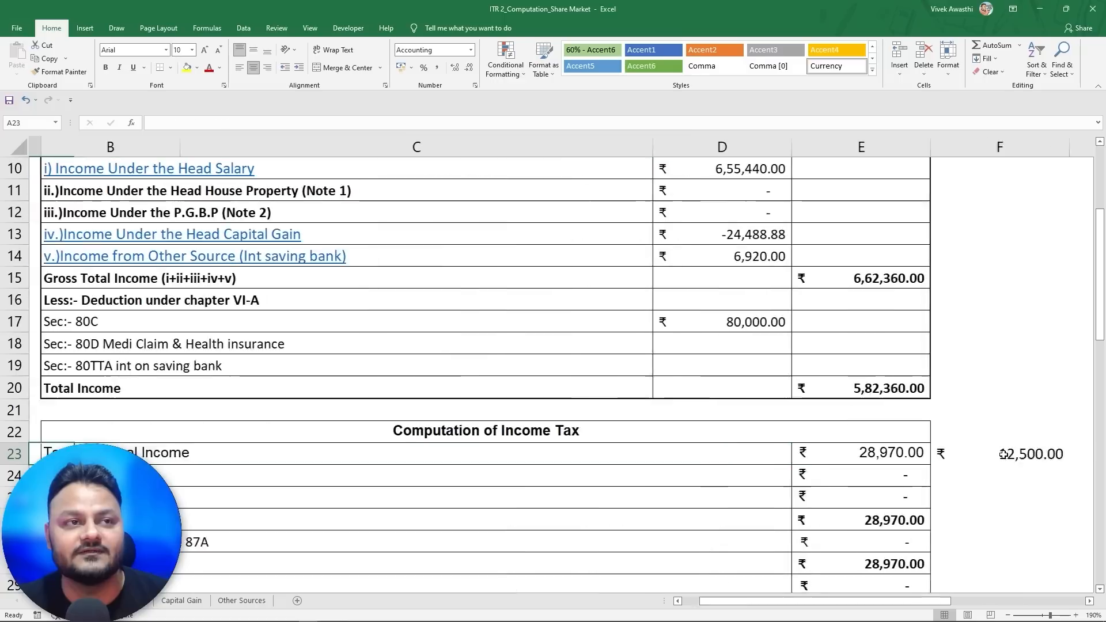
{"action": "key", "text": "Down"}
{"action": "key", "text": "Down"}
{"action": "key", "text": "Down"}
{"action": "key", "text": "Down"}
{"action": "key", "text": "Down"}
{"action": "key", "text": "Down"}
{"action": "key", "text": "Down"}
{"action": "key", "text": "Down"}
{"action": "key", "text": "Down"}
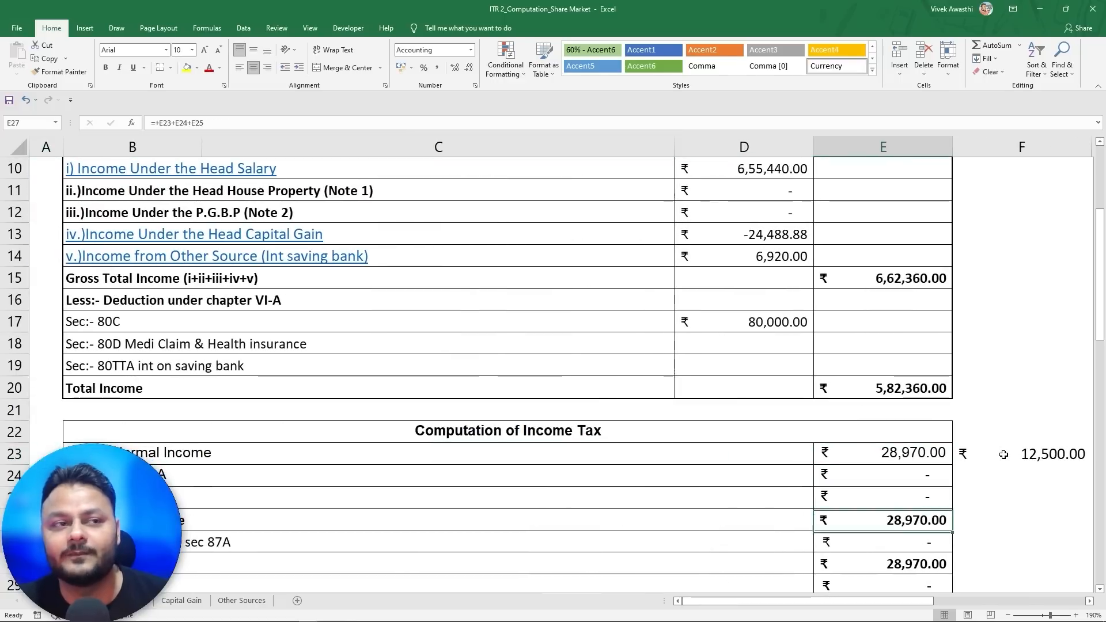
{"action": "key", "text": "Up"}
{"action": "key", "text": "Up"}
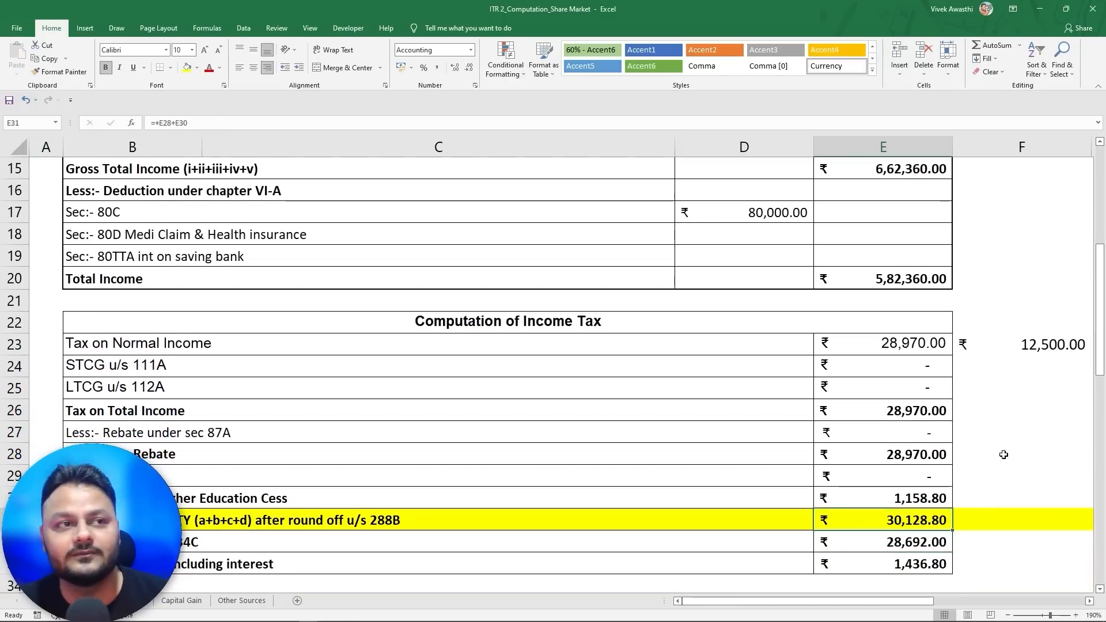
{"action": "key", "text": "F2"}
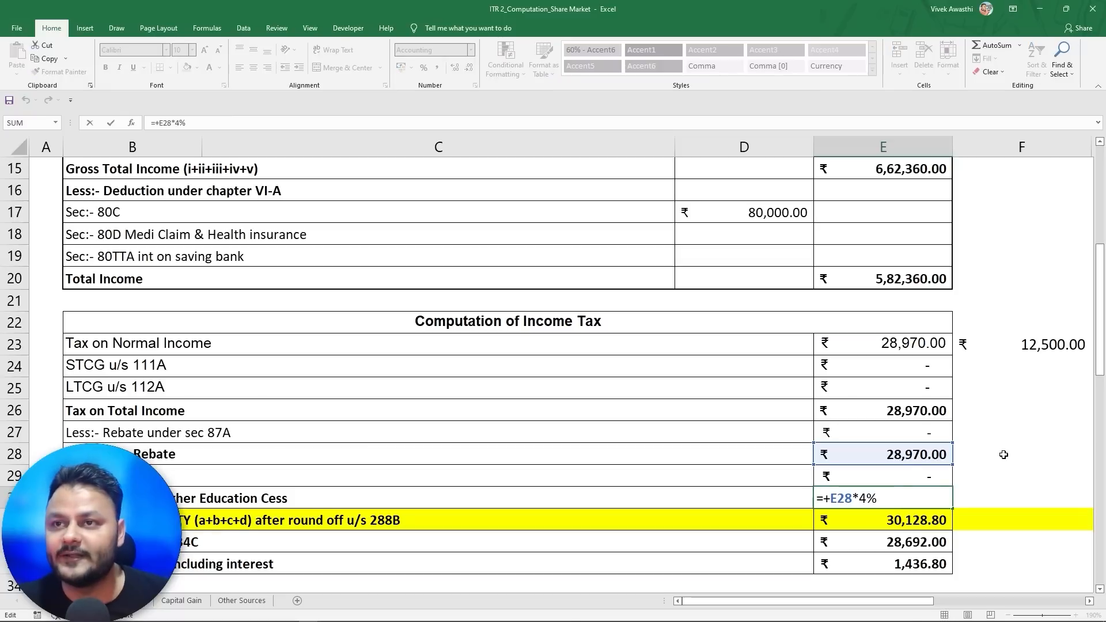
{"action": "key", "text": "Return"}
{"action": "key", "text": "Down"}
{"action": "key", "text": "Down"}
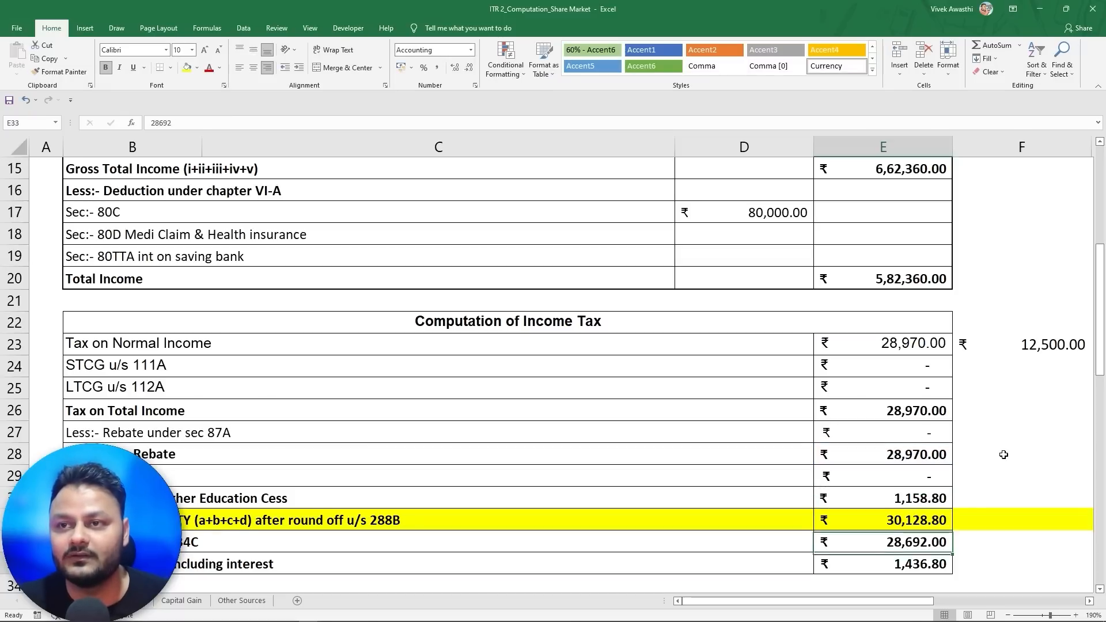
- Clear the temporary slab tax working from cells F23 to H23
{"action": "left_click", "coordinate": [1006, 345]}
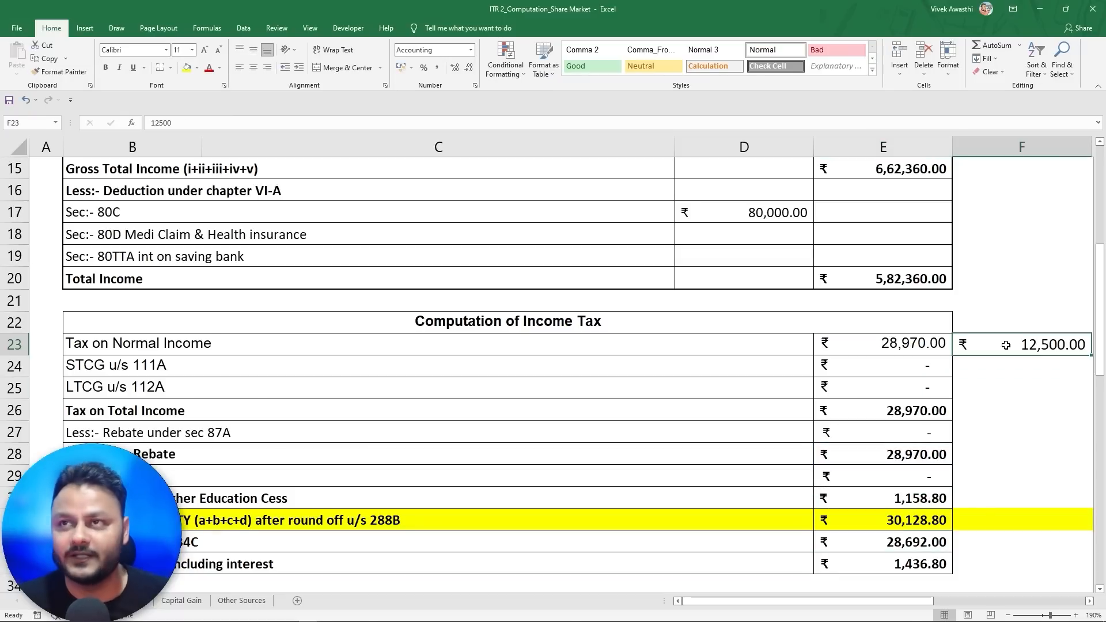
{"action": "key", "text": "shift+Right"}
{"action": "key", "text": "shift+Right"}
{"action": "key", "text": "Delete"}
{"action": "key", "text": "Left"}
{"action": "key", "text": "Left"}
{"action": "key", "text": "Left"}
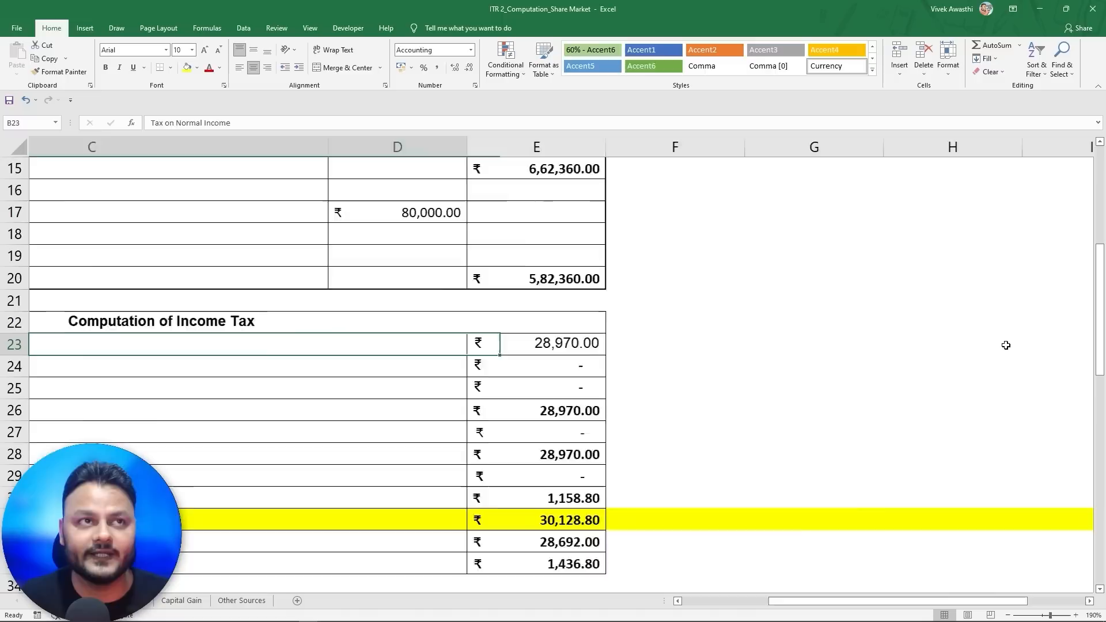
- Compare the Excel Gross Total Income with the current year's income remaining after set off in Schedule BFLA on the portal
{"action": "key", "text": "Right"}
{"action": "key", "text": "Right"}
{"action": "key", "text": "Up"}
{"action": "key", "text": "Up"}
{"action": "key", "text": "Up"}
{"action": "key", "text": "Up"}
{"action": "key", "text": "Up"}
{"action": "key", "text": "Up"}
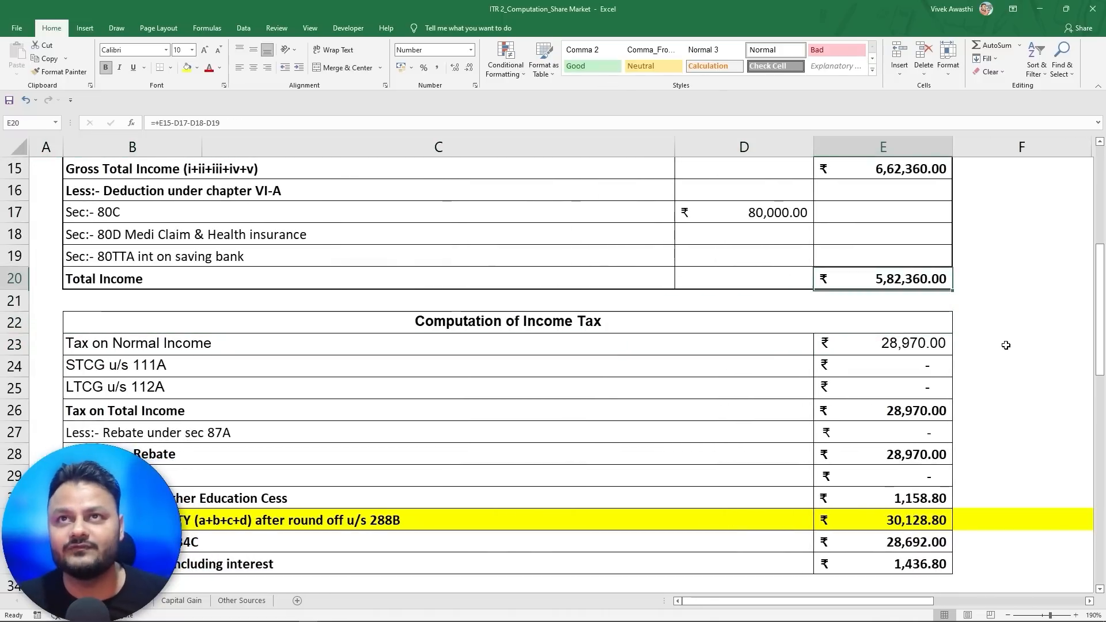
{"action": "key", "text": "Up"}
{"action": "key", "text": "Up"}
{"action": "key", "text": "Up"}
{"action": "key", "text": "Up"}
{"action": "key", "text": "Up"}
{"action": "key", "text": "Up"}
{"action": "key", "text": "Up"}
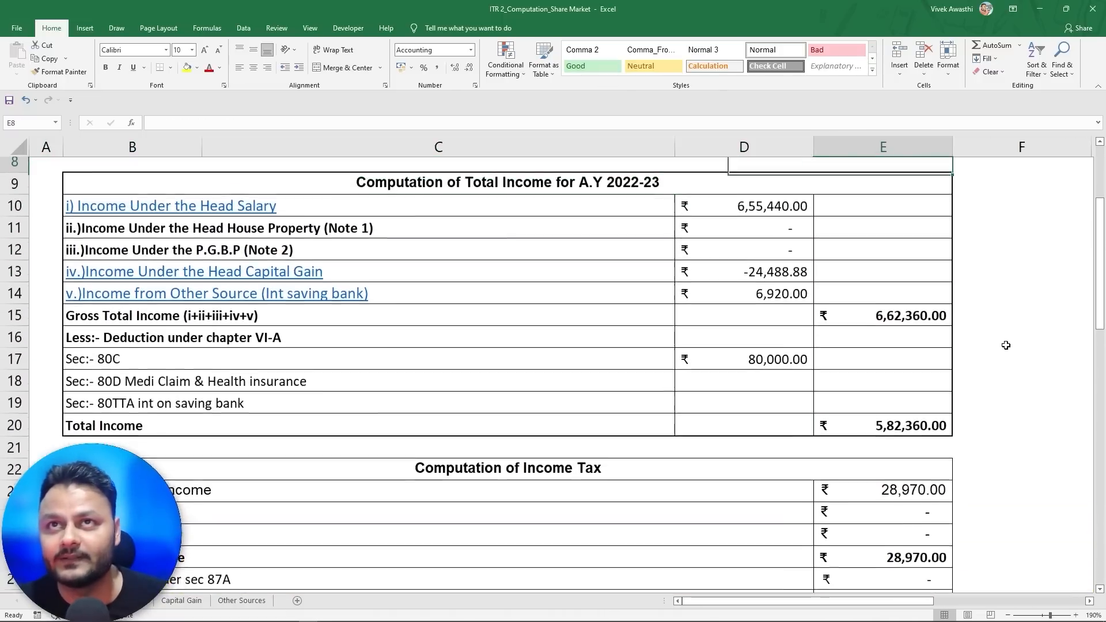
{"action": "key", "text": "alt+Tab"}
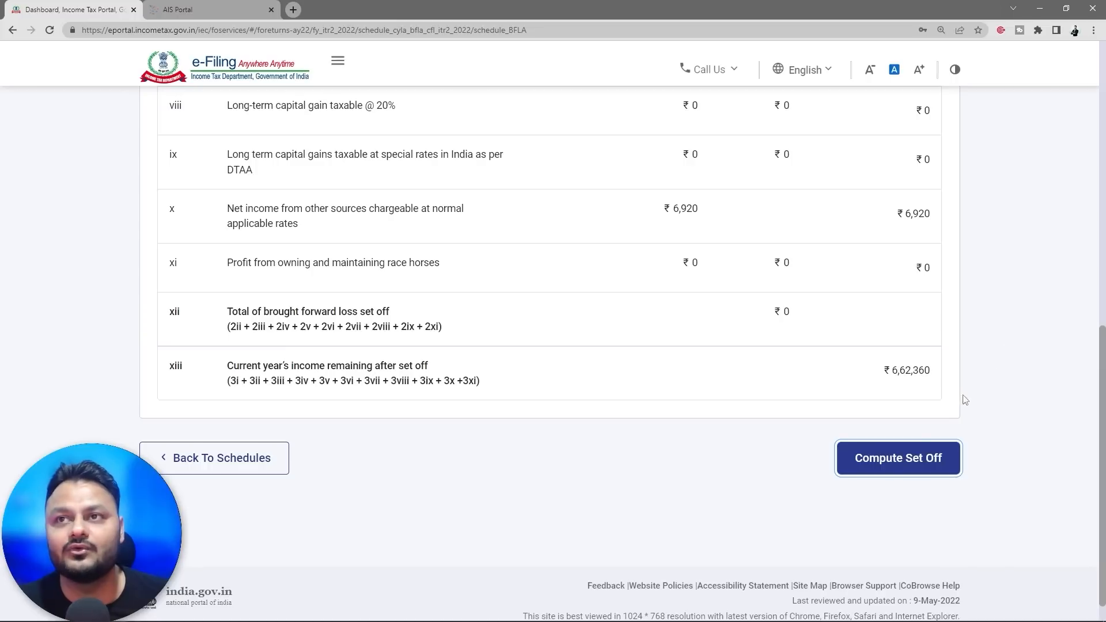
{"action": "key", "text": "alt+Tab"}
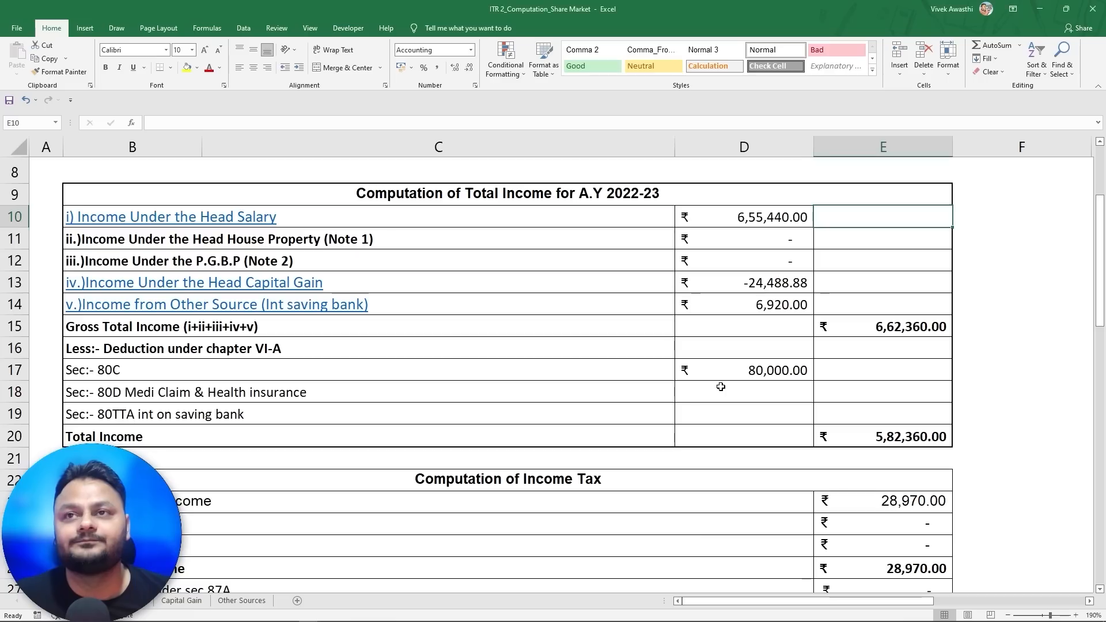
{"action": "left_click", "coordinate": [893, 327]}
{"action": "key", "text": "alt+Tab"}
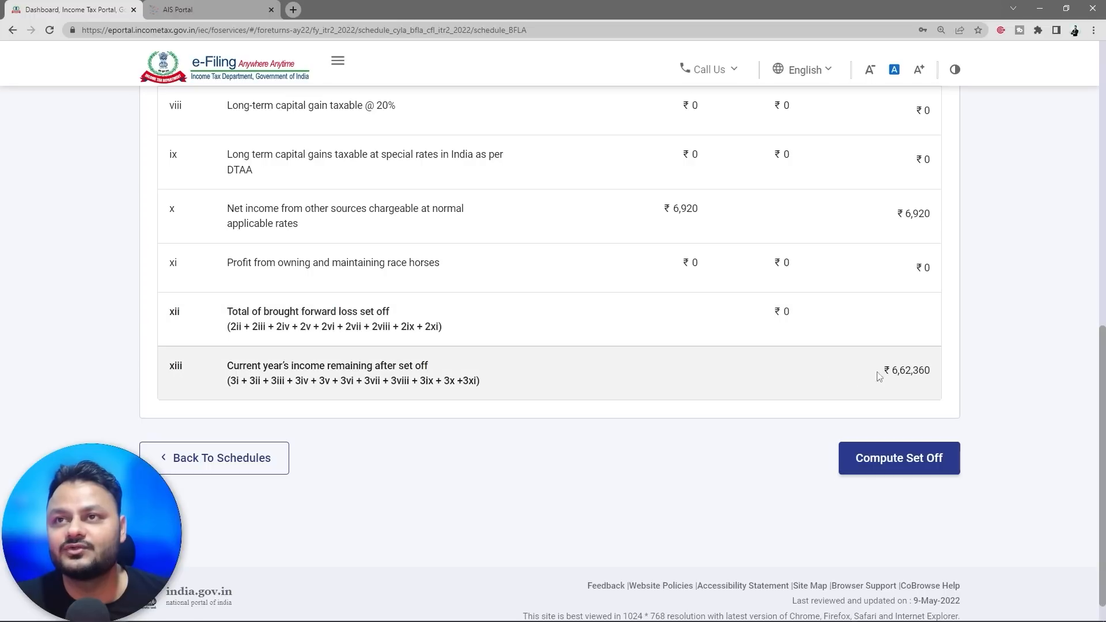
{"action": "scroll", "coordinate": [775, 373], "scroll_direction": "up", "scroll_amount": 2}
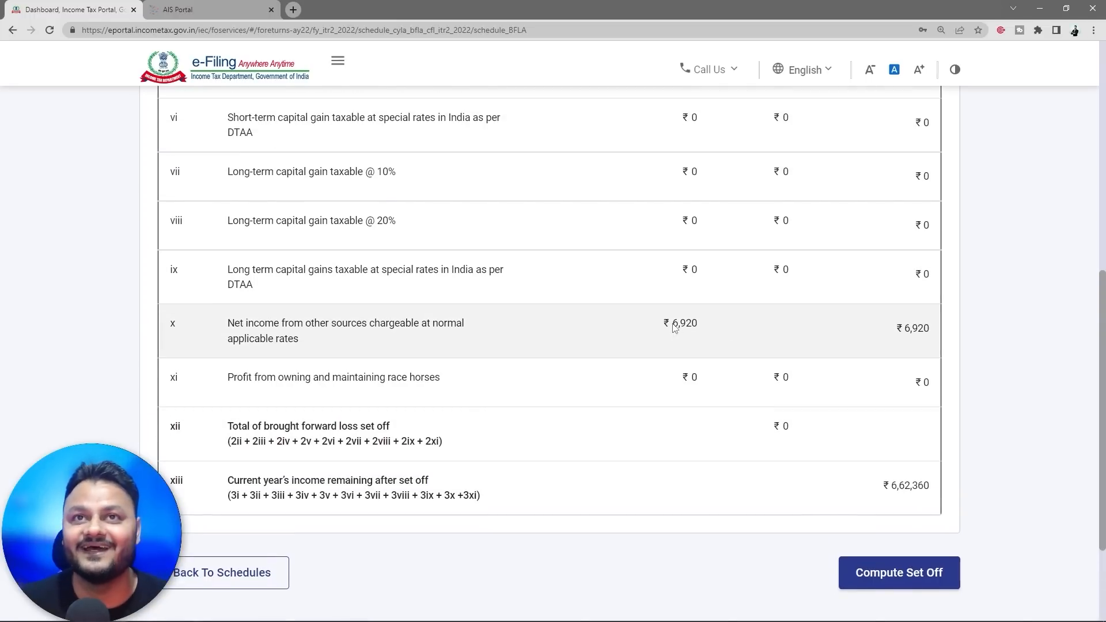
- Review the income rows in Schedule BFLA, start computing the set off, read the notice about Schedule CG Table F, and cancel it
{"action": "scroll", "coordinate": [689, 354], "scroll_direction": "up", "scroll_amount": 7}
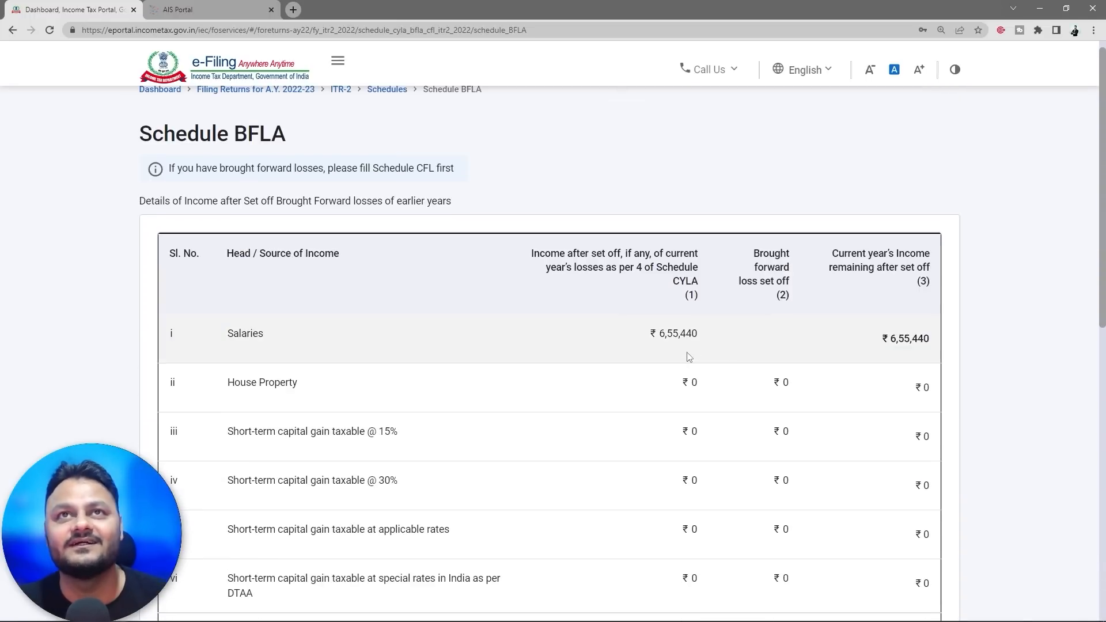
{"action": "scroll", "coordinate": [536, 407], "scroll_direction": "down", "scroll_amount": 9}
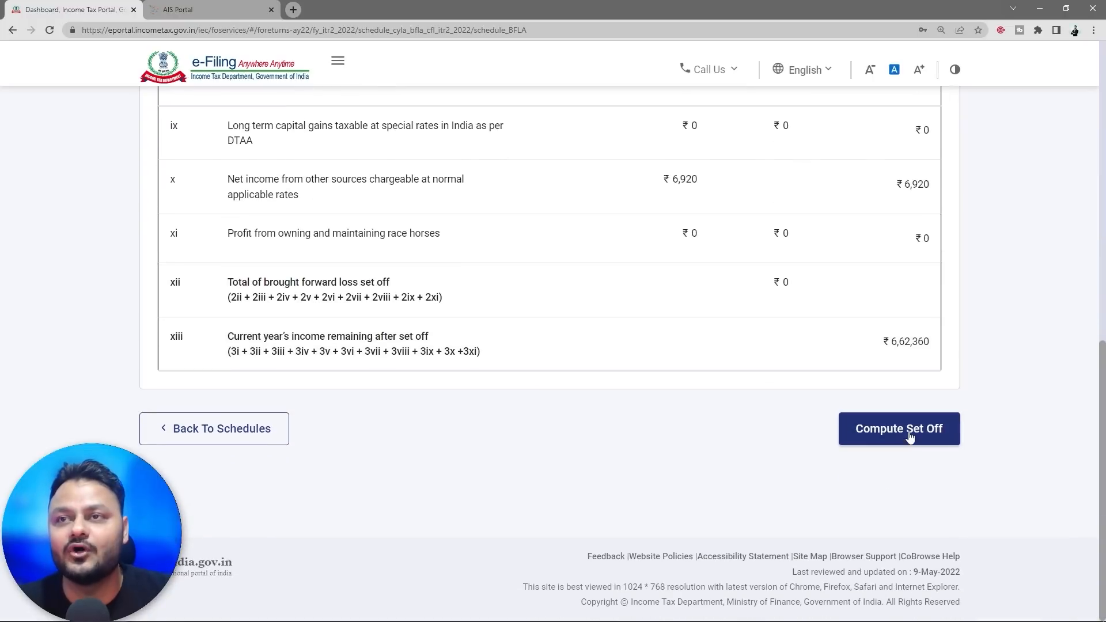
{"action": "scroll", "coordinate": [720, 441], "scroll_direction": "up", "scroll_amount": 1}
{"action": "left_click", "coordinate": [869, 486]}
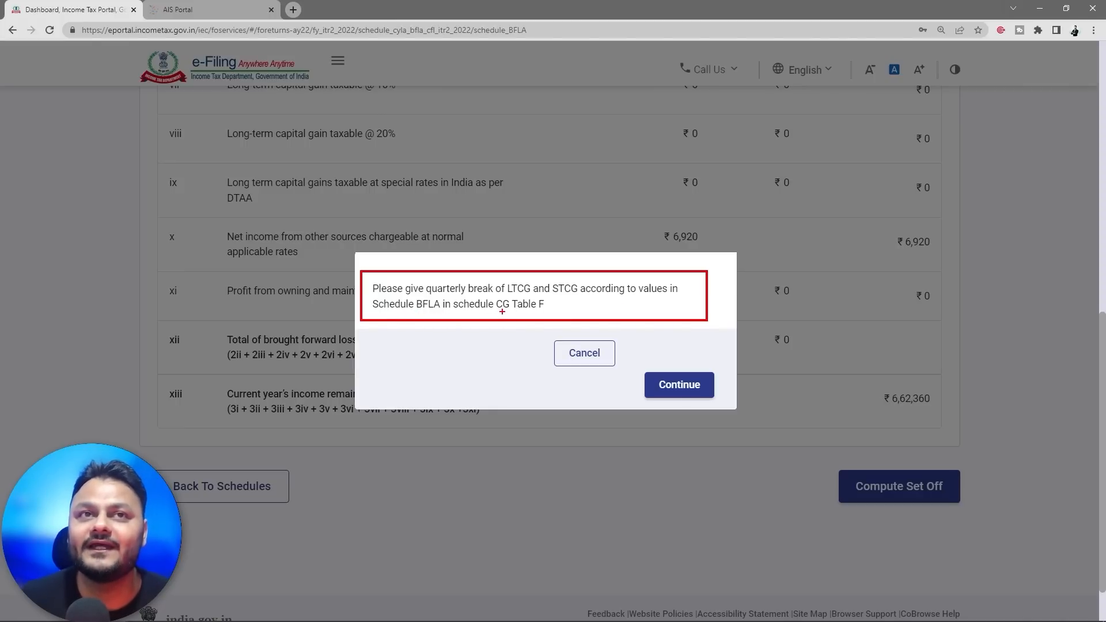
{"action": "left_click_drag", "start_coordinate": [502, 311], "coordinate": [560, 310]}
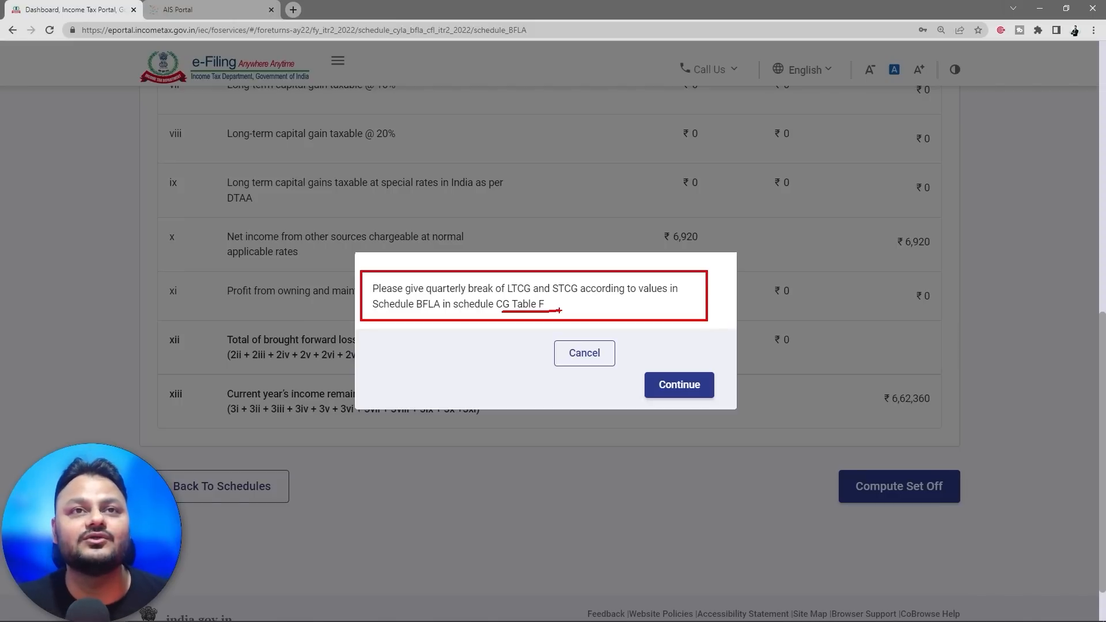
{"action": "left_click", "coordinate": [607, 361]}
- Examine the amounts for short-term capital gain taxable at 15% and long-term capital gain taxable at 10% in Schedule BFLA
{"action": "scroll", "coordinate": [387, 372], "scroll_direction": "up", "scroll_amount": 10}
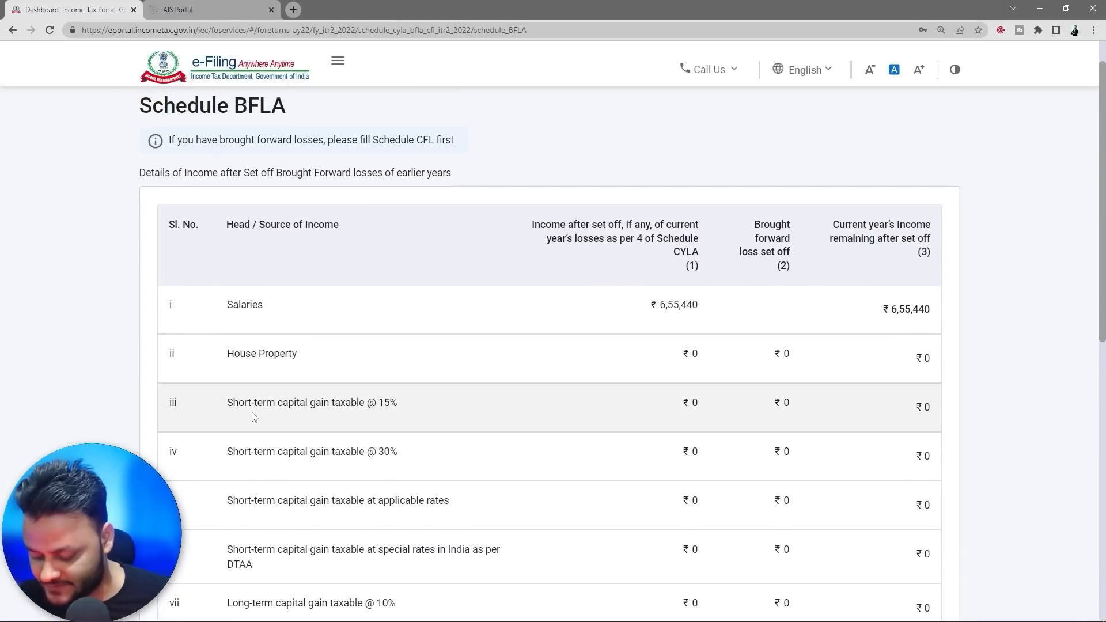
{"action": "mouse_move", "coordinate": [132, 379]}
{"action": "left_mouse_down"}
{"action": "mouse_move", "coordinate": [827, 444]}
{"action": "mouse_move", "coordinate": [985, 442]}
{"action": "left_mouse_up"}
{"action": "left_click_drag", "start_coordinate": [674, 415], "coordinate": [934, 419]}
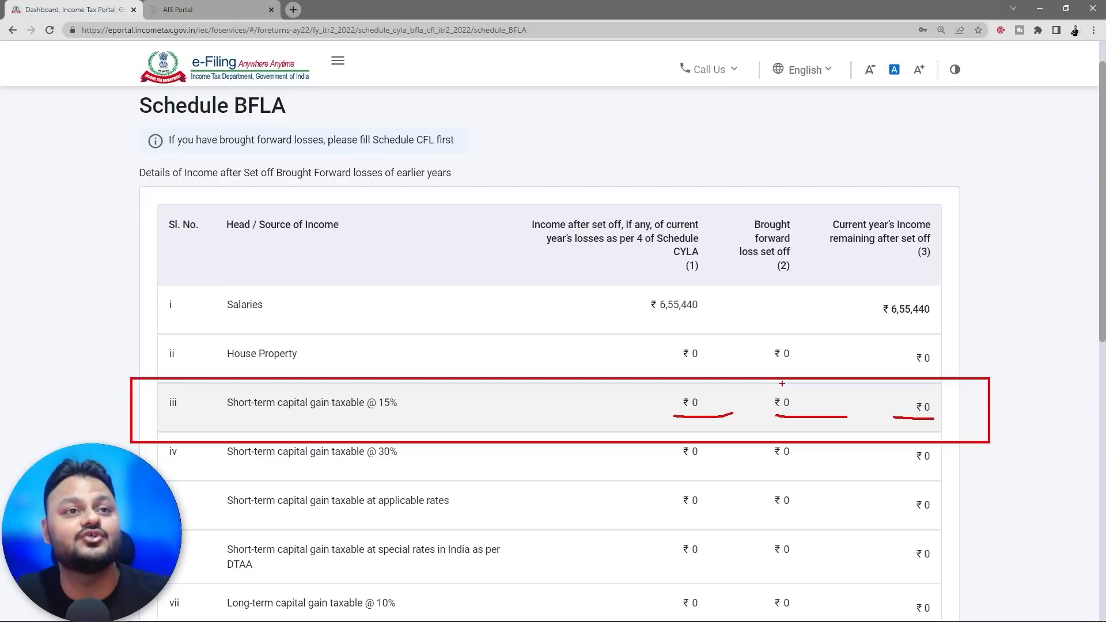
{"action": "mouse_move", "coordinate": [410, 387]}
{"action": "left_mouse_down"}
{"action": "mouse_move", "coordinate": [398, 413]}
{"action": "mouse_move", "coordinate": [406, 380]}
{"action": "left_mouse_up"}
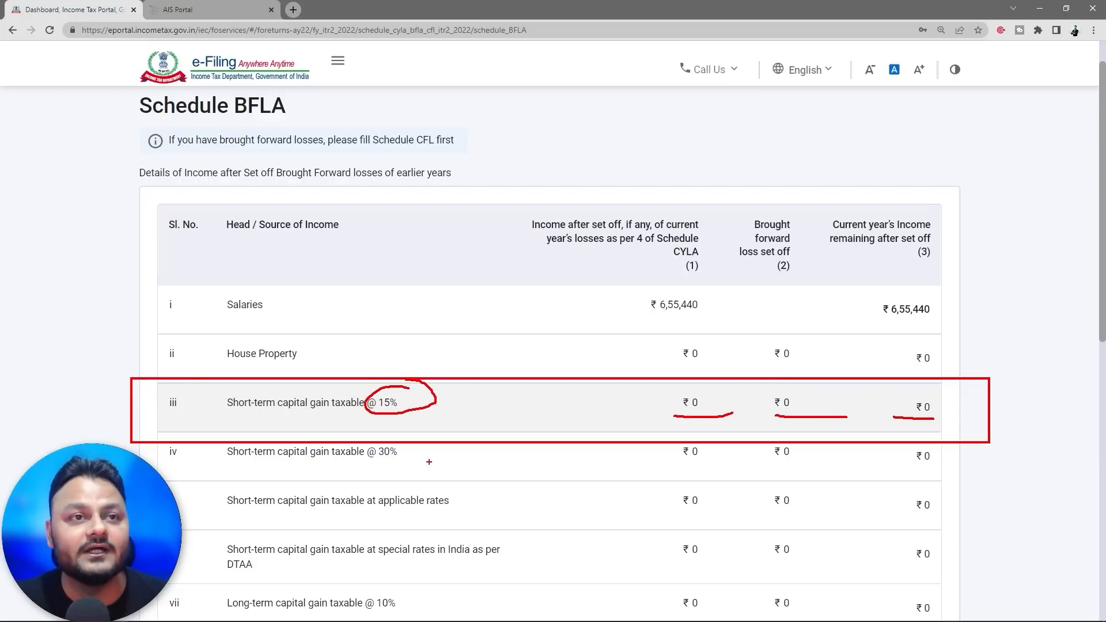
{"action": "key", "text": "Escape"}
{"action": "scroll", "coordinate": [345, 460], "scroll_direction": "down", "scroll_amount": 4}
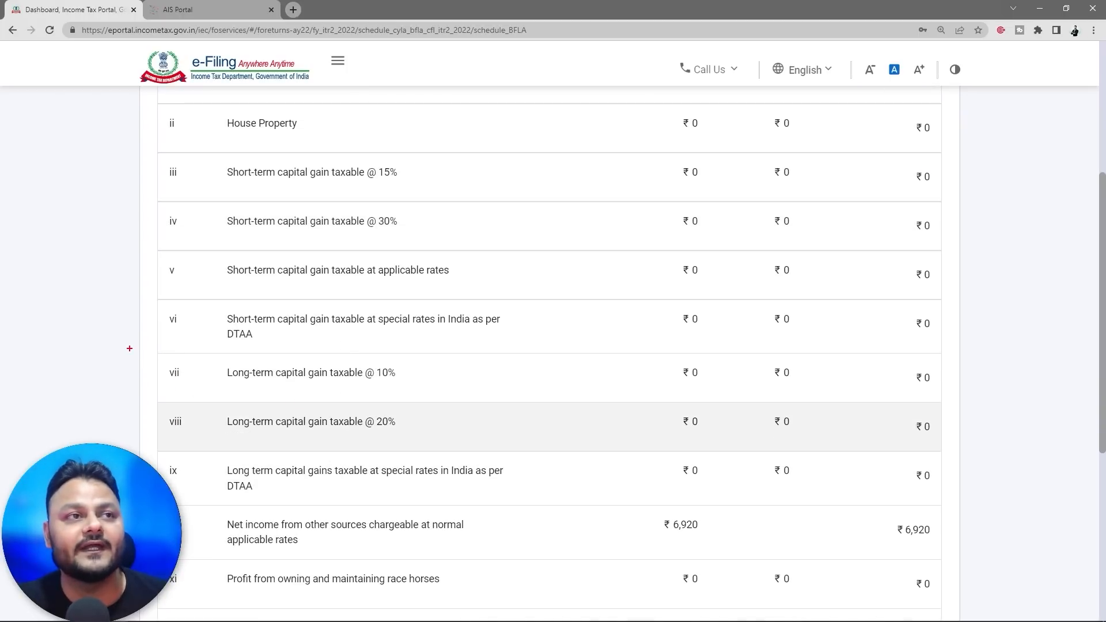
{"action": "left_click_drag", "start_coordinate": [129, 348], "coordinate": [975, 402]}
{"action": "left_click_drag", "start_coordinate": [685, 386], "coordinate": [867, 384]}
{"action": "left_click_drag", "start_coordinate": [911, 389], "coordinate": [944, 389]}
{"action": "mouse_move", "coordinate": [879, 349]}
{"action": "left_mouse_down"}
{"action": "mouse_move", "coordinate": [862, 424]}
{"action": "mouse_move", "coordinate": [747, 351]}
{"action": "left_mouse_up"}
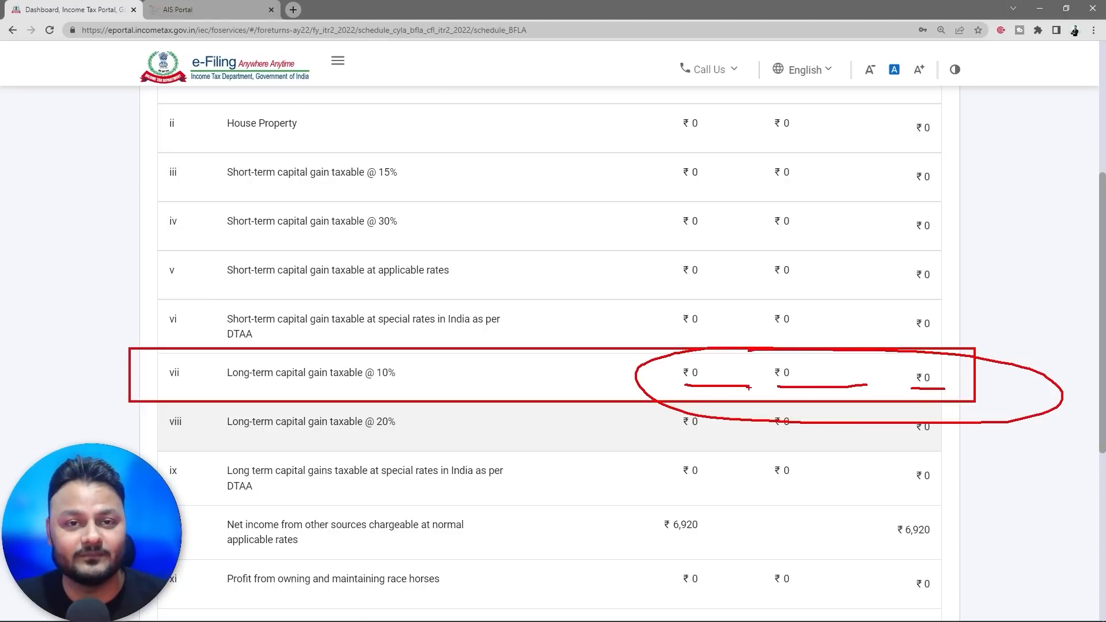
{"action": "key", "text": "Escape"}
- Compute the set off in Schedule BFLA and continue past the notice about the quarterly LTCG and STCG break-up
{"action": "scroll", "coordinate": [591, 379], "scroll_direction": "down", "scroll_amount": 4}
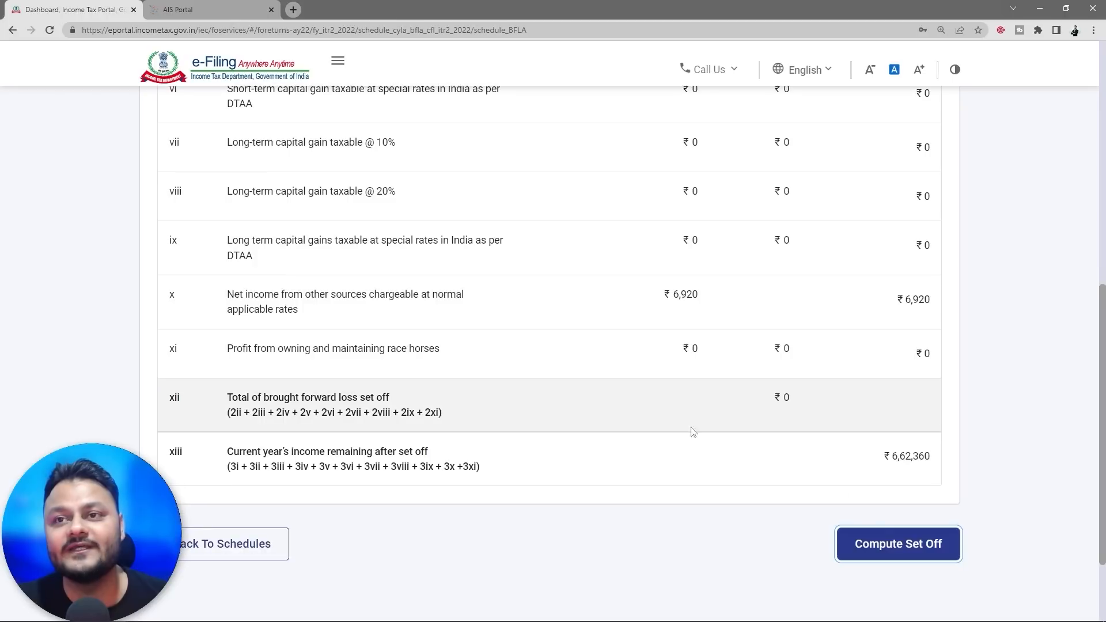
{"action": "left_click", "coordinate": [894, 552]}
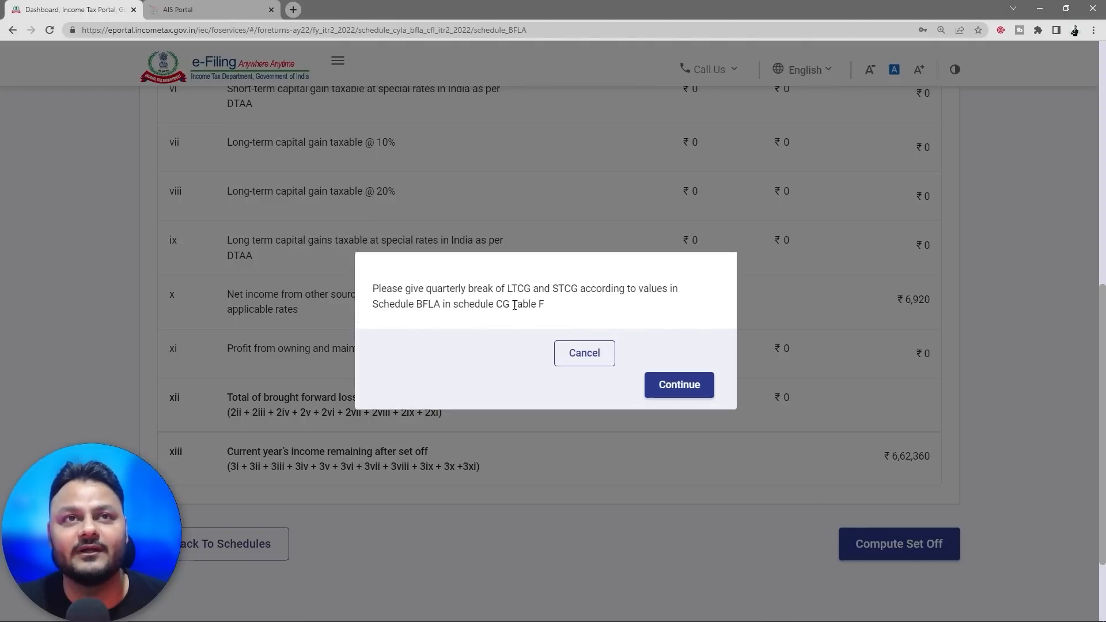
{"action": "left_click_drag", "start_coordinate": [510, 304], "coordinate": [548, 311]}
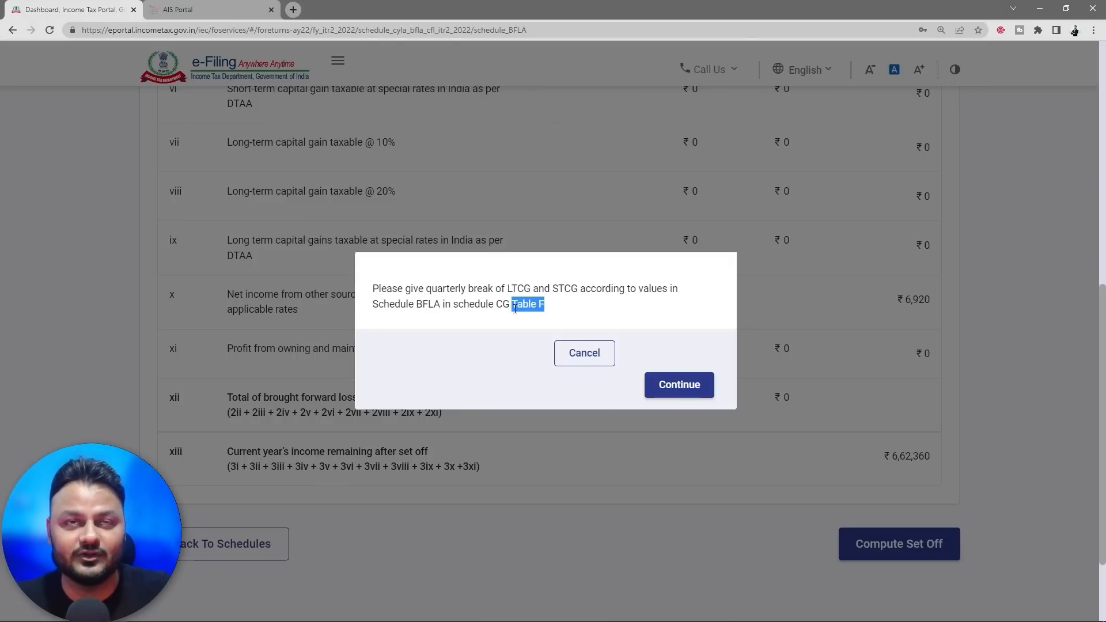
{"action": "left_click", "coordinate": [673, 386]}
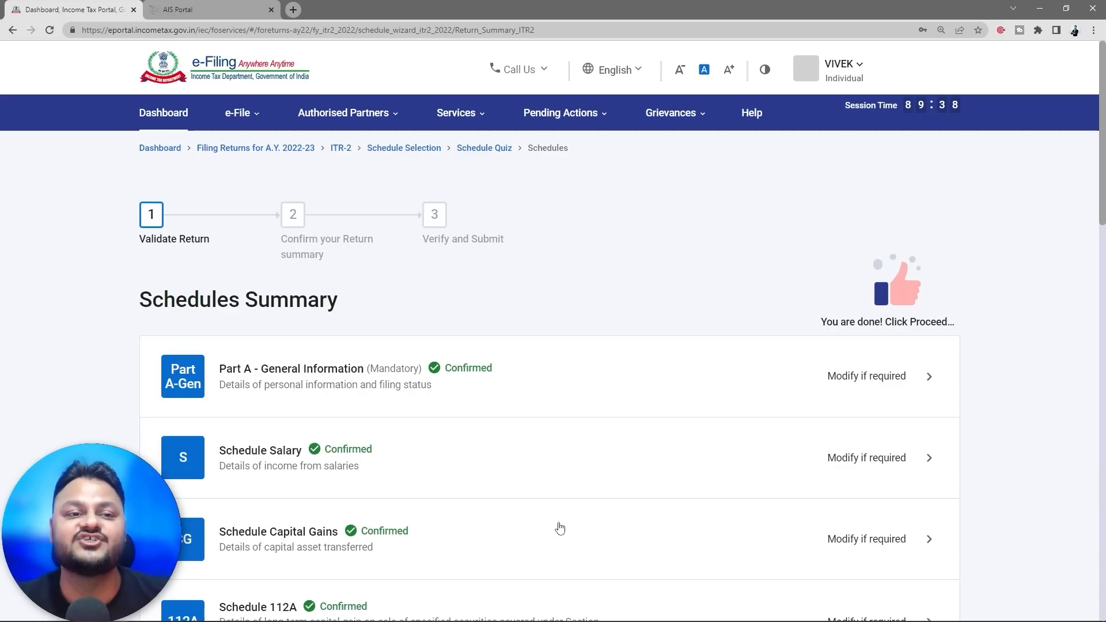
- Open Schedule CFL from the schedules summary and check the 2022-23 current year losses
{"action": "scroll", "coordinate": [564, 515], "scroll_direction": "down", "scroll_amount": 4}
{"action": "scroll", "coordinate": [567, 506], "scroll_direction": "down", "scroll_amount": 4}
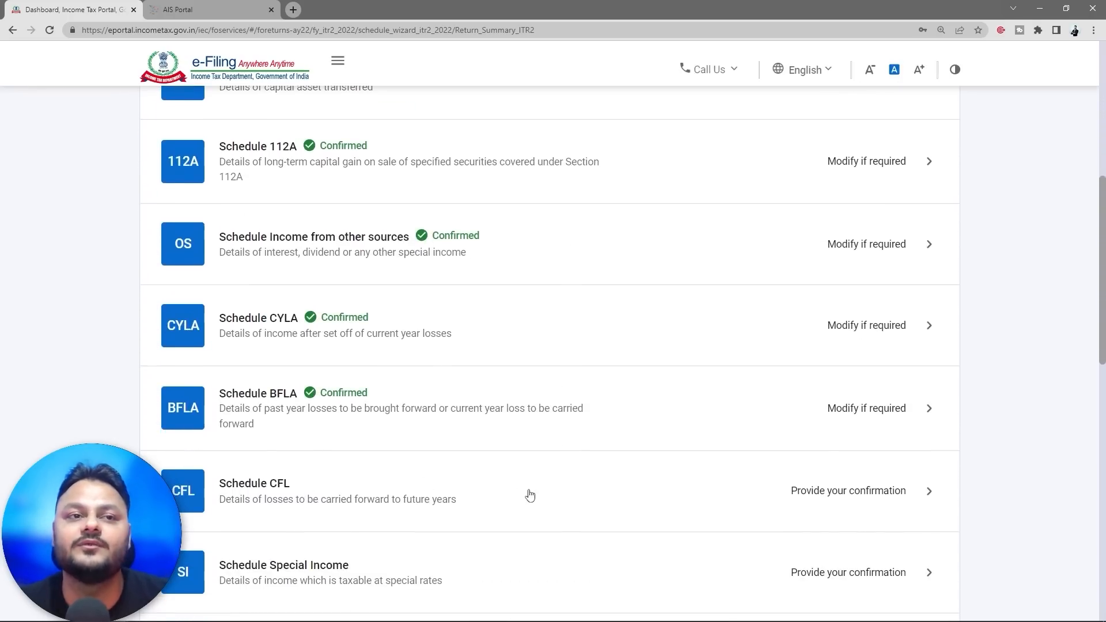
{"action": "left_click", "coordinate": [603, 499]}
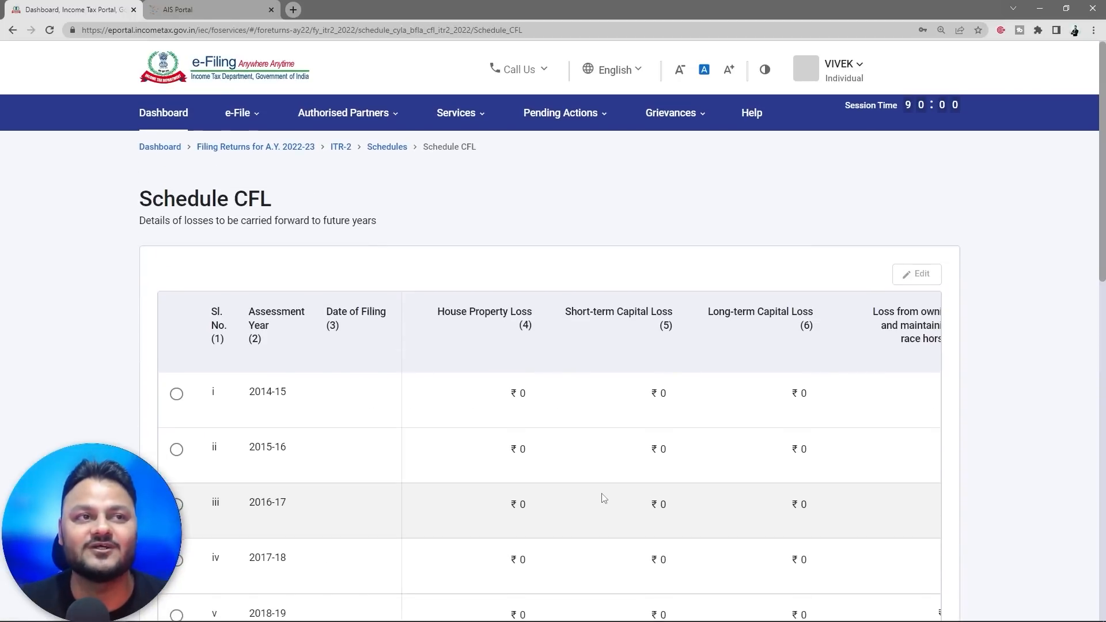
{"action": "scroll", "coordinate": [603, 498], "scroll_direction": "down", "scroll_amount": 12}
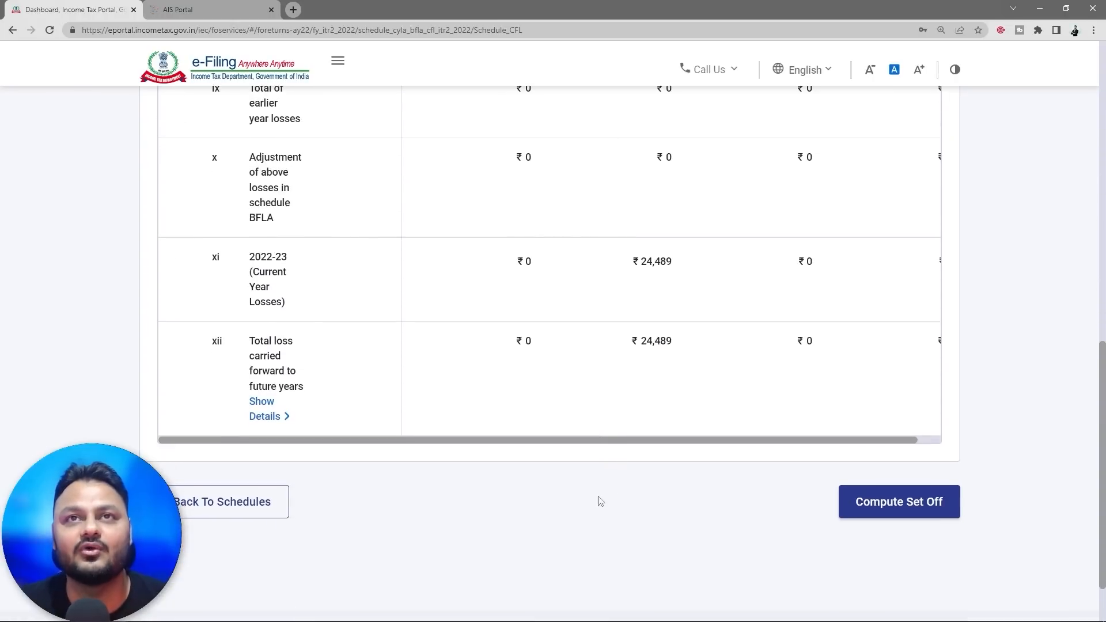
{"action": "scroll", "coordinate": [624, 390], "scroll_direction": "up", "scroll_amount": 1}
{"action": "left_click_drag", "start_coordinate": [246, 330], "coordinate": [311, 376]}
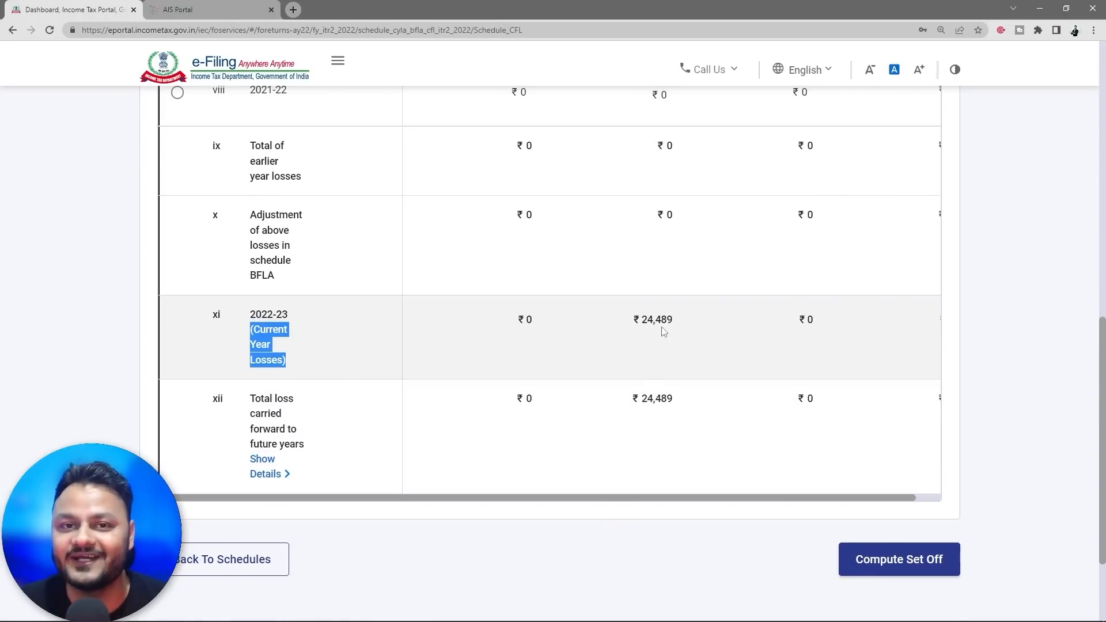
- Compare the current year loss with the capital gain figure in the Excel computation, and compute the set off in Schedule CFL
{"action": "key", "text": "alt+Tab"}
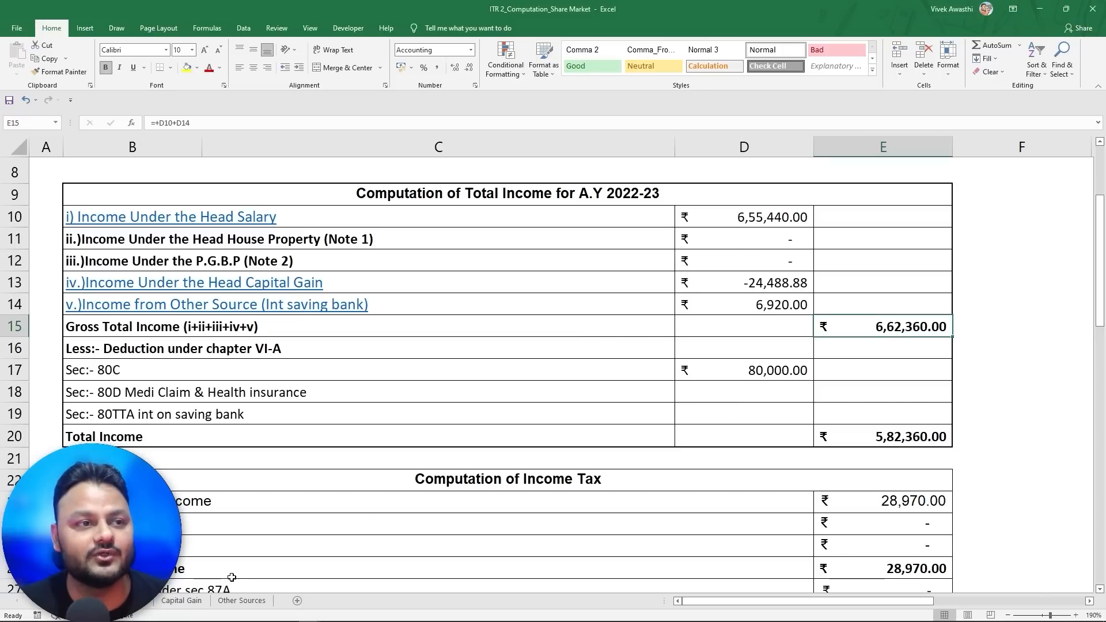
{"action": "left_click", "coordinate": [743, 285]}
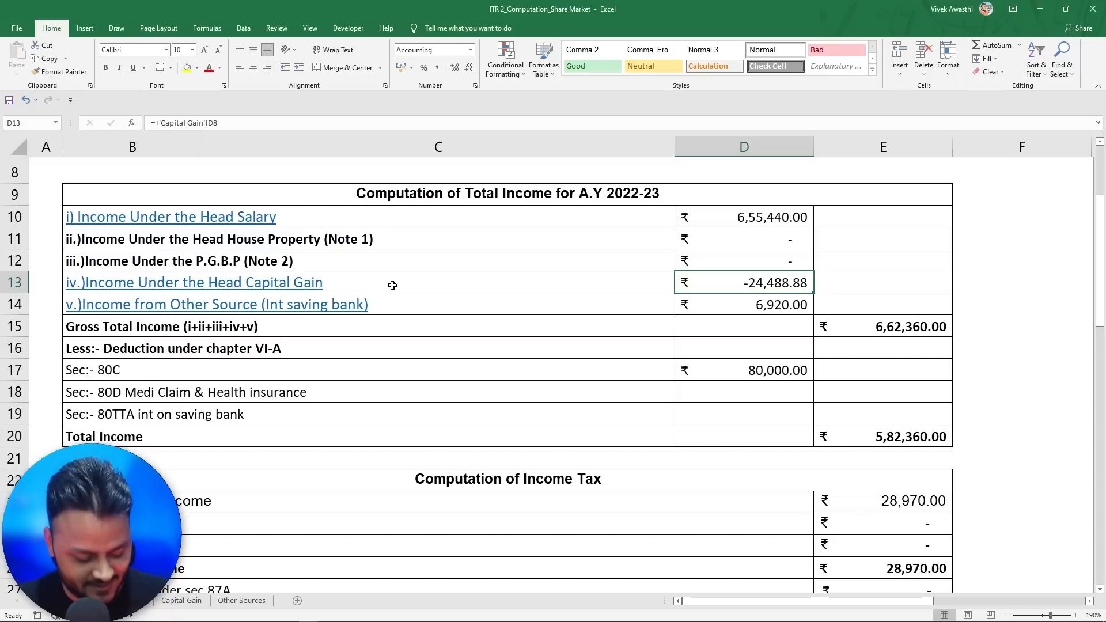
{"action": "key", "text": "alt+Tab"}
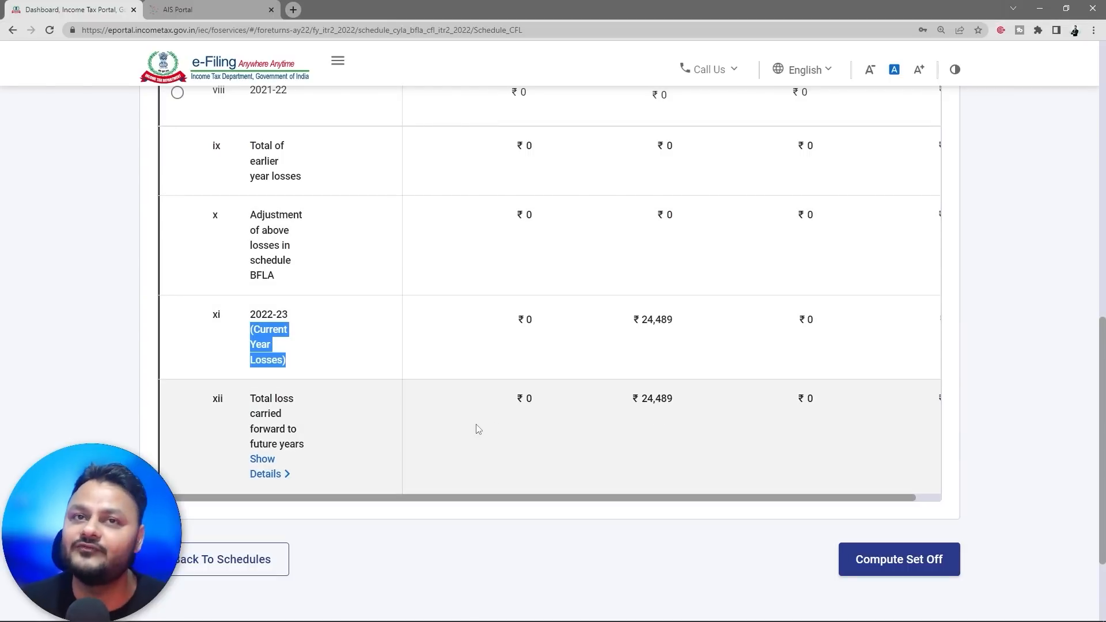
{"action": "left_click", "coordinate": [866, 555]}
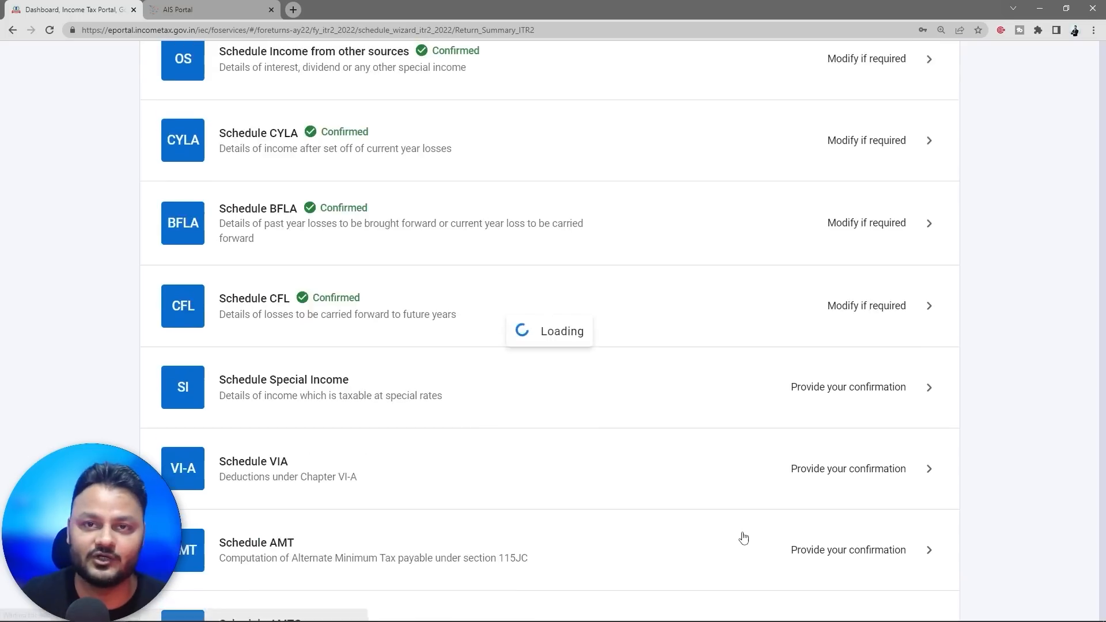
- Open Schedule Special Income, look through the incomes taxable at special rates, and confirm the schedule
{"action": "scroll", "coordinate": [743, 539], "scroll_direction": "down", "scroll_amount": 5}
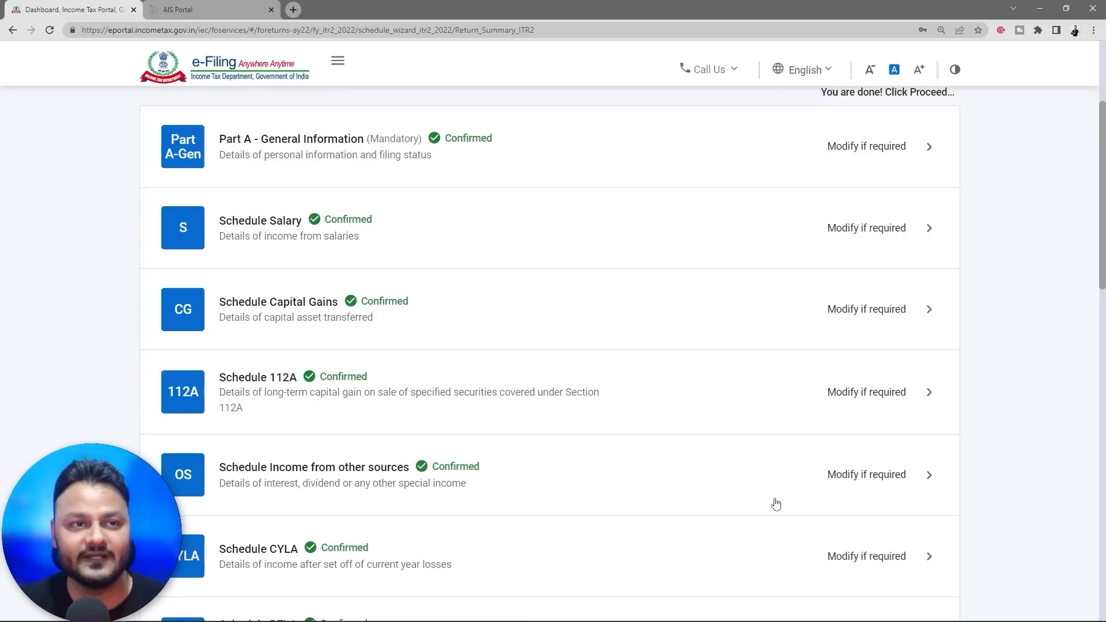
{"action": "scroll", "coordinate": [738, 544], "scroll_direction": "down", "scroll_amount": 4}
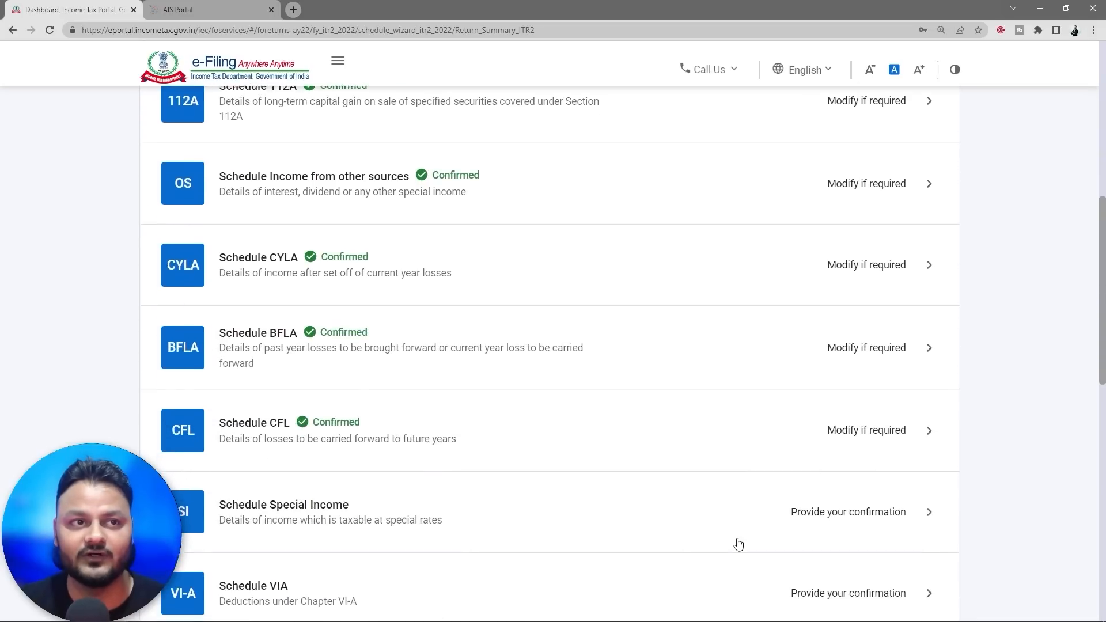
{"action": "scroll", "coordinate": [738, 543], "scroll_direction": "down", "scroll_amount": 2}
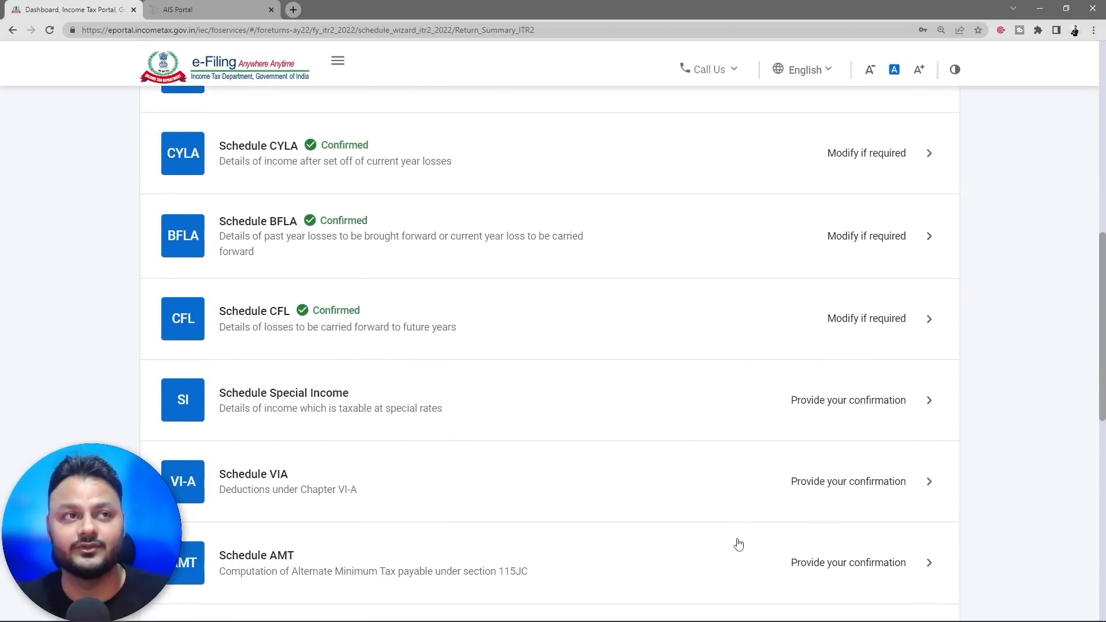
{"action": "left_click", "coordinate": [746, 405]}
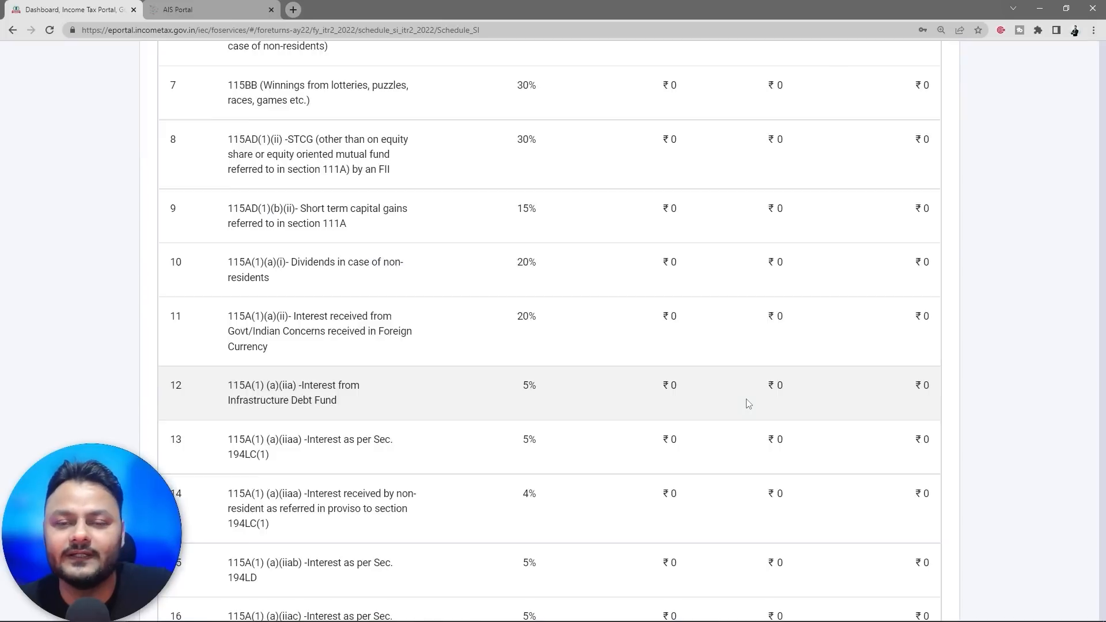
{"action": "scroll", "coordinate": [747, 403], "scroll_direction": "down", "scroll_amount": 20}
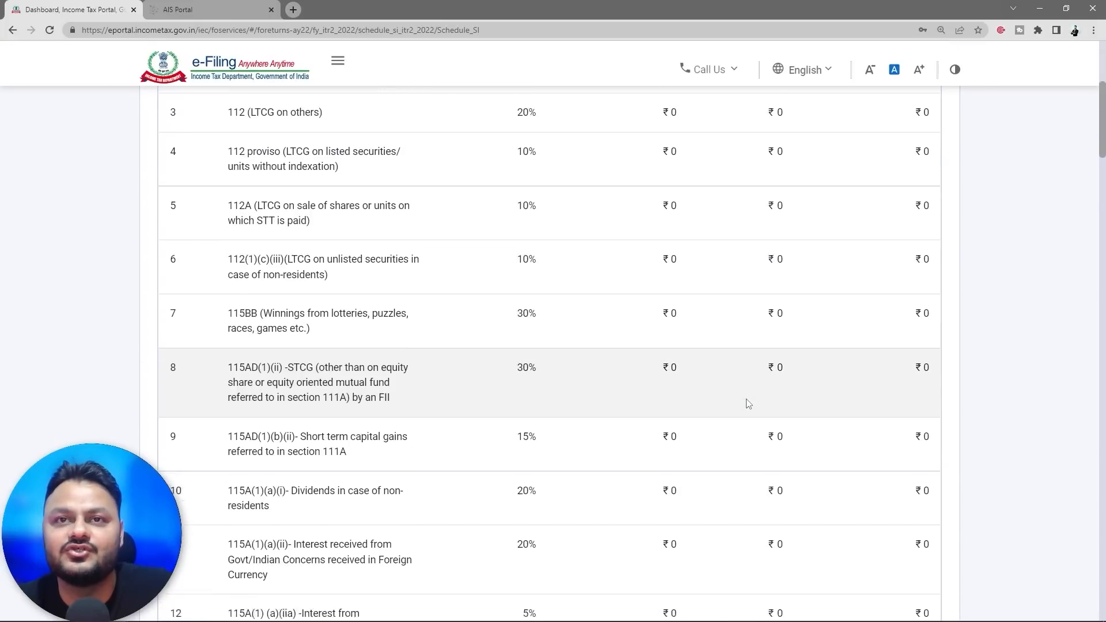
{"action": "scroll", "coordinate": [747, 403], "scroll_direction": "down", "scroll_amount": 20}
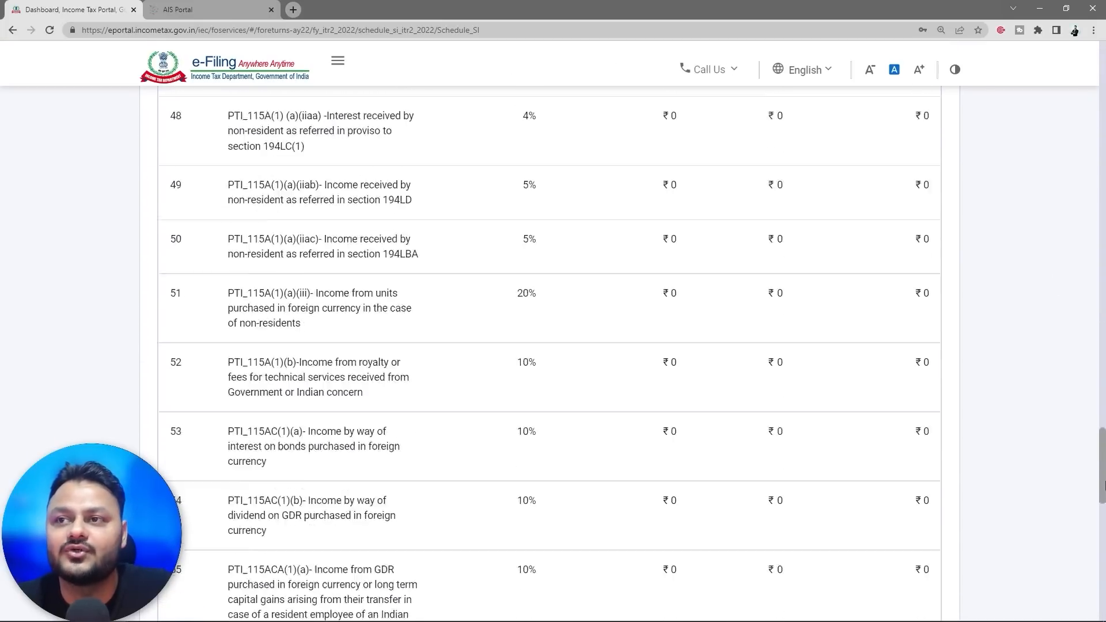
{"action": "left_click", "coordinate": [928, 426]}
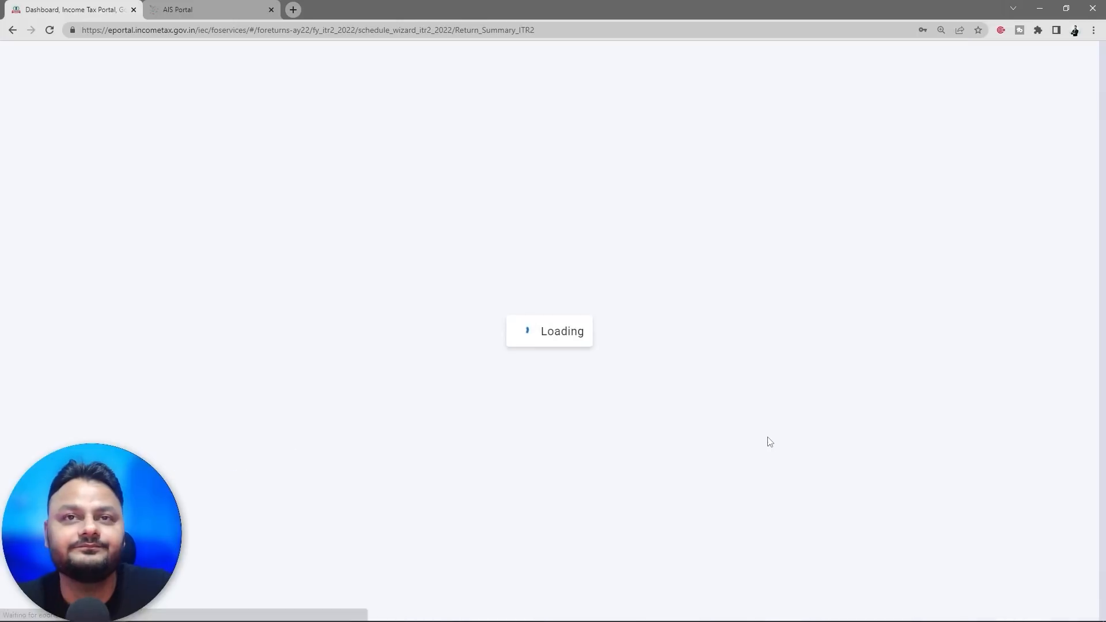
- Open Schedule VIA on the portal and check the Chapter VI-A deductions in the Excel computation
{"action": "scroll", "coordinate": [768, 449], "scroll_direction": "down", "scroll_amount": 5}
{"action": "scroll", "coordinate": [765, 461], "scroll_direction": "down", "scroll_amount": 9}
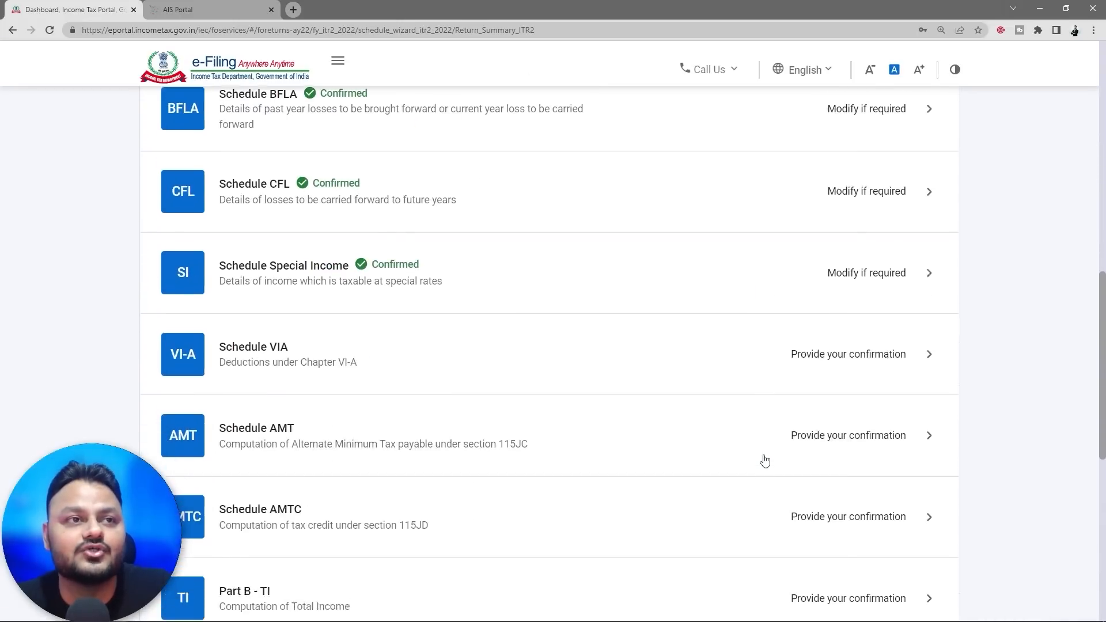
{"action": "left_click", "coordinate": [626, 334]}
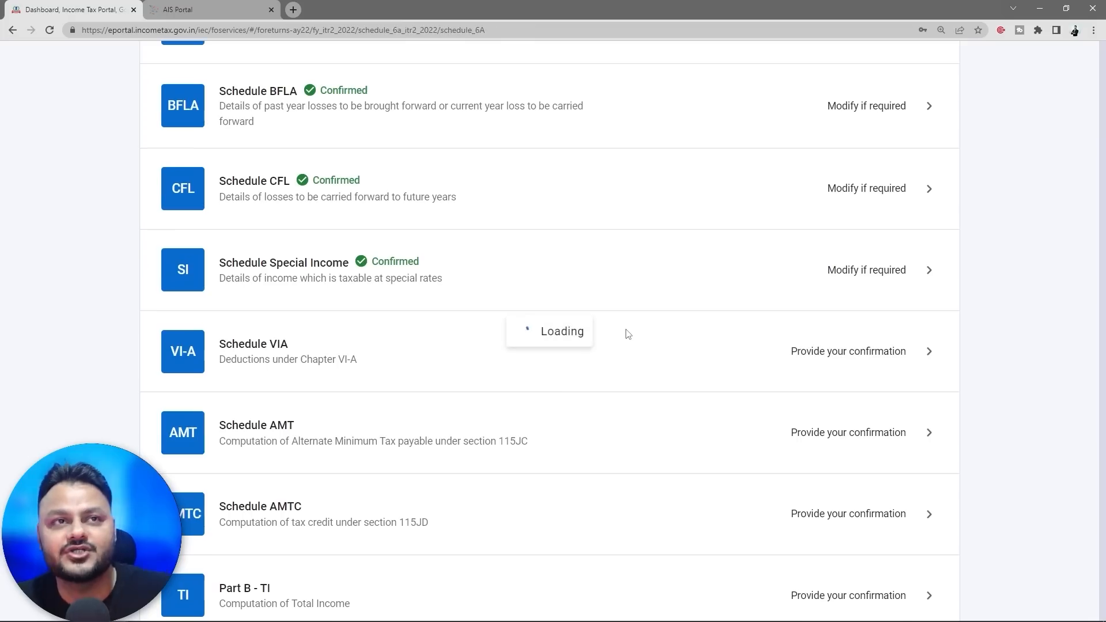
{"action": "key", "text": "alt+Tab"}
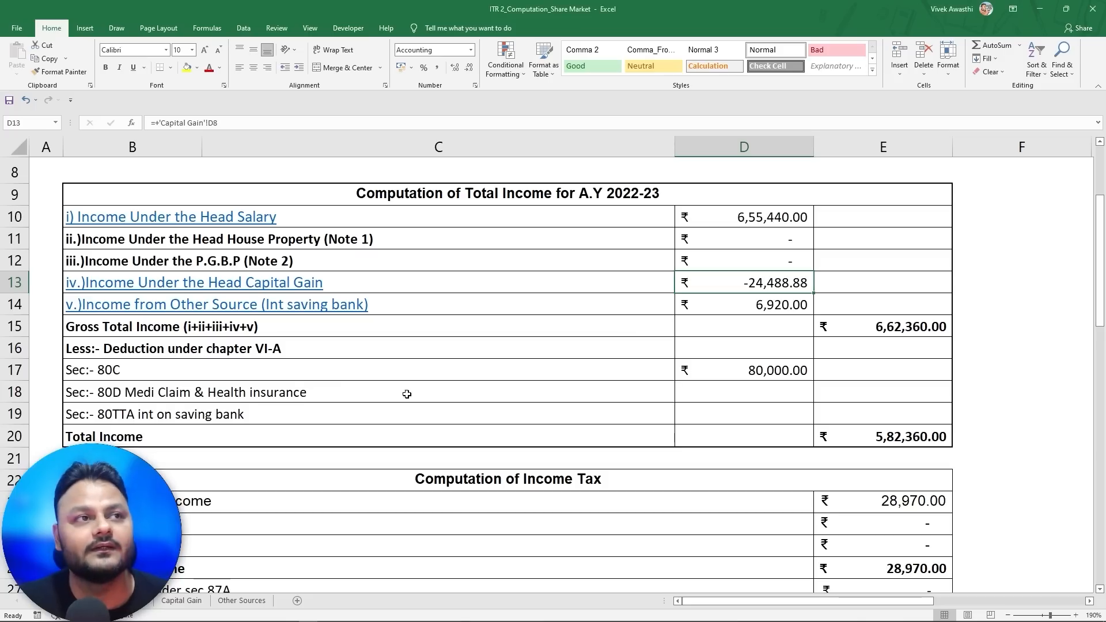
{"action": "key", "text": "alt+Tab"}
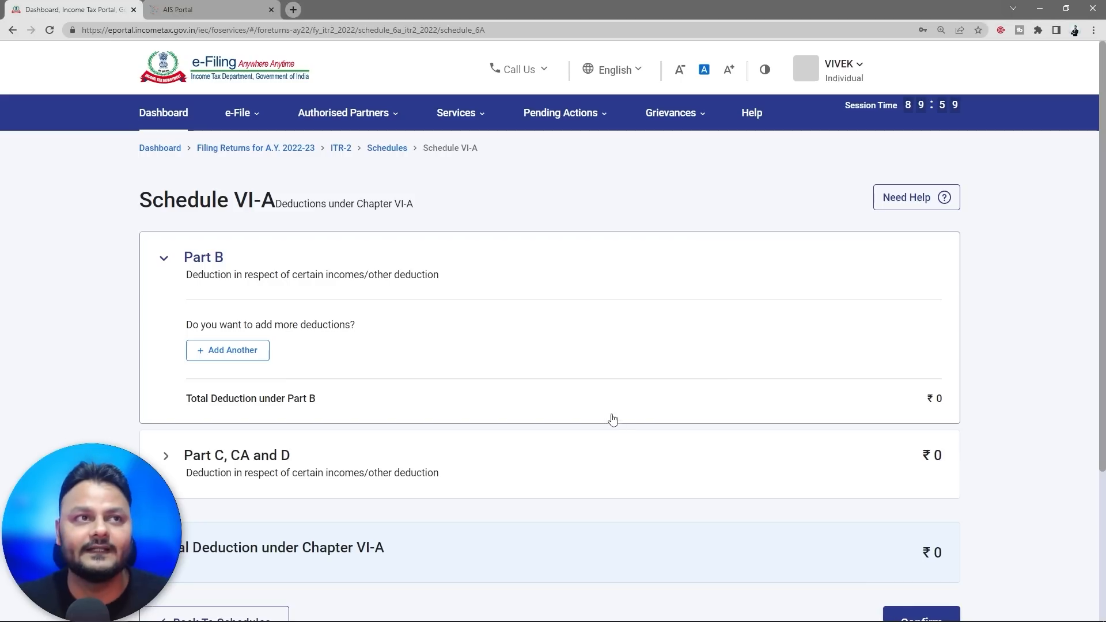
- Add a section 80C deduction with an investment amount of 80,000 under Part B of Schedule VI-A
{"action": "scroll", "coordinate": [602, 420], "scroll_direction": "down", "scroll_amount": 4}
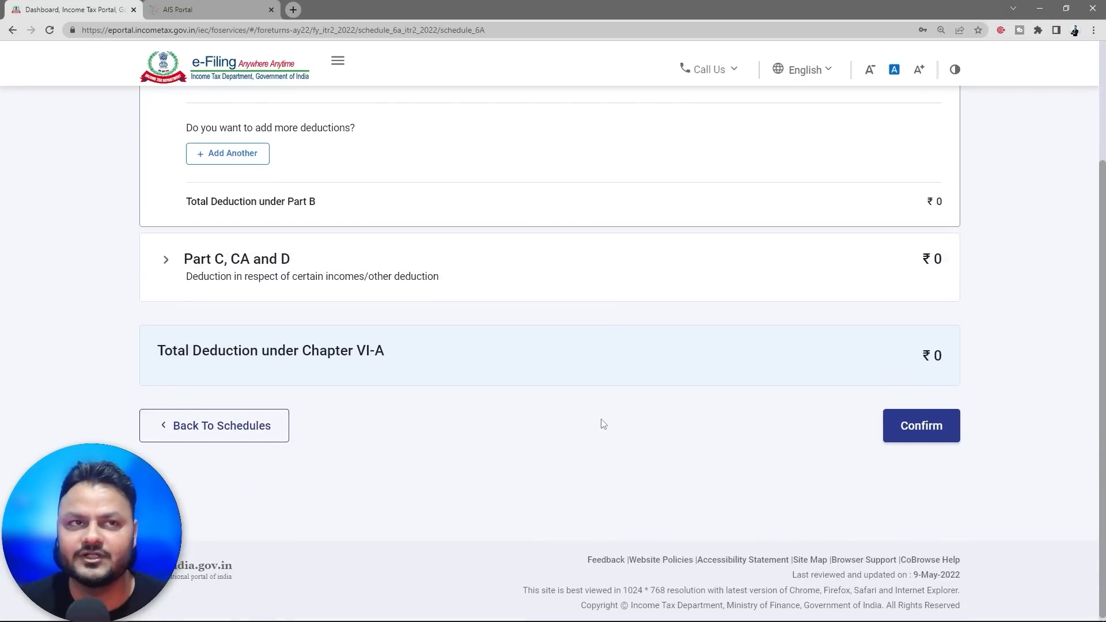
{"action": "scroll", "coordinate": [602, 424], "scroll_direction": "up", "scroll_amount": 4}
{"action": "left_click", "coordinate": [233, 348]}
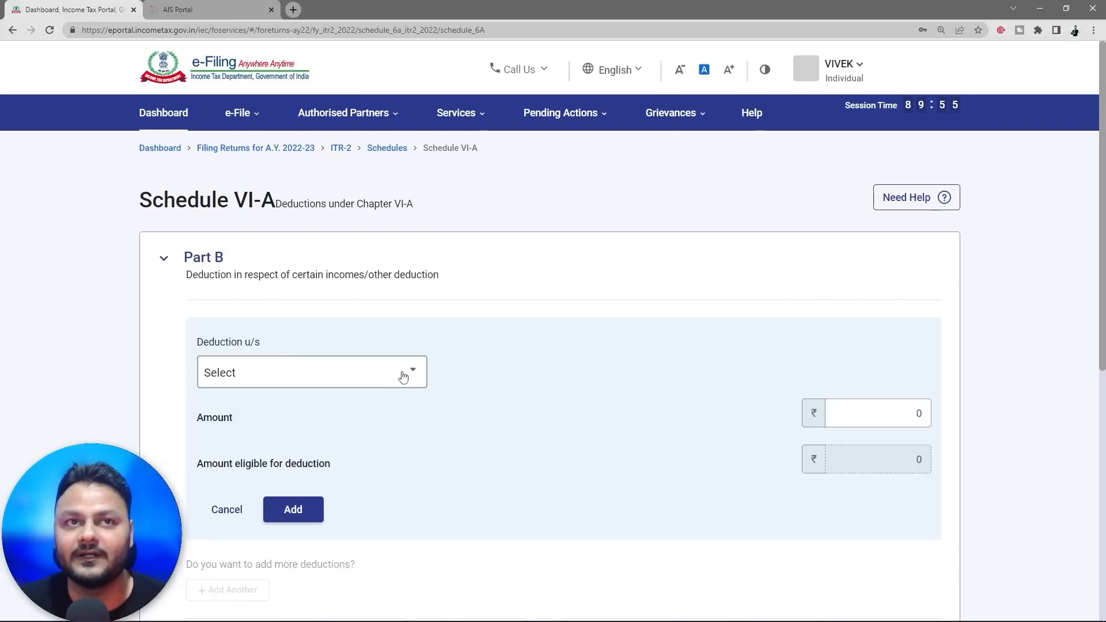
{"action": "left_click", "coordinate": [411, 373]}
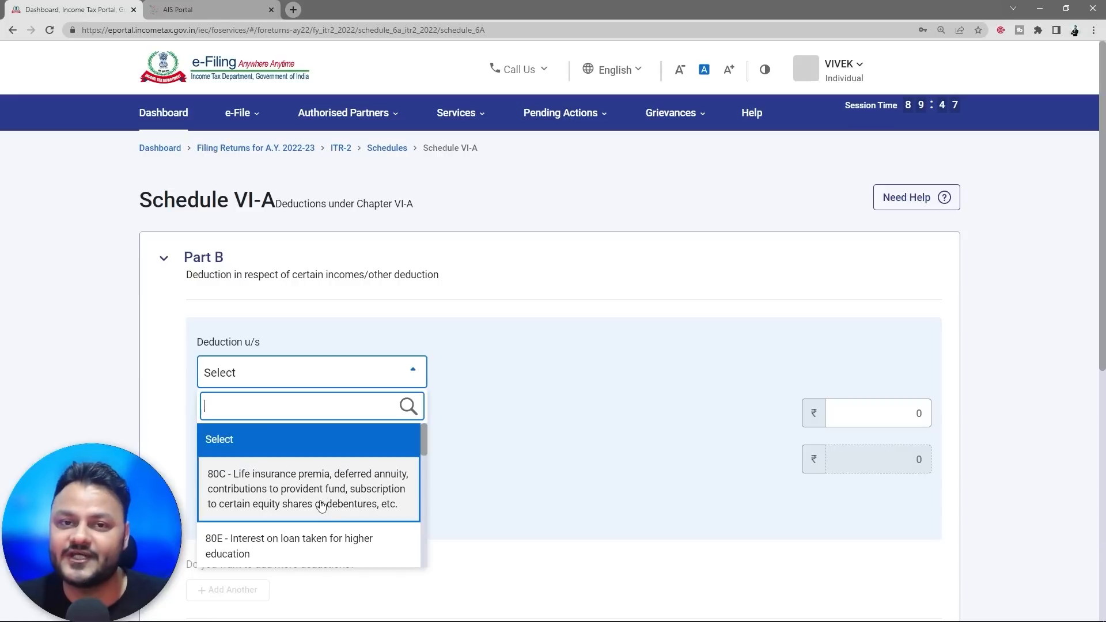
{"action": "left_click", "coordinate": [274, 485]}
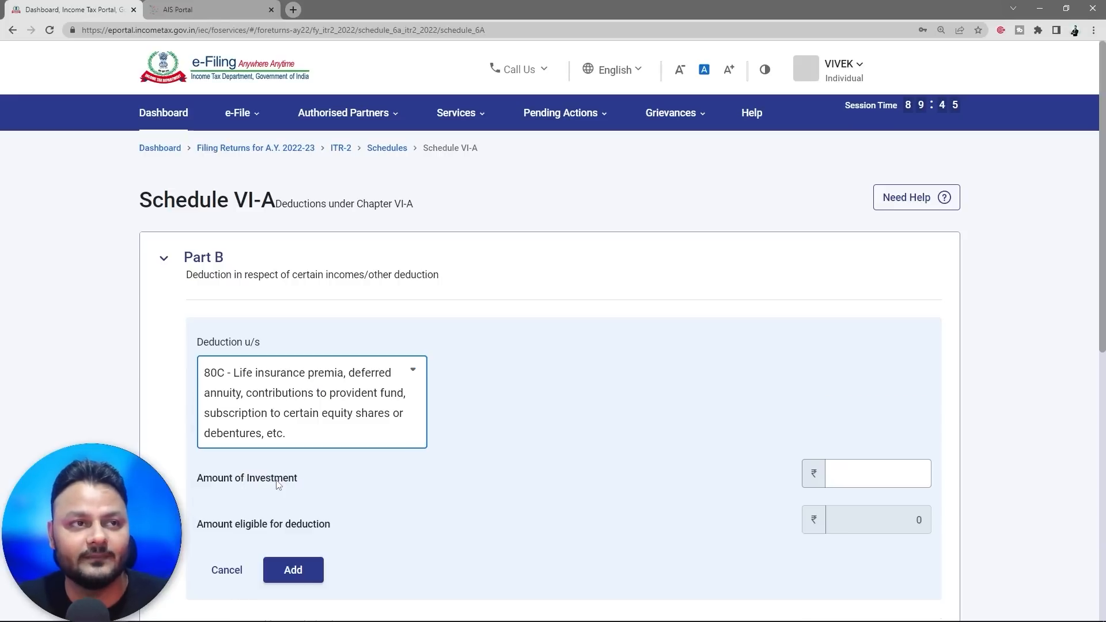
{"action": "left_click", "coordinate": [884, 468]}
{"action": "left_click", "coordinate": [884, 467]}
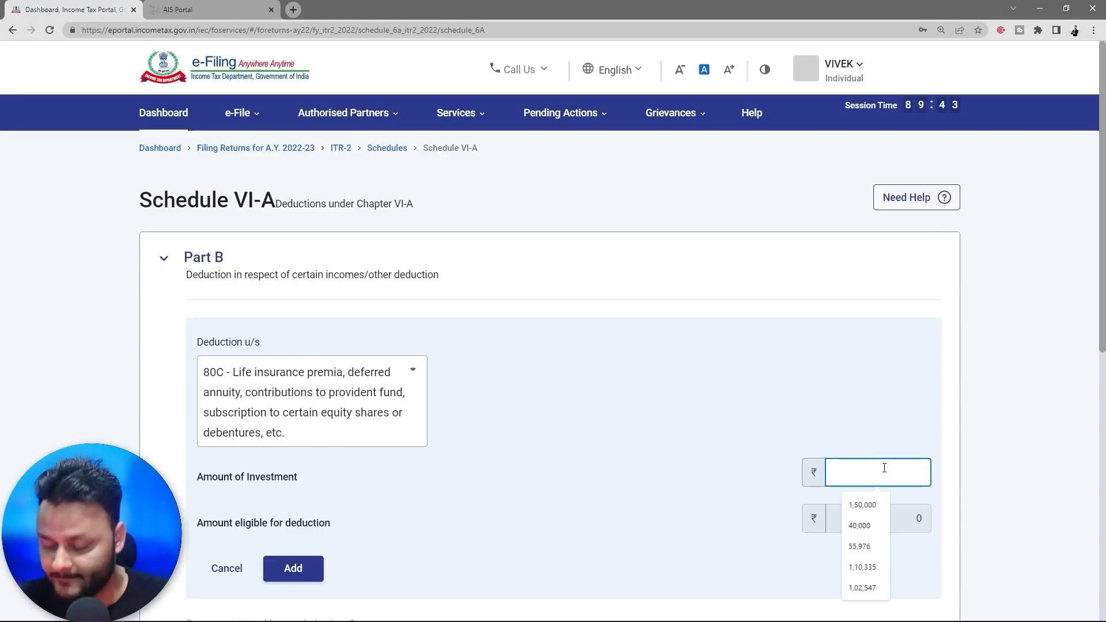
{"action": "type", "text": "80000"}
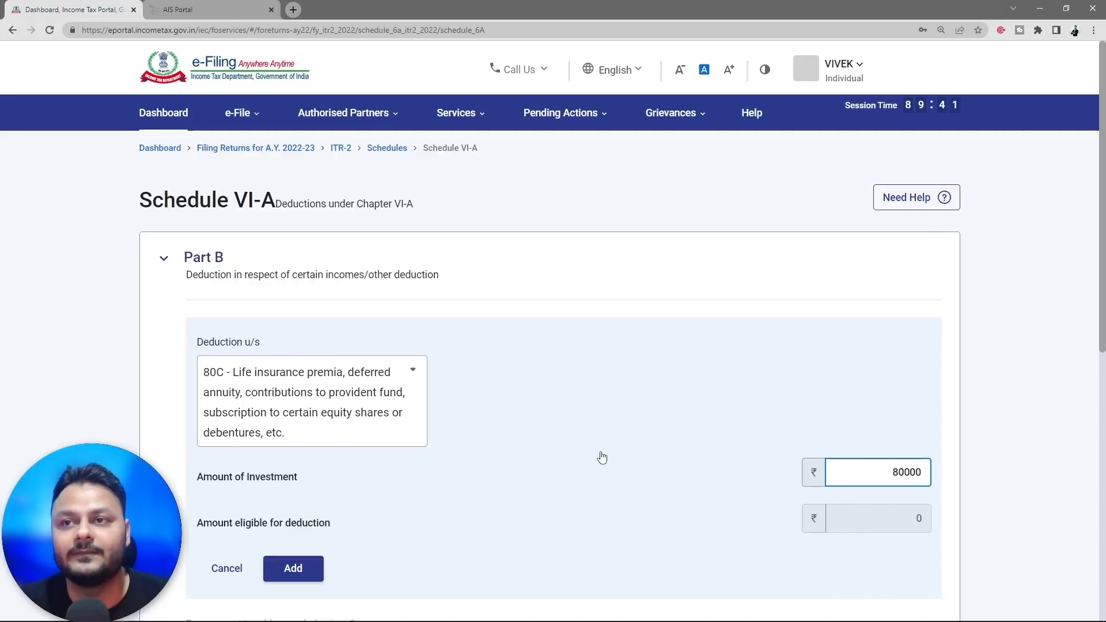
{"action": "left_click", "coordinate": [430, 488]}
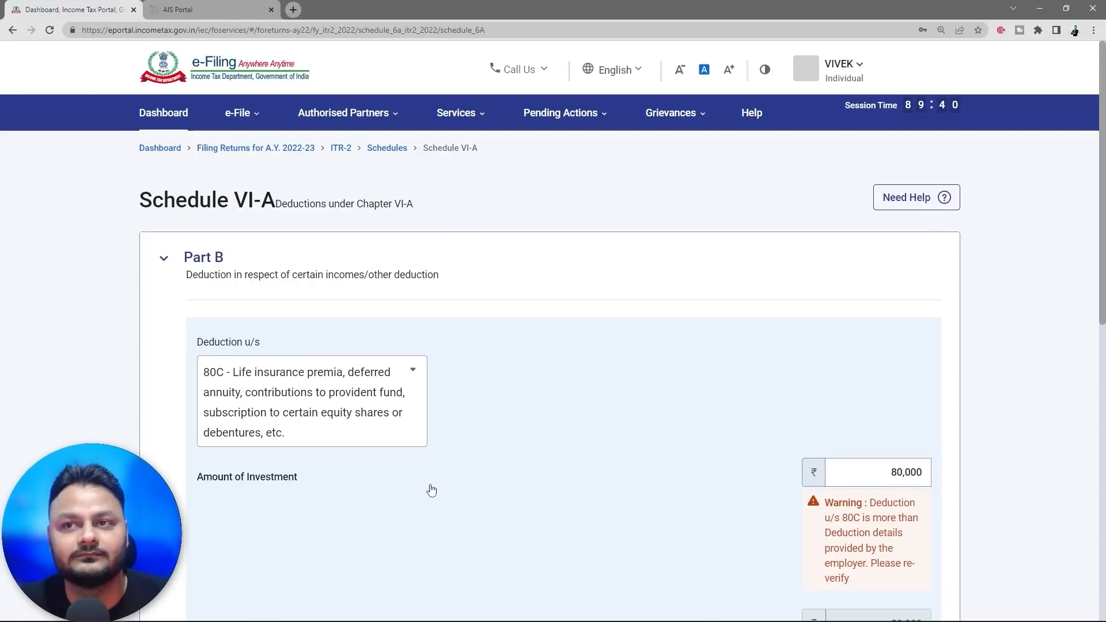
{"action": "scroll", "coordinate": [432, 489], "scroll_direction": "down", "scroll_amount": 3}
{"action": "left_click", "coordinate": [312, 502]}
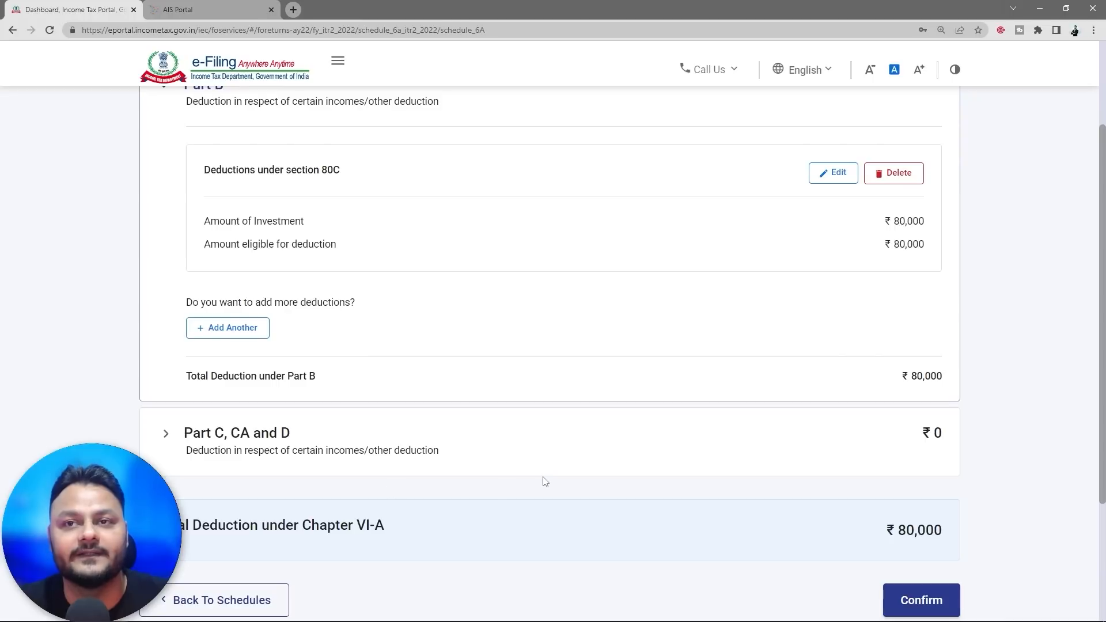
- Confirm Schedule VI-A and check the Chapter VI-A deductions against the Excel computation
{"action": "scroll", "coordinate": [545, 481], "scroll_direction": "down", "scroll_amount": 2}
{"action": "left_click", "coordinate": [920, 485]}
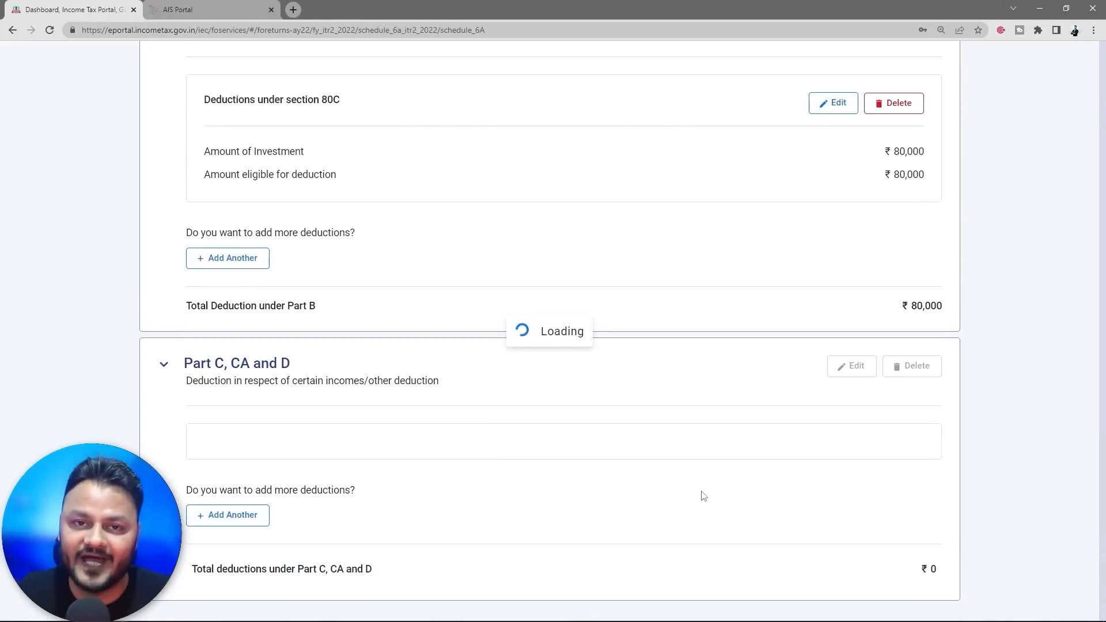
{"action": "key", "text": "alt+Tab"}
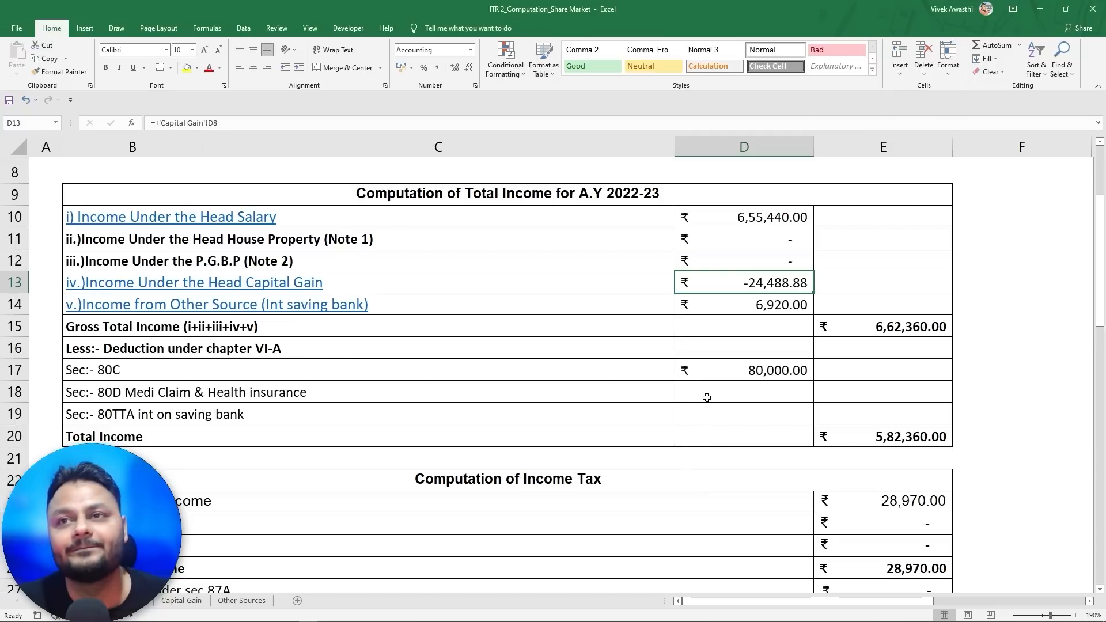
{"action": "scroll", "coordinate": [708, 397], "scroll_direction": "down", "scroll_amount": 1}
{"action": "key", "text": "alt+Tab"}
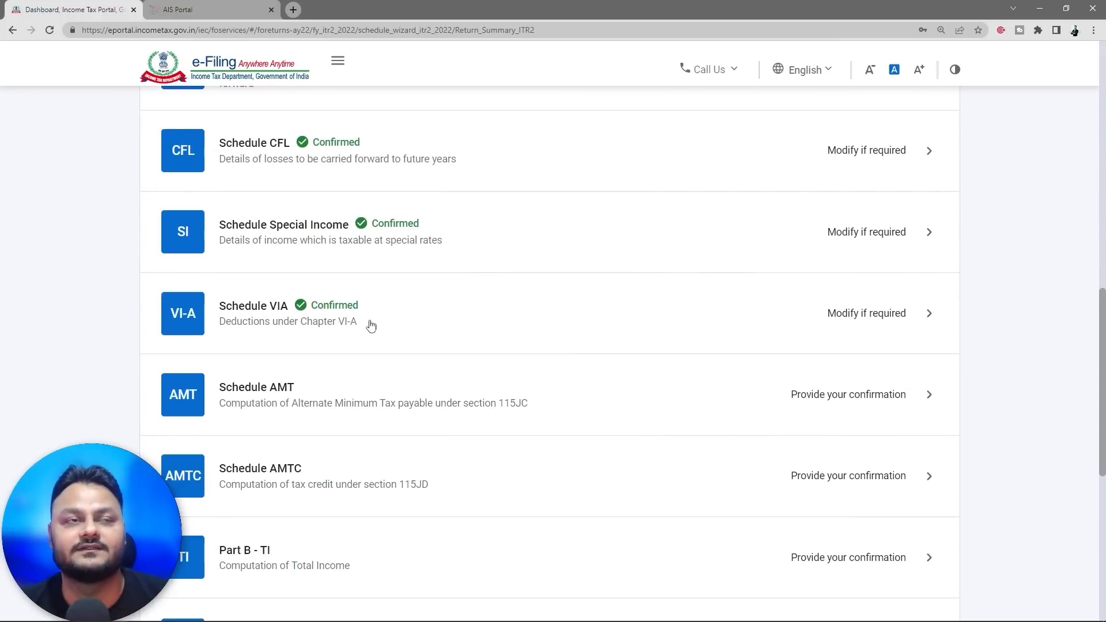
- Open and confirm Schedule AMT, and do the same for Schedule AMTC without adding any tax credit details
{"action": "left_click", "coordinate": [668, 407]}
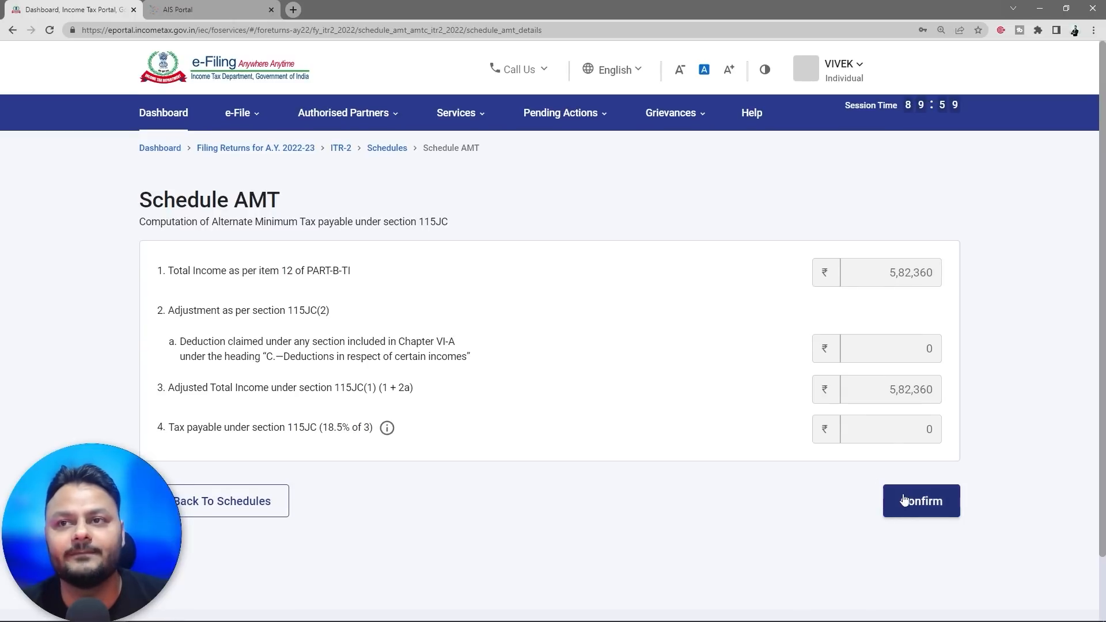
{"action": "left_click", "coordinate": [939, 501]}
{"action": "scroll", "coordinate": [651, 511], "scroll_direction": "down", "scroll_amount": 14}
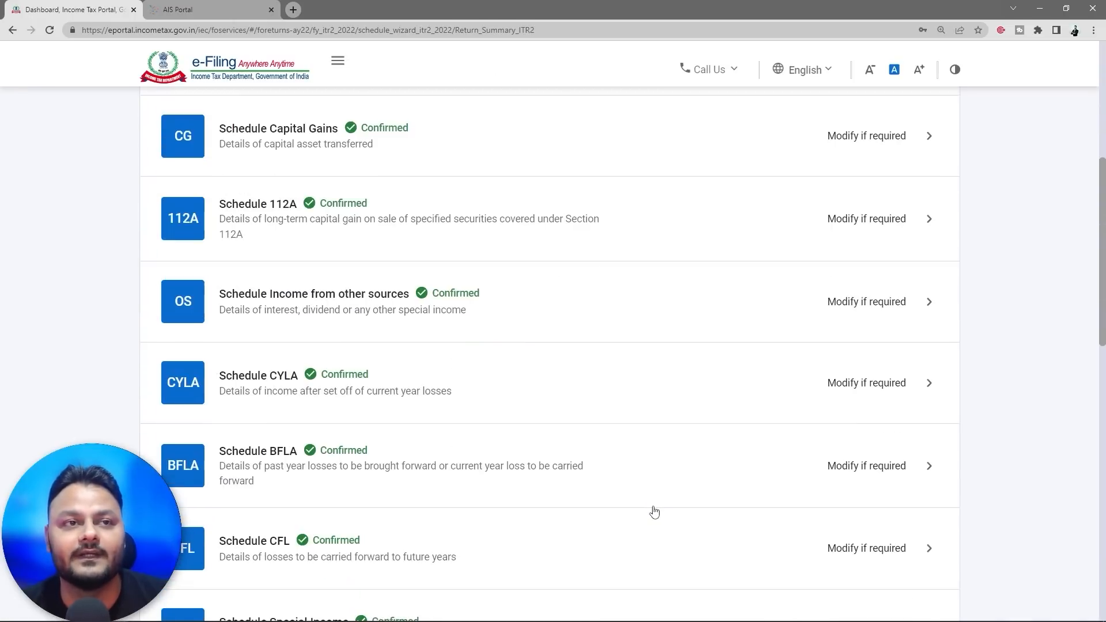
{"action": "left_click", "coordinate": [645, 488]}
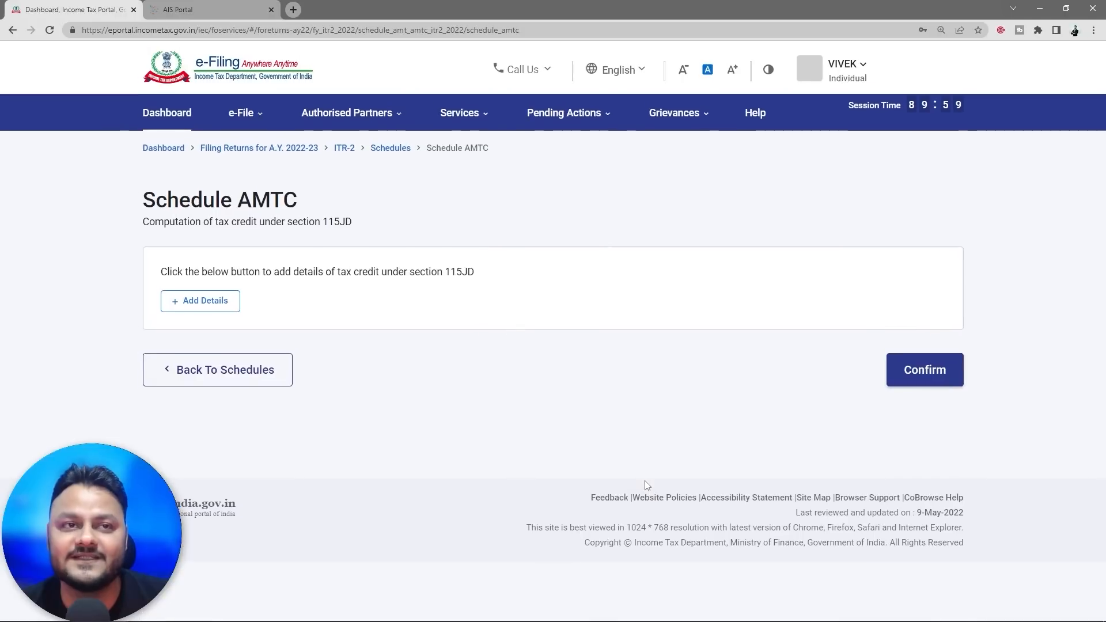
{"action": "left_click", "coordinate": [937, 364]}
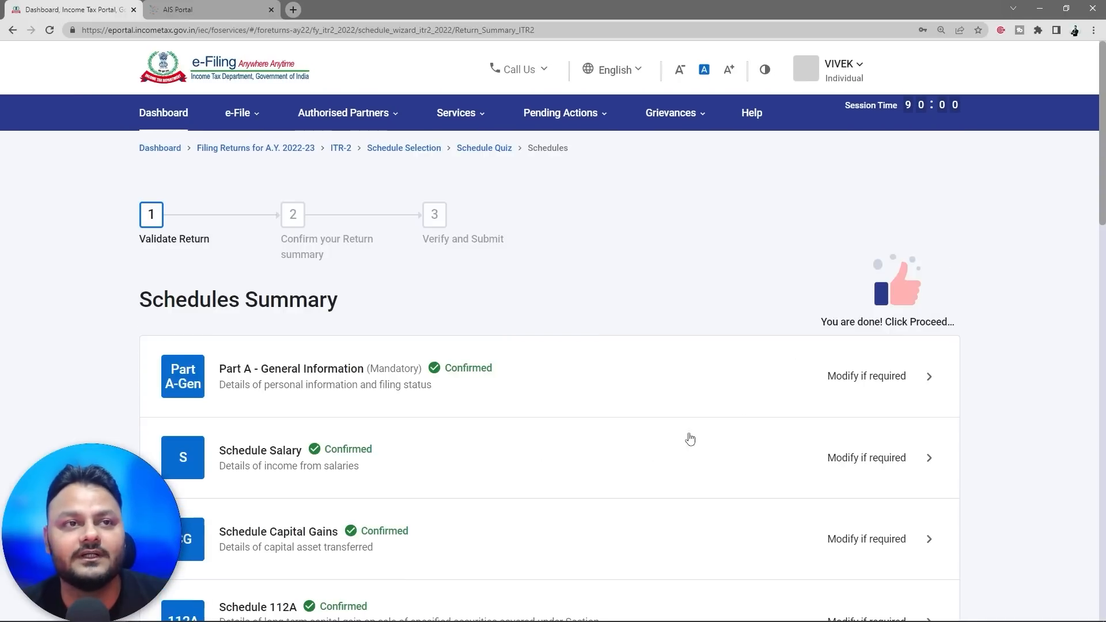
- Open Part B - TI, review the computation of total income, and confirm it
{"action": "scroll", "coordinate": [629, 474], "scroll_direction": "down", "scroll_amount": 14}
{"action": "scroll", "coordinate": [631, 474], "scroll_direction": "down", "scroll_amount": 3}
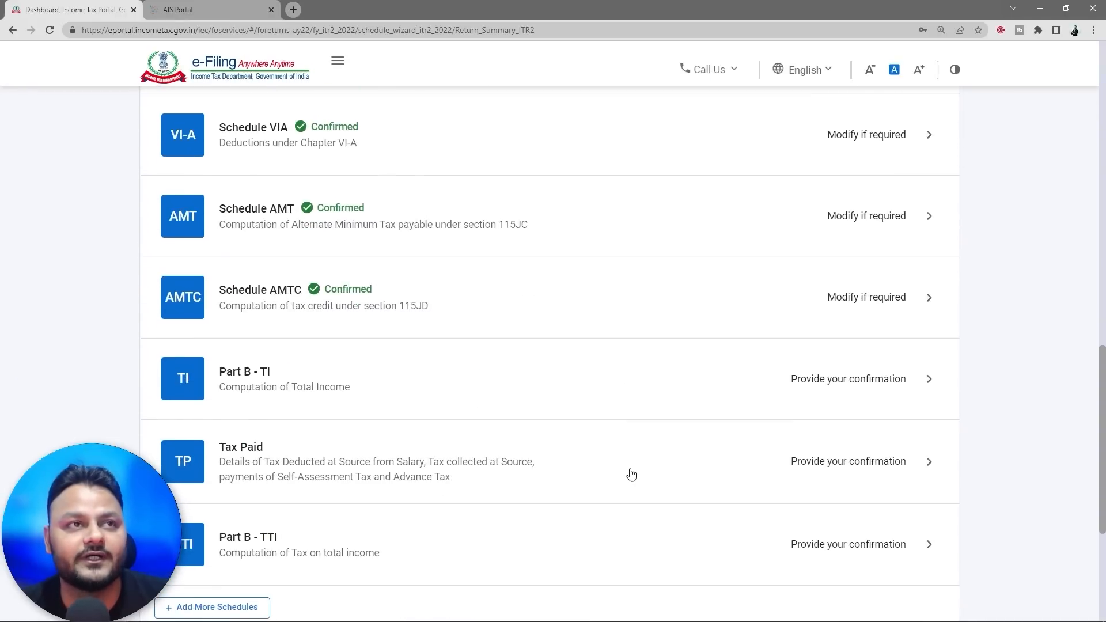
{"action": "left_click", "coordinate": [695, 394]}
{"action": "scroll", "coordinate": [696, 394], "scroll_direction": "down", "scroll_amount": 10}
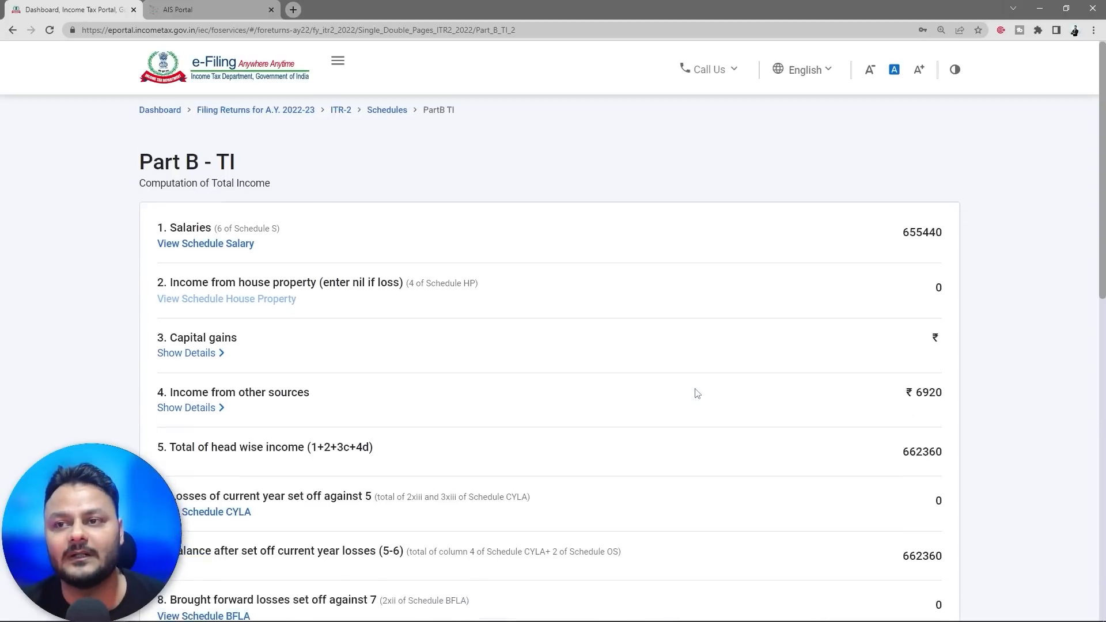
{"action": "scroll", "coordinate": [655, 473], "scroll_direction": "down", "scroll_amount": 1}
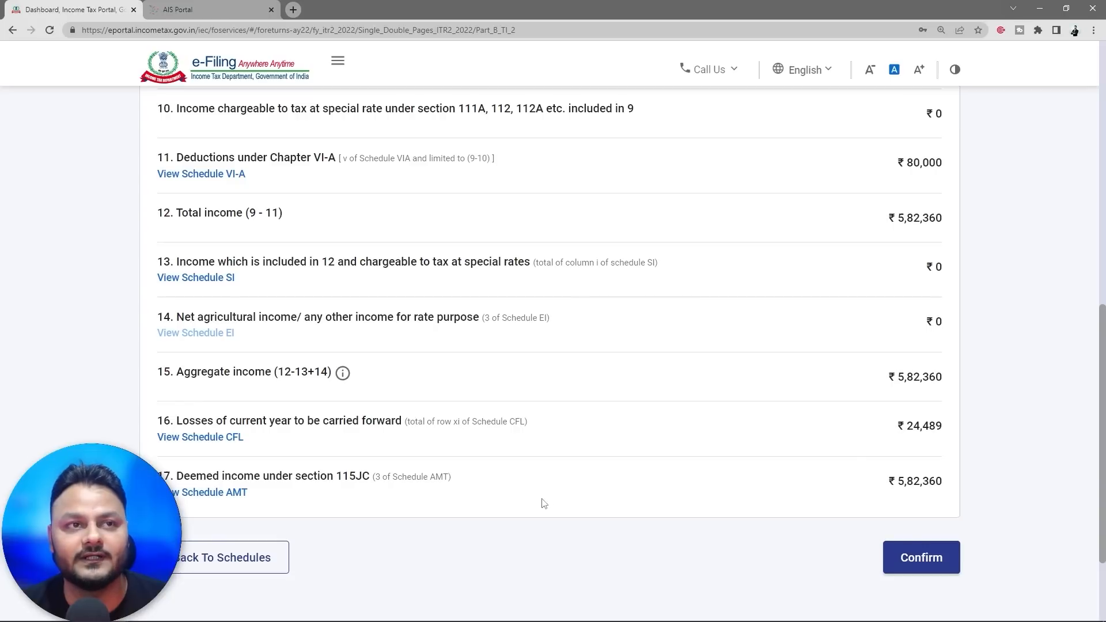
{"action": "left_click", "coordinate": [919, 558]}
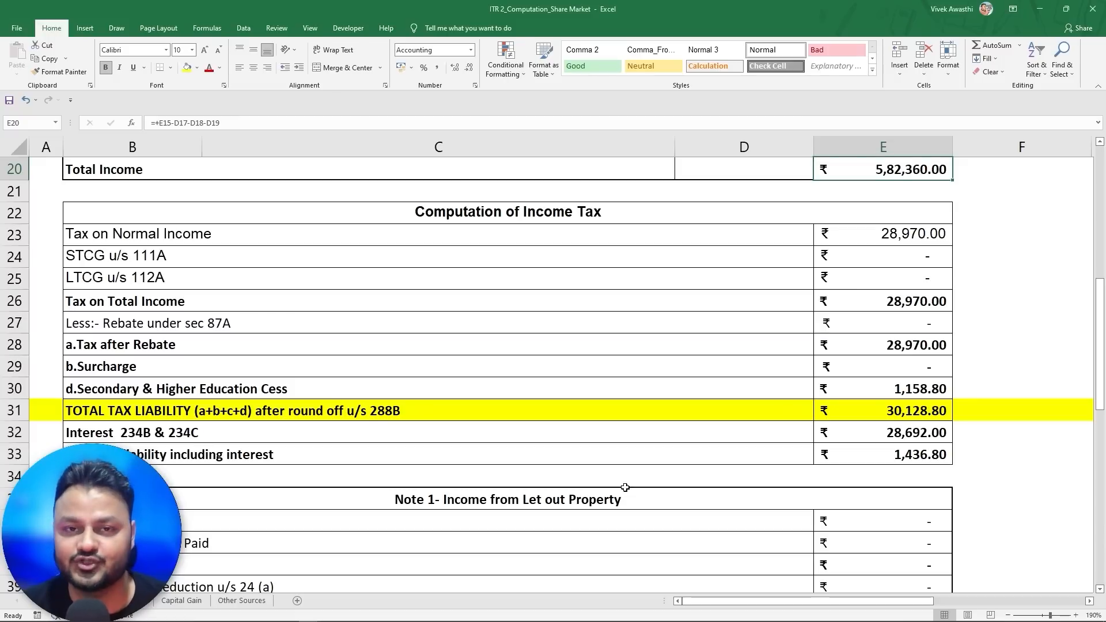
- Review the income tax computation in the Excel sheet, including the total tax liability and interest
{"action": "scroll", "coordinate": [626, 483], "scroll_direction": "down", "scroll_amount": 1}
{"action": "scroll", "coordinate": [626, 484], "scroll_direction": "down", "scroll_amount": 2}
{"action": "scroll", "coordinate": [627, 483], "scroll_direction": "up", "scroll_amount": 1}
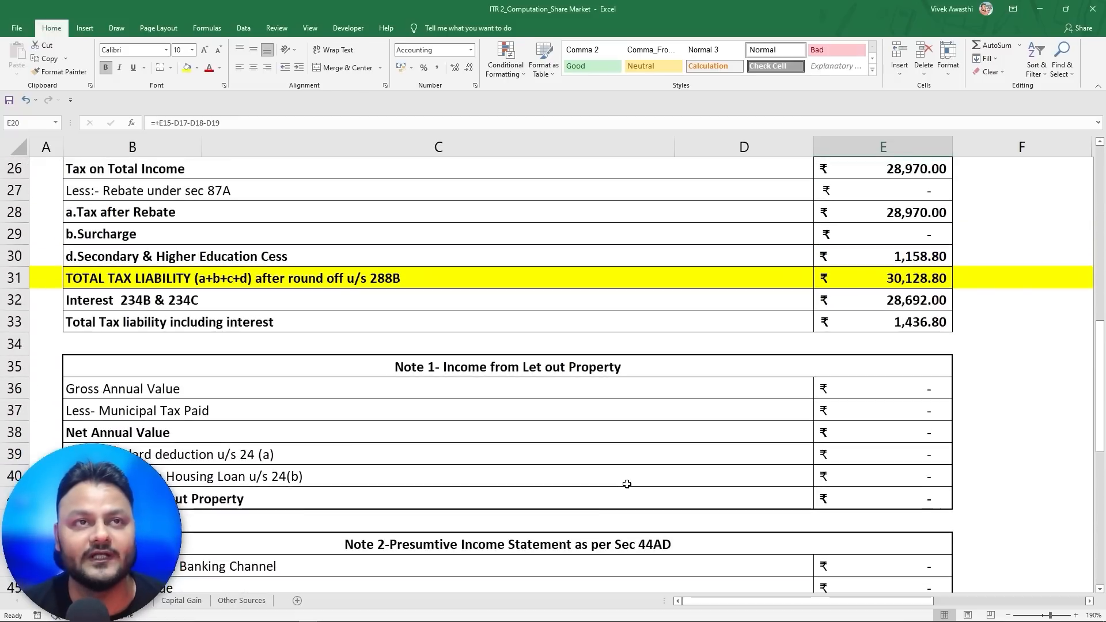
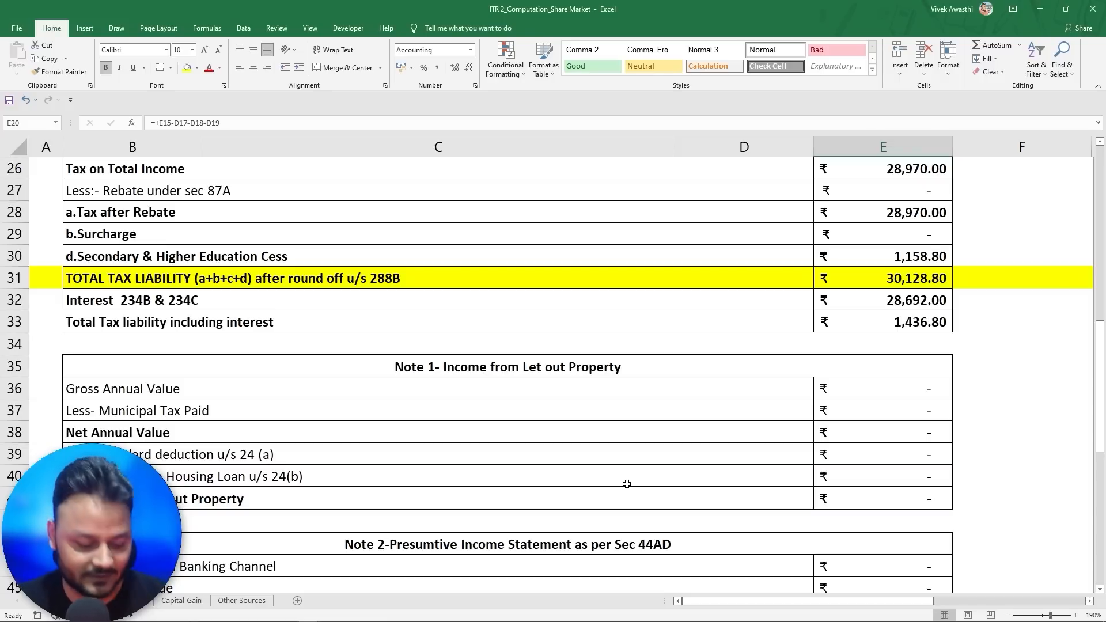
- Return to the portal, open the Tax Paid schedule and start a new TDS 1 entry for tax deducted from salary
{"action": "key", "text": "alt+Tab"}
{"action": "scroll", "coordinate": [626, 438], "scroll_direction": "down", "scroll_amount": 20}
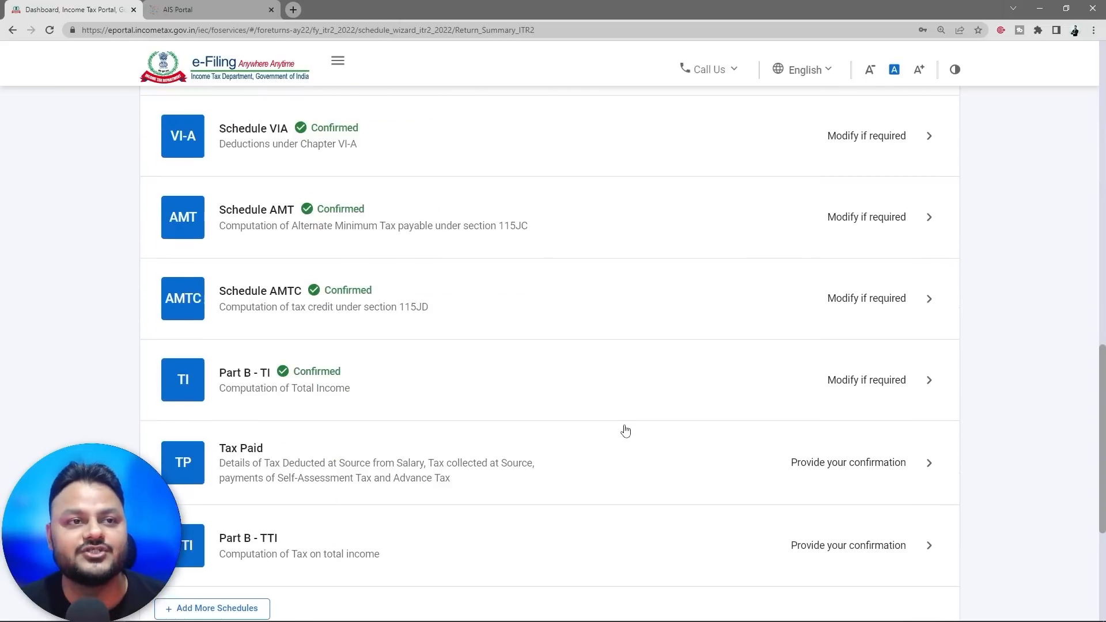
{"action": "left_click", "coordinate": [680, 461]}
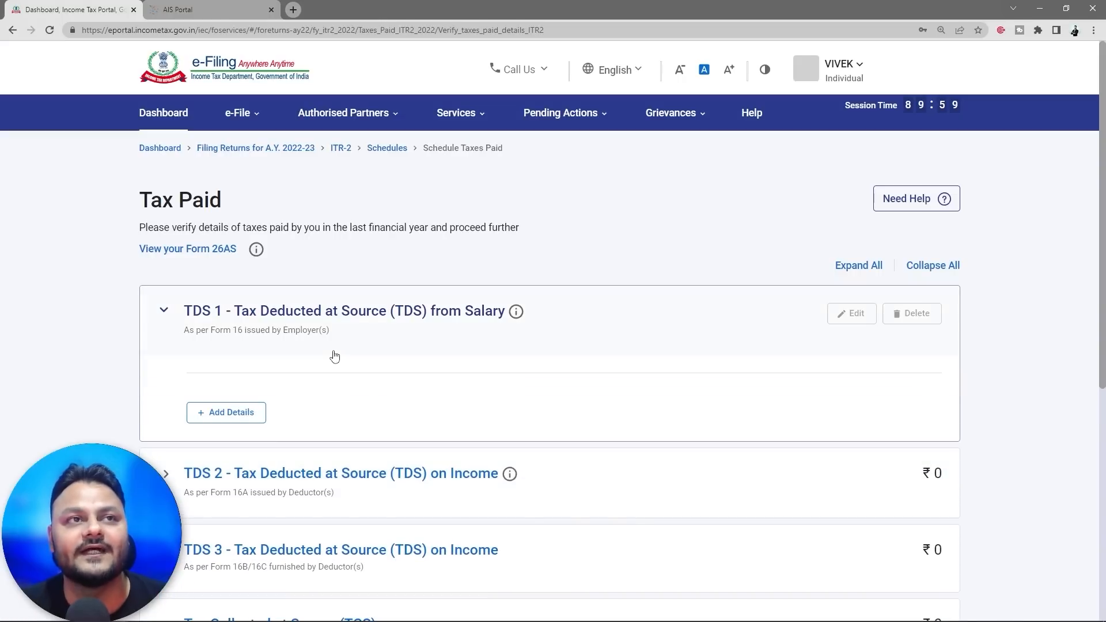
{"action": "scroll", "coordinate": [499, 351], "scroll_direction": "down", "scroll_amount": 1}
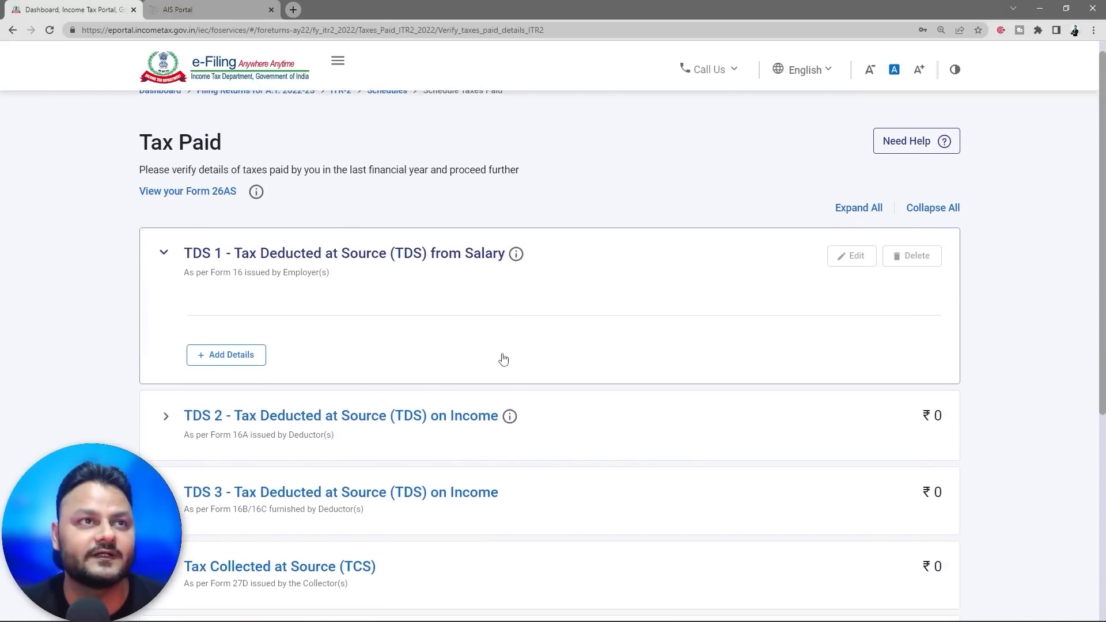
{"action": "left_click", "coordinate": [224, 354]}
- Copy the employer's TAN from the Excel salary sheet into the TAN of the Employer field of the TDS 1 entry
{"action": "key", "text": "alt+Tab"}
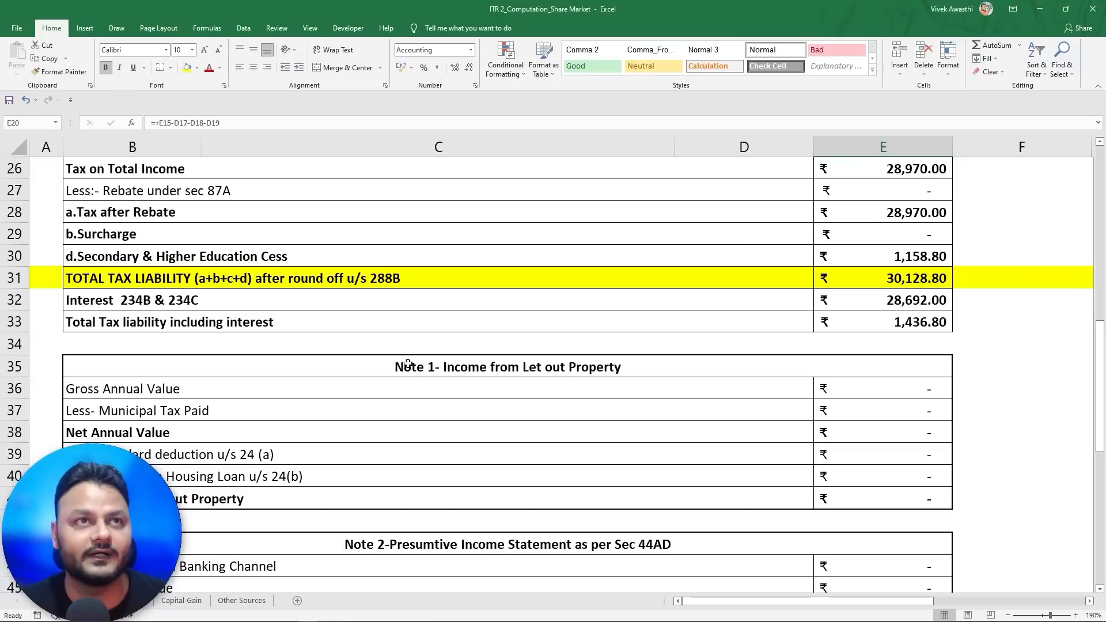
{"action": "scroll", "coordinate": [605, 355], "scroll_direction": "up", "scroll_amount": 7}
{"action": "left_click", "coordinate": [137, 600]}
{"action": "scroll", "coordinate": [684, 442], "scroll_direction": "up", "scroll_amount": 2}
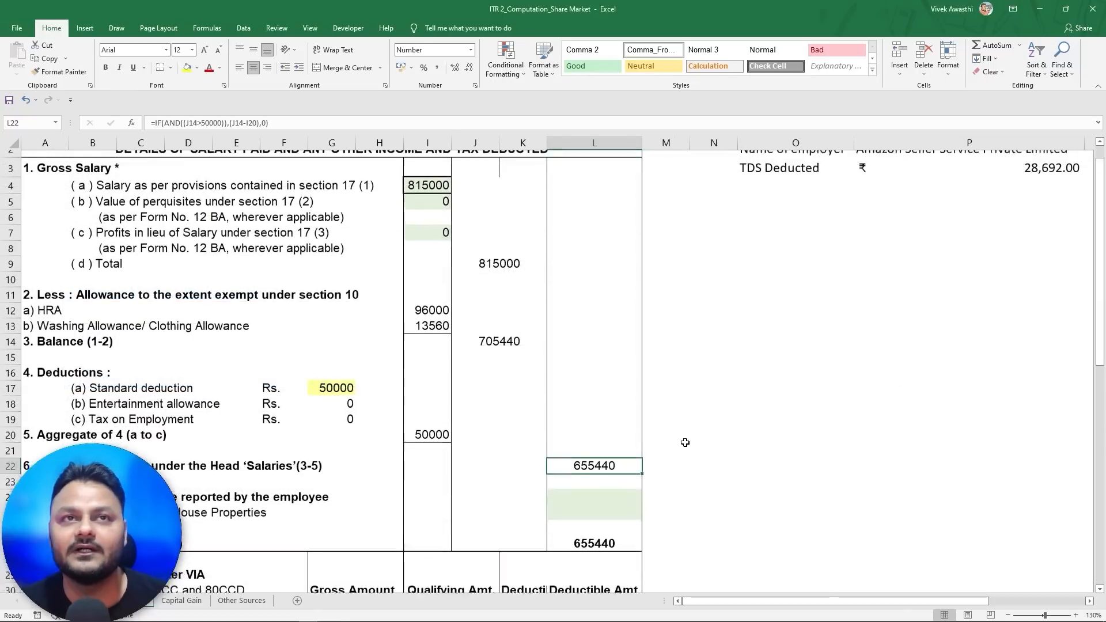
{"action": "left_click", "coordinate": [900, 161]}
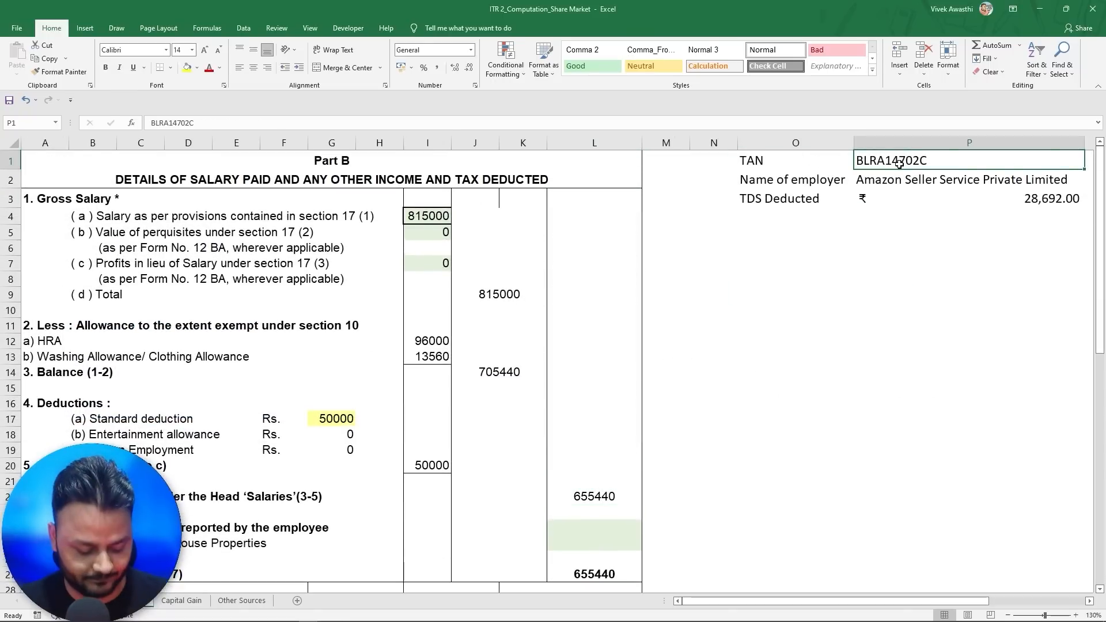
{"action": "key", "text": "ctrl+c"}
{"action": "key", "text": "alt+Tab"}
{"action": "left_click", "coordinate": [247, 302]}
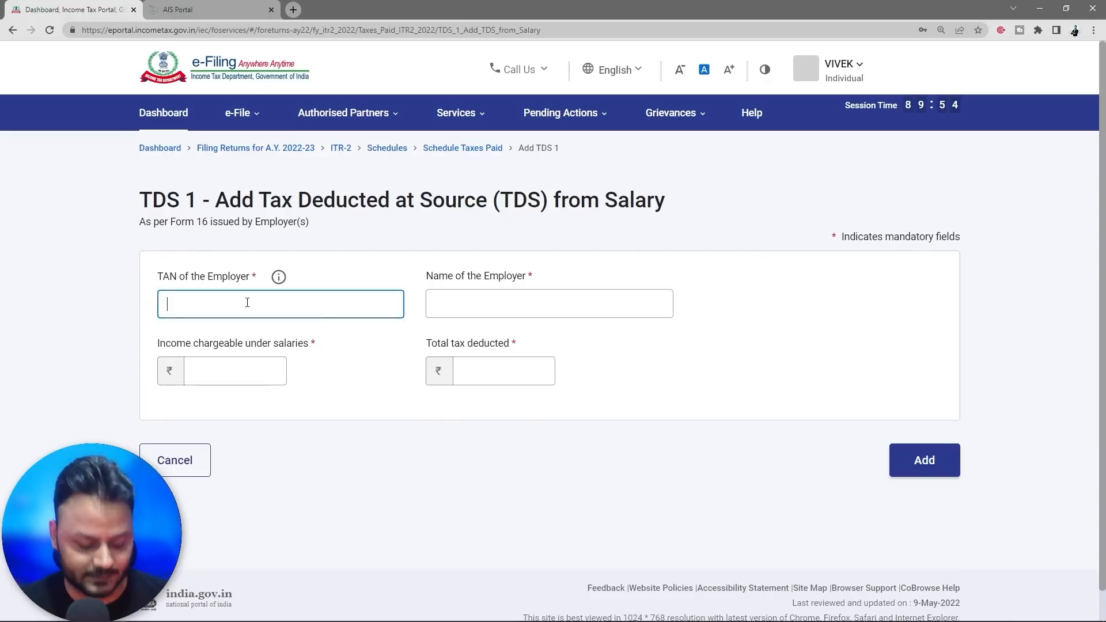
{"action": "key", "text": "ctrl+v"}
{"action": "key", "text": "Tab"}
- Copy the employer name Amazon Seller Service Private Limited from Excel into the TDS 1 entry
{"action": "key", "text": "alt+Tab"}
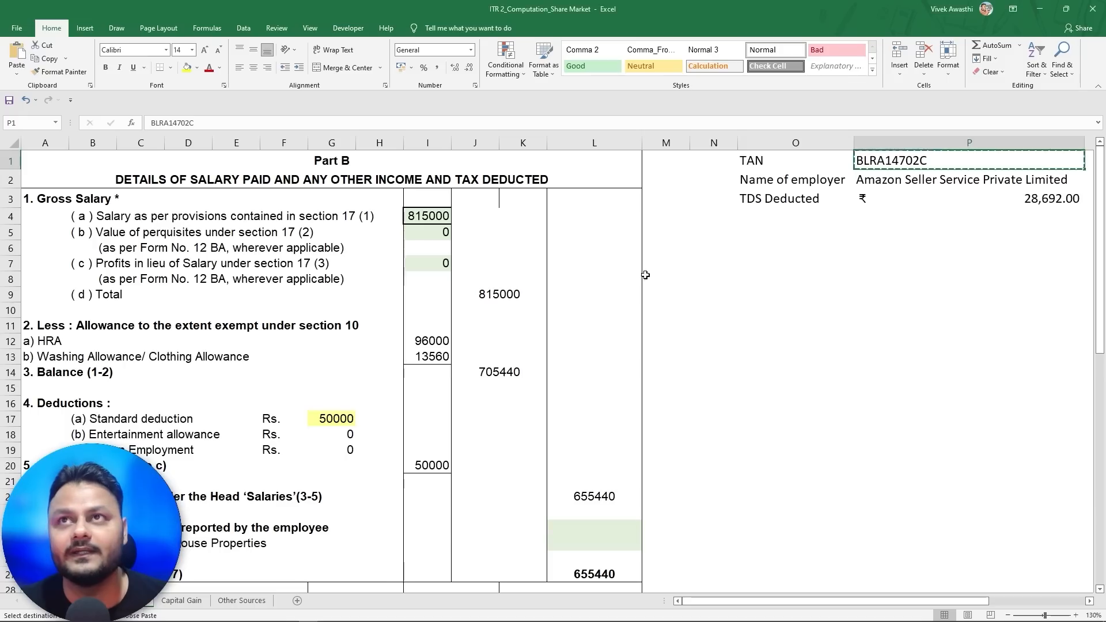
{"action": "left_click", "coordinate": [912, 178]}
{"action": "key", "text": "ctrl+c"}
{"action": "key", "text": "alt+Tab"}
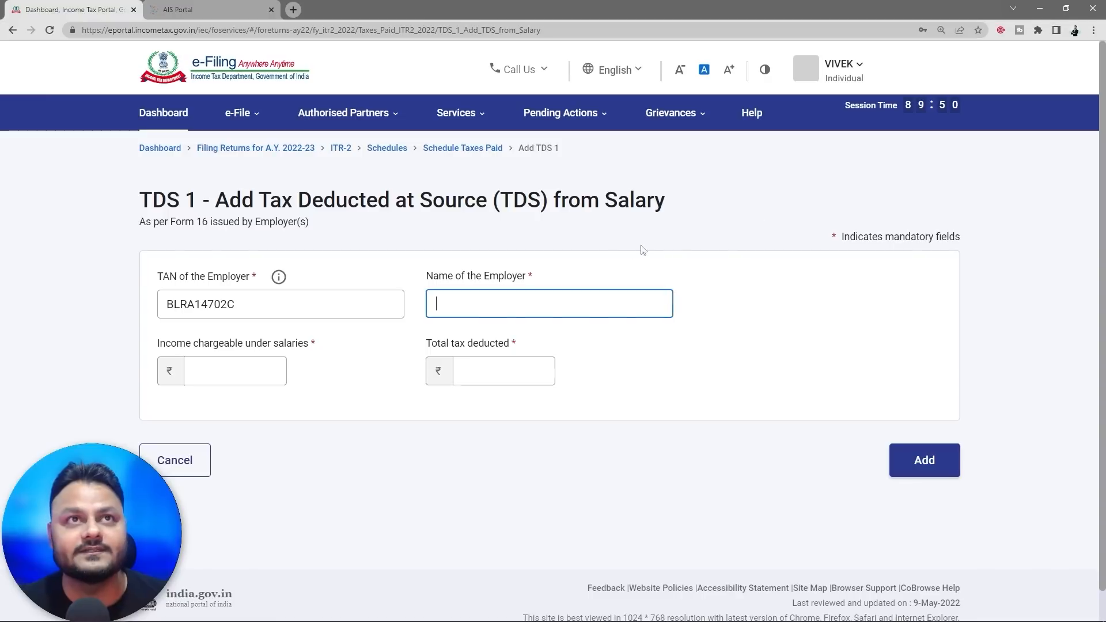
{"action": "key", "text": "ctrl+v"}
- Look up the income under the head Salaries in Excel and set the TDS 1 income chargeable under salaries to 655440
{"action": "left_click", "coordinate": [212, 373]}
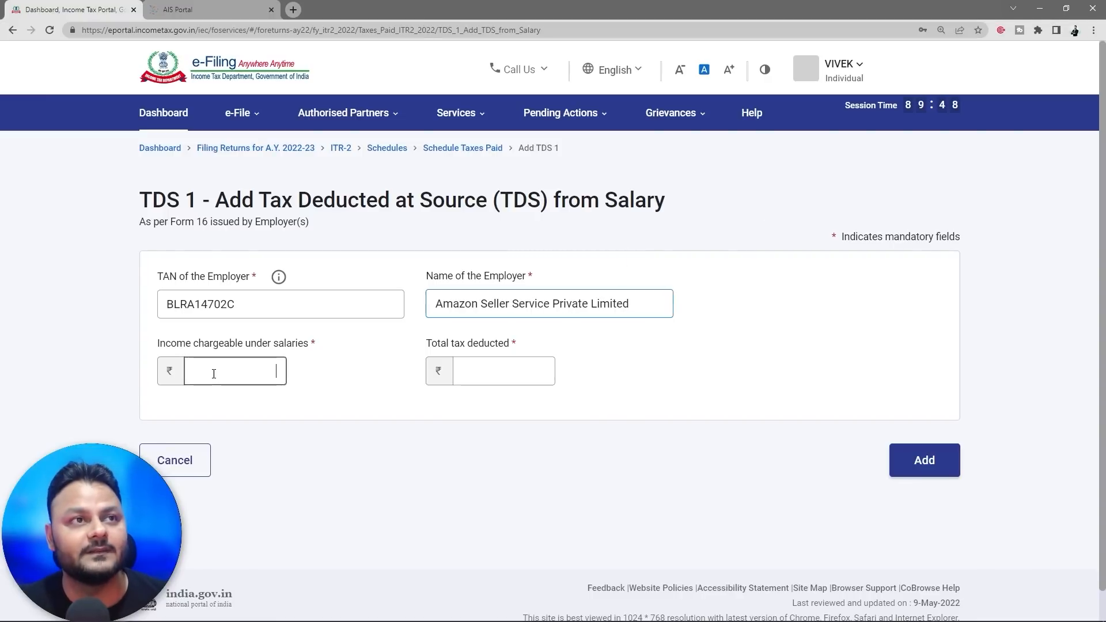
{"action": "key", "text": "alt+Tab"}
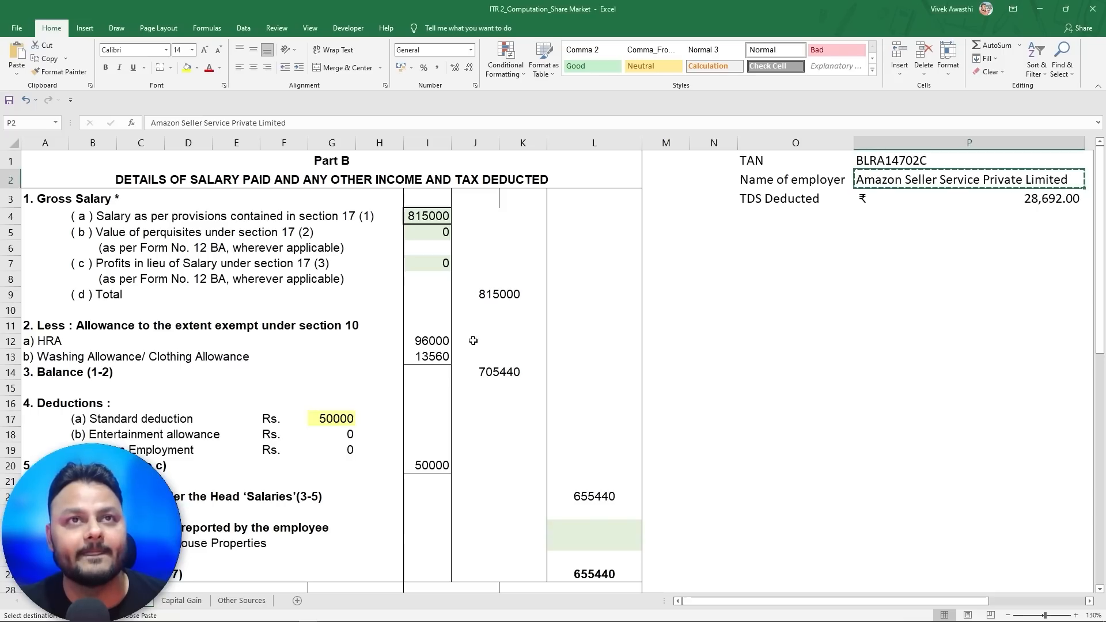
{"action": "left_click", "coordinate": [587, 499]}
{"action": "key", "text": "alt+Tab"}
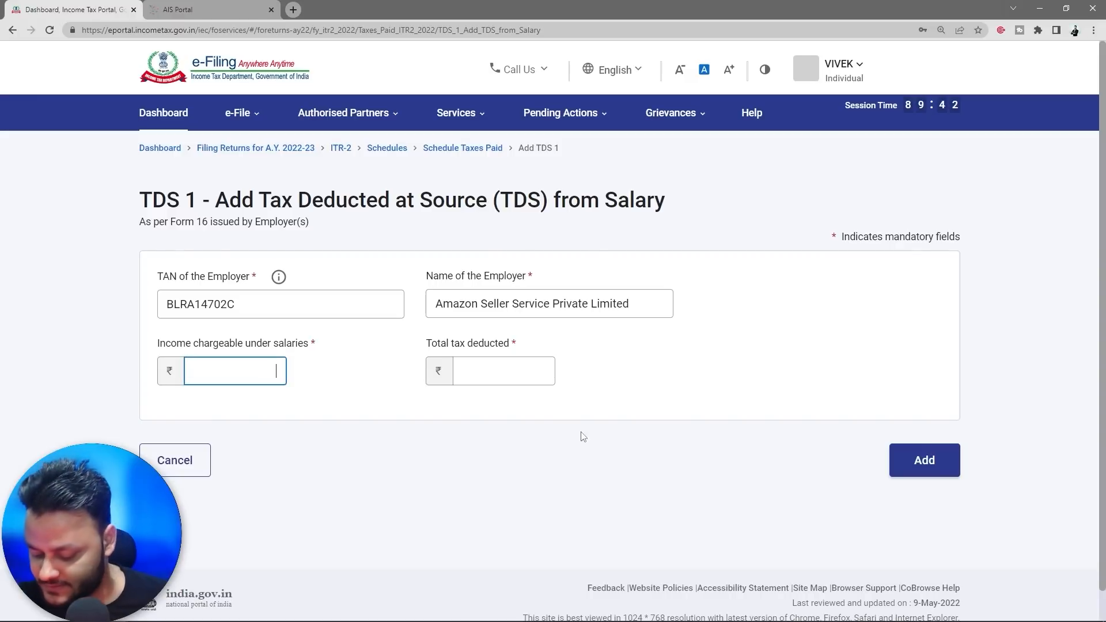
{"action": "type", "text": "655440"}
{"action": "key", "text": "Tab"}
- Look up the tax deducted at source in the Excel salary sheet, set Total tax deducted to 28692 and add the TDS 1 entry
{"action": "key", "text": "alt+Tab"}
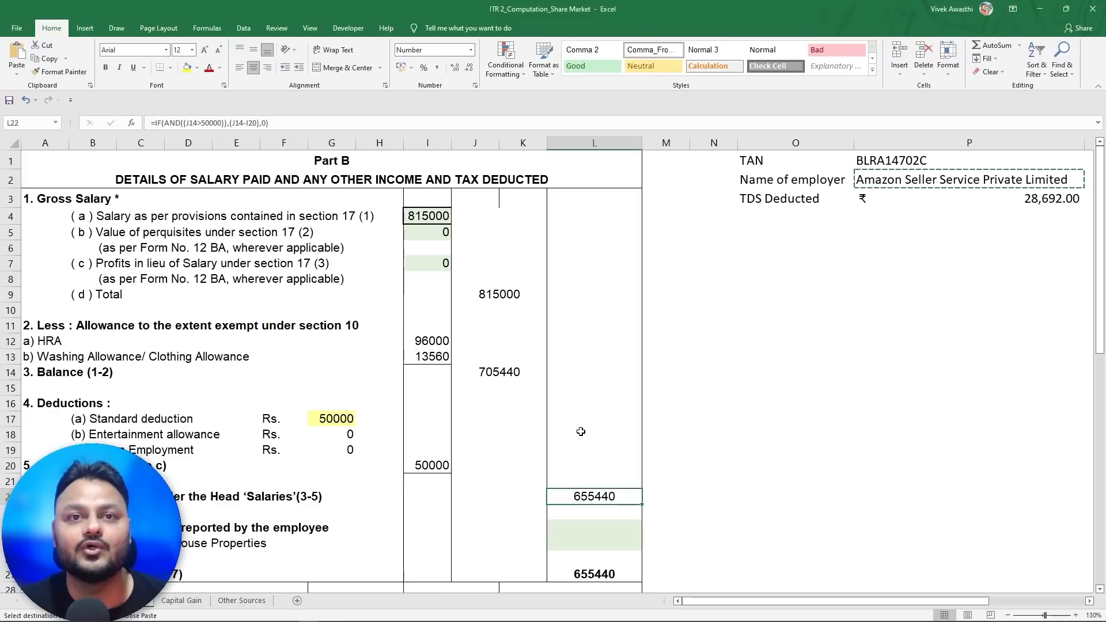
{"action": "scroll", "coordinate": [580, 431], "scroll_direction": "down", "scroll_amount": 2}
{"action": "scroll", "coordinate": [580, 431], "scroll_direction": "down", "scroll_amount": 10}
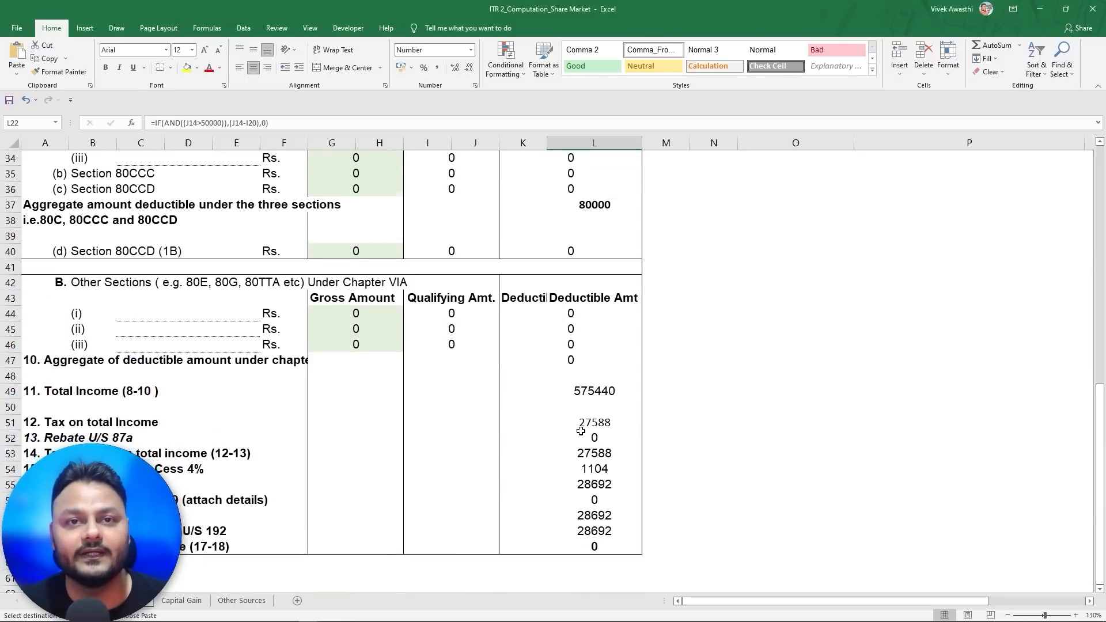
{"action": "left_click", "coordinate": [594, 485]}
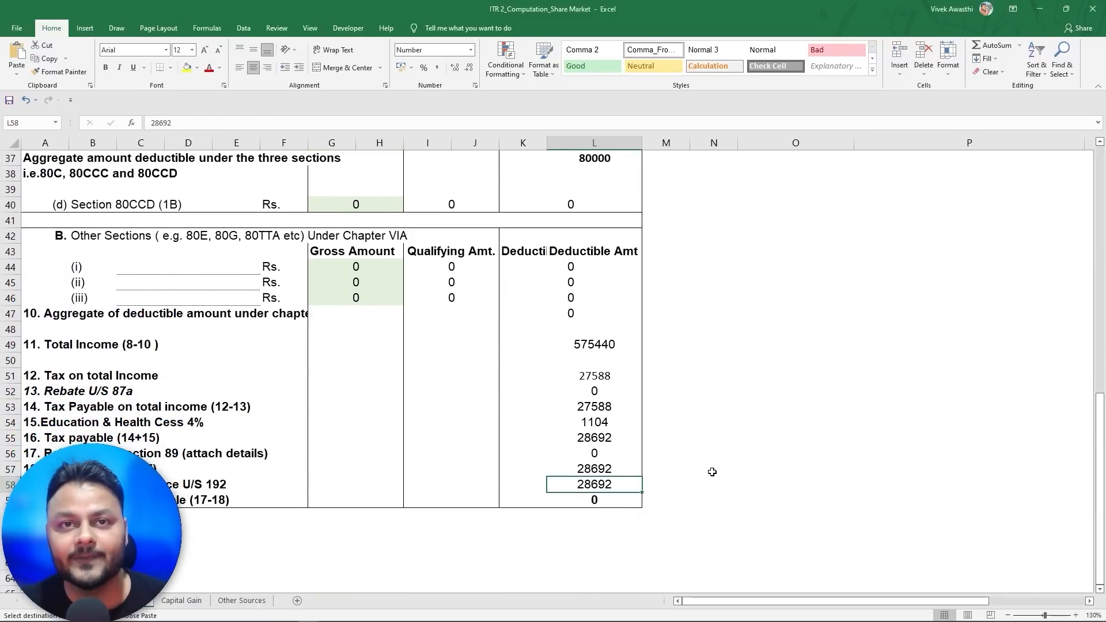
{"action": "key", "text": "alt+Tab"}
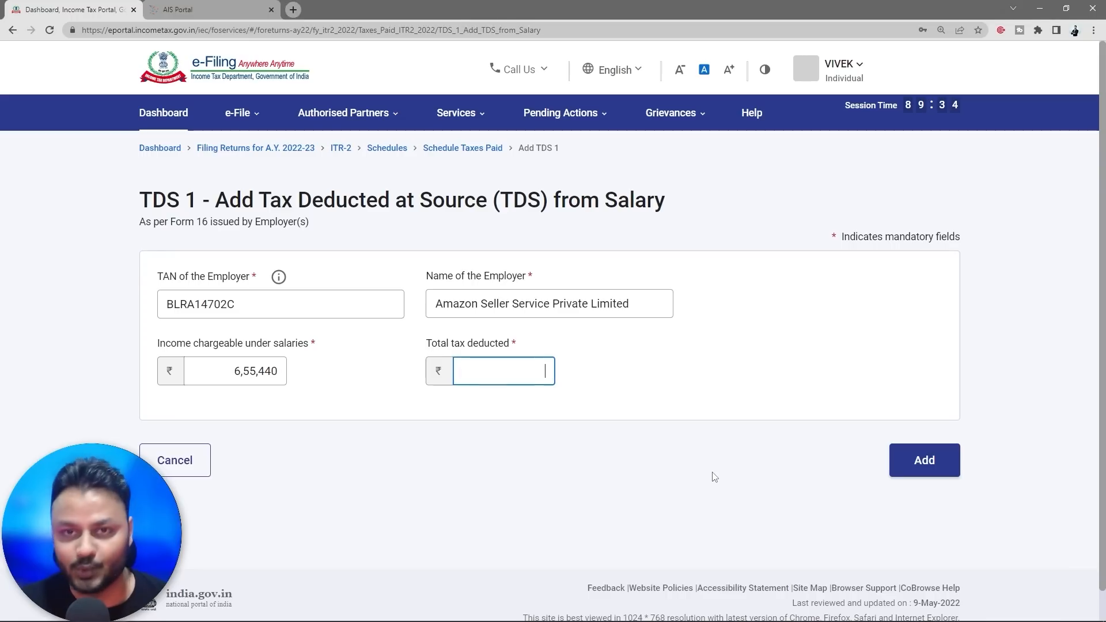
{"action": "type", "text": "28692"}
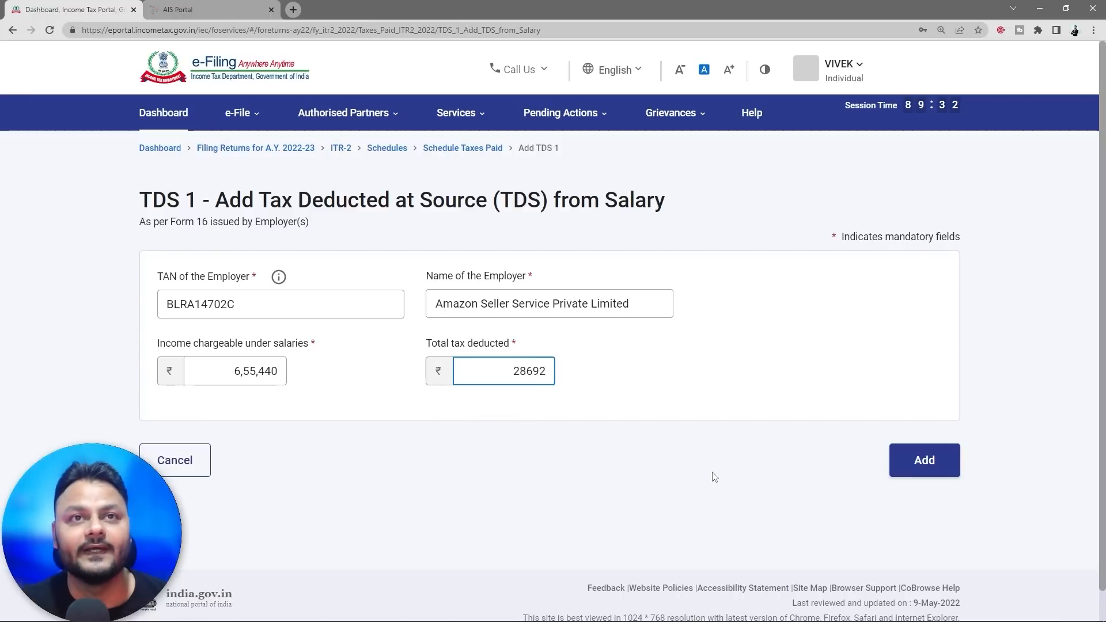
{"action": "left_click", "coordinate": [919, 461]}
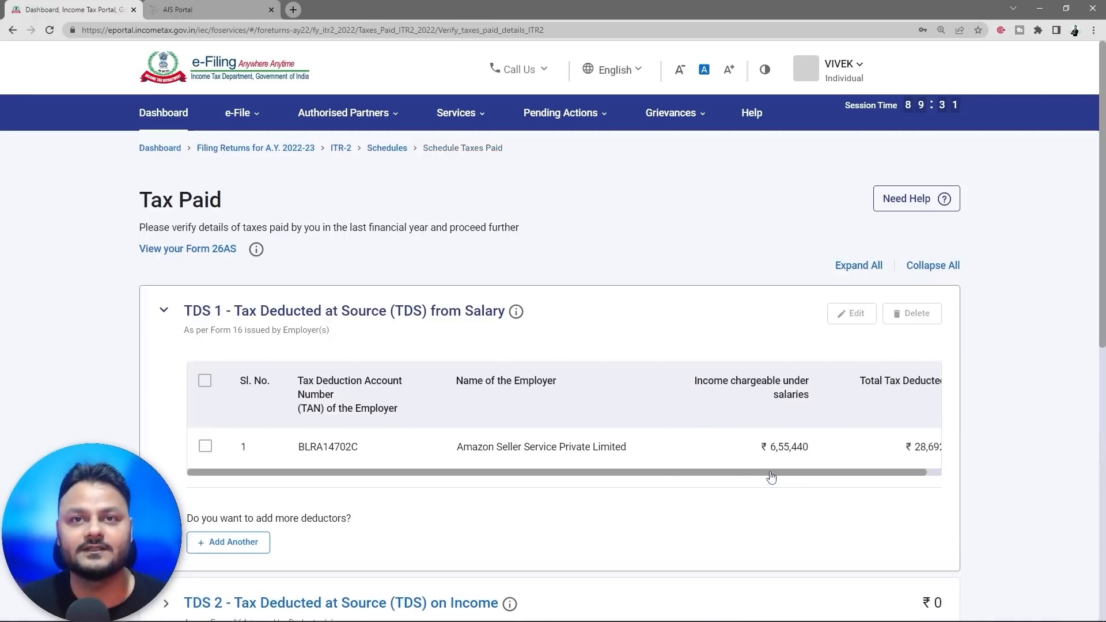
- Confirm the Tax Paid schedule and open the Part B - TTI schedule from the schedules summary
{"action": "scroll", "coordinate": [658, 477], "scroll_direction": "down", "scroll_amount": 7}
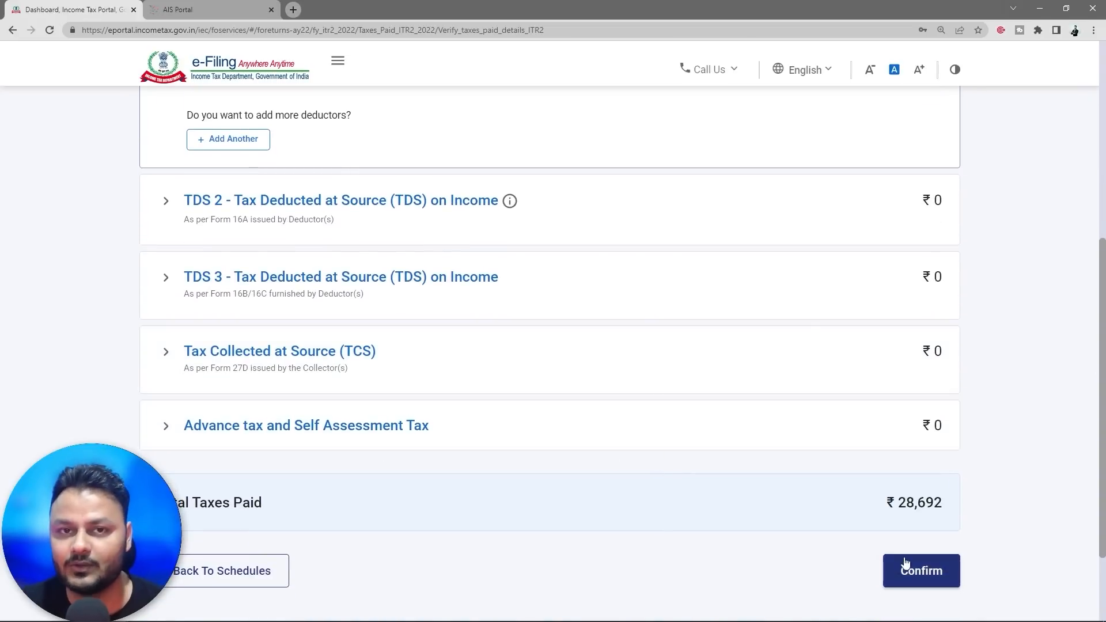
{"action": "left_click", "coordinate": [919, 573]}
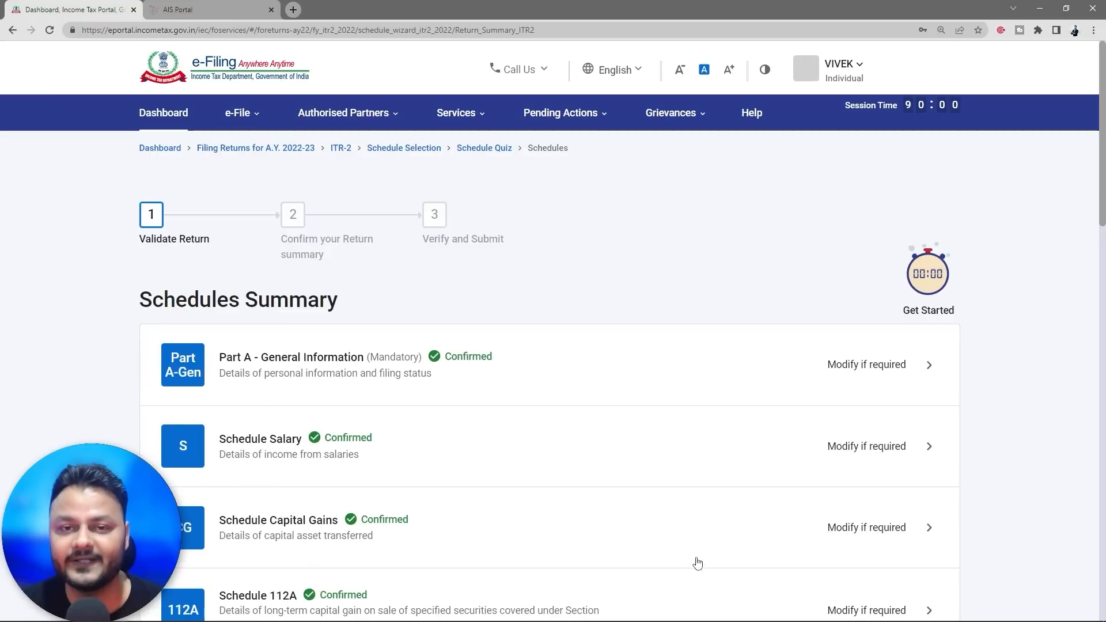
{"action": "scroll", "coordinate": [694, 566], "scroll_direction": "down", "scroll_amount": 20}
{"action": "scroll", "coordinate": [701, 546], "scroll_direction": "up", "scroll_amount": 2}
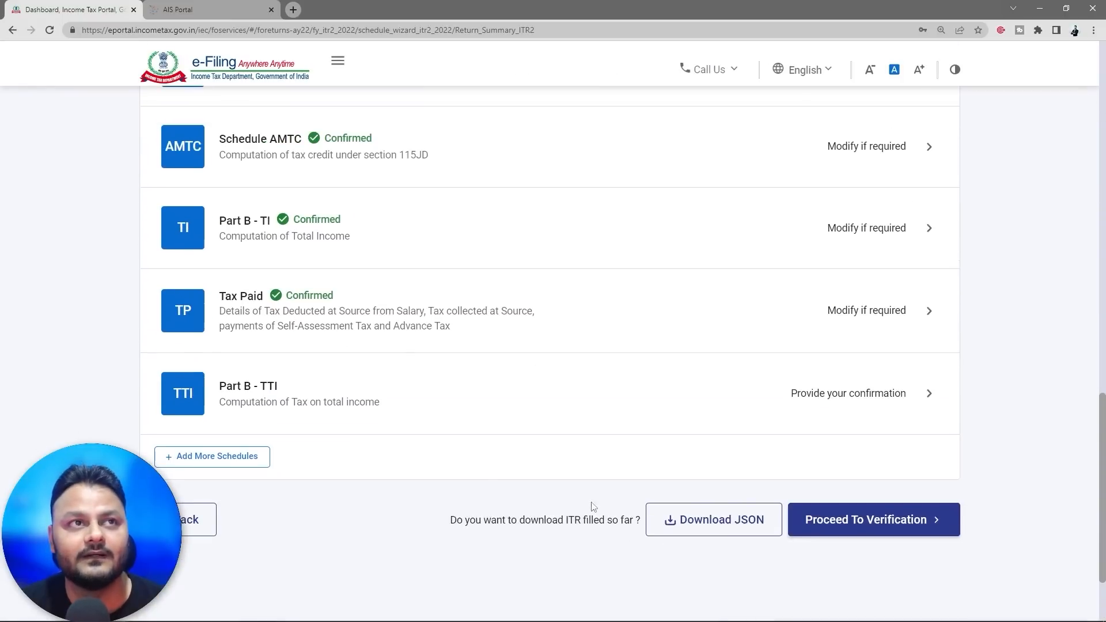
{"action": "left_click", "coordinate": [684, 405]}
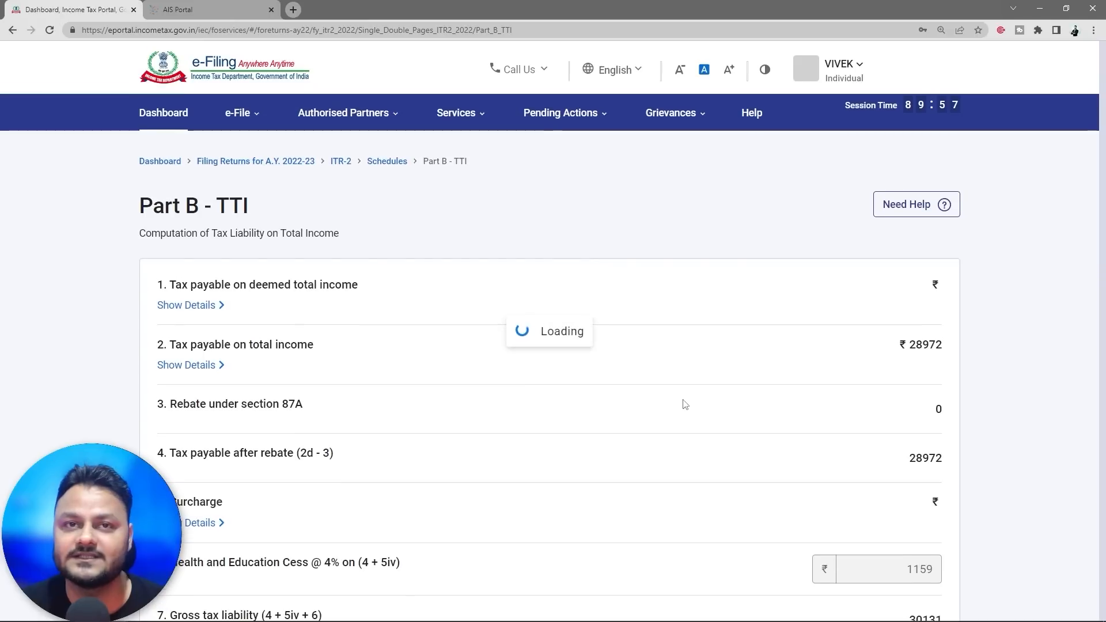
- Compare the tax payable on total income and the education cess in Part B - TTI with the income tax computation in Excel
{"action": "scroll", "coordinate": [684, 404], "scroll_direction": "down", "scroll_amount": 2}
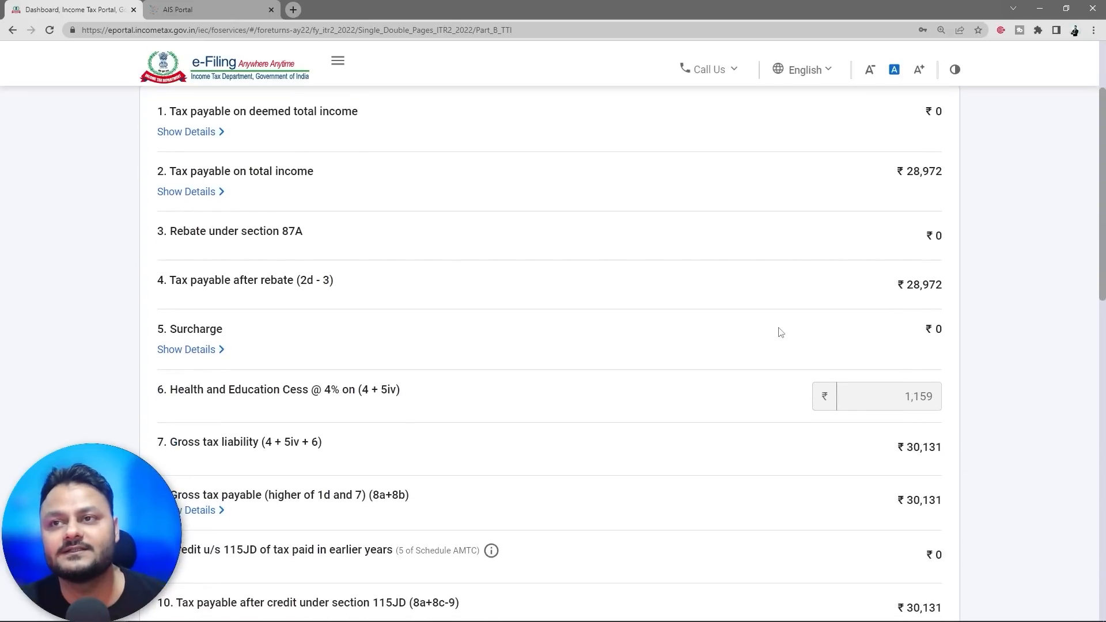
{"action": "key", "text": "alt+Tab"}
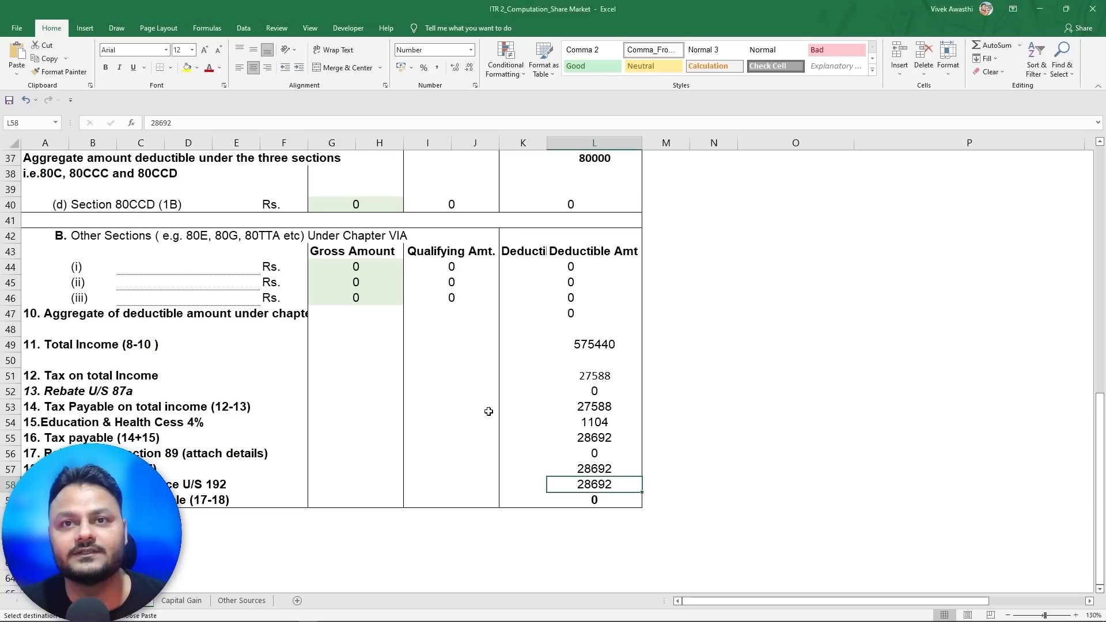
{"action": "left_click", "coordinate": [66, 601]}
{"action": "scroll", "coordinate": [585, 399], "scroll_direction": "down", "scroll_amount": 5}
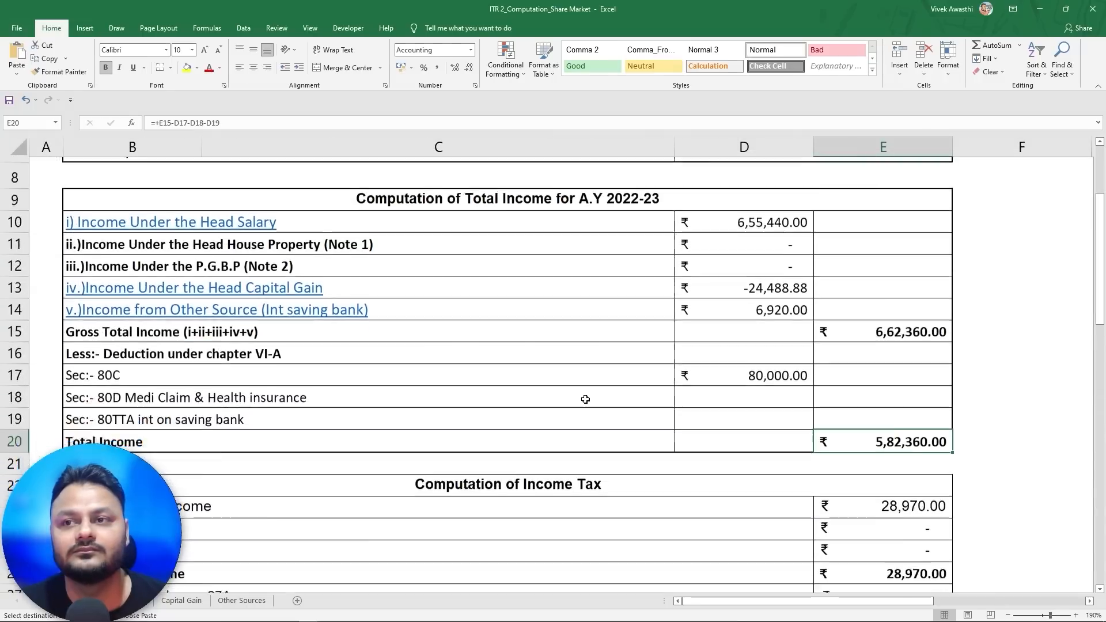
{"action": "key", "text": "alt+Tab"}
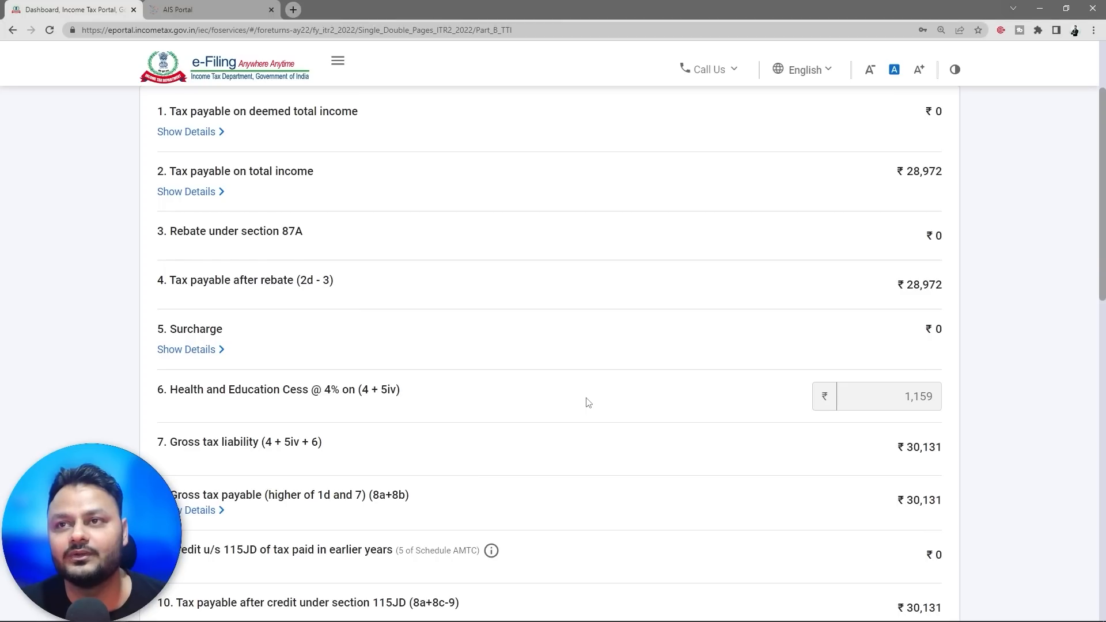
{"action": "scroll", "coordinate": [857, 371], "scroll_direction": "up", "scroll_amount": 1}
{"action": "key", "text": "alt+Tab"}
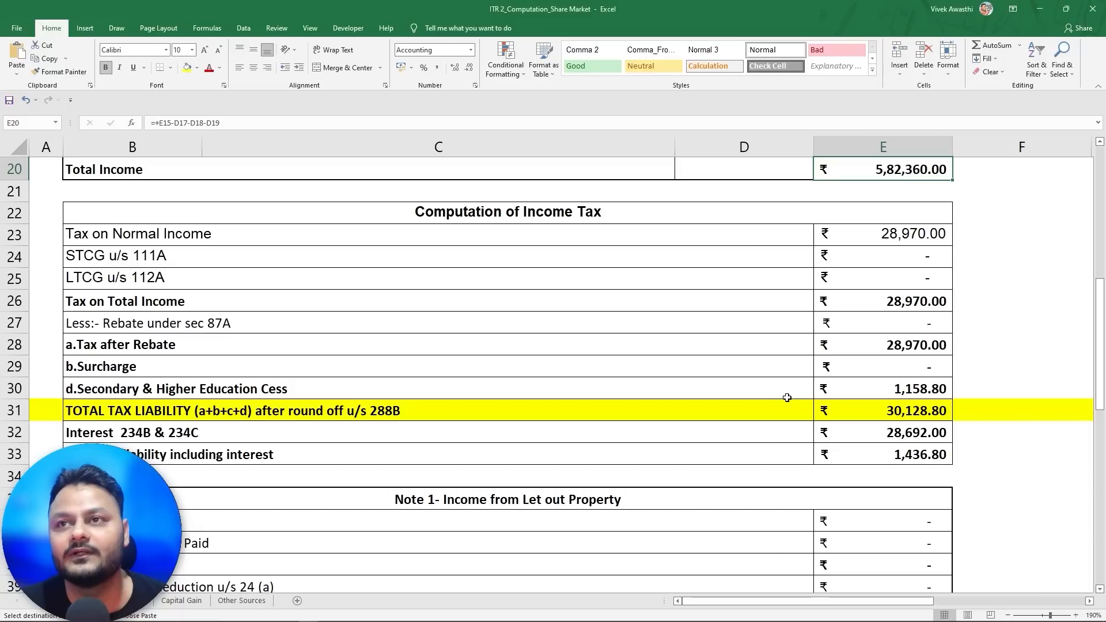
{"action": "scroll", "coordinate": [787, 397], "scroll_direction": "down", "scroll_amount": 3}
{"action": "scroll", "coordinate": [787, 398], "scroll_direction": "up", "scroll_amount": 3}
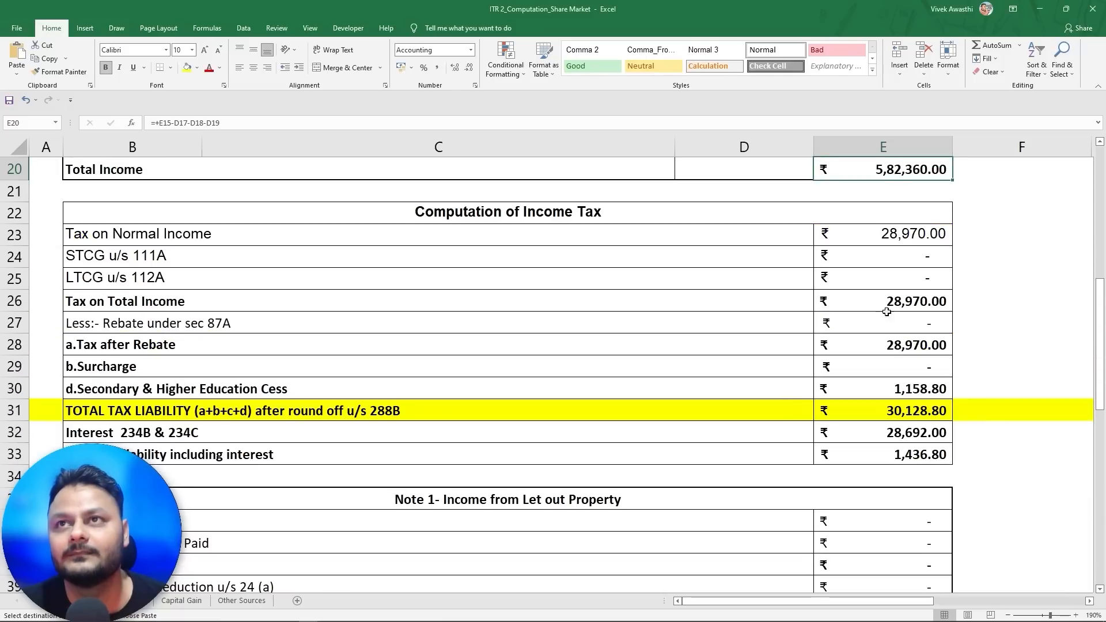
{"action": "left_click", "coordinate": [906, 302]}
{"action": "left_click", "coordinate": [916, 390]}
{"action": "key", "text": "alt+Tab"}
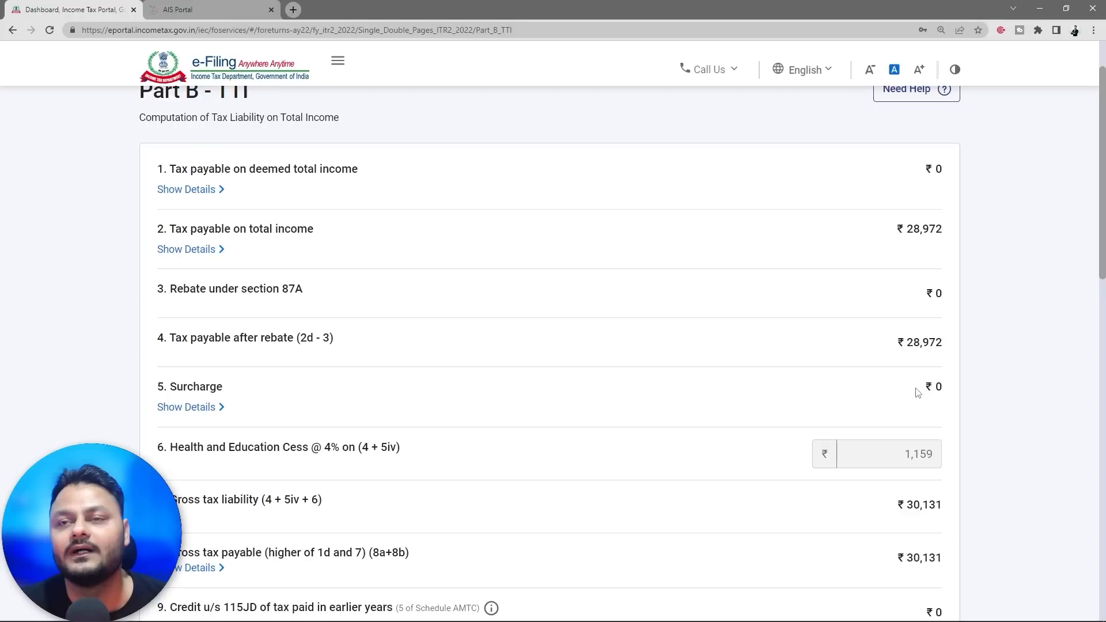
{"action": "scroll", "coordinate": [826, 410], "scroll_direction": "down", "scroll_amount": 2}
{"action": "scroll", "coordinate": [918, 481], "scroll_direction": "down", "scroll_amount": 4}
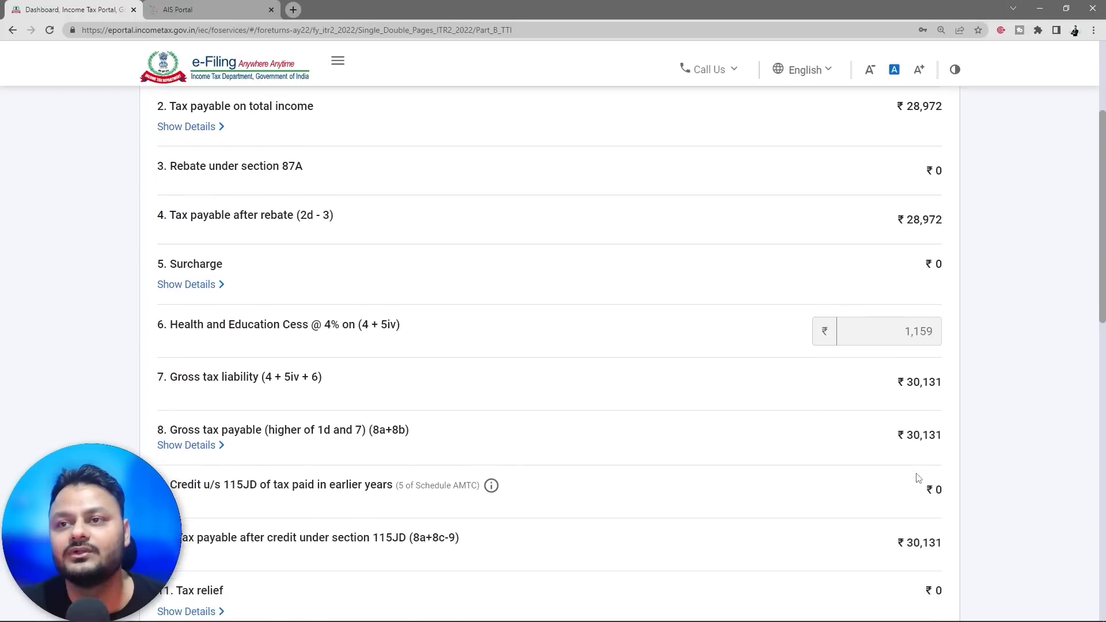
- Check the tax figures in Part B - TTI and set Tax on Normal Income to 28972 in the Excel computation
{"action": "key", "text": "alt+Tab"}
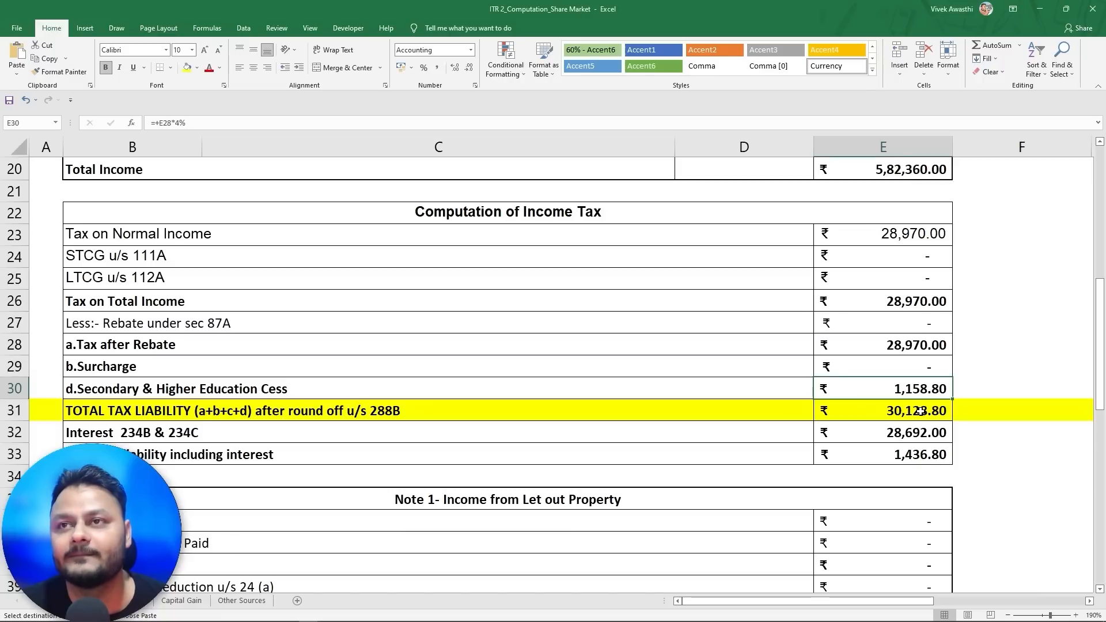
{"action": "key", "text": "Up"}
{"action": "key", "text": "Up"}
{"action": "key", "text": "Up"}
{"action": "key", "text": "Up"}
{"action": "key", "text": "Up"}
{"action": "key", "text": "Up"}
{"action": "key", "text": "Up"}
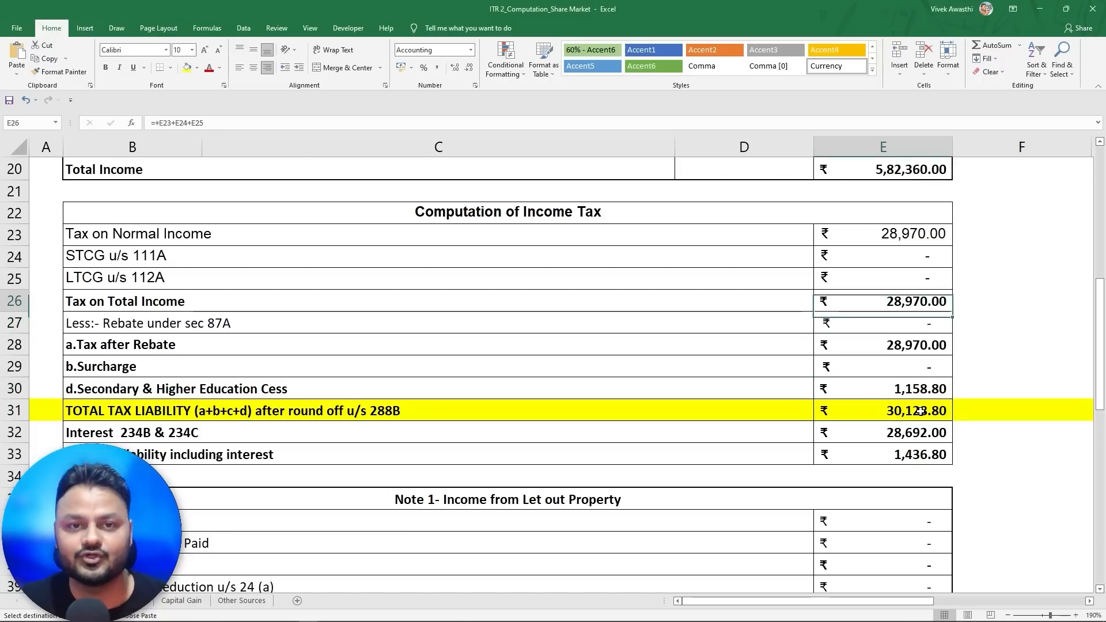
{"action": "key", "text": "alt+Tab"}
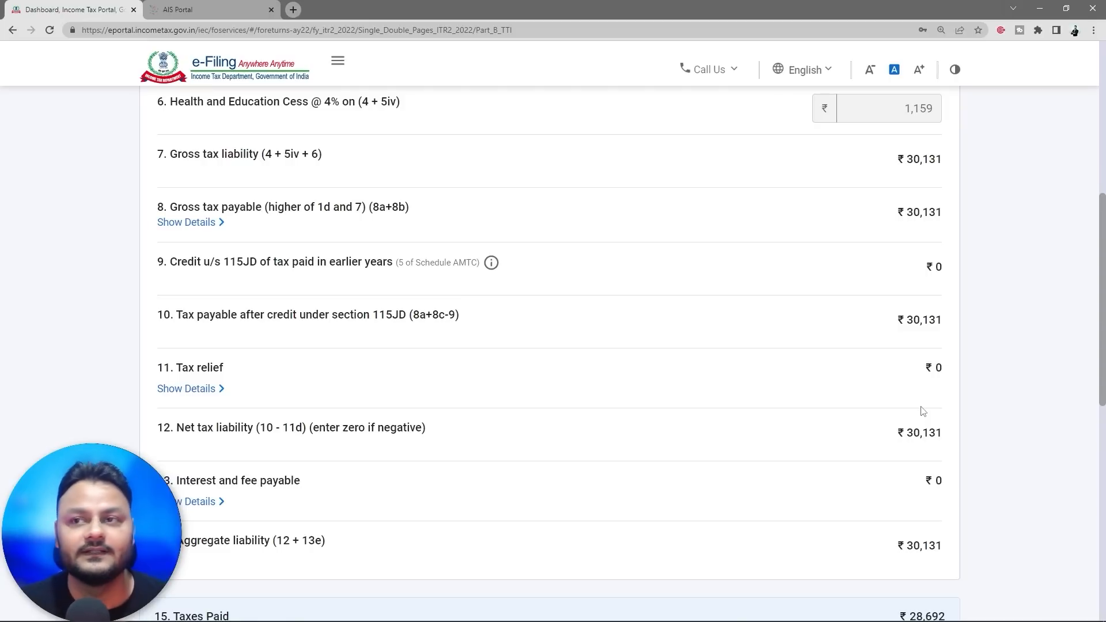
{"action": "scroll", "coordinate": [805, 484], "scroll_direction": "down", "scroll_amount": 5}
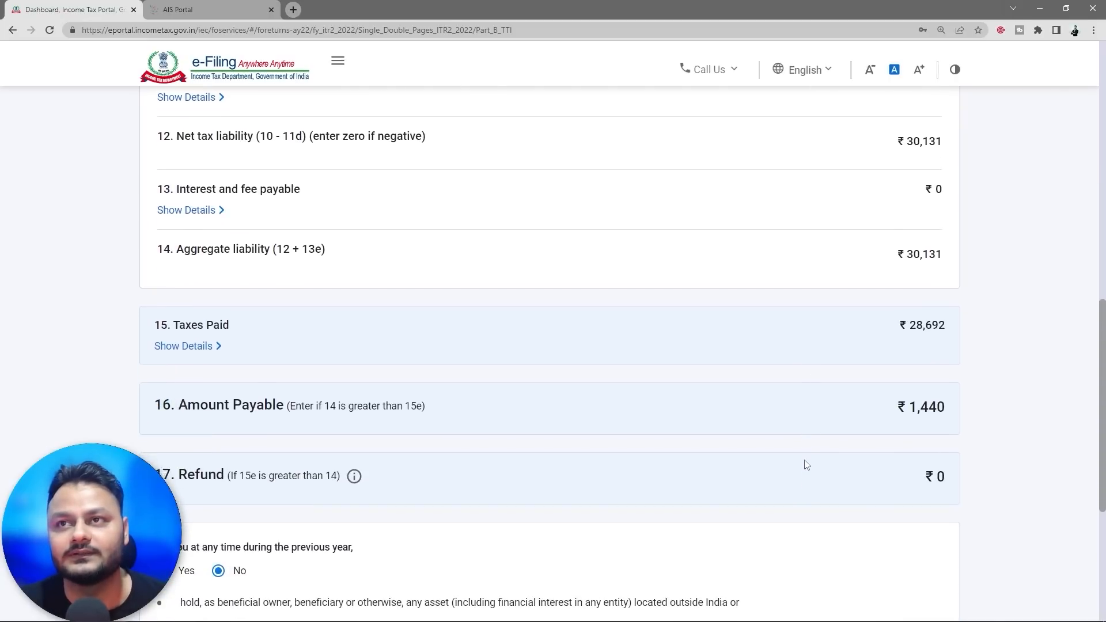
{"action": "scroll", "coordinate": [806, 464], "scroll_direction": "down", "scroll_amount": 3}
{"action": "scroll", "coordinate": [806, 464], "scroll_direction": "up", "scroll_amount": 2}
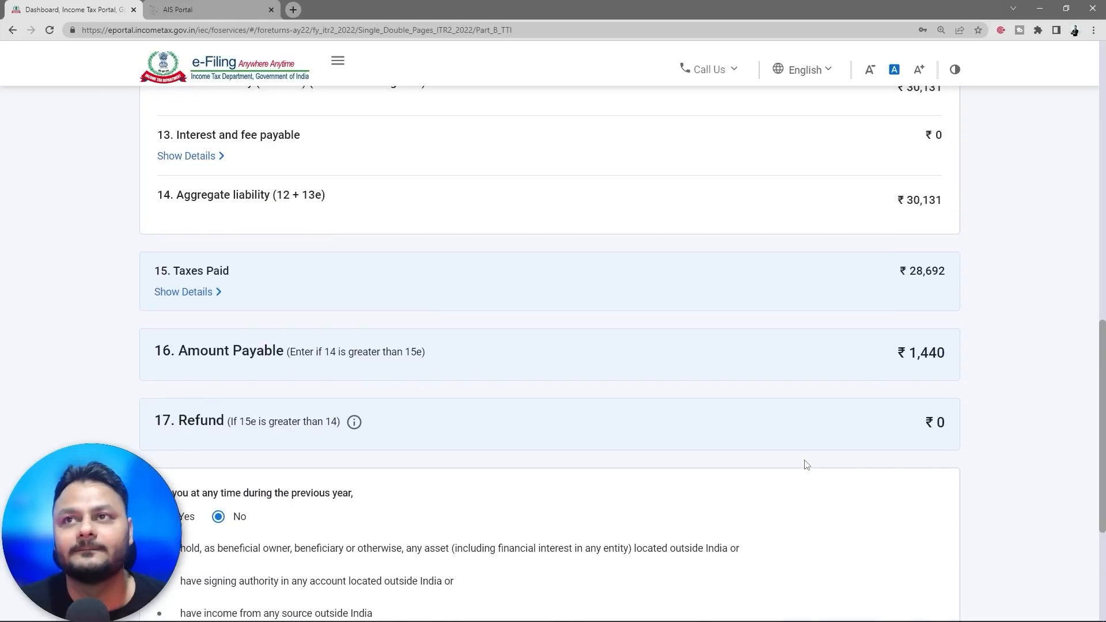
{"action": "scroll", "coordinate": [806, 465], "scroll_direction": "up", "scroll_amount": 8}
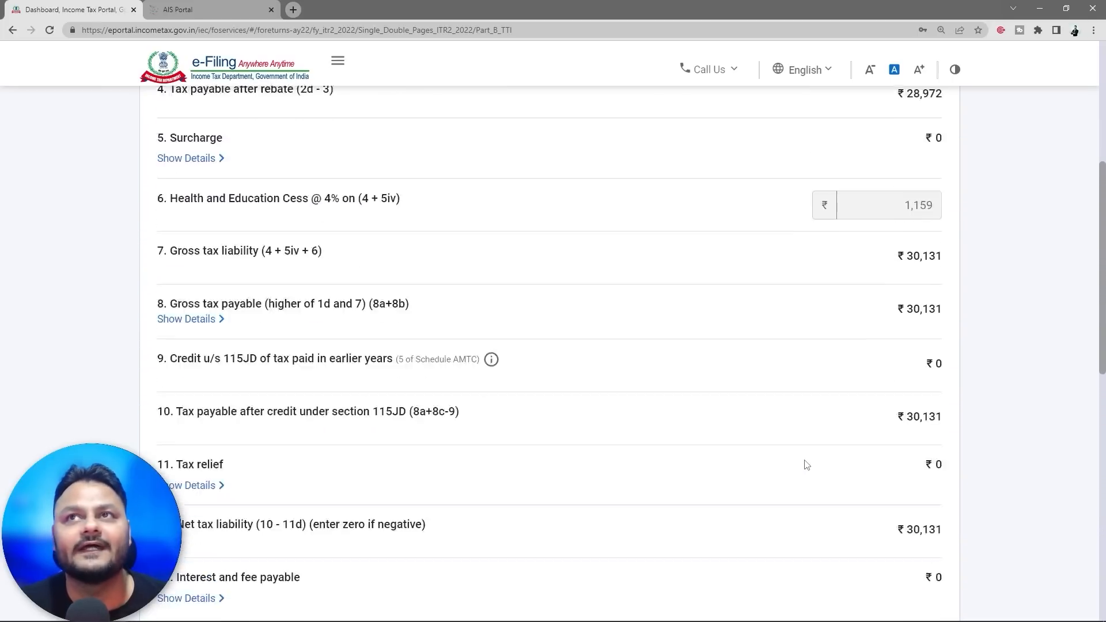
{"action": "scroll", "coordinate": [807, 464], "scroll_direction": "up", "scroll_amount": 3}
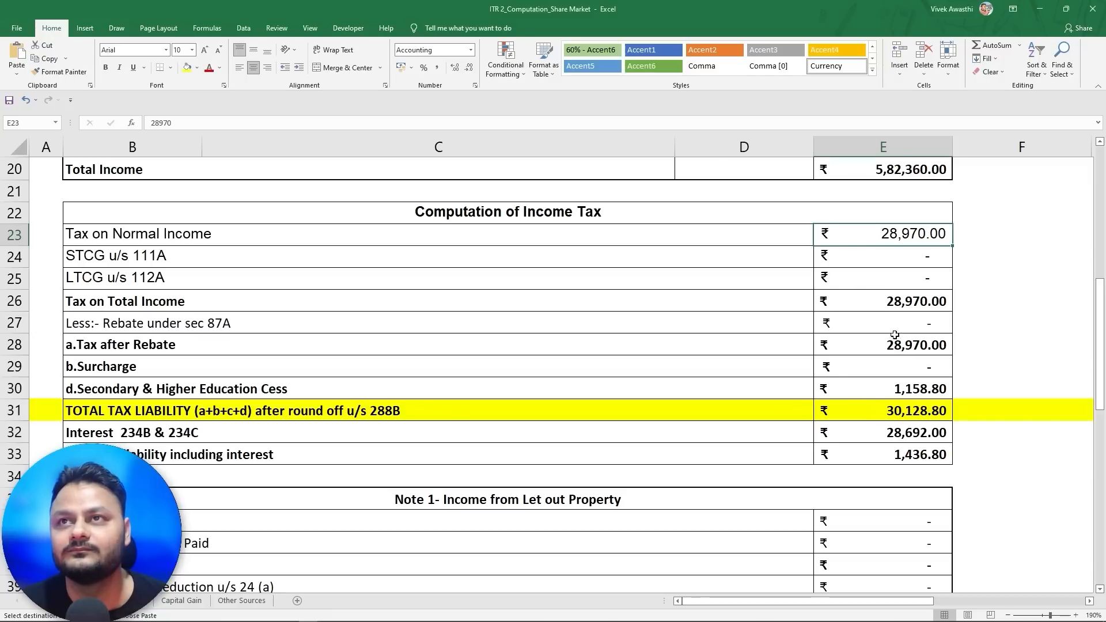
{"action": "type", "text": "28972"}
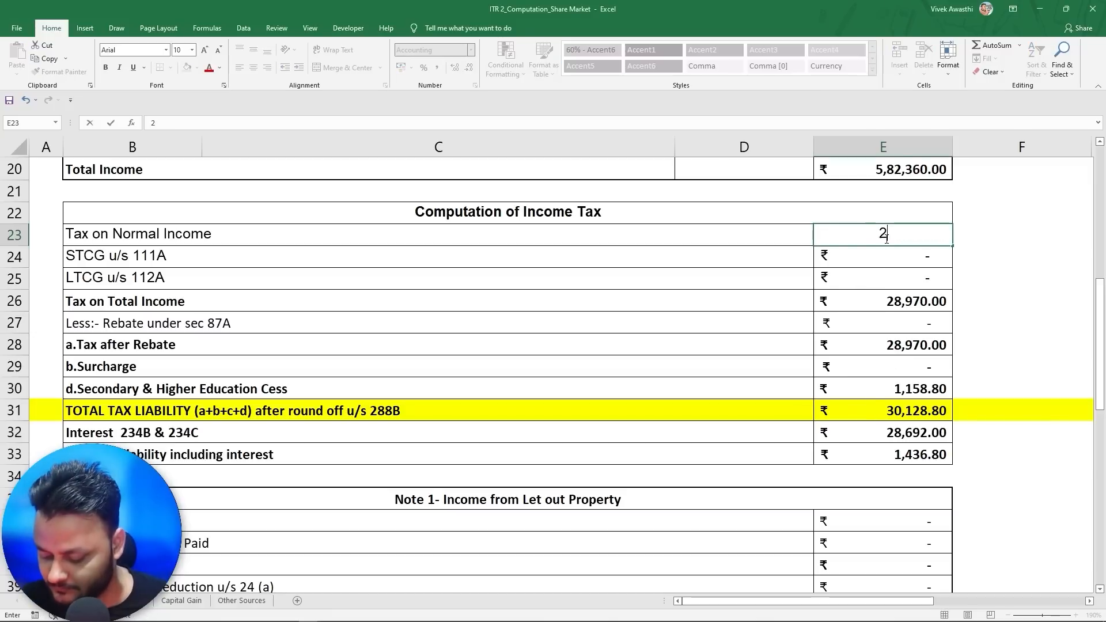
{"action": "key", "text": "Return"}
- Check the cess on the portal and replace the Secondary & Higher Education Cess formula in Excel with 1159
{"action": "key", "text": "Return"}
{"action": "key", "text": "Down"}
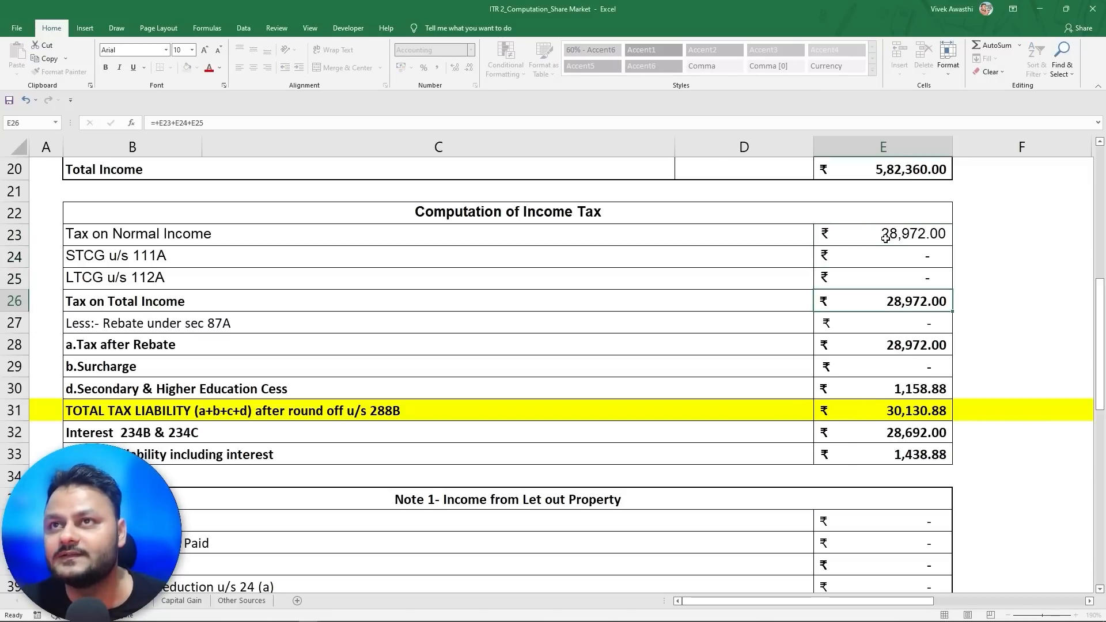
{"action": "key", "text": "Down"}
{"action": "key", "text": "Down"}
{"action": "key", "text": "Down"}
{"action": "key", "text": "Down"}
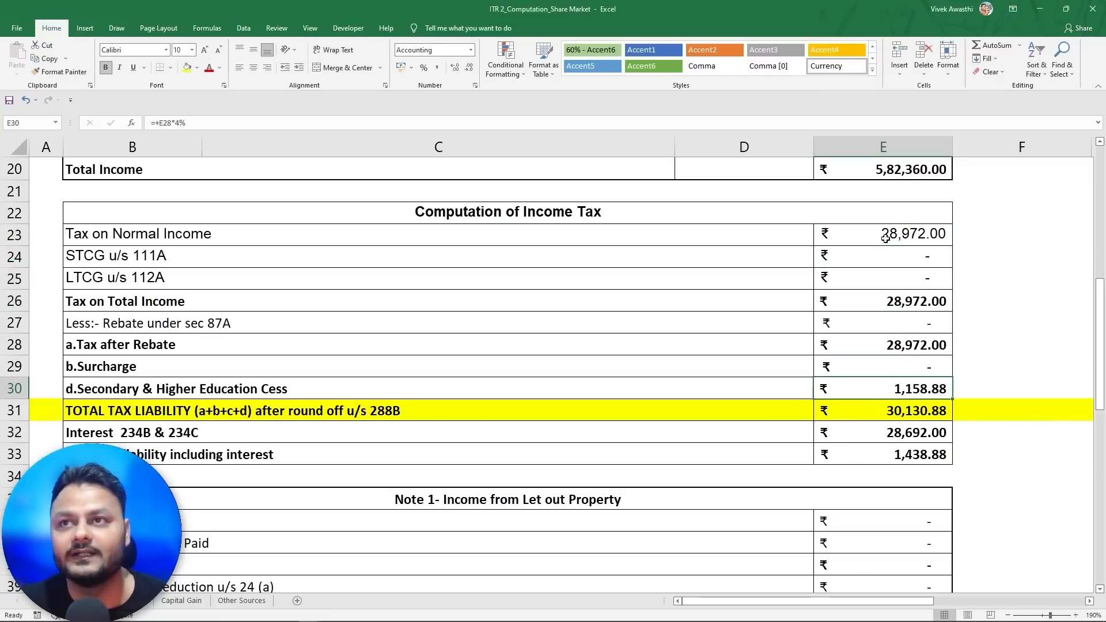
{"action": "key", "text": "alt+Tab"}
{"action": "key", "text": "alt+Tab"}
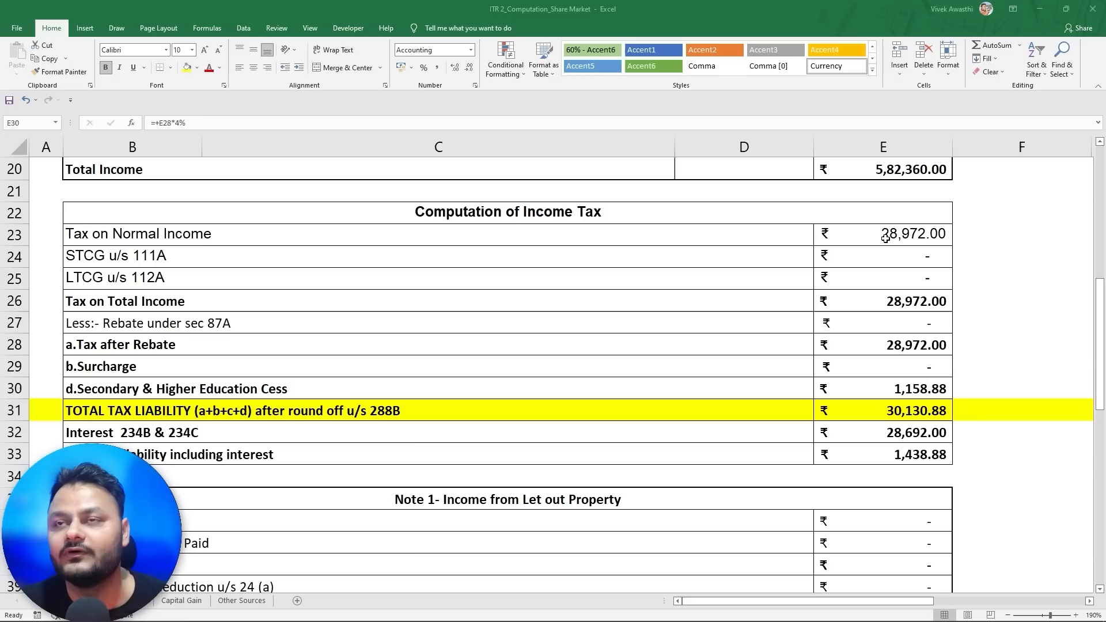
{"action": "type", "text": "1159"}
{"action": "key", "text": "Return"}
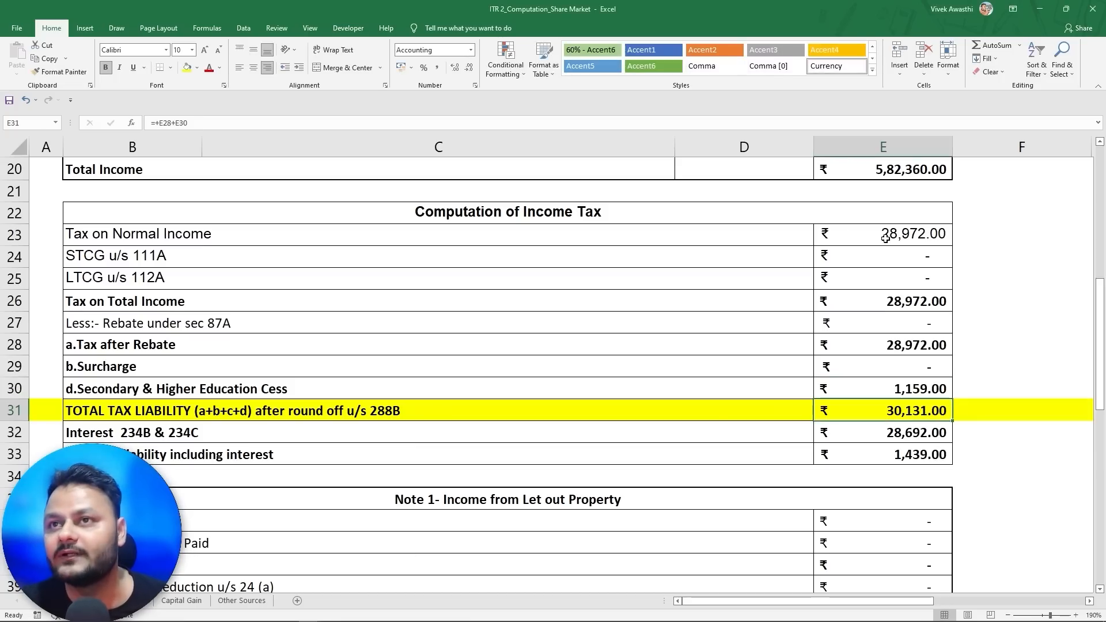
- Compare the gross tax liability, taxes paid and amount payable in Part B - TTI with the Excel computation
{"action": "key", "text": "alt+Tab"}
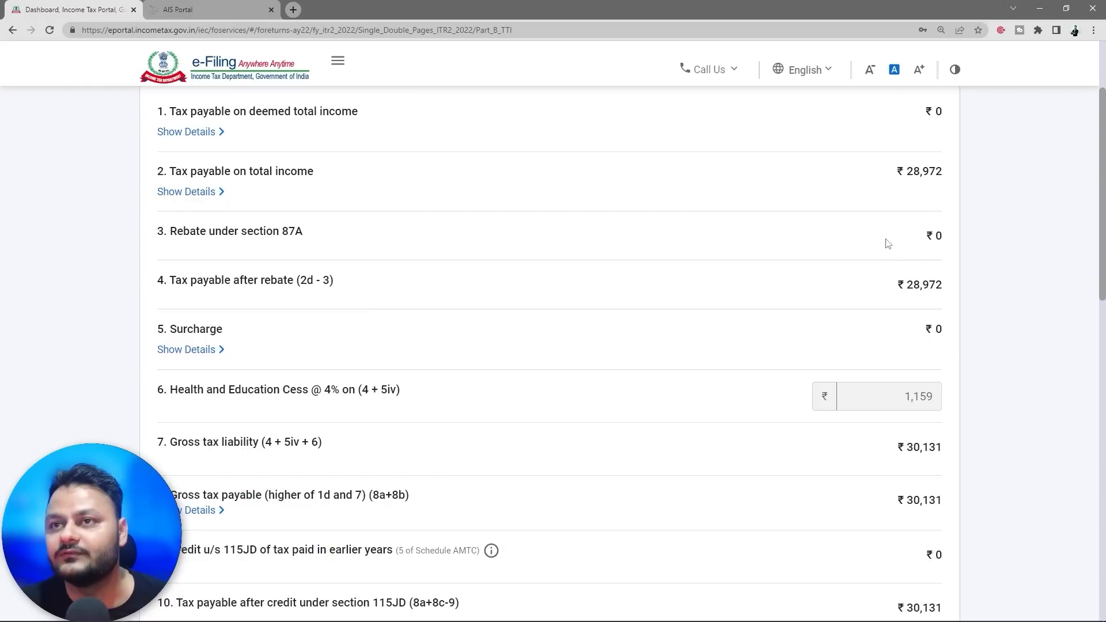
{"action": "scroll", "coordinate": [951, 403], "scroll_direction": "down", "scroll_amount": 3}
{"action": "key", "text": "alt+Tab"}
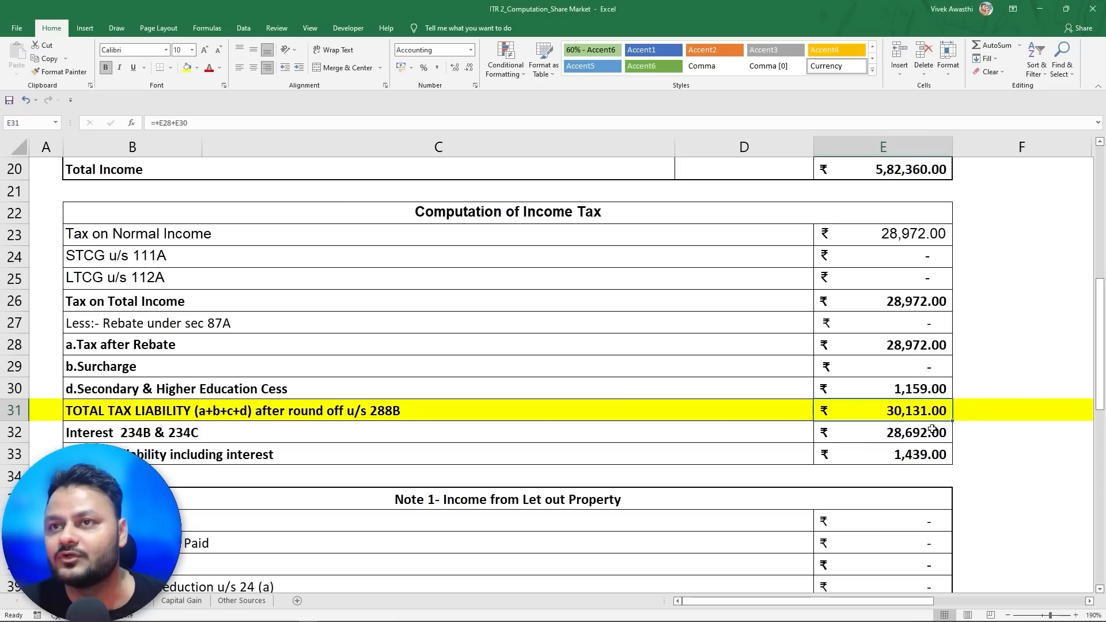
{"action": "key", "text": "alt+Tab"}
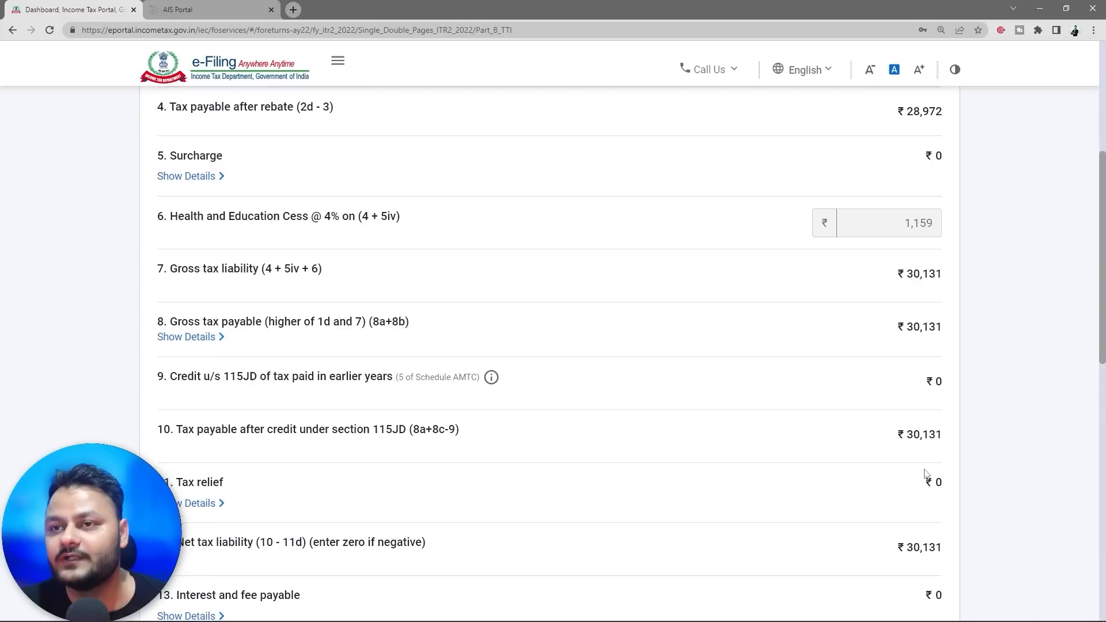
{"action": "scroll", "coordinate": [926, 473], "scroll_direction": "down", "scroll_amount": 5}
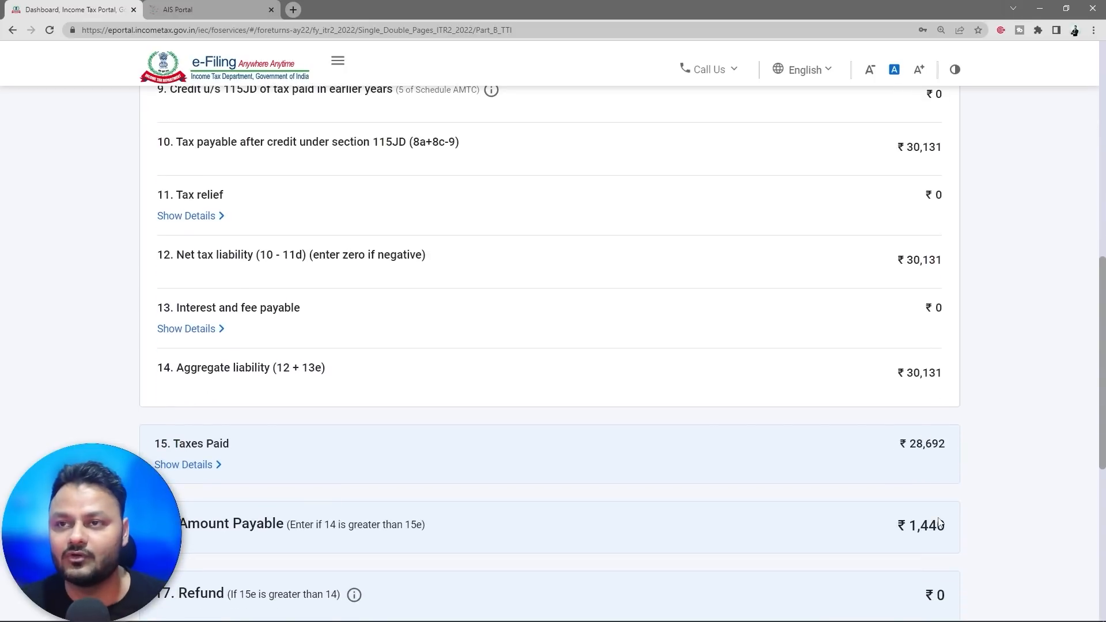
{"action": "key", "text": "alt+Tab"}
{"action": "key", "text": "alt+Tab"}
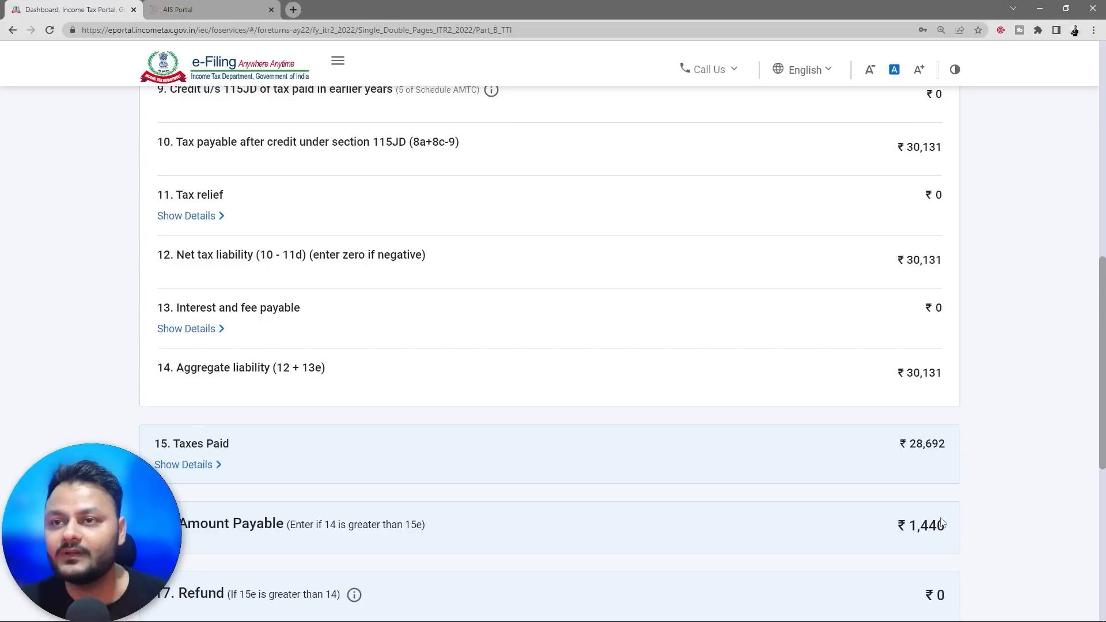
- Review the amount payable, the refund and the three foreign asset and income conditions at the end of Part B - TTI
{"action": "scroll", "coordinate": [988, 514], "scroll_direction": "down", "scroll_amount": 2}
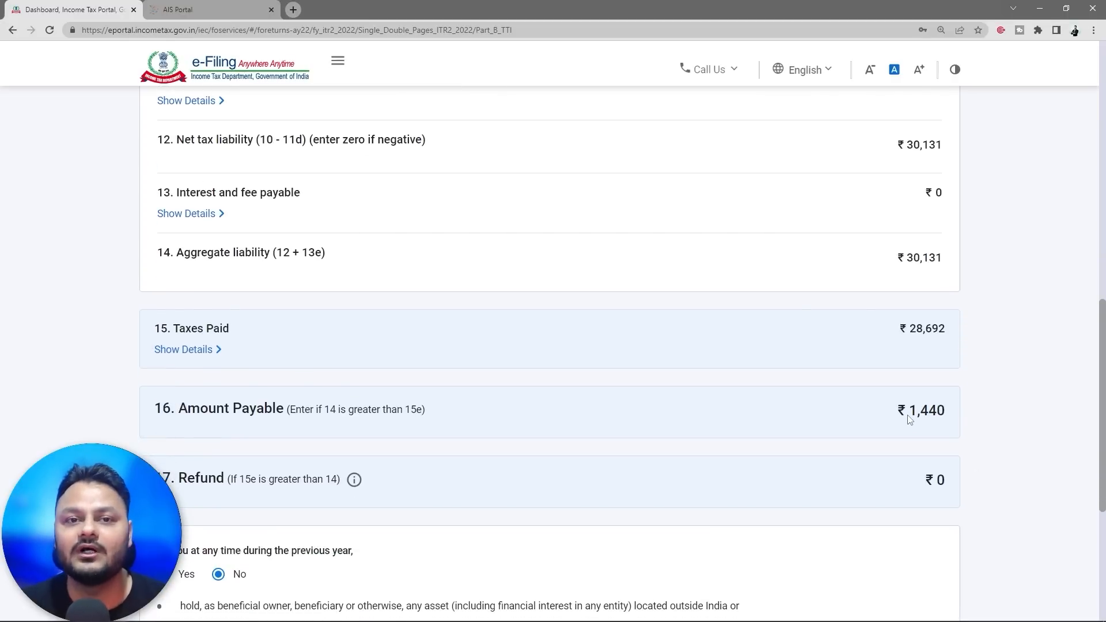
{"action": "scroll", "coordinate": [909, 419], "scroll_direction": "down", "scroll_amount": 3}
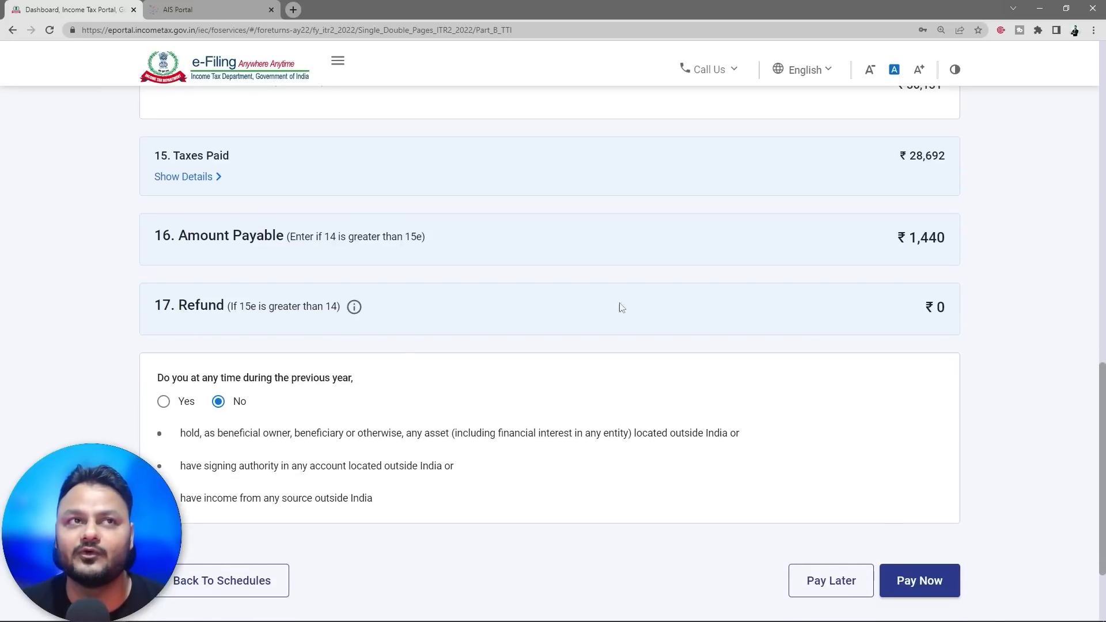
{"action": "left_click_drag", "start_coordinate": [265, 237], "coordinate": [944, 238]}
{"action": "left_click", "coordinate": [490, 236]}
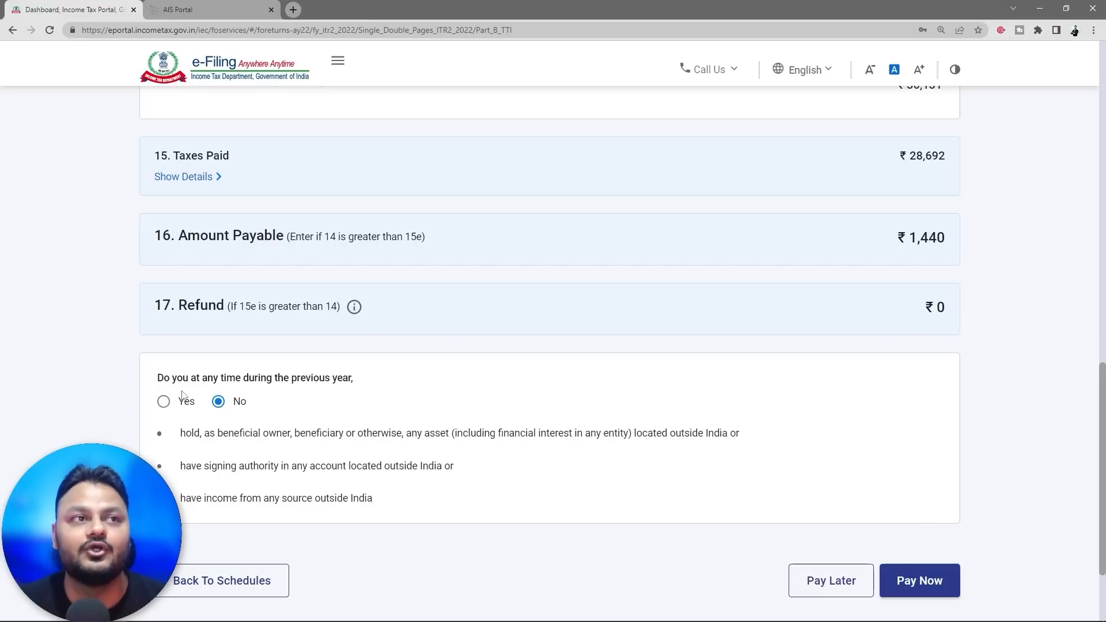
{"action": "left_click_drag", "start_coordinate": [217, 434], "coordinate": [703, 435]}
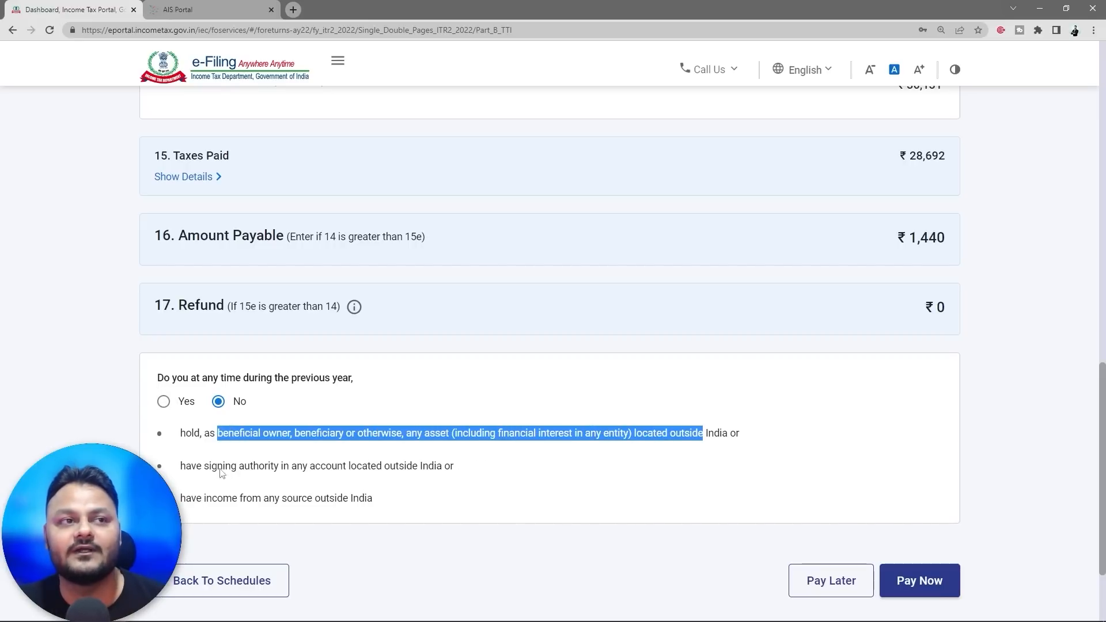
{"action": "left_click_drag", "start_coordinate": [206, 467], "coordinate": [458, 468]}
{"action": "left_click_drag", "start_coordinate": [211, 498], "coordinate": [413, 501]}
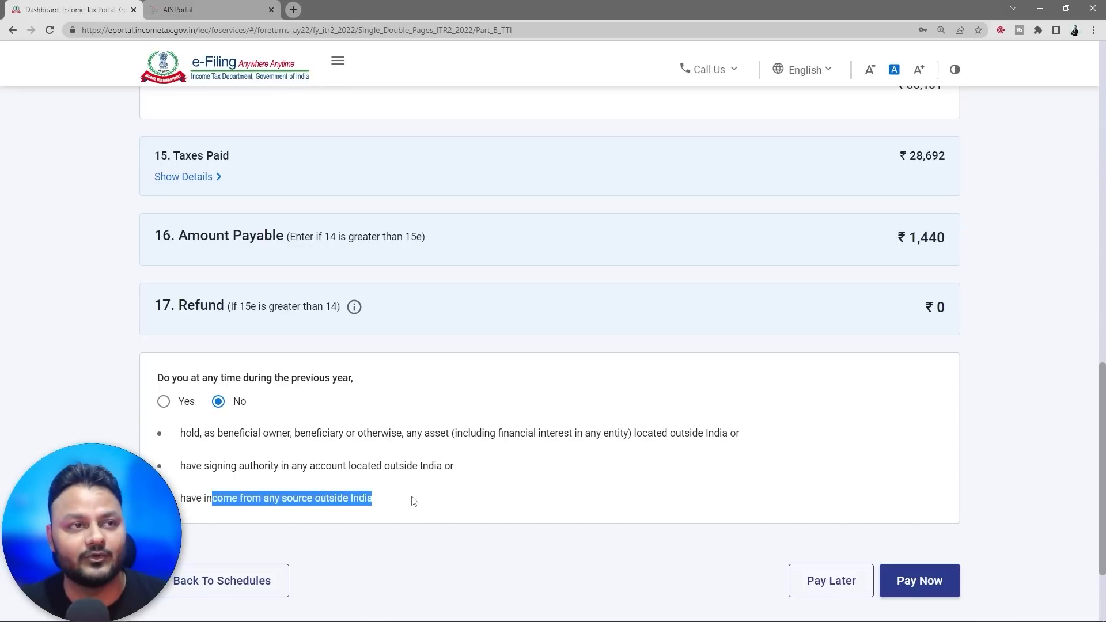
{"action": "left_click", "coordinate": [390, 455]}
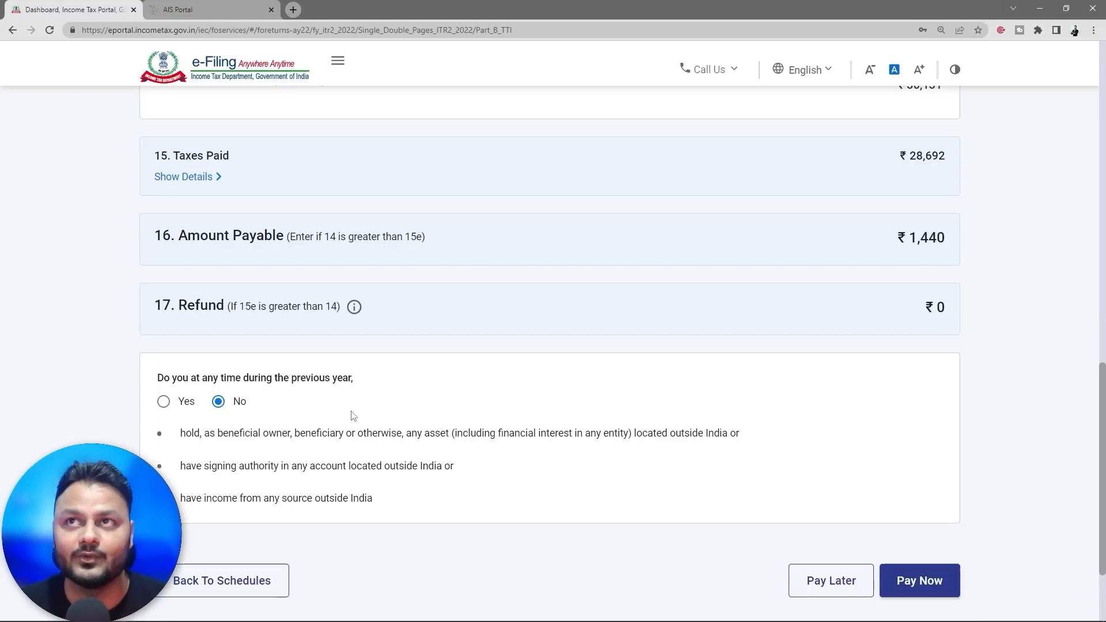
- Try answering Yes to the foreign assets and income question, restore the answer to No and review the payment options
{"action": "left_click", "coordinate": [163, 403]}
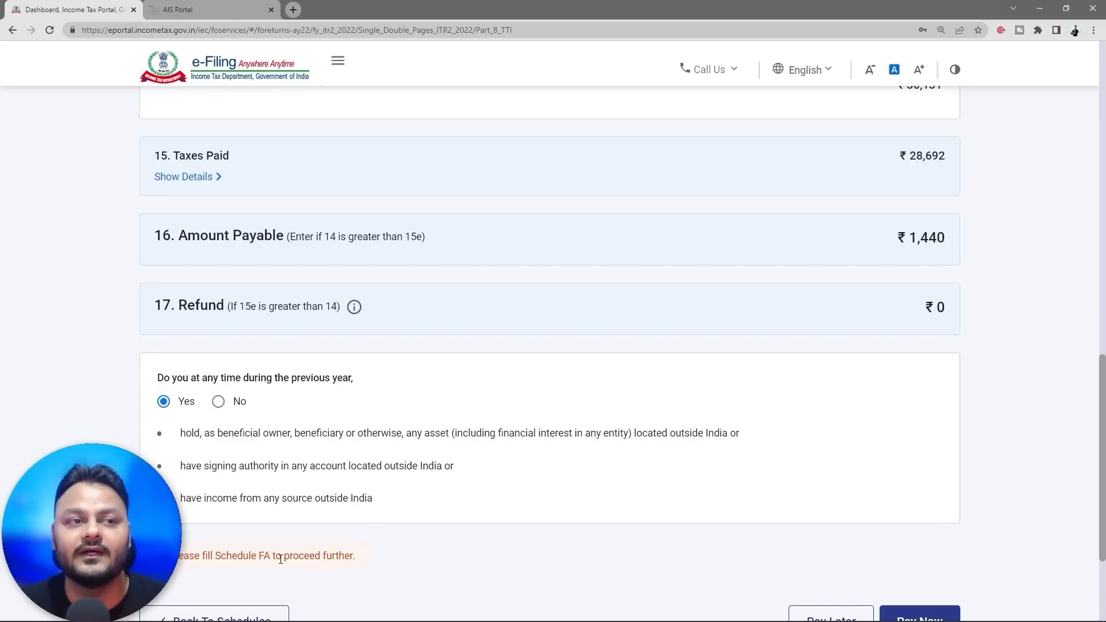
{"action": "left_click", "coordinate": [218, 401]}
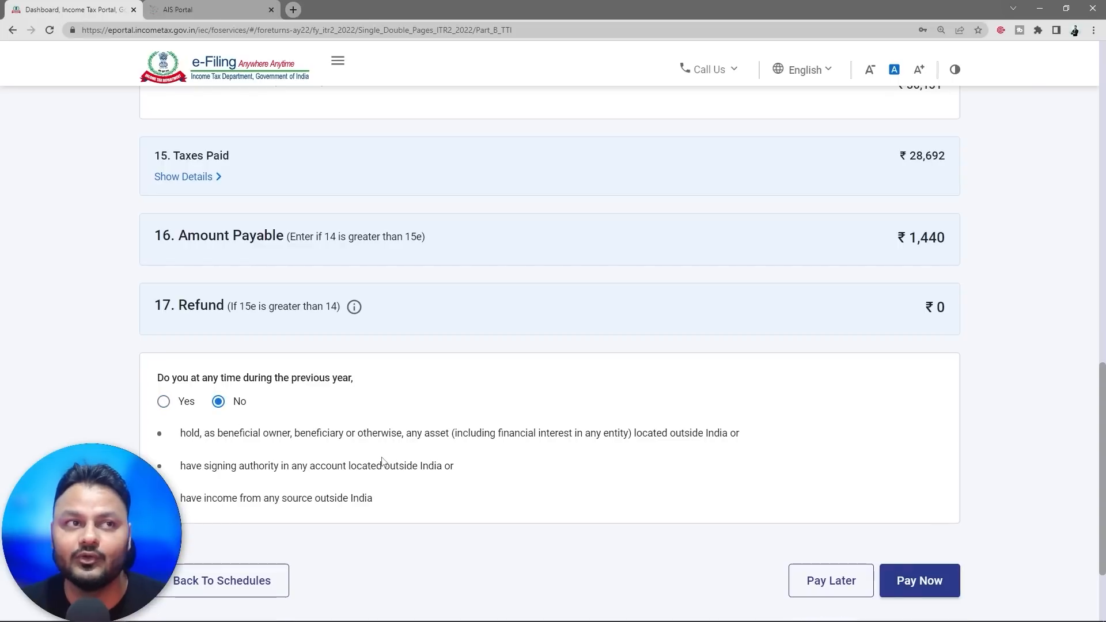
{"action": "scroll", "coordinate": [345, 316], "scroll_direction": "up", "scroll_amount": 2}
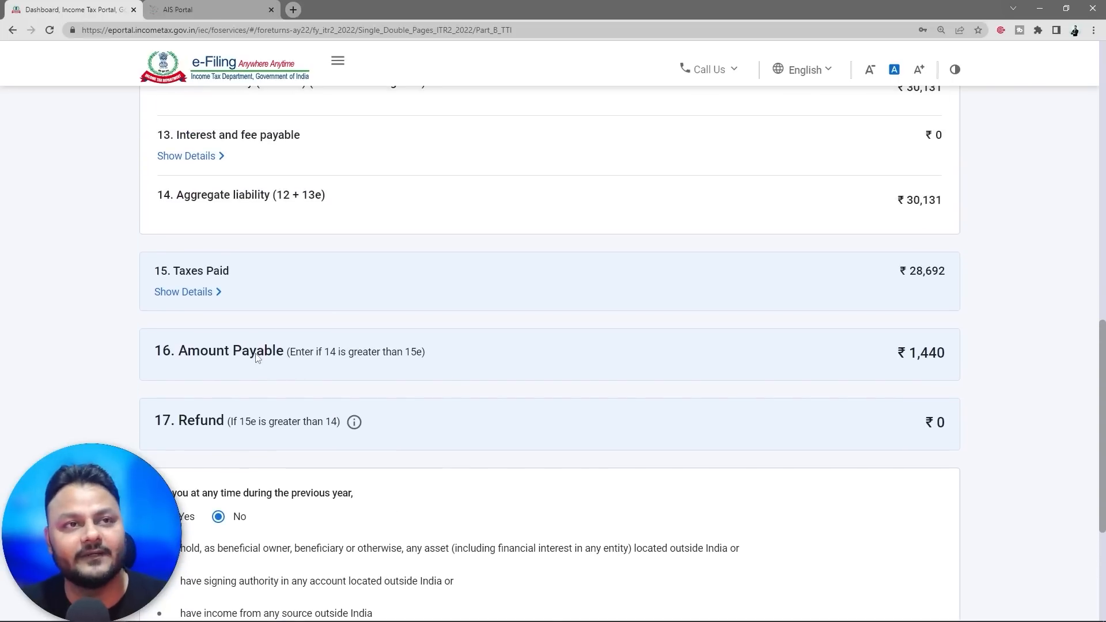
{"action": "scroll", "coordinate": [461, 403], "scroll_direction": "down", "scroll_amount": 4}
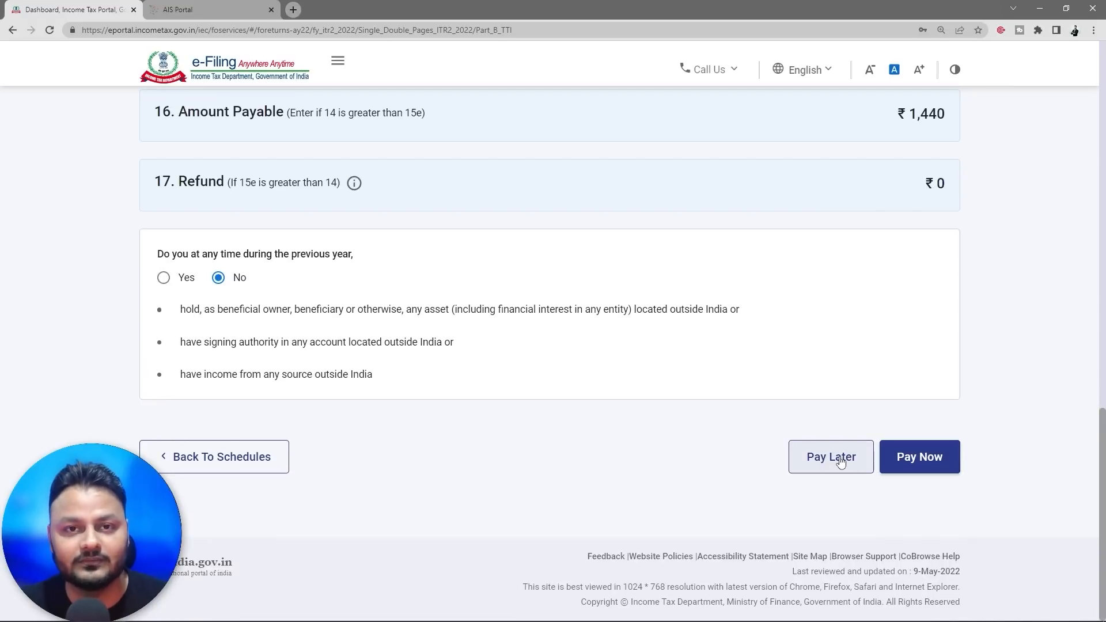
- Search Google for "nsdl challan" in a new tab and open the e-Payment for TIN page
{"action": "left_click", "coordinate": [294, 10]}
{"action": "type", "text": "nsd"}
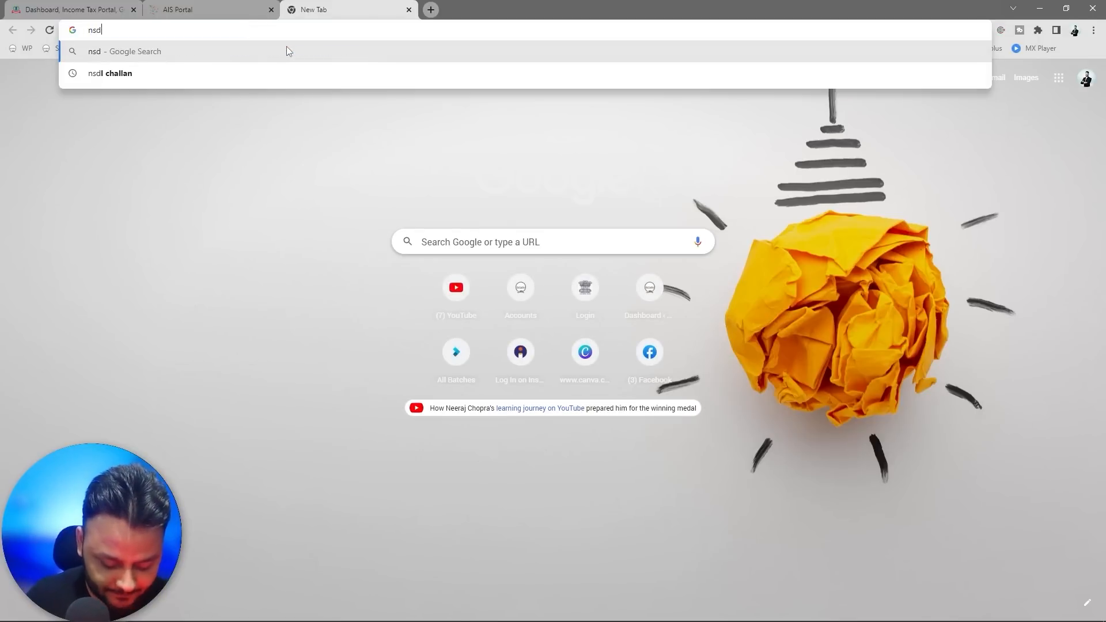
{"action": "type", "text": "l challan"}
{"action": "key", "text": "Return"}
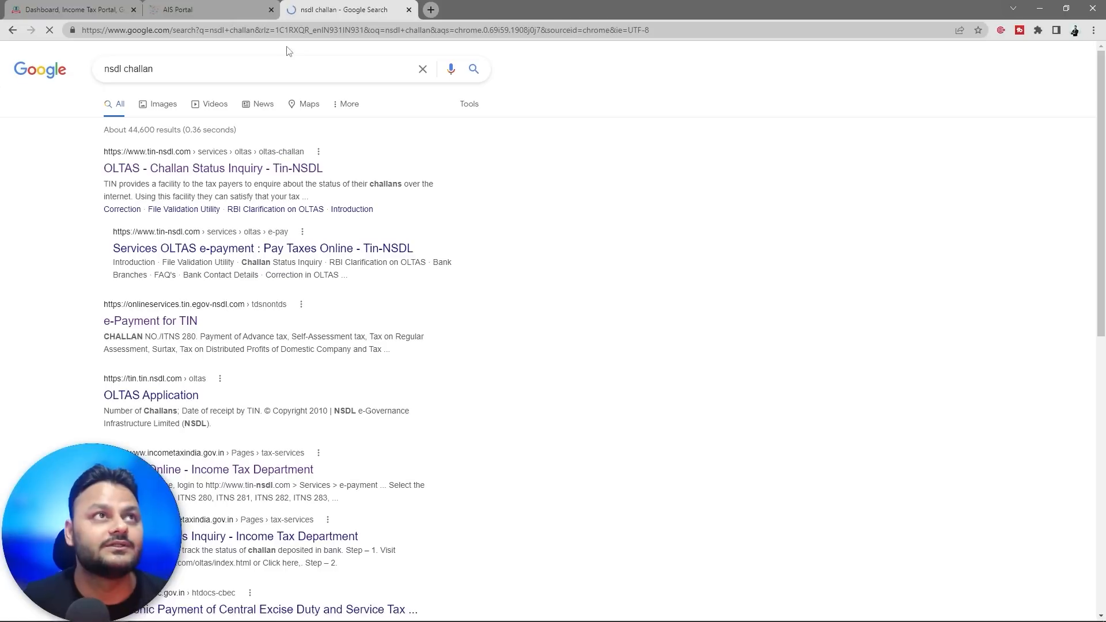
{"action": "left_click", "coordinate": [204, 169]}
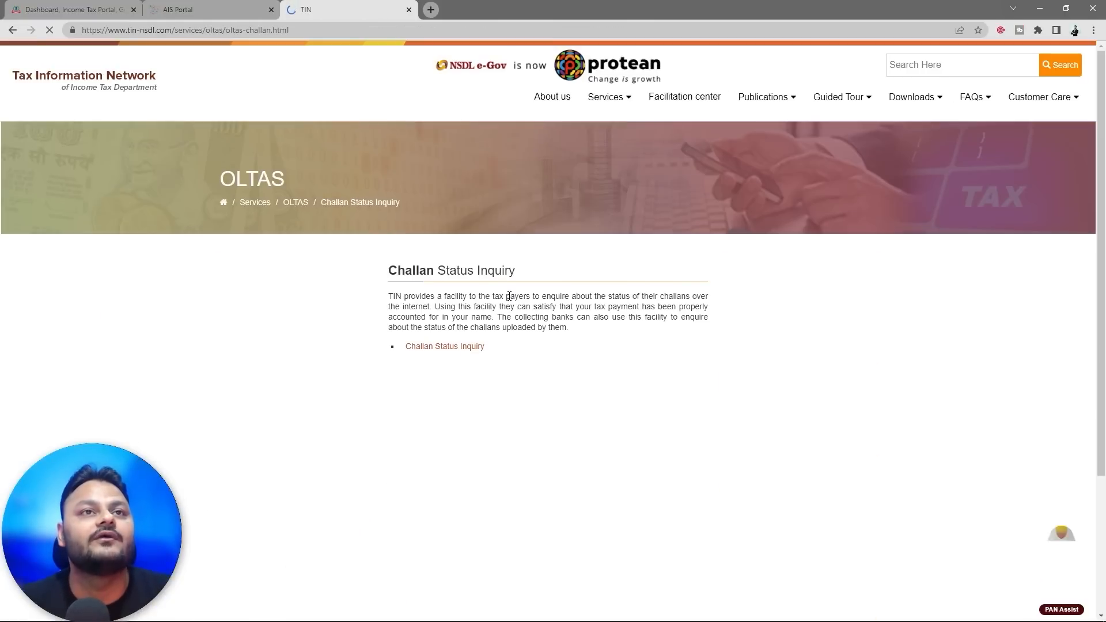
{"action": "left_click", "coordinate": [12, 30]}
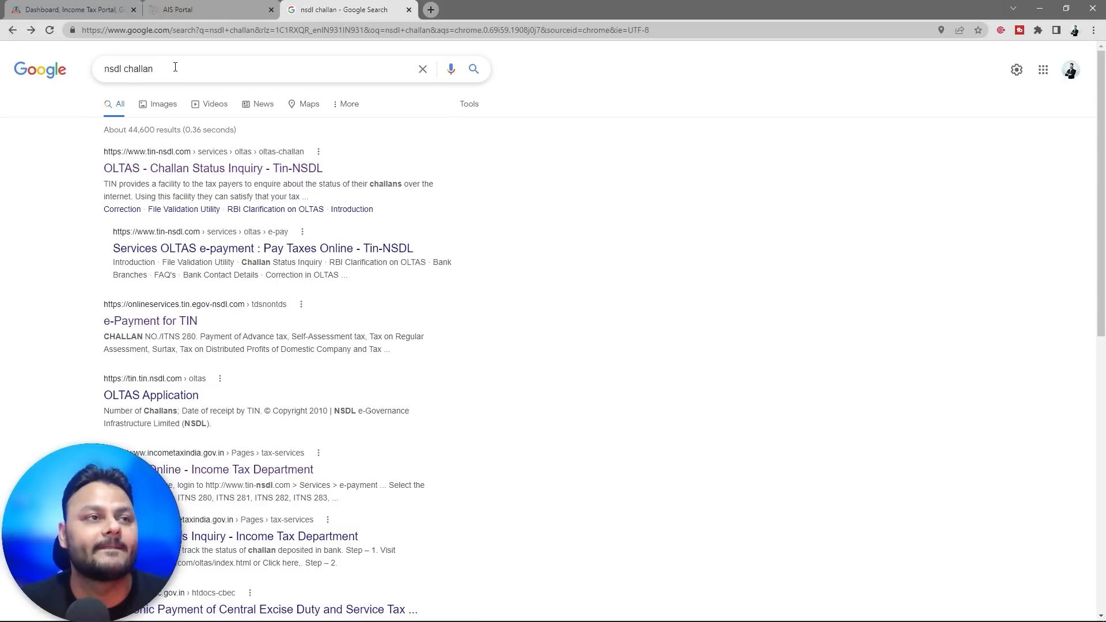
{"action": "left_click", "coordinate": [174, 323]}
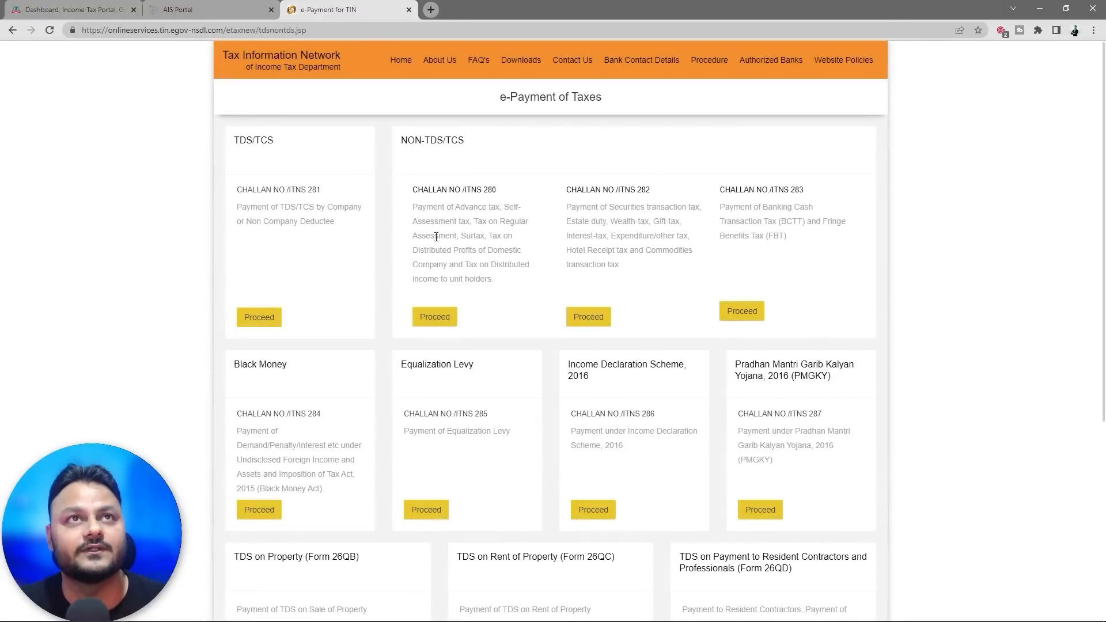
- Underline Self-Assessment tax in the Challan No./ITNS 280 description and proceed with that challan
{"action": "key", "text": "ctrl+plus"}
{"action": "key", "text": "ctrl+plus"}
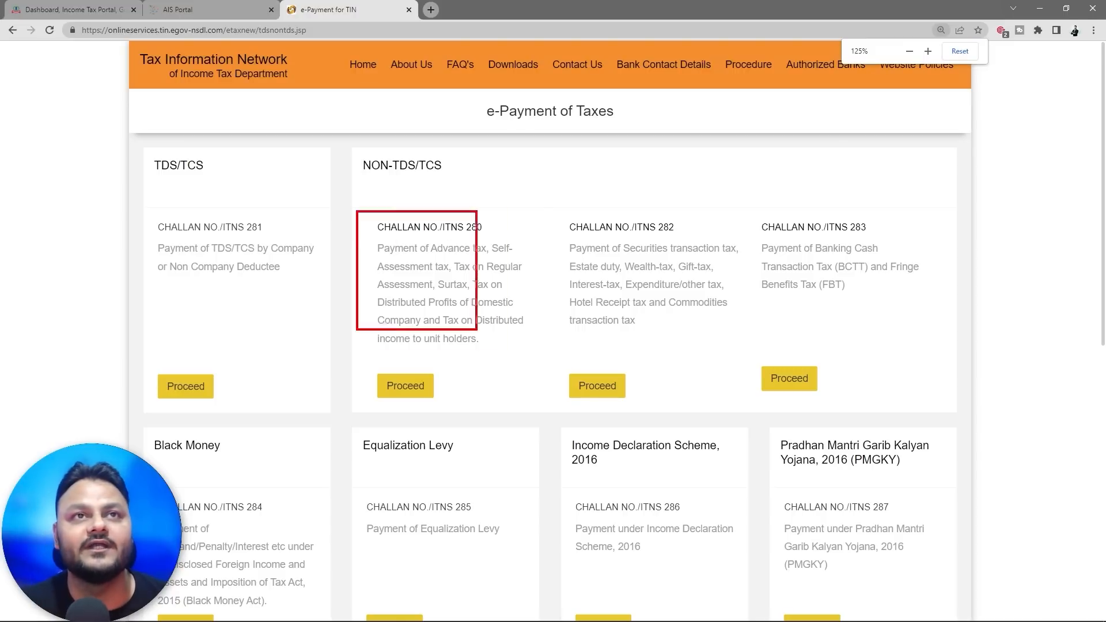
{"action": "left_click_drag", "start_coordinate": [490, 252], "coordinate": [513, 252]}
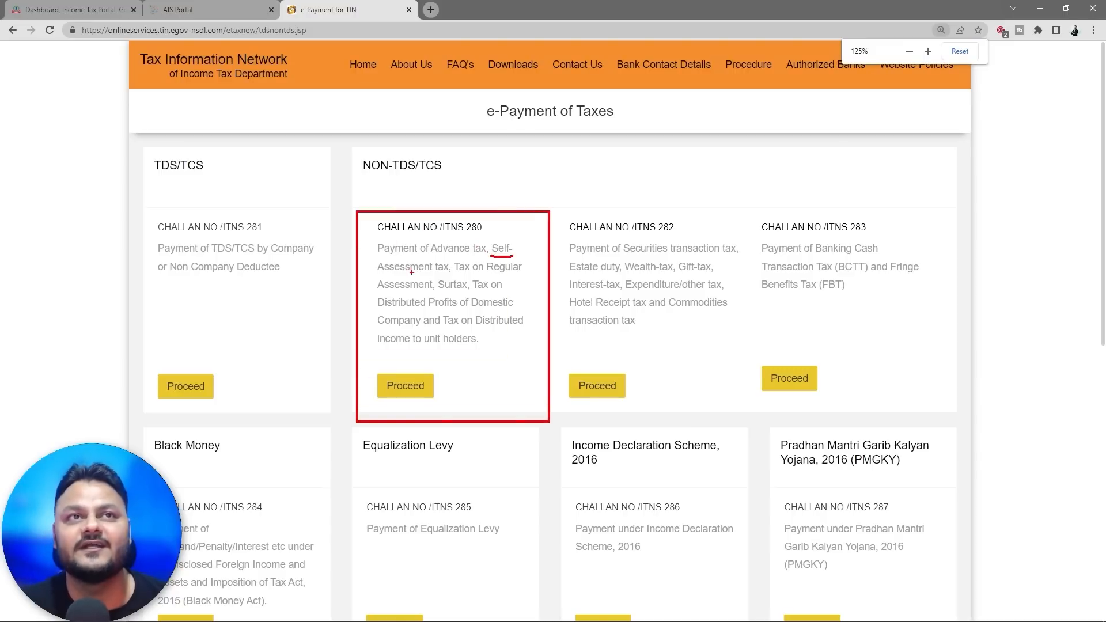
{"action": "left_click_drag", "start_coordinate": [383, 273], "coordinate": [453, 274]}
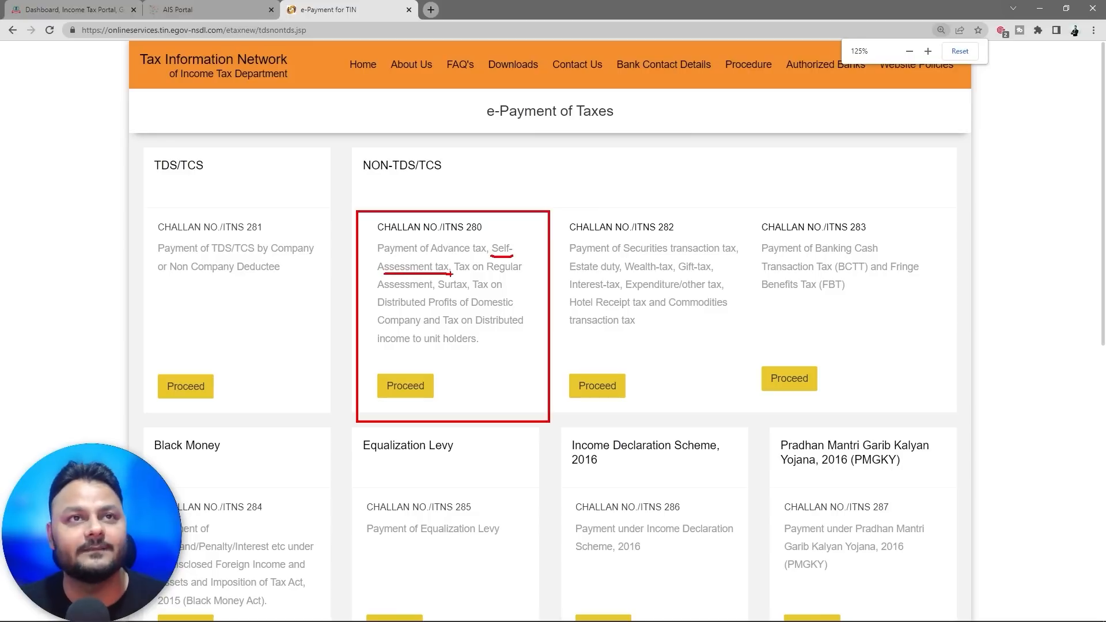
{"action": "left_click", "coordinate": [401, 397]}
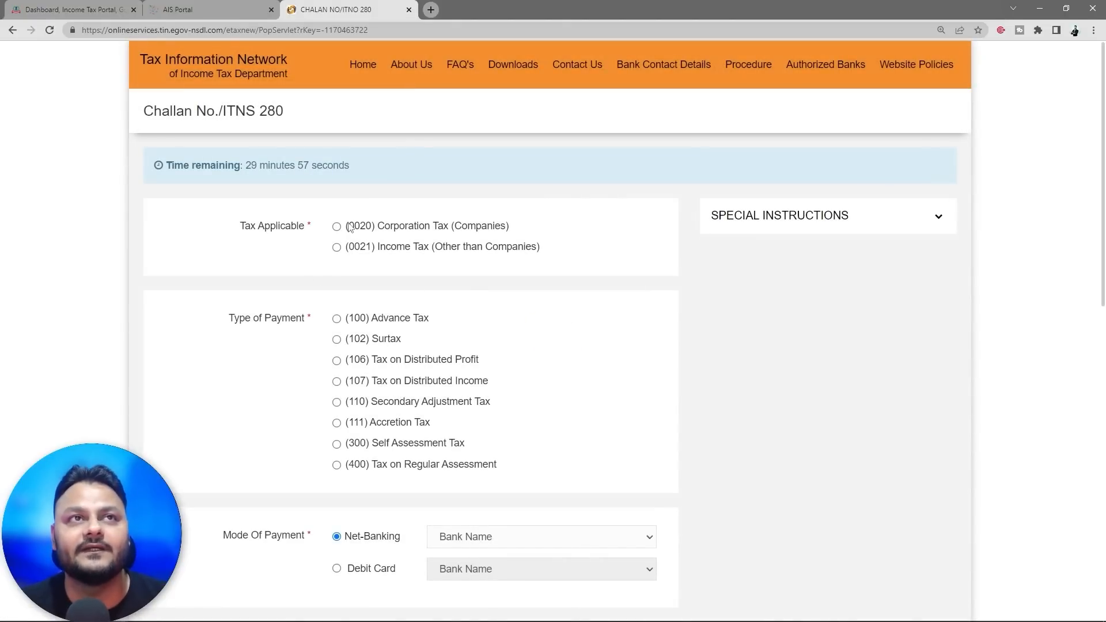
- Choose (0021) Income Tax (Other than Companies) as the tax applicable and (300) Self Assessment Tax as the type of payment
{"action": "left_click", "coordinate": [336, 247]}
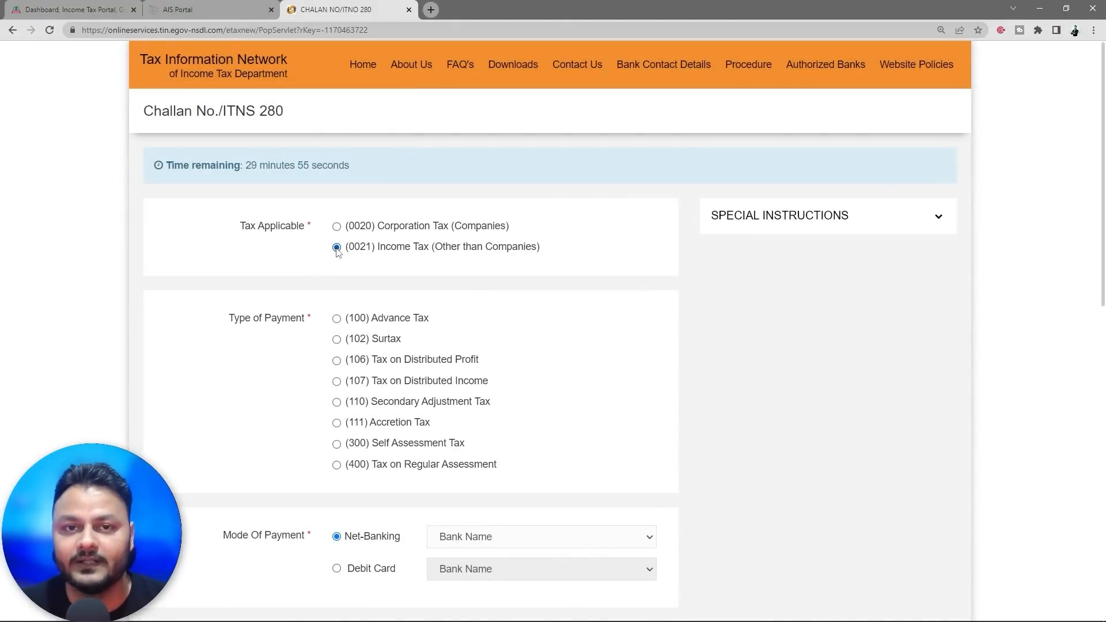
{"action": "scroll", "coordinate": [509, 344], "scroll_direction": "down", "scroll_amount": 1}
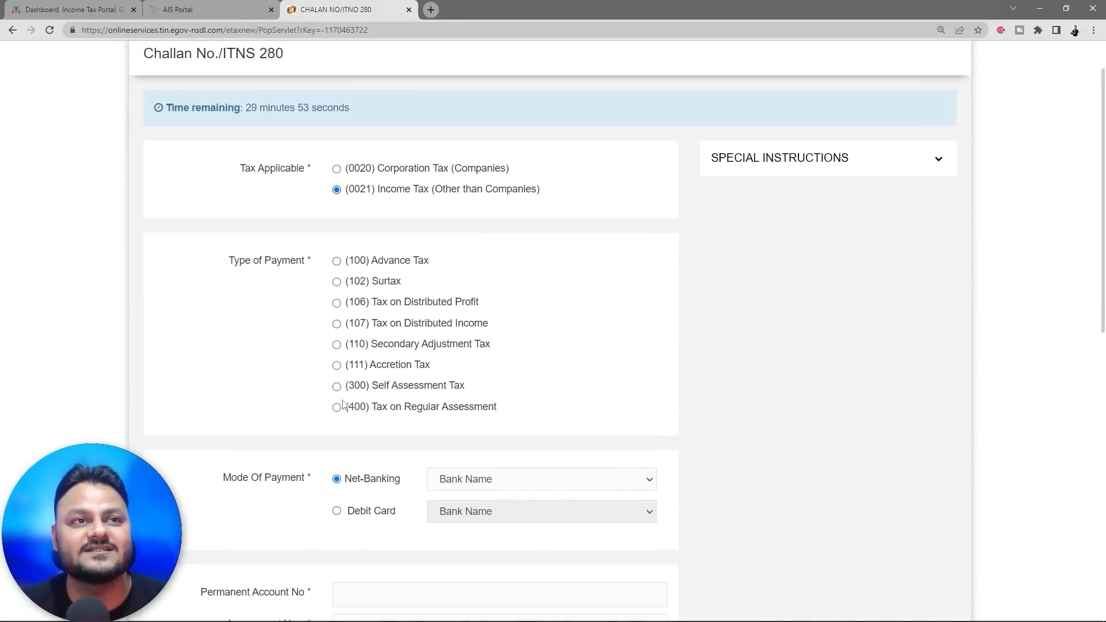
{"action": "left_click", "coordinate": [336, 386]}
- Select Dena Bank for payment by net-banking
{"action": "scroll", "coordinate": [365, 390], "scroll_direction": "down", "scroll_amount": 2}
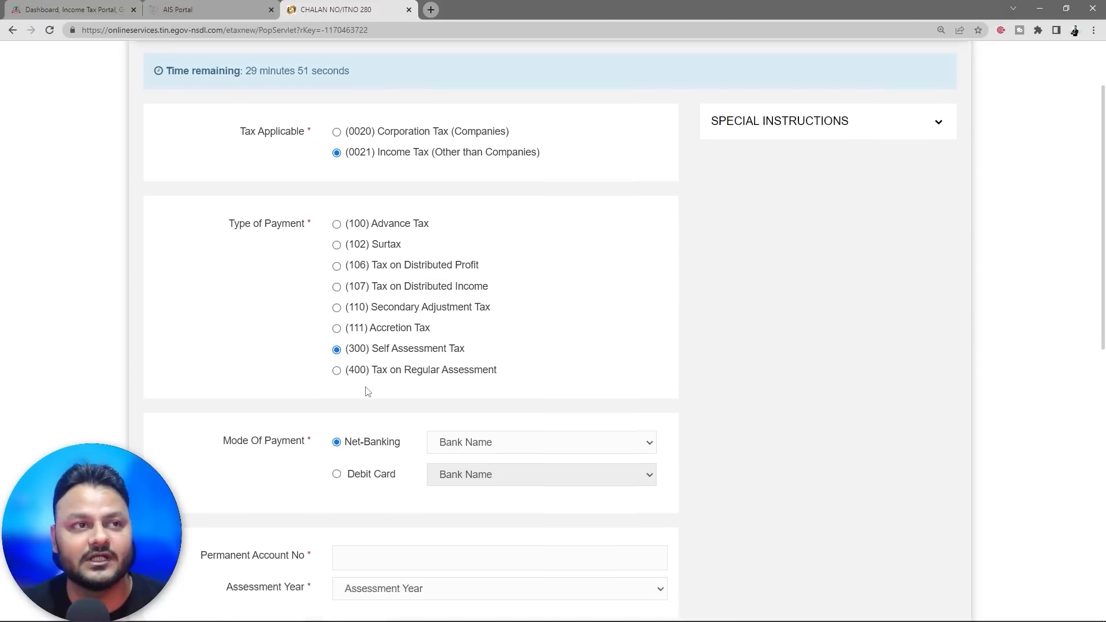
{"action": "left_click", "coordinate": [600, 369]}
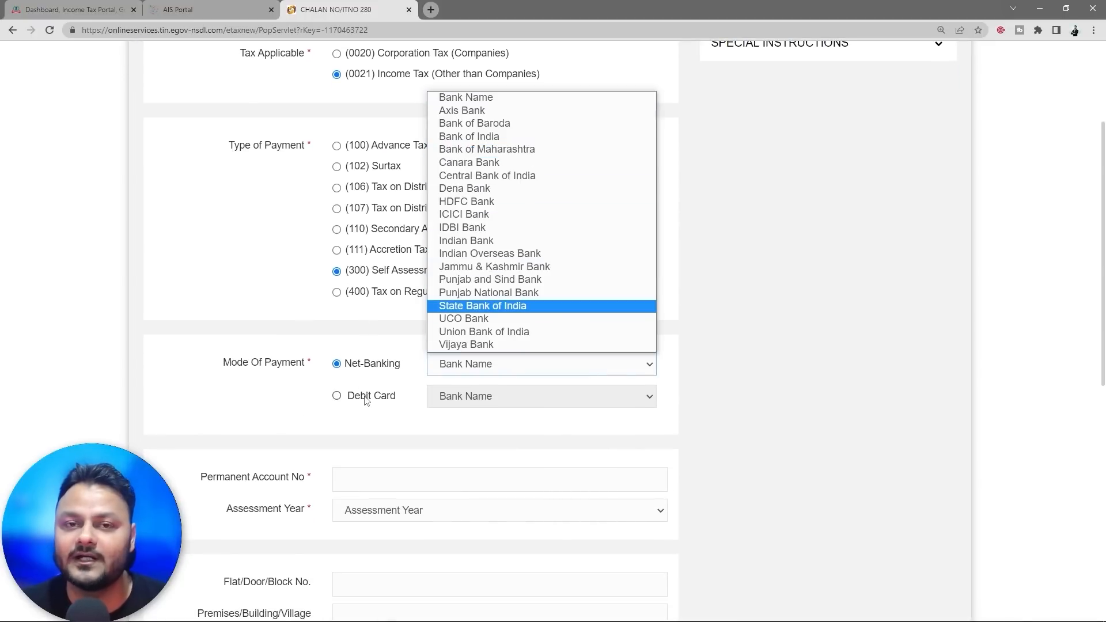
{"action": "left_click", "coordinate": [489, 188]}
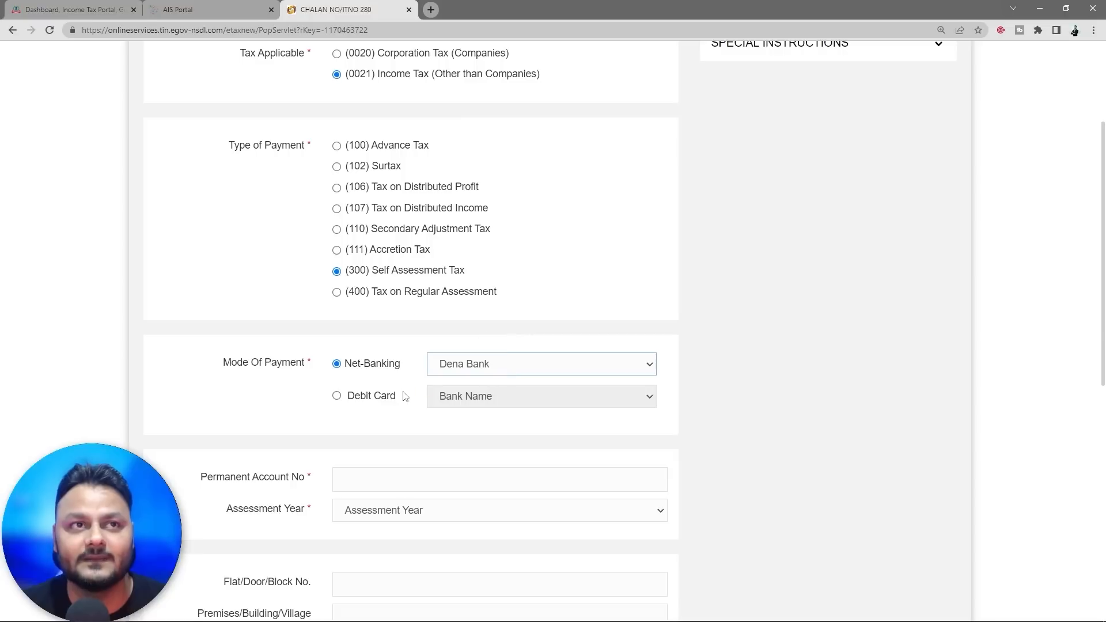
- Set the mode of payment to Debit Card with HDFC Bank and accept the bank notice
{"action": "left_click", "coordinate": [336, 396]}
{"action": "left_click", "coordinate": [507, 396]}
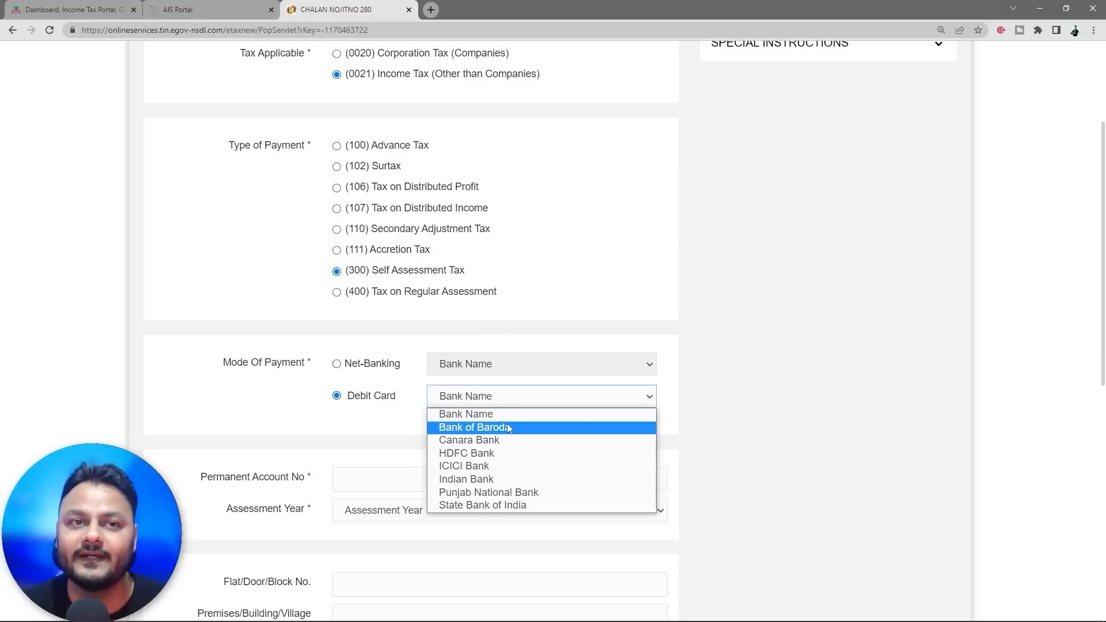
{"action": "left_click", "coordinate": [363, 422]}
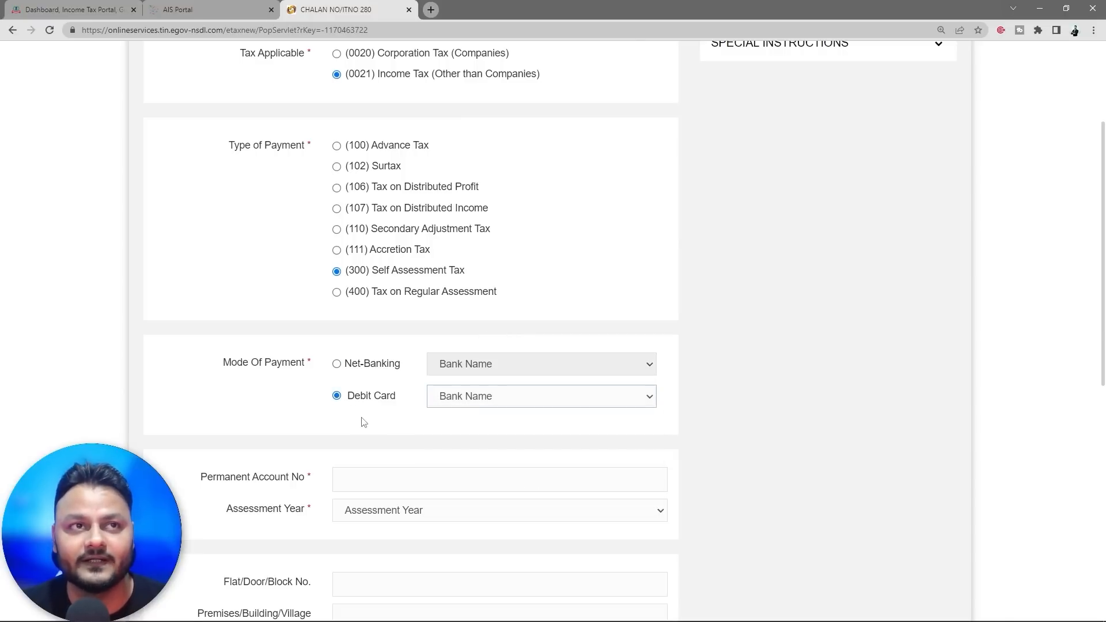
{"action": "left_click", "coordinate": [485, 404]}
{"action": "left_click", "coordinate": [456, 472]}
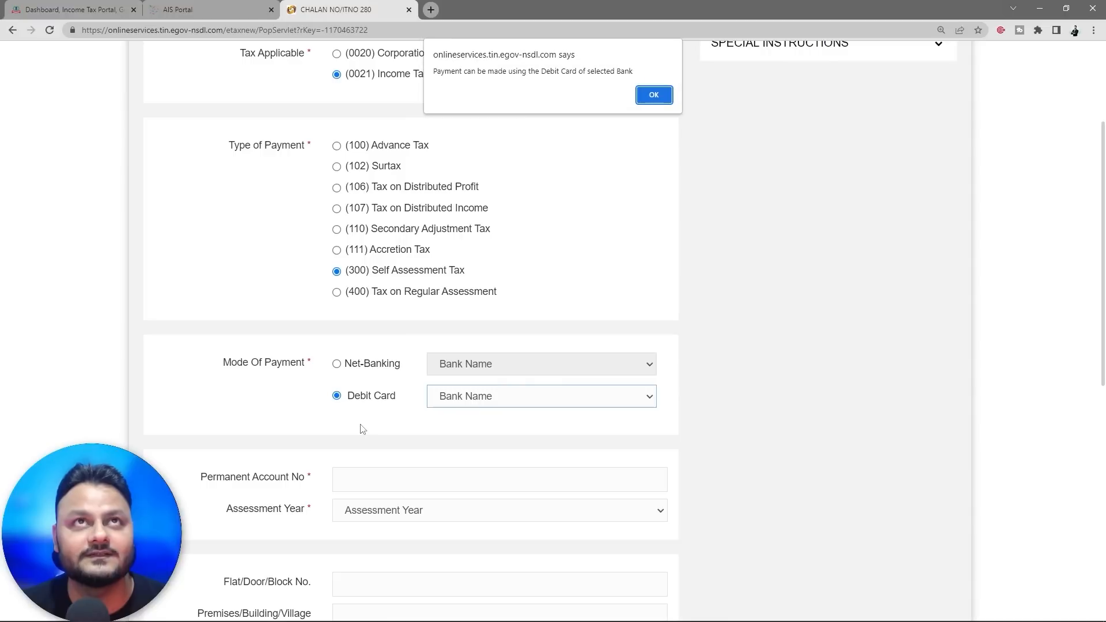
{"action": "left_click", "coordinate": [654, 95]}
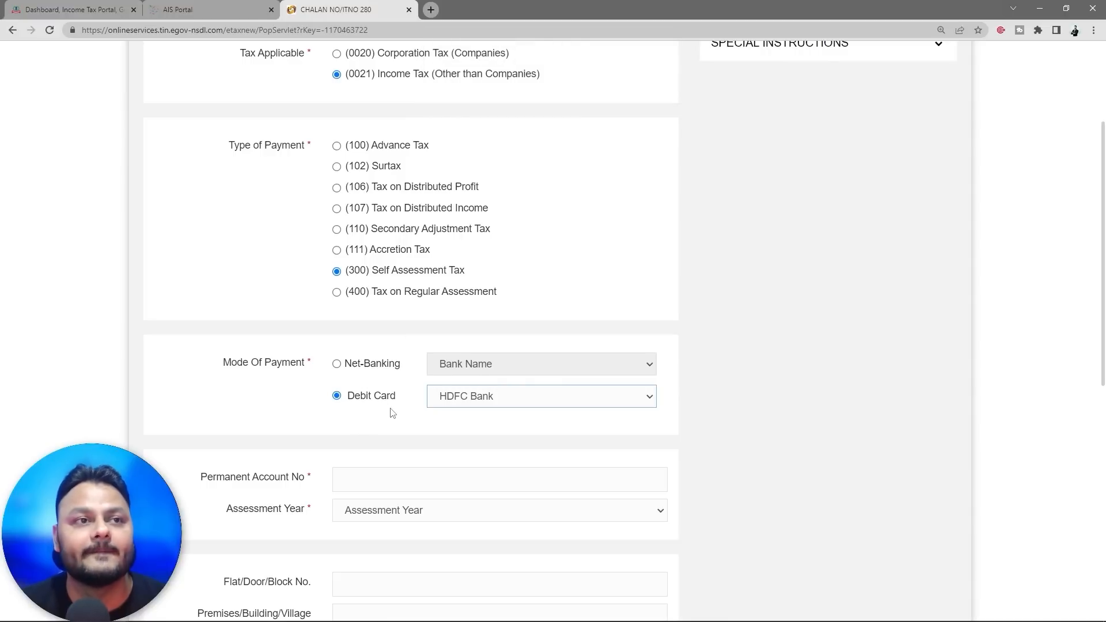
- Set the challan's assessment year to 2022-23
{"action": "scroll", "coordinate": [346, 409], "scroll_direction": "down", "scroll_amount": 2}
{"action": "left_click", "coordinate": [410, 358]}
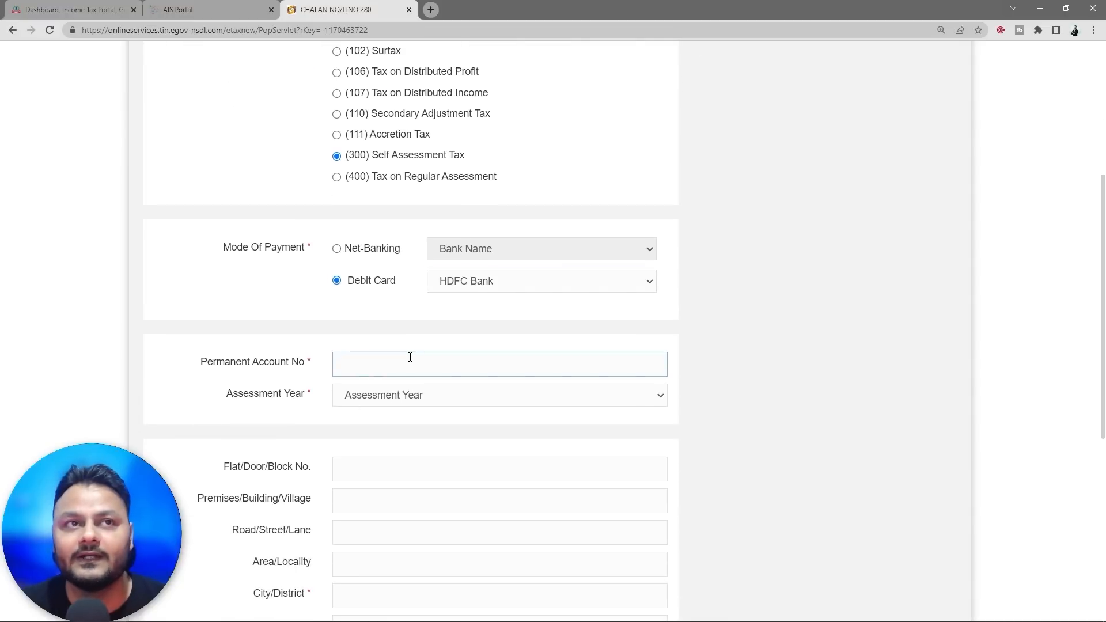
{"action": "left_click", "coordinate": [479, 401]}
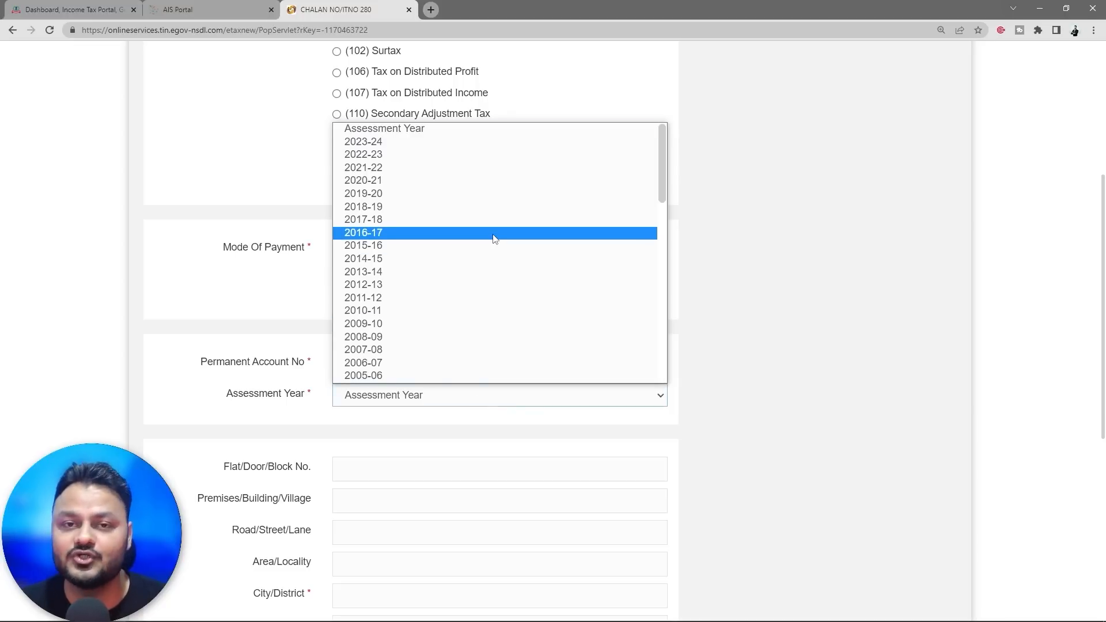
{"action": "left_click", "coordinate": [399, 156]}
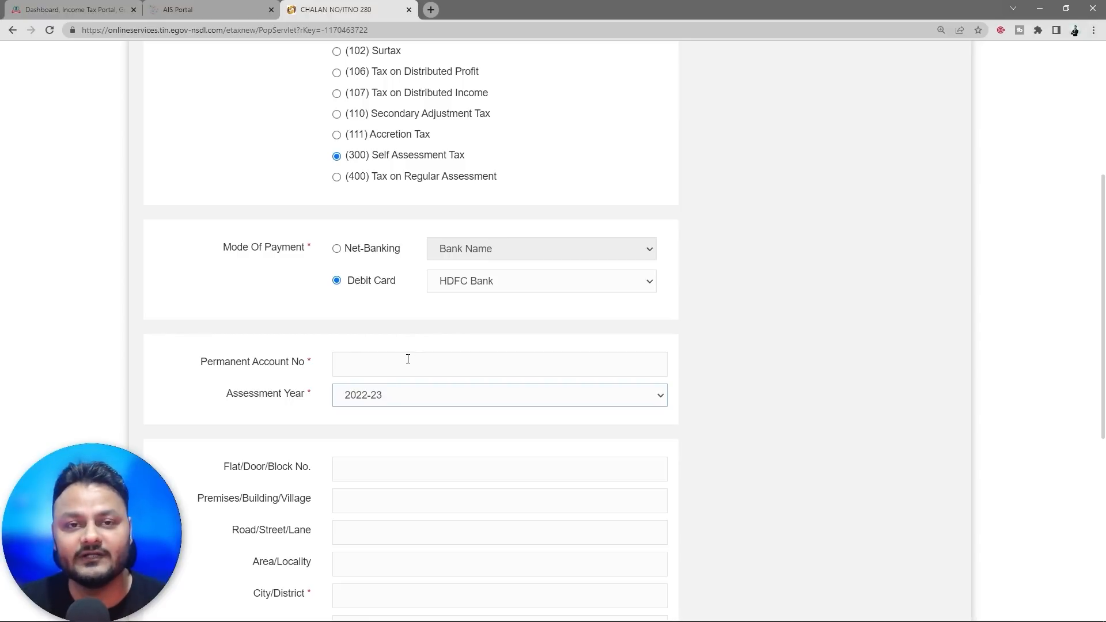
{"action": "scroll", "coordinate": [410, 359], "scroll_direction": "down", "scroll_amount": 5}
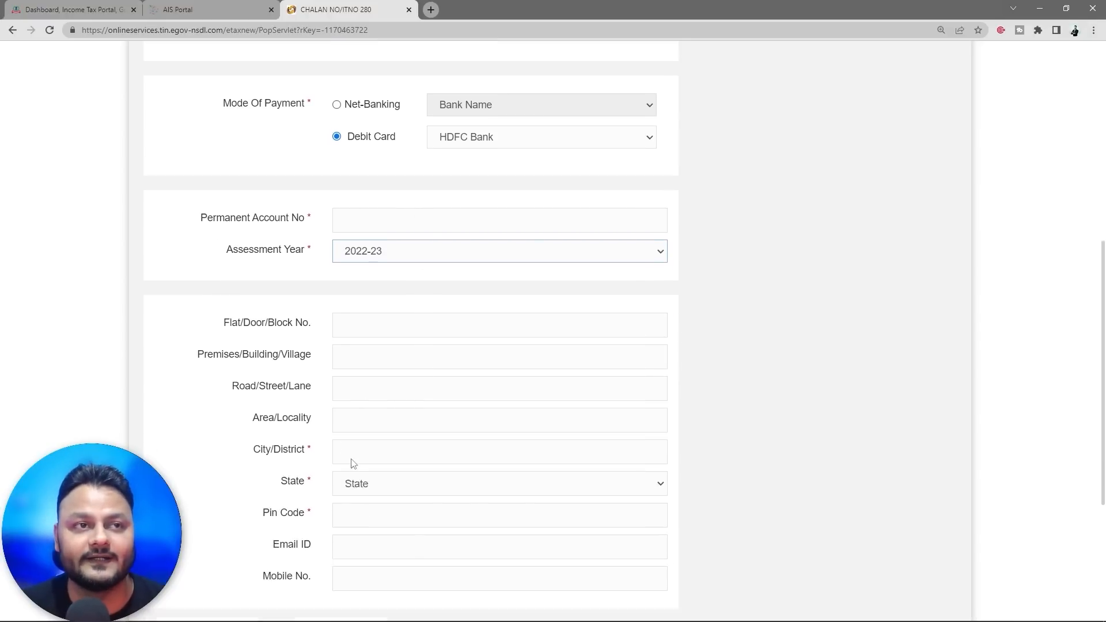
{"action": "scroll", "coordinate": [342, 502], "scroll_direction": "down", "scroll_amount": 2}
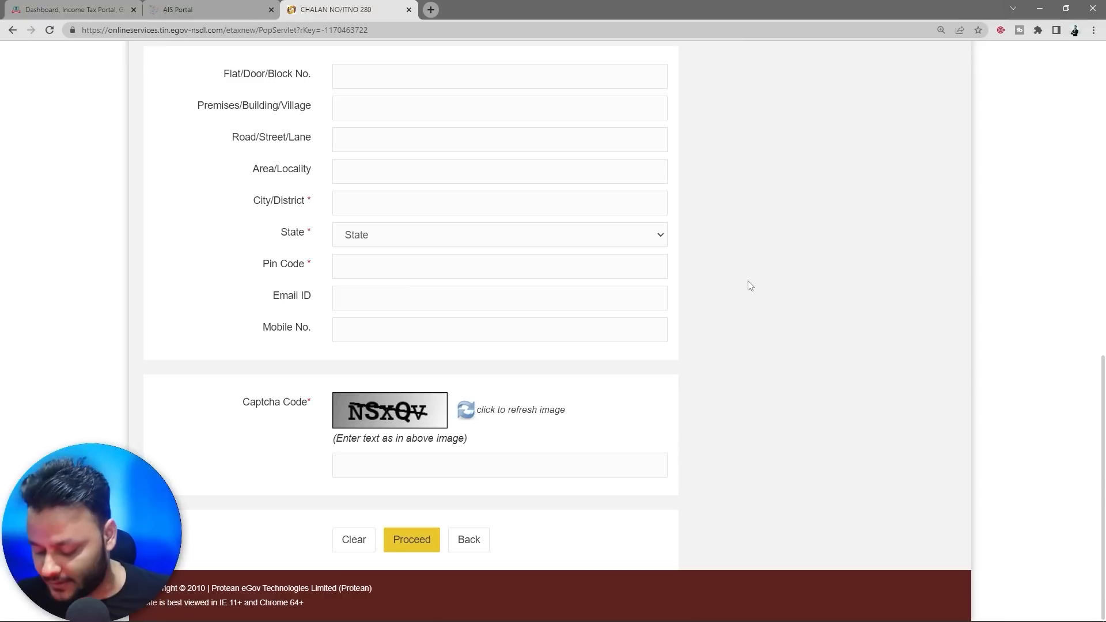
{"action": "left_click_drag", "start_coordinate": [735, 251], "coordinate": [726, 295]}
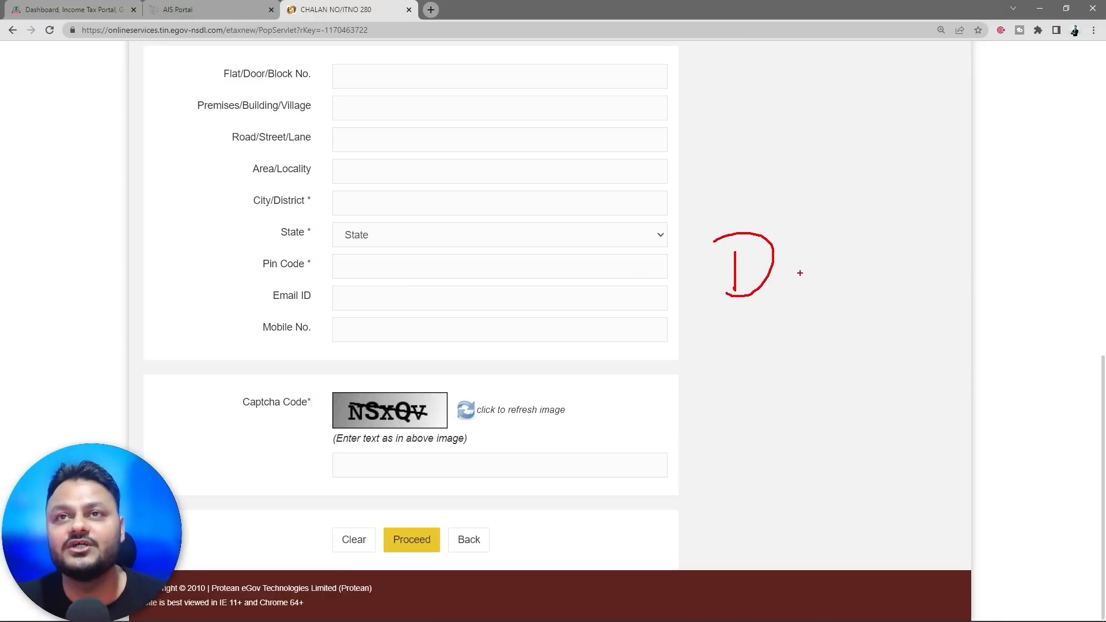
{"action": "mouse_move", "coordinate": [797, 270]}
{"action": "left_mouse_down"}
{"action": "mouse_move", "coordinate": [820, 230]}
{"action": "mouse_move", "coordinate": [830, 268]}
{"action": "left_mouse_up"}
{"action": "mouse_move", "coordinate": [808, 249]}
{"action": "left_mouse_down"}
{"action": "mouse_move", "coordinate": [839, 247]}
{"action": "mouse_move", "coordinate": [855, 265]}
{"action": "left_mouse_up"}
{"action": "left_click_drag", "start_coordinate": [783, 316], "coordinate": [756, 384]}
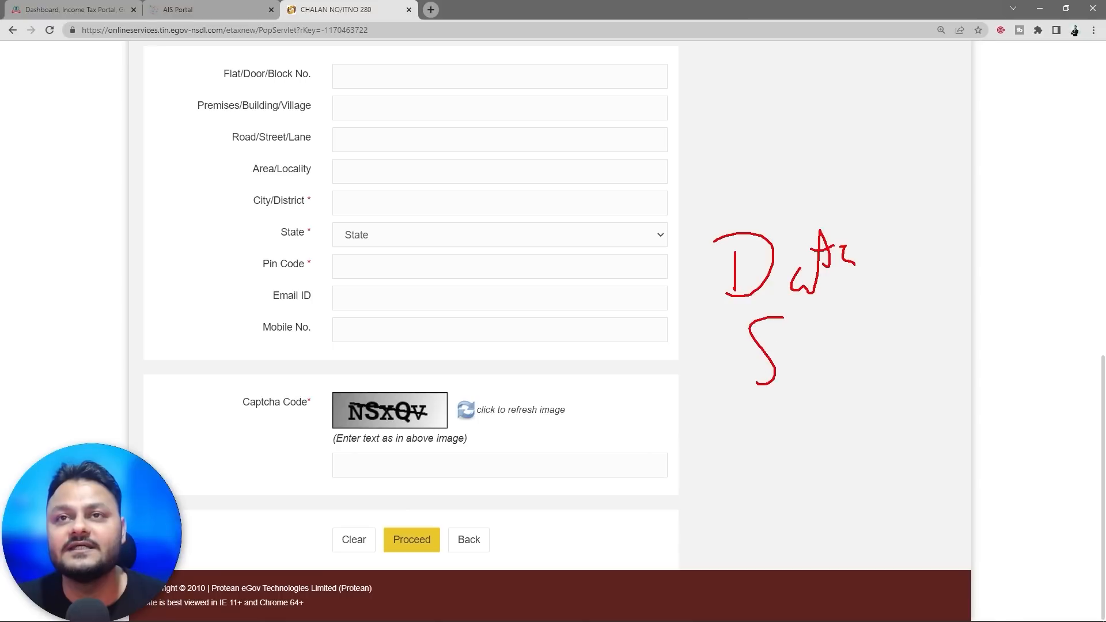
{"action": "left_click_drag", "start_coordinate": [825, 325], "coordinate": [860, 330]}
{"action": "left_click_drag", "start_coordinate": [773, 410], "coordinate": [771, 469]}
{"action": "left_click_drag", "start_coordinate": [828, 406], "coordinate": [799, 464]}
{"action": "mouse_move", "coordinate": [883, 399]}
{"action": "left_mouse_down"}
{"action": "mouse_move", "coordinate": [883, 457]}
{"action": "mouse_move", "coordinate": [890, 428]}
{"action": "mouse_move", "coordinate": [914, 458]}
{"action": "left_mouse_up"}
{"action": "left_click_drag", "start_coordinate": [869, 374], "coordinate": [889, 406]}
{"action": "mouse_move", "coordinate": [885, 165]}
{"action": "left_mouse_down"}
{"action": "mouse_move", "coordinate": [668, 573]}
{"action": "mouse_move", "coordinate": [769, 199]}
{"action": "left_mouse_up"}
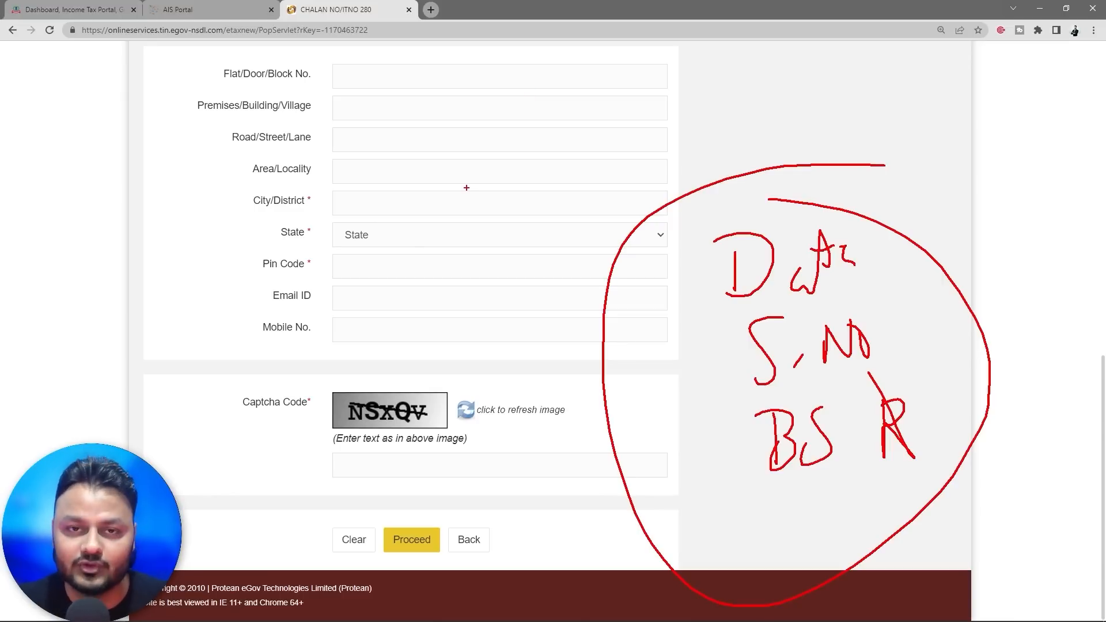
{"action": "key", "text": "Escape"}
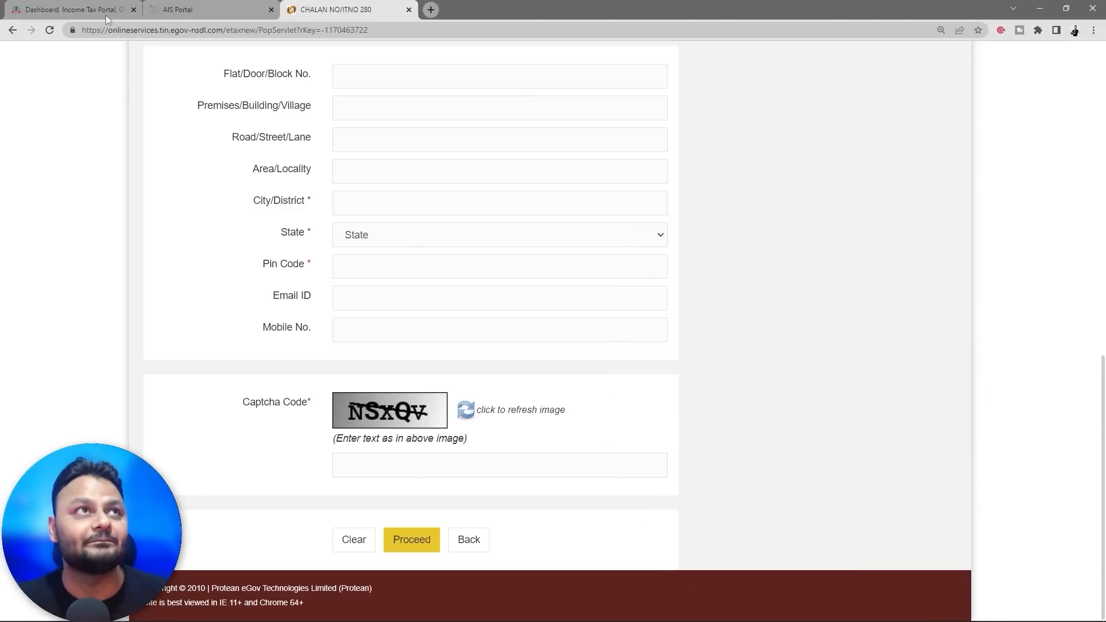
- Switch back to the e-Filing portal's ITR-2 return and go back from Part B - TTI to the schedules list
{"action": "left_click", "coordinate": [86, 7]}
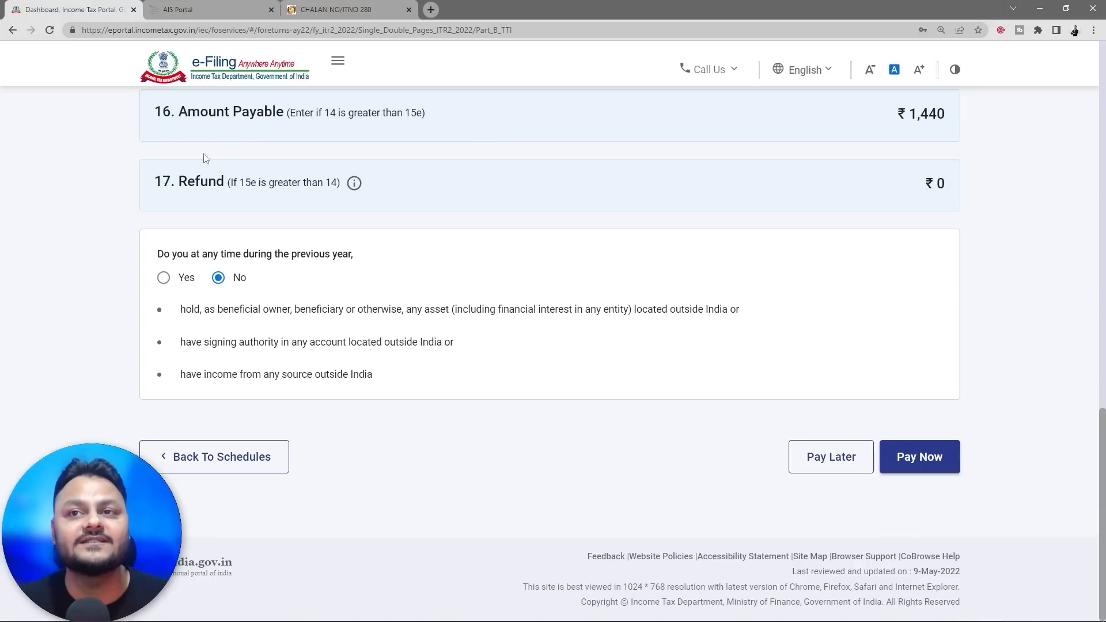
{"action": "left_click", "coordinate": [215, 457]}
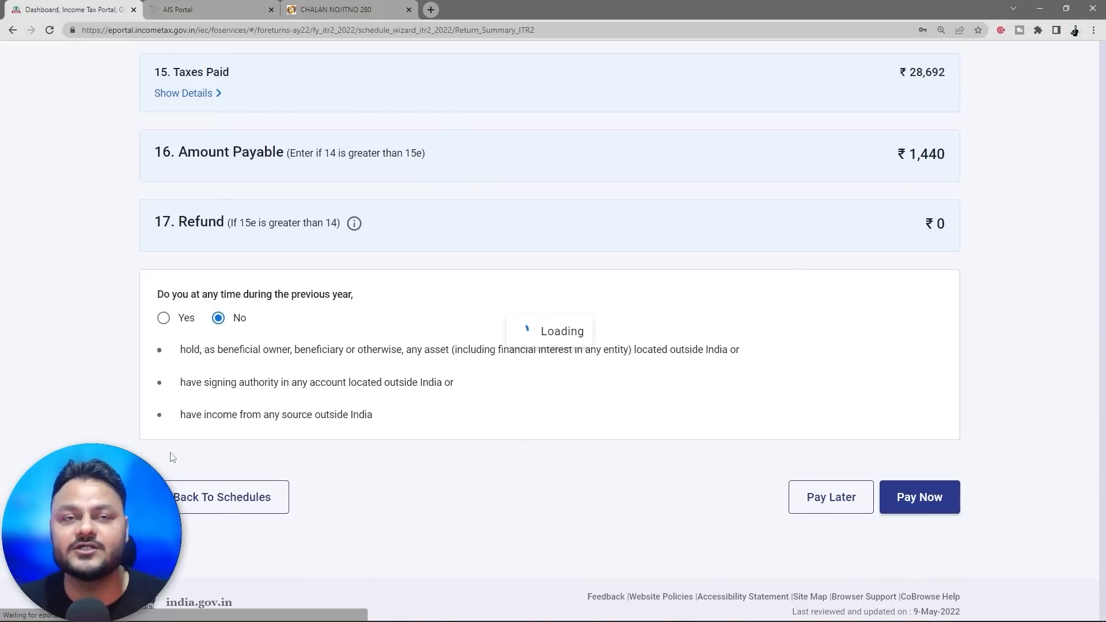
{"action": "scroll", "coordinate": [631, 461], "scroll_direction": "down", "scroll_amount": 20}
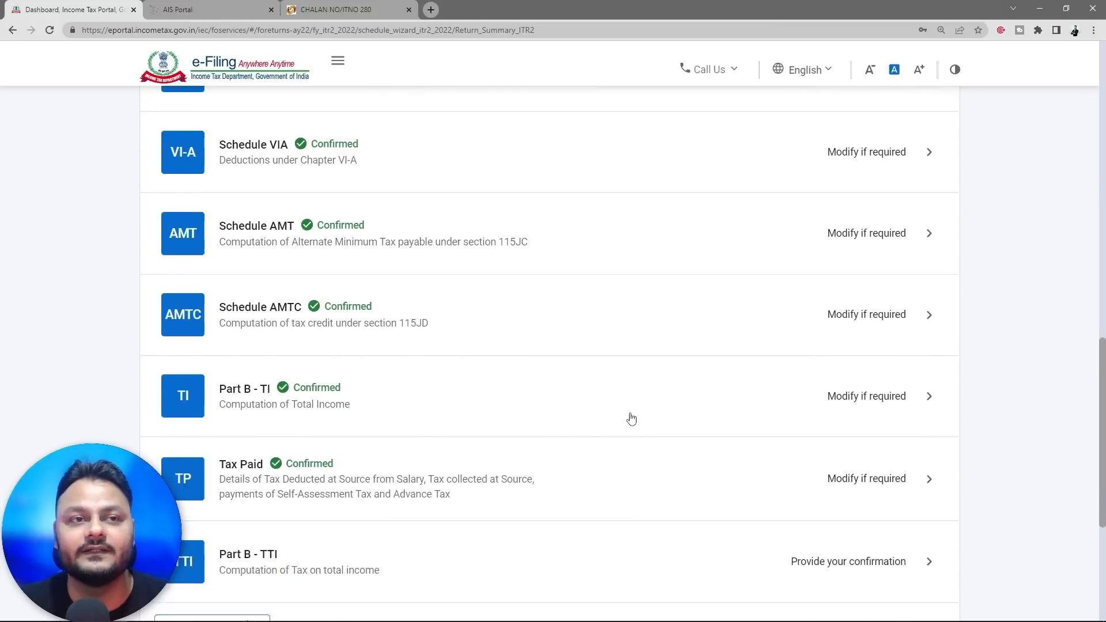
{"action": "left_click", "coordinate": [563, 293]}
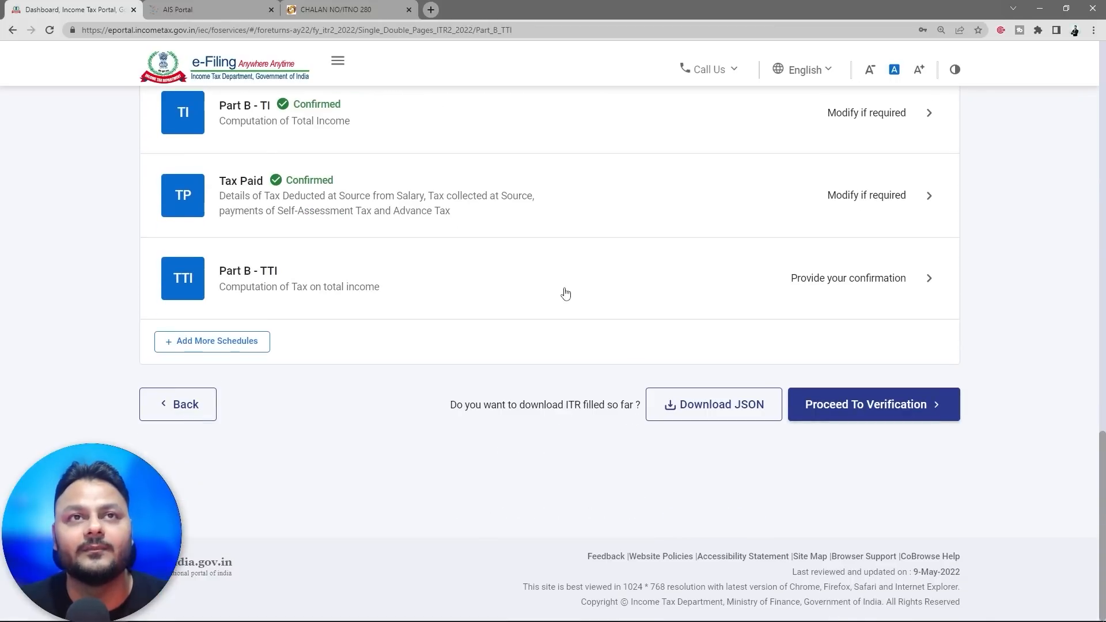
{"action": "scroll", "coordinate": [654, 357], "scroll_direction": "down", "scroll_amount": 15}
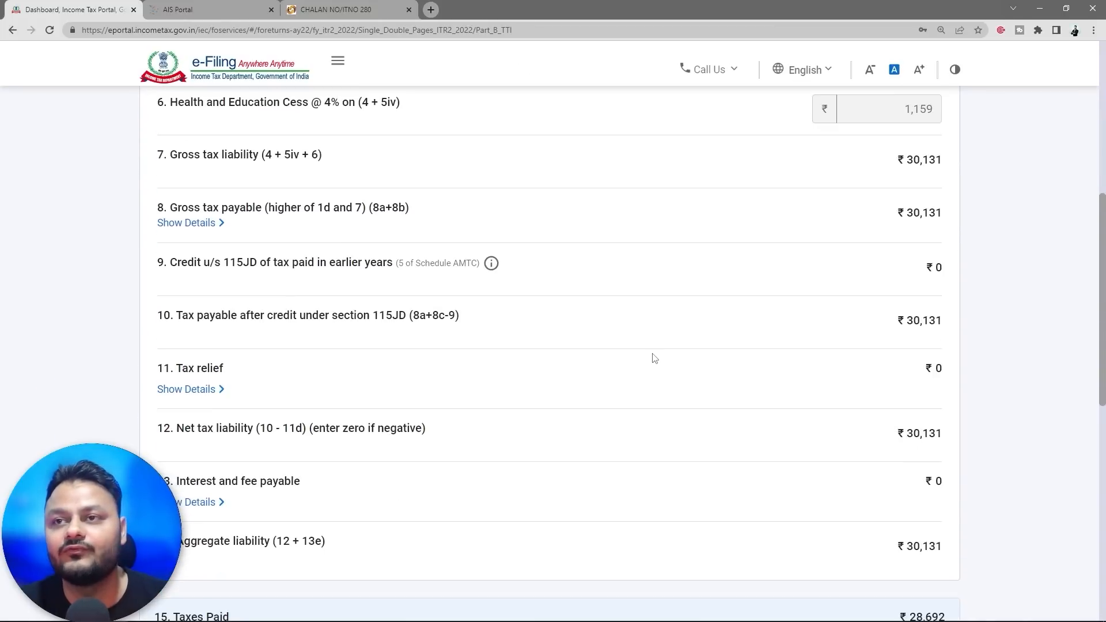
{"action": "scroll", "coordinate": [496, 455], "scroll_direction": "down", "scroll_amount": 4}
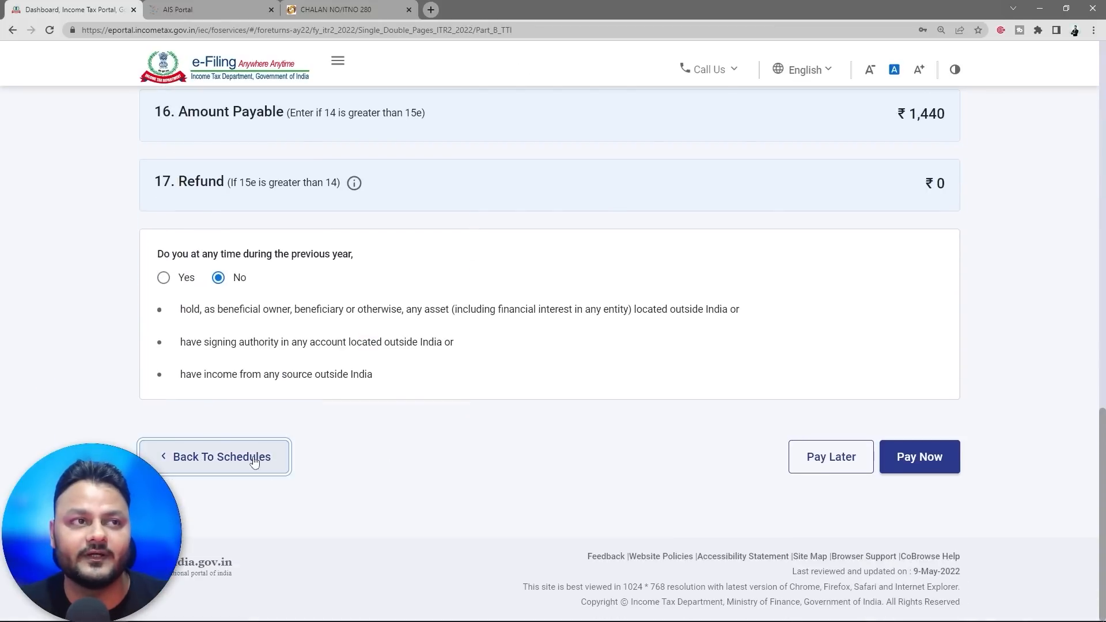
{"action": "left_click", "coordinate": [252, 461]}
- Open the Tax Paid schedule and start a new entry under Advance tax and Self Assessment Tax
{"action": "scroll", "coordinate": [539, 440], "scroll_direction": "down", "scroll_amount": 15}
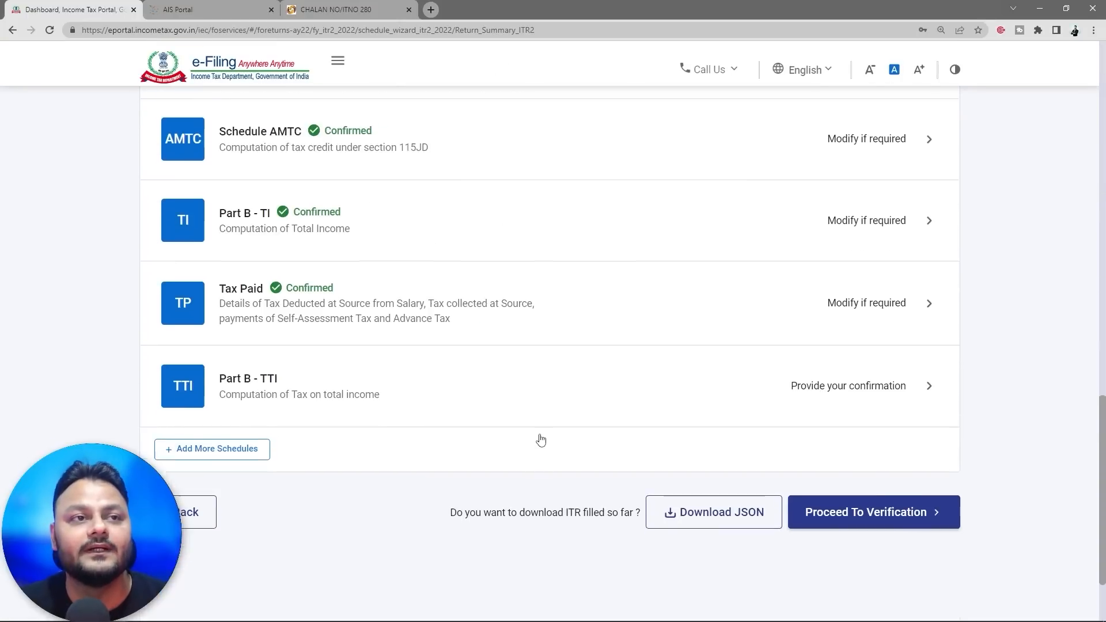
{"action": "left_click", "coordinate": [689, 311]}
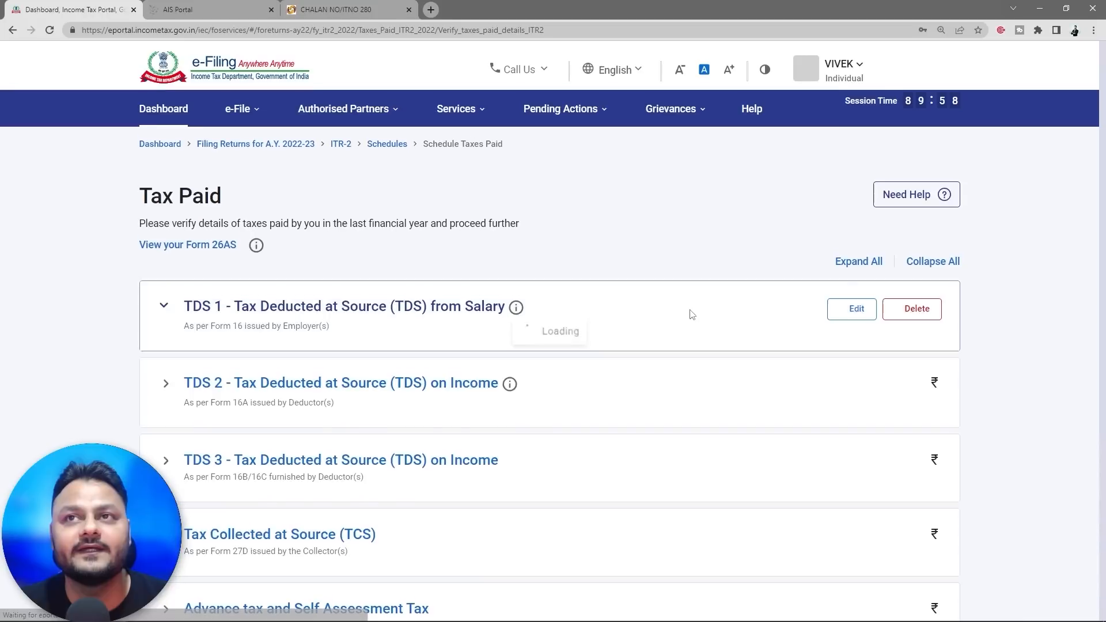
{"action": "scroll", "coordinate": [691, 316], "scroll_direction": "down", "scroll_amount": 6}
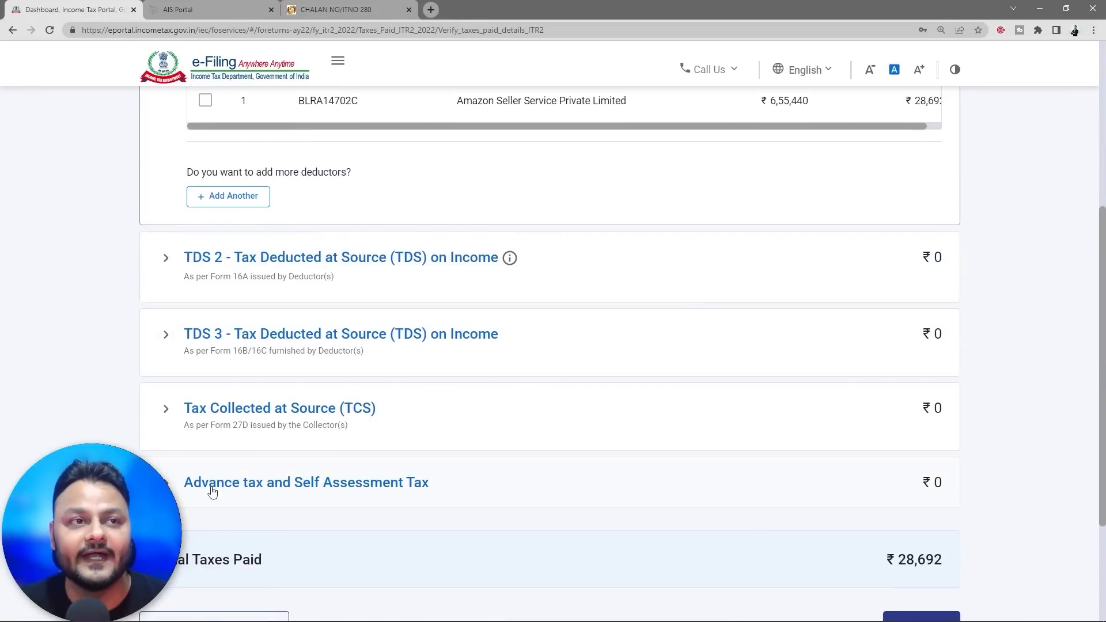
{"action": "left_click", "coordinate": [360, 496]}
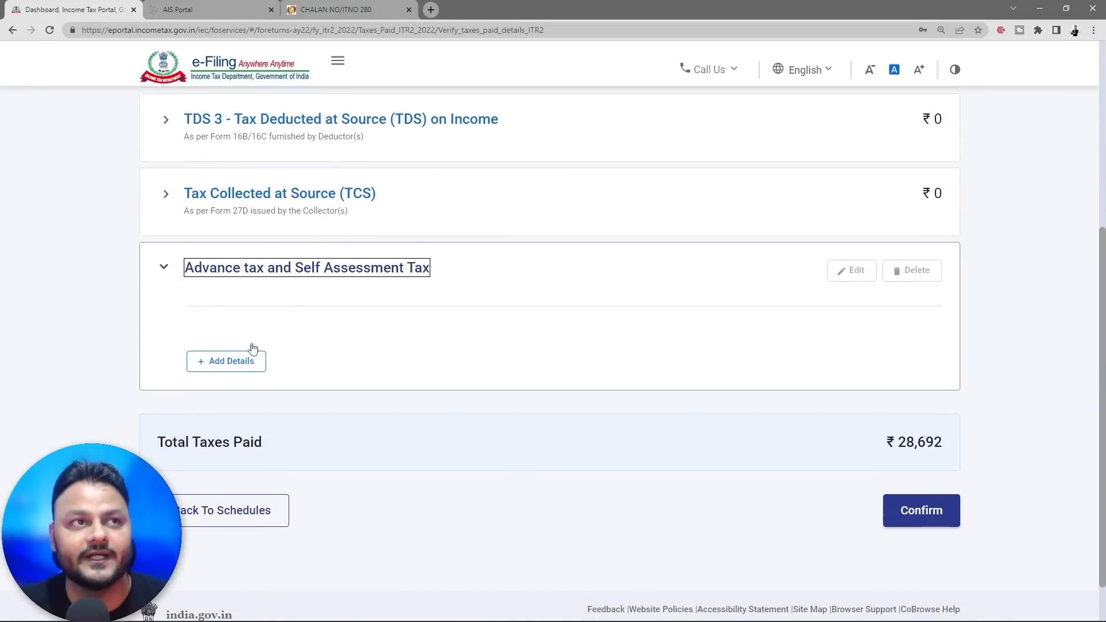
{"action": "left_click", "coordinate": [227, 360]}
- Enter BSR code 0510308 and the date of deposit 09-May-2022 for the self-assessment tax payment
{"action": "left_click", "coordinate": [195, 284]}
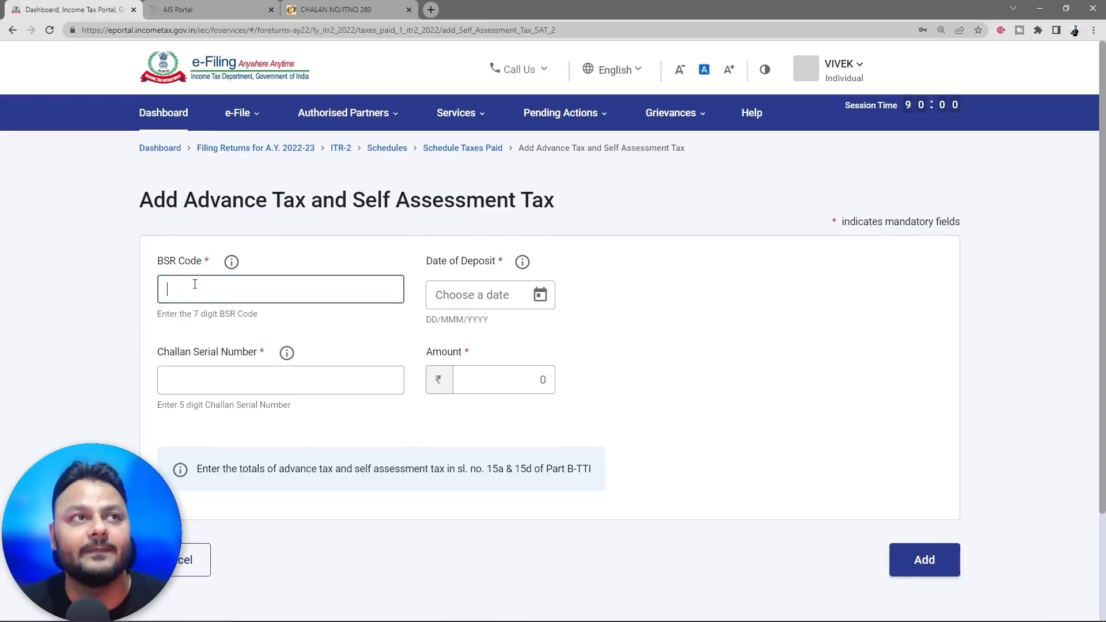
{"action": "left_click", "coordinate": [234, 322]}
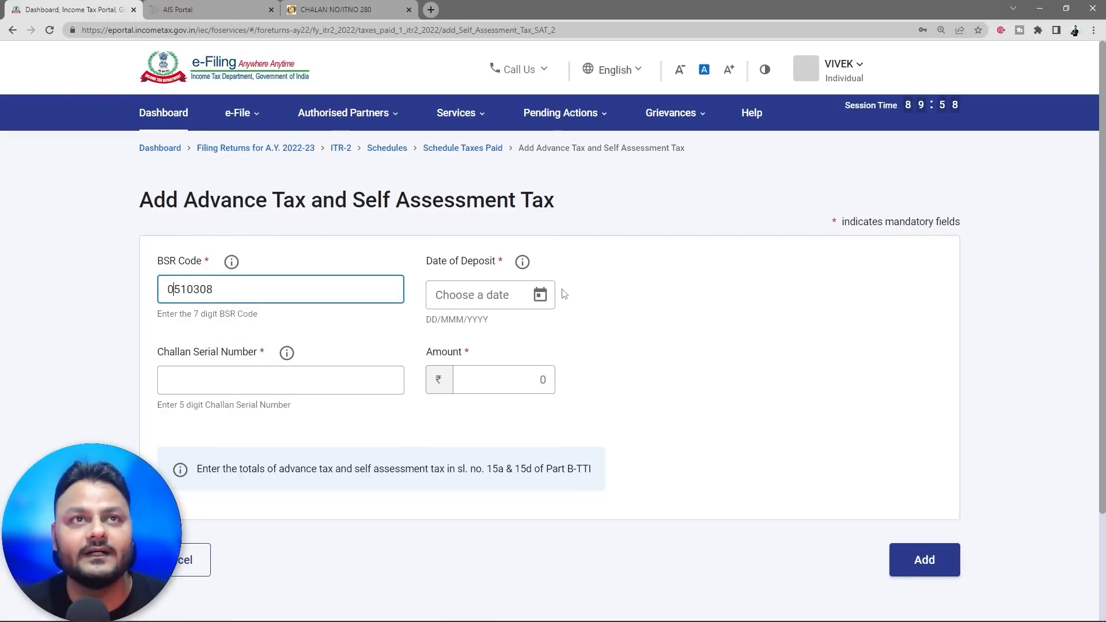
{"action": "left_click", "coordinate": [540, 295]}
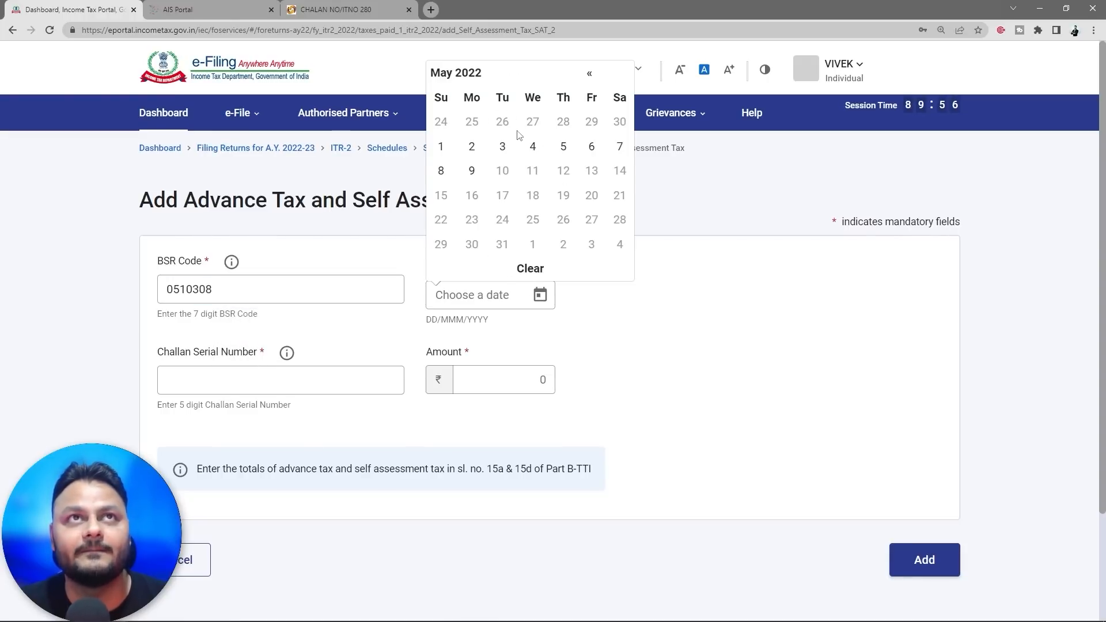
{"action": "left_click", "coordinate": [472, 171]}
- Fill in the challan serial number, set the amount to 1440 and add the self-assessment tax entry
{"action": "left_click", "coordinate": [227, 380]}
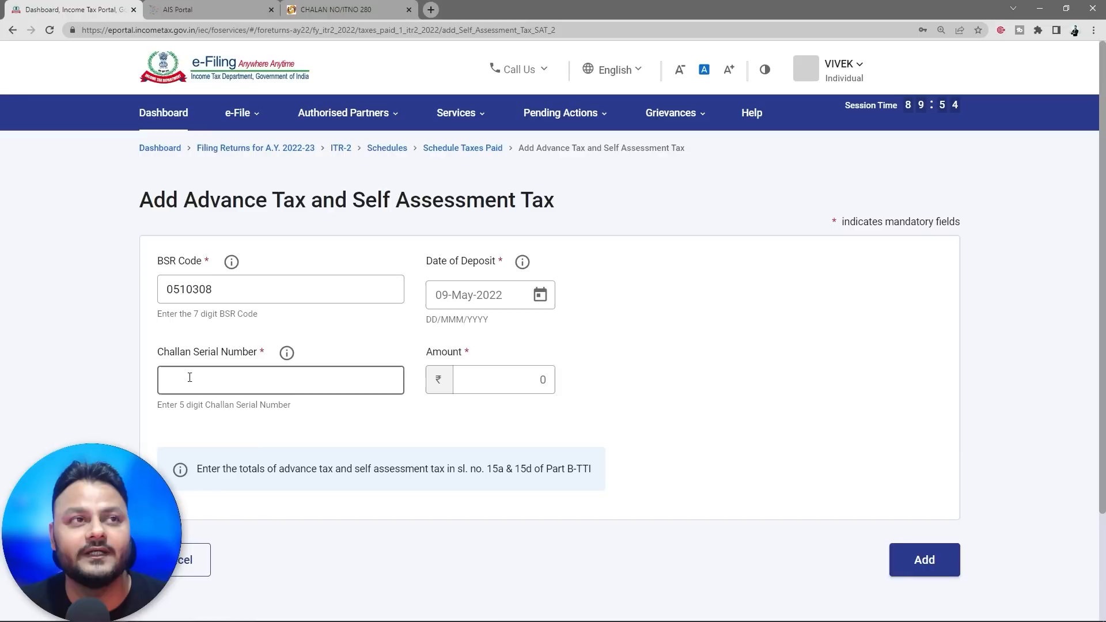
{"action": "left_click", "coordinate": [541, 379]}
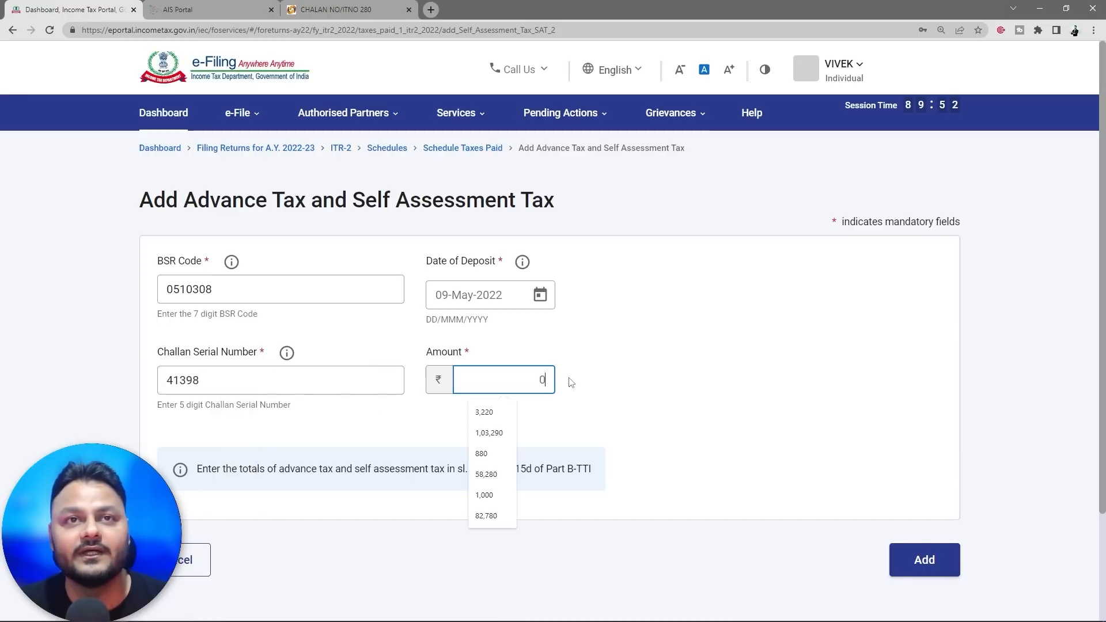
{"action": "type", "text": "1440"}
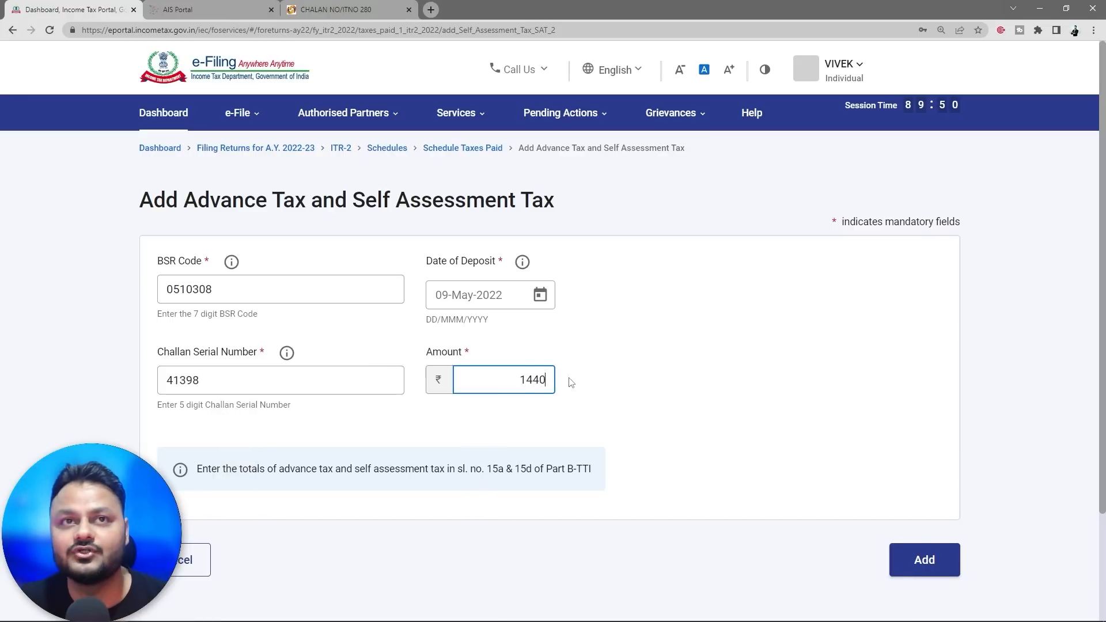
{"action": "left_click", "coordinate": [652, 404]}
{"action": "left_click", "coordinate": [923, 560]}
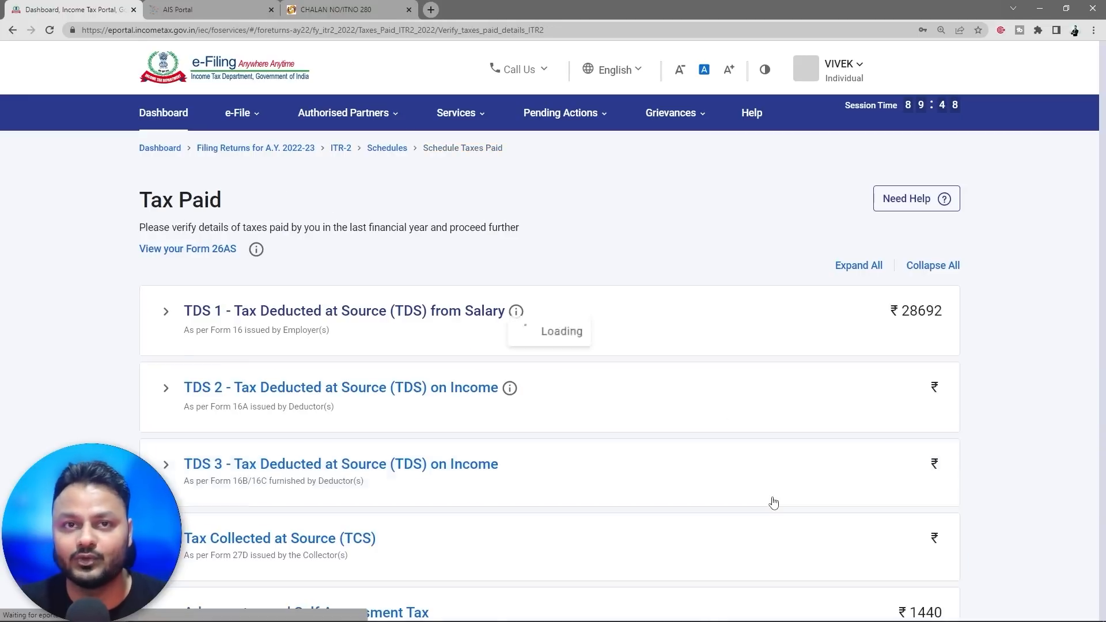
- Expand the Advance tax and Self Assessment Tax section to check the added challan, and confirm the Tax Paid schedule
{"action": "scroll", "coordinate": [772, 504], "scroll_direction": "down", "scroll_amount": 7}
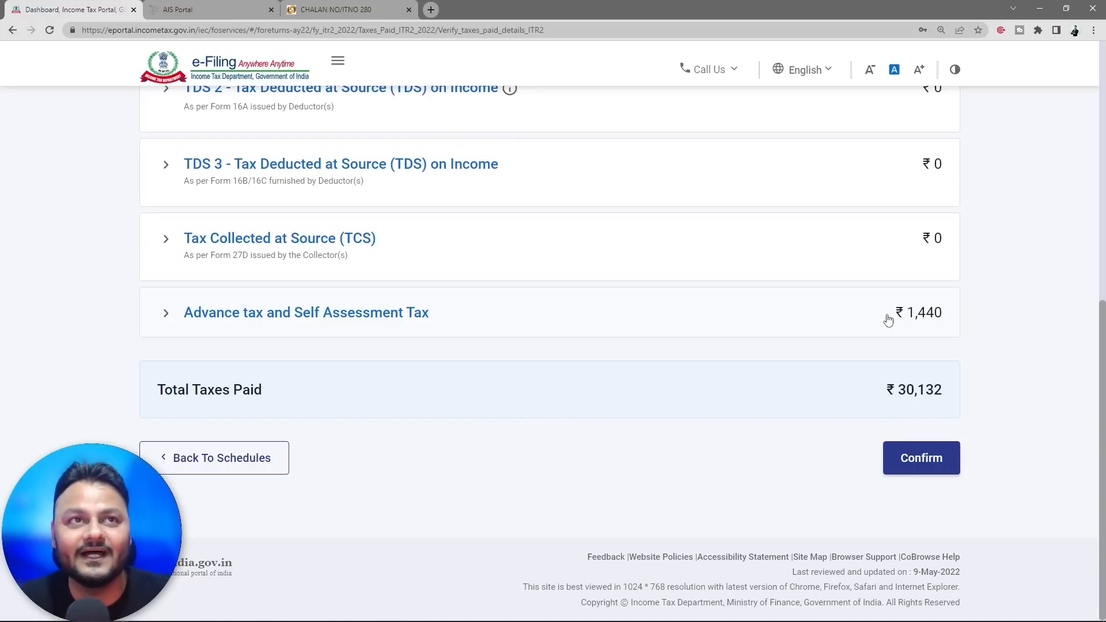
{"action": "left_click", "coordinate": [165, 317]}
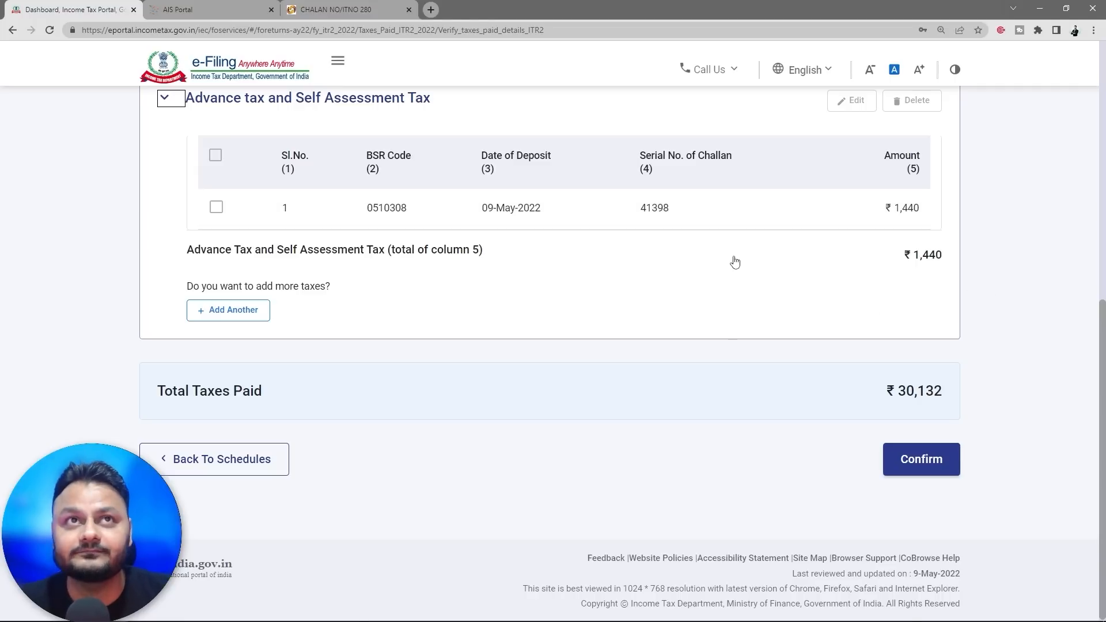
{"action": "scroll", "coordinate": [582, 249], "scroll_direction": "up", "scroll_amount": 2}
{"action": "scroll", "coordinate": [420, 255], "scroll_direction": "down", "scroll_amount": 1}
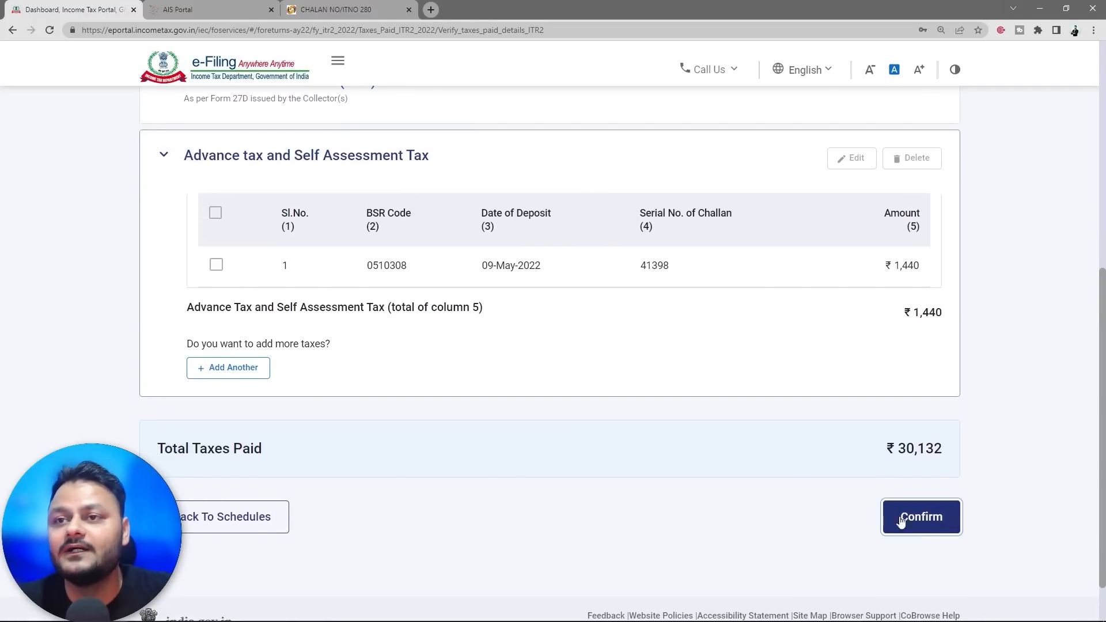
{"action": "left_click", "coordinate": [919, 517]}
- Reopen Part B - TTI, check the amount payable and continue to previewing the return
{"action": "scroll", "coordinate": [713, 508], "scroll_direction": "down", "scroll_amount": 20}
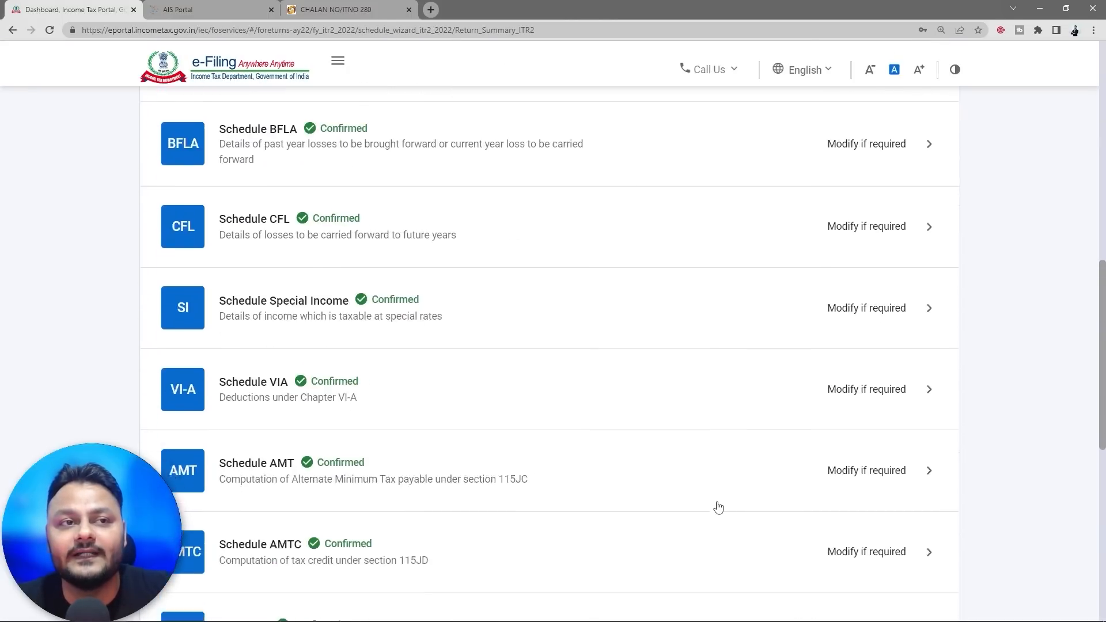
{"action": "left_click", "coordinate": [661, 304]}
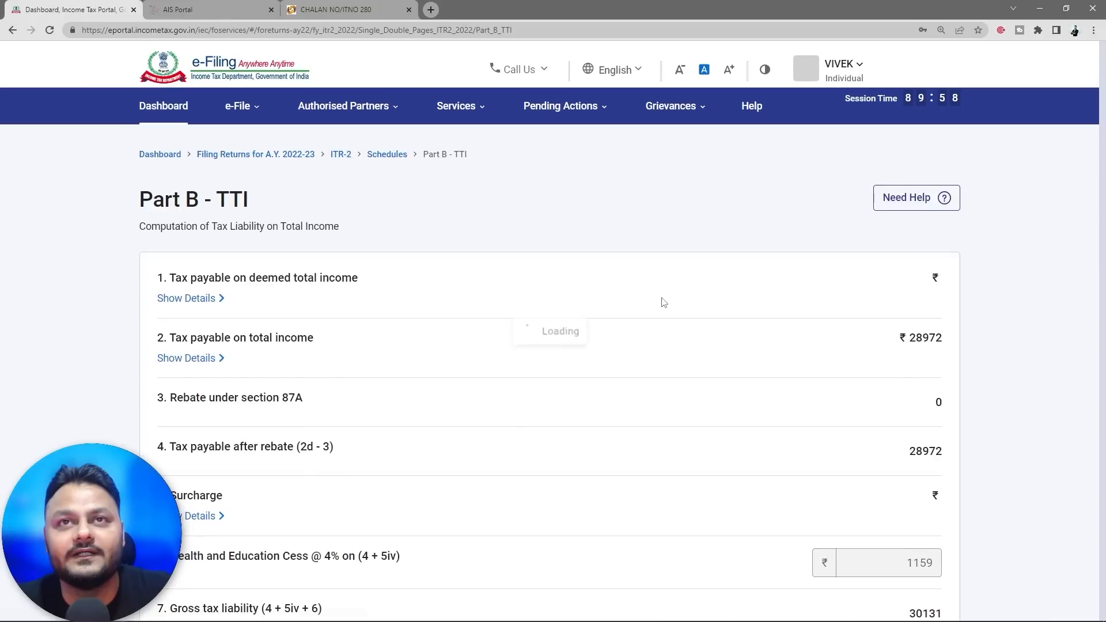
{"action": "scroll", "coordinate": [664, 303], "scroll_direction": "down", "scroll_amount": 15}
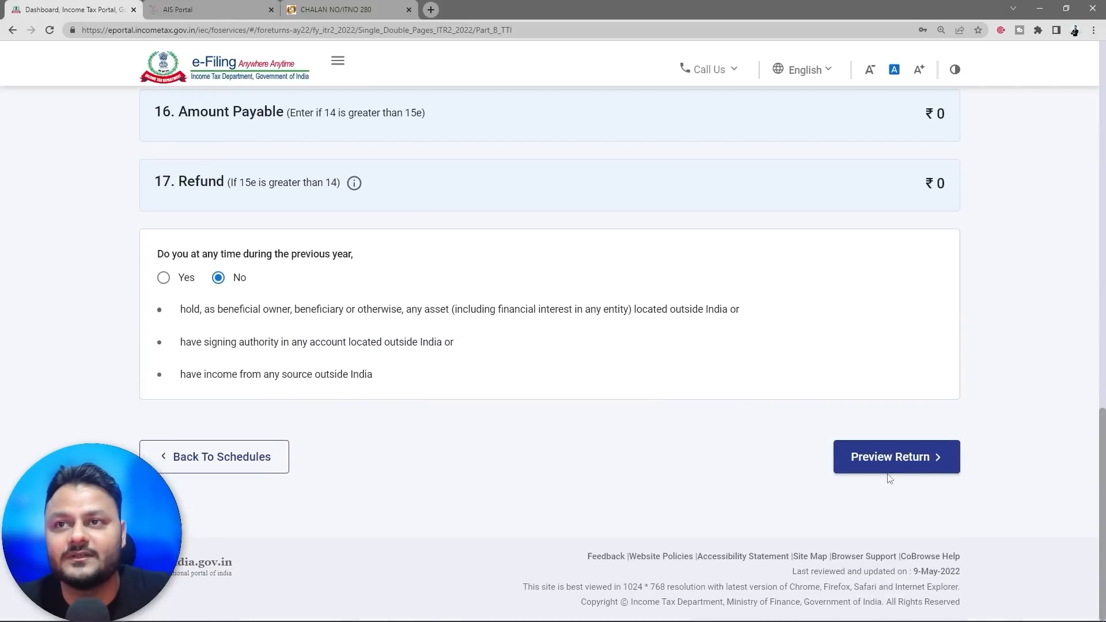
{"action": "left_click", "coordinate": [915, 455]}
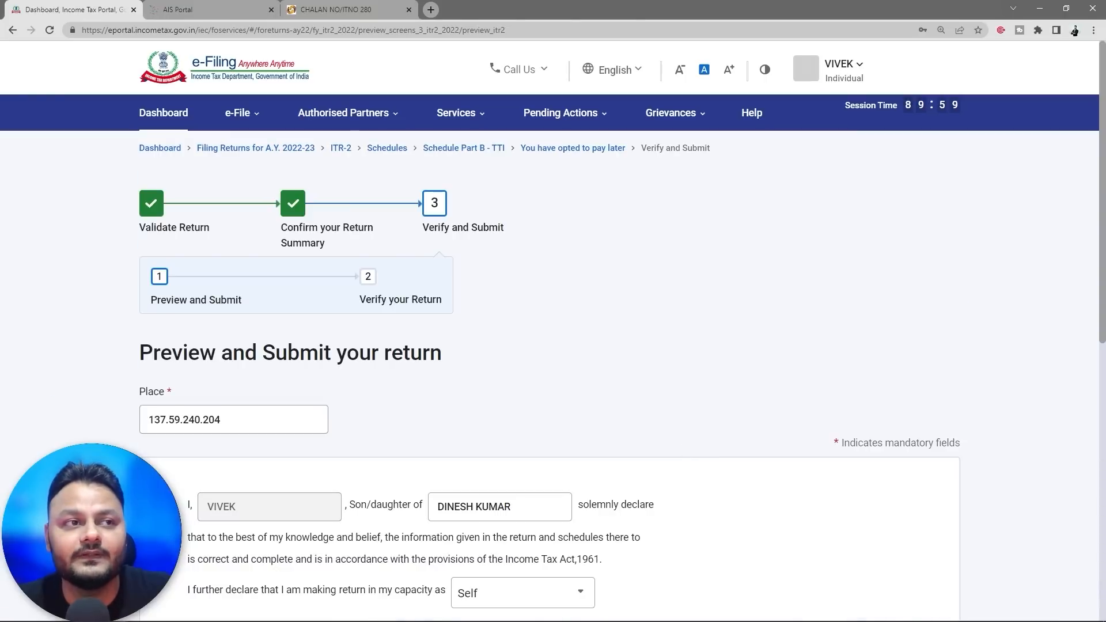
- Proceed from the declaration to the full return preview, and submit the ITR-2 for validation
{"action": "scroll", "coordinate": [703, 460], "scroll_direction": "down", "scroll_amount": 5}
{"action": "scroll", "coordinate": [713, 447], "scroll_direction": "down", "scroll_amount": 4}
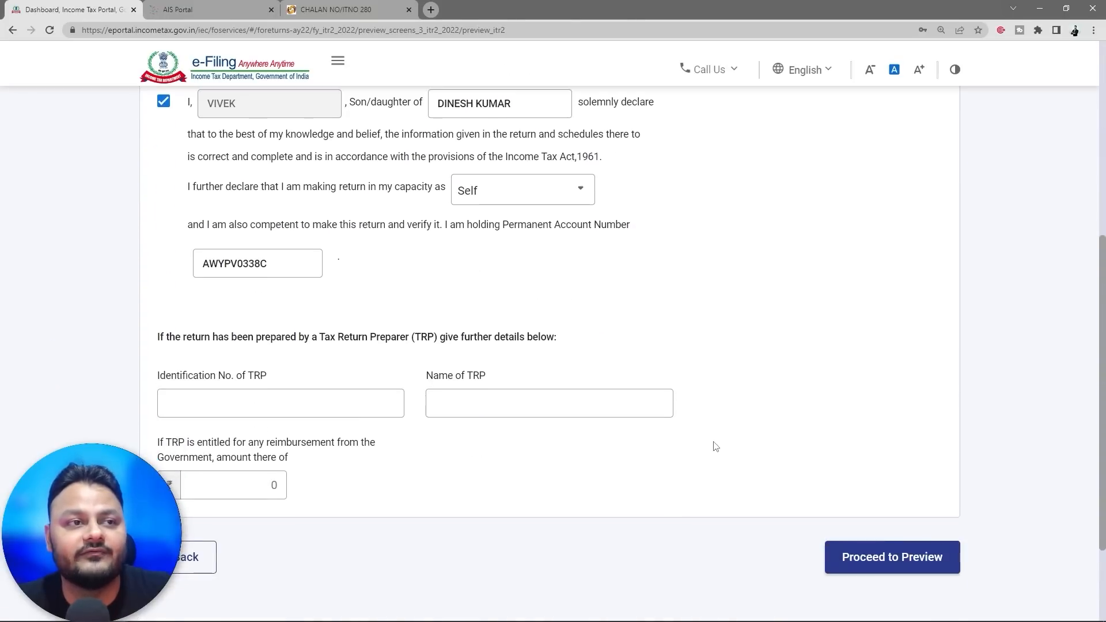
{"action": "left_click", "coordinate": [906, 446]}
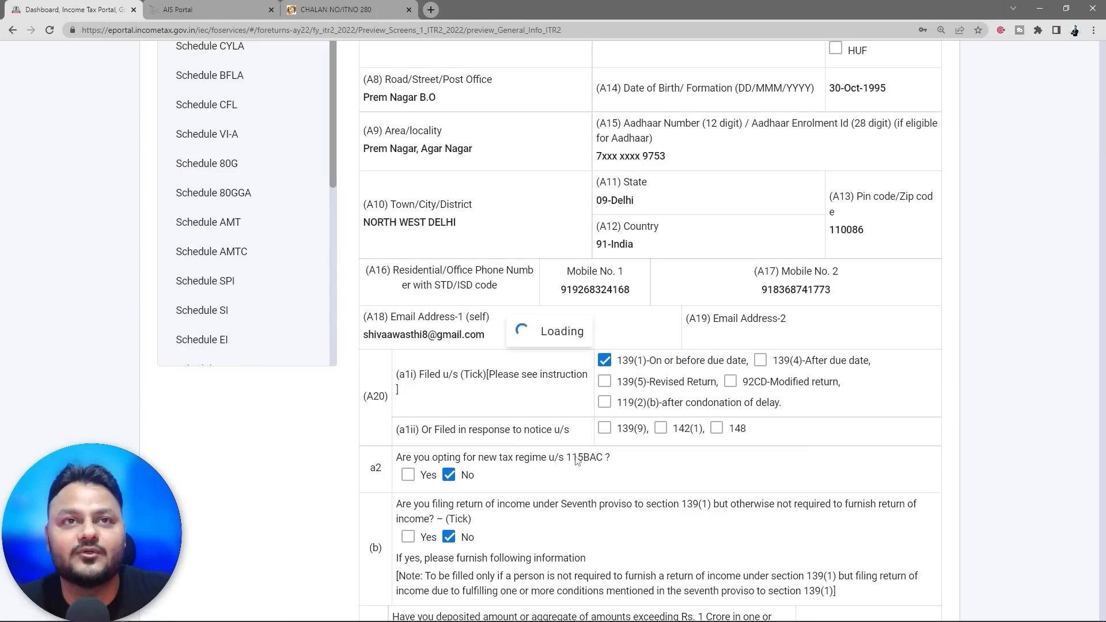
{"action": "scroll", "coordinate": [1000, 449], "scroll_direction": "down", "scroll_amount": 20}
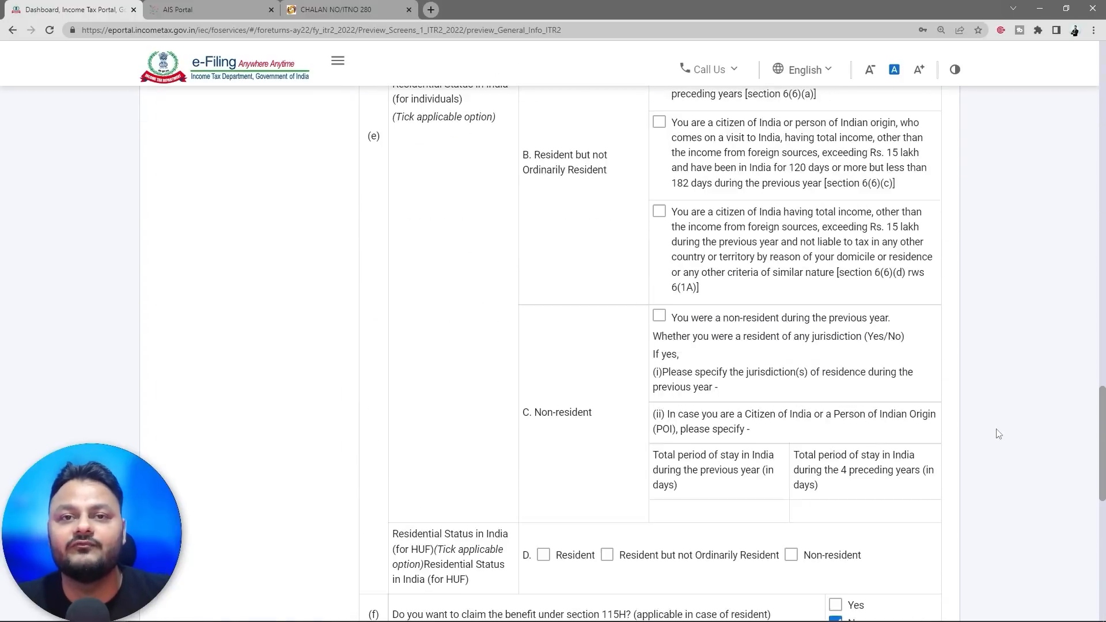
{"action": "left_click", "coordinate": [896, 486]}
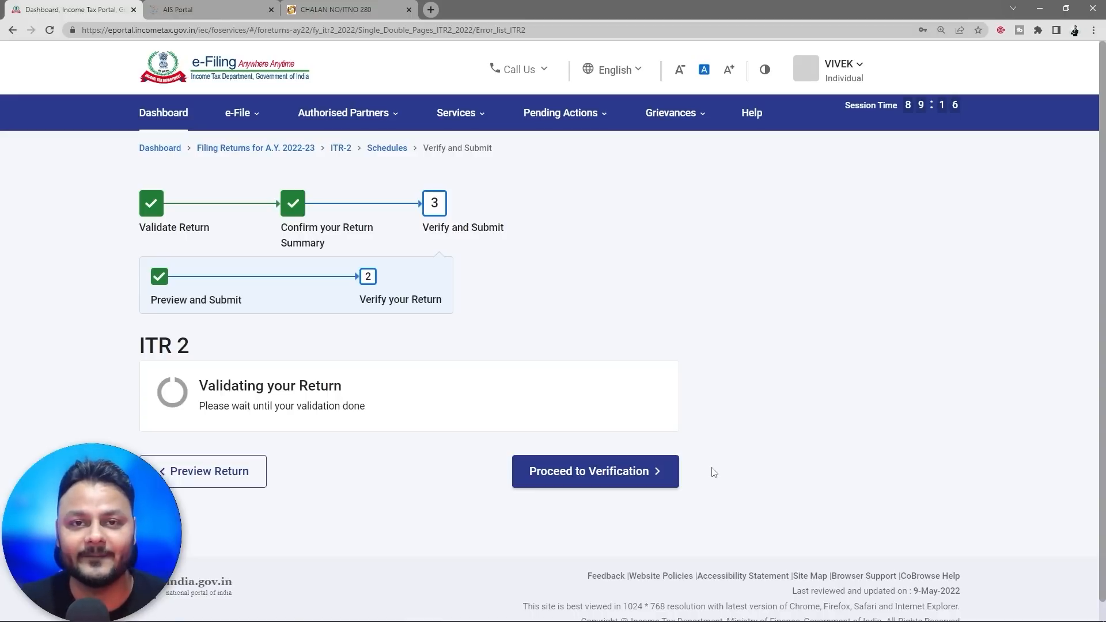
{"action": "left_click", "coordinate": [1104, 614]}
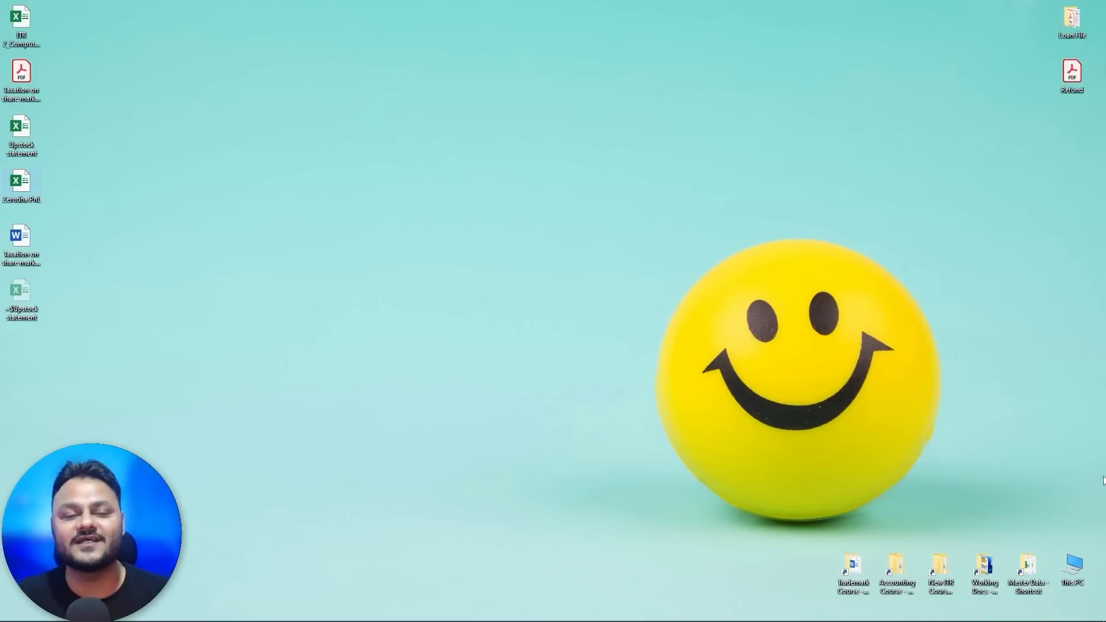